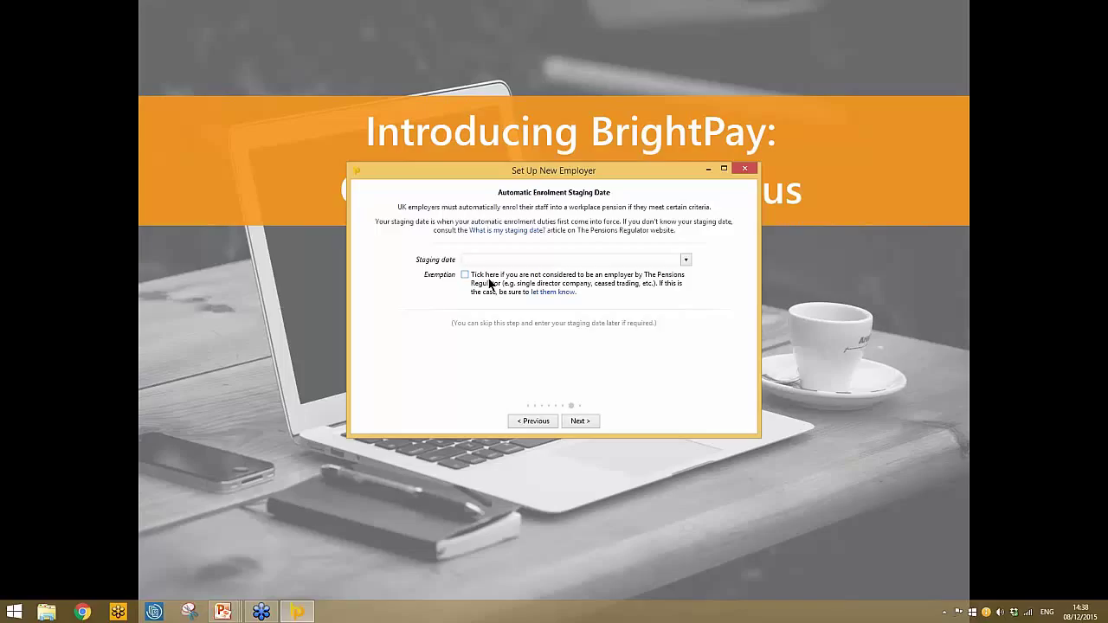
# Finish employer setup with no data-file password and save it as Flyback.bpuk15
pyautogui.click(580, 421)
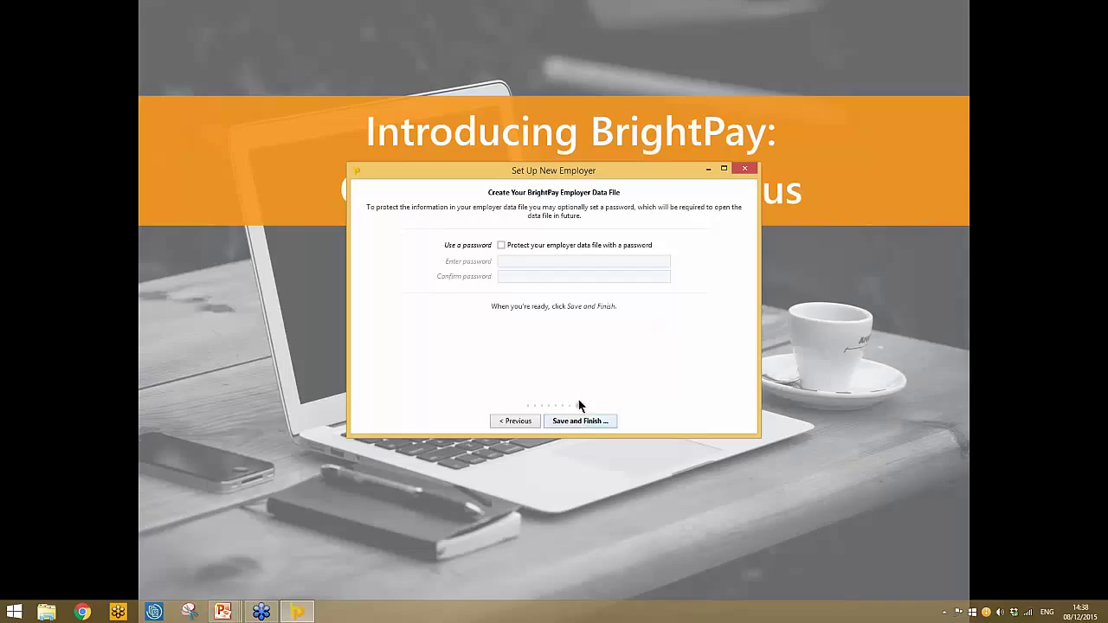
pyautogui.click(502, 245)
pyautogui.click(584, 260)
pyautogui.click(502, 246)
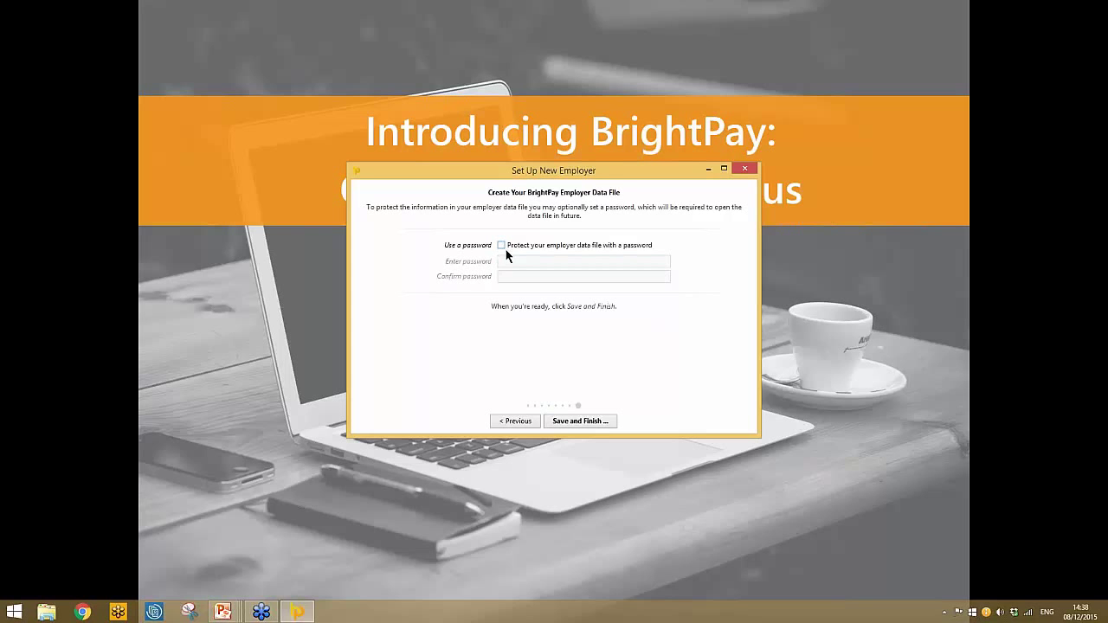
pyautogui.click(594, 422)
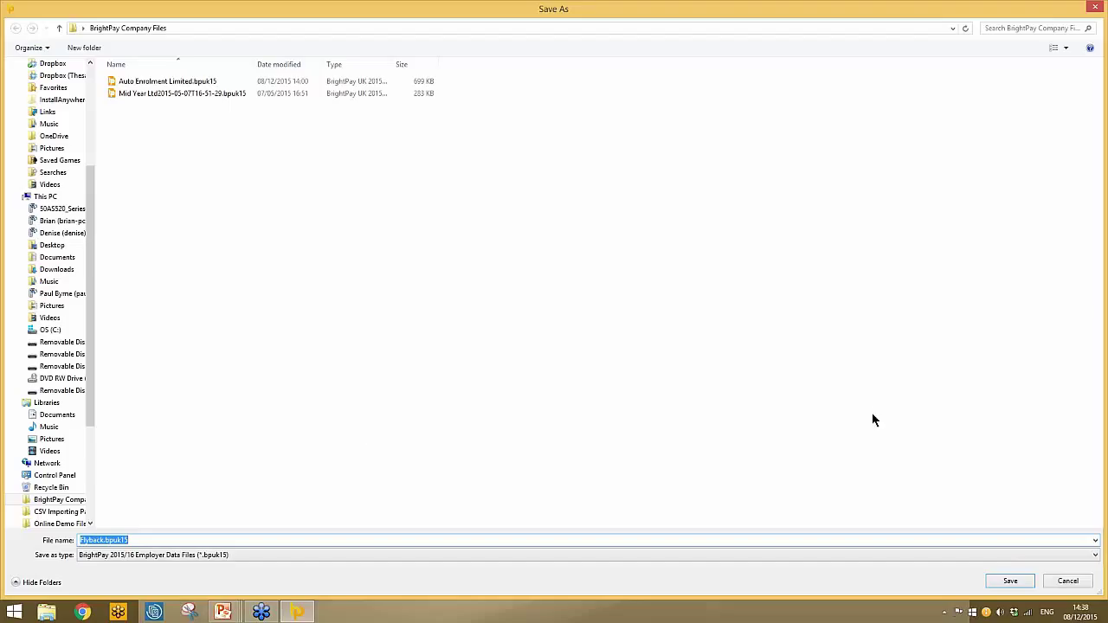
pyautogui.click(1012, 583)
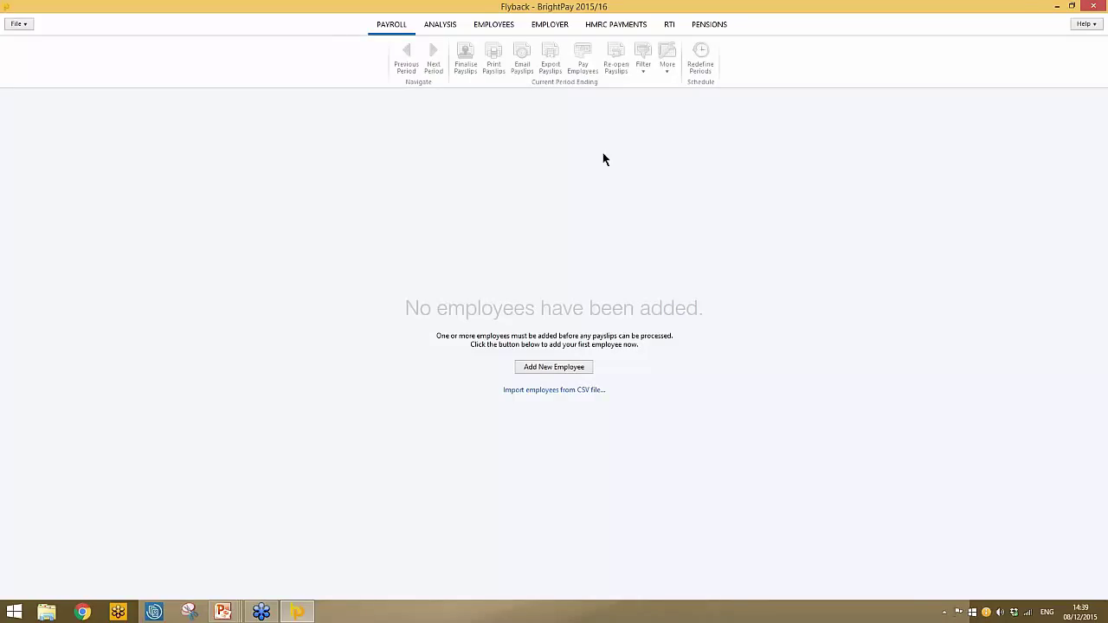
# Review Flyback's Corporation Tax, BACS and Payroll Giving fields, ending on Typical Employee defaults
pyautogui.click(549, 28)
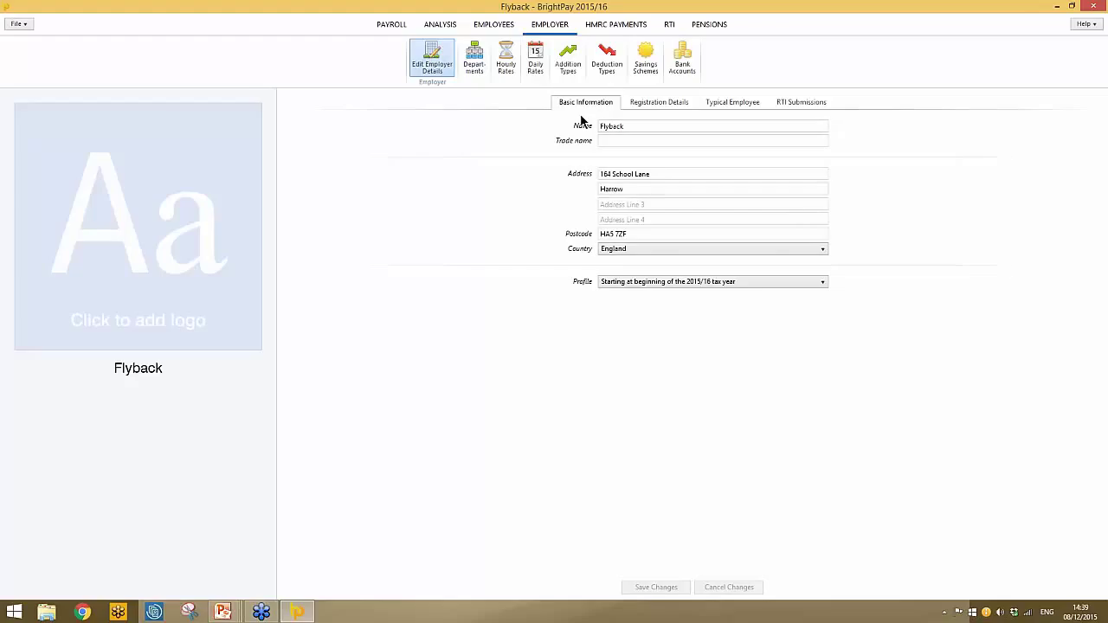
pyautogui.click(674, 104)
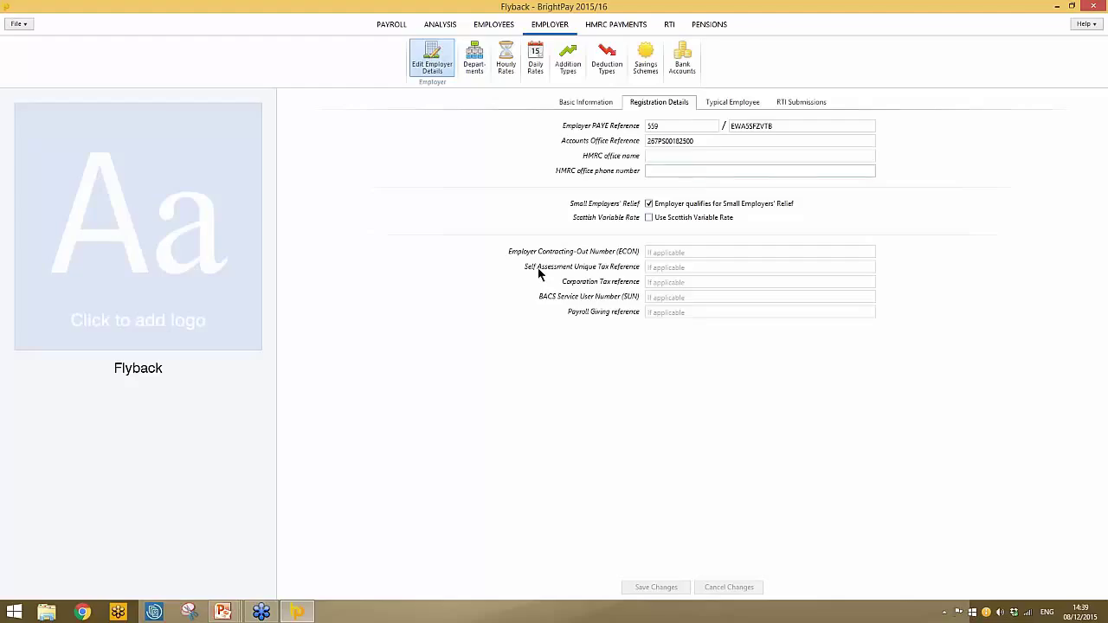
pyautogui.click(651, 283)
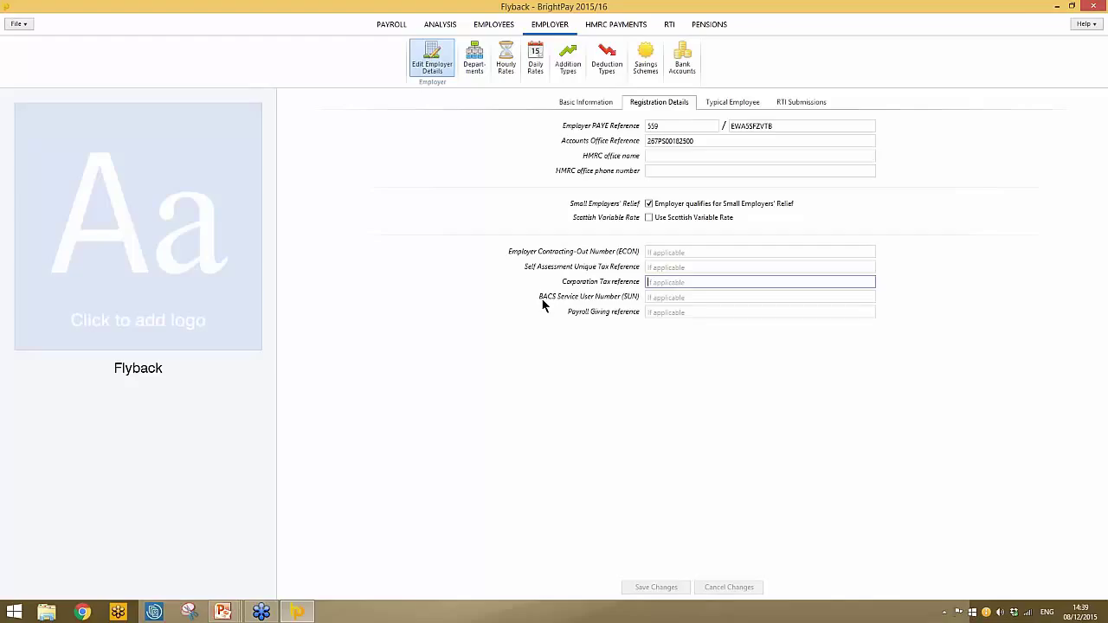
pyautogui.click(660, 299)
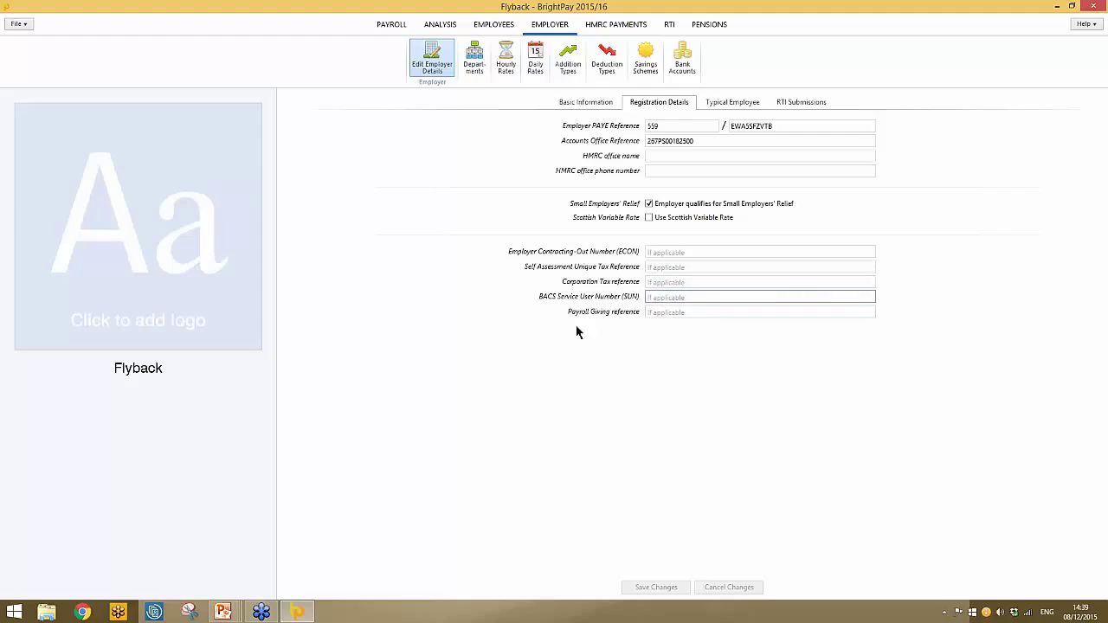
pyautogui.click(686, 313)
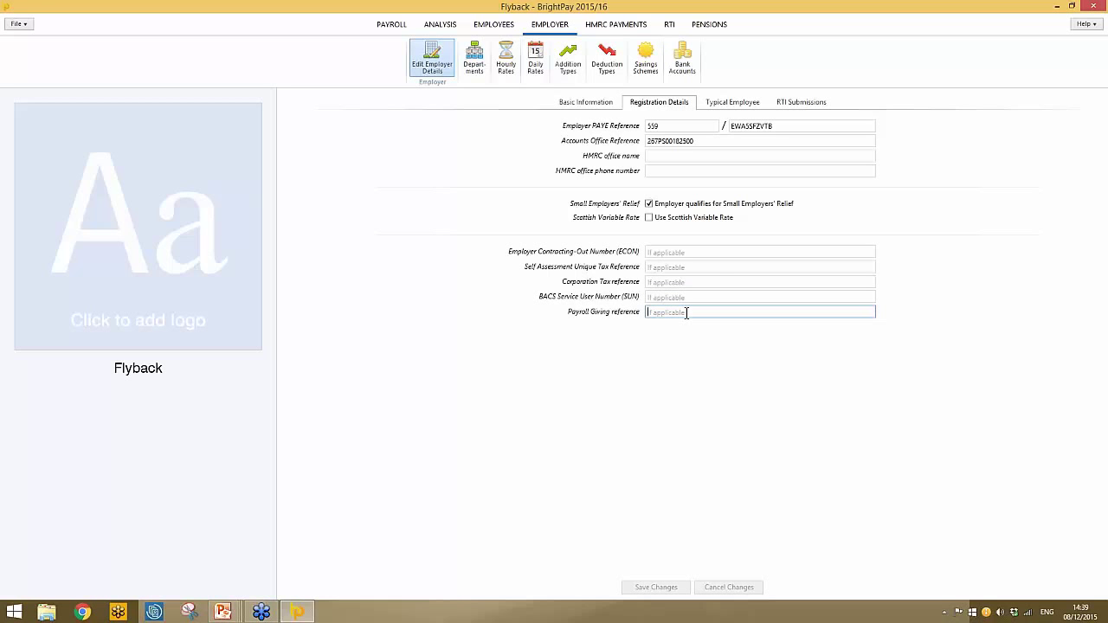
pyautogui.click(743, 104)
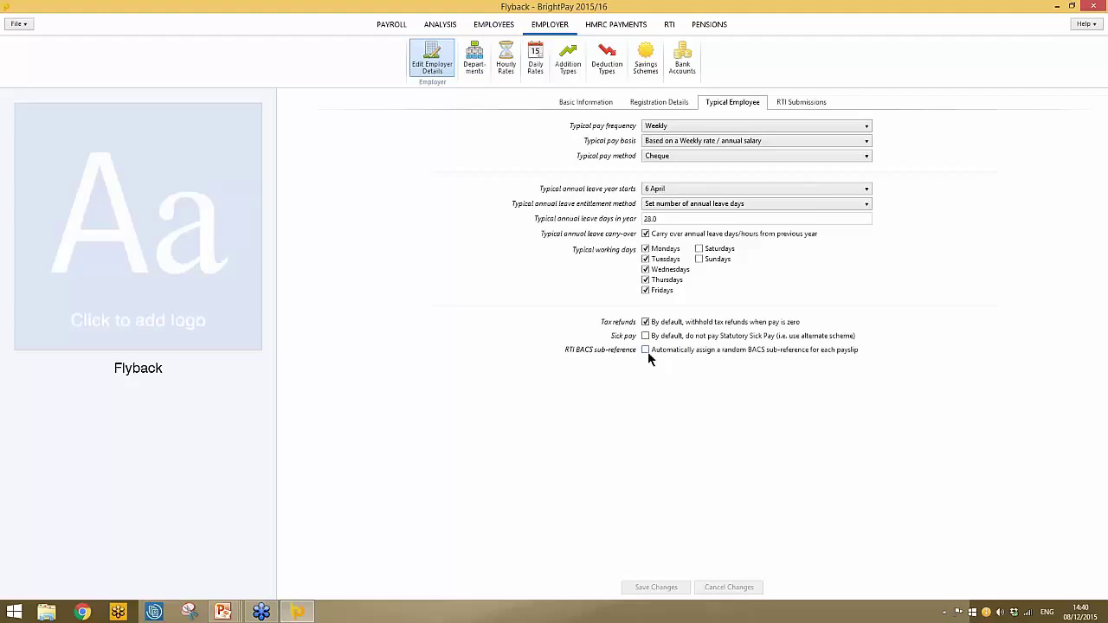
# Save RTI credentials with sender type Employer, the HMRC sender ID and its password
pyautogui.click(797, 105)
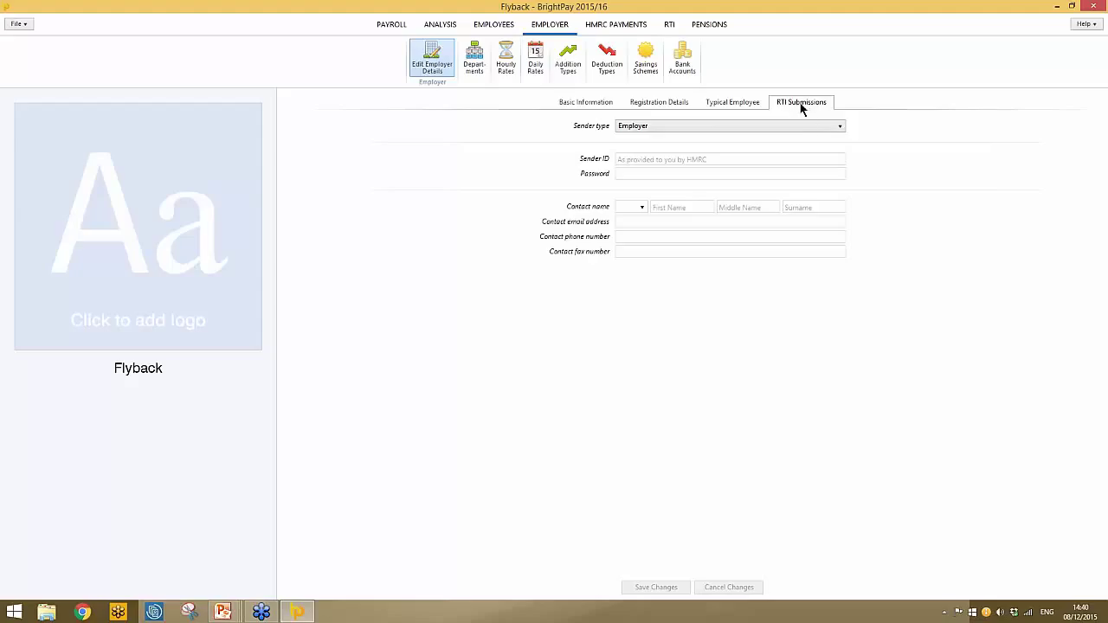
pyautogui.click(802, 126)
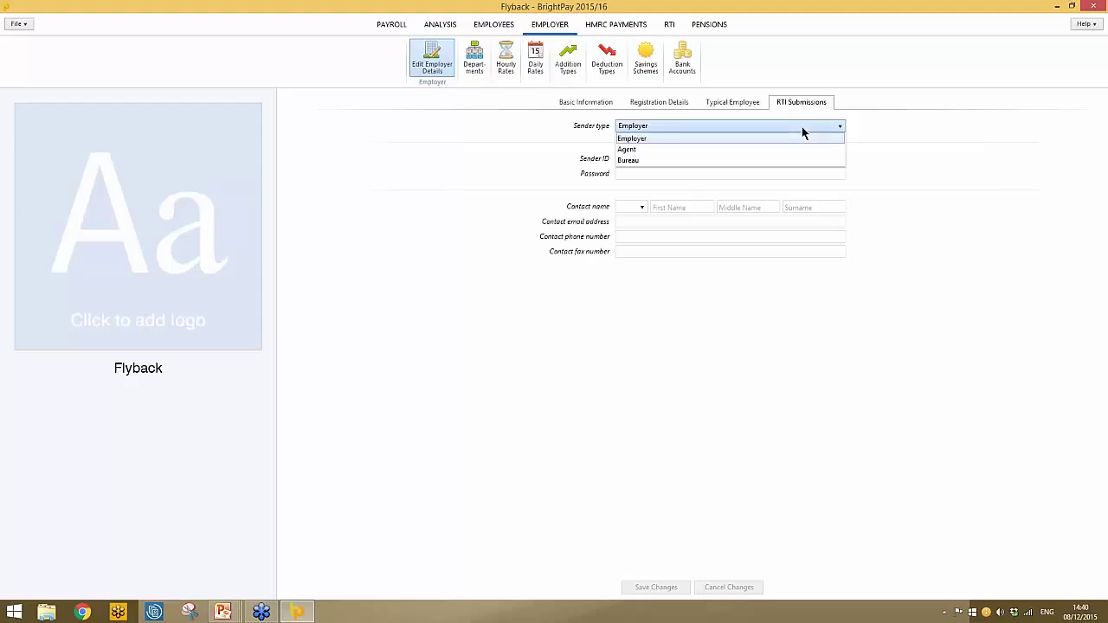
pyautogui.click(799, 141)
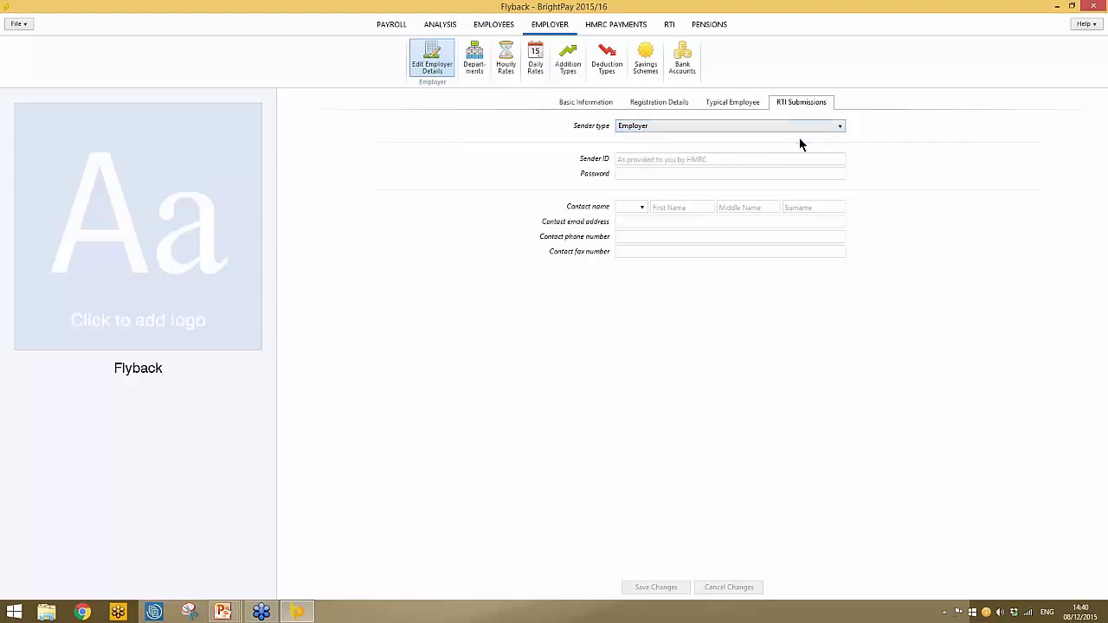
pyautogui.click(663, 159)
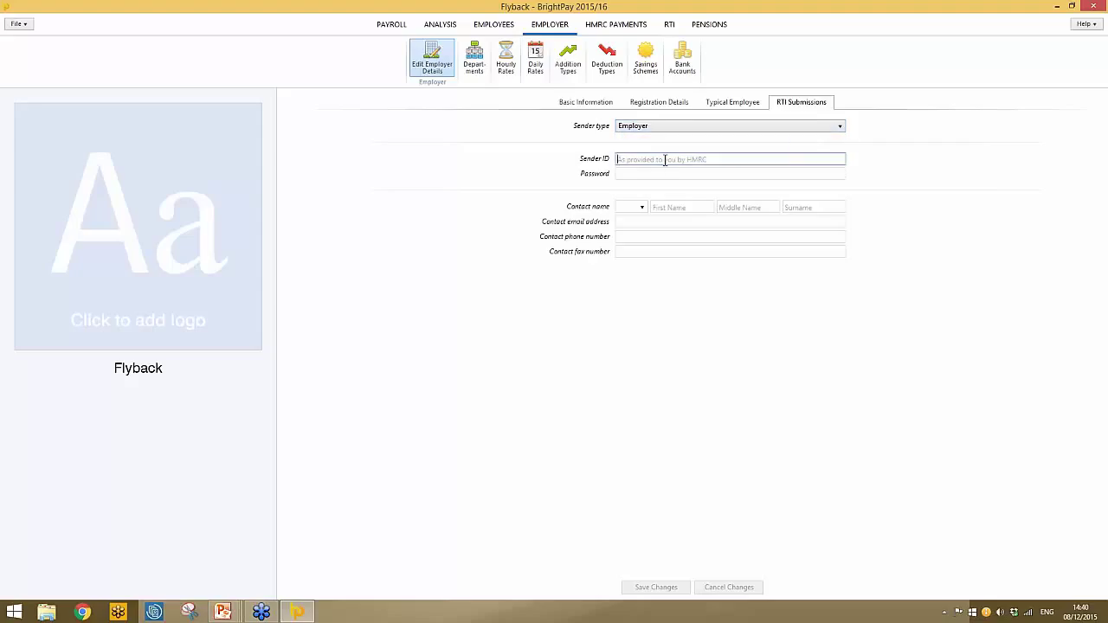
pyautogui.write('ISV182')
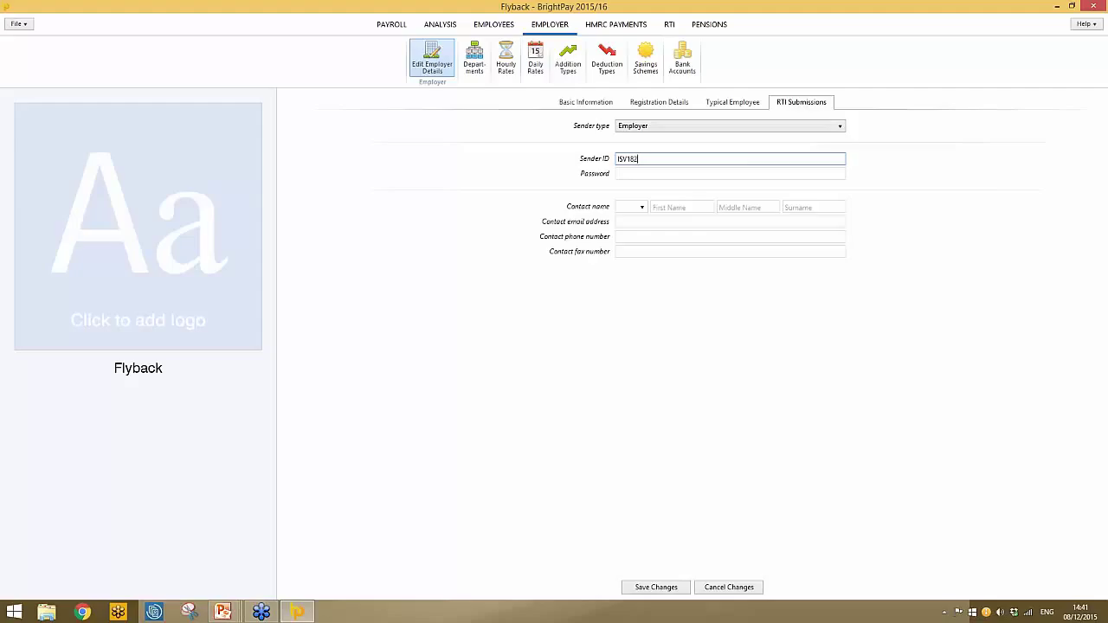
pyautogui.press('Tab')
pyautogui.write('••••••••')
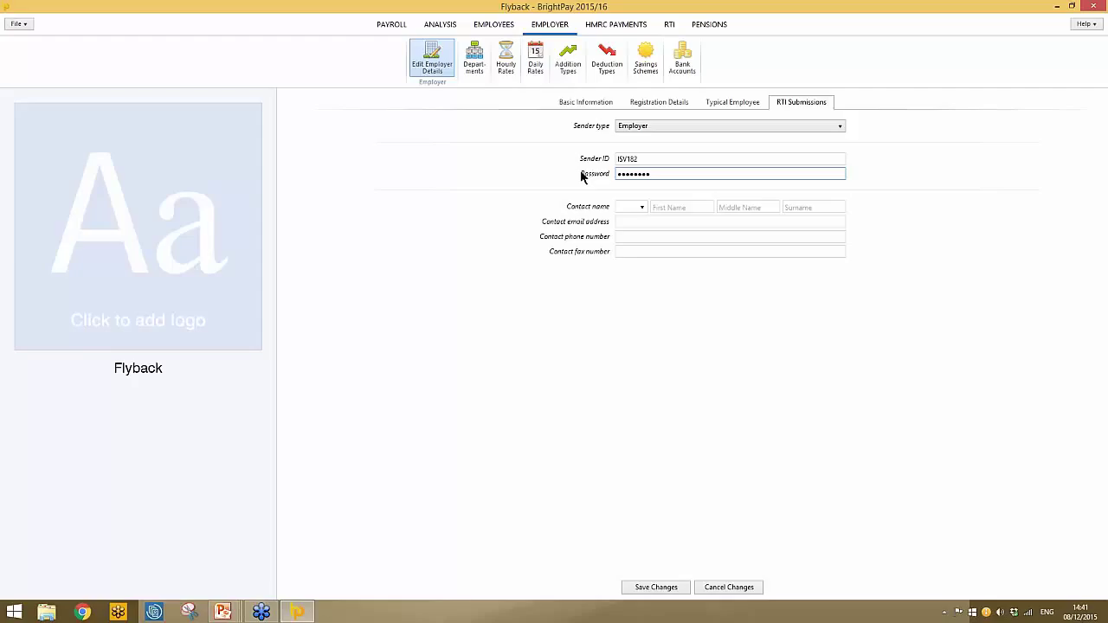
pyautogui.click(663, 595)
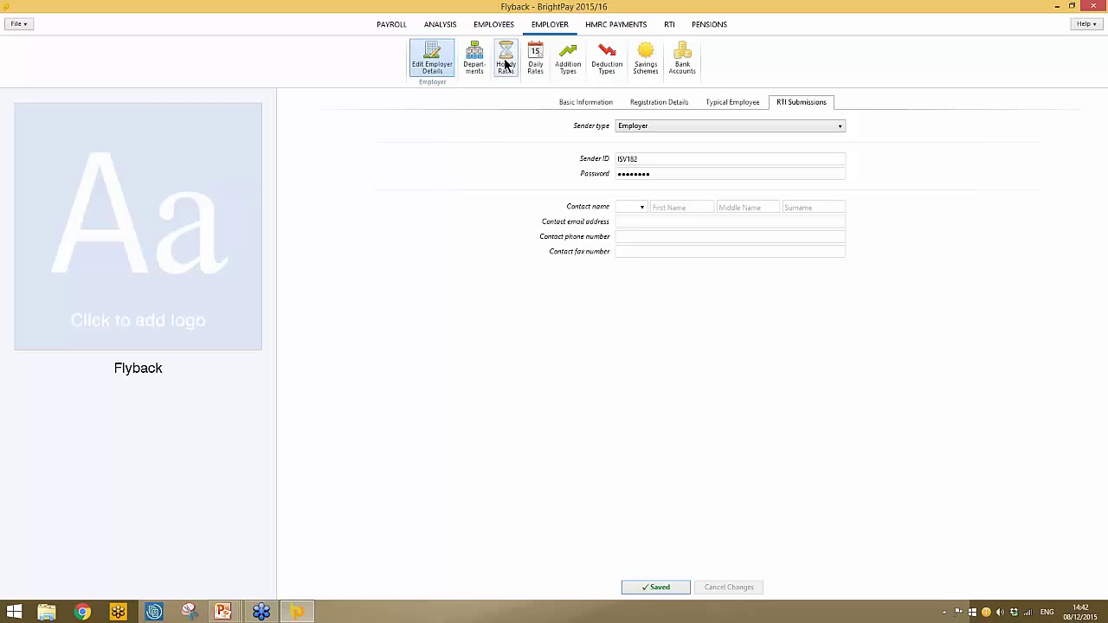
# Add a 'Sunday Rate' overtime hourly rate of £20.00, then go to Daily Rates
pyautogui.click(505, 61)
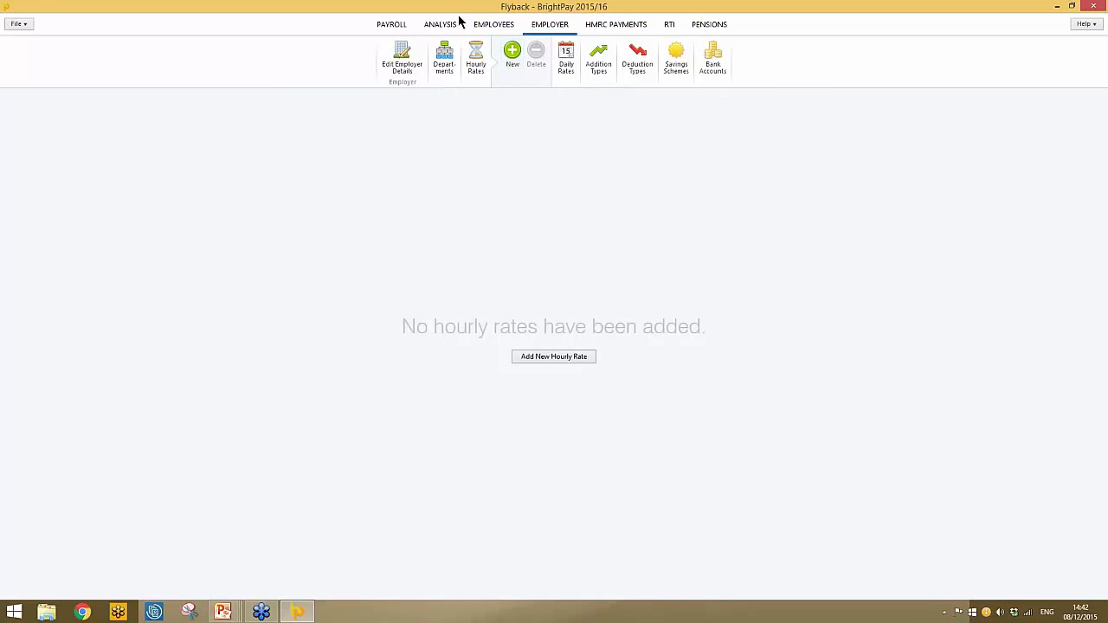
pyautogui.click(548, 365)
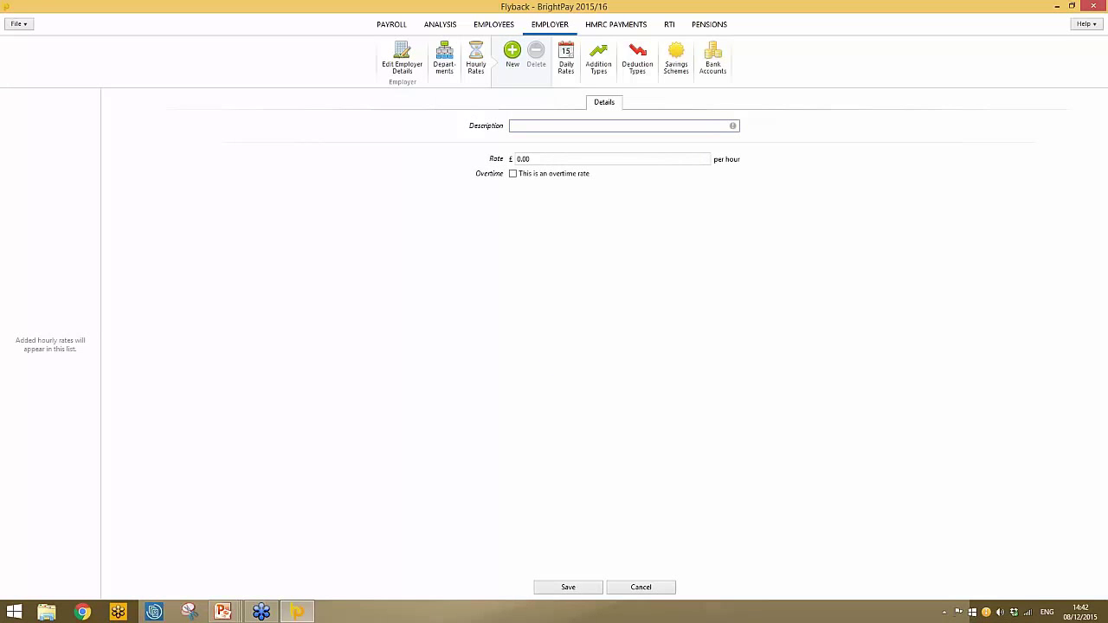
pyautogui.write('Sunday Rate')
pyautogui.press('Tab')
pyautogui.write('20')
pyautogui.press('Tab')
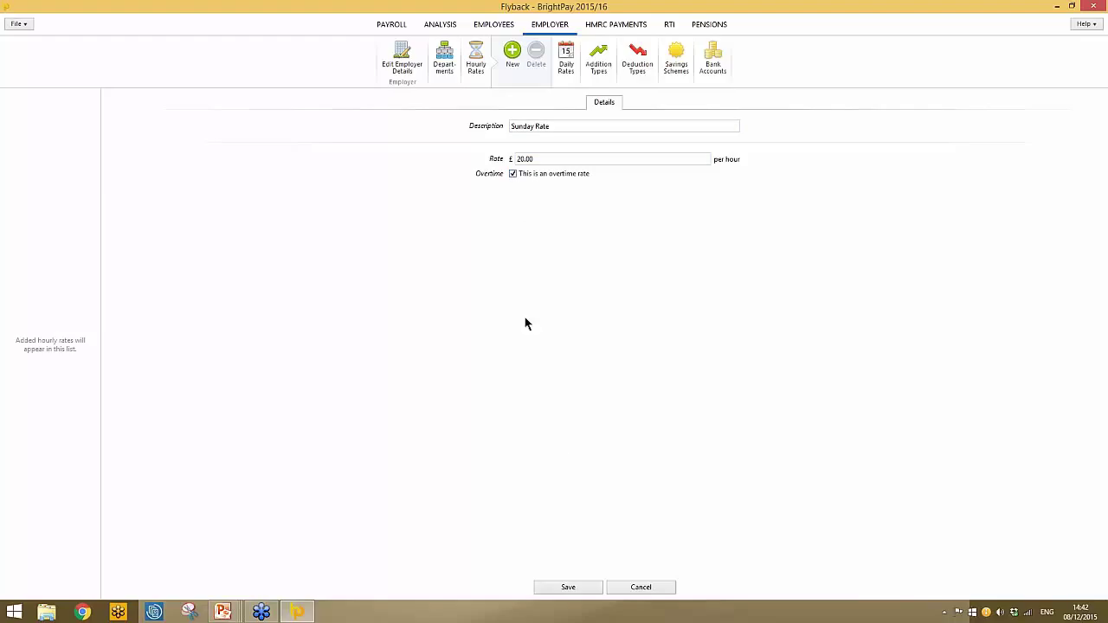
pyautogui.click(589, 588)
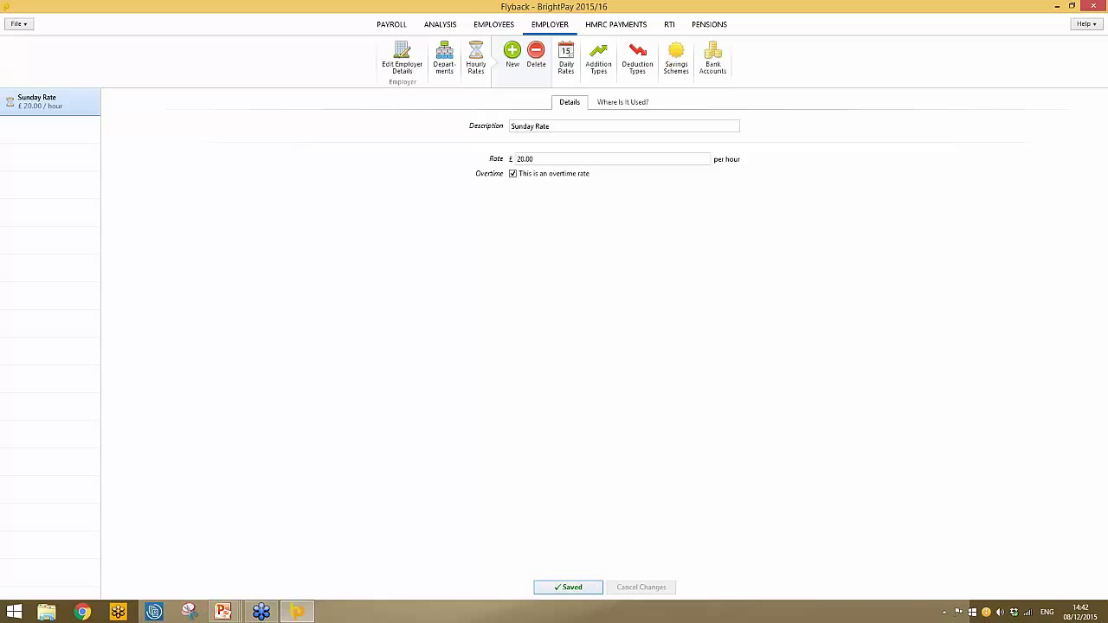
pyautogui.click(569, 67)
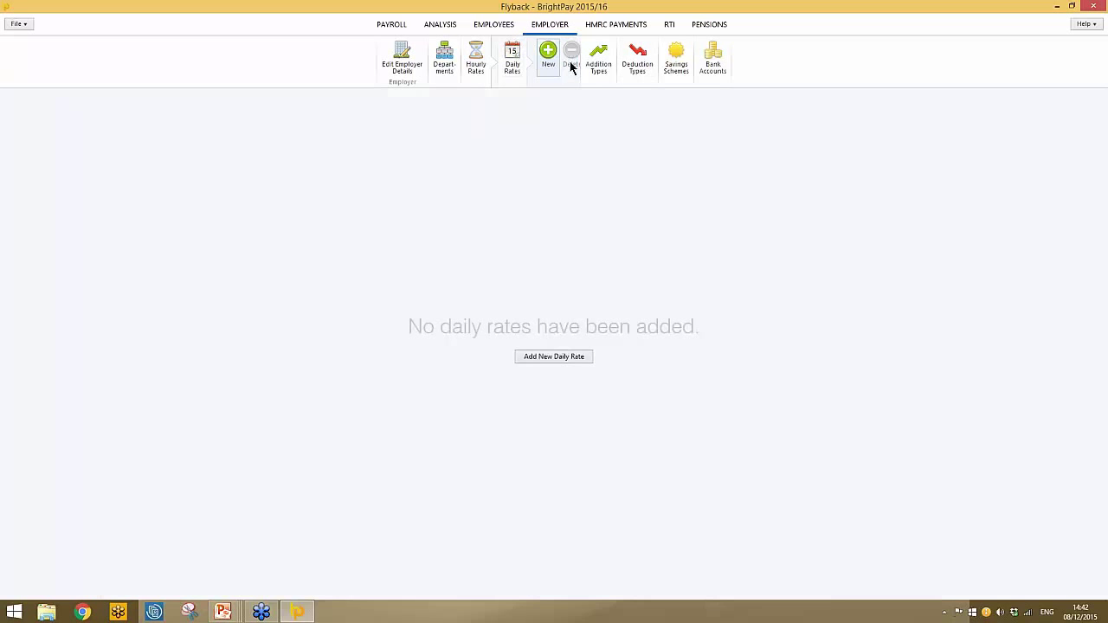
# Create a daily rate called 'Standard Daily Rate' at £100.00 per day
pyautogui.click(564, 359)
pyautogui.click(520, 127)
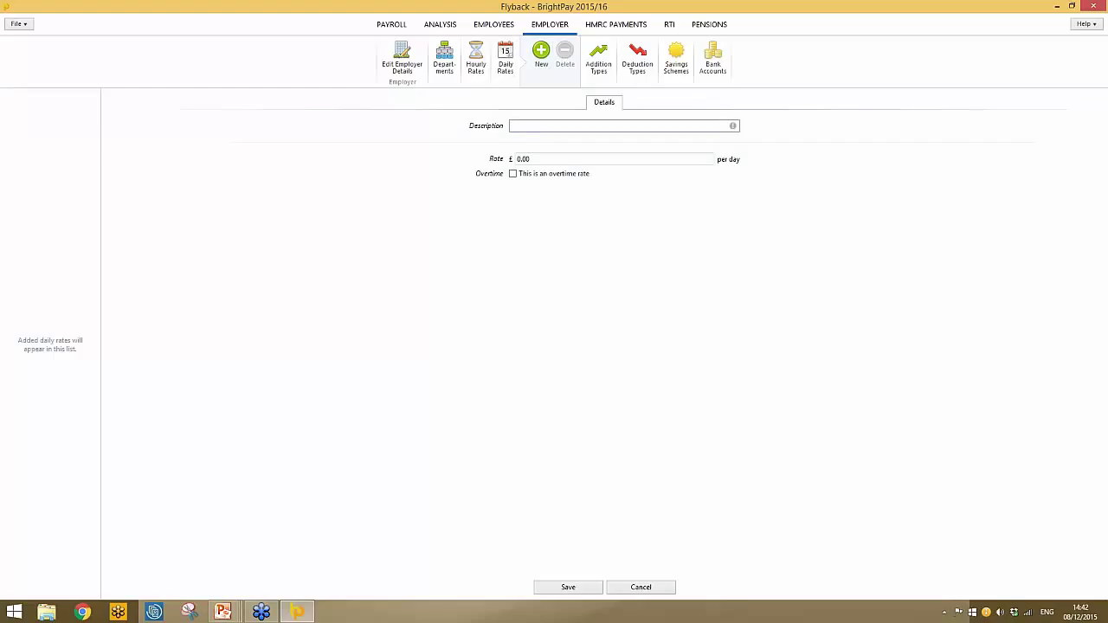
pyautogui.write('Daily Rate')
pyautogui.click(510, 126)
pyautogui.write('Standard')
pyautogui.click(517, 159)
pyautogui.write('10')
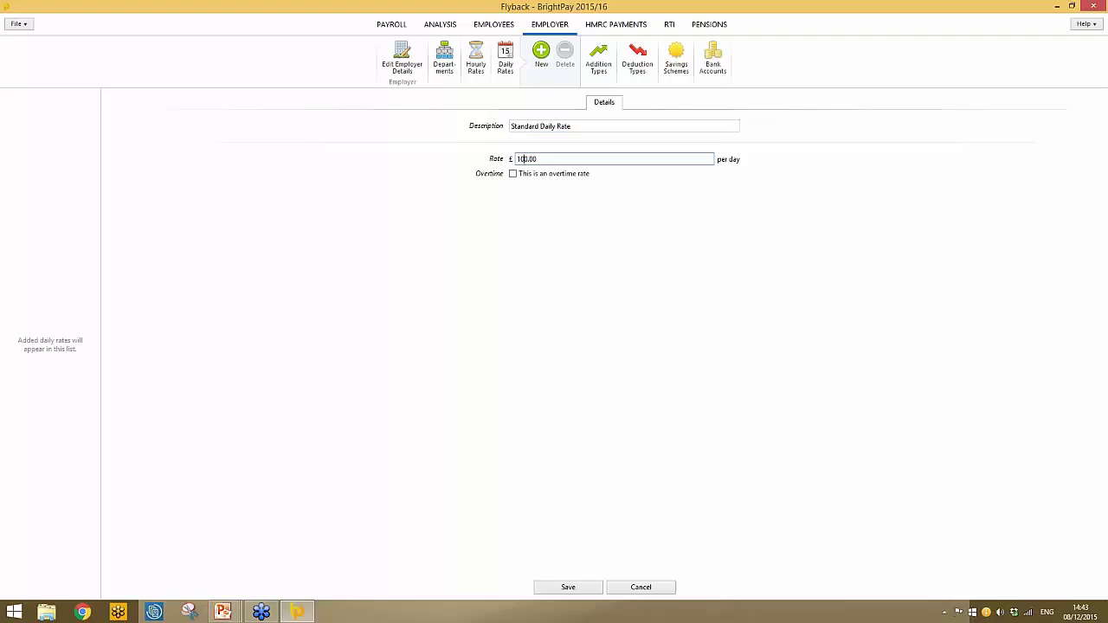
pyautogui.press('Tab')
pyautogui.click(561, 588)
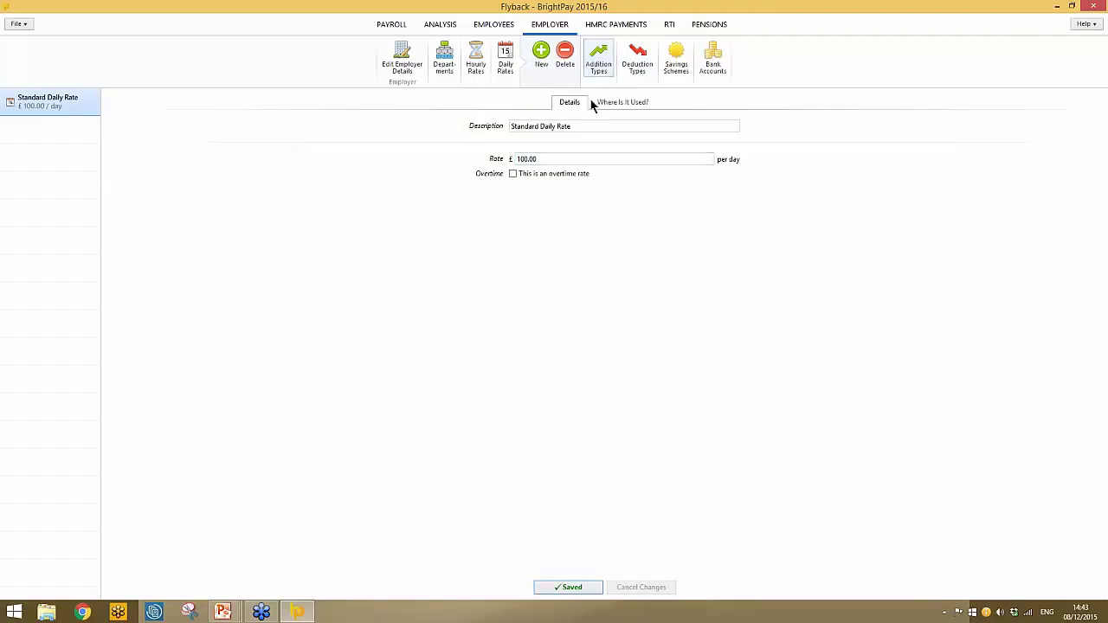
# Show the Bonus addition type's settings in the Addition Types list
pyautogui.click(597, 69)
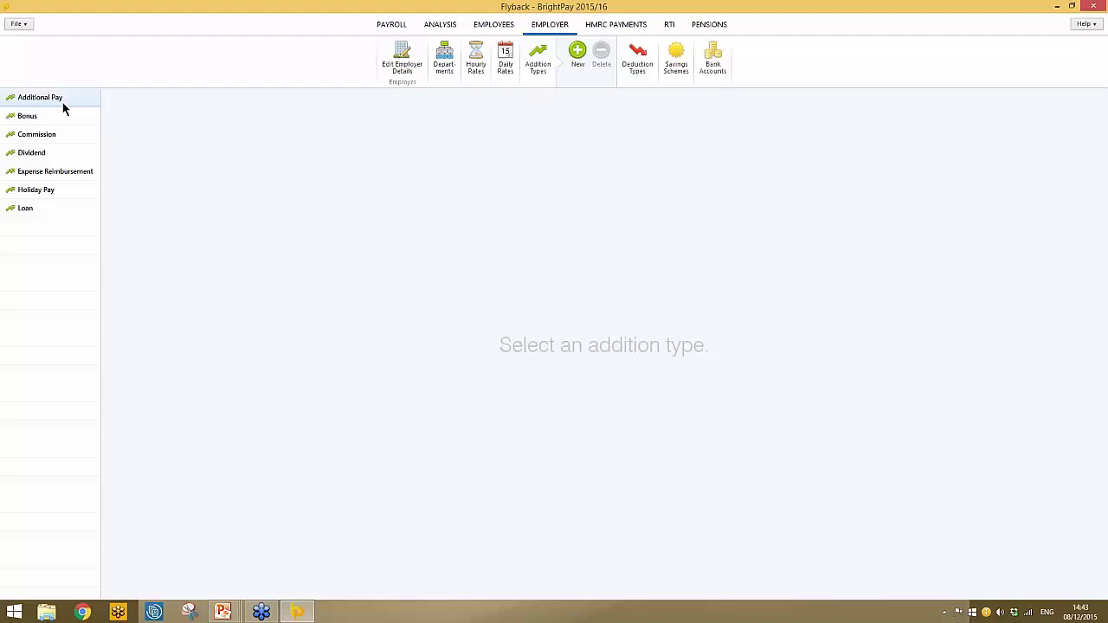
pyautogui.click(72, 118)
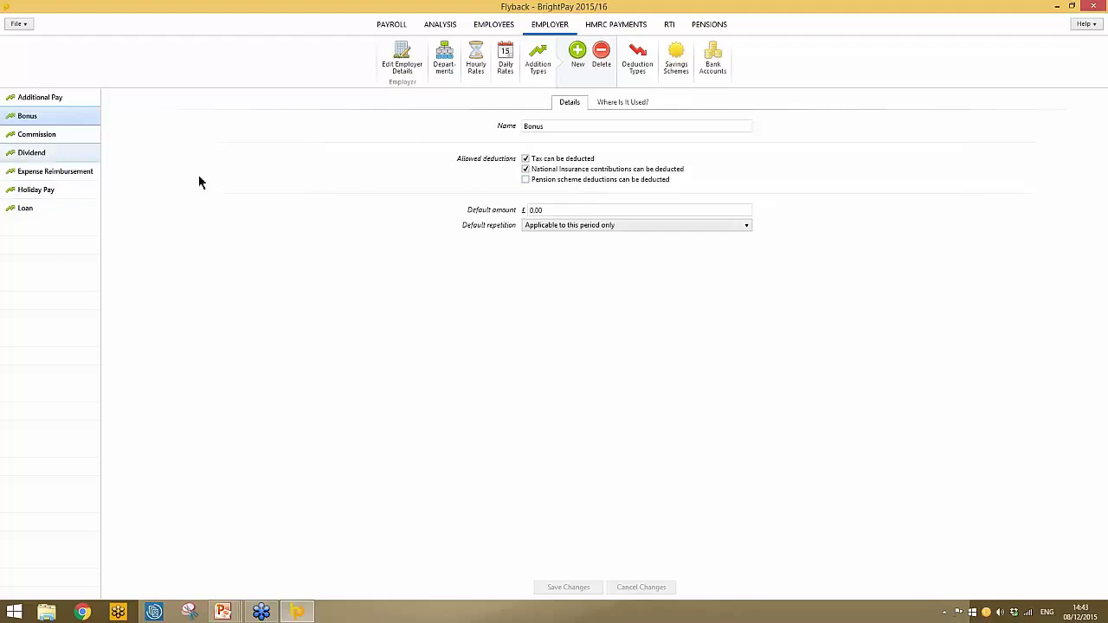
# Create a 'Mileage' addition type with default amount 0.00, repeating until manually removed
pyautogui.click(577, 57)
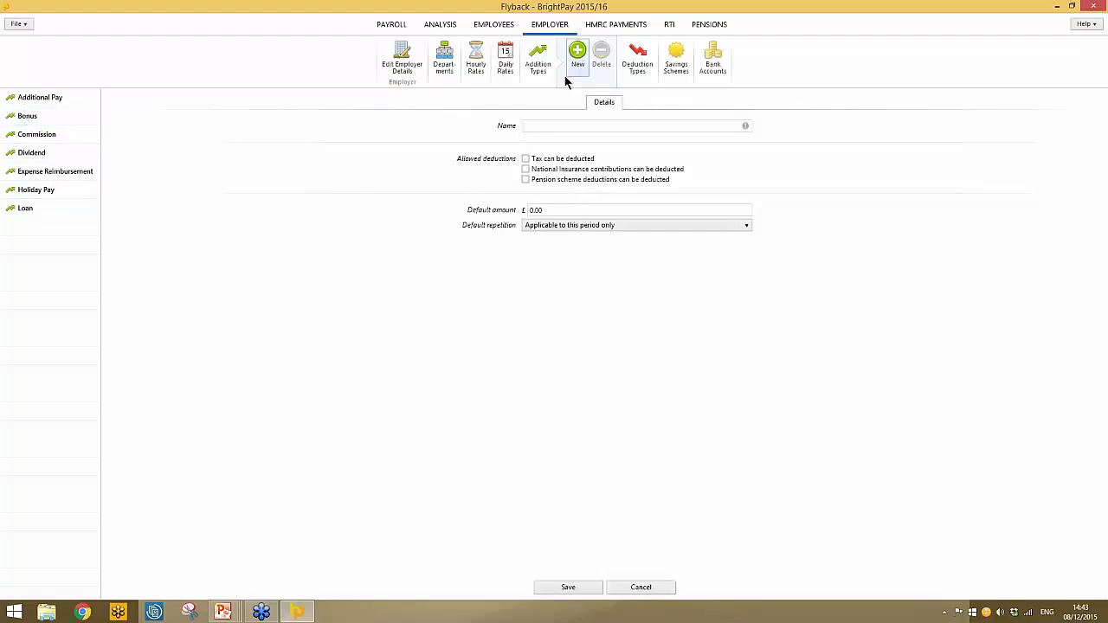
pyautogui.write('Mileage')
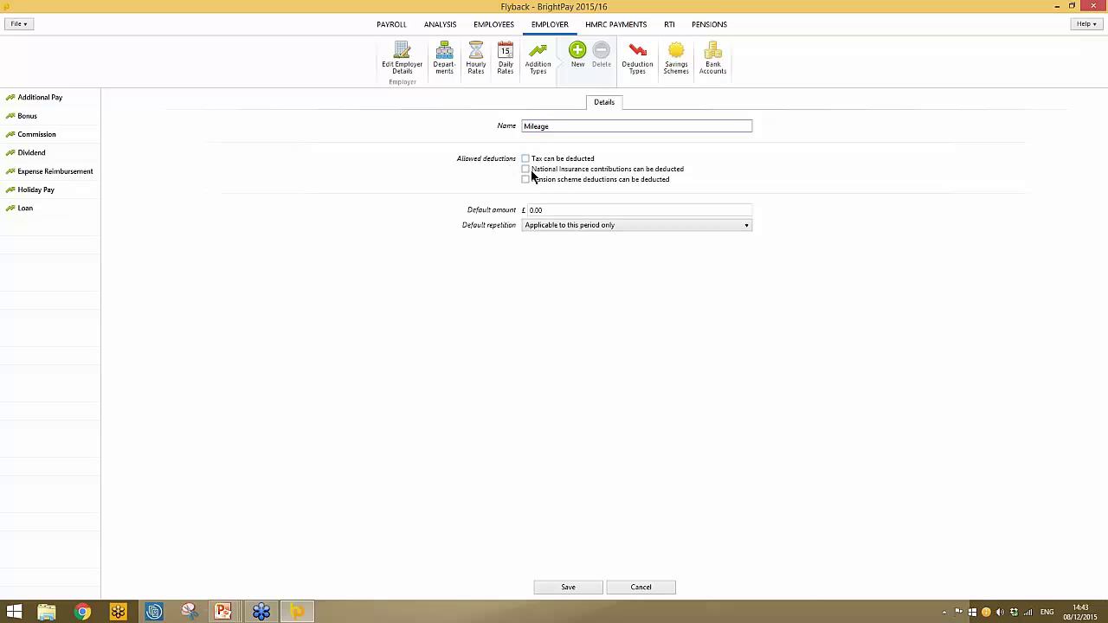
pyautogui.click(531, 211)
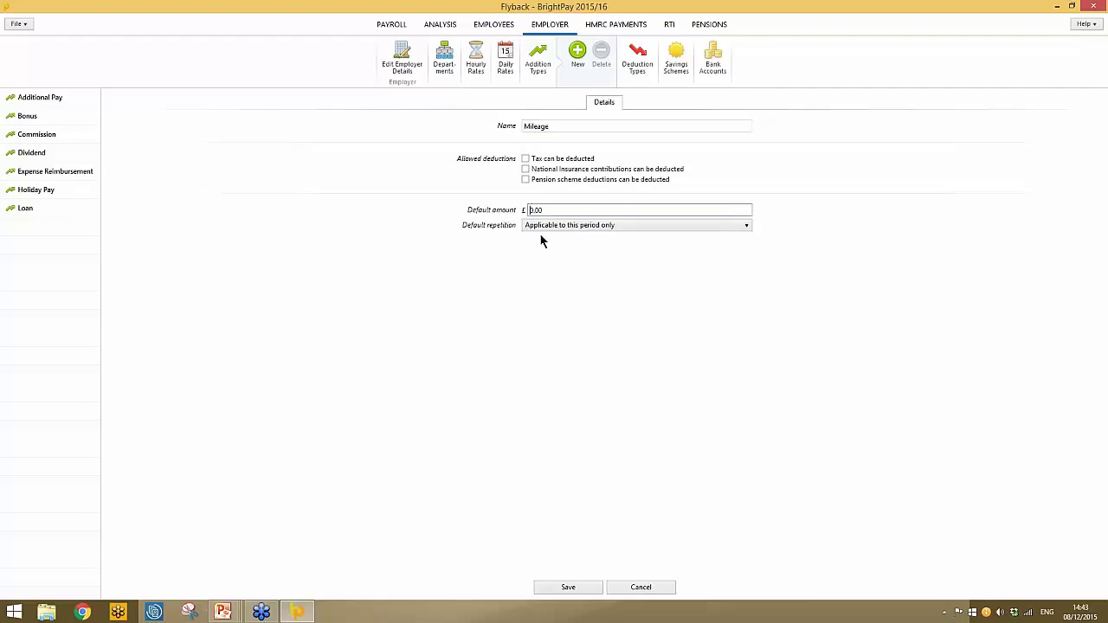
pyautogui.press('BackSpace')
pyautogui.click(589, 228)
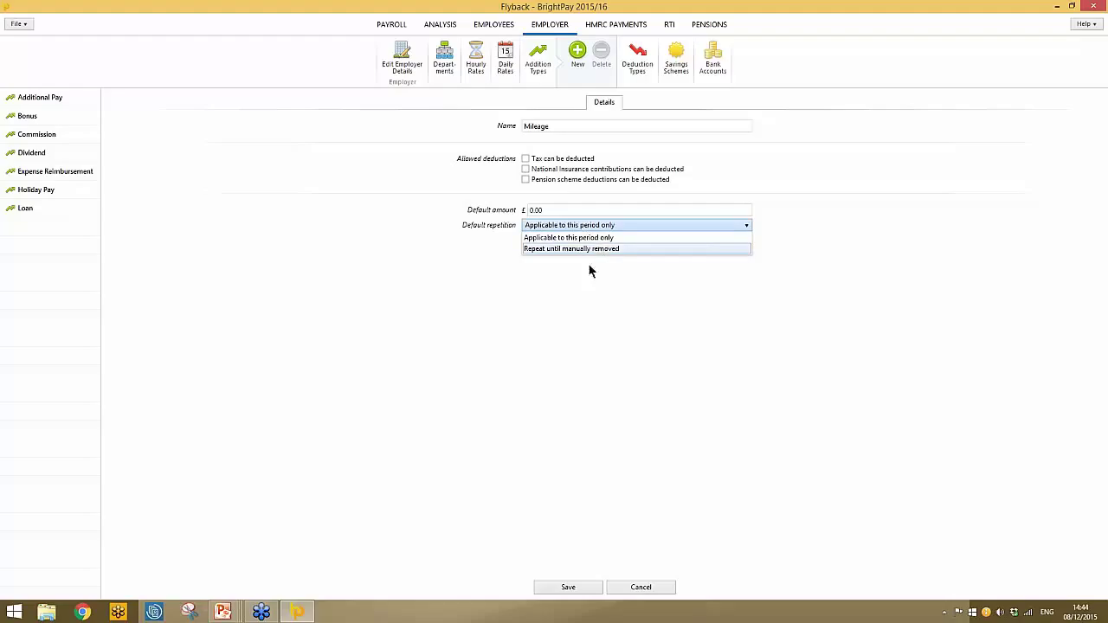
pyautogui.click(592, 249)
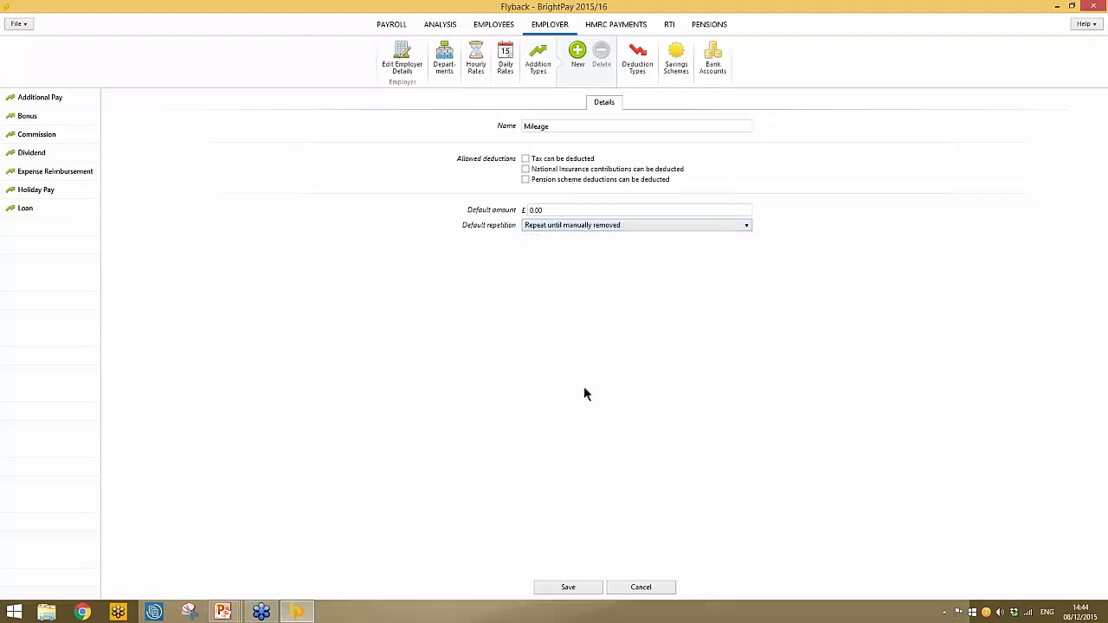
pyautogui.click(583, 589)
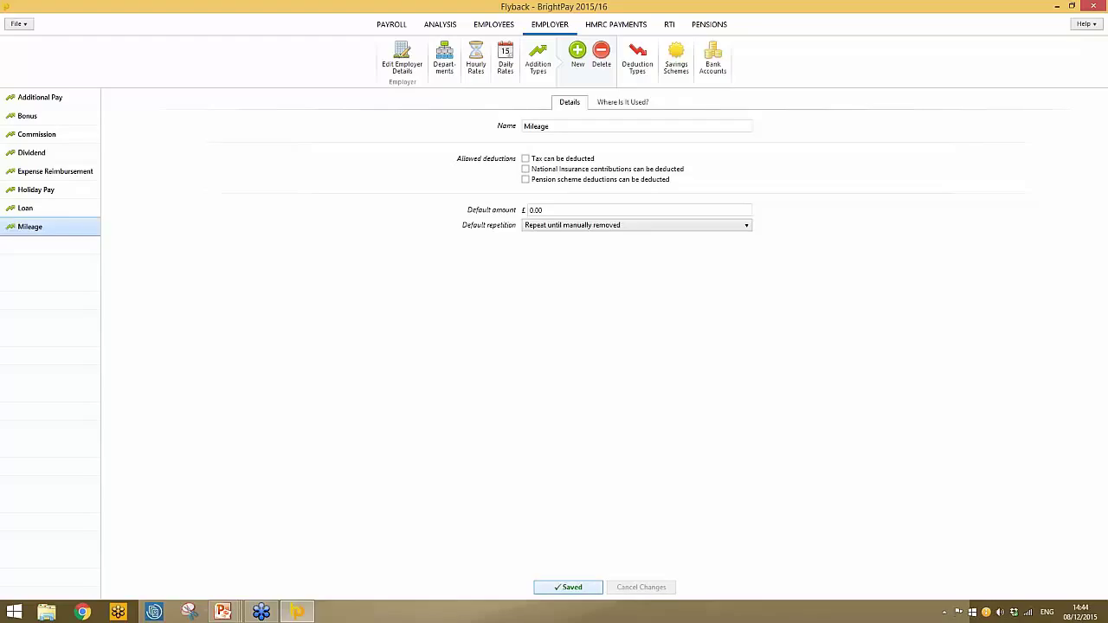
# Browse deduction types, cancel a new one unsaved, then show the Savings Schemes page
pyautogui.click(643, 56)
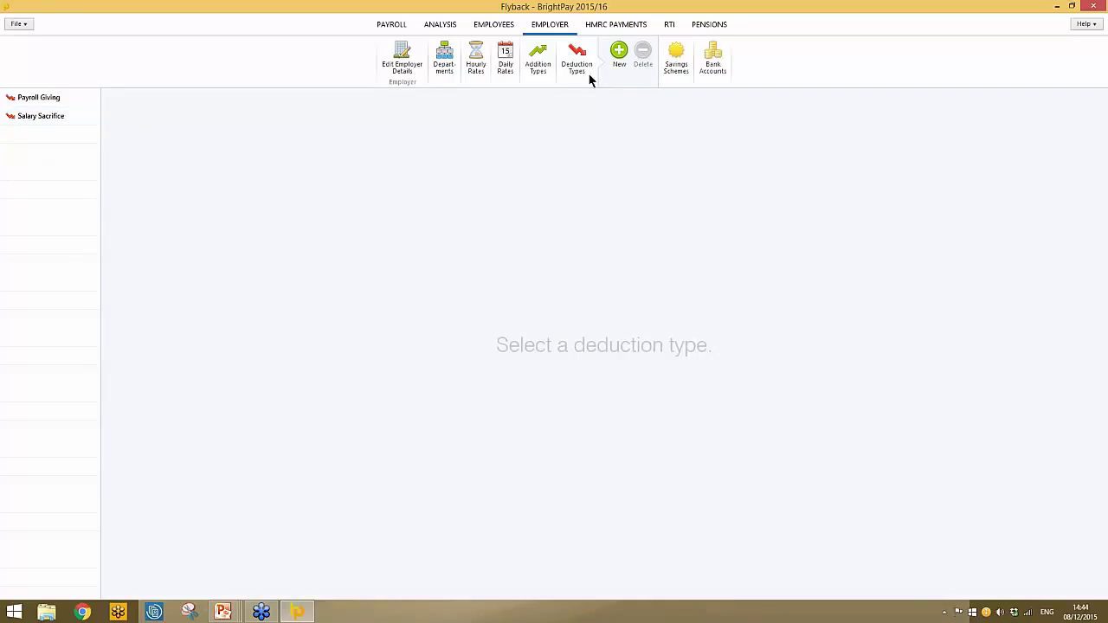
pyautogui.click(624, 57)
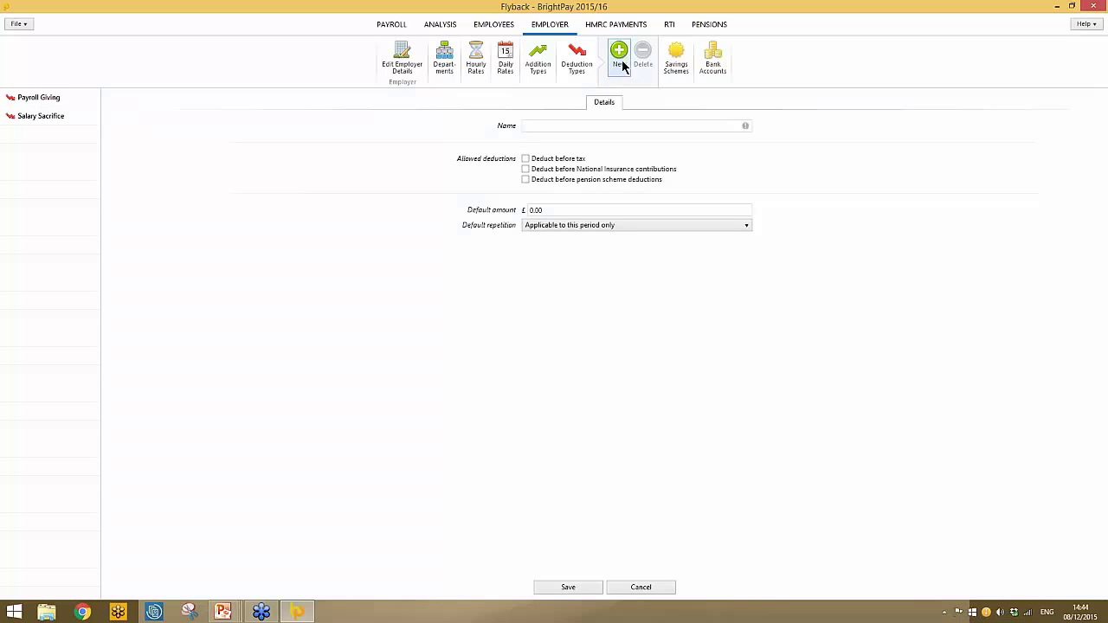
pyautogui.click(642, 589)
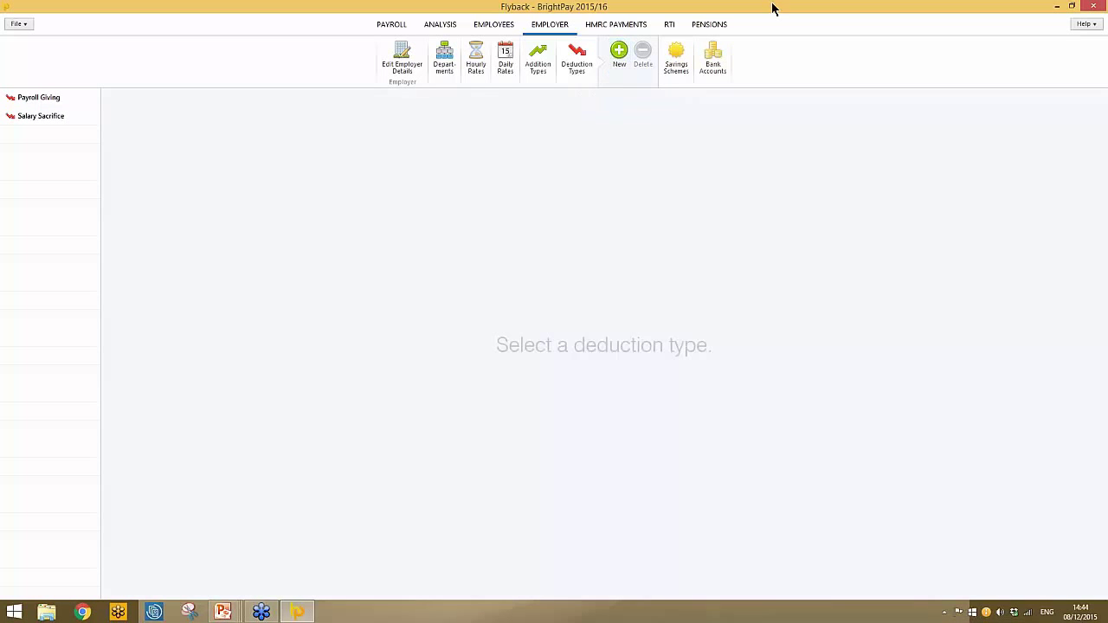
pyautogui.click(676, 66)
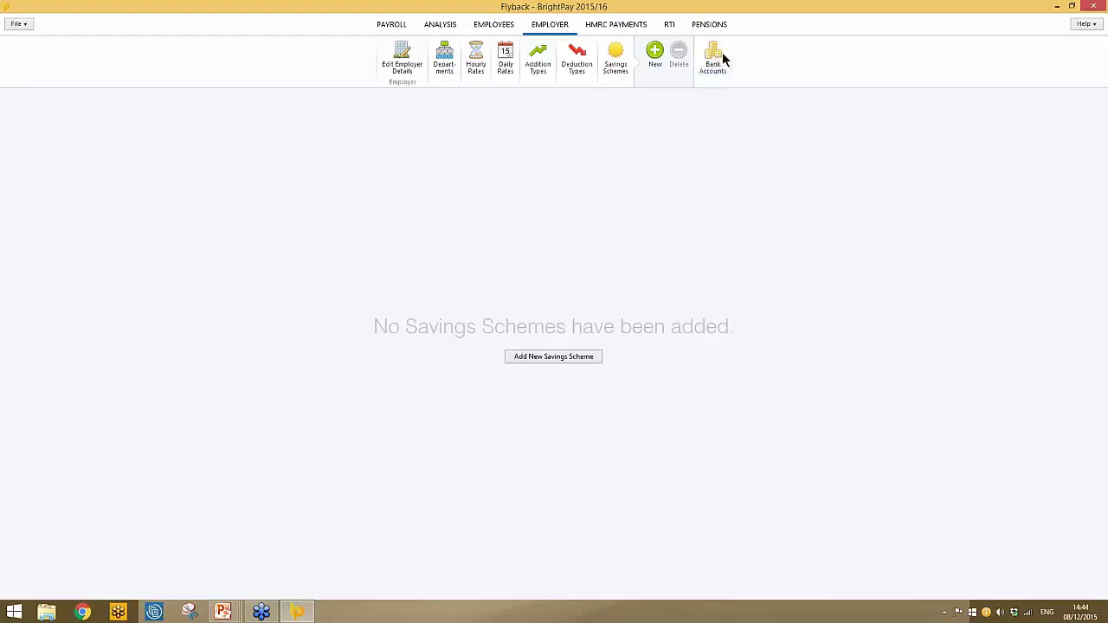
# Show Flyback's Bank Accounts page, which has no accounts yet
pyautogui.click(715, 58)
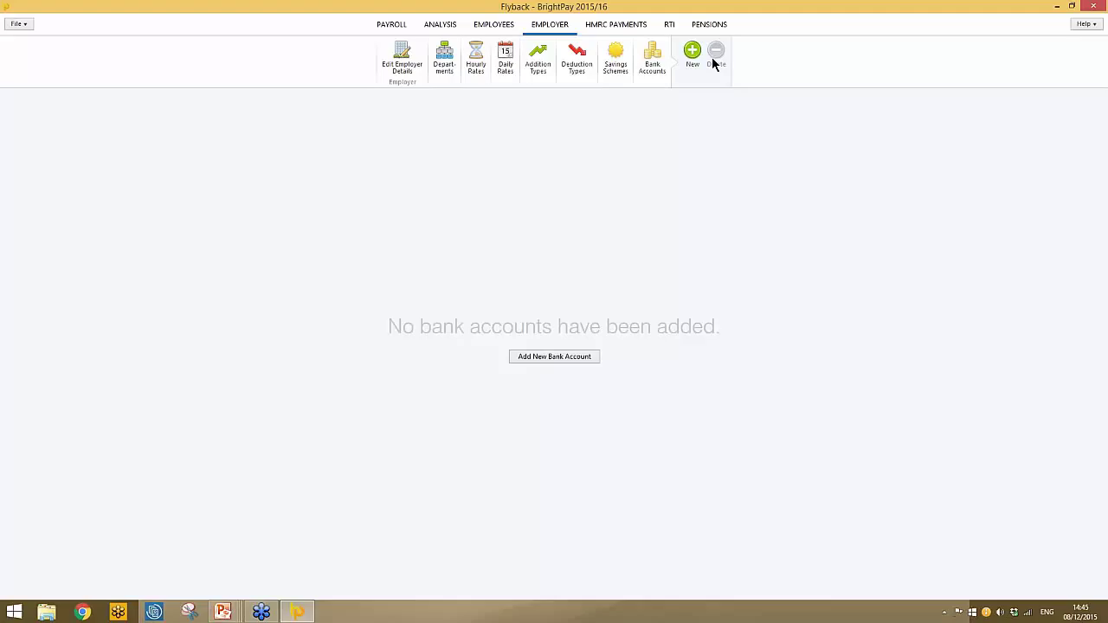
# Enter a Barclays Manchester account named 'Test Company' with its sort code and account number
pyautogui.click(696, 55)
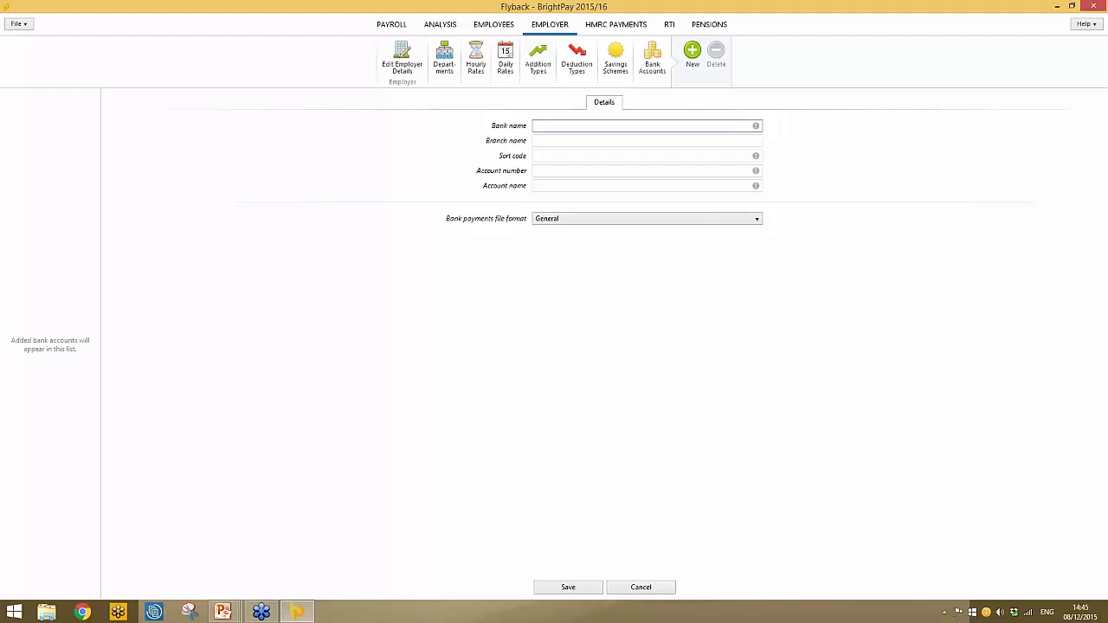
pyautogui.write('Barclays')
pyautogui.press('Tab')
pyautogui.write('Manchester')
pyautogui.press('Tab')
pyautogui.write('01-07-65')
pyautogui.press('Tab')
pyautogui.write('12345678')
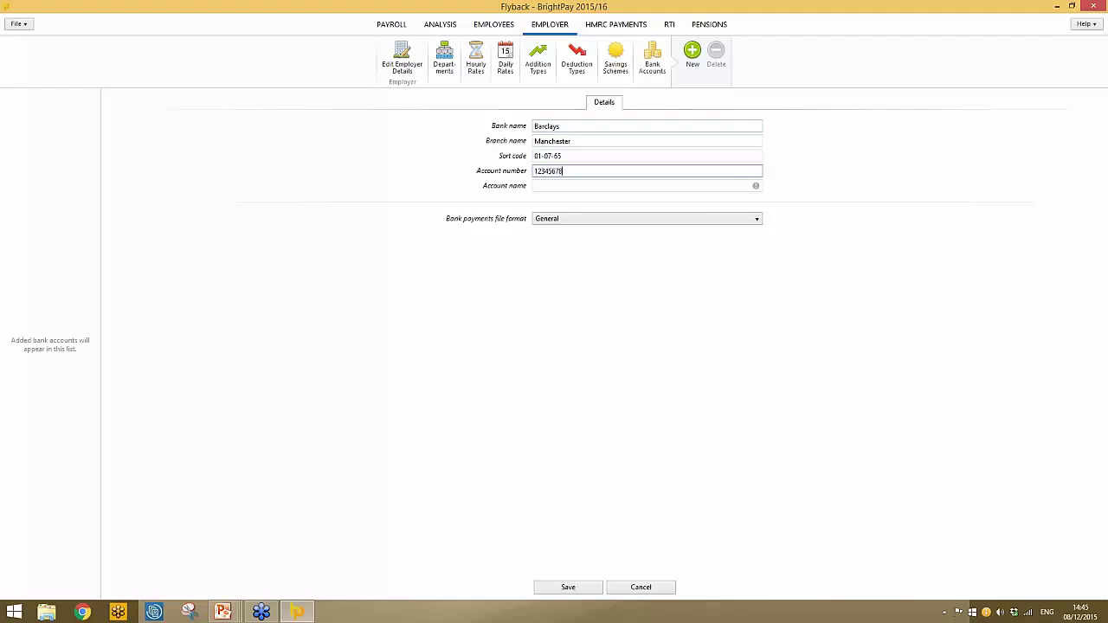
pyautogui.press('Tab')
pyautogui.write('Te')
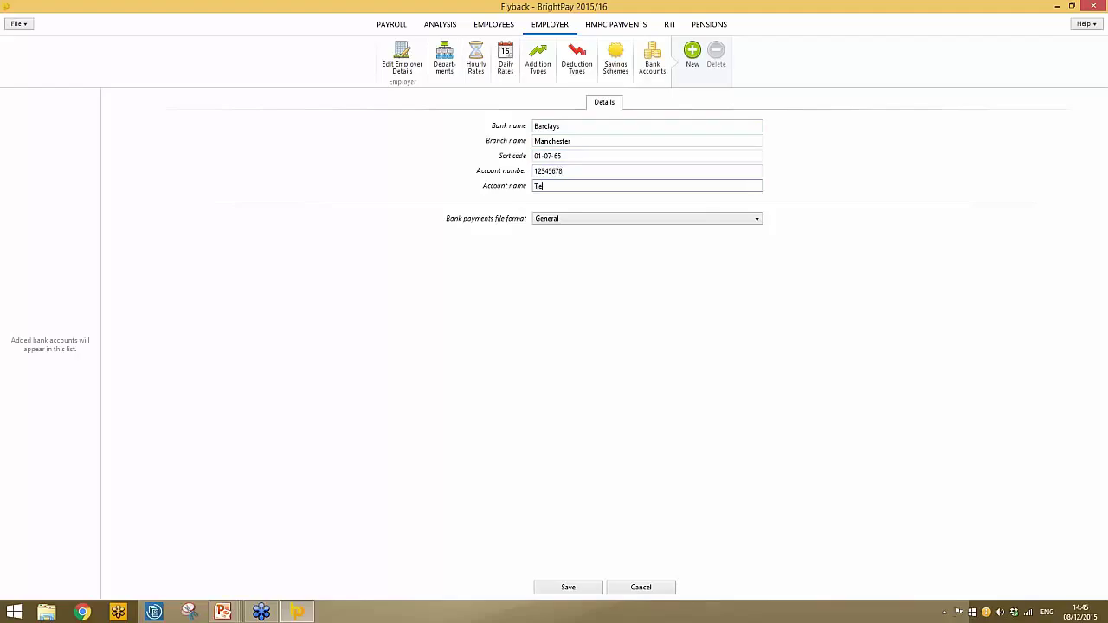
pyautogui.write('st Company')
# Choose the Barclays payment file format and save the bank account
pyautogui.click(674, 219)
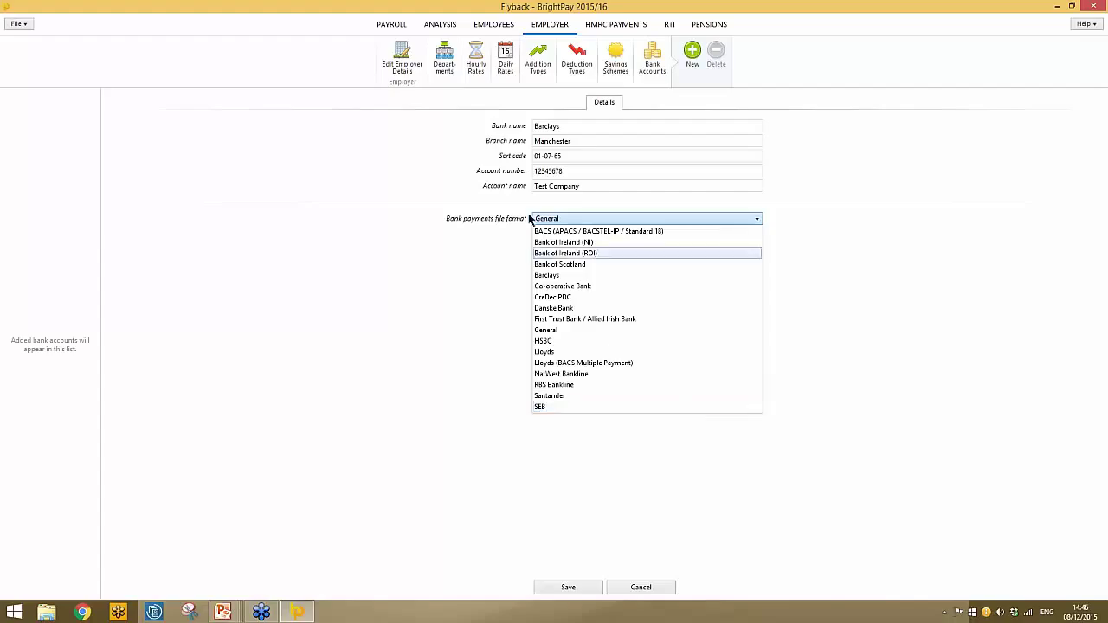
pyautogui.click(564, 275)
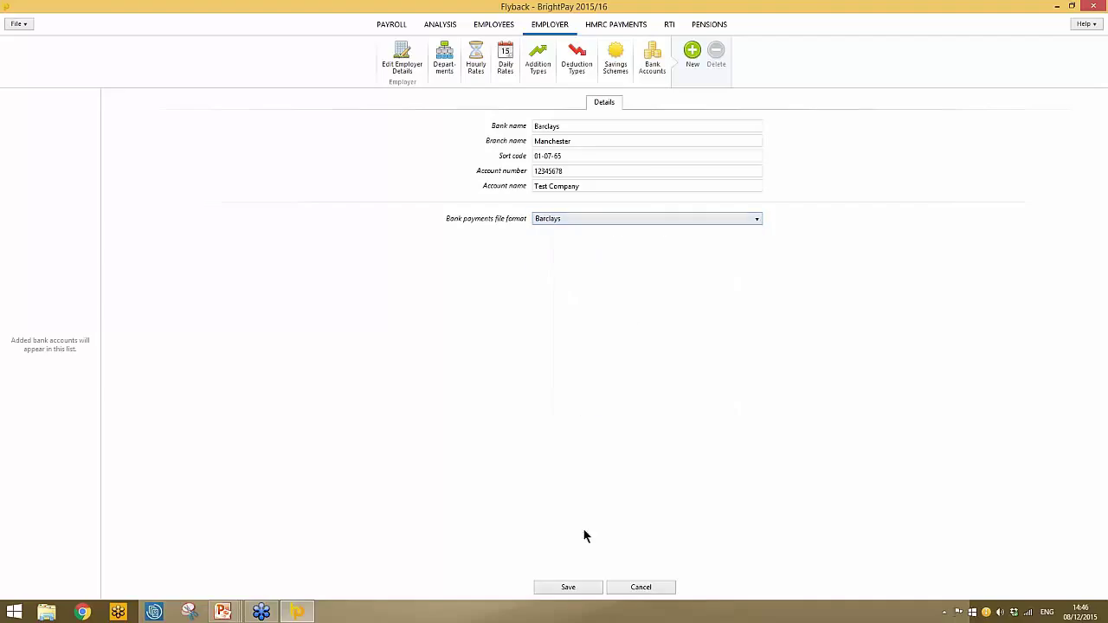
pyautogui.click(575, 589)
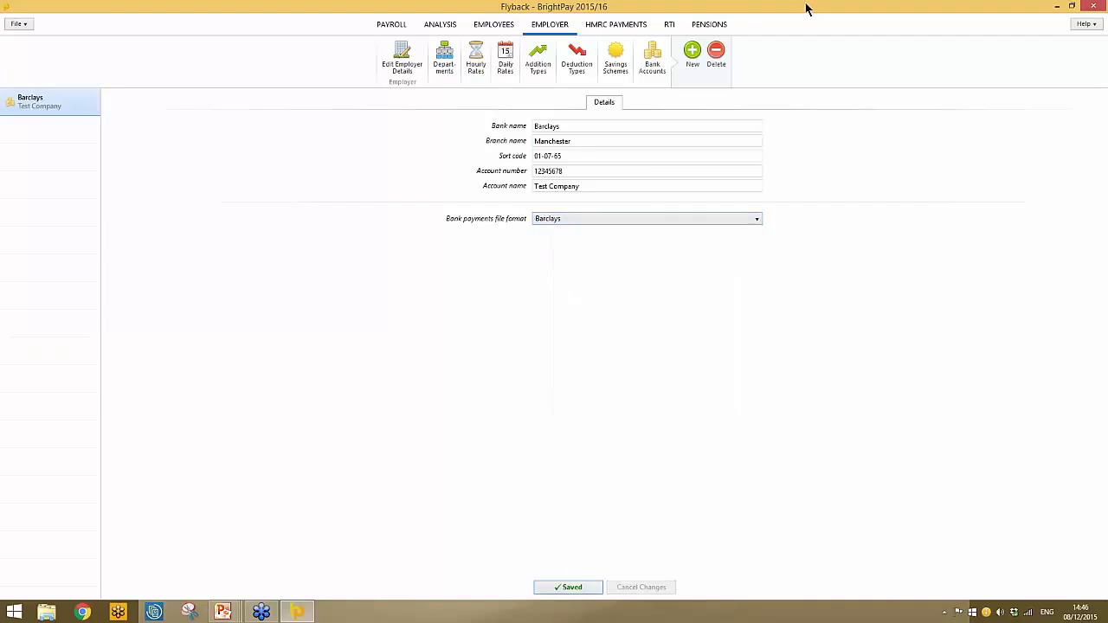
pyautogui.click(693, 71)
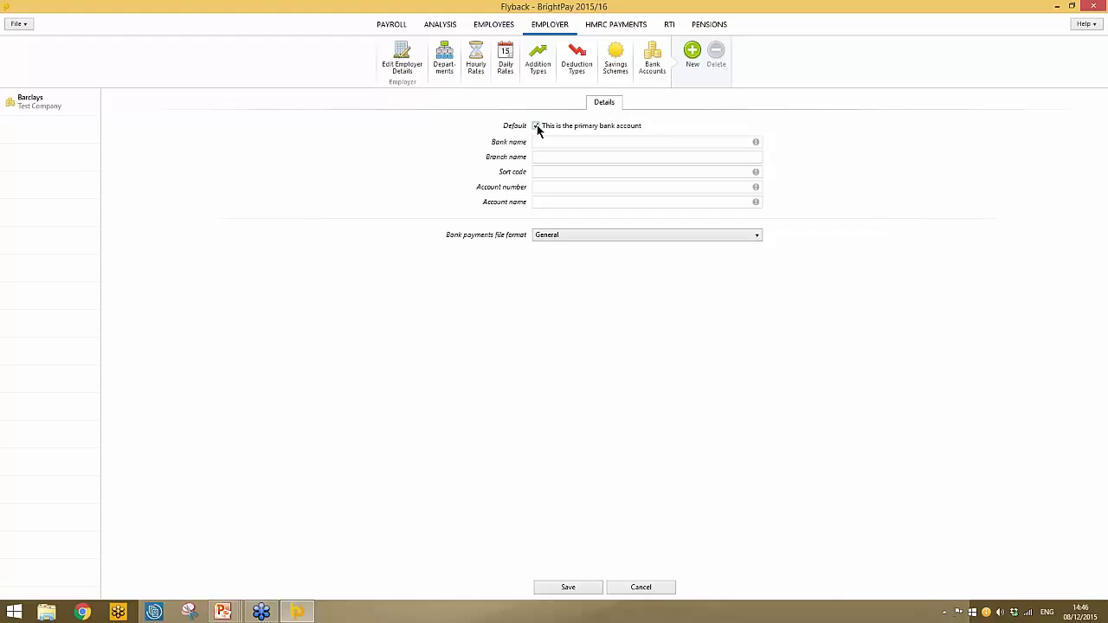
# Abandon the second bank account entry and go to Flyback's empty employees page
pyautogui.click(646, 590)
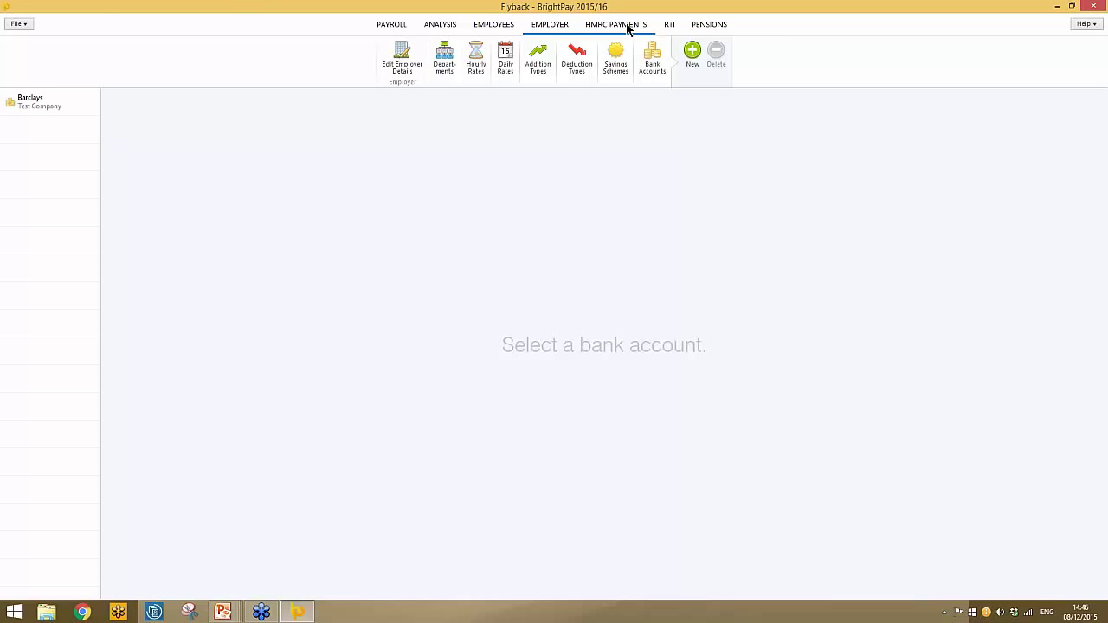
pyautogui.click(490, 27)
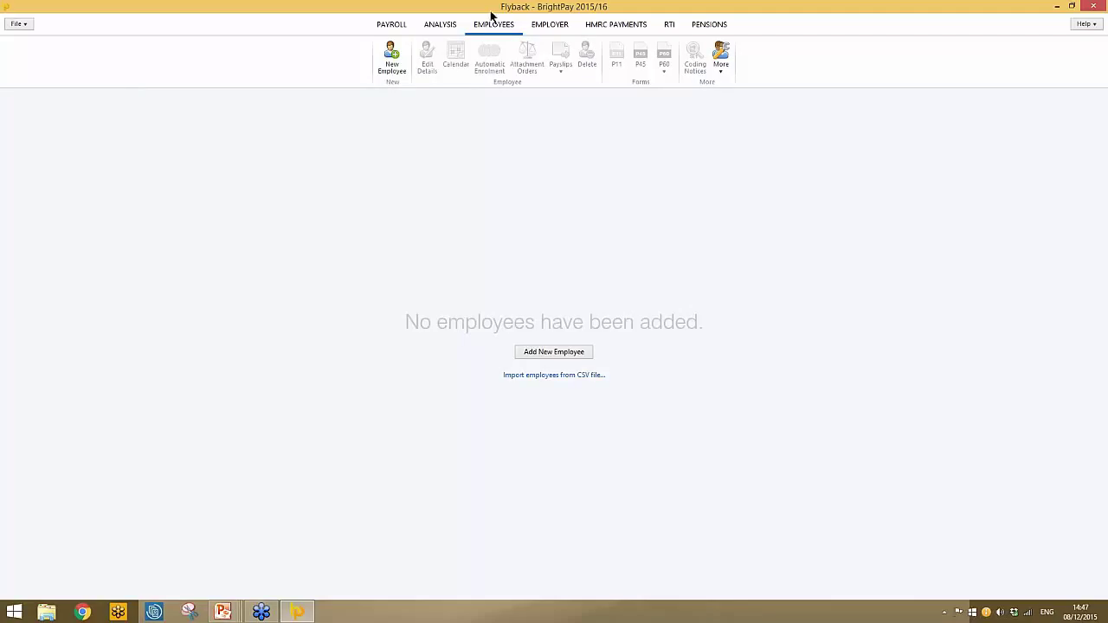
# Start a new employee record and correct the surname to Appleby
pyautogui.click(564, 357)
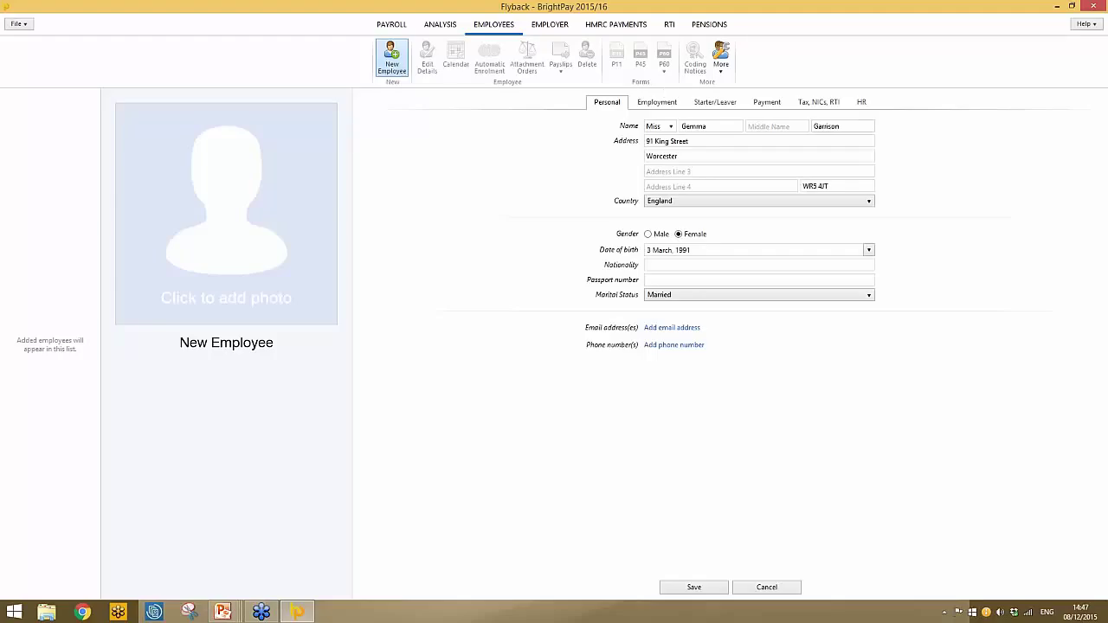
pyautogui.write('Appleby')
pyautogui.click(535, 178)
# Add the employee's work e-mail address
pyautogui.click(672, 327)
pyautogui.click(679, 331)
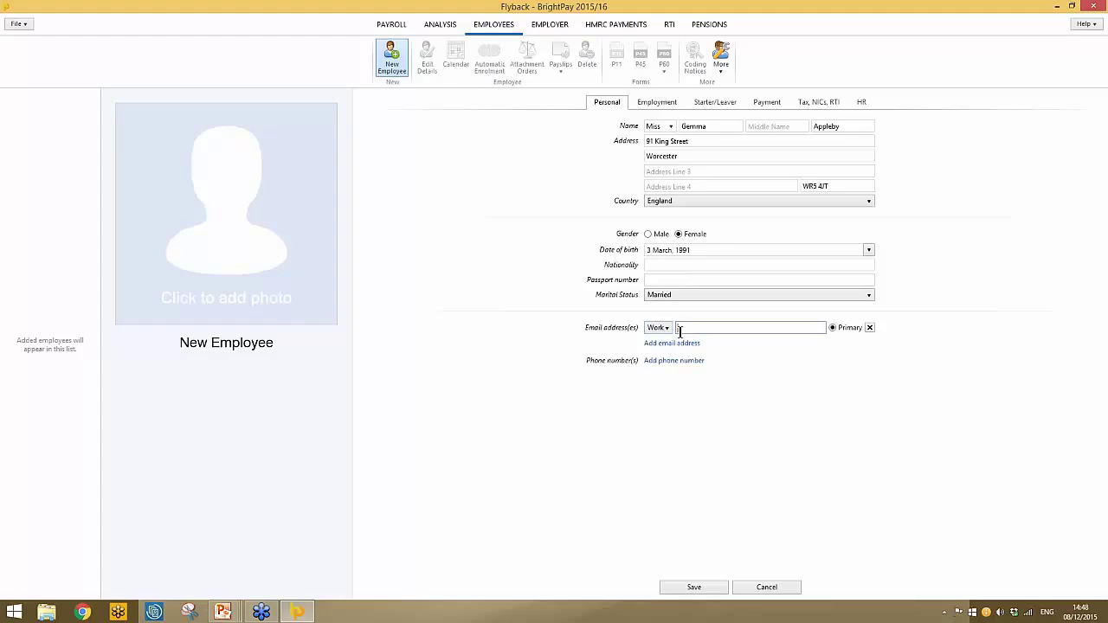
# Enter a Secure PDF password in the employee's HR details
pyautogui.click(861, 102)
pyautogui.click(679, 211)
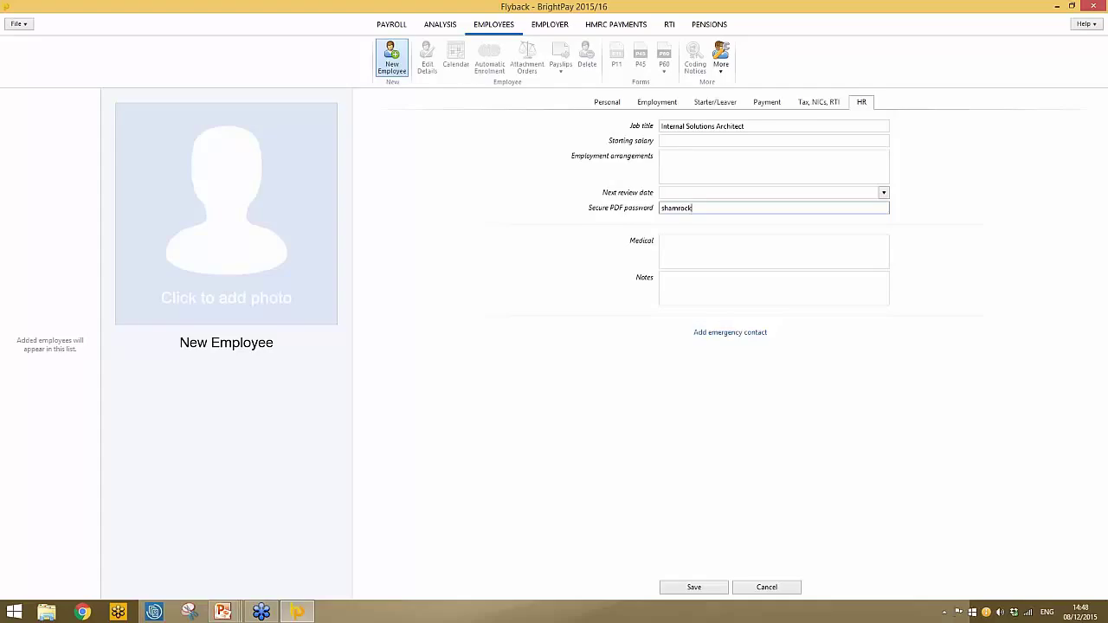
# Assign departments Management (primary, 80%) and Sales (20%) in the employment details
pyautogui.click(607, 103)
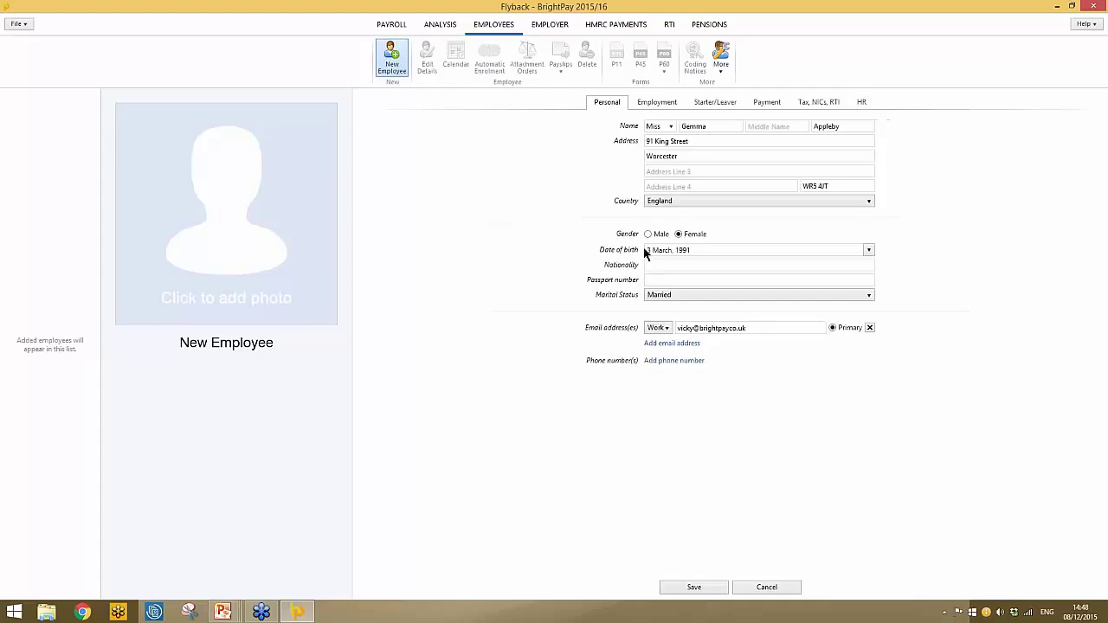
pyautogui.click(665, 105)
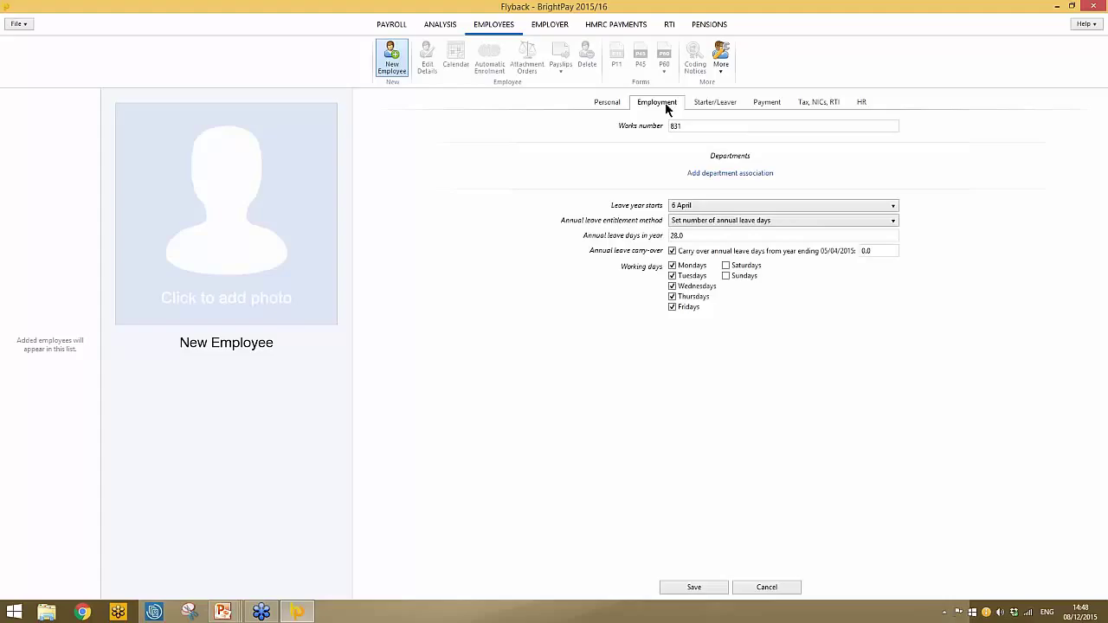
pyautogui.click(718, 176)
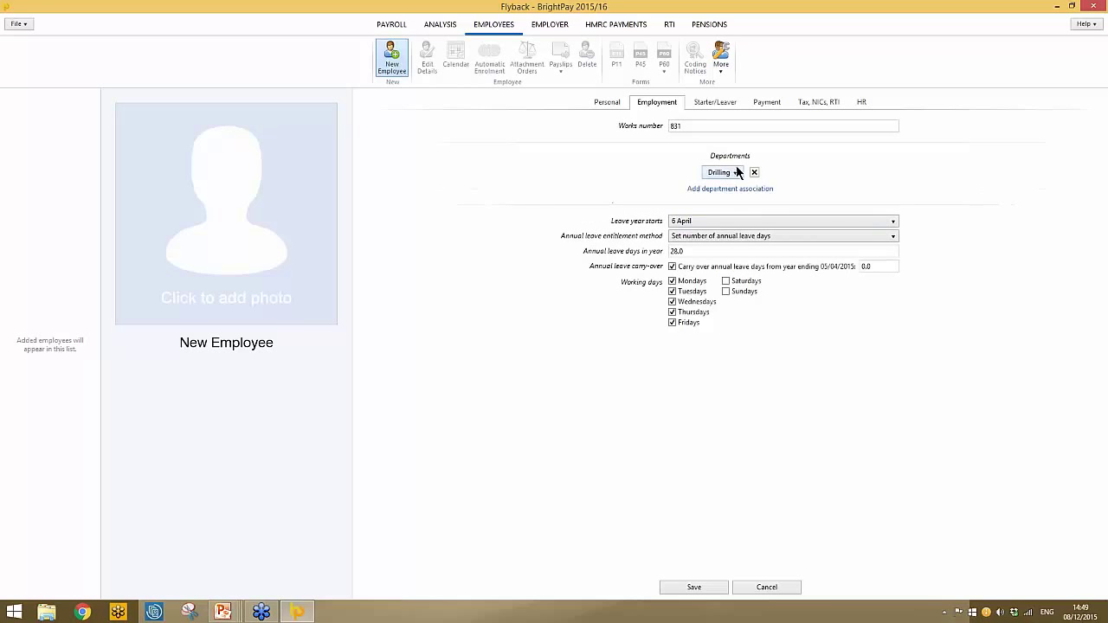
pyautogui.click(732, 173)
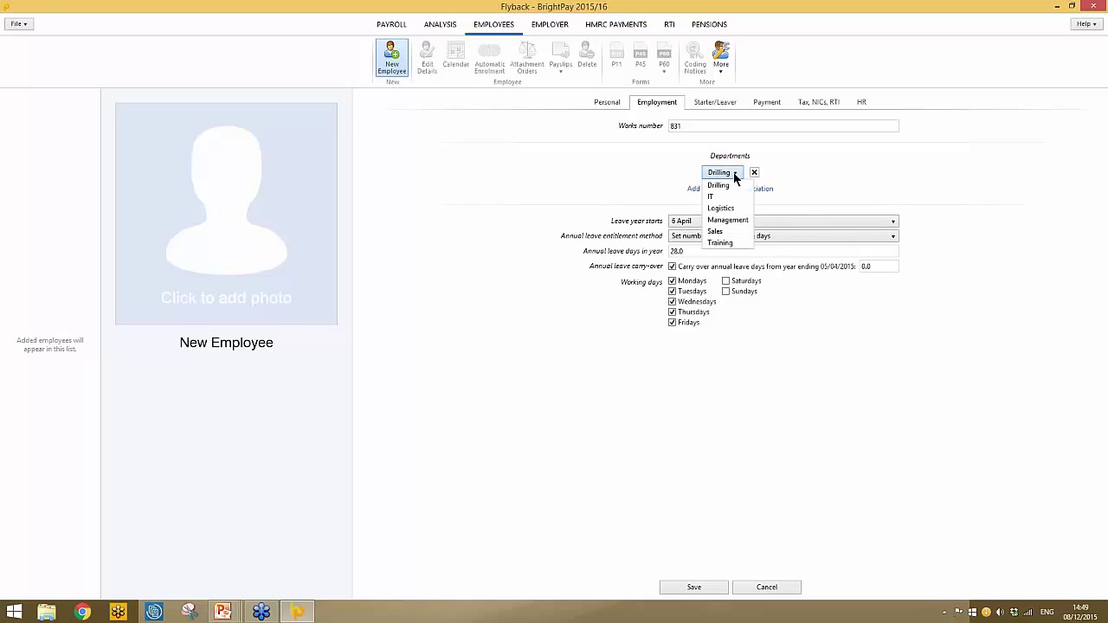
pyautogui.click(720, 220)
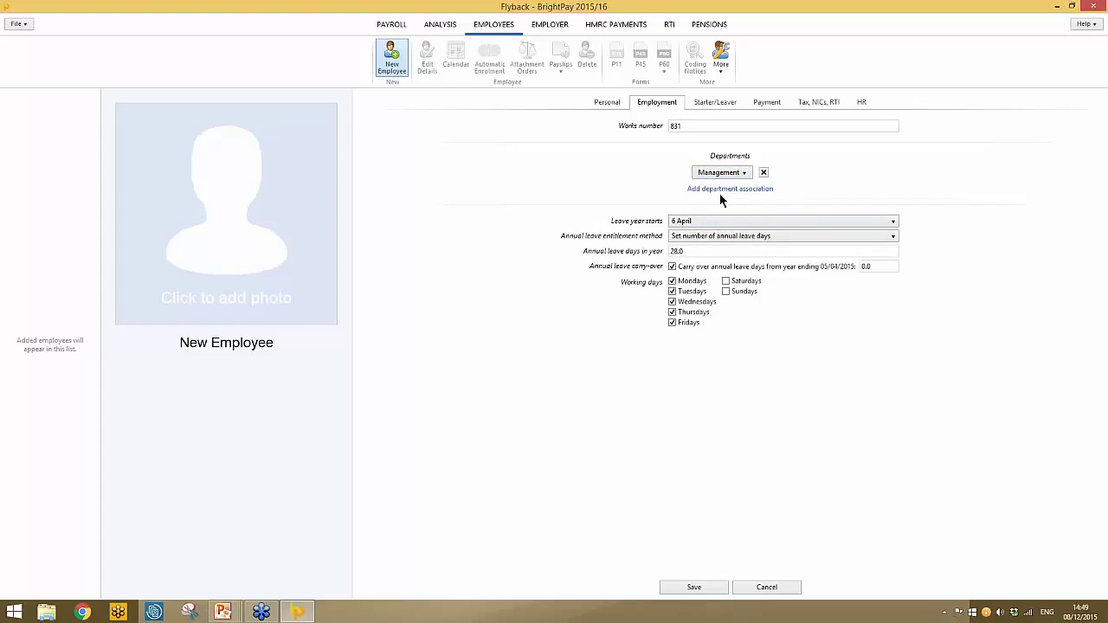
pyautogui.click(719, 191)
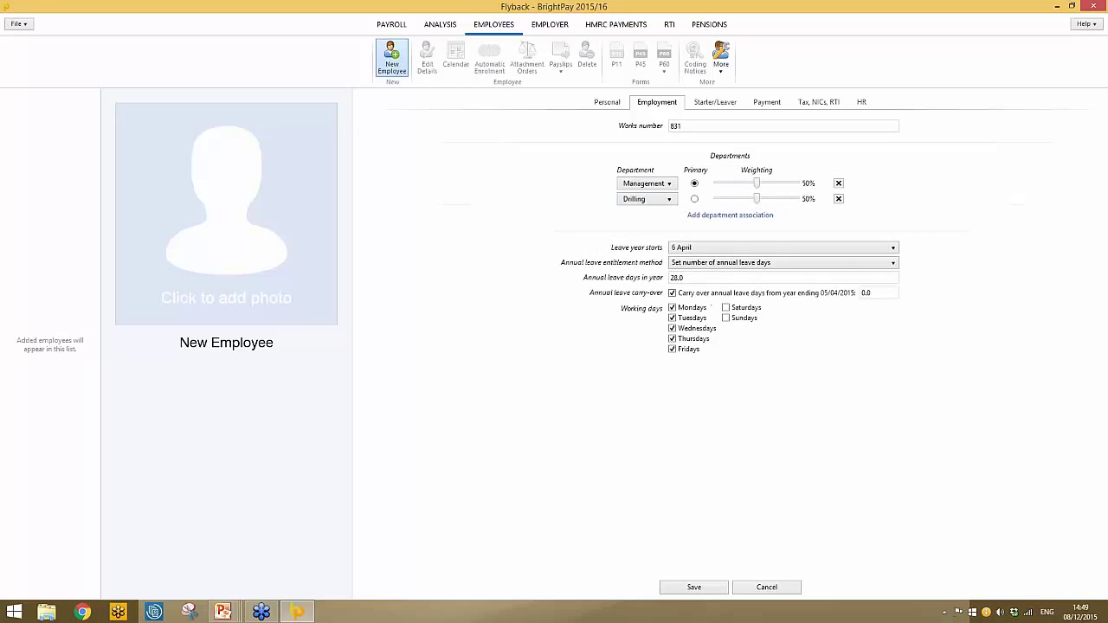
pyautogui.click(654, 201)
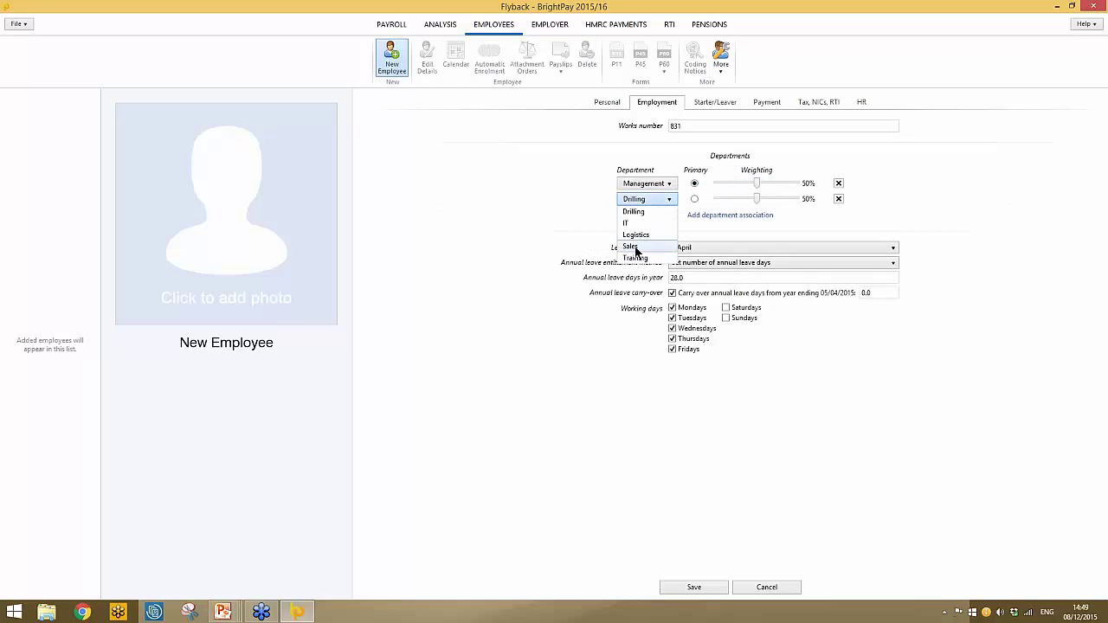
pyautogui.click(632, 247)
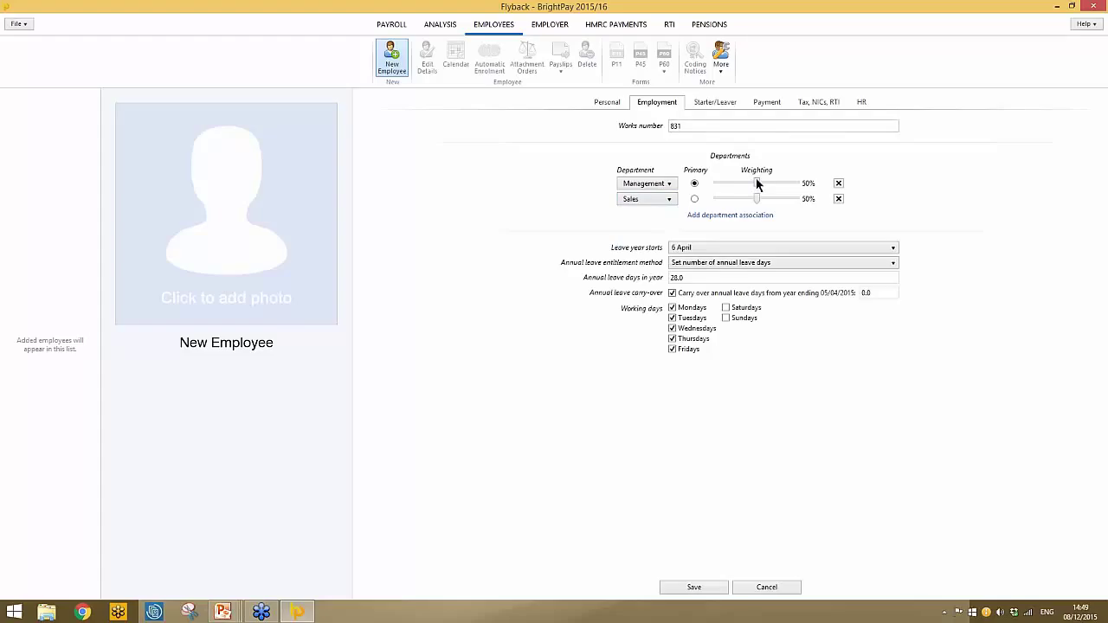
pyautogui.moveTo(758, 183); pyautogui.dragTo(781, 183)
# Keep the 6 April leave year start and set-days annual leave entitlement unchanged
pyautogui.click(769, 248)
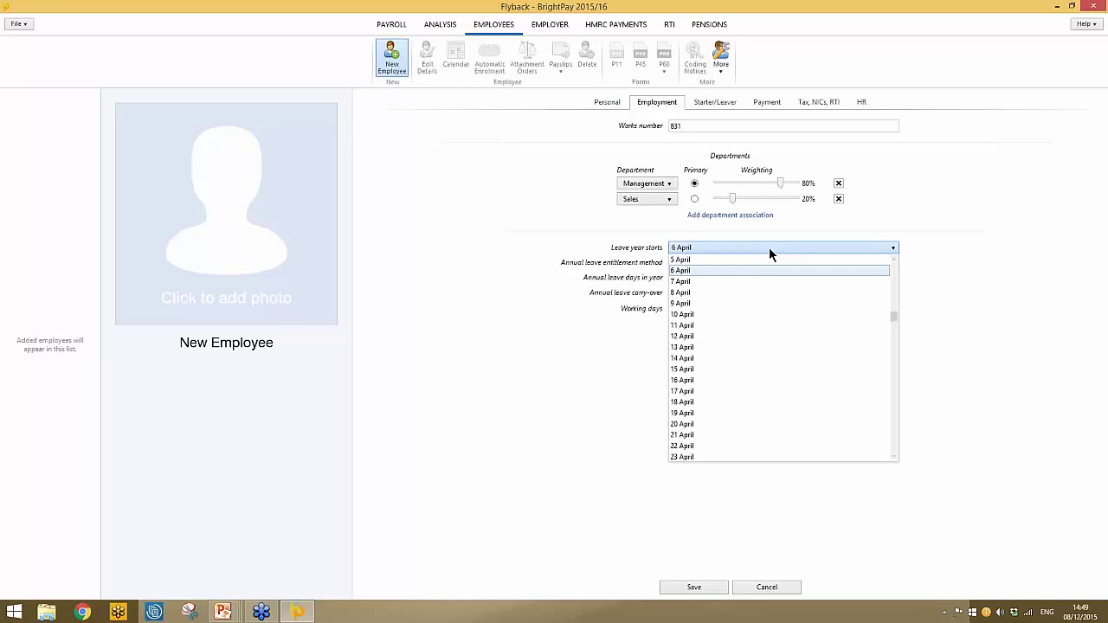
pyautogui.click(770, 249)
pyautogui.click(844, 268)
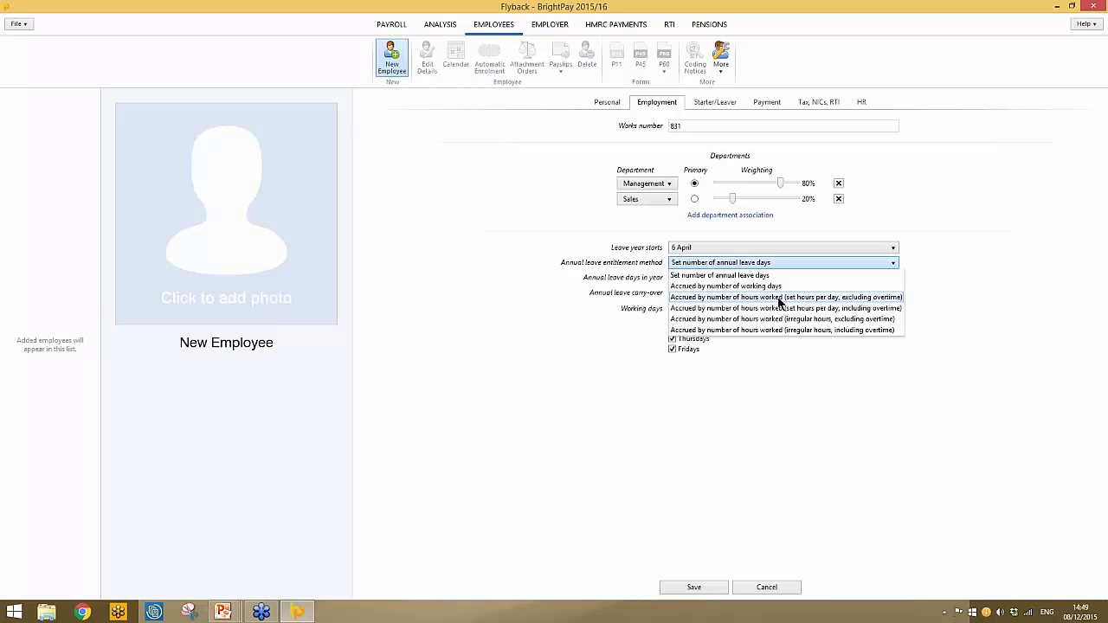
pyautogui.click(726, 275)
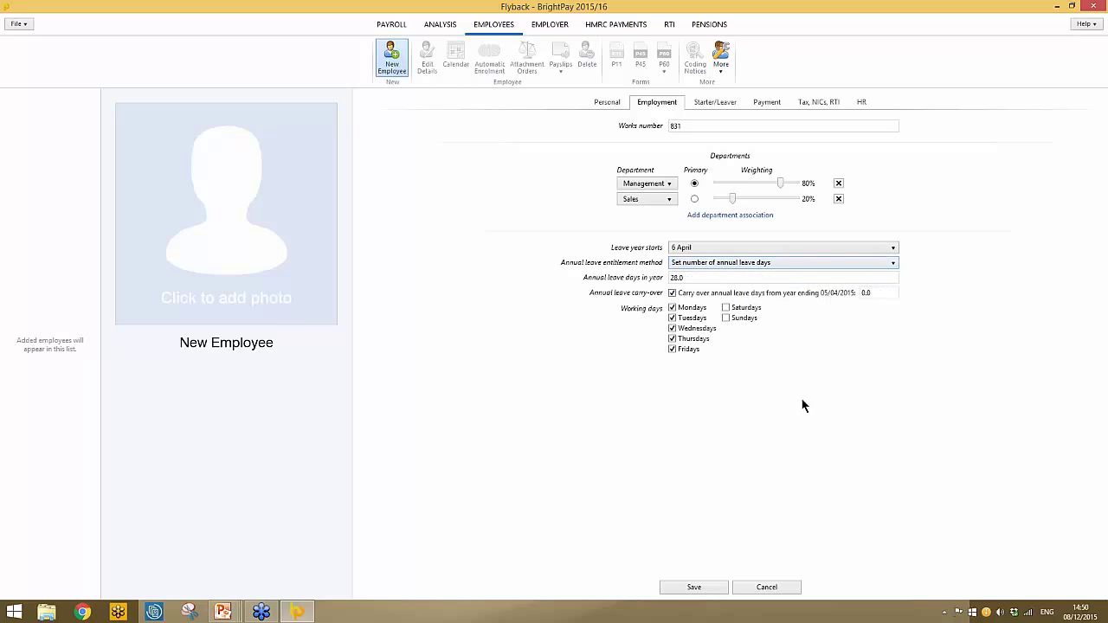
pyautogui.click(727, 106)
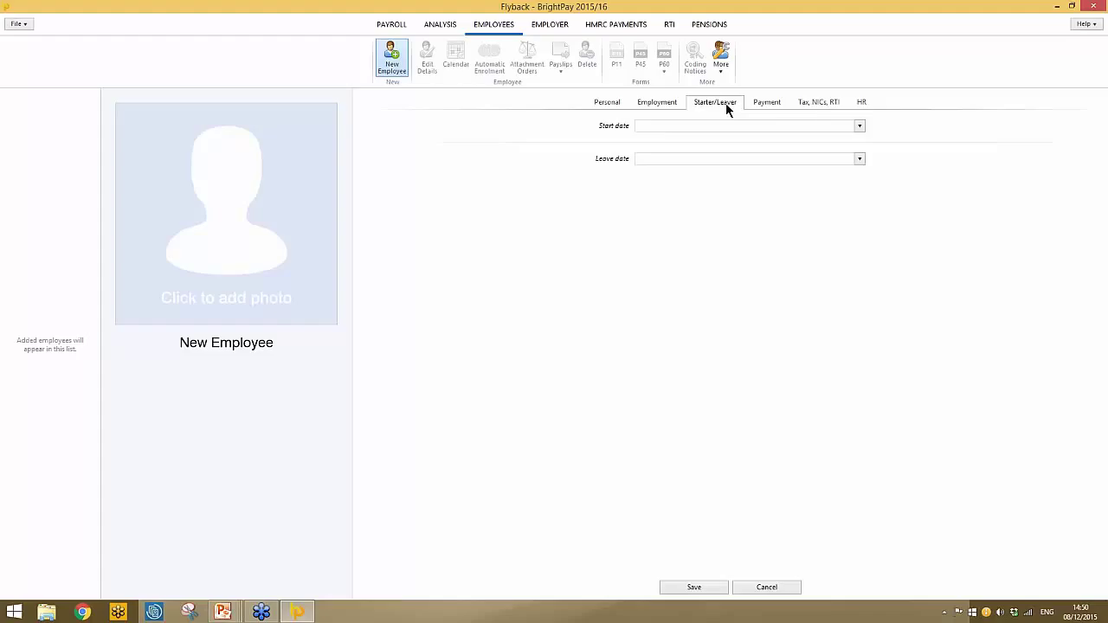
# Enter 01 10 2012 as the employee's start date
pyautogui.click(688, 124)
pyautogui.write('01 10 2012')
pyautogui.click(685, 216)
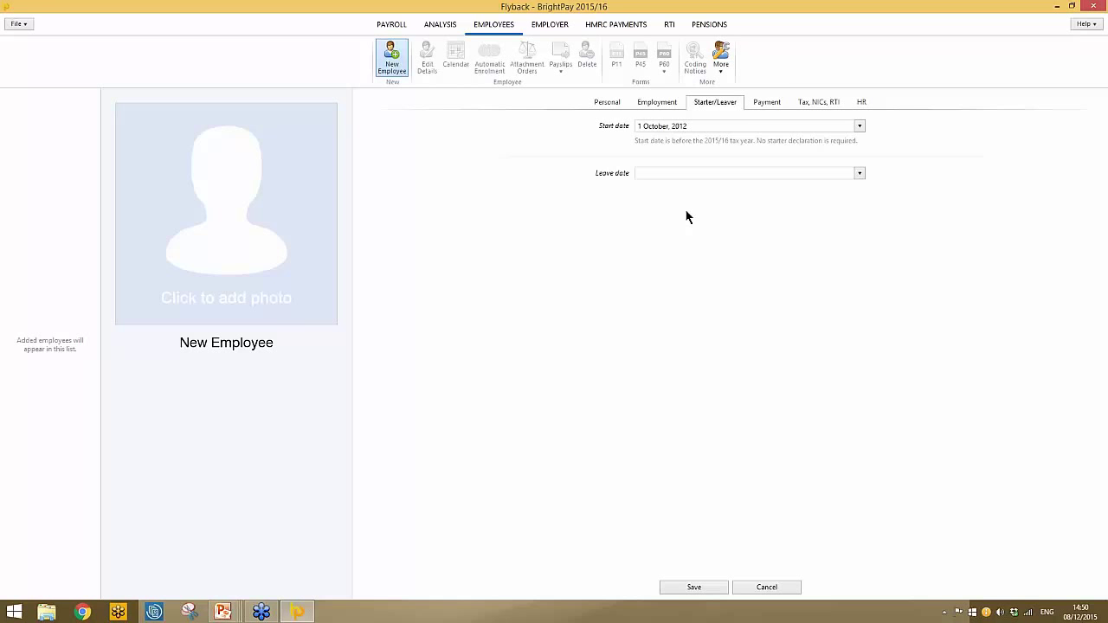
pyautogui.click(768, 105)
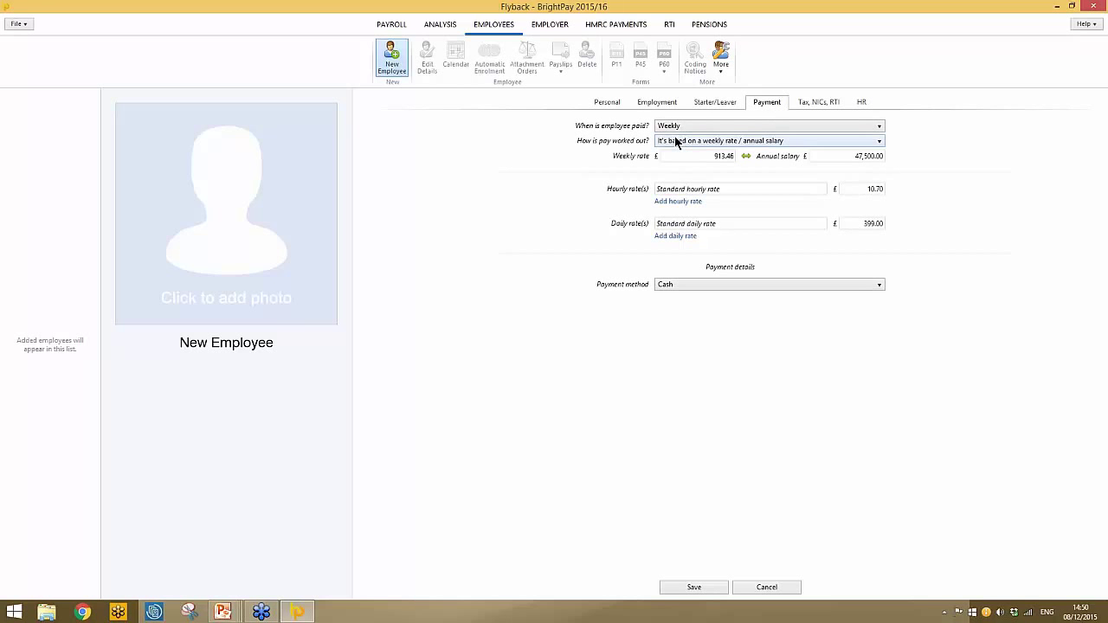
# Pay the employee weekly on a weekly rate / annual salary basis of 500.00
pyautogui.click(880, 129)
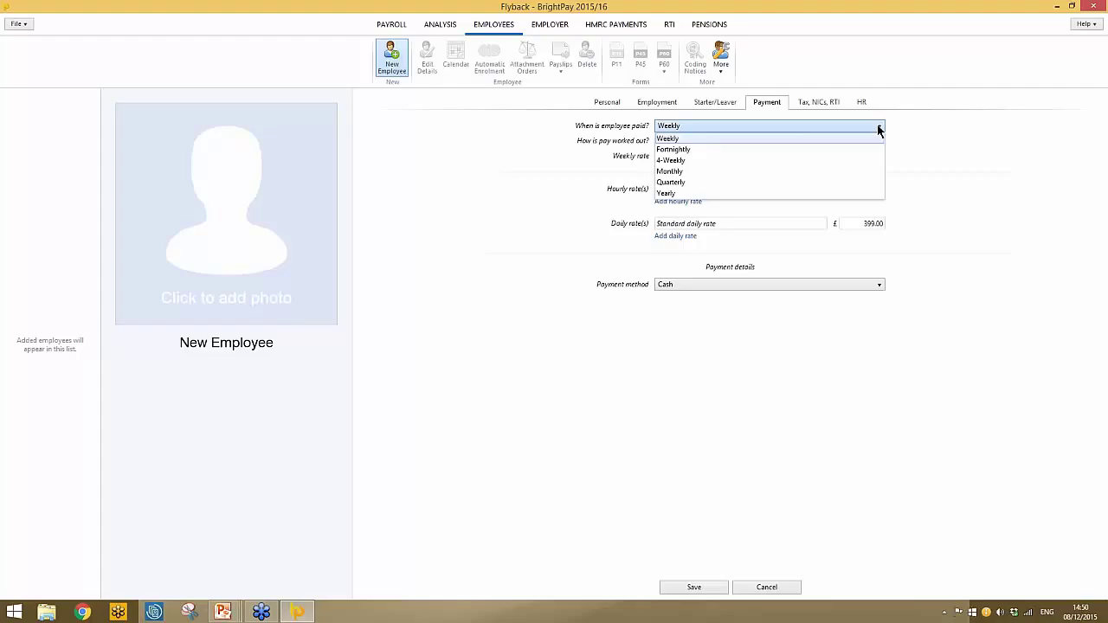
pyautogui.click(856, 138)
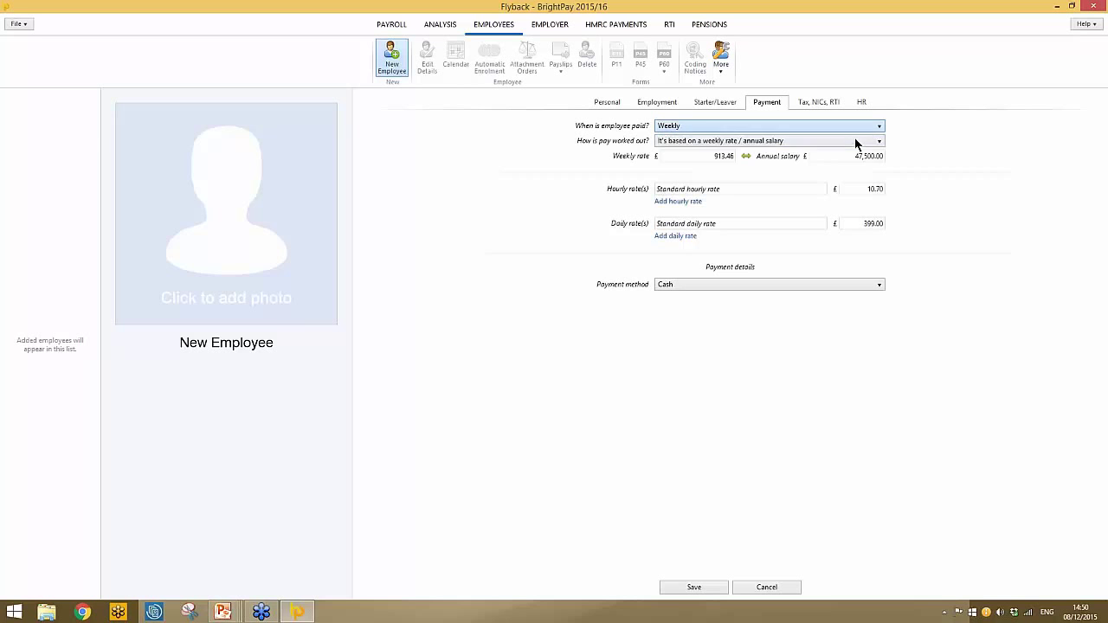
pyautogui.click(868, 141)
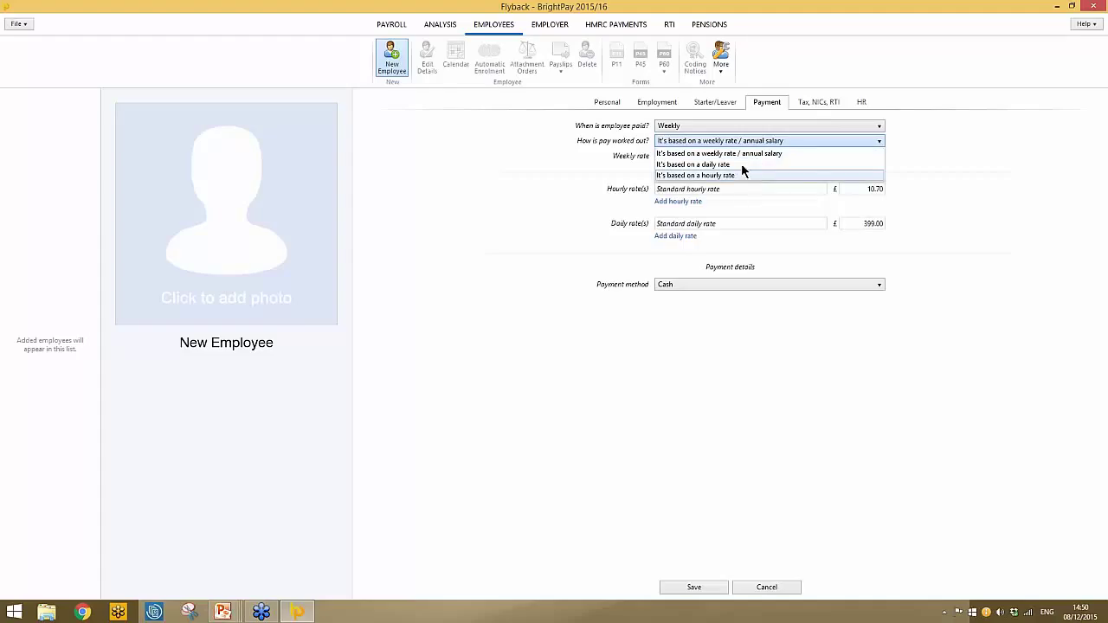
pyautogui.click(725, 153)
pyautogui.click(686, 155)
pyautogui.write('500')
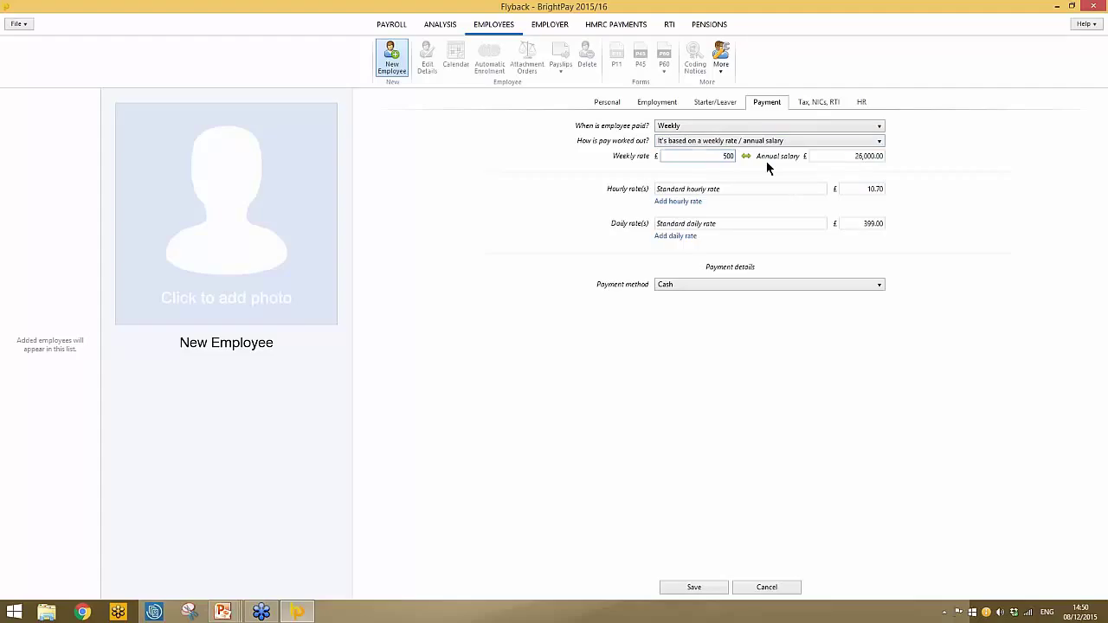
pyautogui.press('Tab')
# Set the employee's payment method to Credit Transfer
pyautogui.click(771, 289)
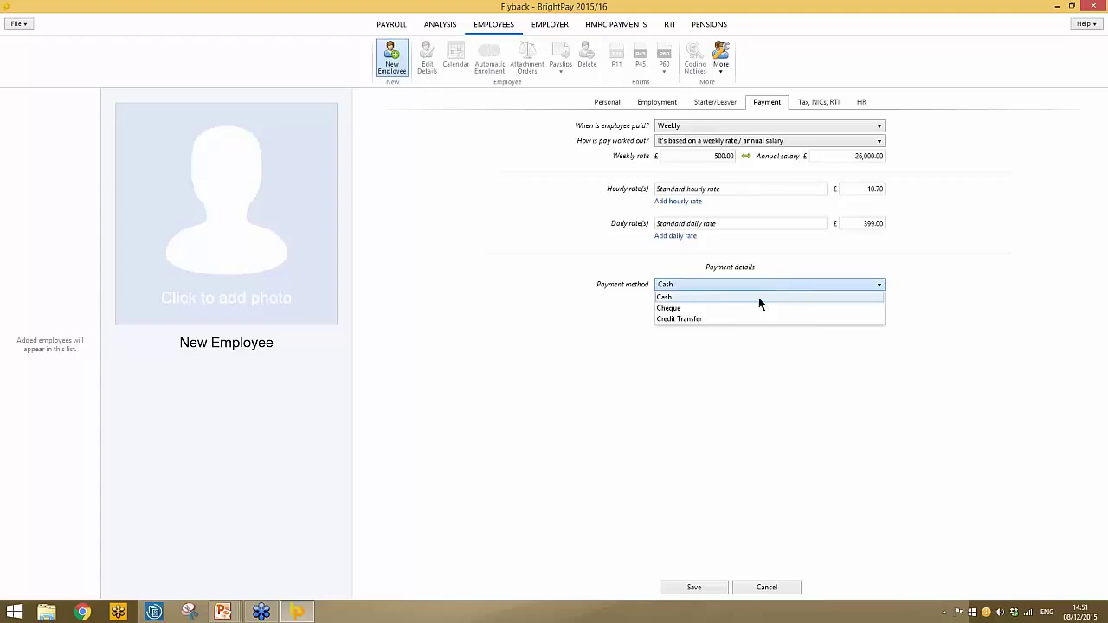
pyautogui.click(727, 319)
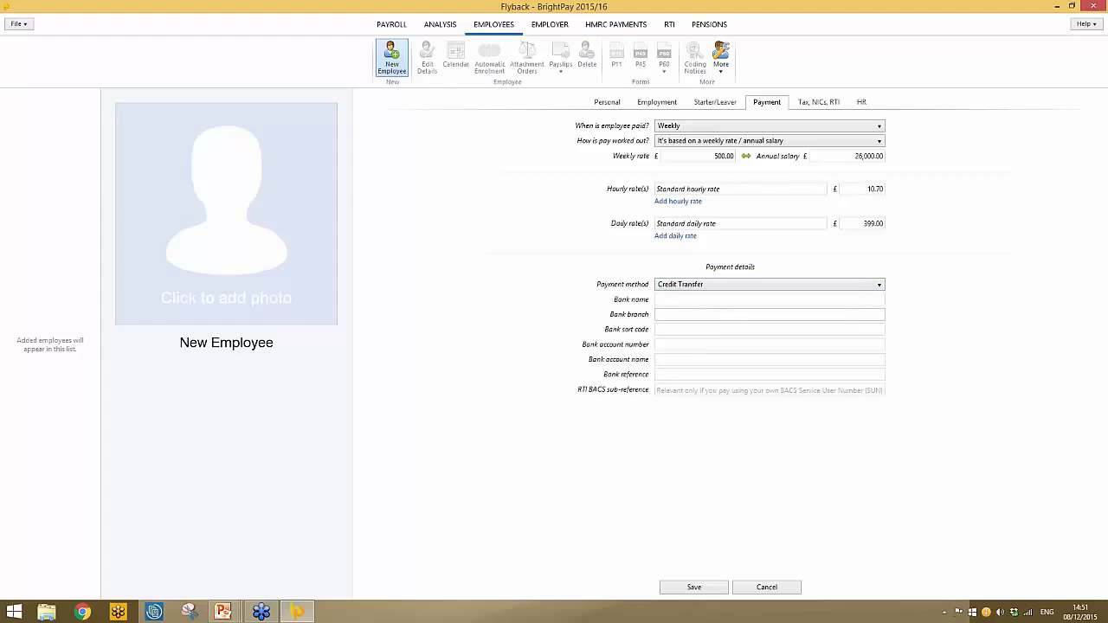
pyautogui.click(691, 295)
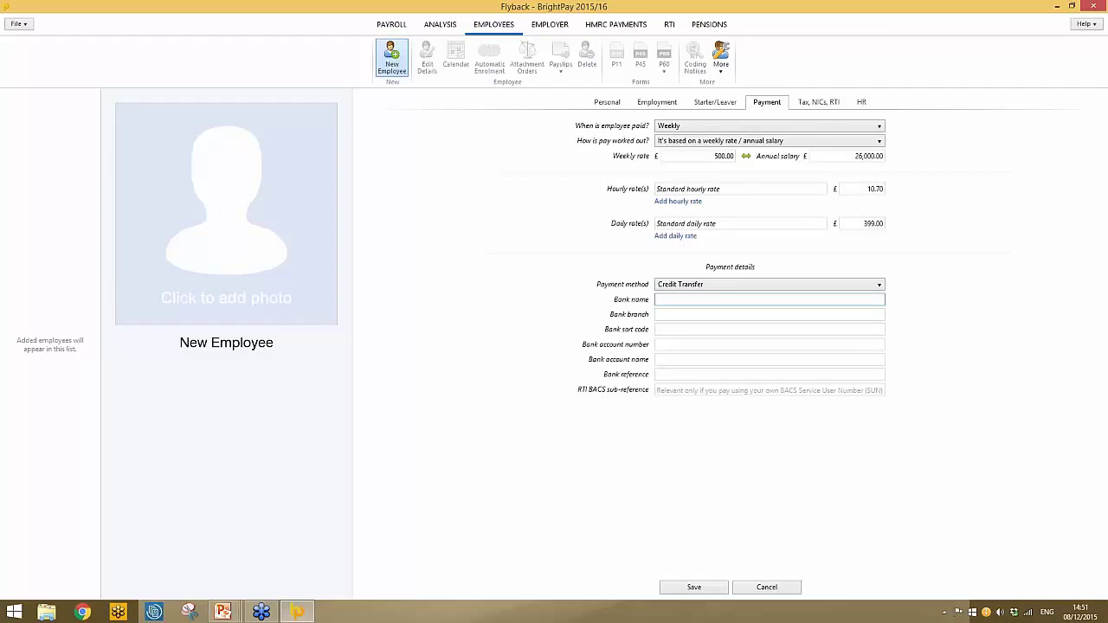
pyautogui.click(821, 102)
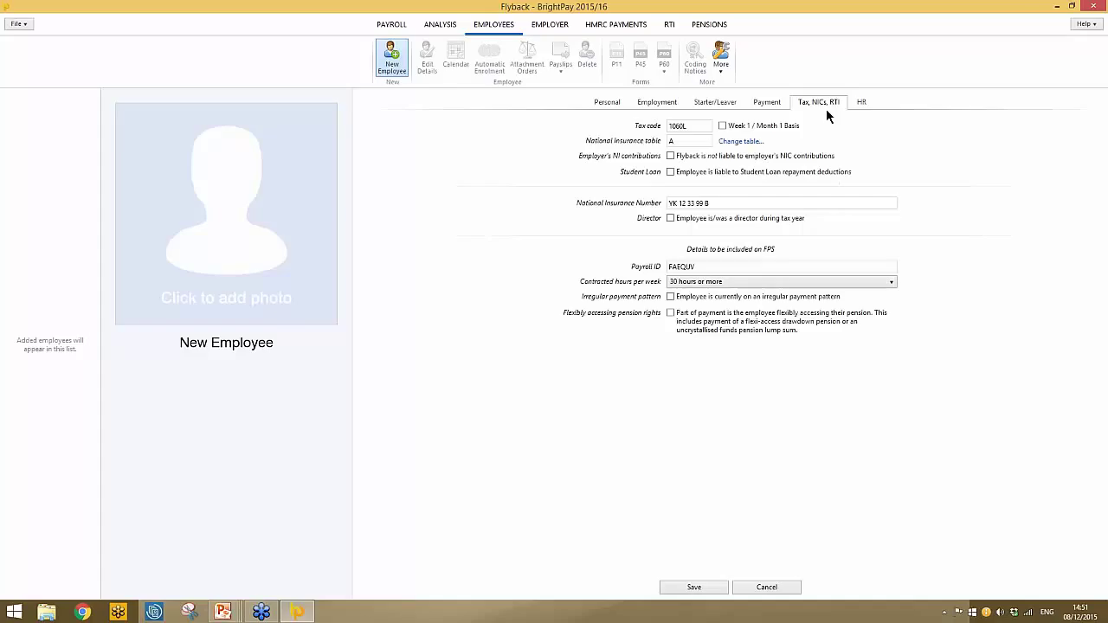
pyautogui.click(697, 126)
pyautogui.click(738, 141)
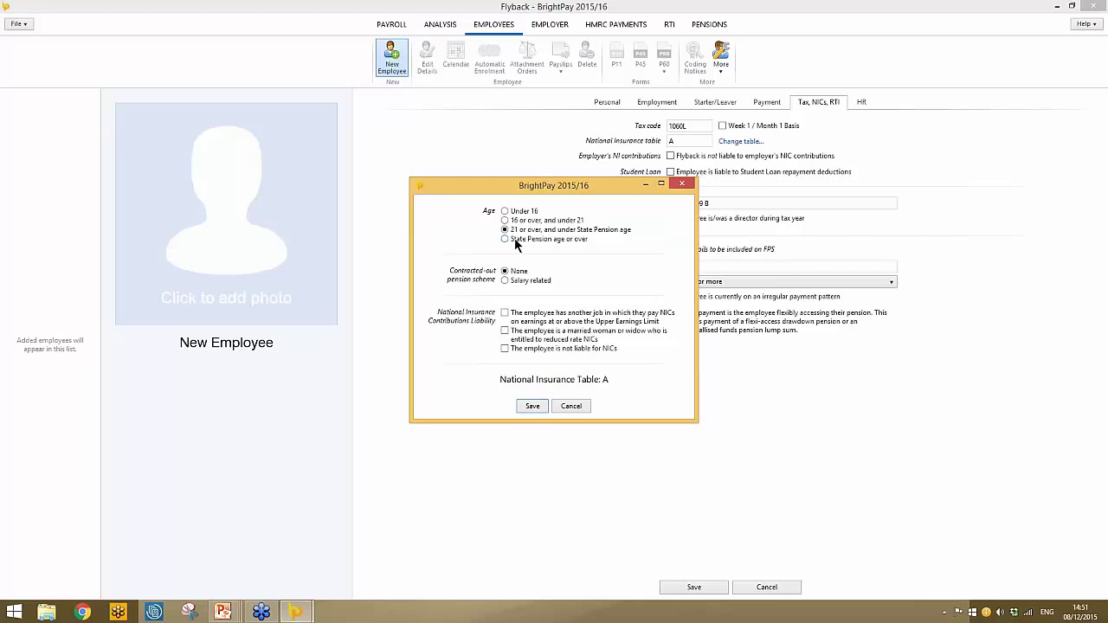
pyautogui.click(580, 409)
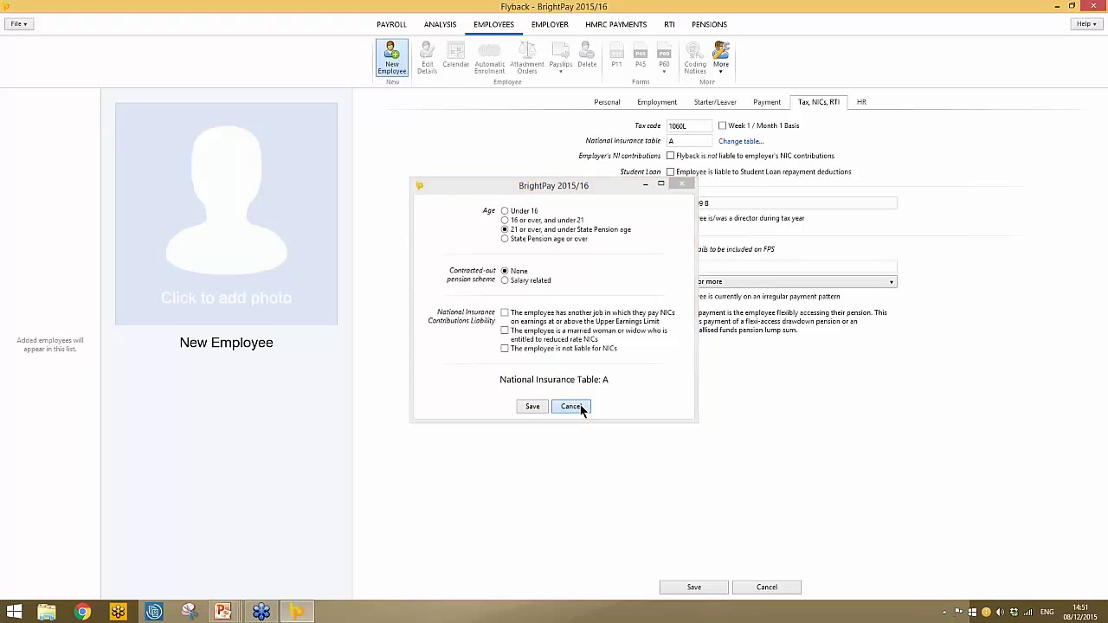
# Make the employee liable for Student Loan deductions and tick Director
pyautogui.click(670, 171)
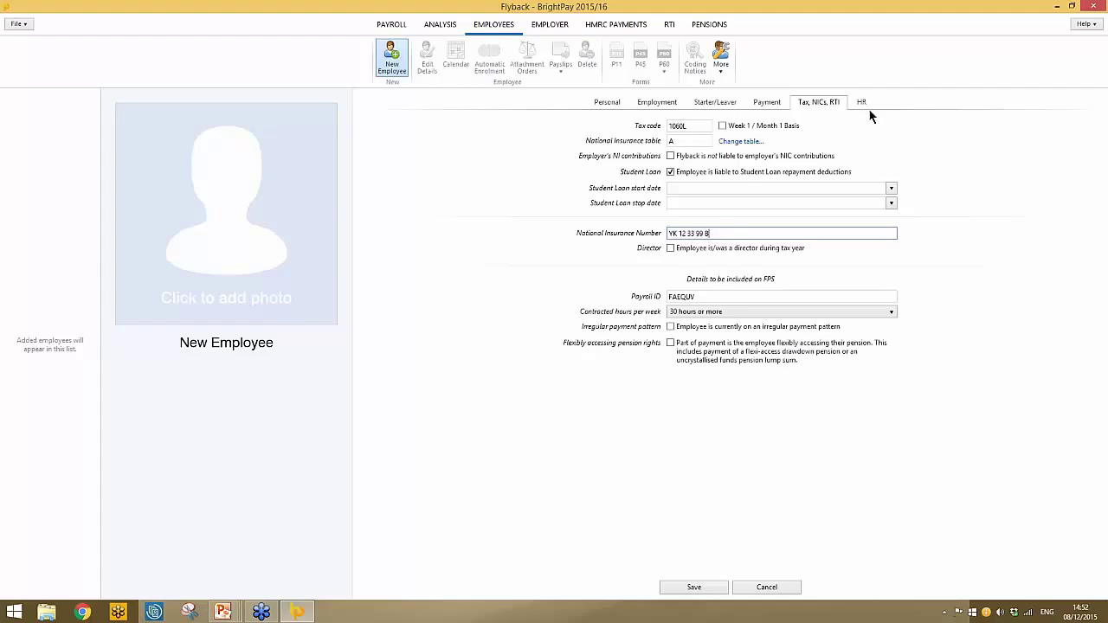
pyautogui.click(670, 249)
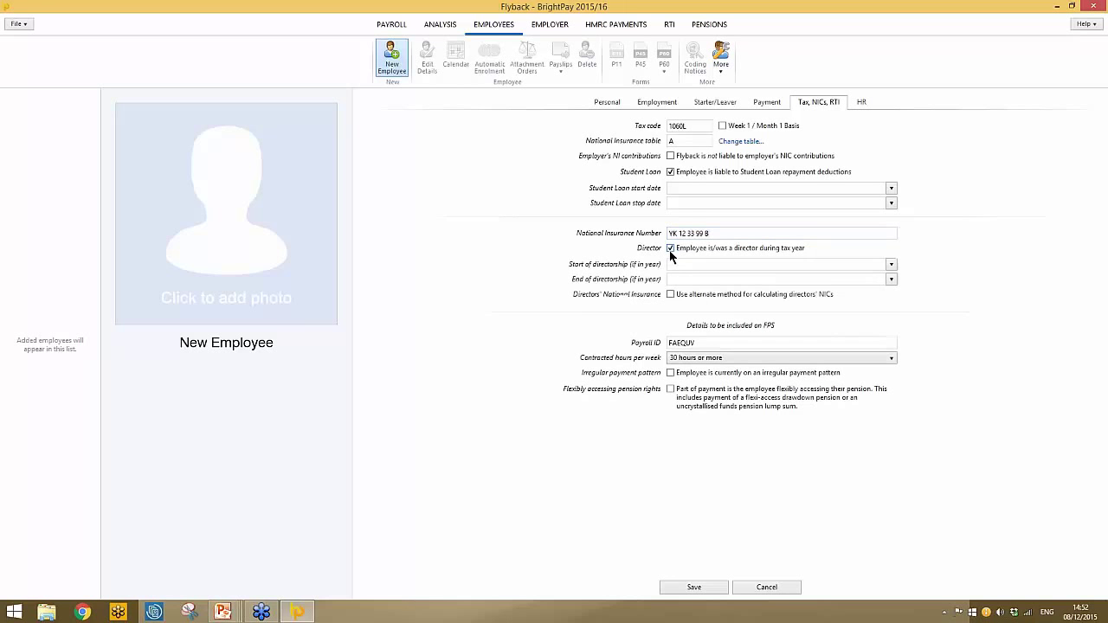
pyautogui.click(694, 265)
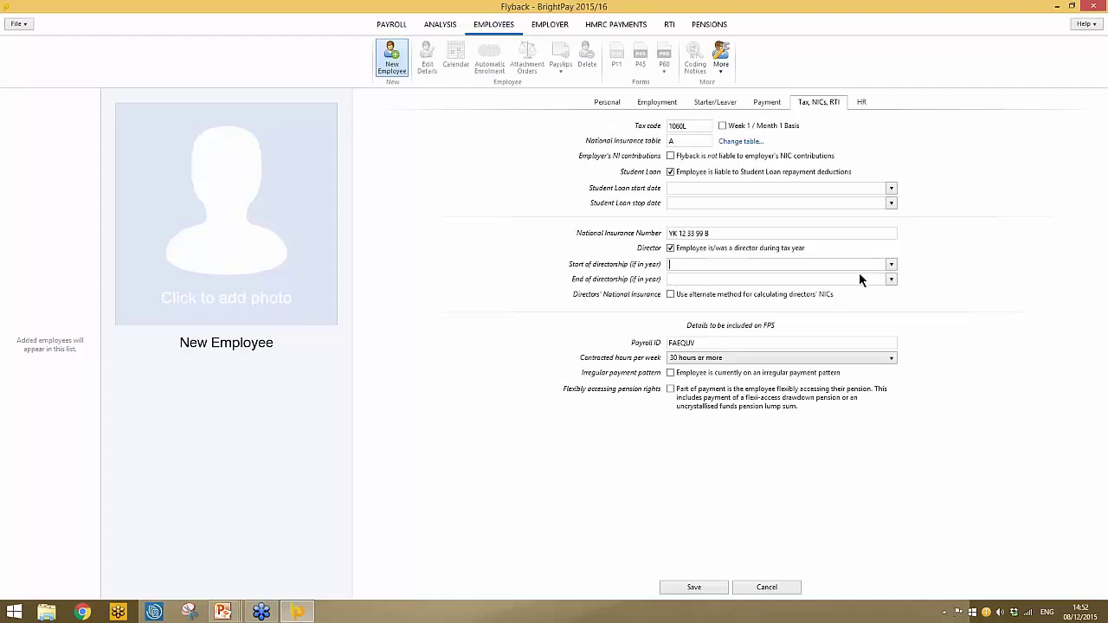
# Leave directorship dates empty, turn off the alternate directors' NI method, and untick Director
pyautogui.click(891, 278)
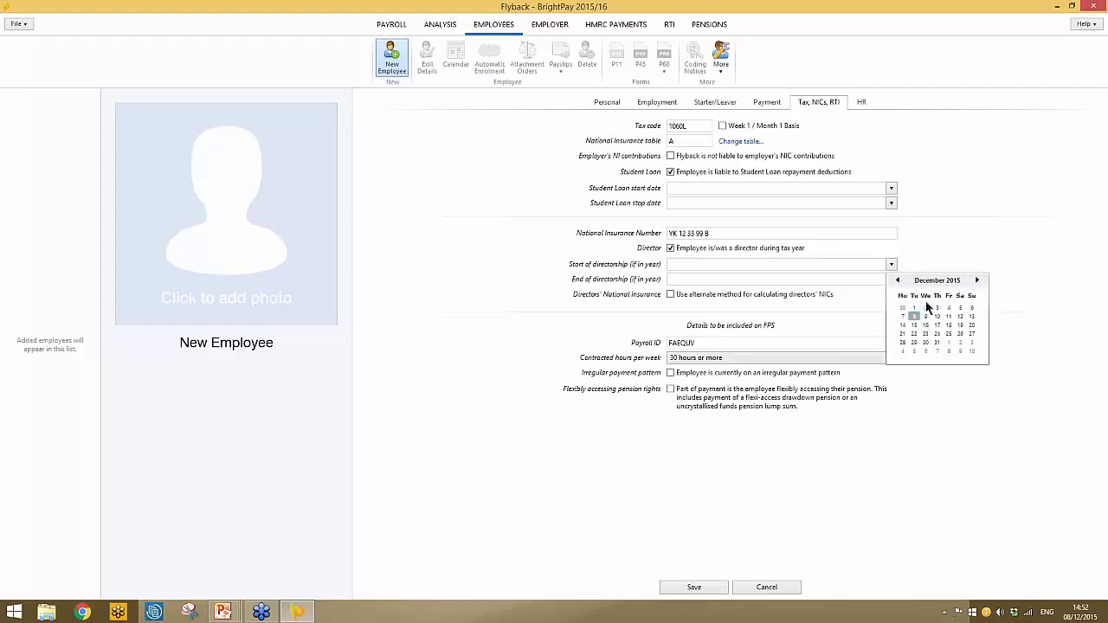
pyautogui.click(916, 250)
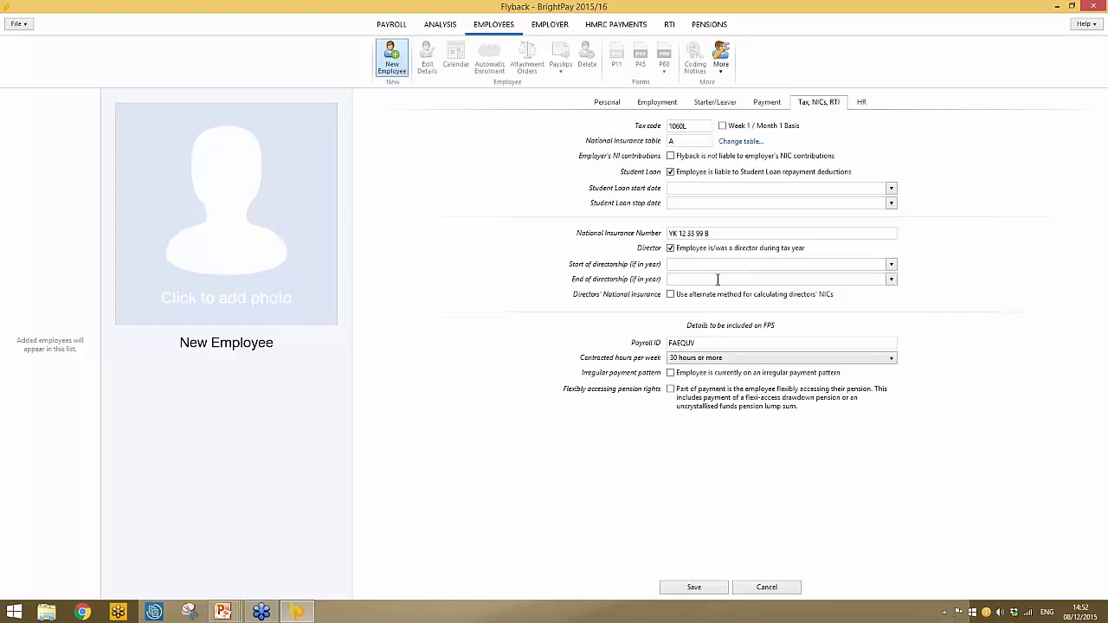
pyautogui.click(891, 279)
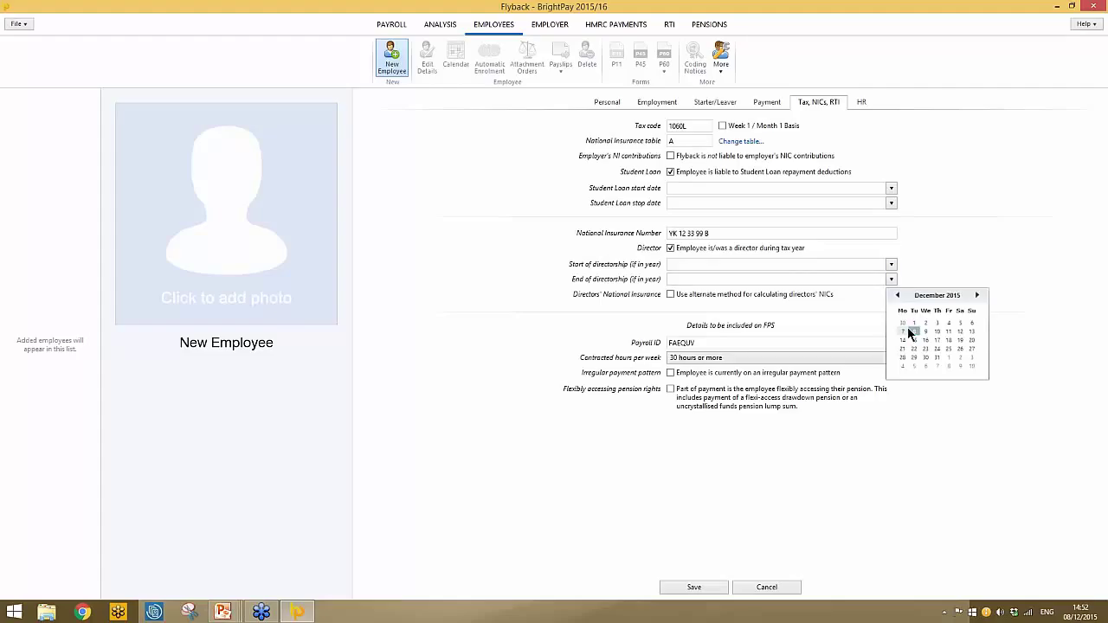
pyautogui.click(909, 256)
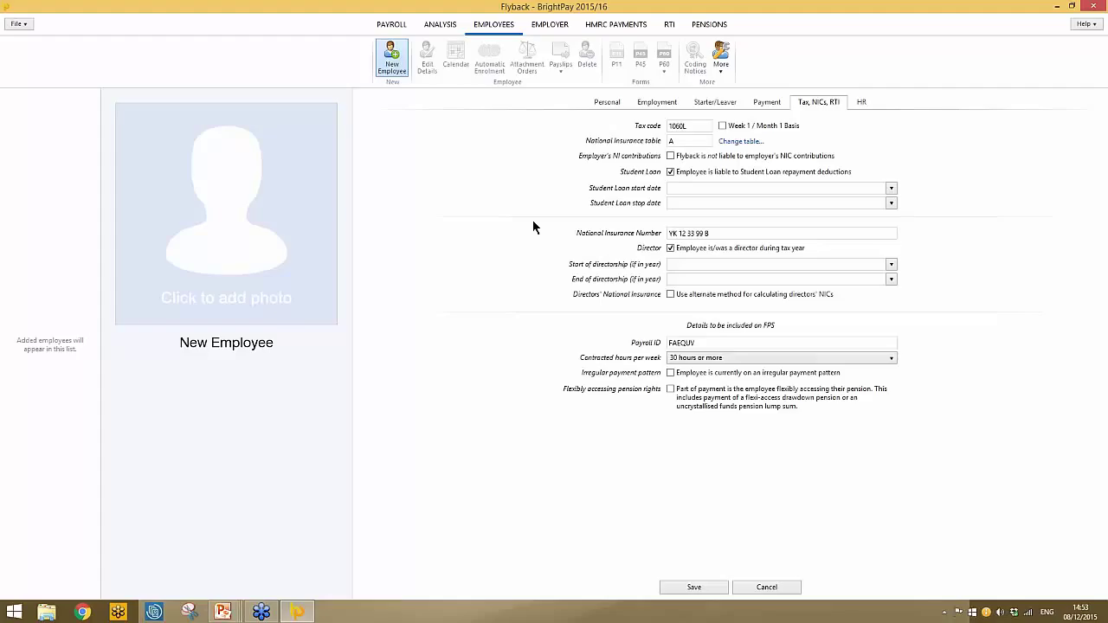
pyautogui.click(671, 294)
pyautogui.click(671, 249)
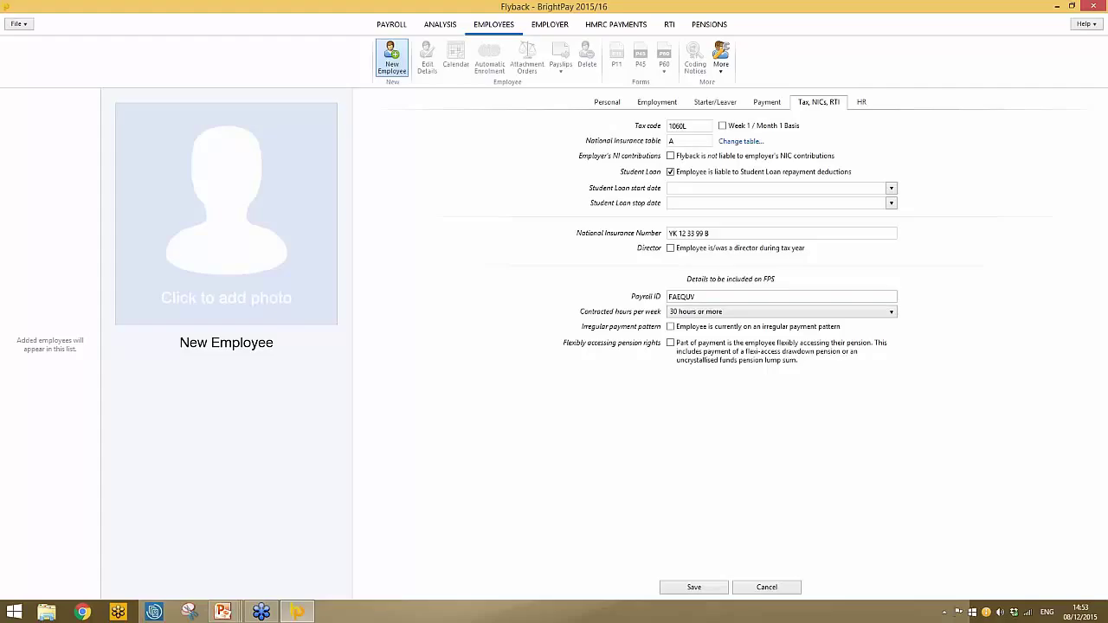
pyautogui.click(708, 297)
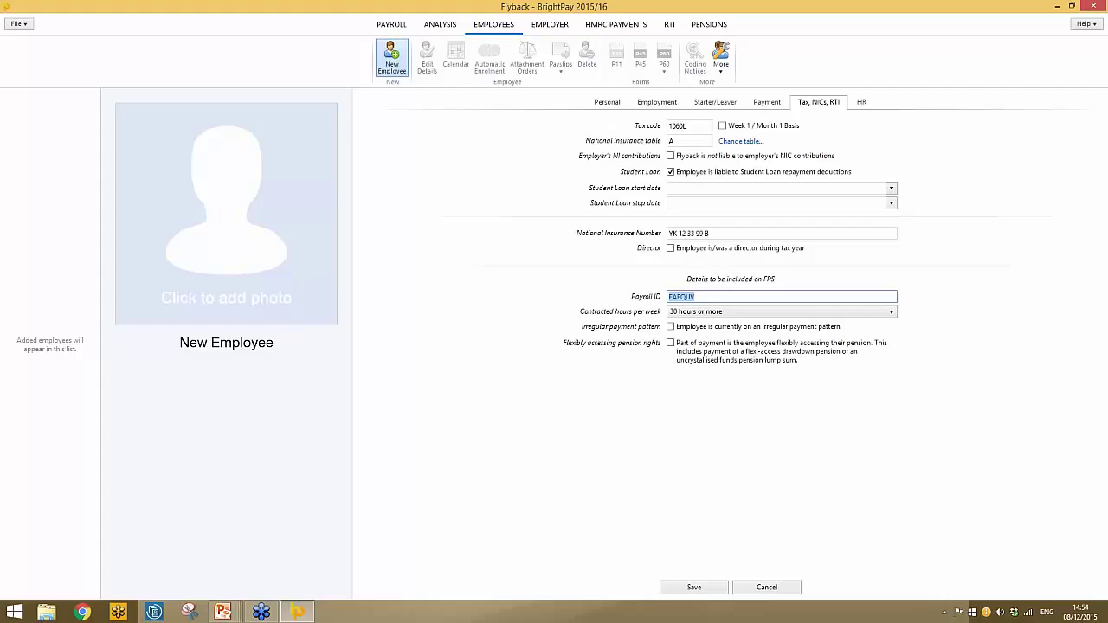
pyautogui.click(830, 313)
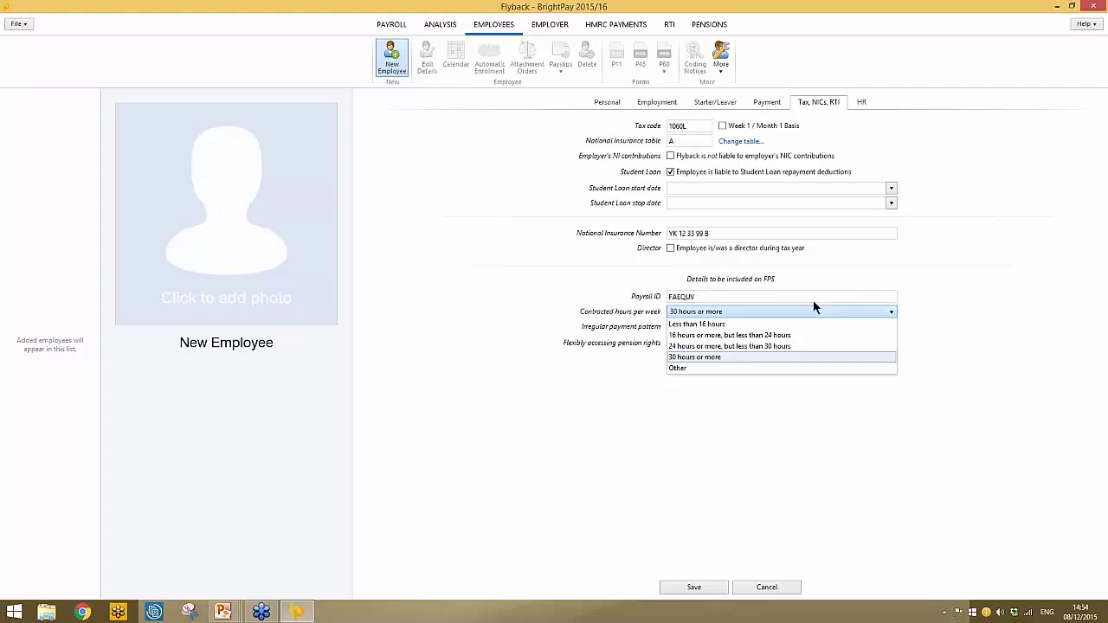
pyautogui.click(706, 356)
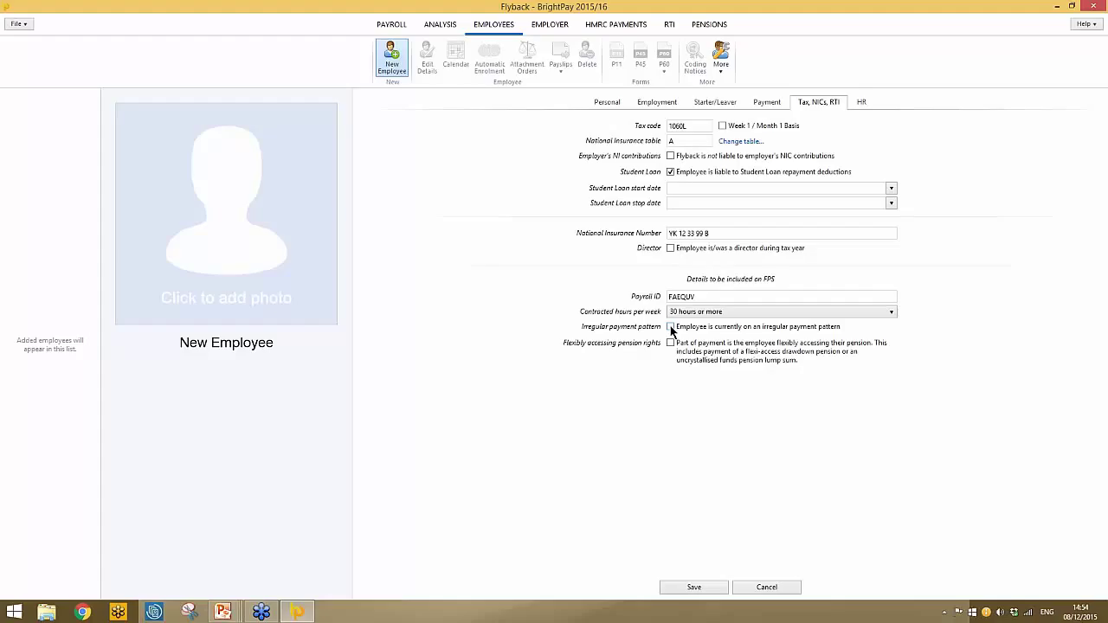
# Review the HR details, then save the new employee record from the Personal tab
pyautogui.click(861, 102)
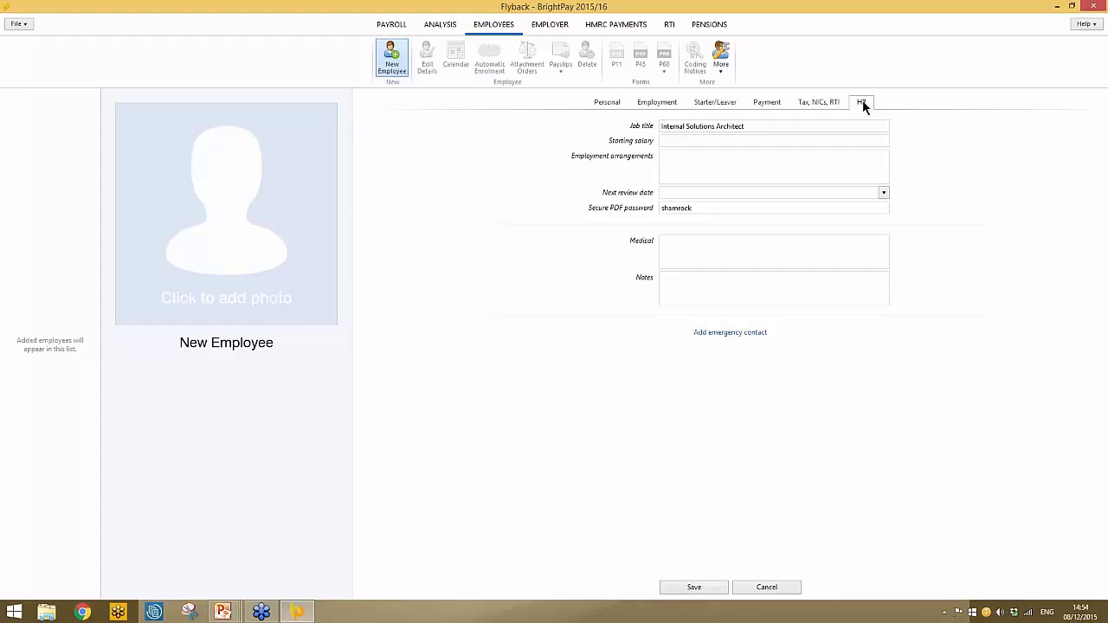
pyautogui.click(613, 108)
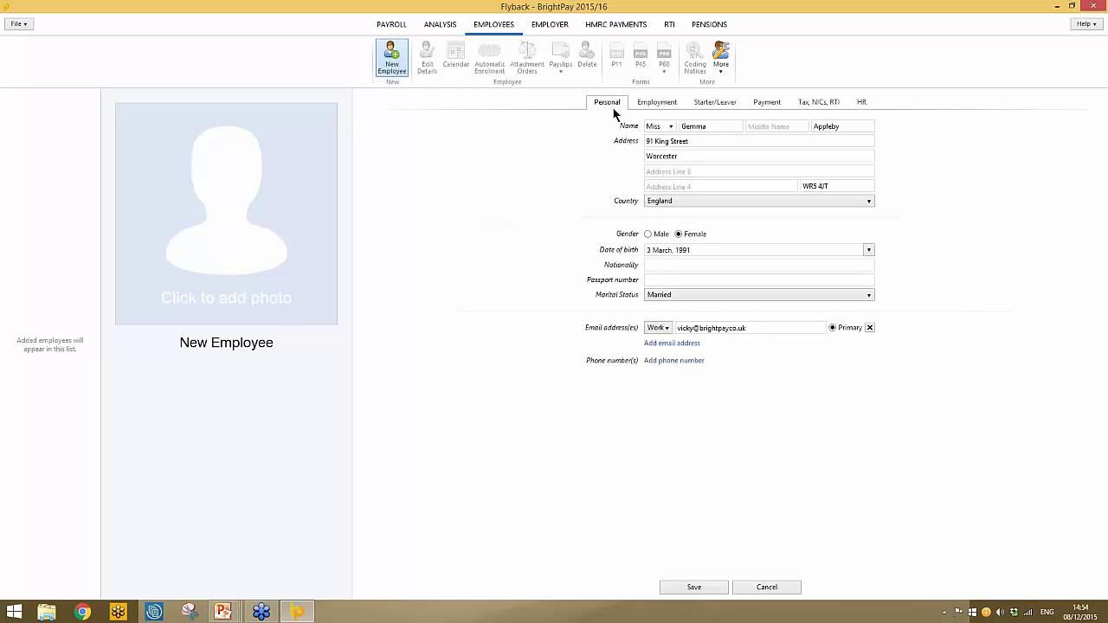
pyautogui.click(714, 592)
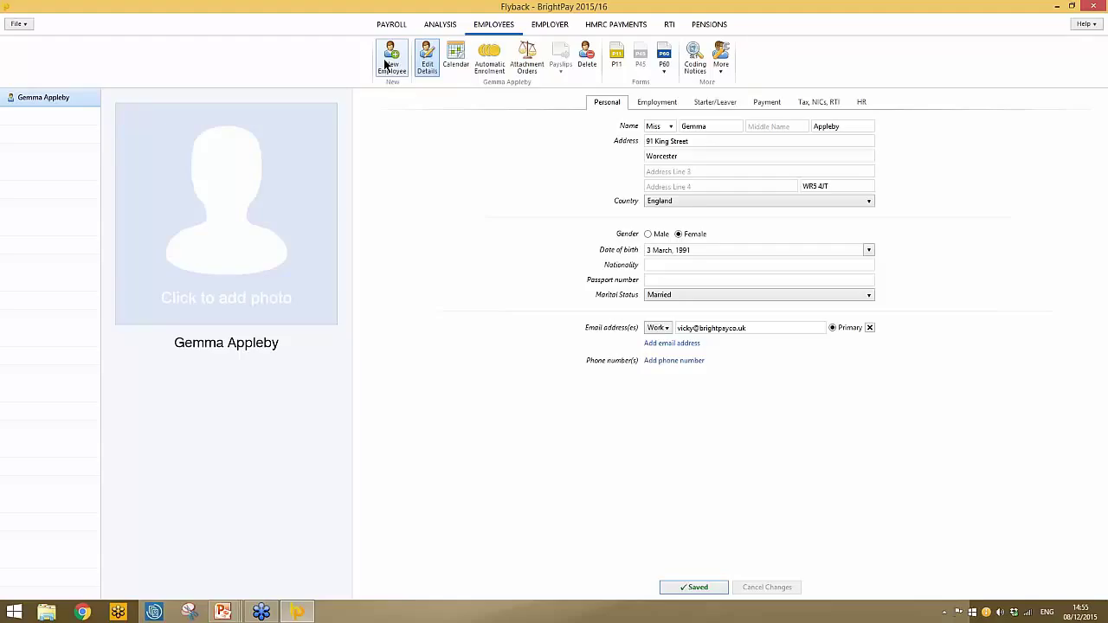
# Import employees from Desktop > CSV Importing Pay Files > Employee Export.csv
pyautogui.click(21, 25)
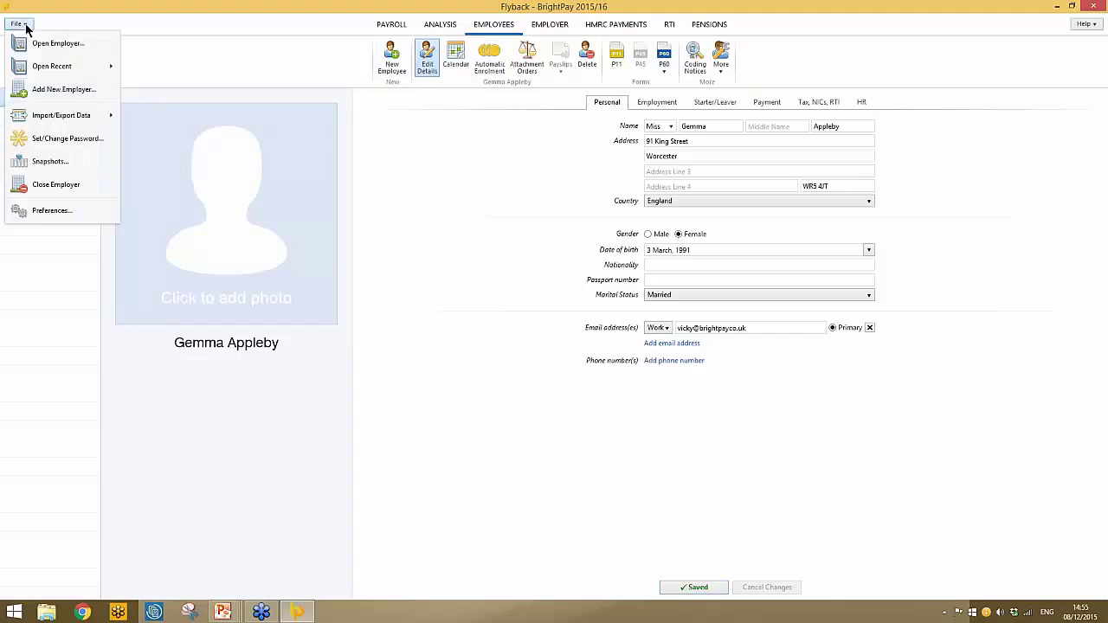
pyautogui.moveTo(42, 115)
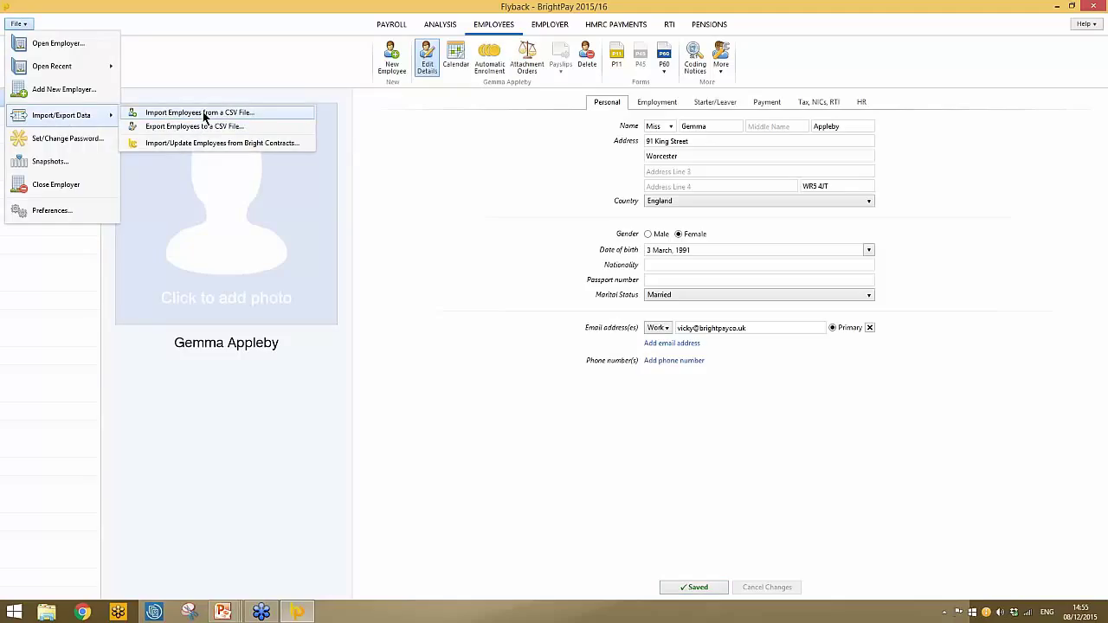
pyautogui.click(204, 114)
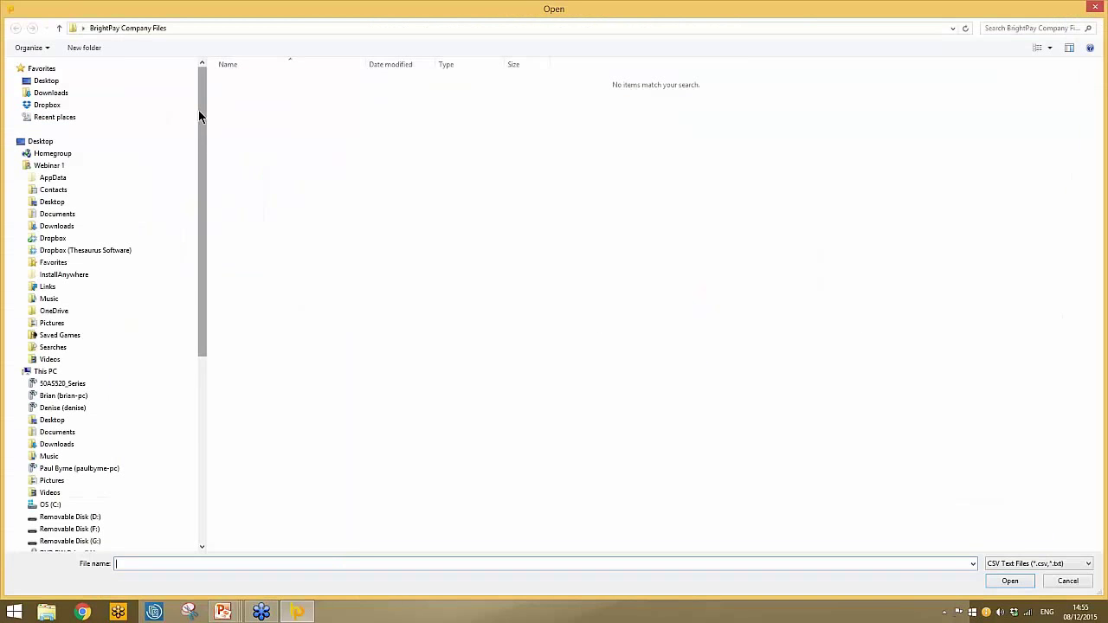
pyautogui.click(60, 422)
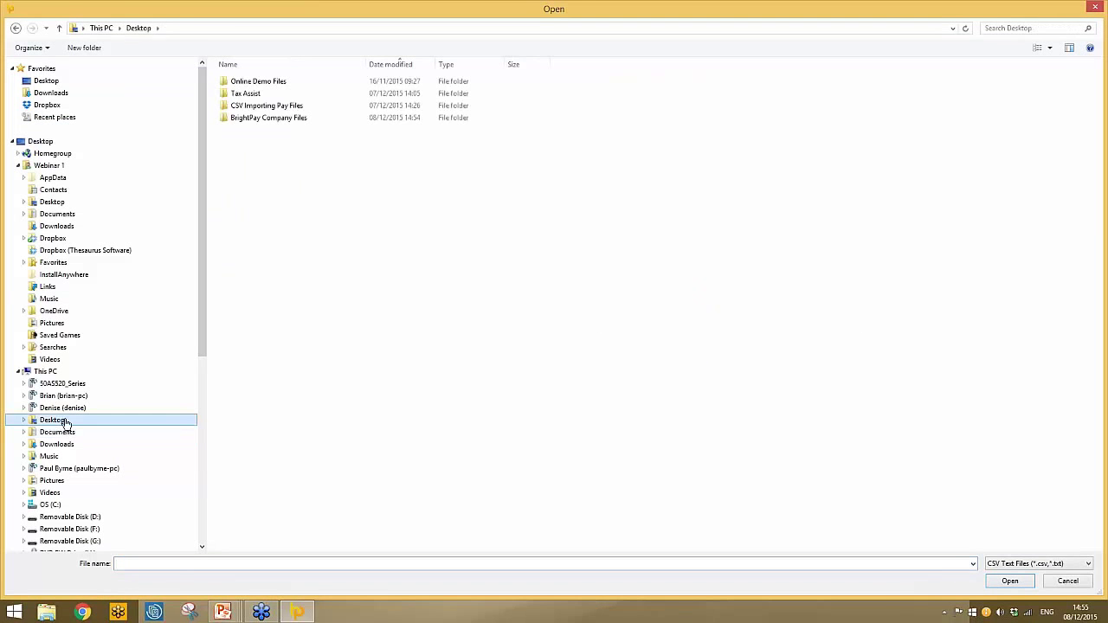
pyautogui.doubleClick(294, 106)
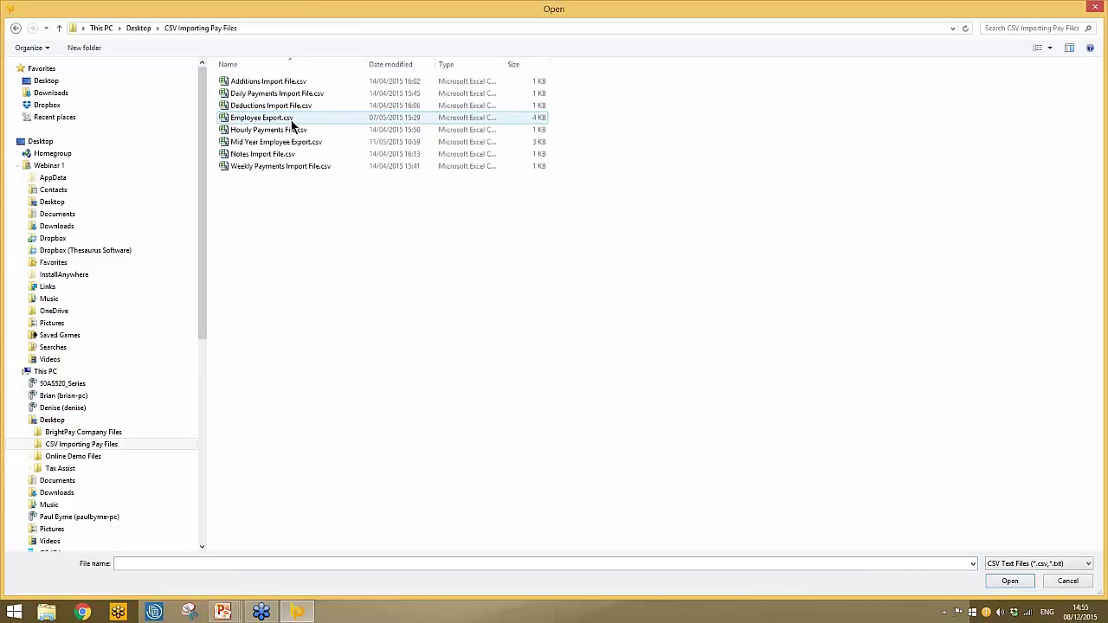
pyautogui.doubleClick(295, 119)
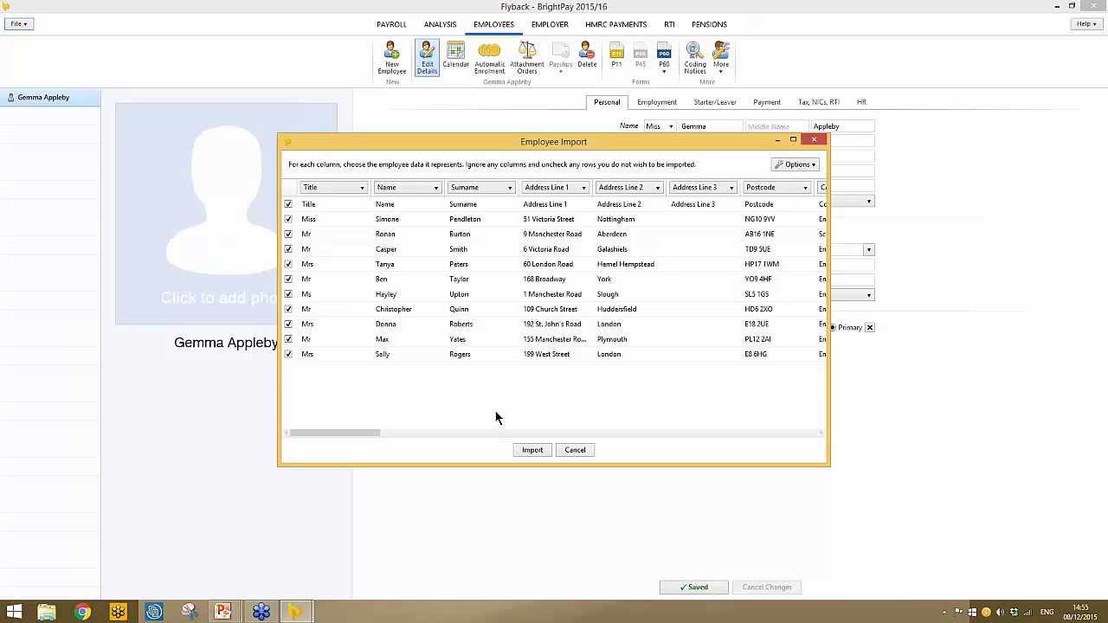
# Confirm the Title and Name columns stay mapped to Title and Name
pyautogui.click(363, 191)
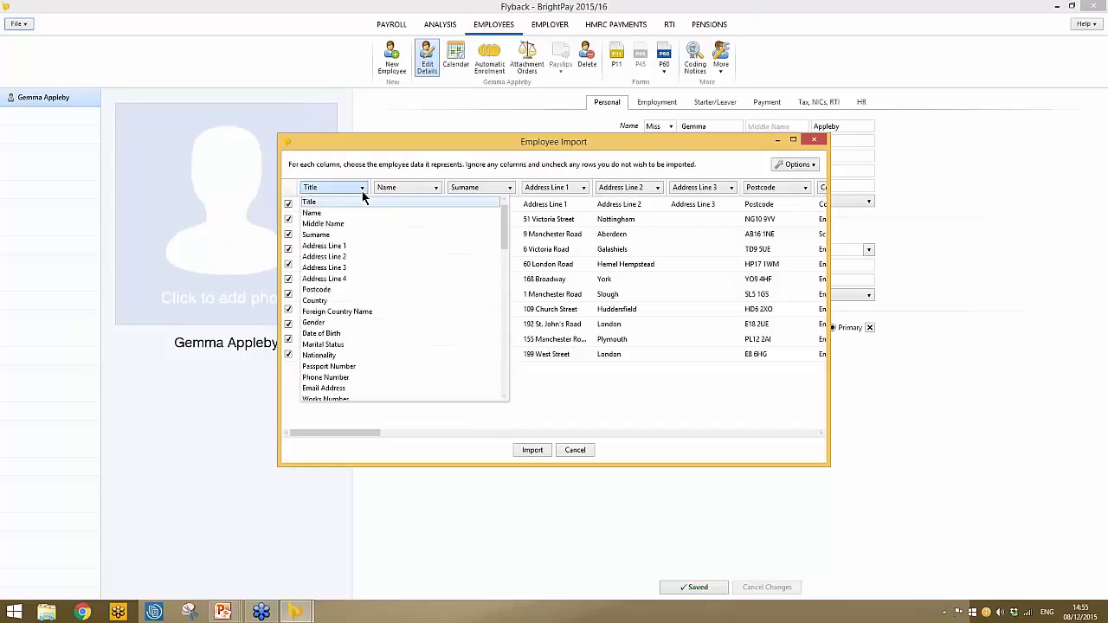
pyautogui.click(344, 202)
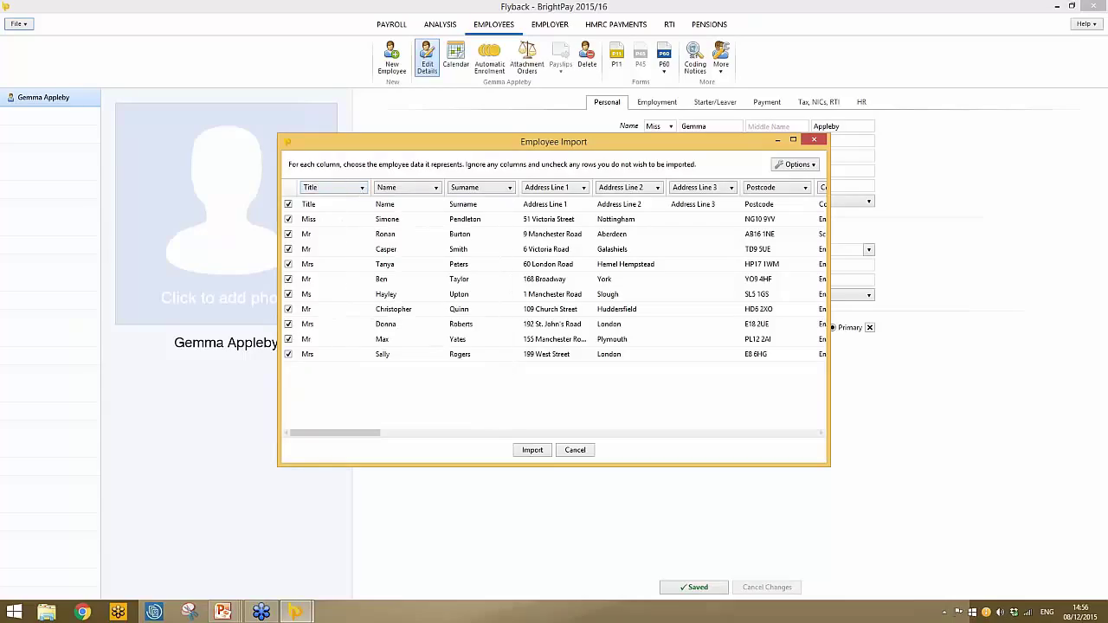
pyautogui.click(357, 188)
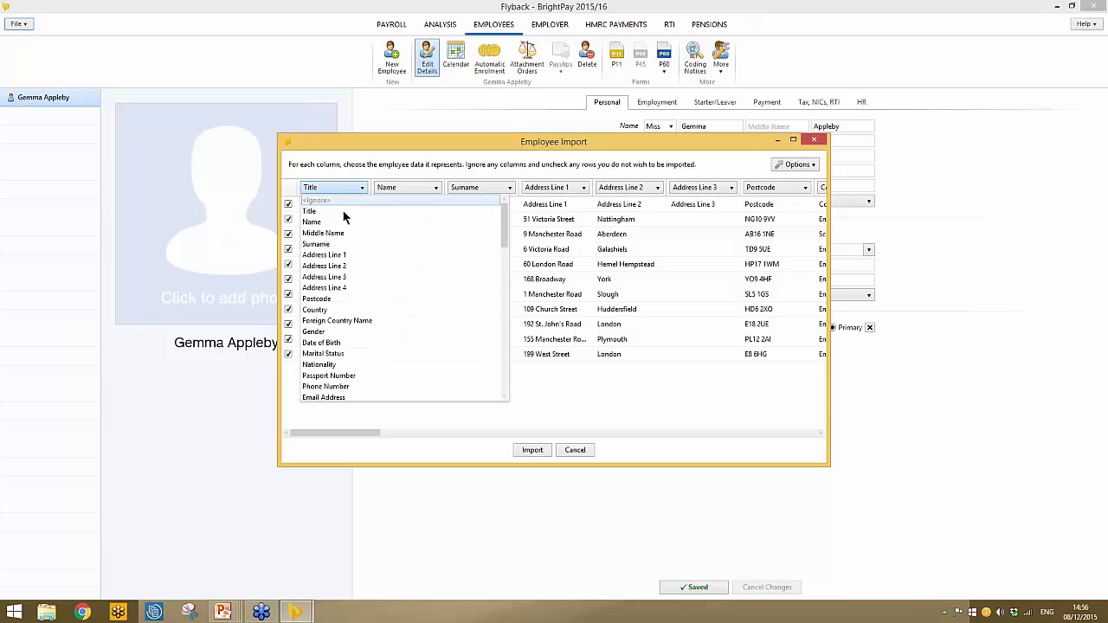
pyautogui.click(338, 211)
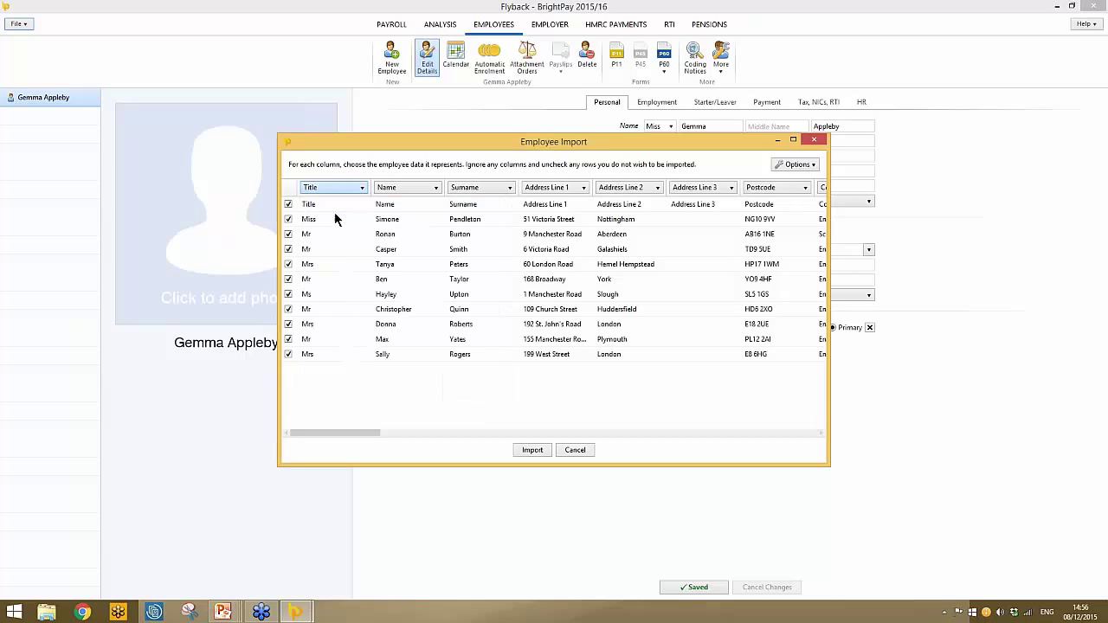
pyautogui.click(418, 188)
pyautogui.click(411, 213)
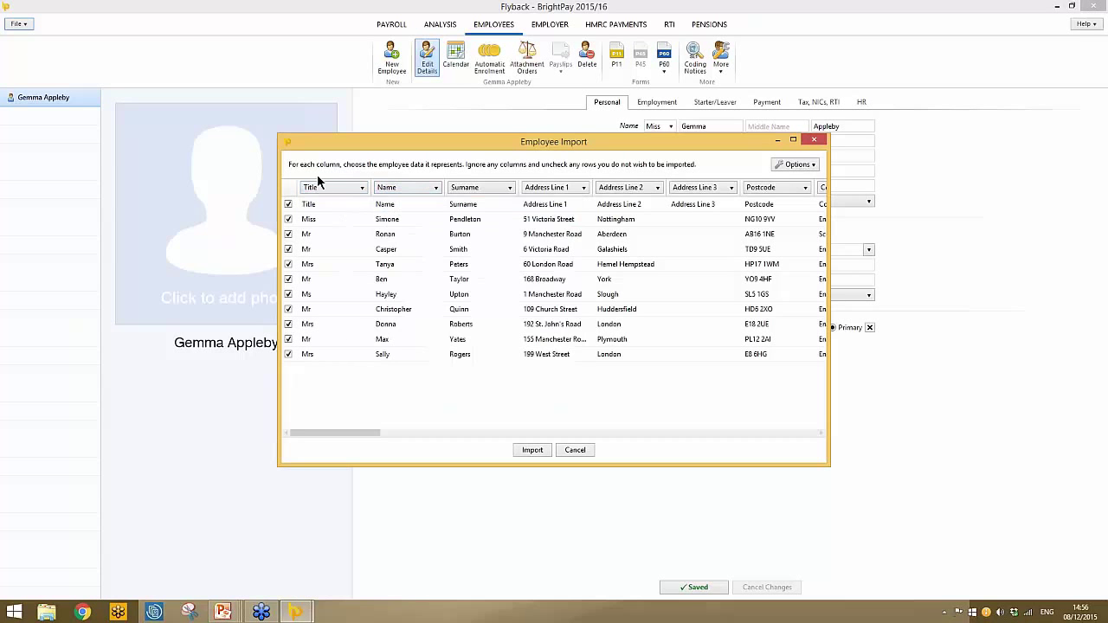
# Keep Surname mapped, then auto-match all columns to the CSV header row titles
pyautogui.click(477, 190)
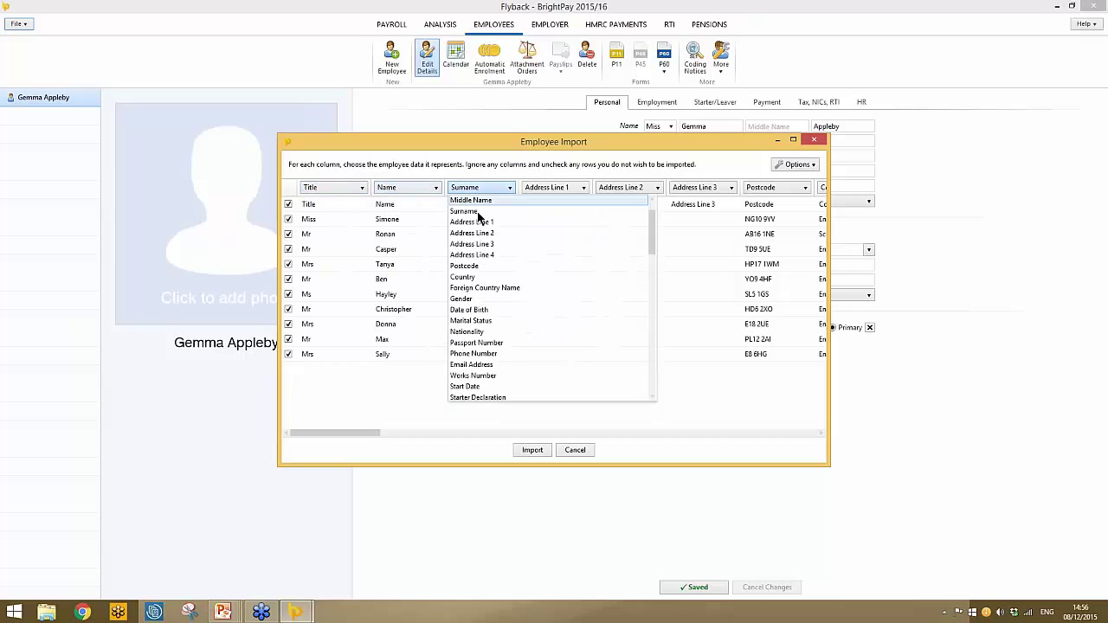
pyautogui.click(467, 214)
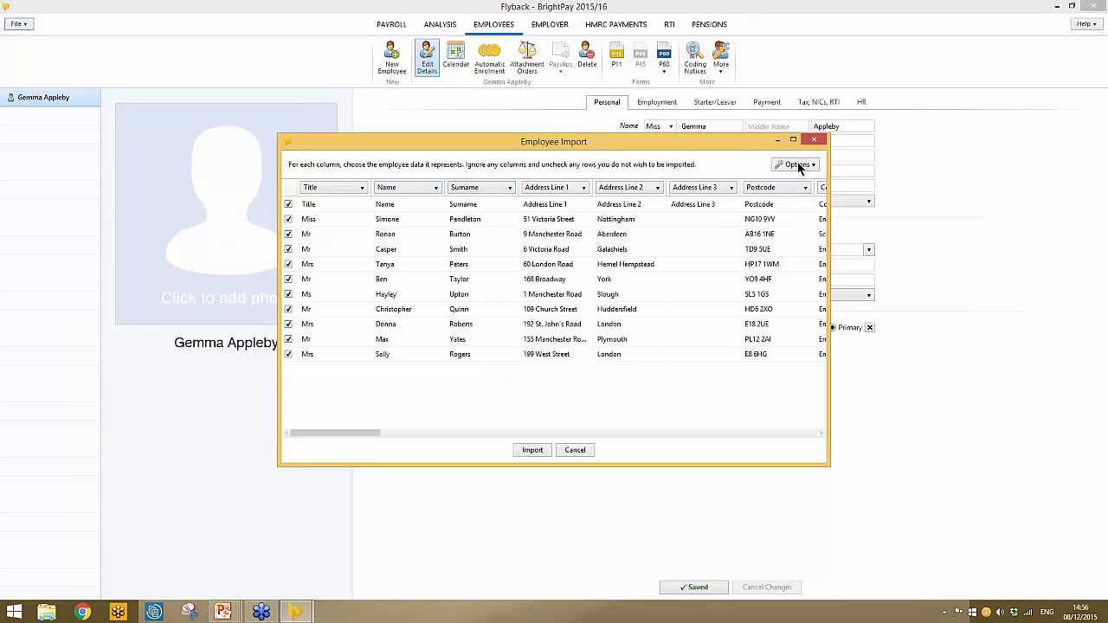
pyautogui.click(804, 166)
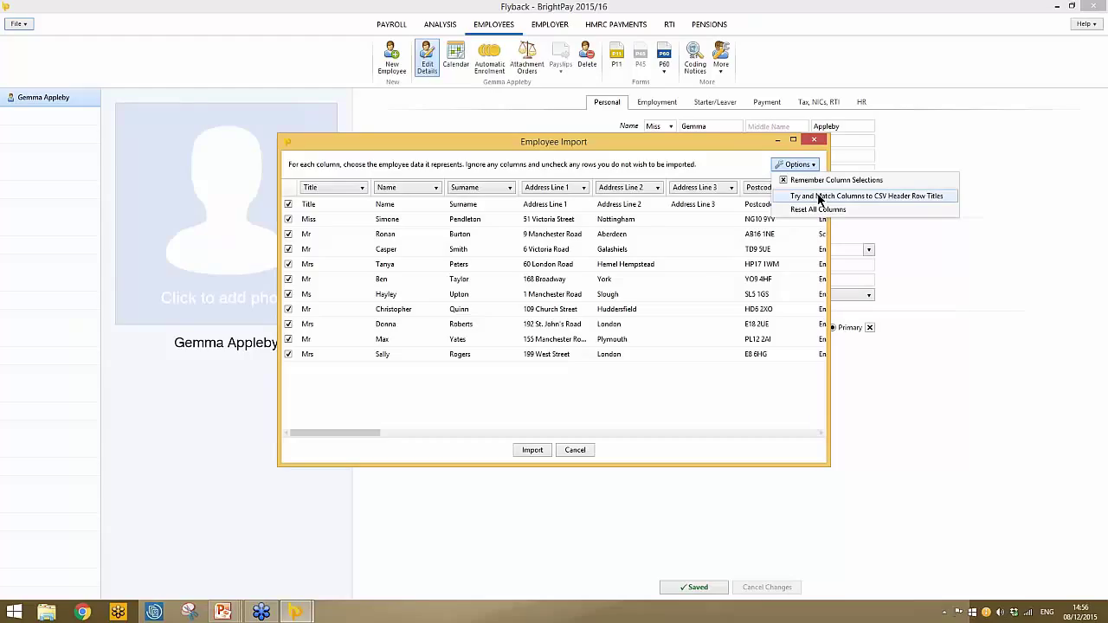
pyautogui.click(819, 197)
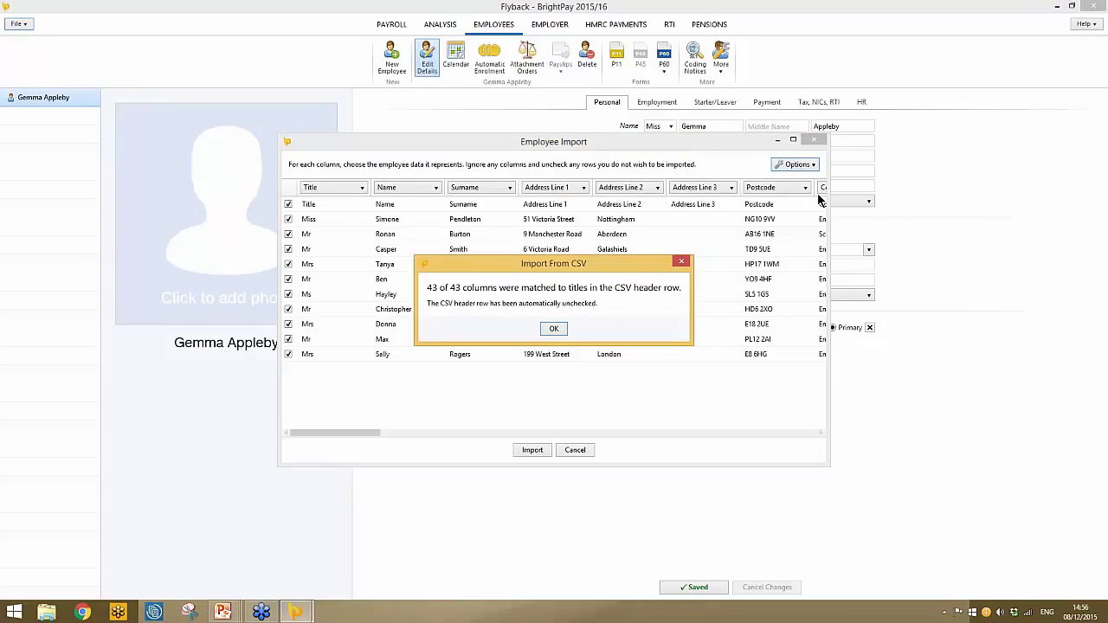
# Accept the column matching and import the ten employee rows from the CSV file
pyautogui.click(555, 330)
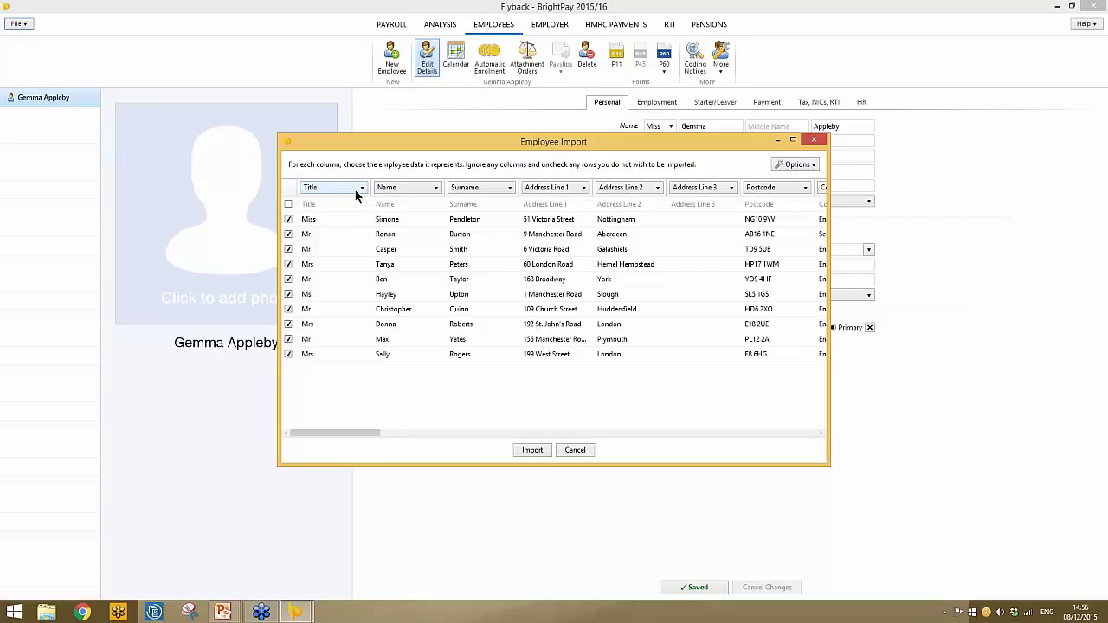
pyautogui.click(539, 453)
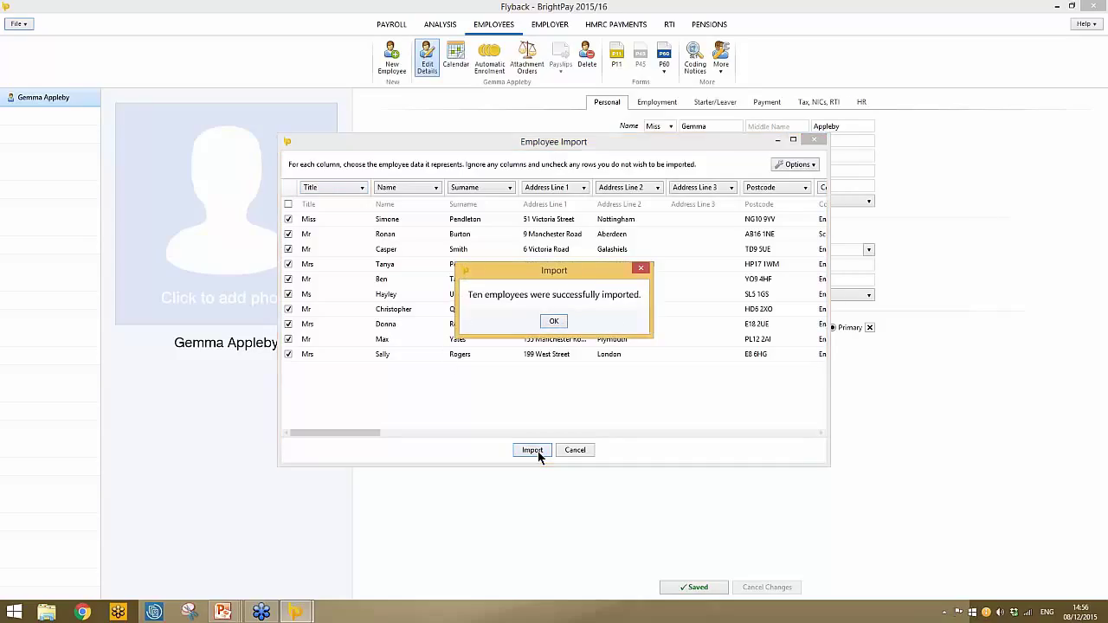
pyautogui.click(553, 321)
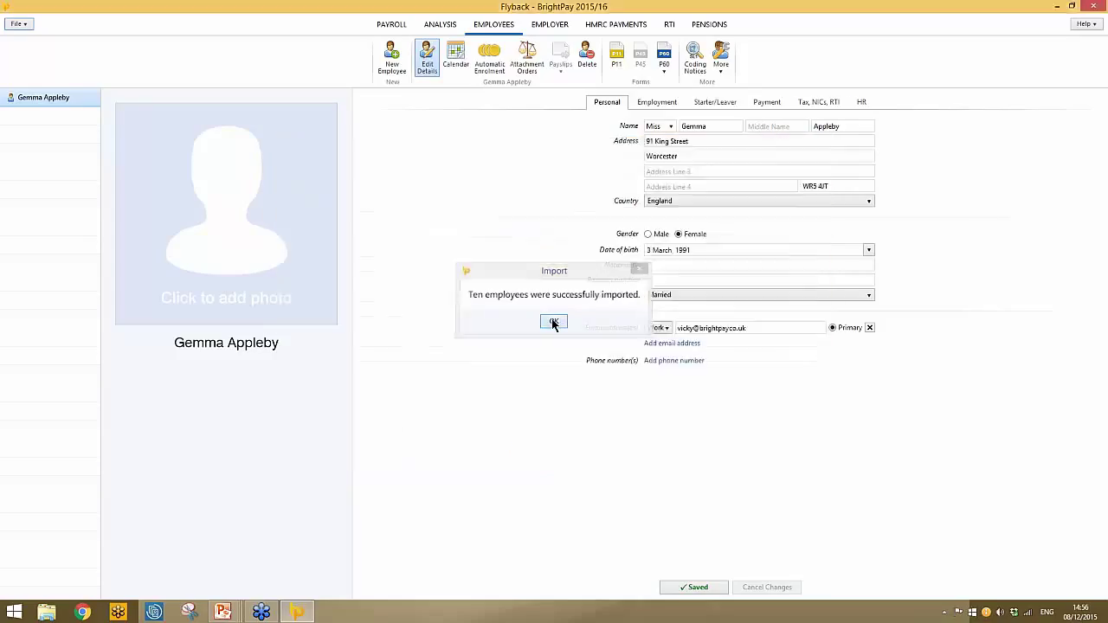
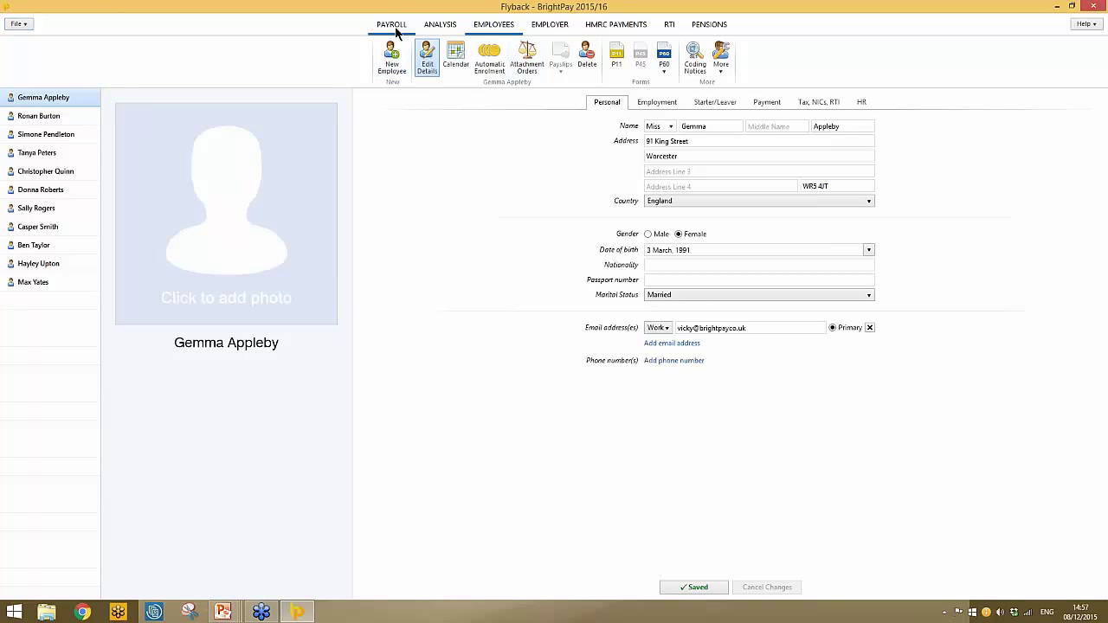
# Go to Payroll's weekly and monthly schedule setup and review the first weekly pay date
pyautogui.click(392, 26)
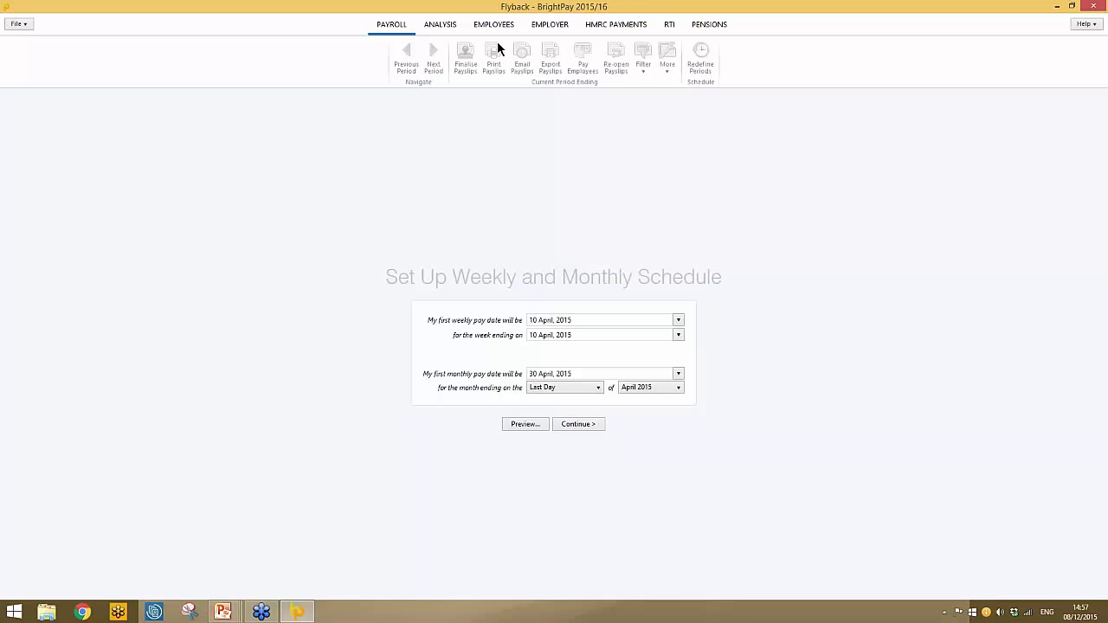
pyautogui.click(679, 320)
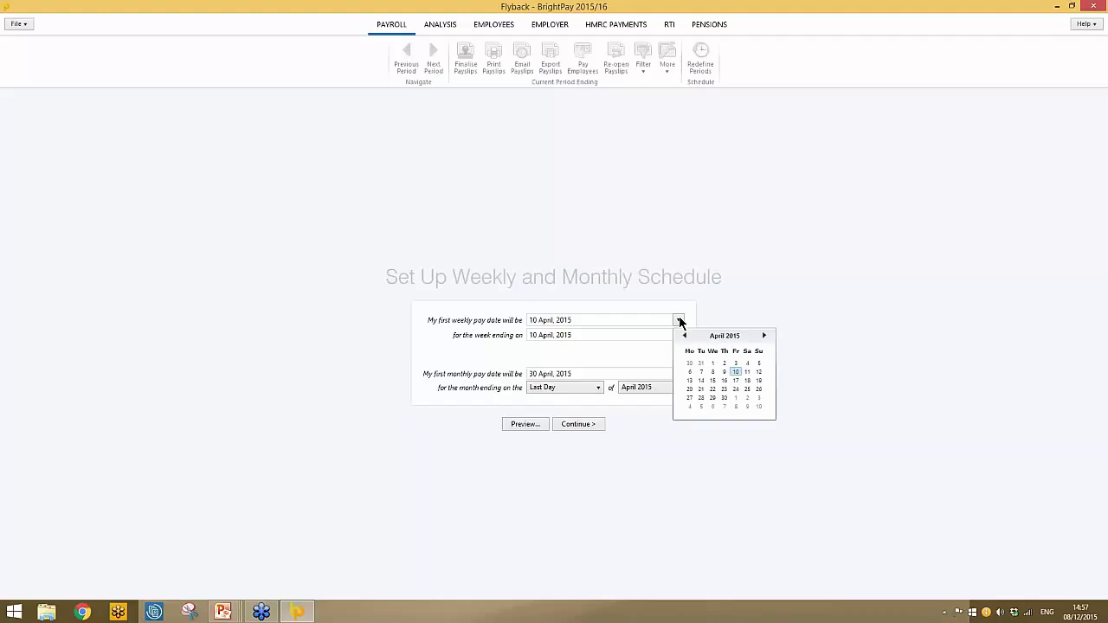
# Keep 10 April 2015 as the first weekly pay date, for the week ending 9 April 2015
pyautogui.click(736, 372)
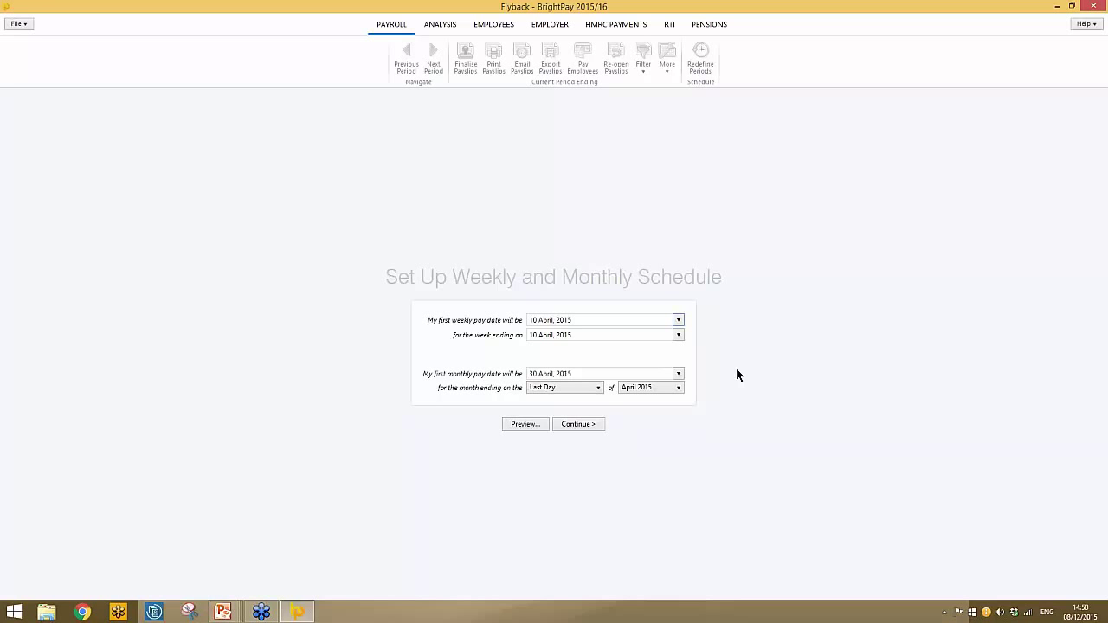
pyautogui.click(679, 335)
pyautogui.click(736, 379)
pyautogui.click(678, 335)
pyautogui.click(724, 389)
# Preview the weekly and monthly pay periods, then confirm the schedule to start Week 1 payroll
pyautogui.click(520, 426)
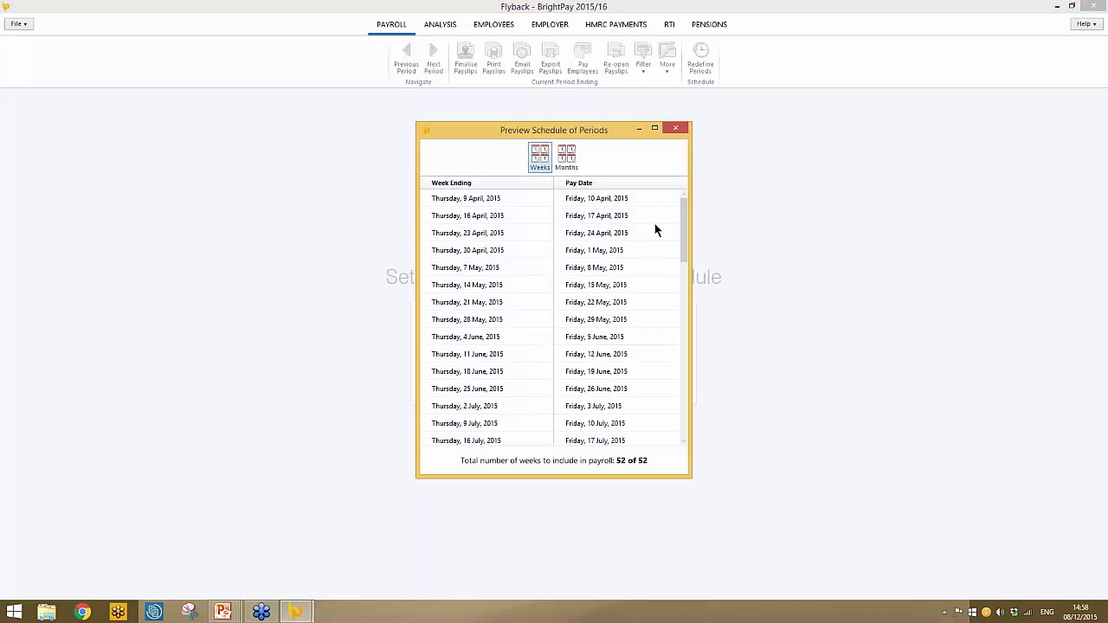
pyautogui.moveTo(686, 229); pyautogui.dragTo(640, 469)
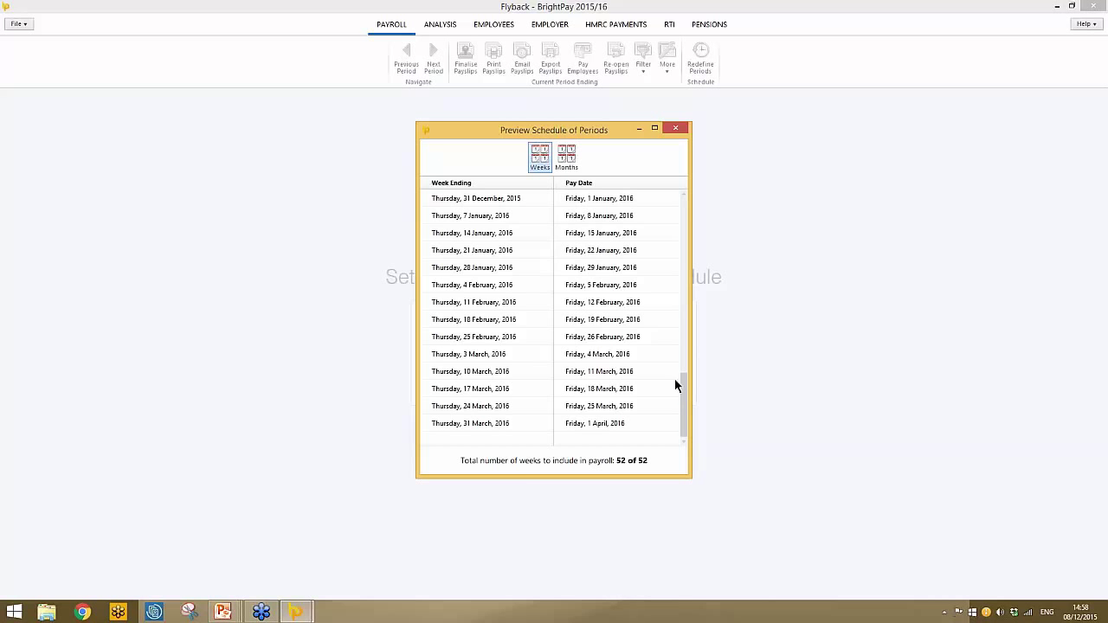
pyautogui.moveTo(688, 401); pyautogui.dragTo(562, 168)
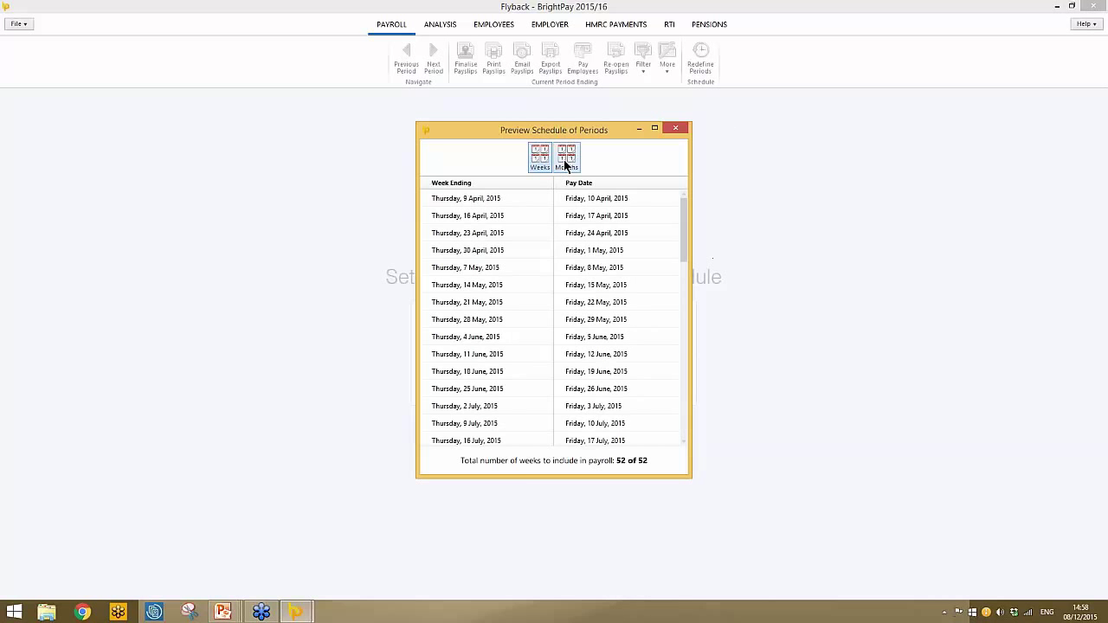
pyautogui.click(564, 165)
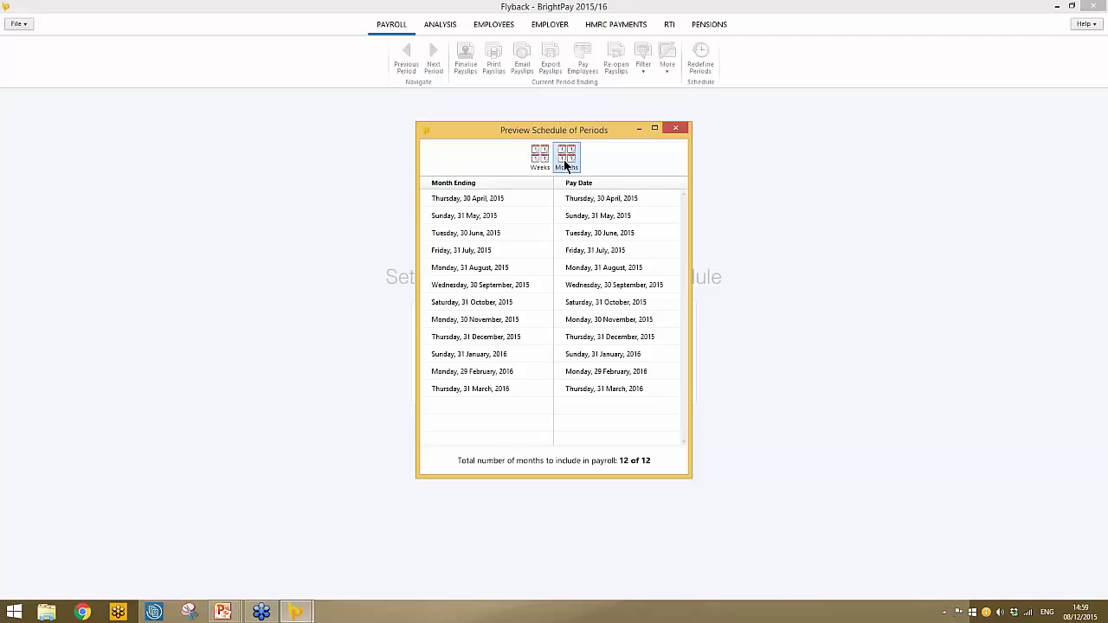
pyautogui.click(669, 131)
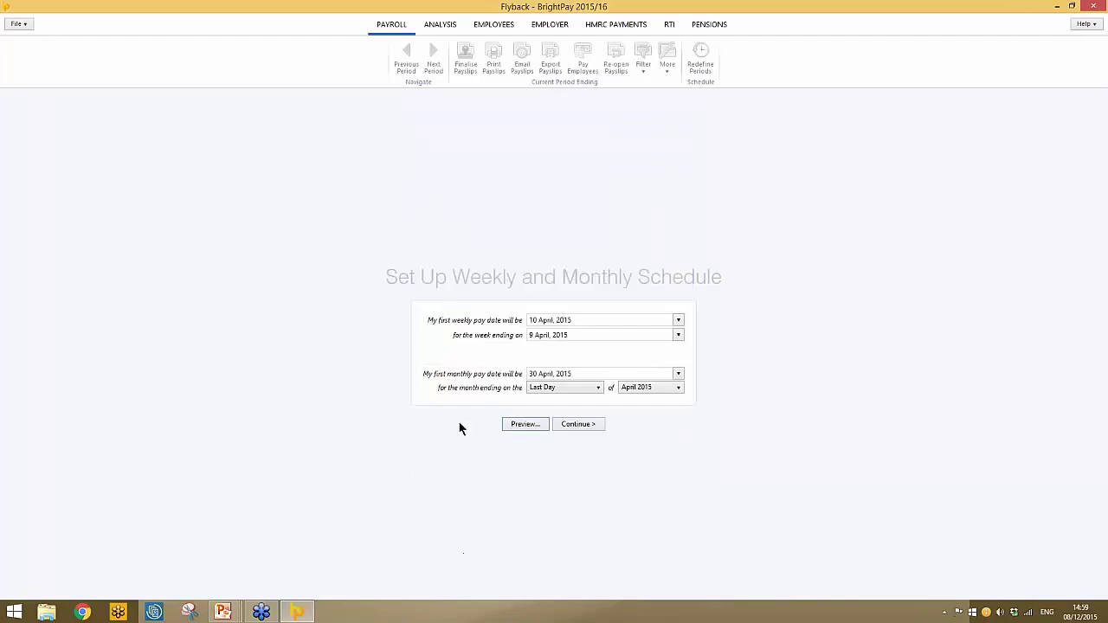
pyautogui.click(598, 428)
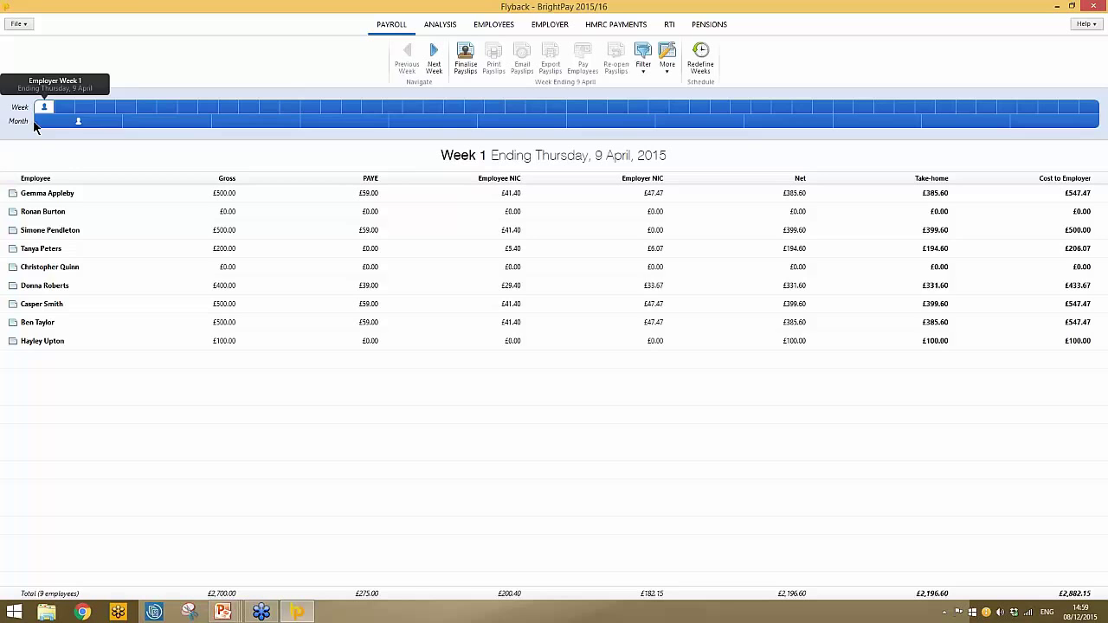
pyautogui.click(50, 125)
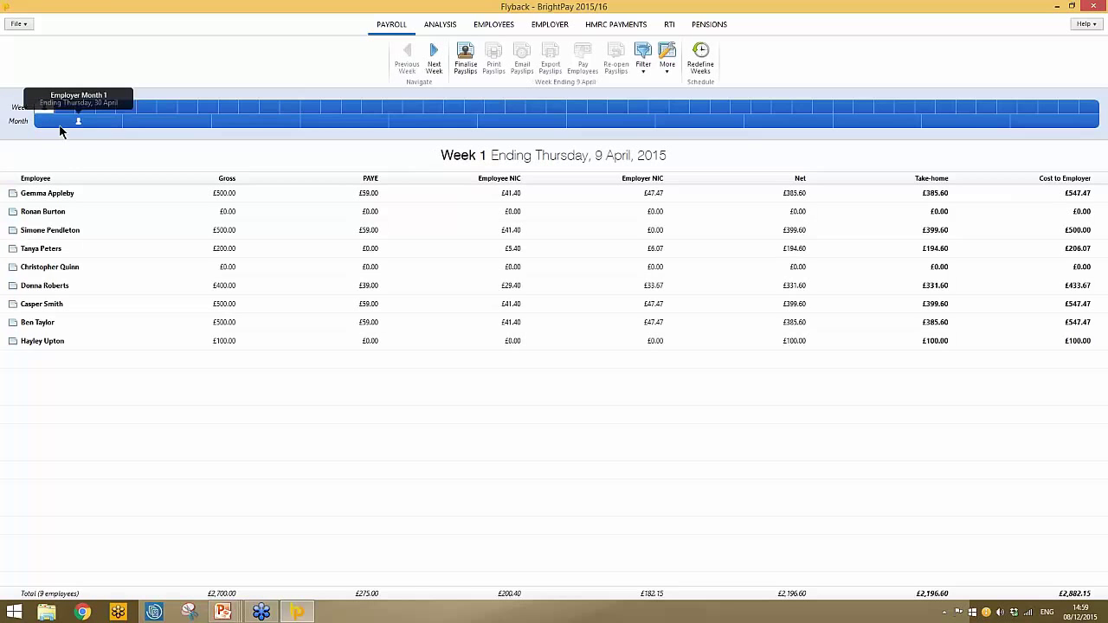
# Check the Month 1 and Week 1 periods and the More menu, then open the first employee's payslip
pyautogui.click(59, 123)
pyautogui.click(45, 108)
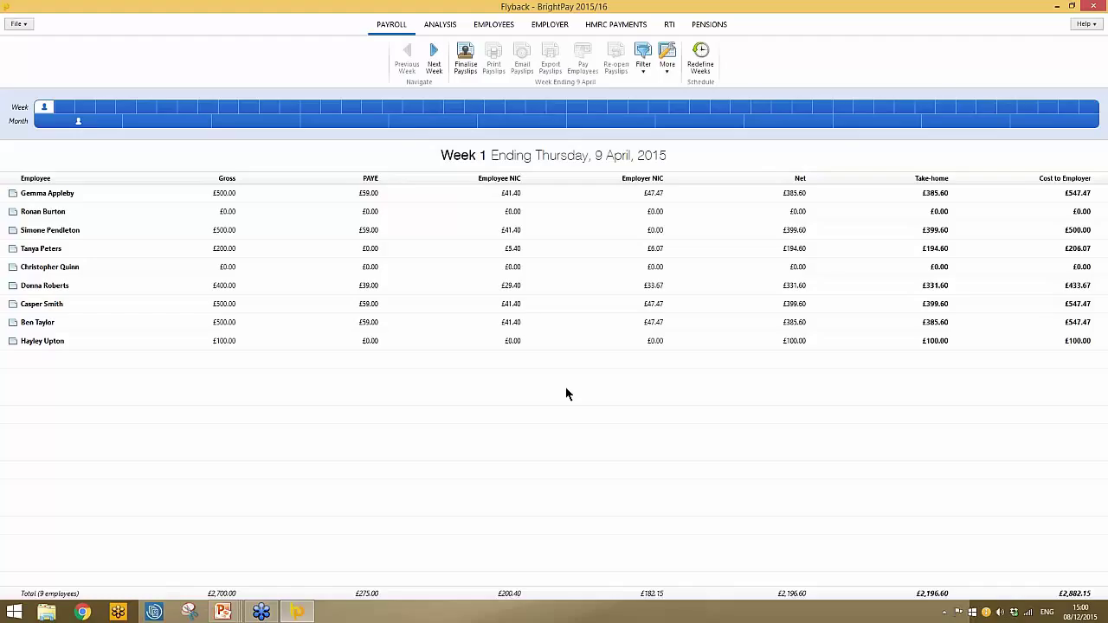
pyautogui.click(666, 59)
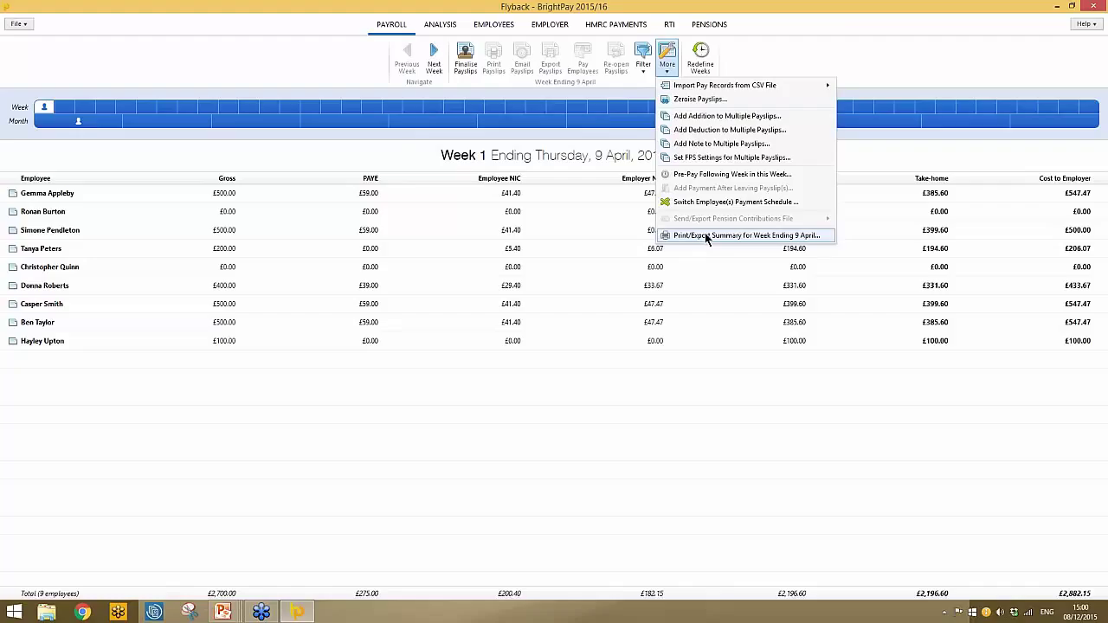
pyautogui.click(303, 58)
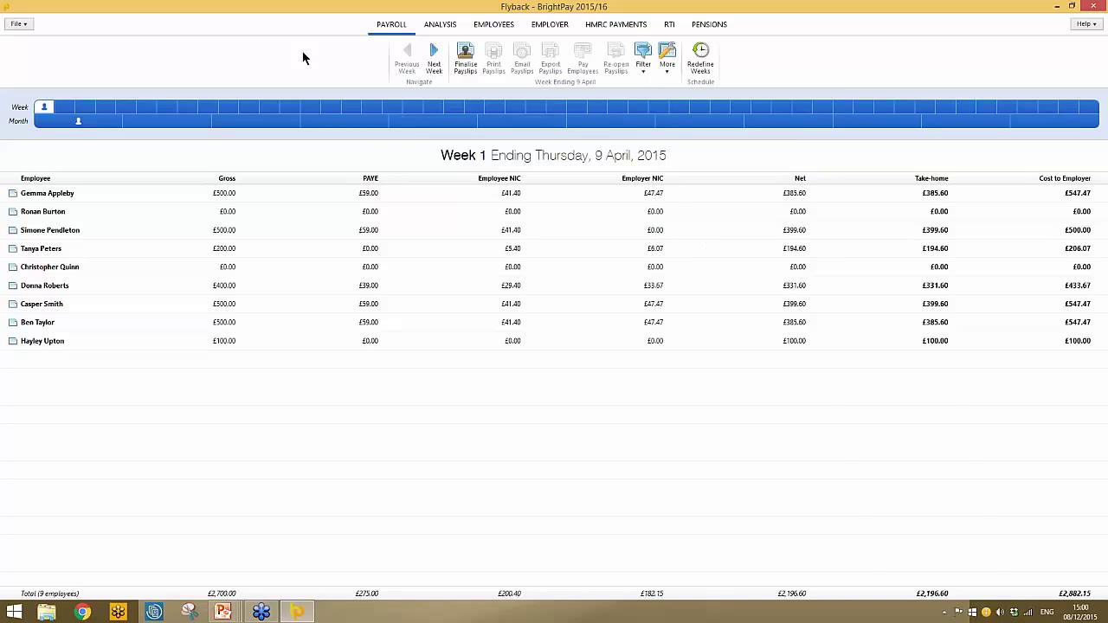
pyautogui.click(161, 195)
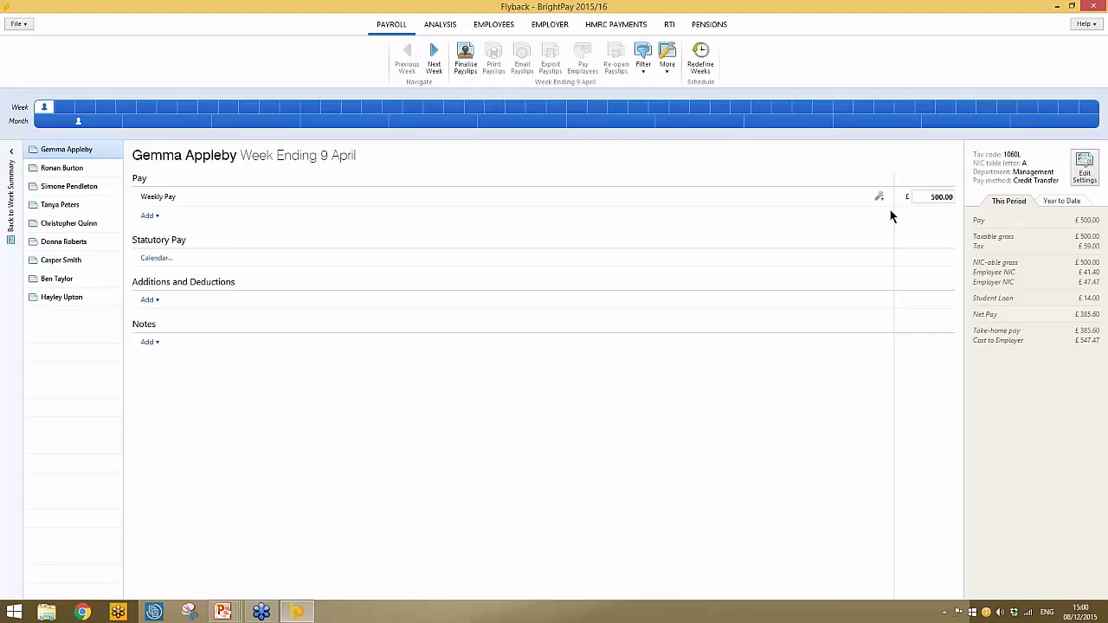
# Add a £100.00 Bonus addition to the first employee's Week 1 payslip
pyautogui.click(151, 217)
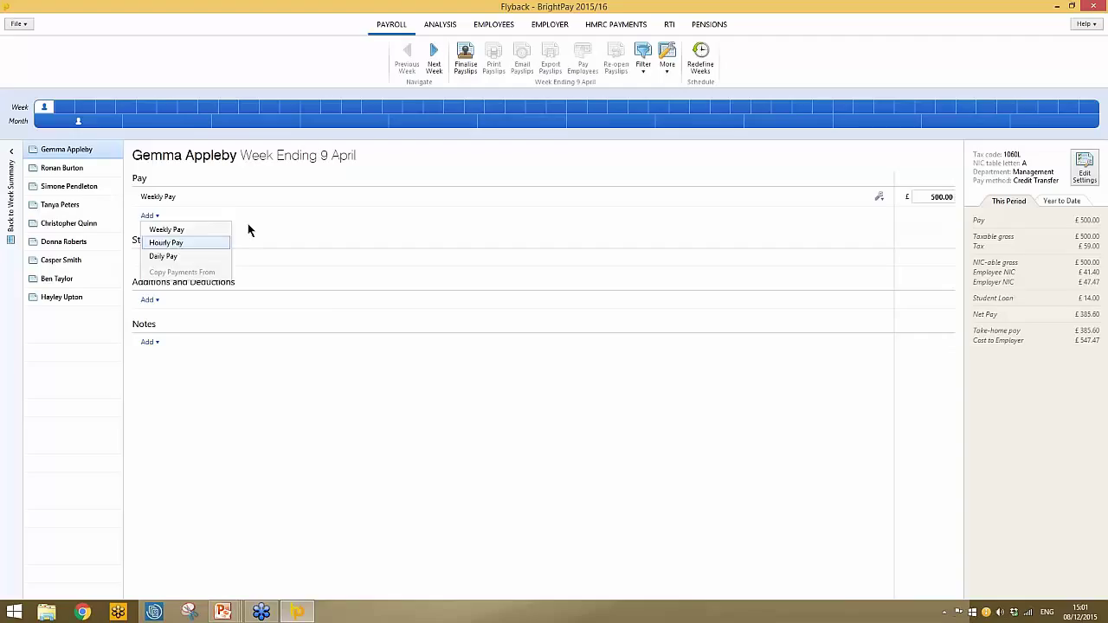
pyautogui.click(149, 299)
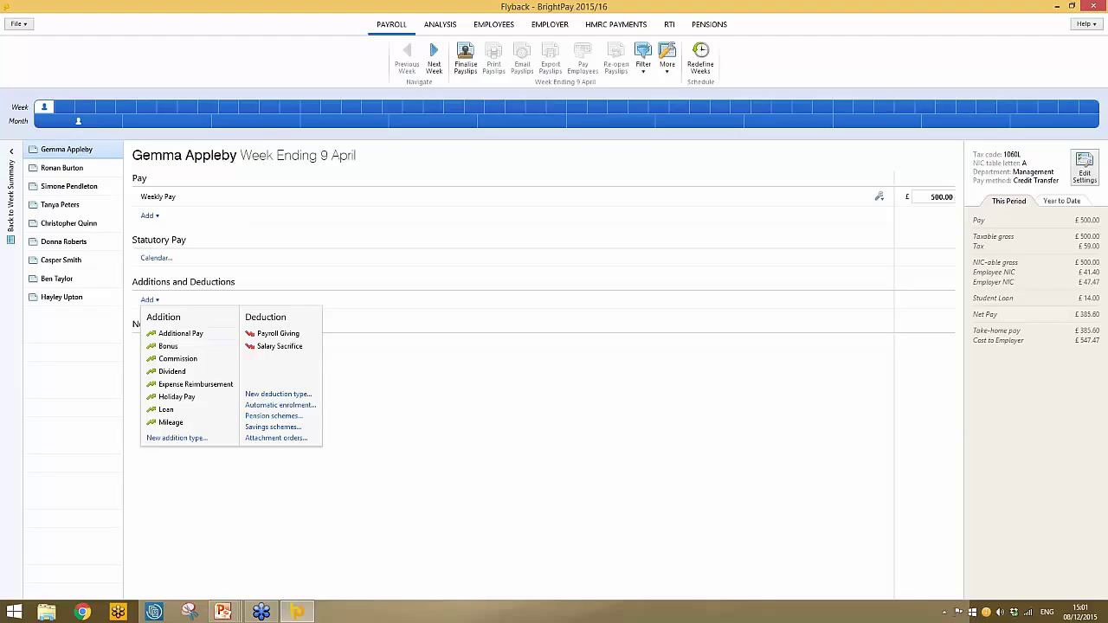
pyautogui.click(169, 347)
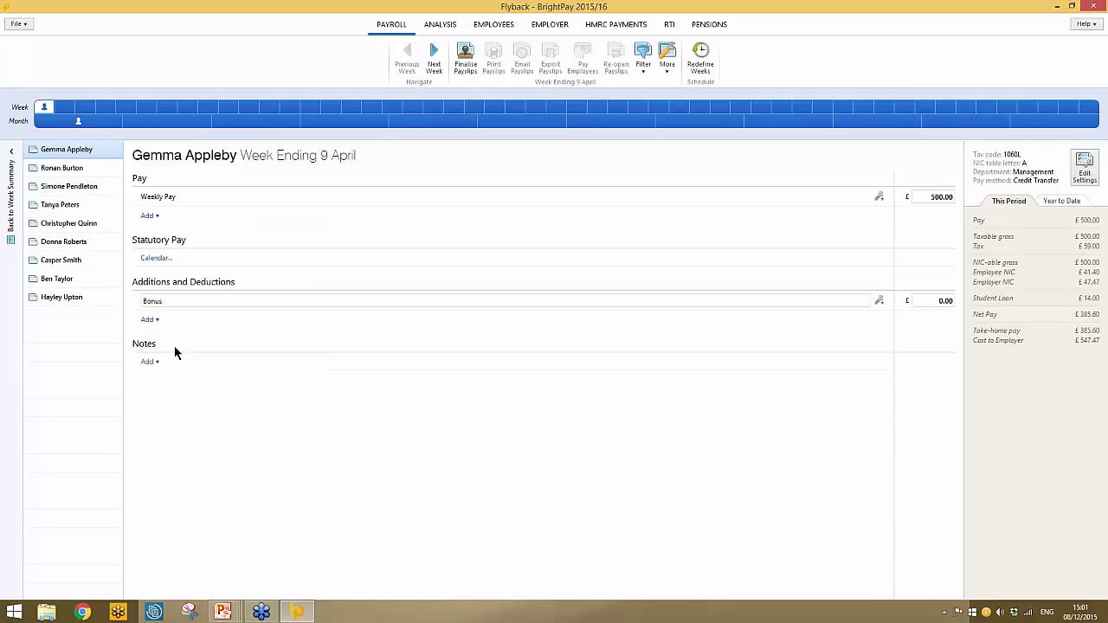
pyautogui.click(934, 301)
pyautogui.write('100')
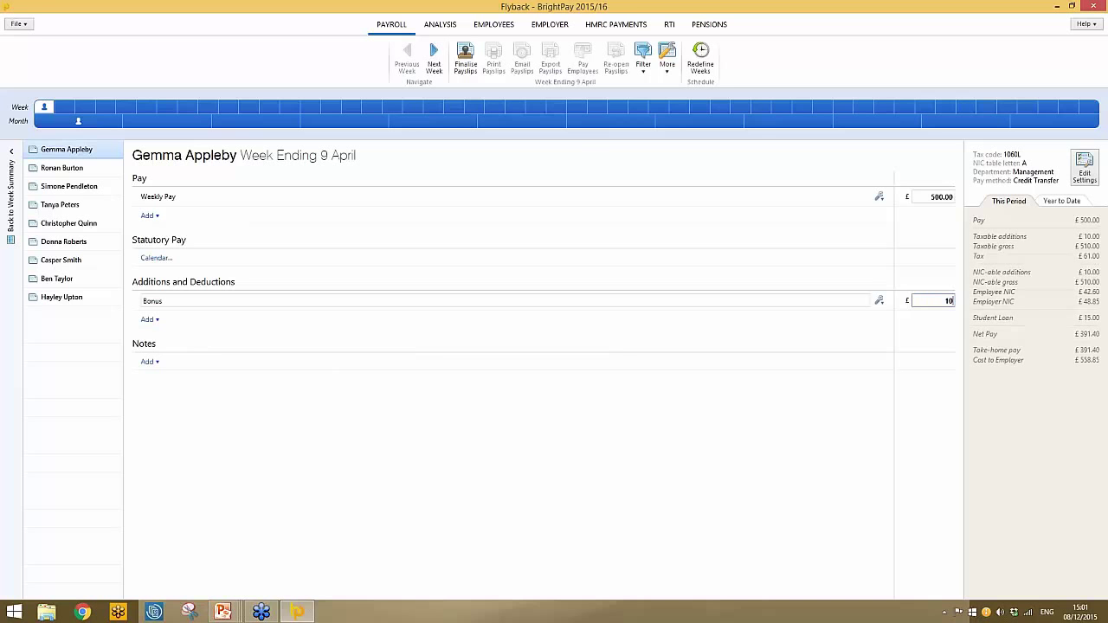
pyautogui.click(783, 404)
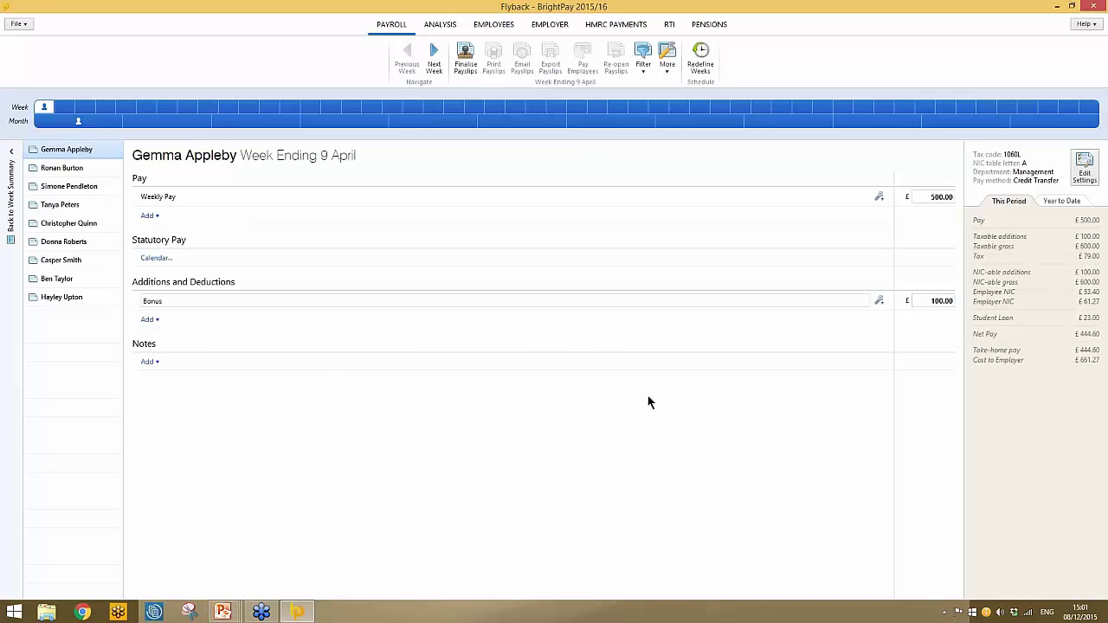
# Add a £50.00 Mileage addition to the same payslip
pyautogui.click(149, 319)
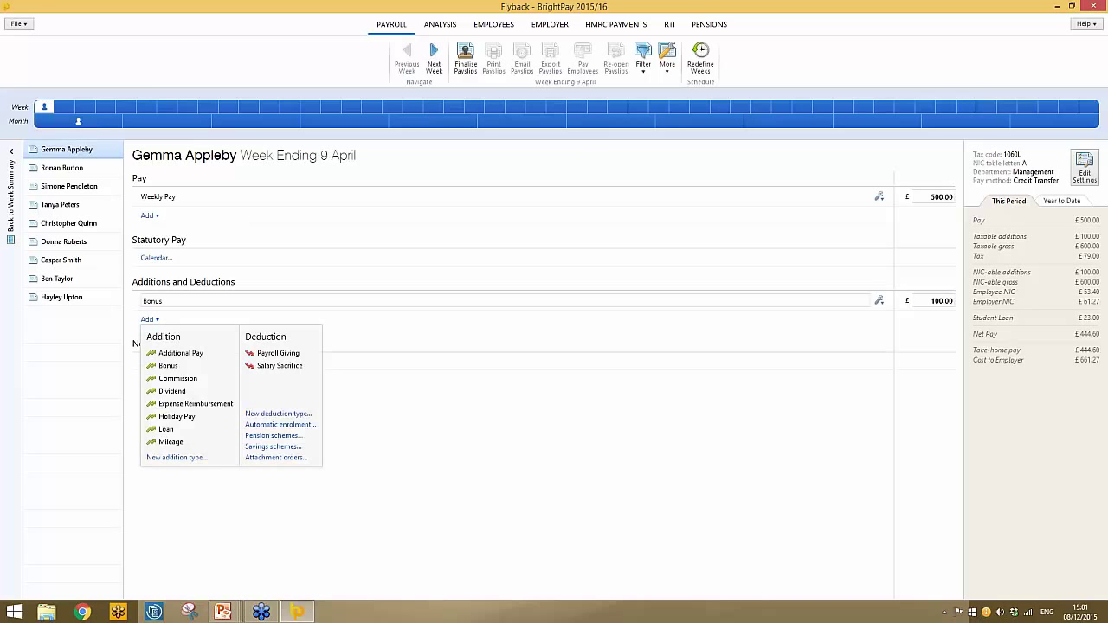
pyautogui.click(171, 442)
pyautogui.write('50')
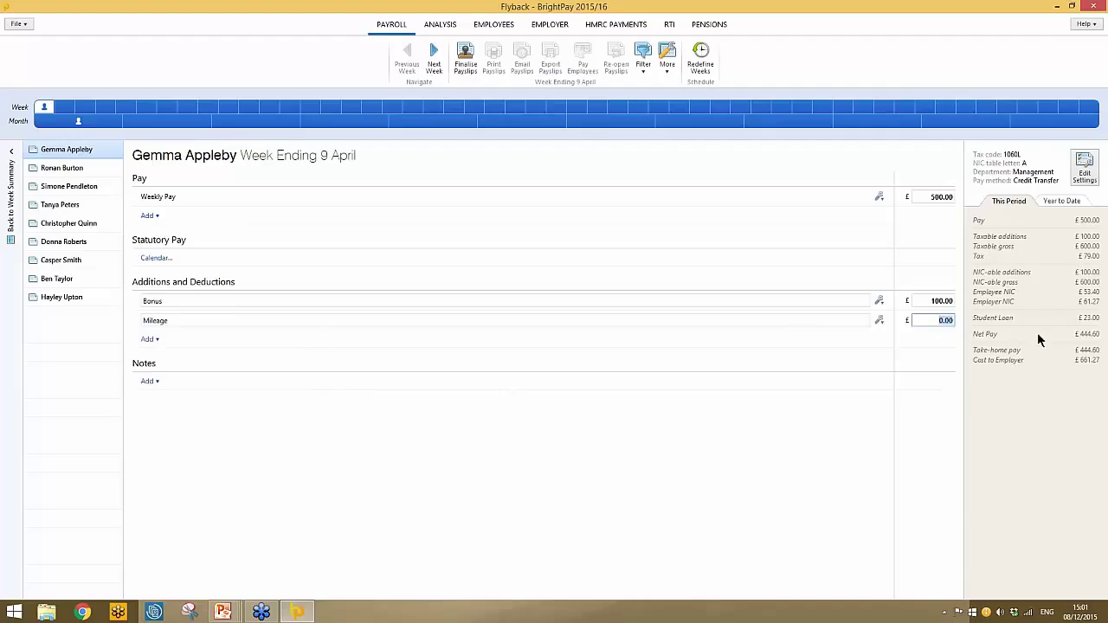
pyautogui.press('Tab')
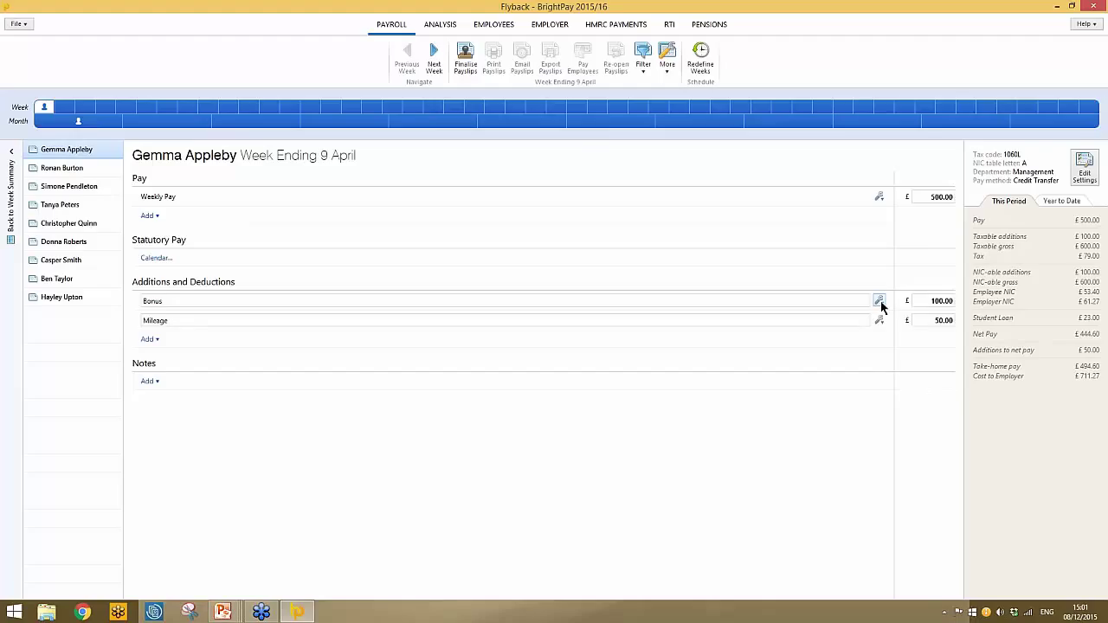
pyautogui.click(878, 199)
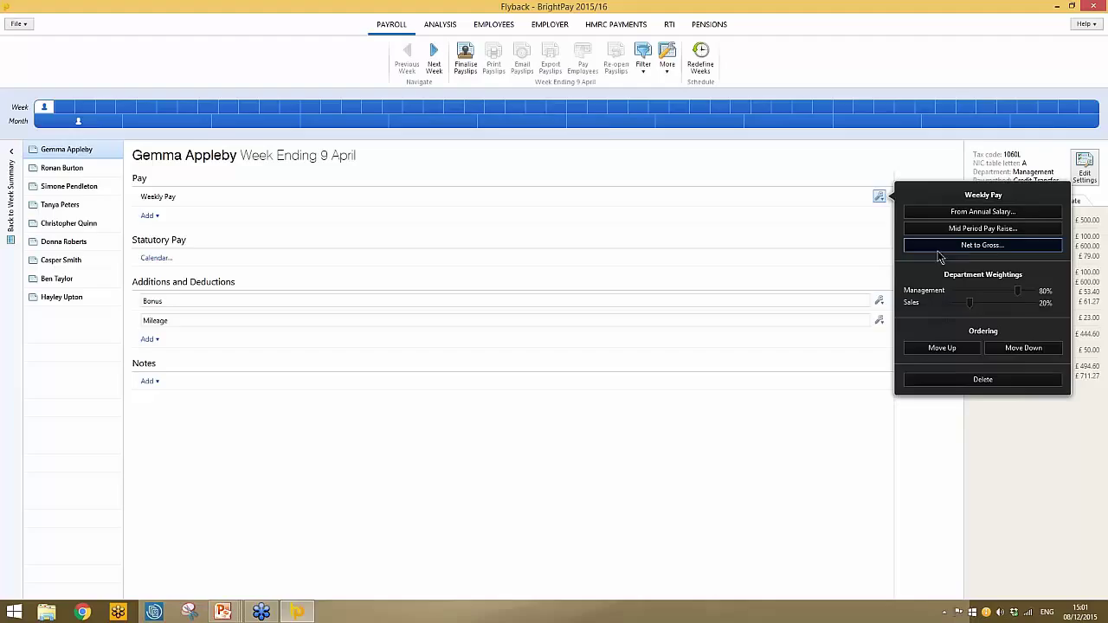
# Reweight Weekly Pay to 50% Management and 50% Sales
pyautogui.moveTo(1018, 292); pyautogui.dragTo(995, 294)
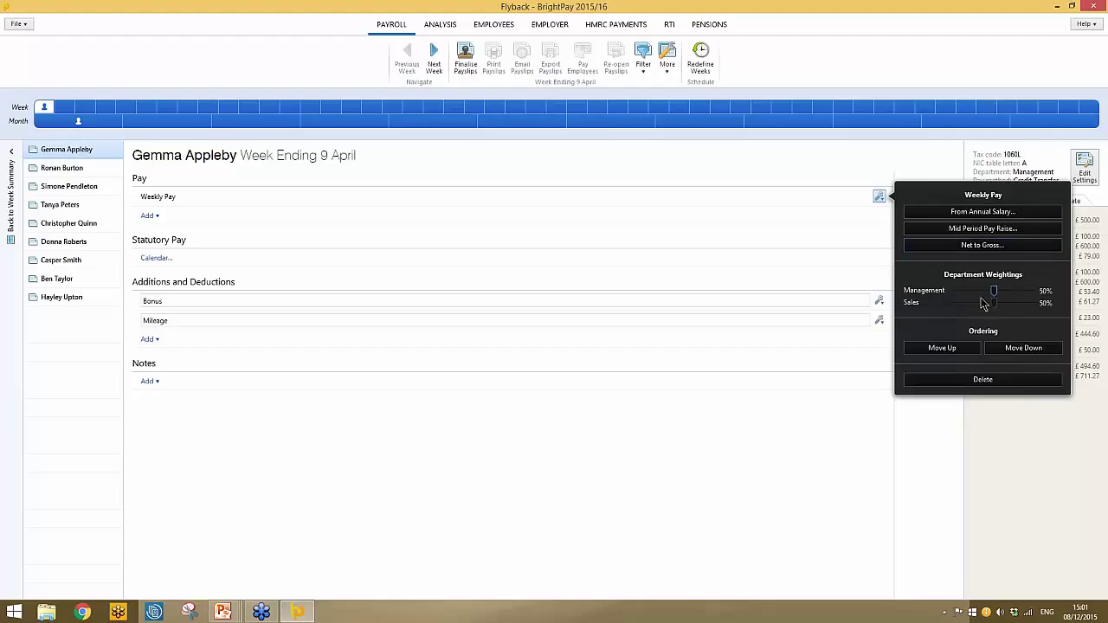
pyautogui.click(779, 498)
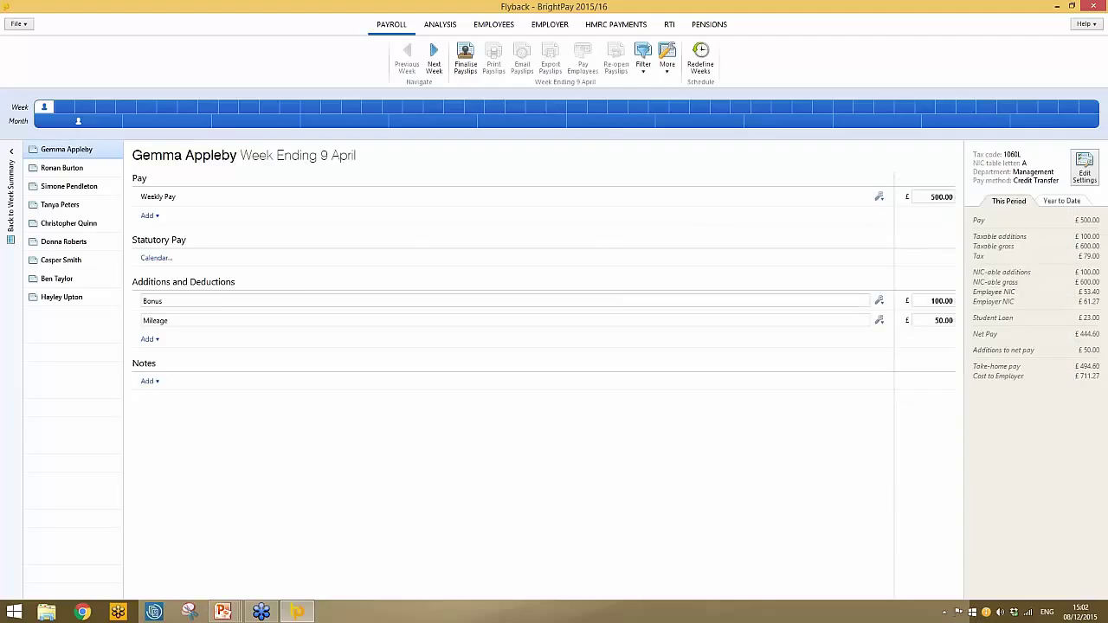
pyautogui.click(879, 300)
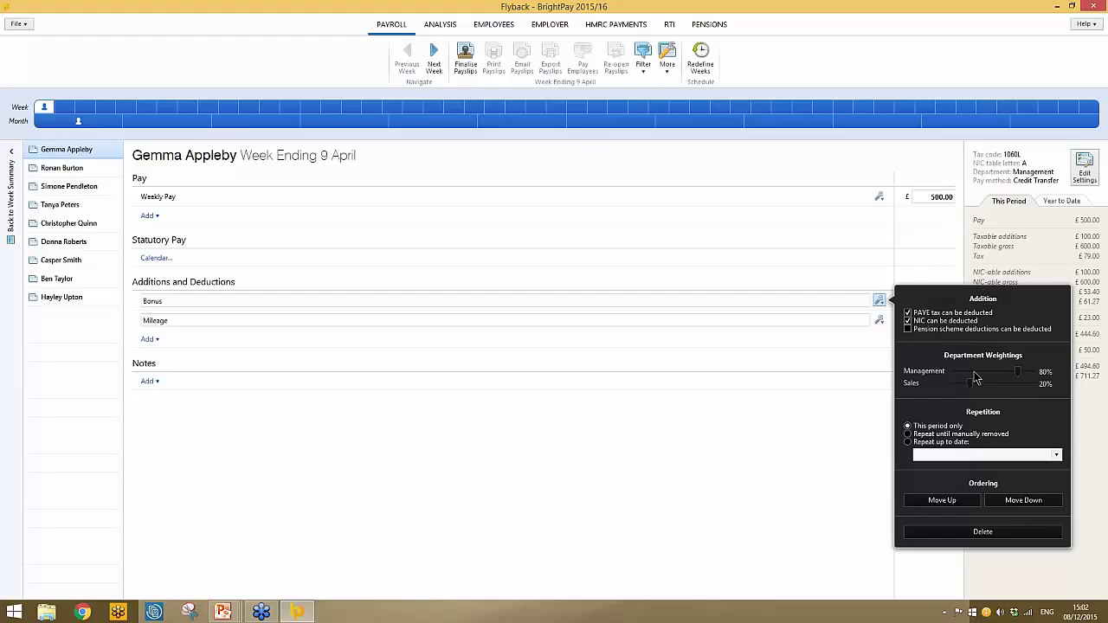
# Weight the Bonus 100% to Sales and make it repeat up to 22 April 2015
pyautogui.moveTo(971, 385); pyautogui.dragTo(1059, 392)
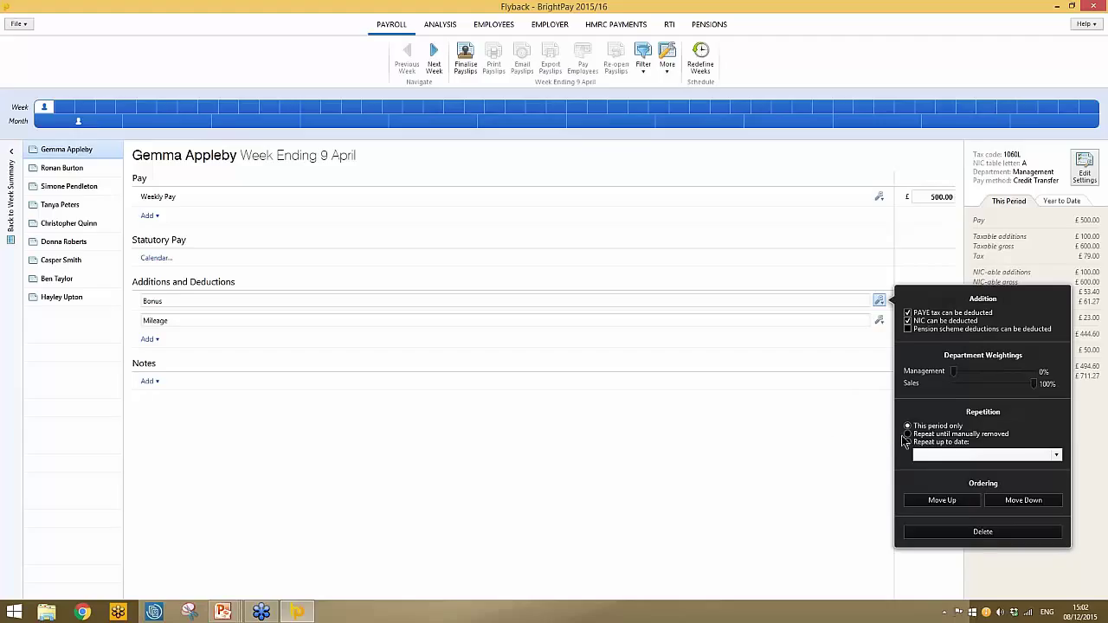
pyautogui.click(907, 434)
pyautogui.click(907, 442)
pyautogui.click(1056, 455)
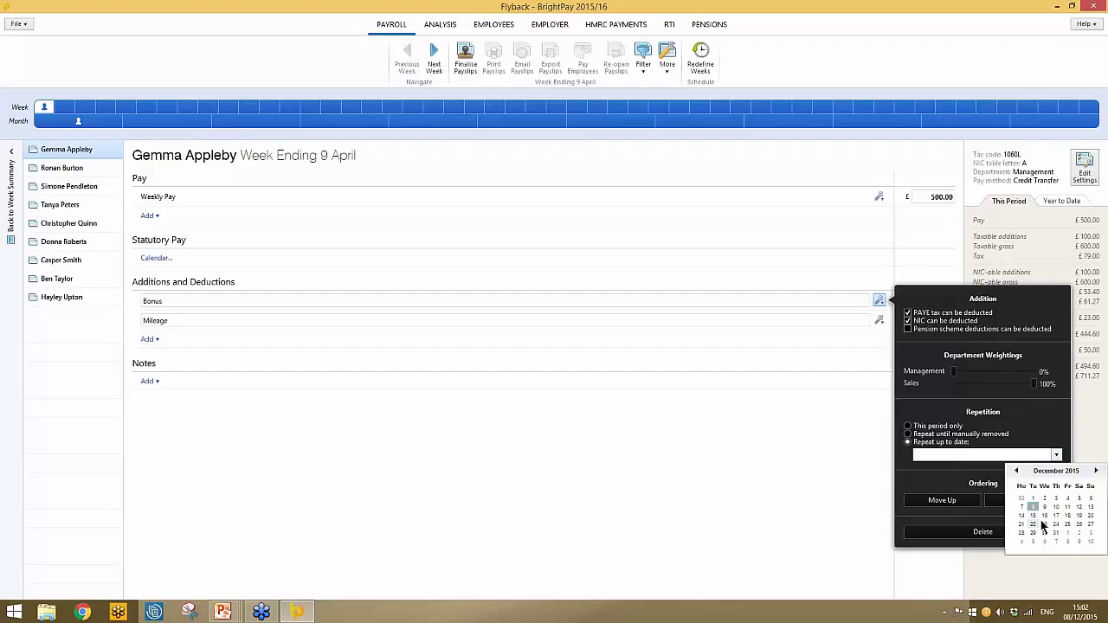
pyautogui.click(1096, 471)
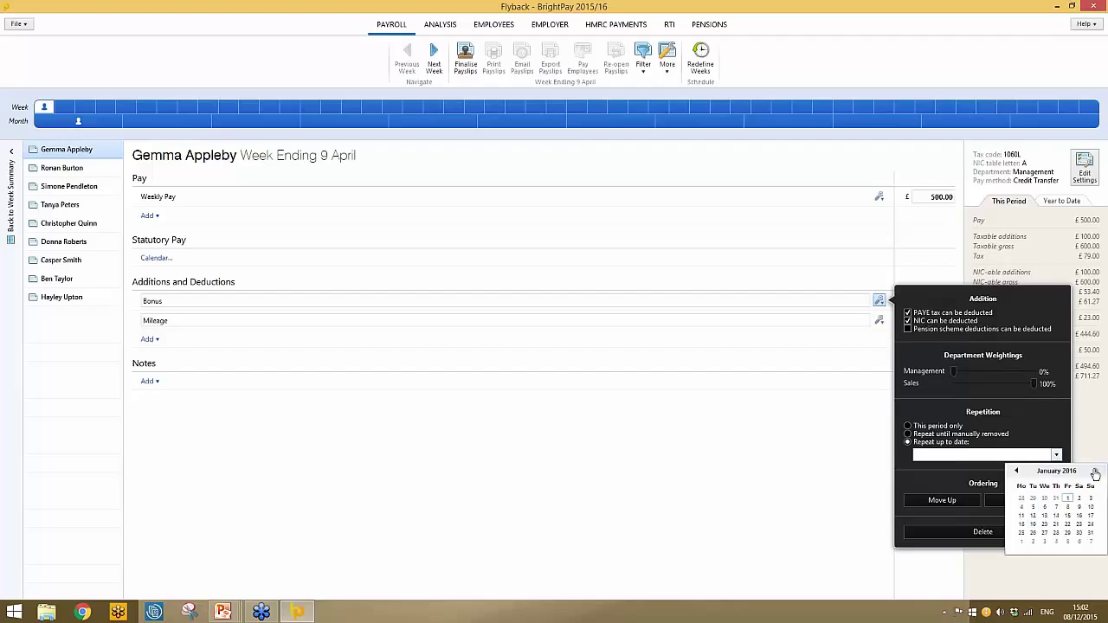
pyautogui.click(1021, 516)
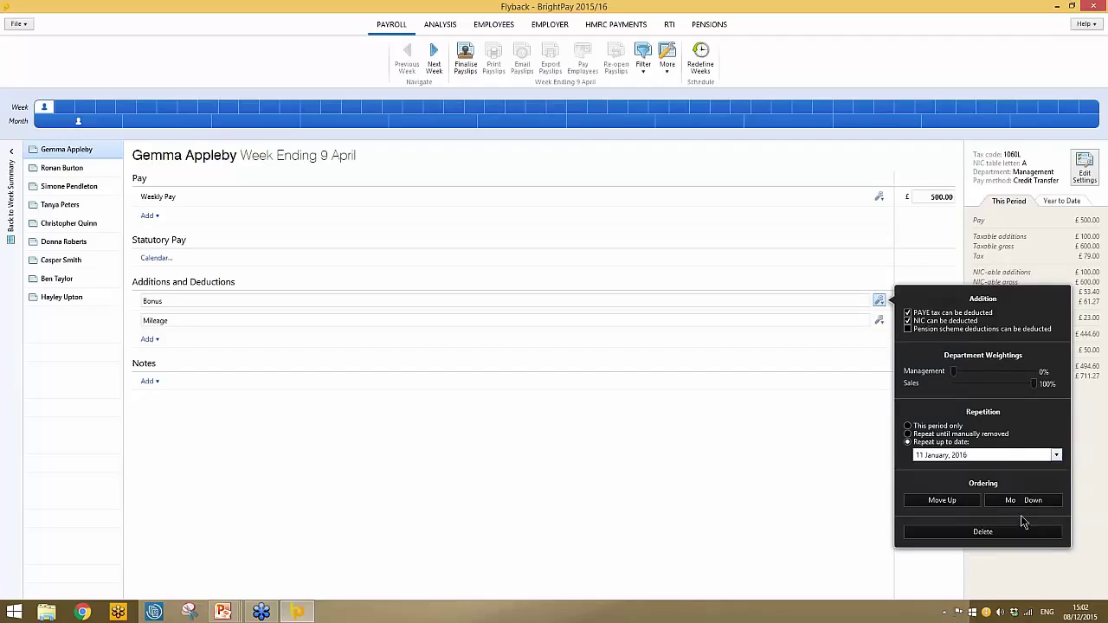
pyautogui.click(1057, 460)
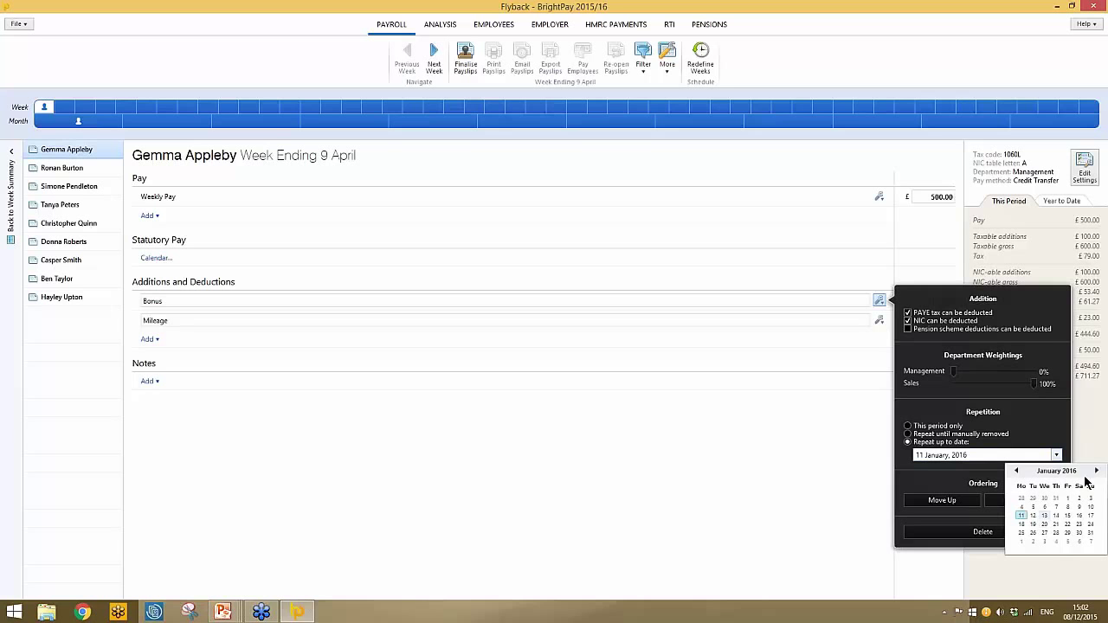
pyautogui.scroll(5, 1096, 475)
pyautogui.scroll(4, 1055, 511)
pyautogui.click(1050, 525)
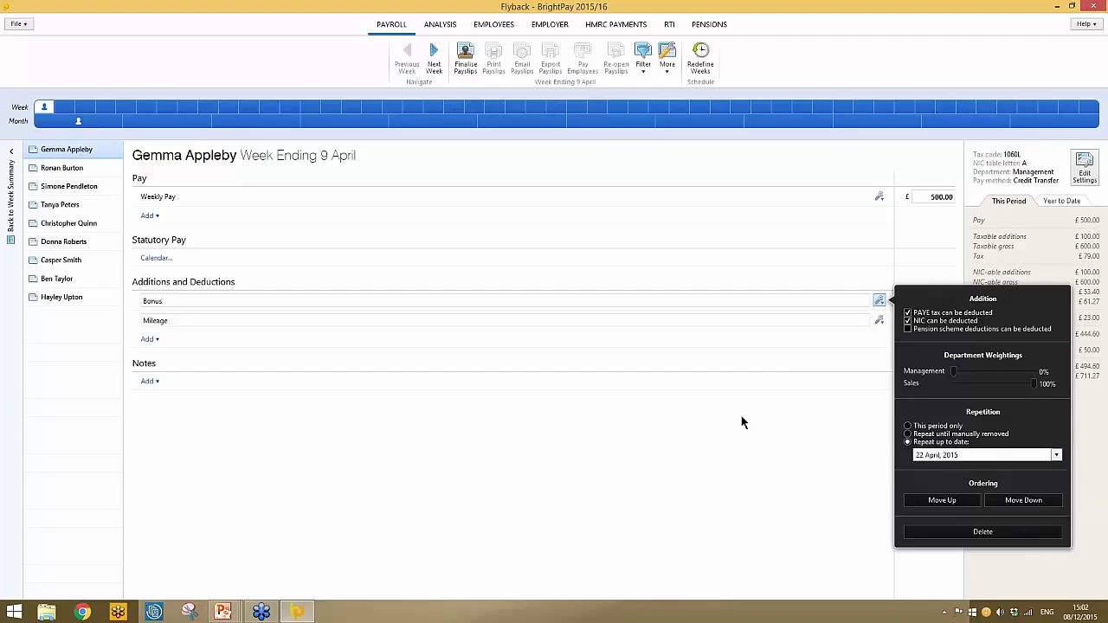
pyautogui.click(817, 480)
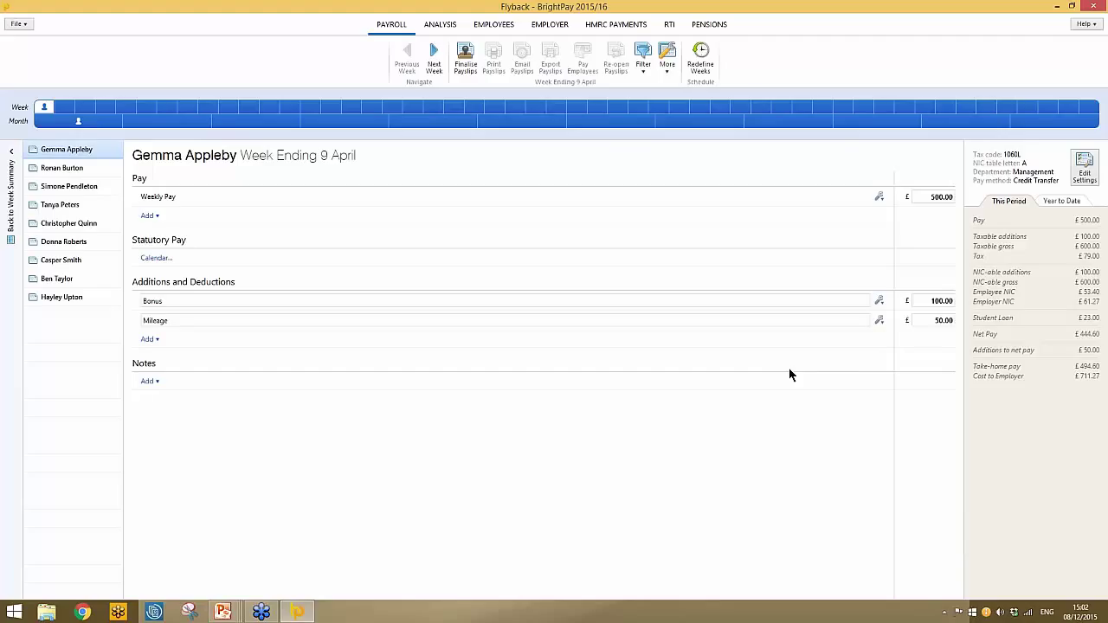
# Move the Mileage addition above Bonus in the additions list
pyautogui.click(880, 321)
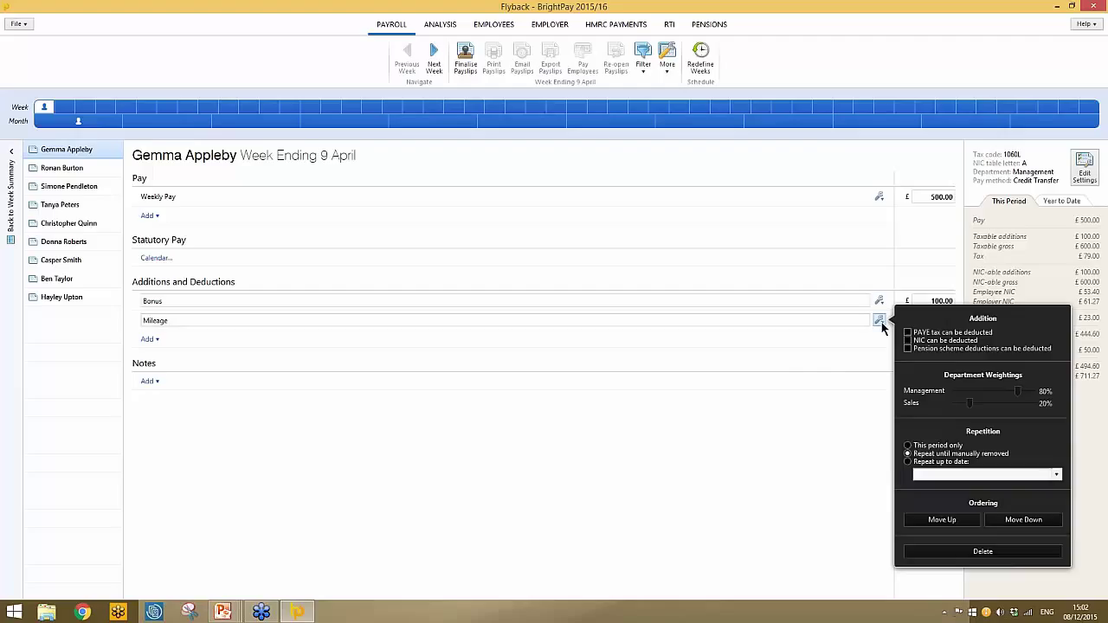
pyautogui.click(941, 520)
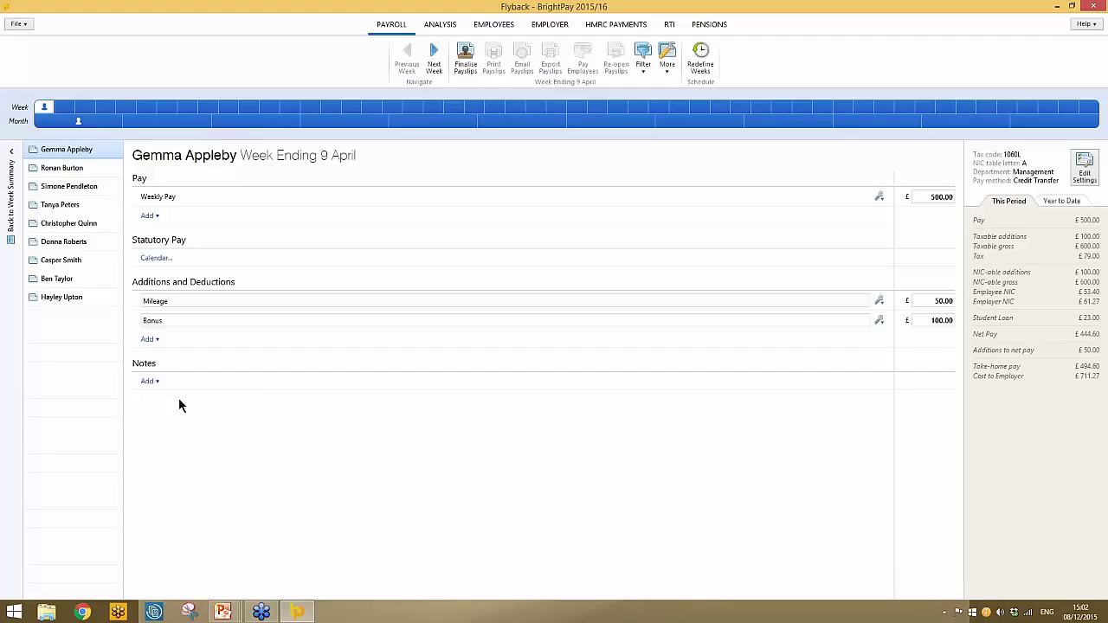
pyautogui.click(153, 383)
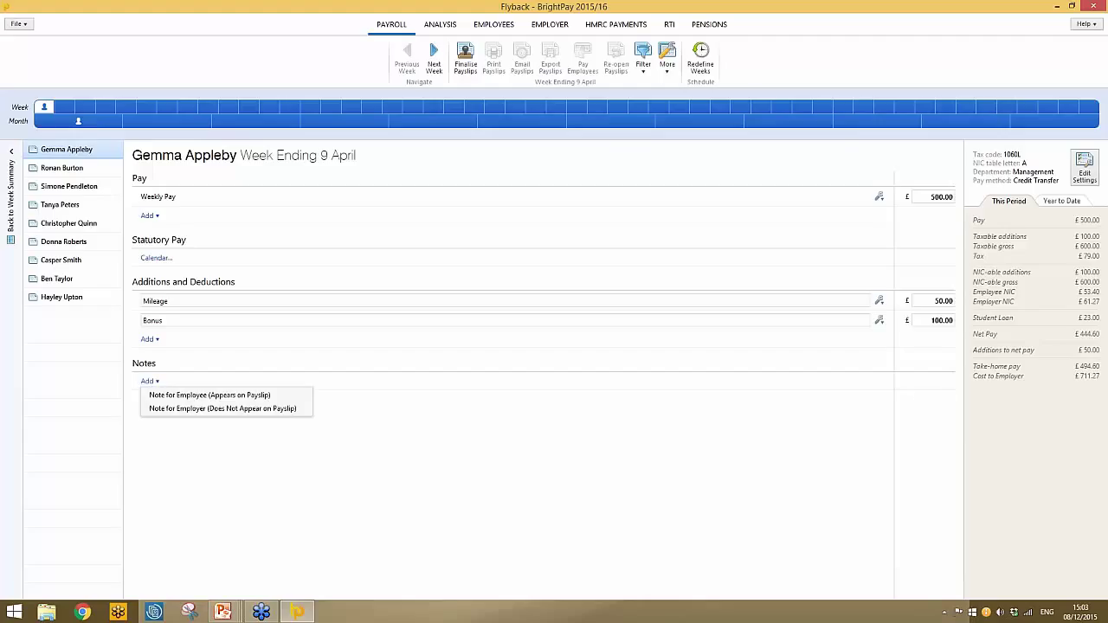
# Add the employee note 'Test note' to the payslip, then switch to the second employee
pyautogui.click(166, 397)
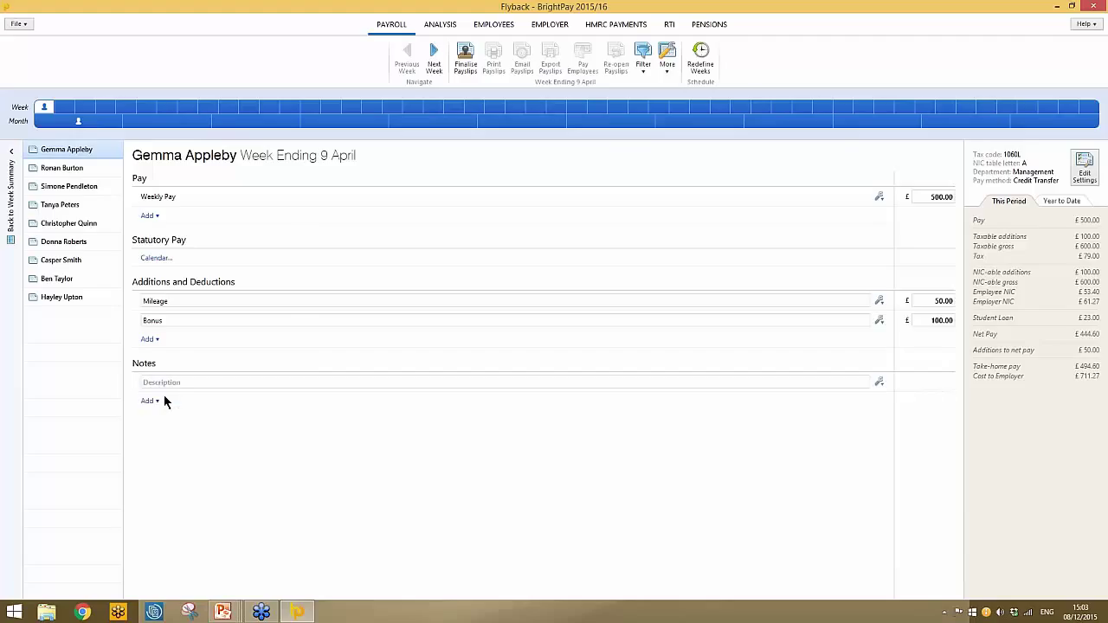
pyautogui.click(146, 383)
pyautogui.write('Test note')
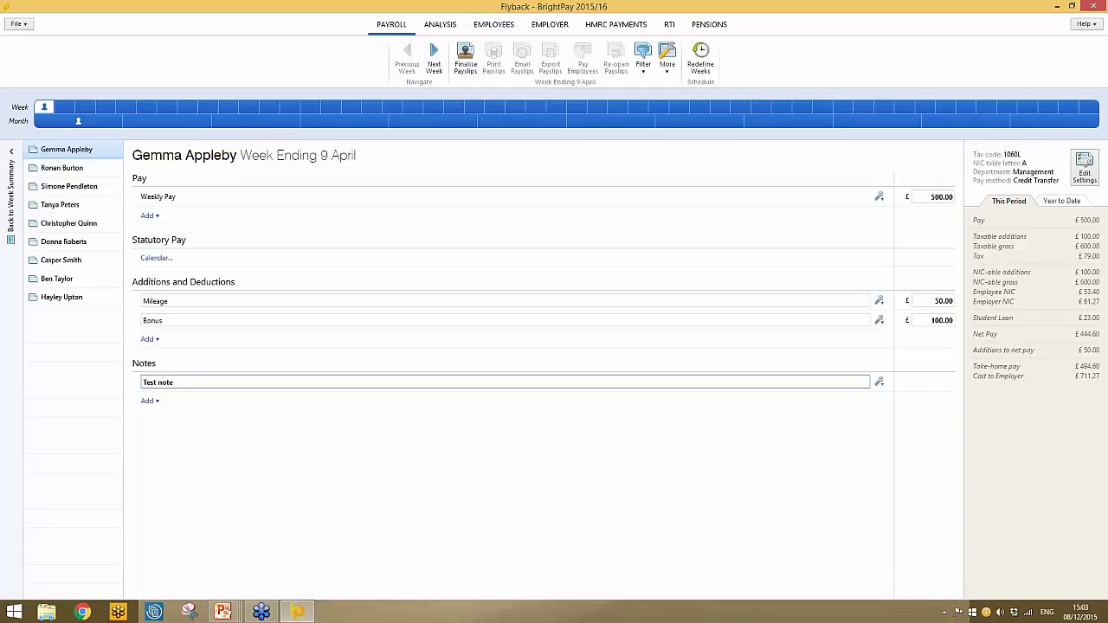
pyautogui.click(148, 401)
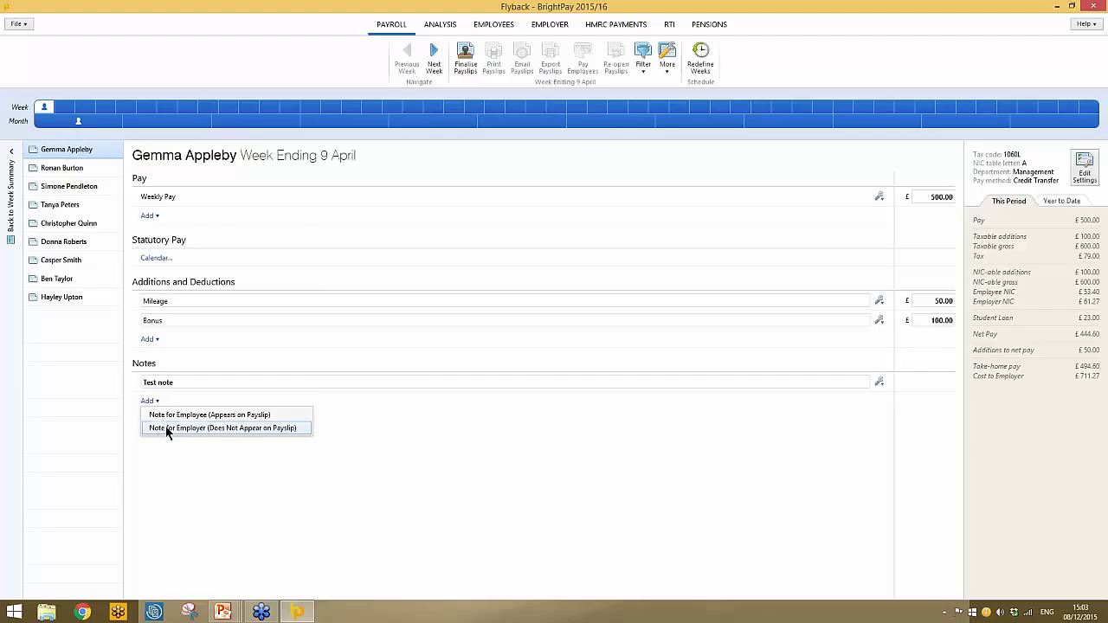
pyautogui.click(446, 516)
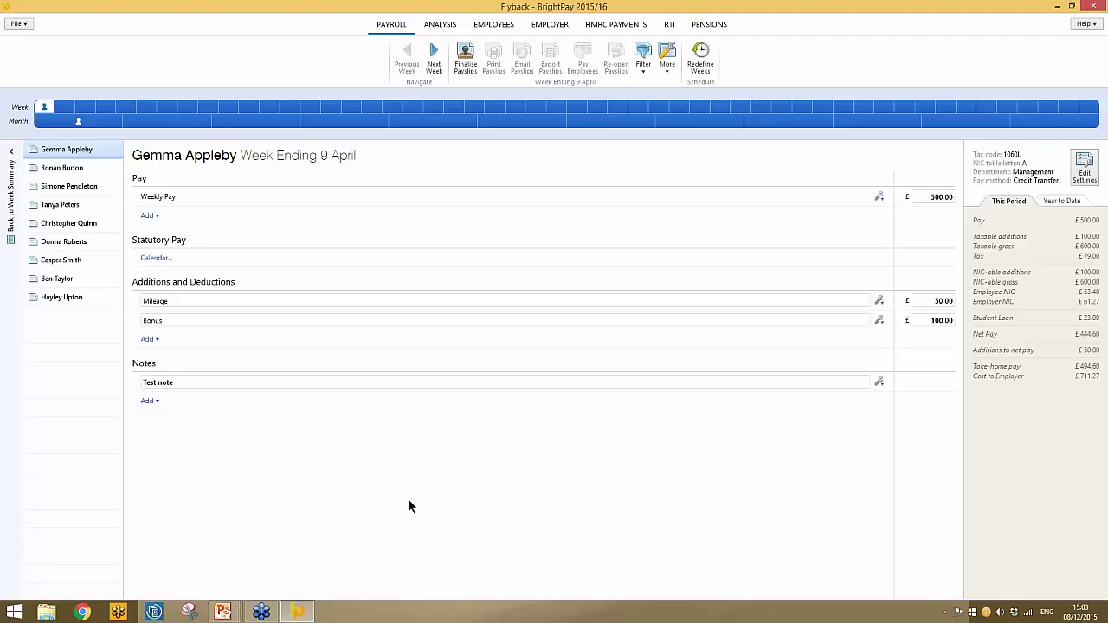
pyautogui.click(72, 173)
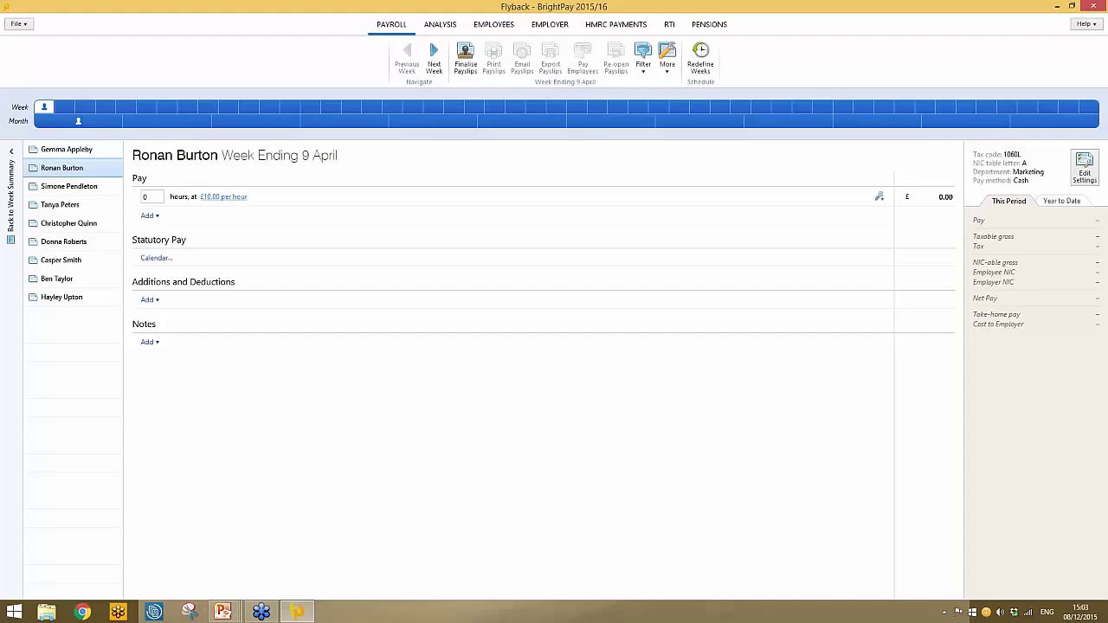
# Change the second employee's standard hours to 20 at £10.00 per hour
pyautogui.click(157, 197)
pyautogui.write('20')
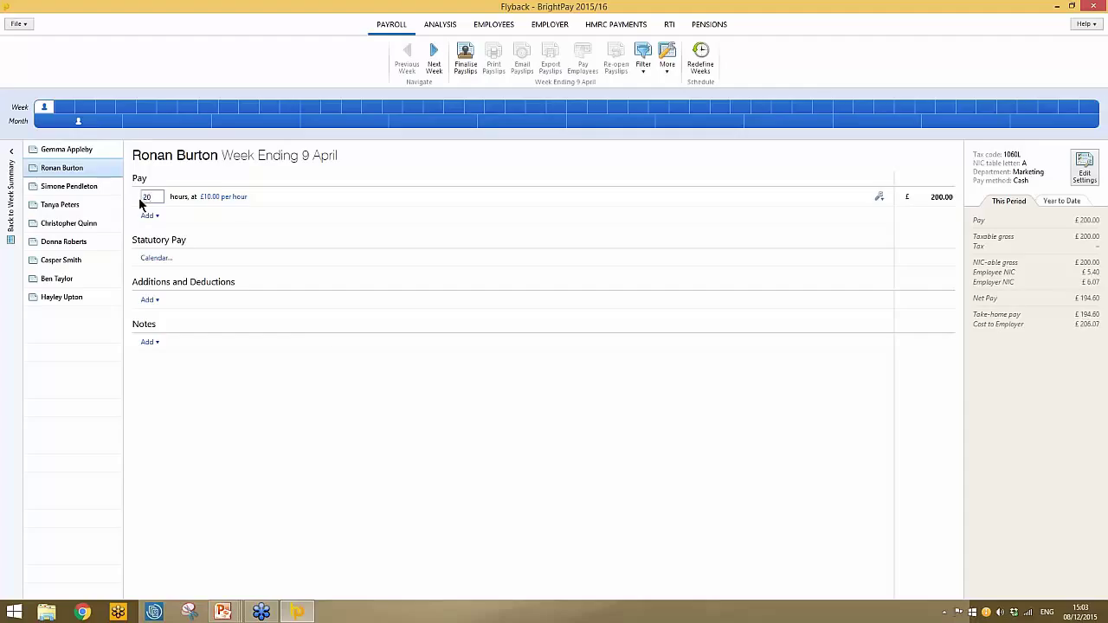
pyautogui.click(328, 356)
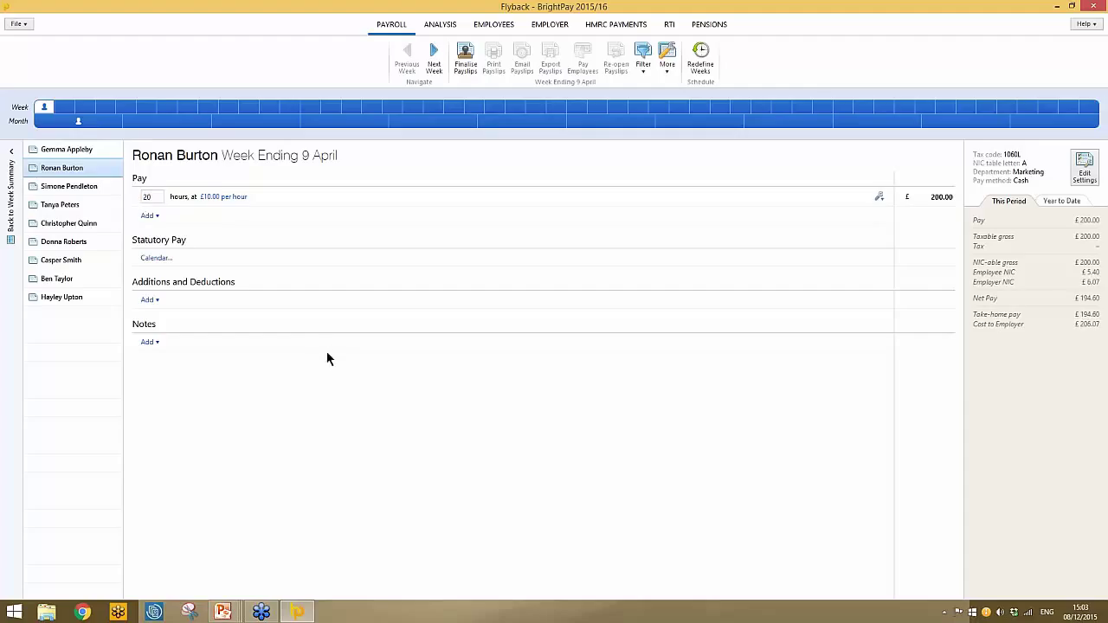
# Add a second pay line of 10 hours at Sunday Rate £20.00 per hour
pyautogui.click(152, 215)
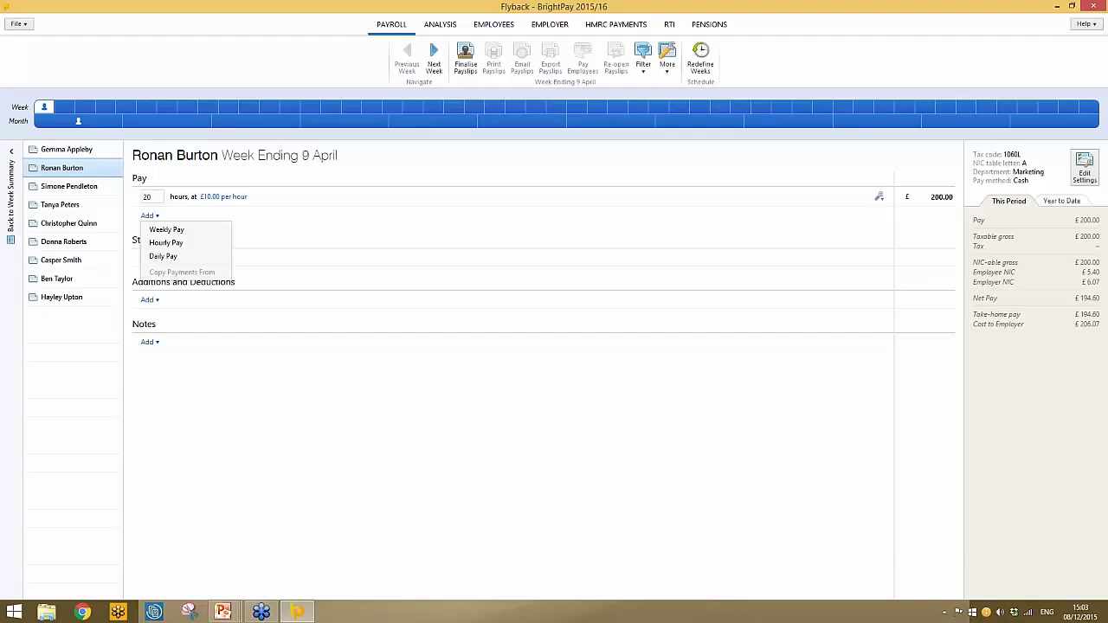
pyautogui.click(164, 243)
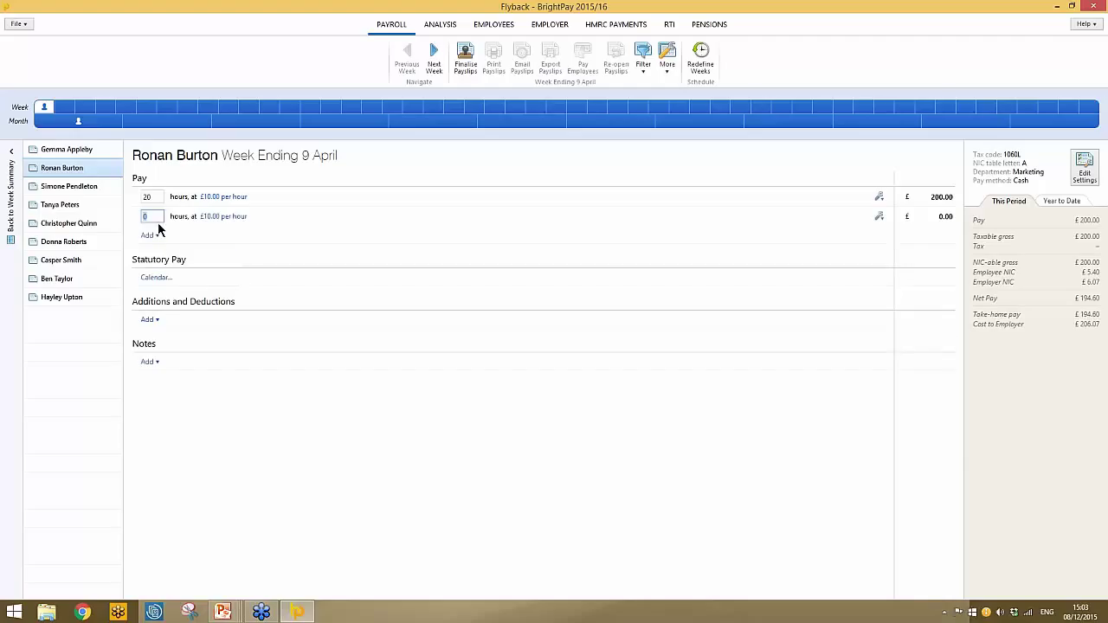
pyautogui.write('10')
pyautogui.click(409, 251)
pyautogui.click(232, 218)
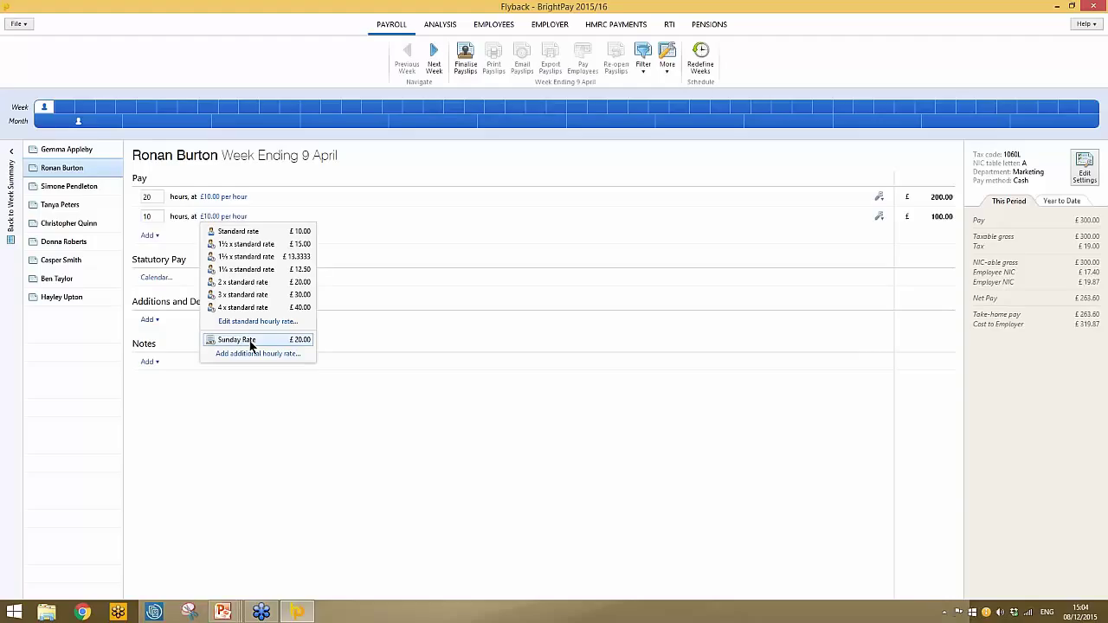
pyautogui.click(251, 345)
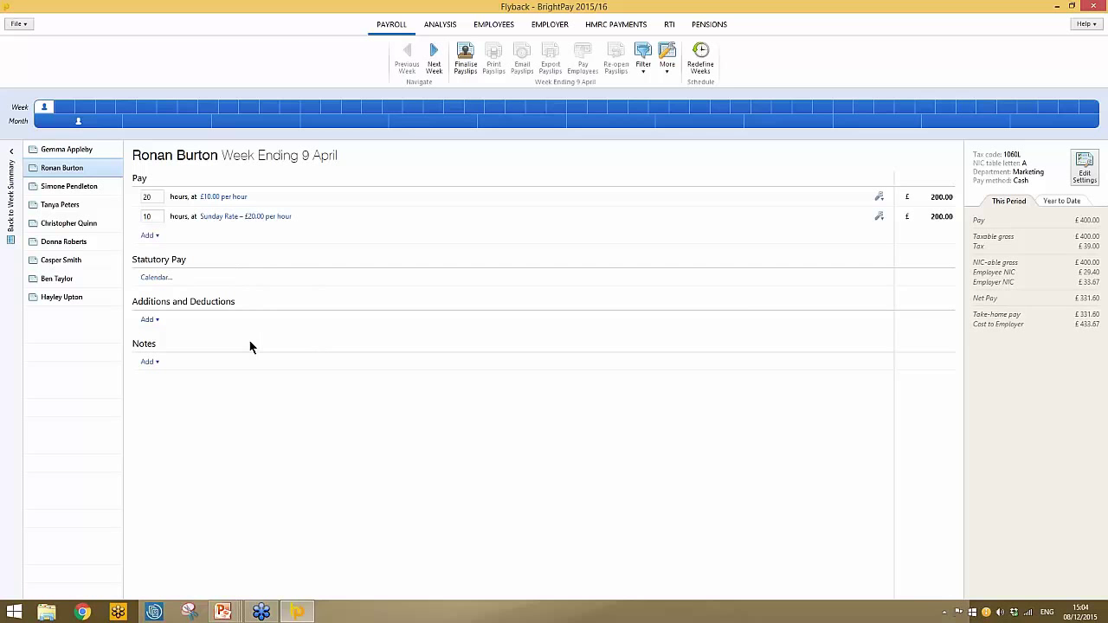
pyautogui.click(1085, 170)
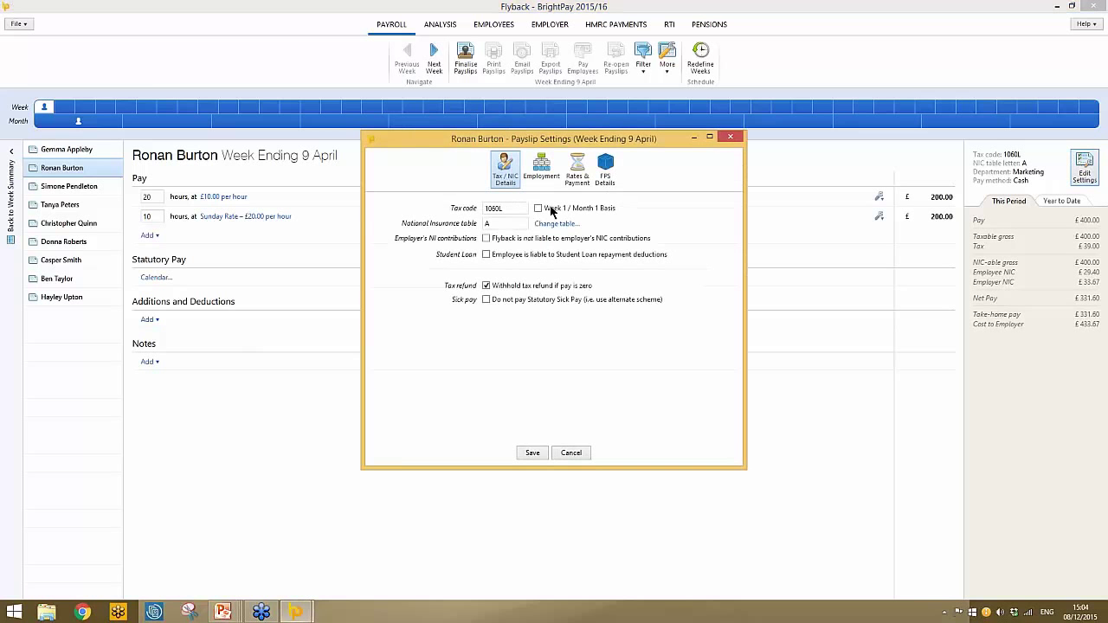
# Add Sales as a second department for the employee, split 50/50 with Marketing
pyautogui.click(545, 177)
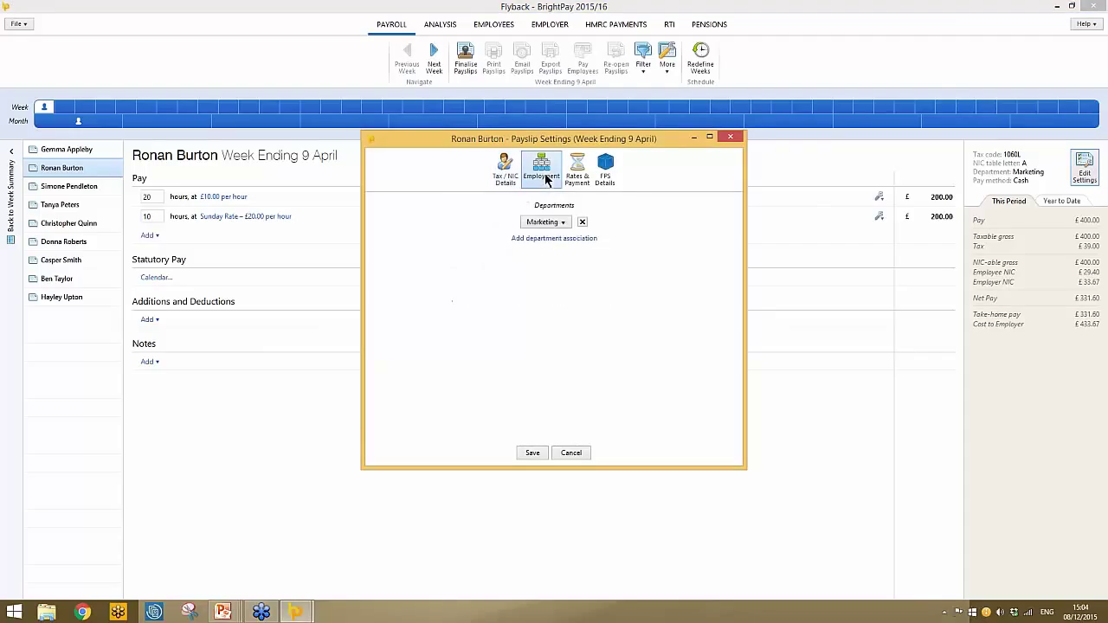
pyautogui.click(502, 239)
pyautogui.click(477, 251)
pyautogui.click(475, 320)
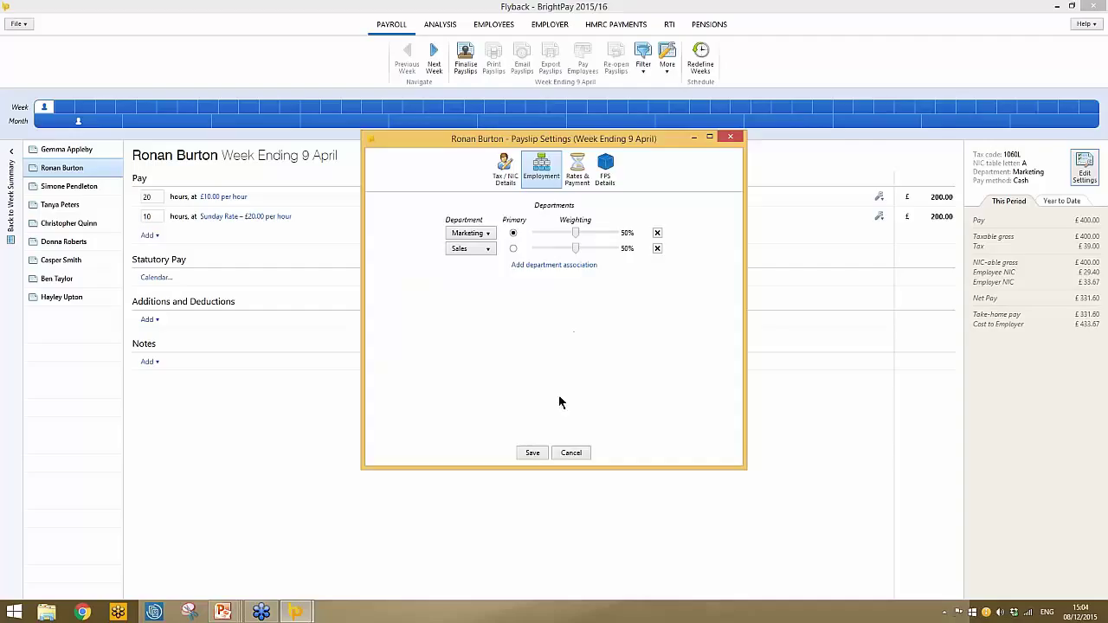
pyautogui.click(532, 453)
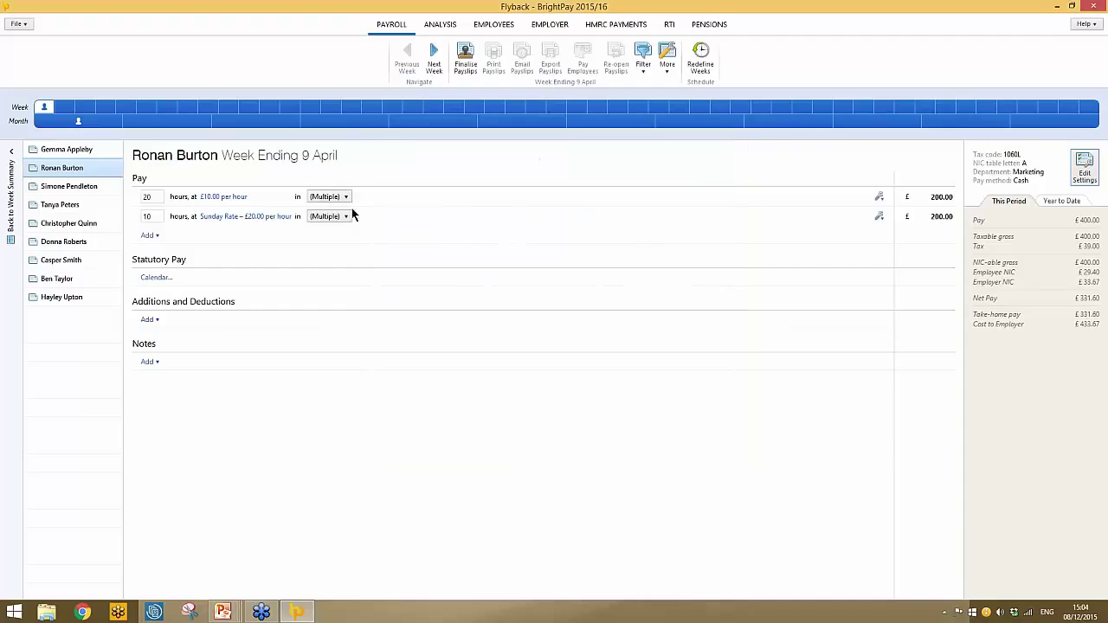
# Assign the 20 standard hours to Marketing and the 10 Sunday Rate hours to Sales
pyautogui.click(345, 198)
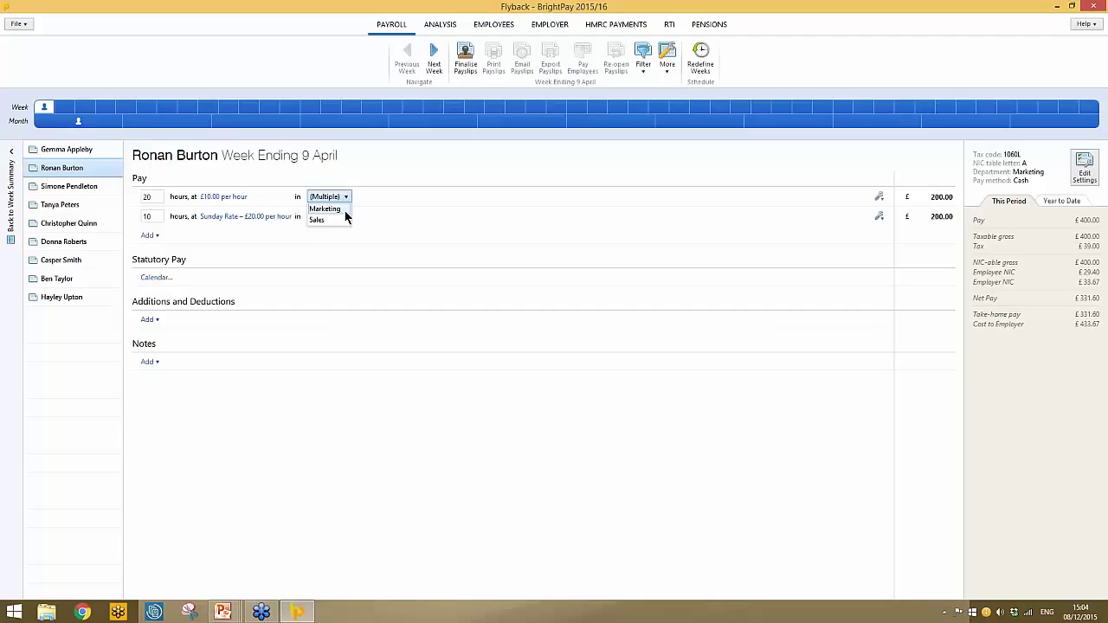
pyautogui.click(344, 211)
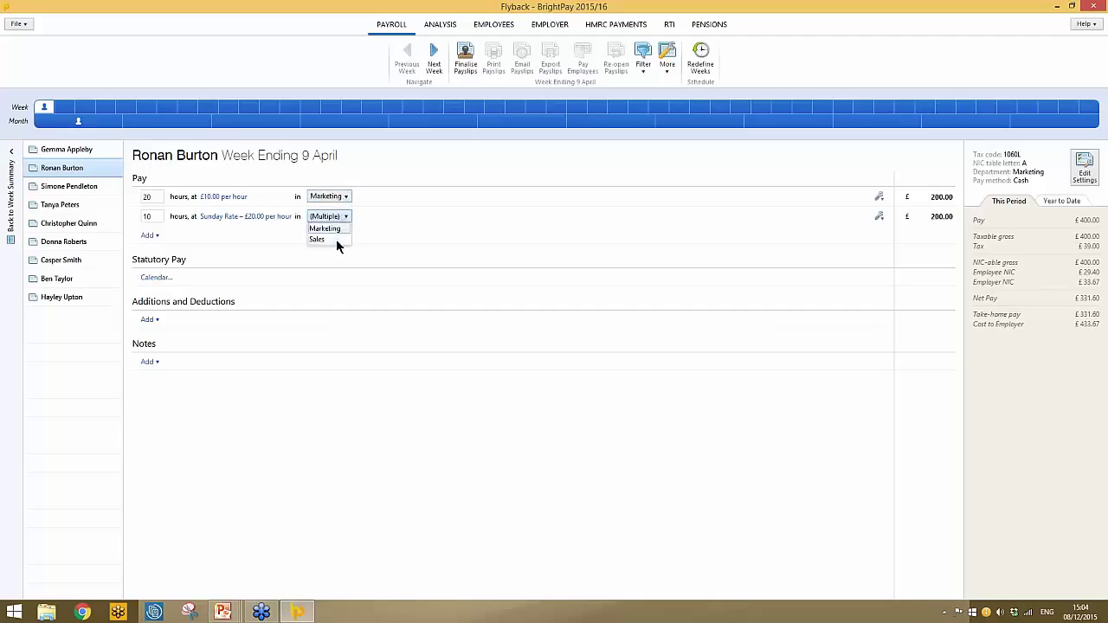
pyautogui.click(336, 241)
pyautogui.click(68, 187)
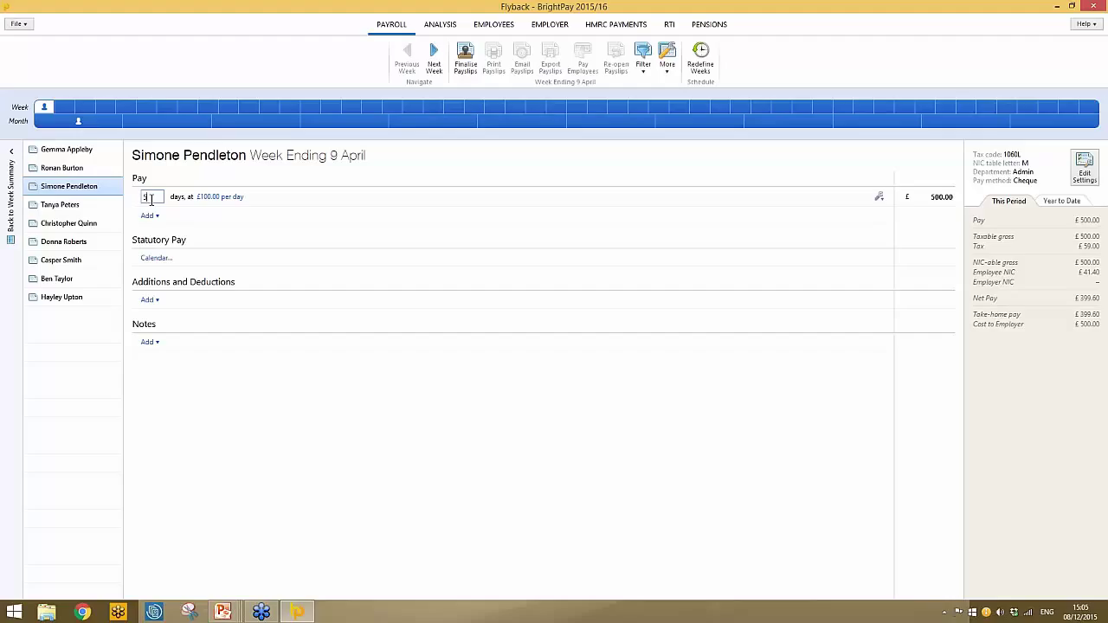
pyautogui.click(152, 199)
pyautogui.write('4')
pyautogui.click(318, 310)
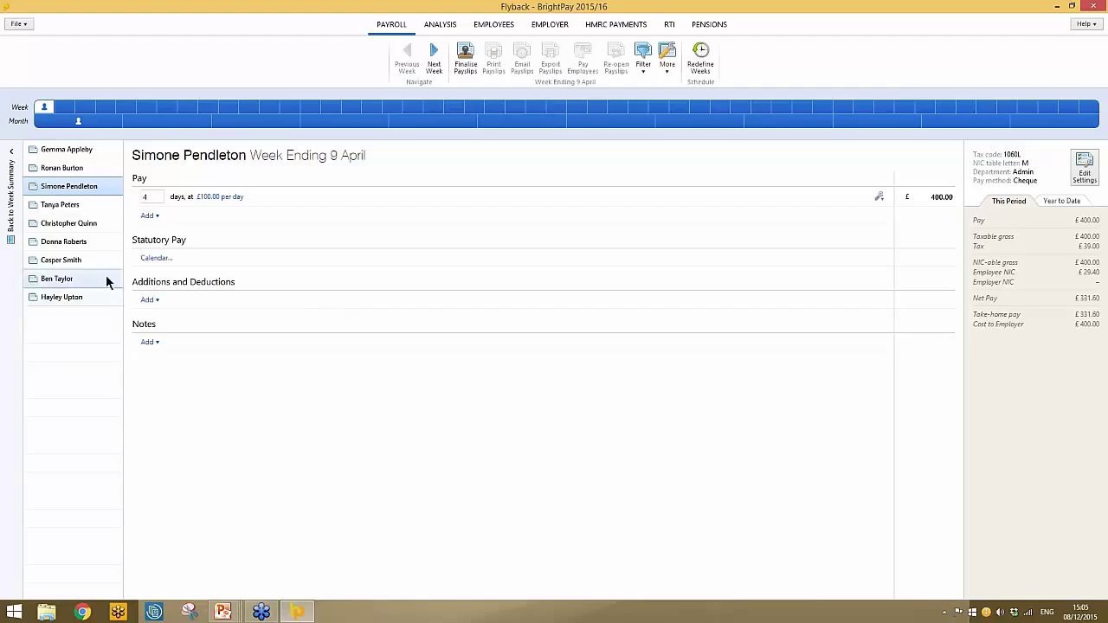
pyautogui.click(70, 206)
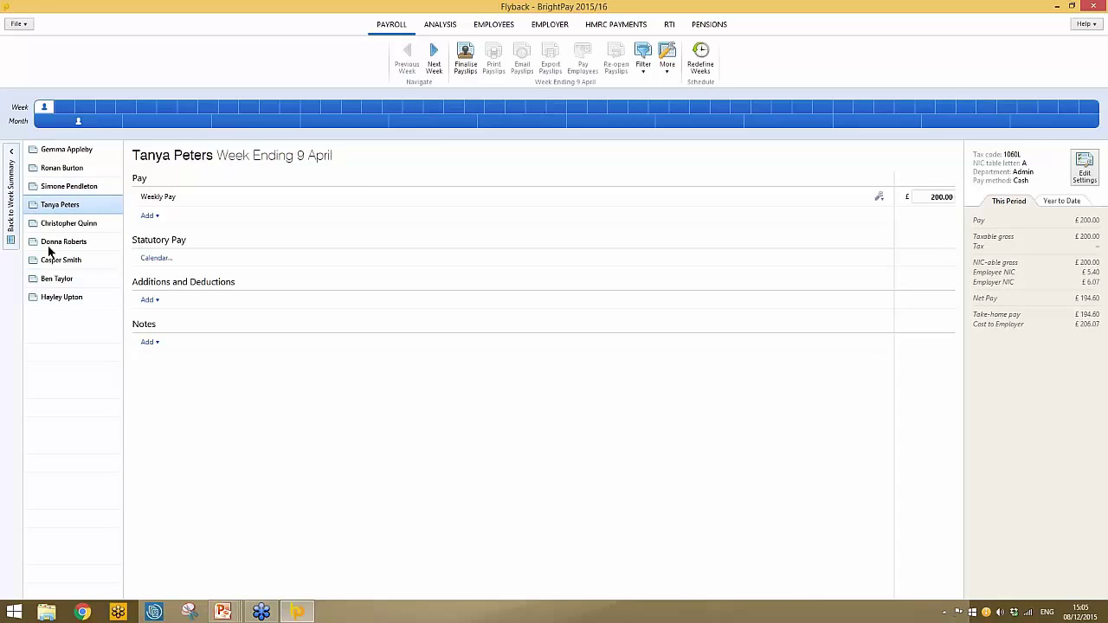
pyautogui.click(13, 214)
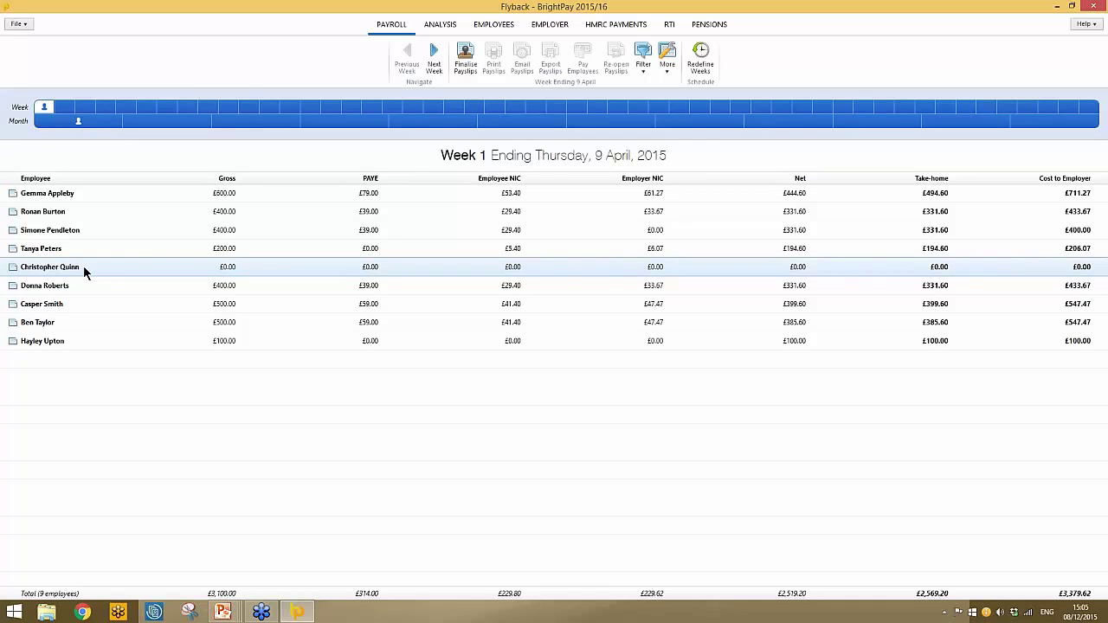
# Open Finalise Payslips for week ending 9 April with all nine employees ticked
pyautogui.click(465, 62)
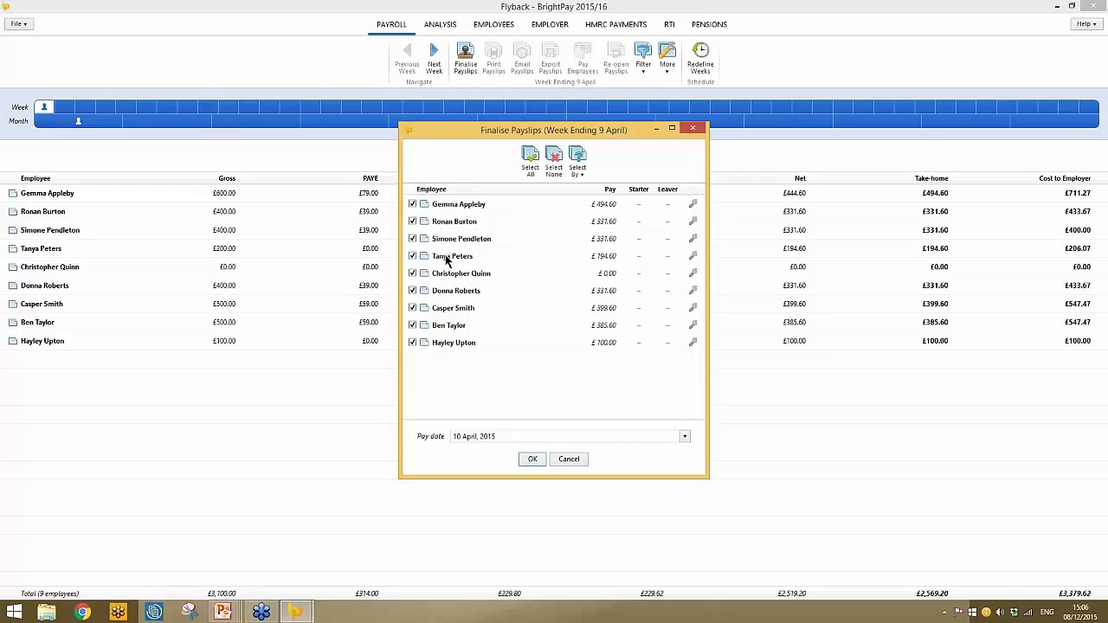
pyautogui.click(412, 326)
pyautogui.click(414, 343)
pyautogui.click(533, 461)
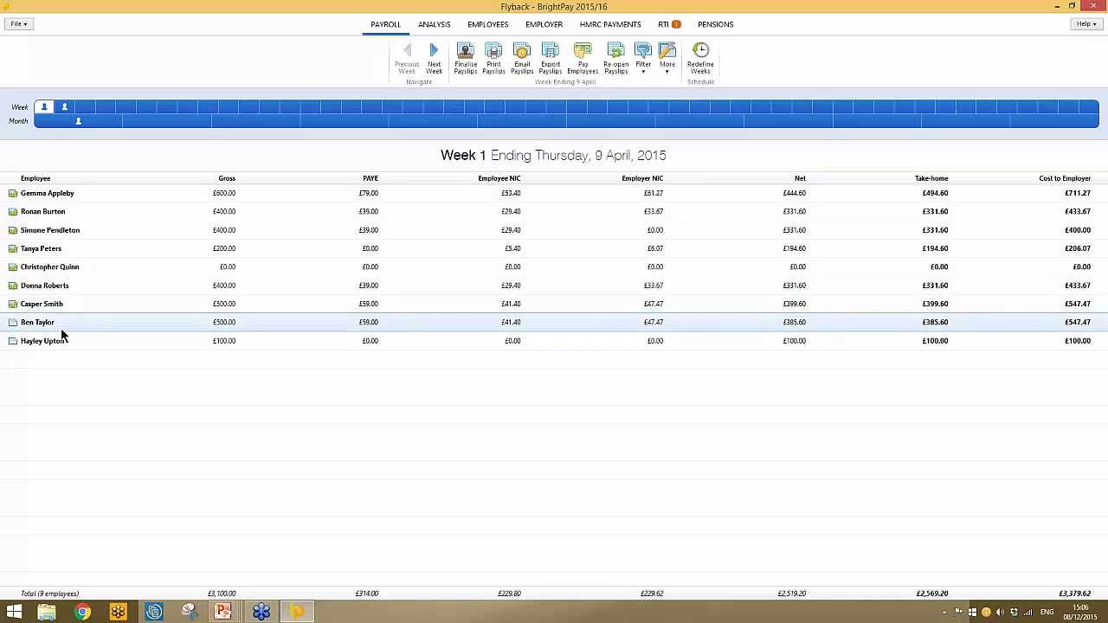
pyautogui.click(13, 332)
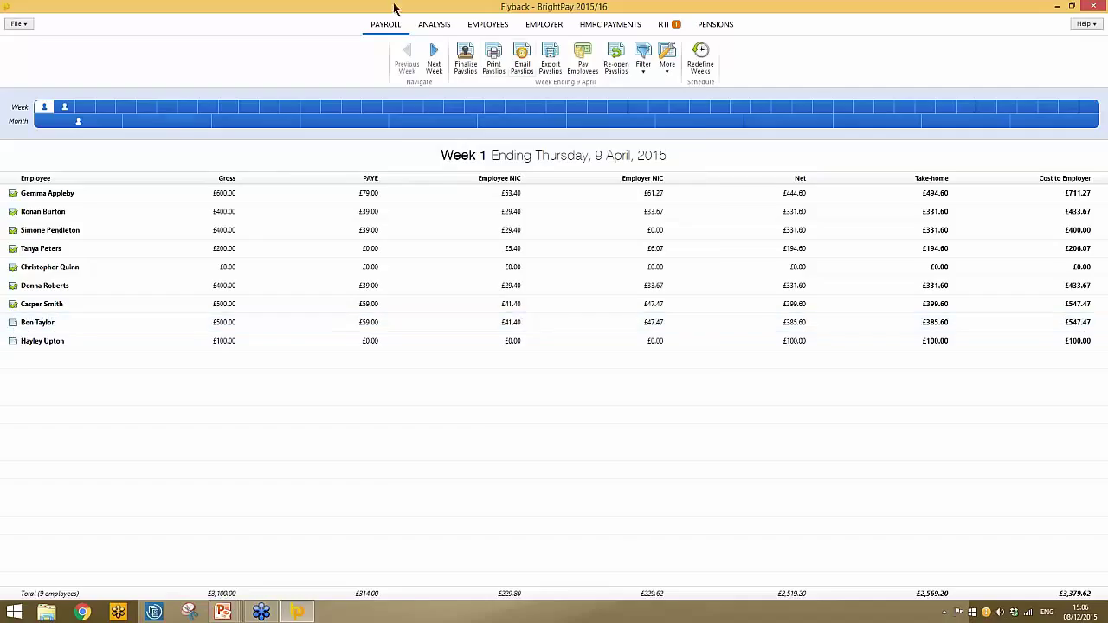
pyautogui.click(465, 60)
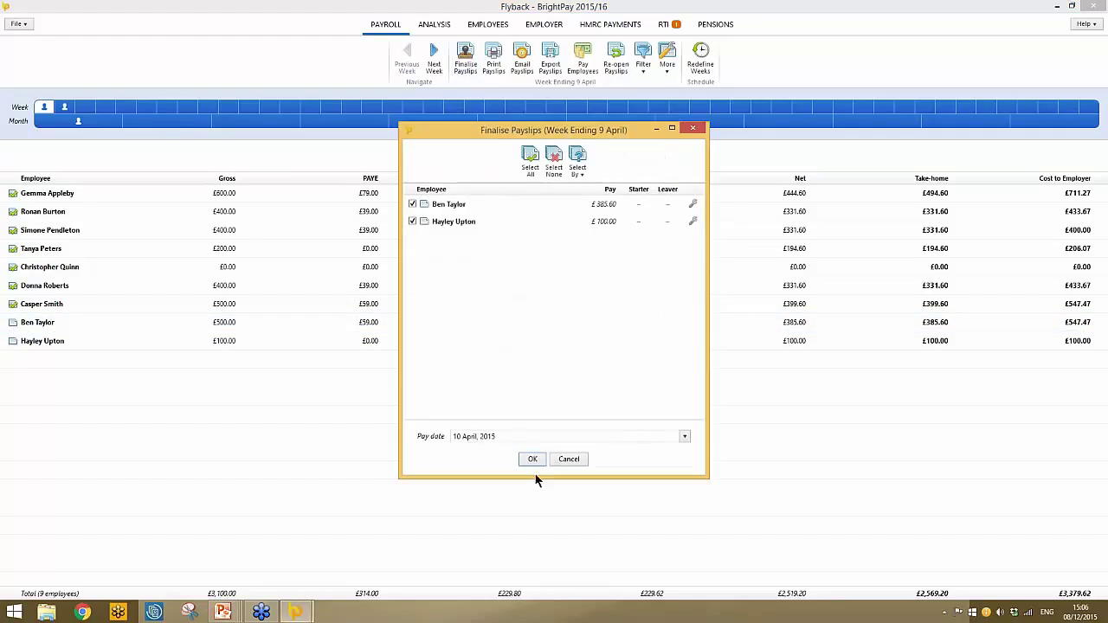
pyautogui.click(464, 436)
pyautogui.click(463, 436)
pyautogui.write('9')
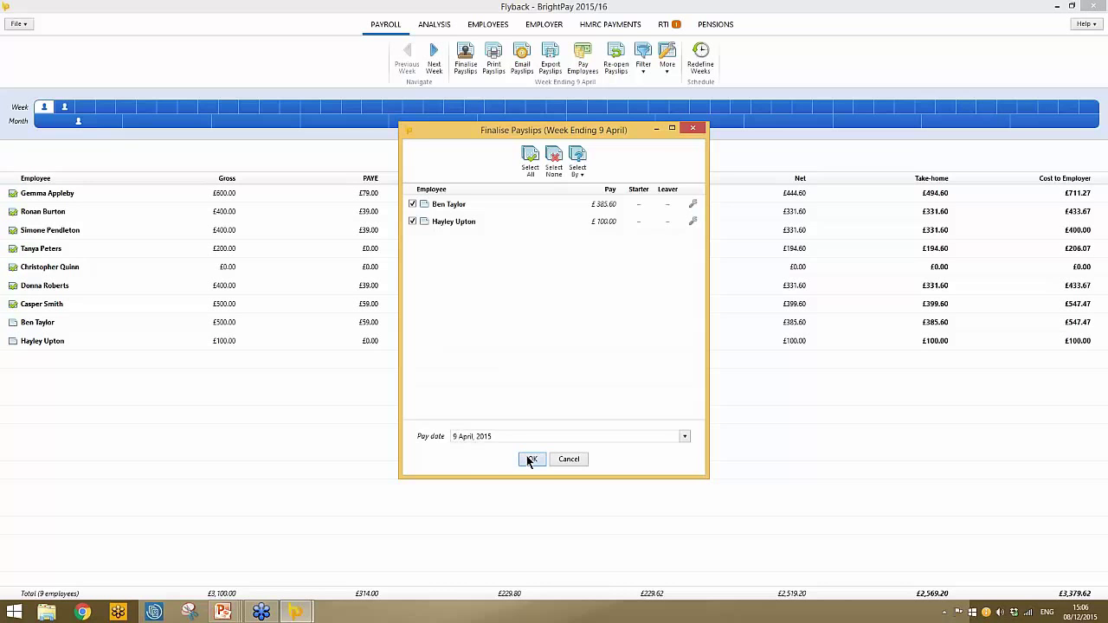
pyautogui.click(531, 460)
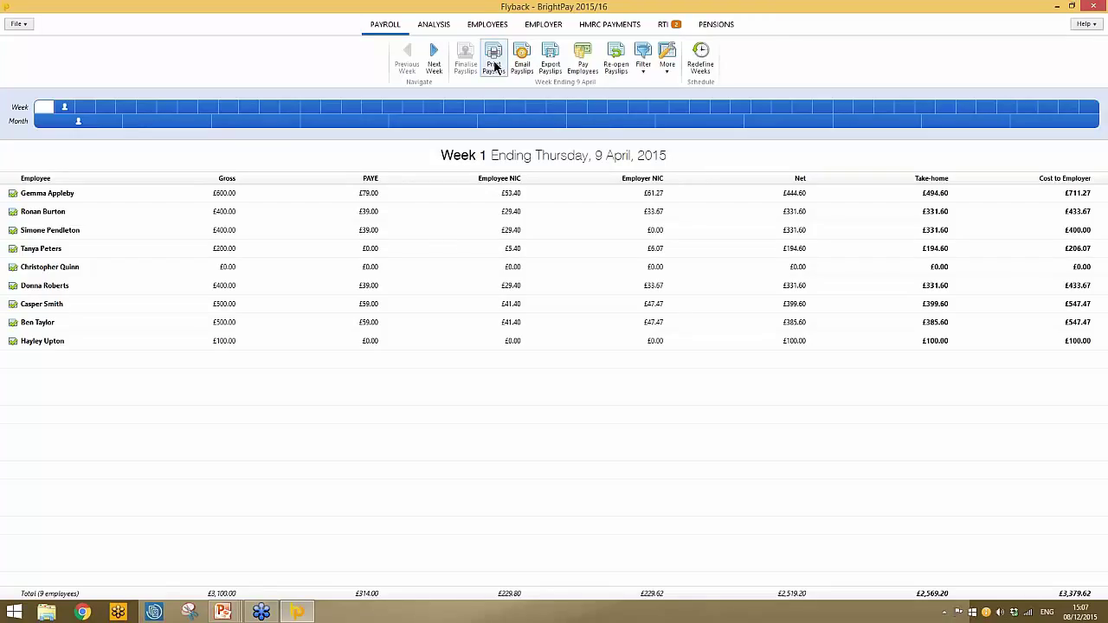
# Open Print Payslips for week ending 9 April and list the available payslip layouts
pyautogui.click(494, 67)
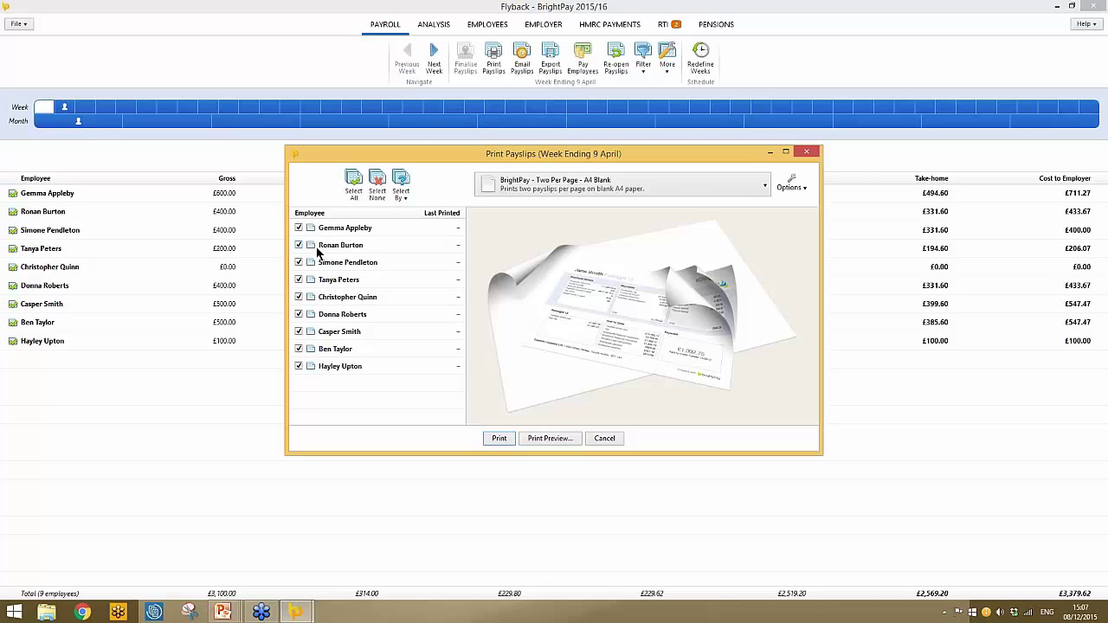
pyautogui.click(760, 187)
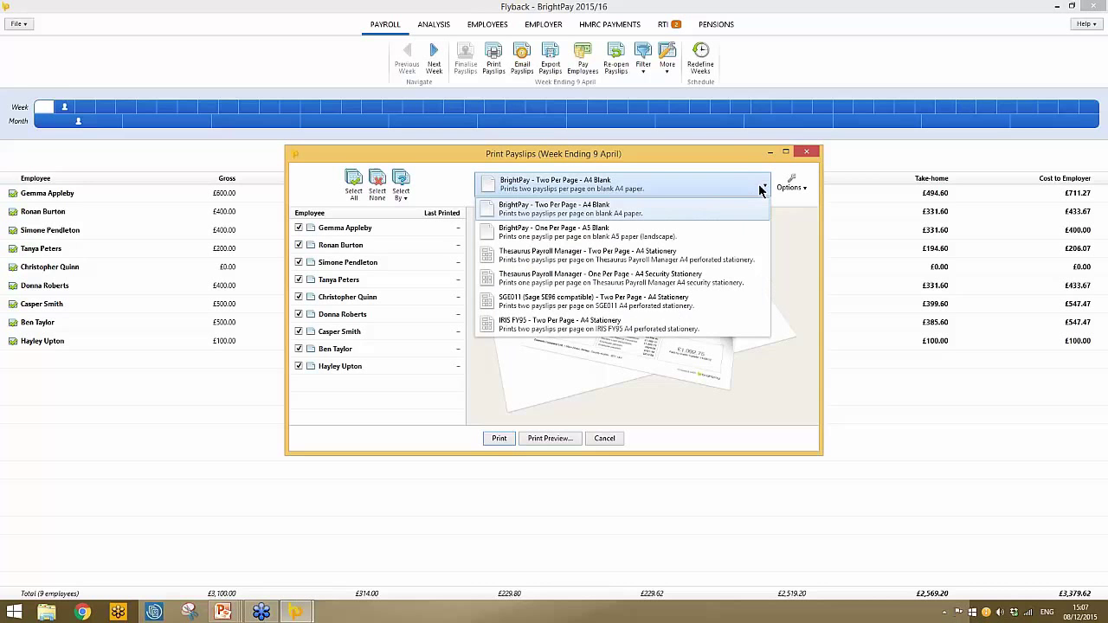
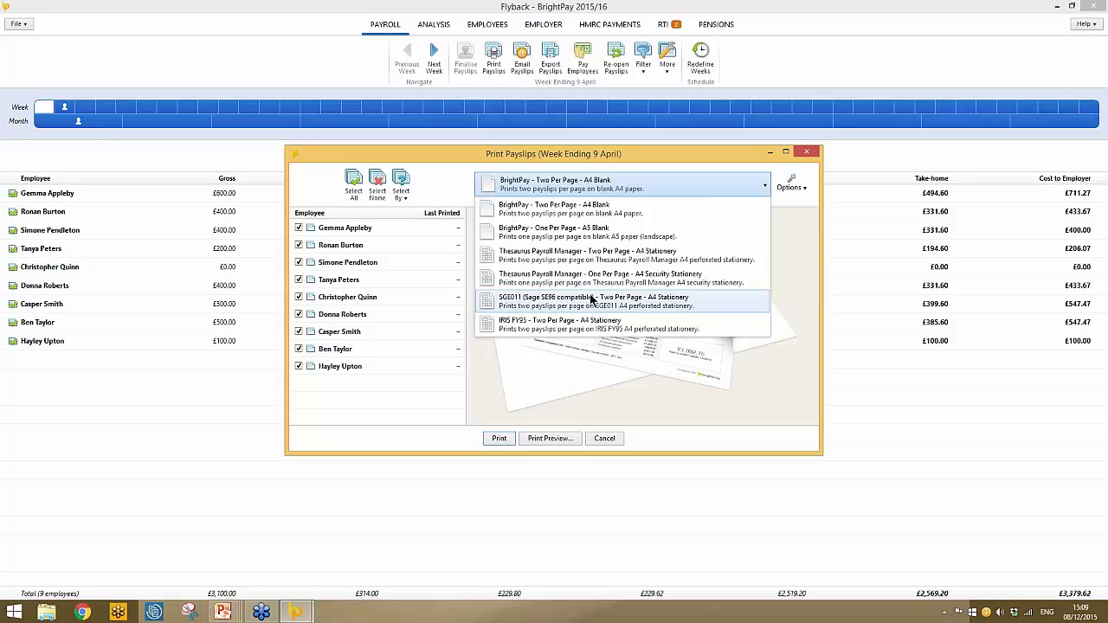
# Keep the Two Per Page - A4 Blank payslip layout and show the employer address
pyautogui.click(597, 209)
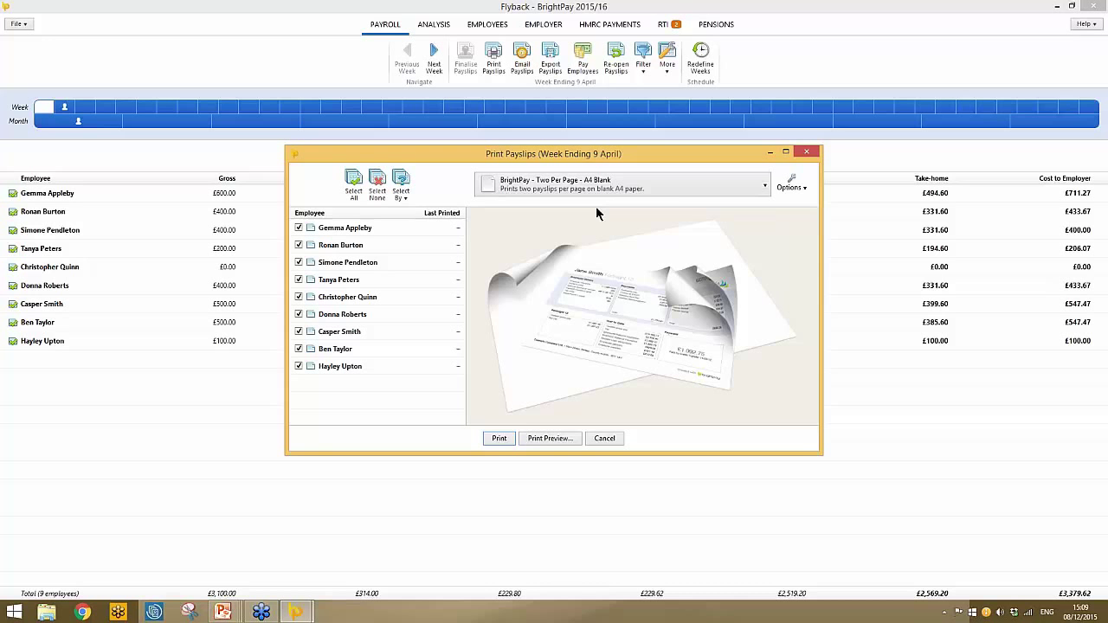
pyautogui.click(790, 187)
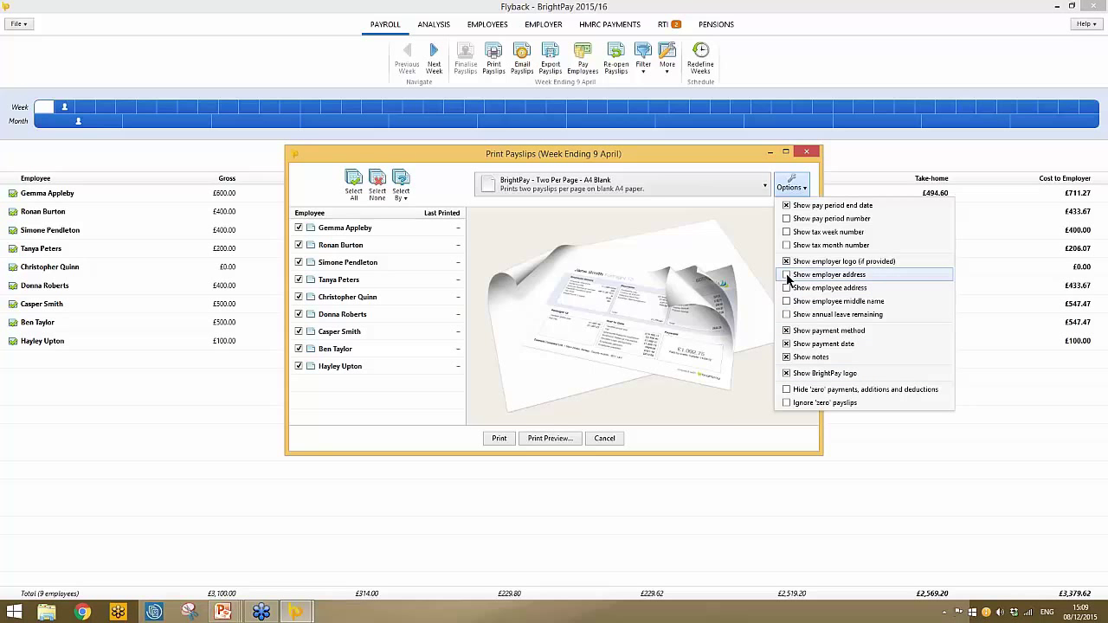
pyautogui.click(787, 276)
pyautogui.click(798, 187)
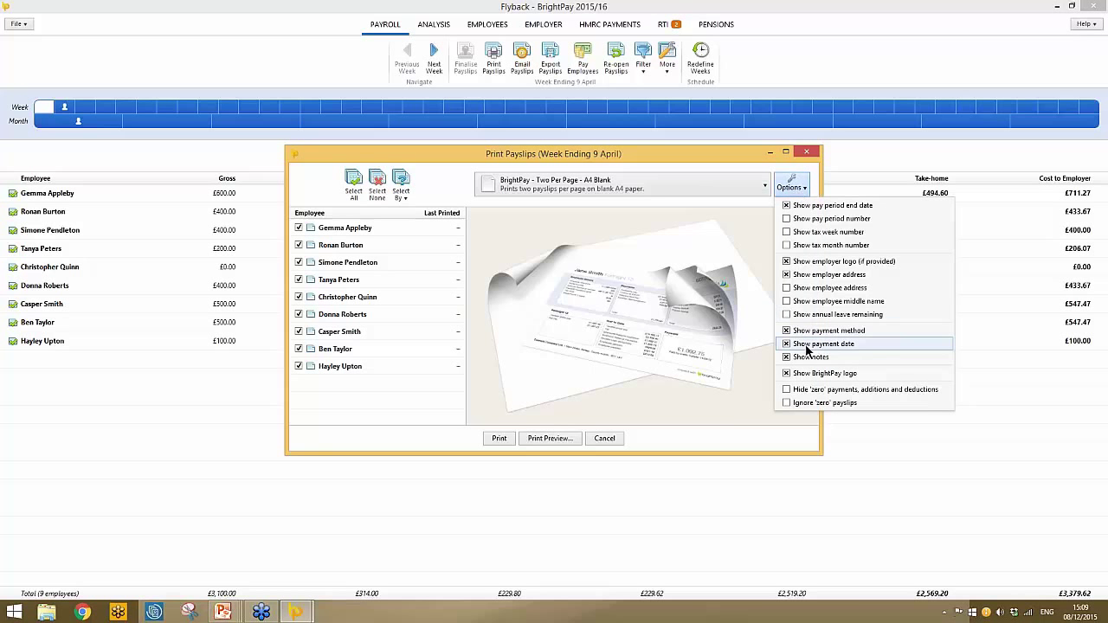
pyautogui.click(788, 333)
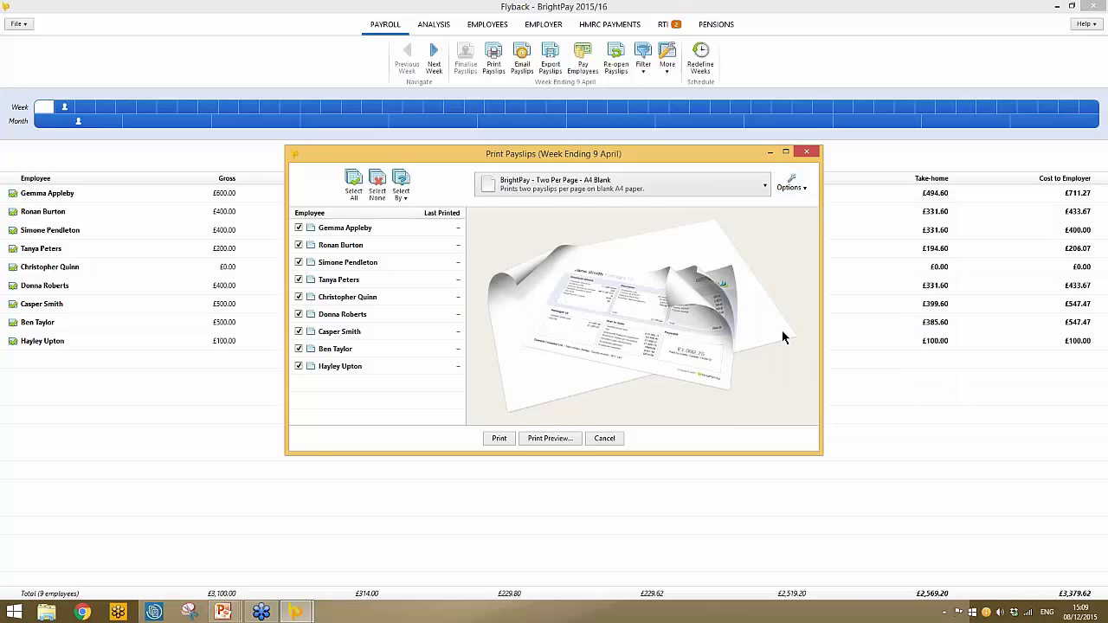
# Preview the week 1 payslips, review them, and close the preview
pyautogui.click(542, 436)
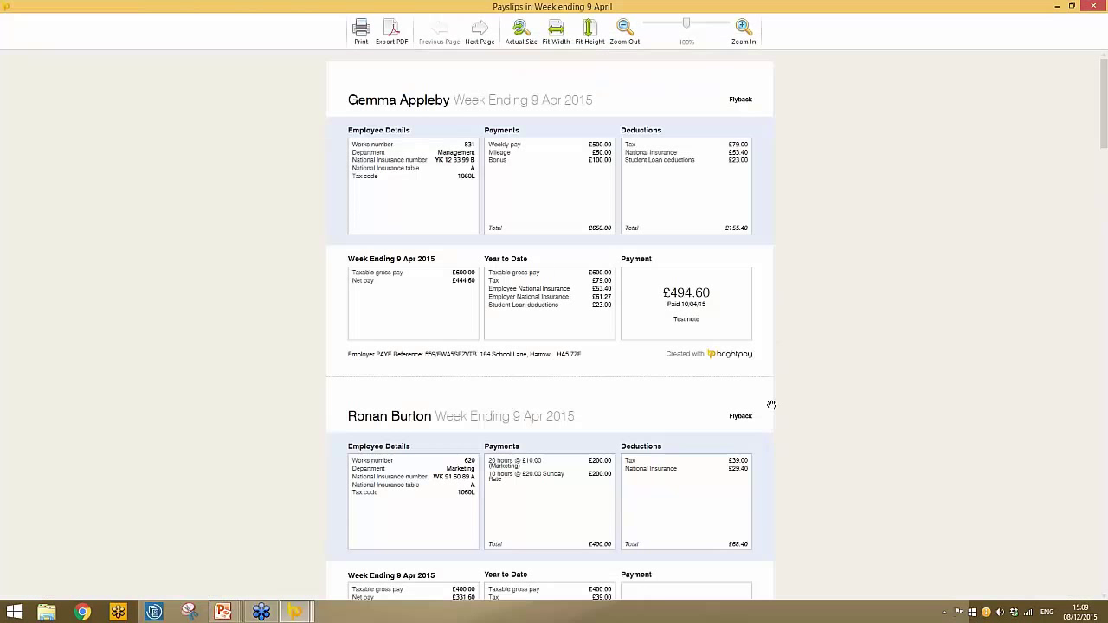
pyautogui.scroll(-1, 824, 312)
pyautogui.scroll(1, 823, 312)
pyautogui.scroll(-4, 824, 313)
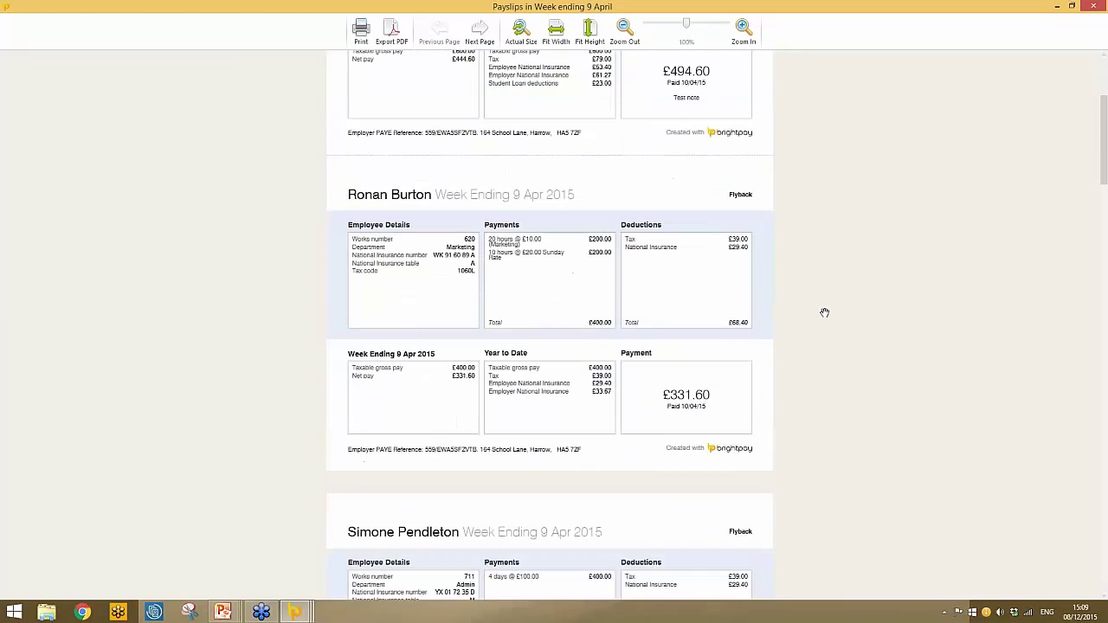
pyautogui.scroll(-4, 824, 313)
pyautogui.scroll(6, 824, 313)
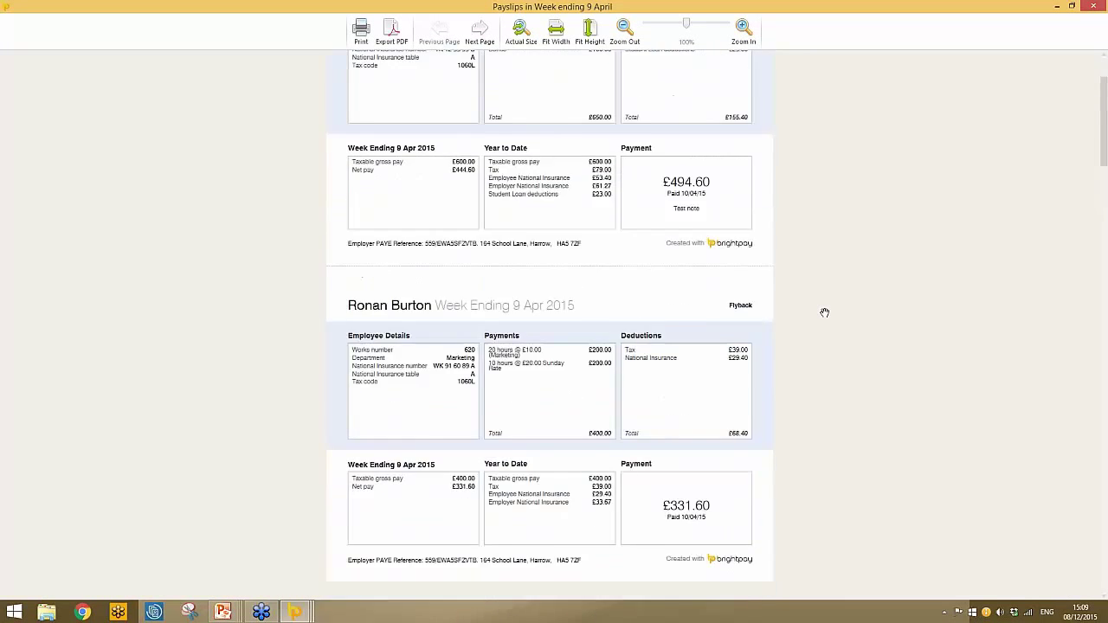
pyautogui.scroll(2, 824, 313)
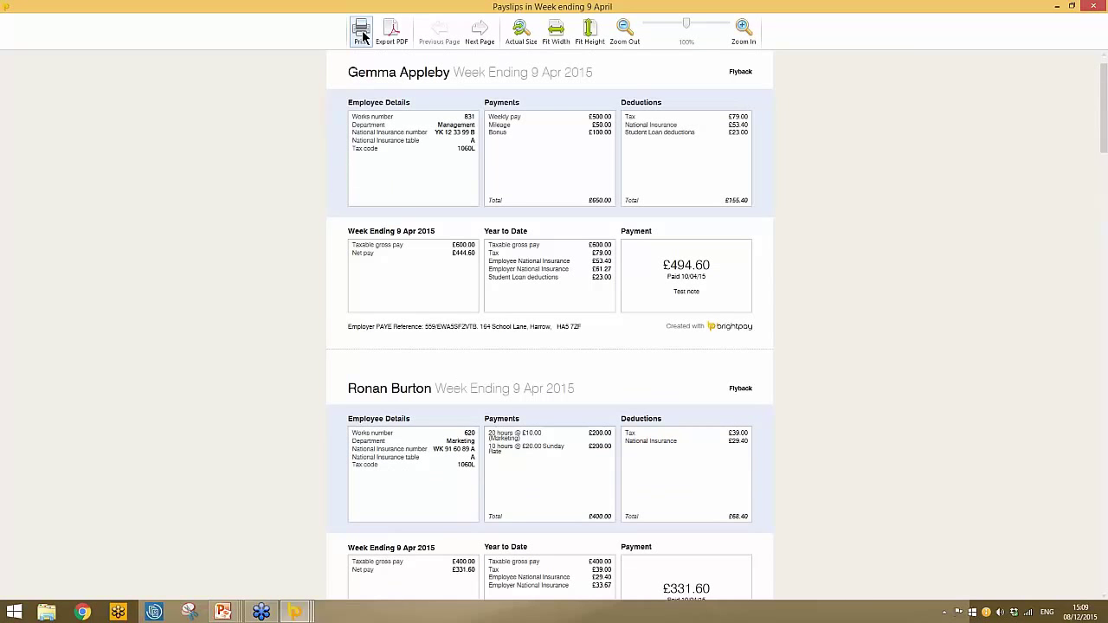
pyautogui.click(1092, 6)
# Send the week 1 payslip emails with the company reply-to e-mail address filled in
pyautogui.click(806, 152)
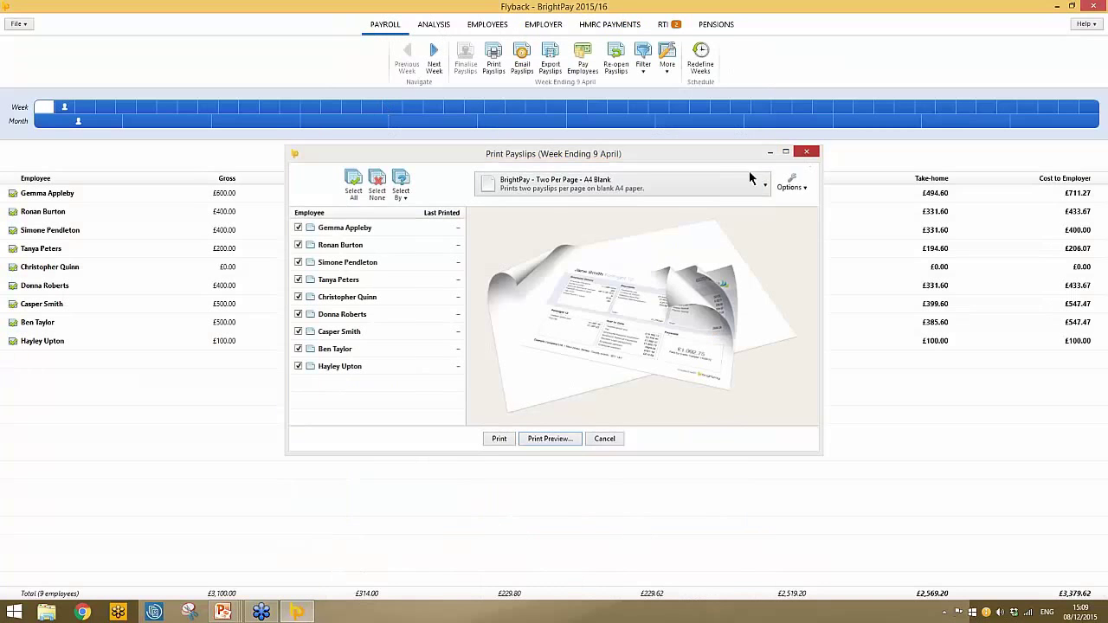
pyautogui.click(523, 67)
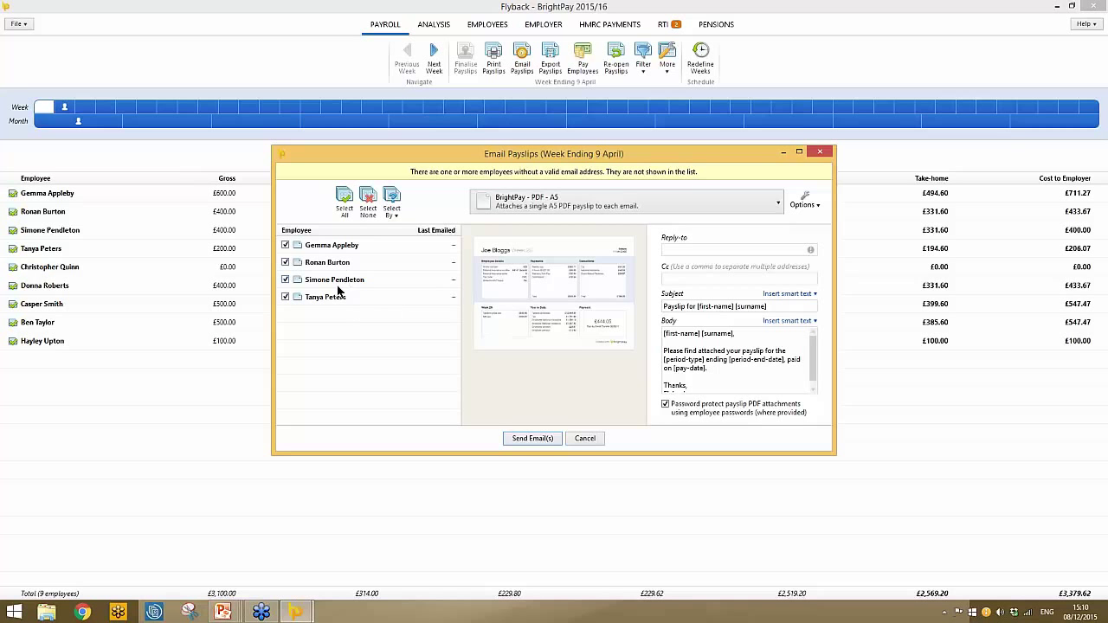
pyautogui.click(680, 251)
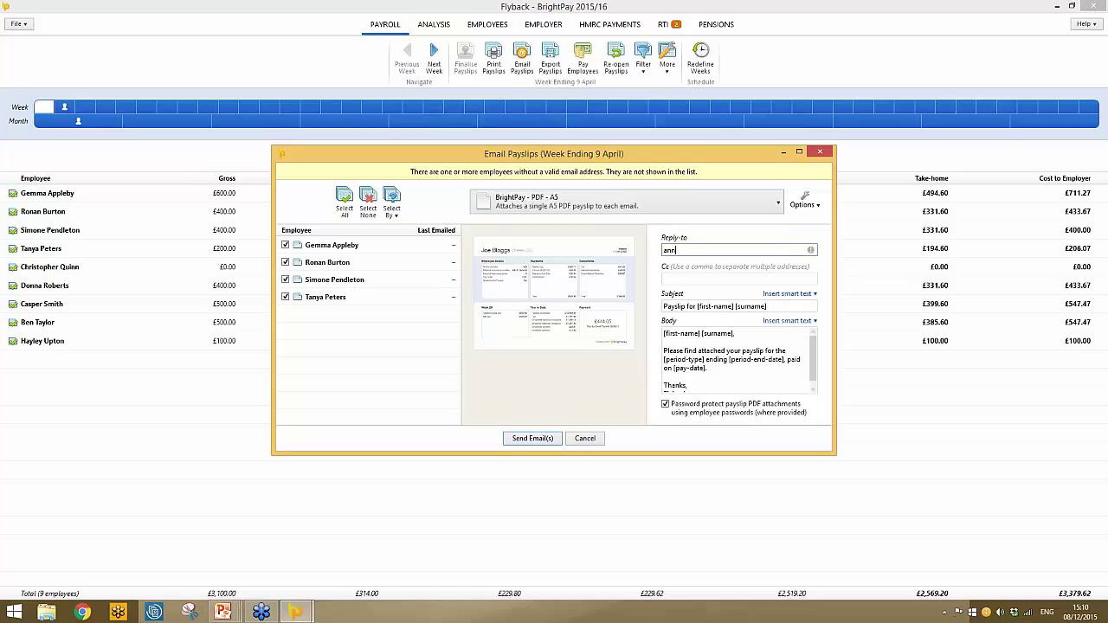
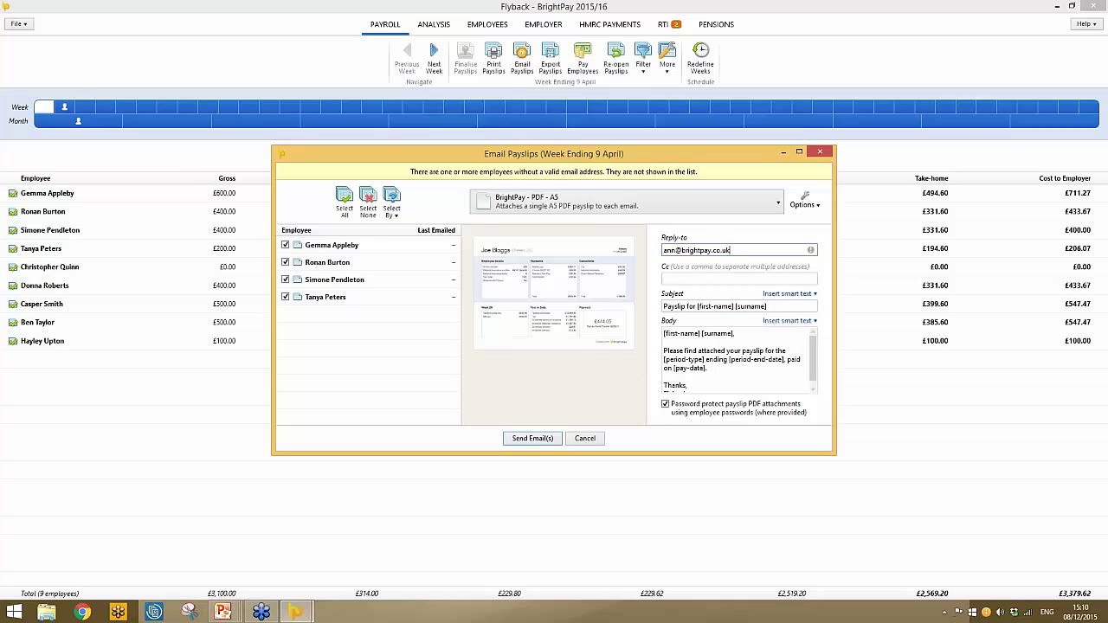
pyautogui.press('Tab')
pyautogui.click(531, 439)
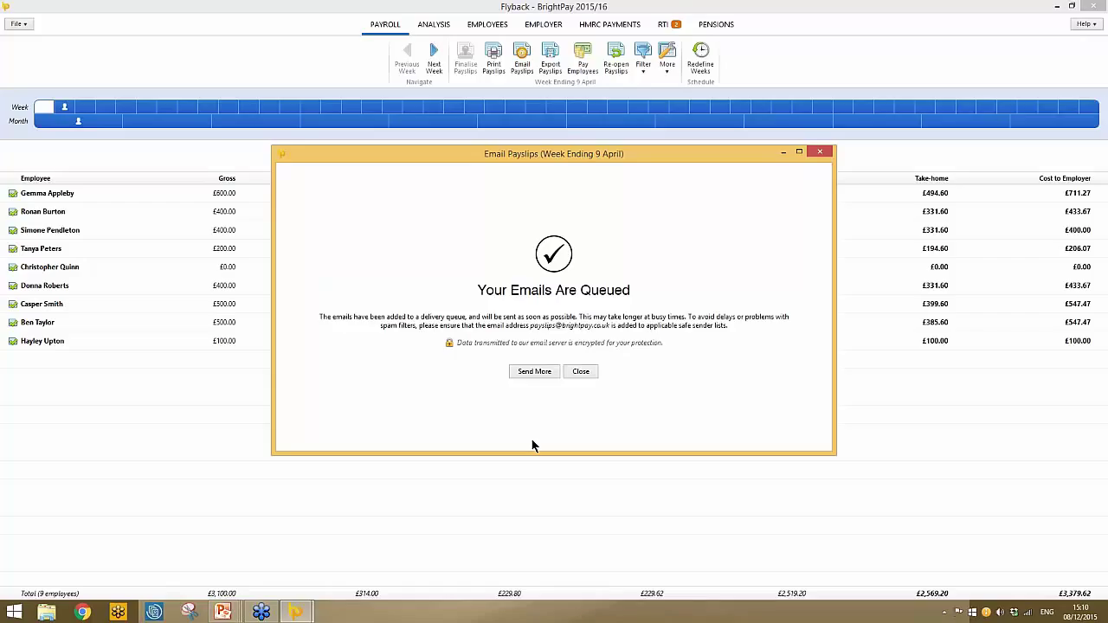
pyautogui.click(581, 374)
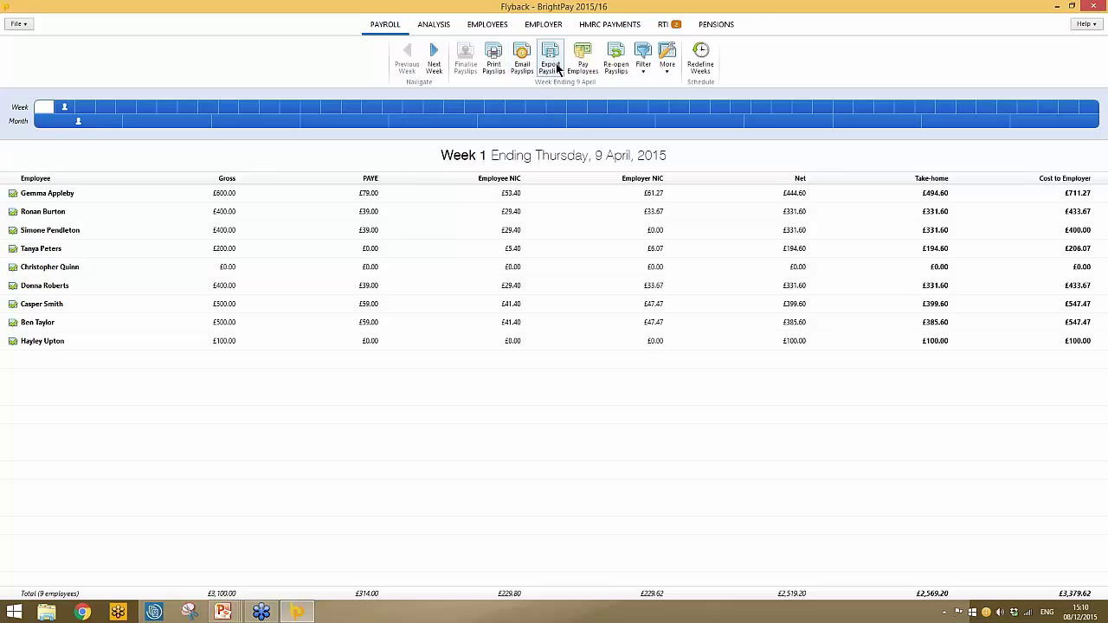
# Export each week 1 payslip as a separate PDF to the desktop export folder
pyautogui.click(551, 62)
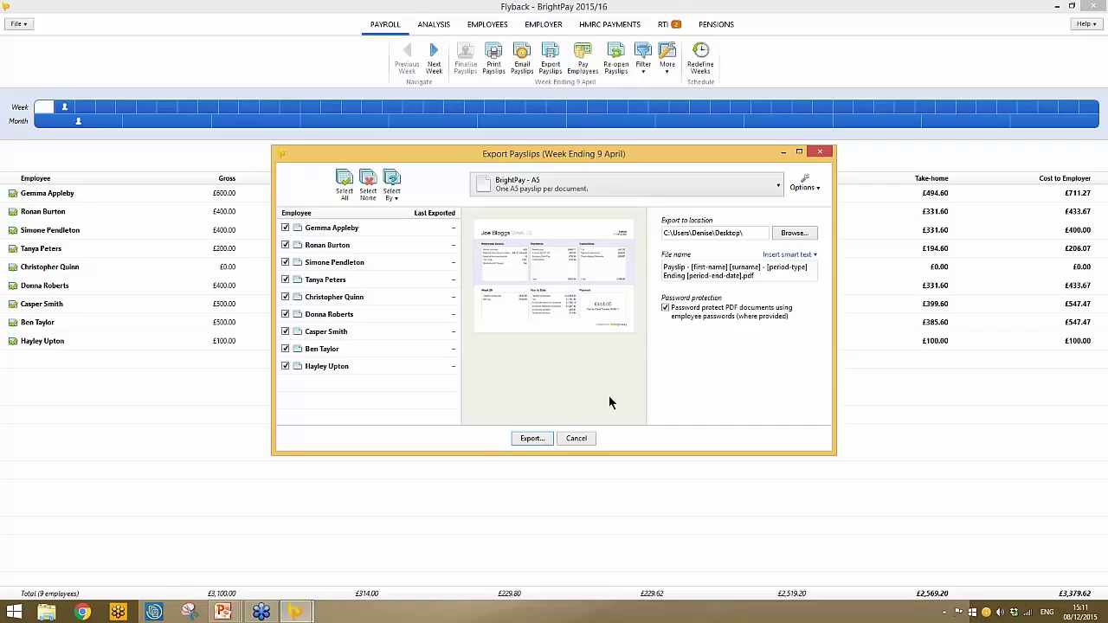
pyautogui.click(751, 233)
pyautogui.click(532, 439)
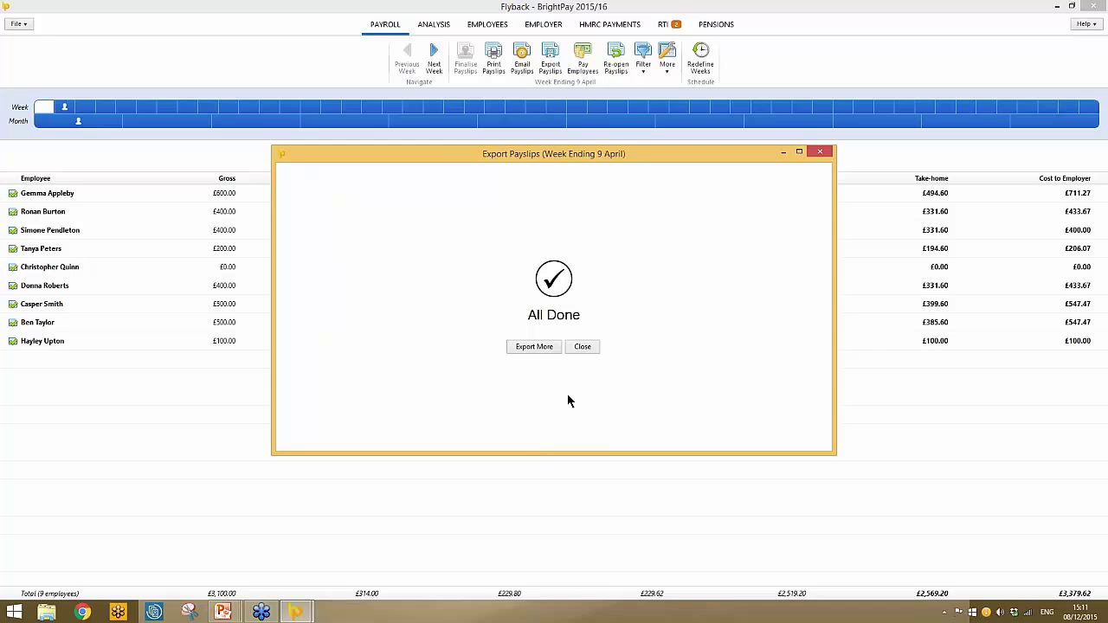
pyautogui.click(584, 347)
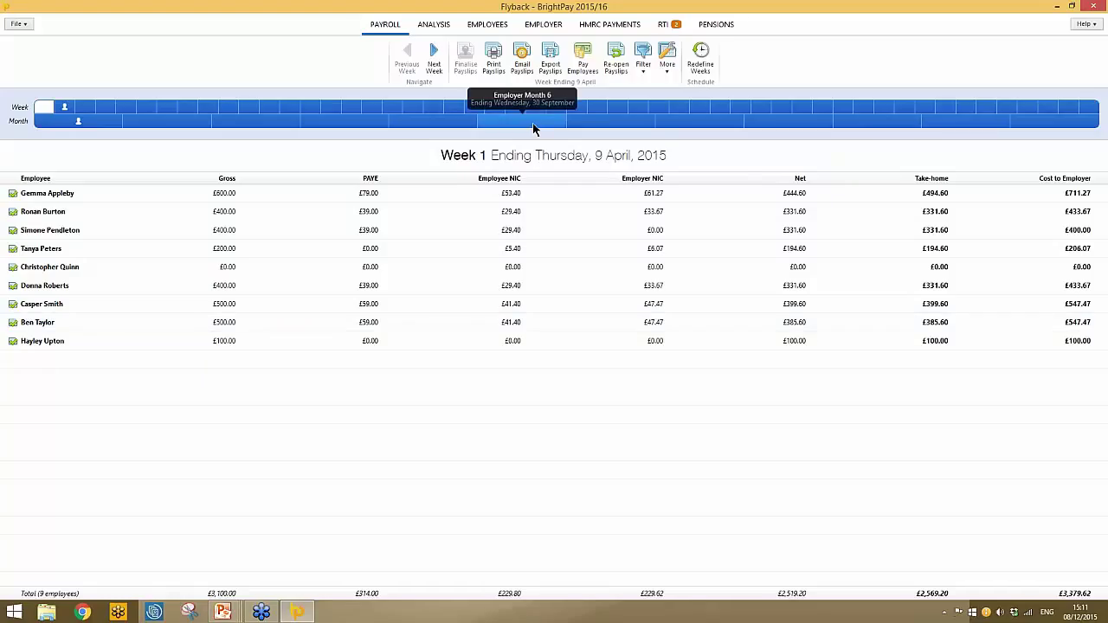
# Review the cheque and credit transfer payment lists, noting the transfer's empty sort code
pyautogui.click(585, 65)
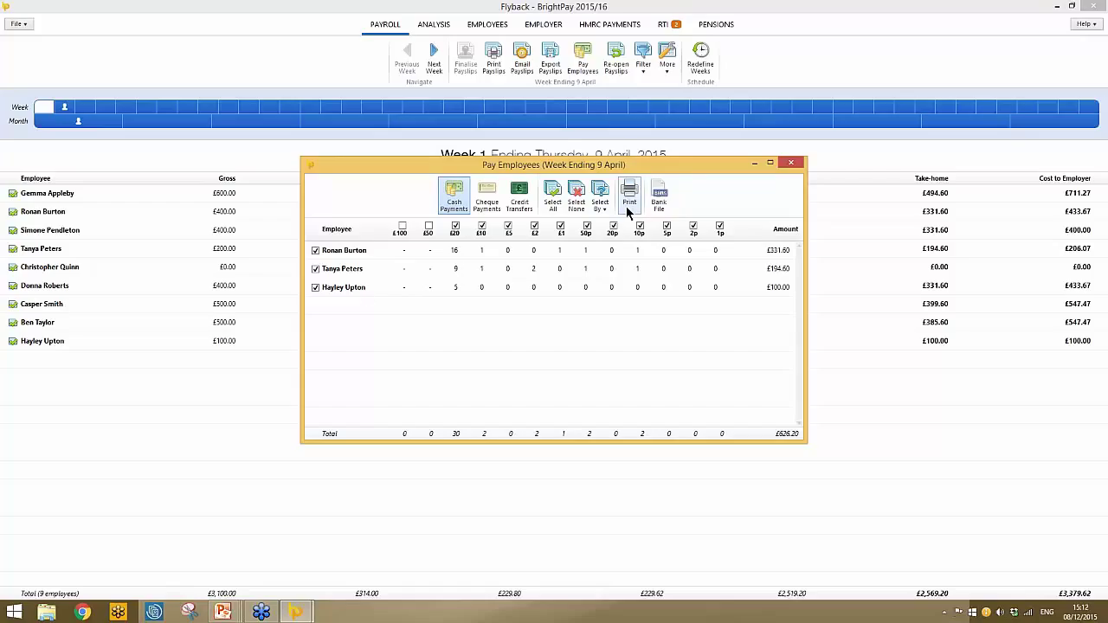
pyautogui.click(486, 201)
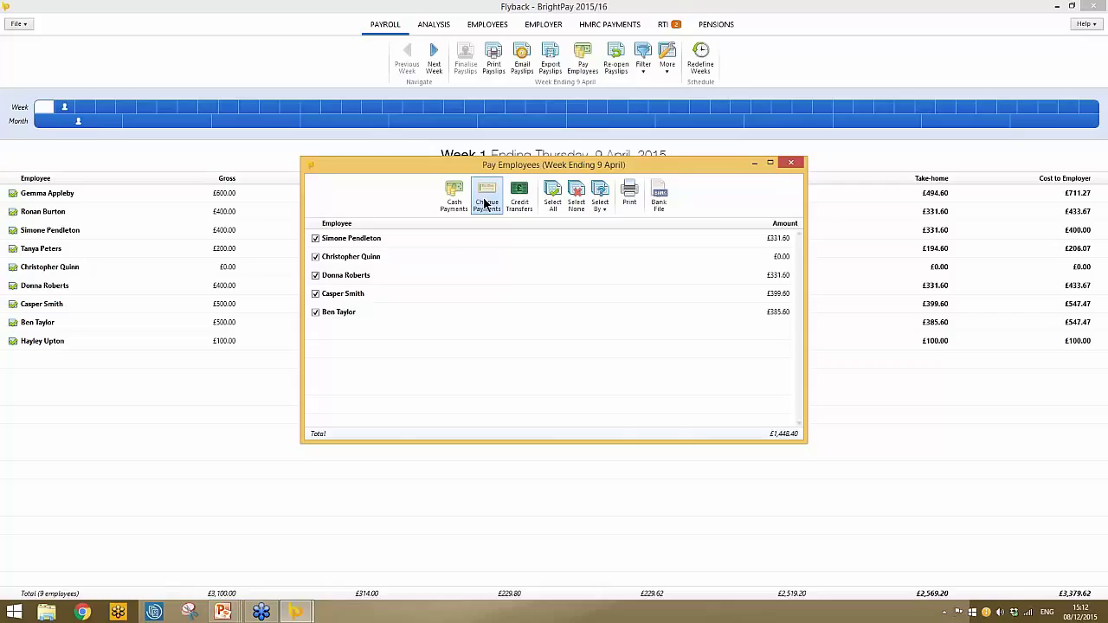
pyautogui.click(519, 203)
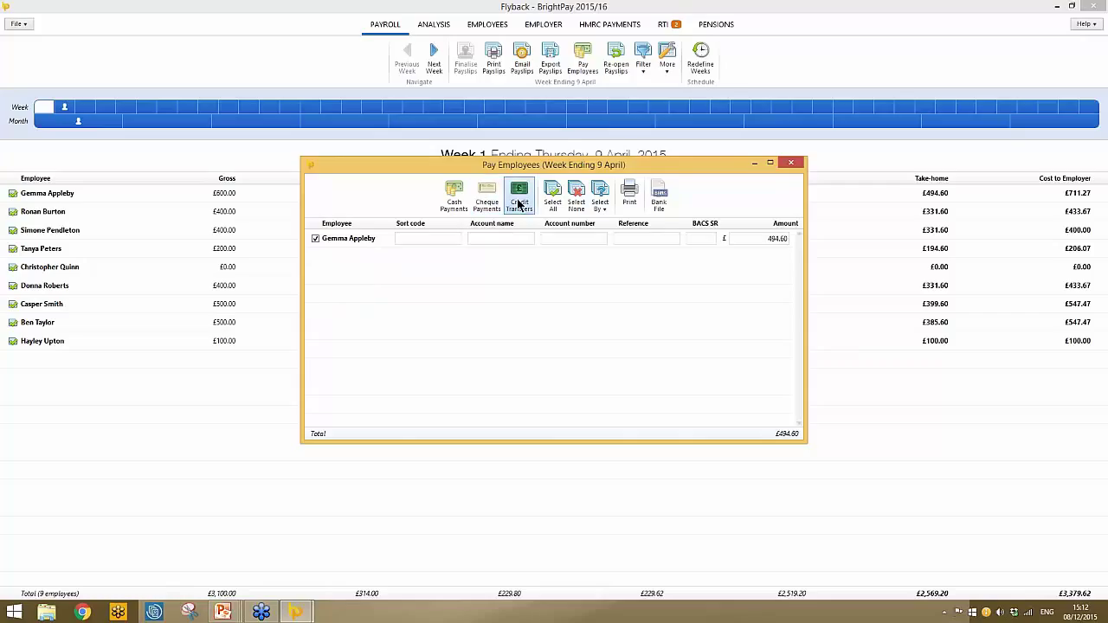
pyautogui.click(411, 239)
# Create the Barclays bank payments file on the desktop and close the payment summary
pyautogui.click(660, 199)
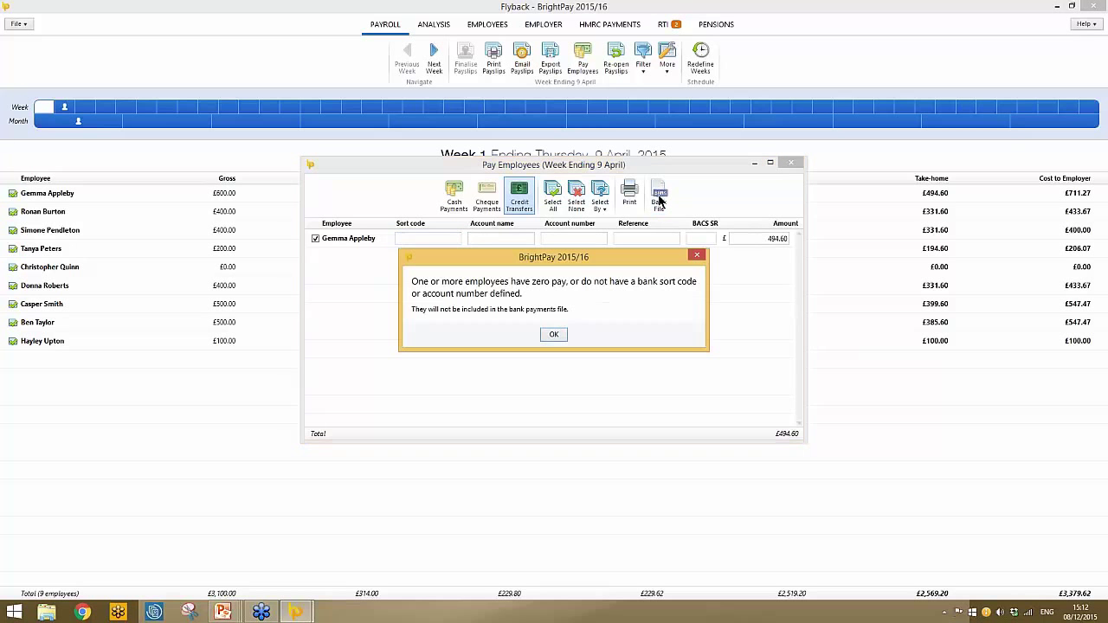
pyautogui.click(555, 334)
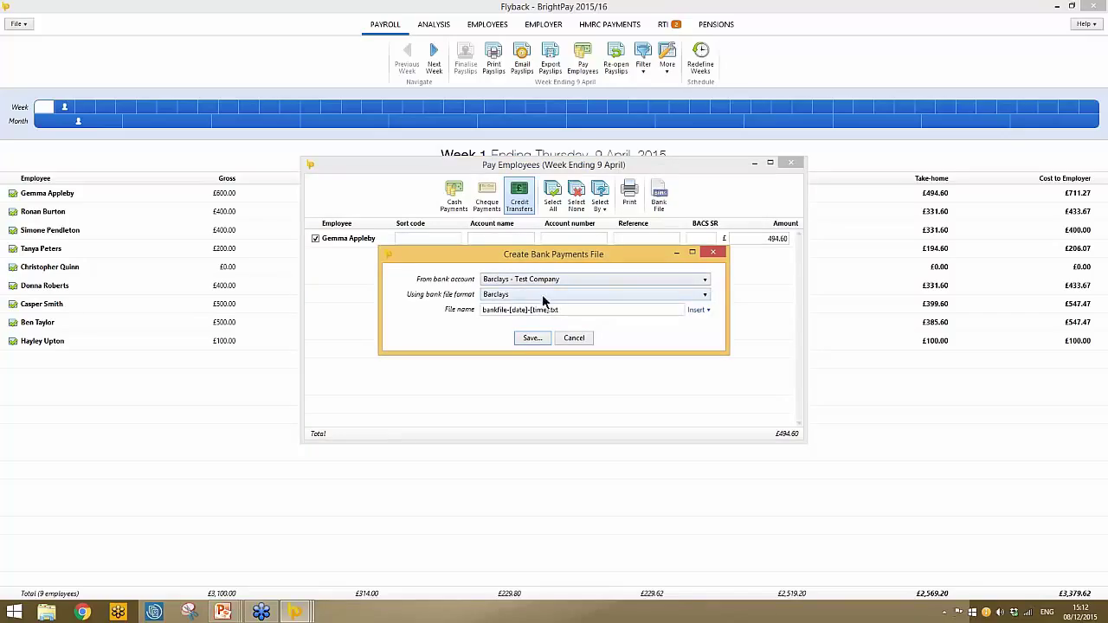
pyautogui.click(532, 338)
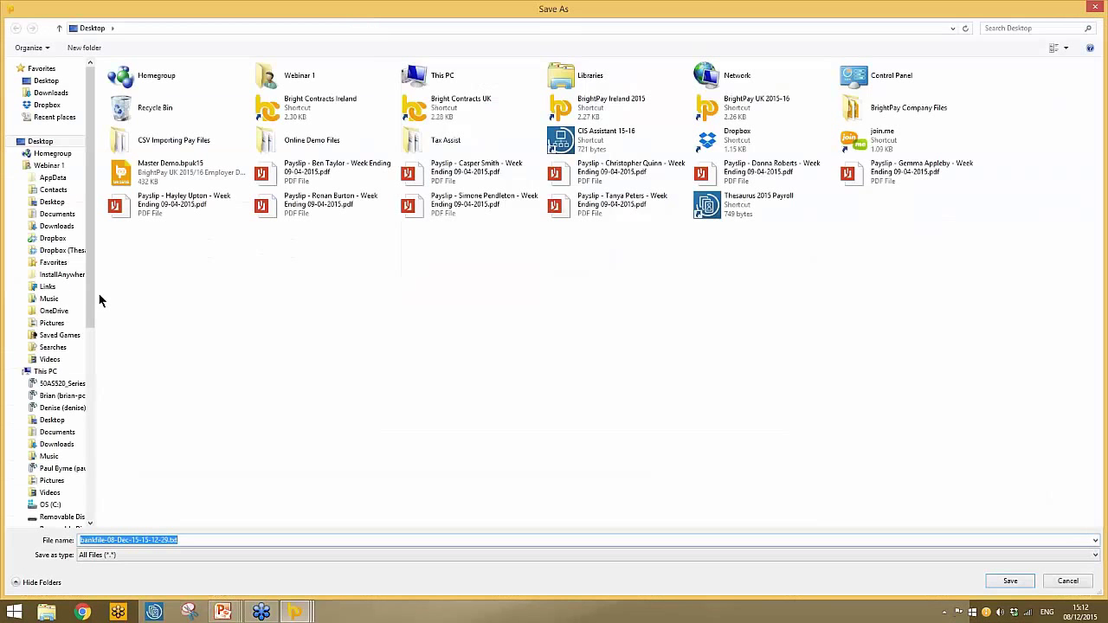
pyautogui.click(990, 582)
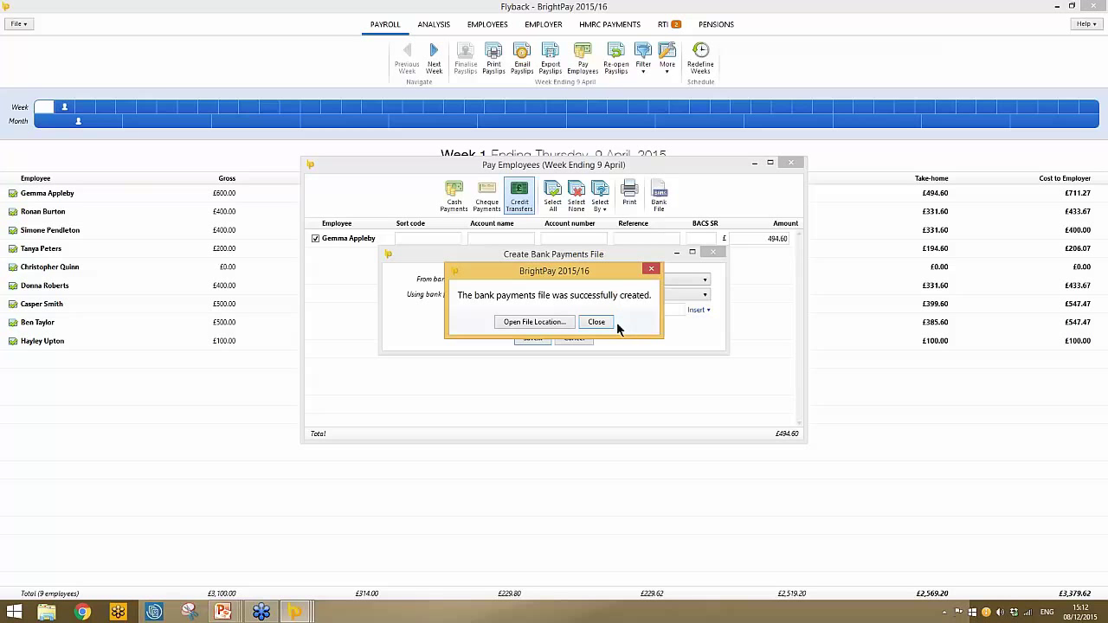
pyautogui.click(606, 323)
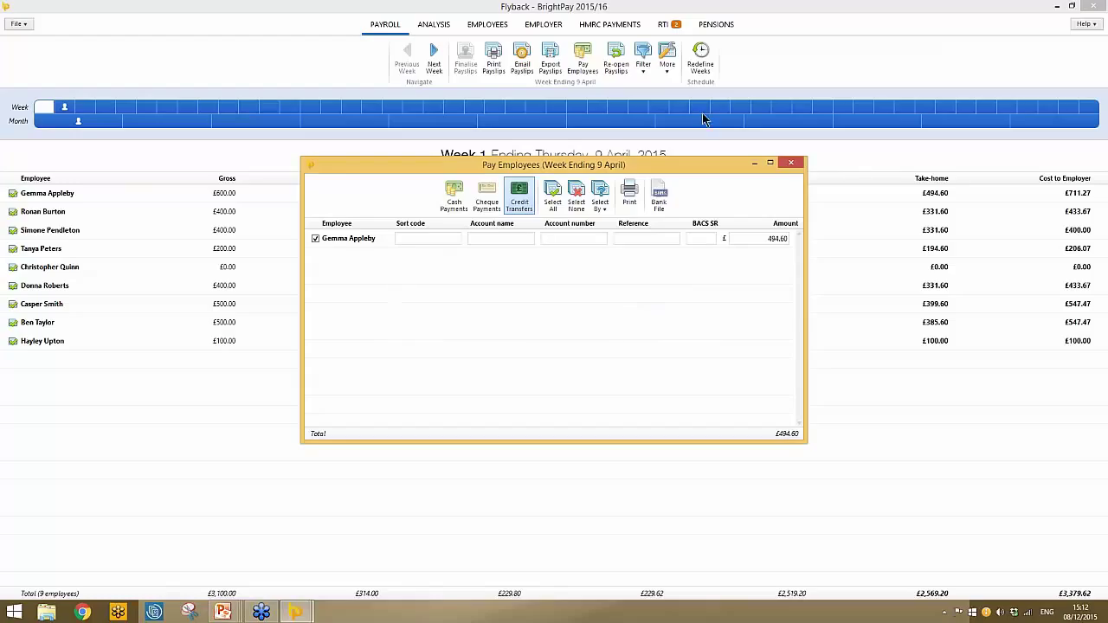
pyautogui.click(799, 165)
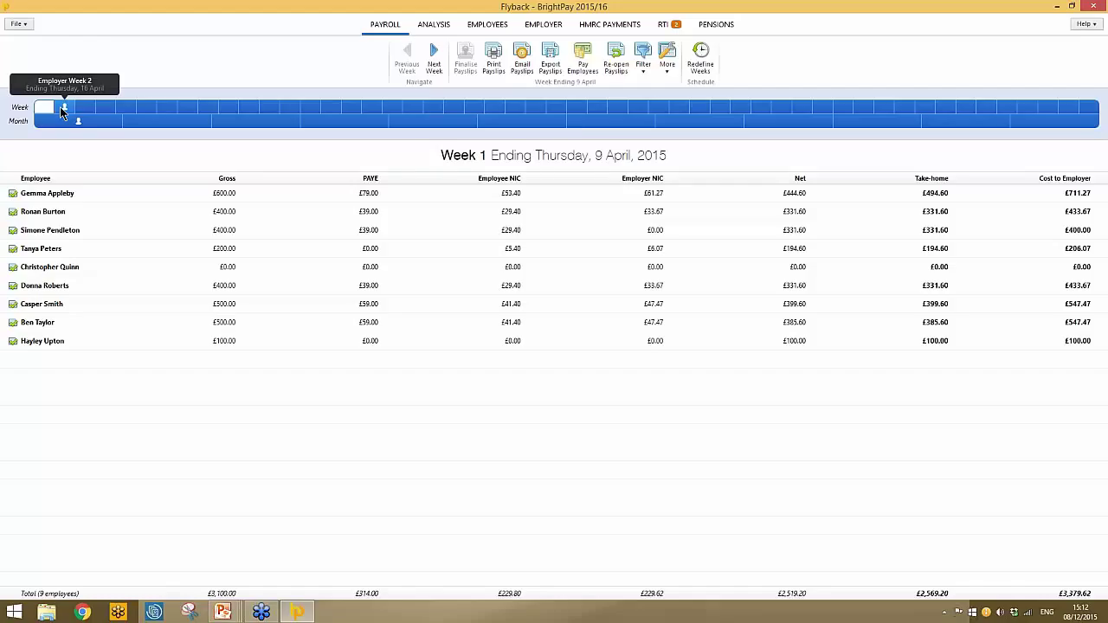
# Reopen the £80-per-day employee's finalised week 1 payslip for editing
pyautogui.click(60, 108)
pyautogui.click(50, 107)
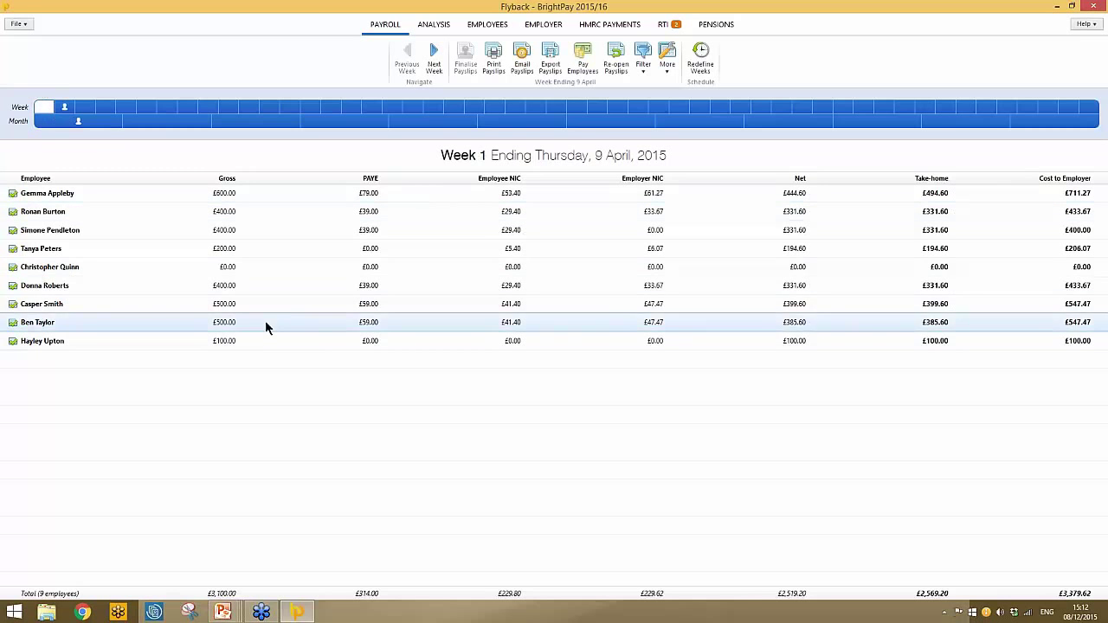
pyautogui.click(232, 291)
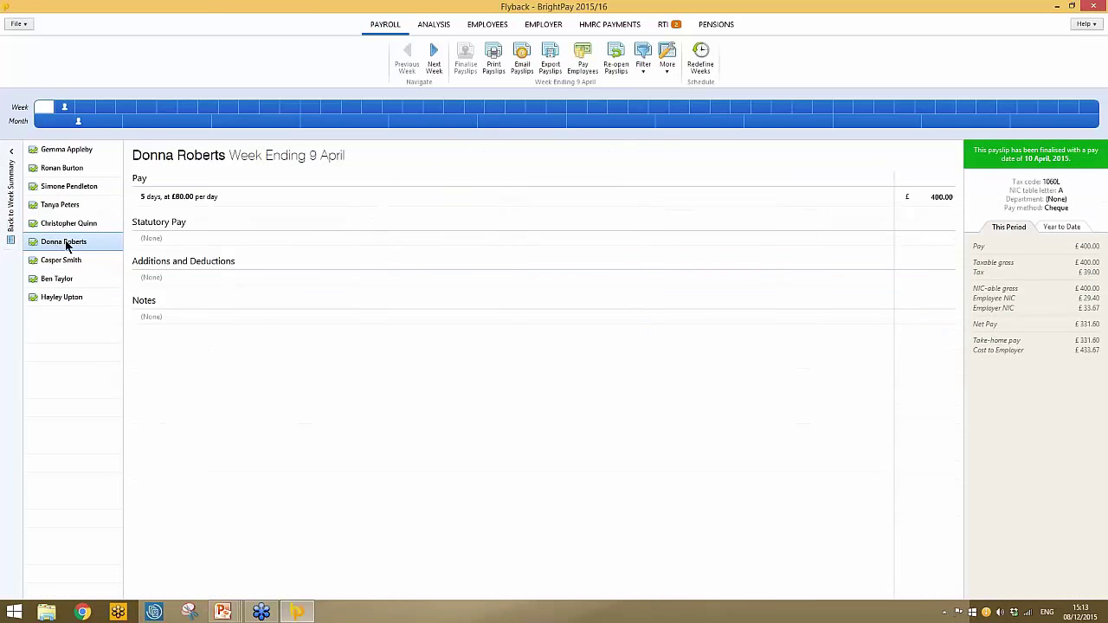
pyautogui.click(617, 64)
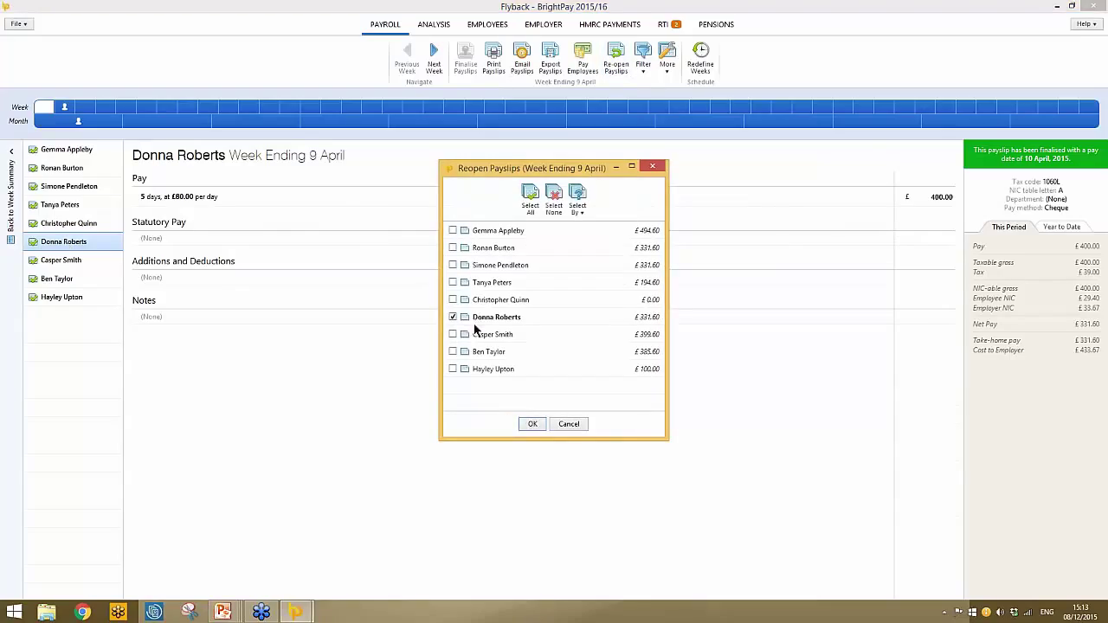
pyautogui.click(532, 425)
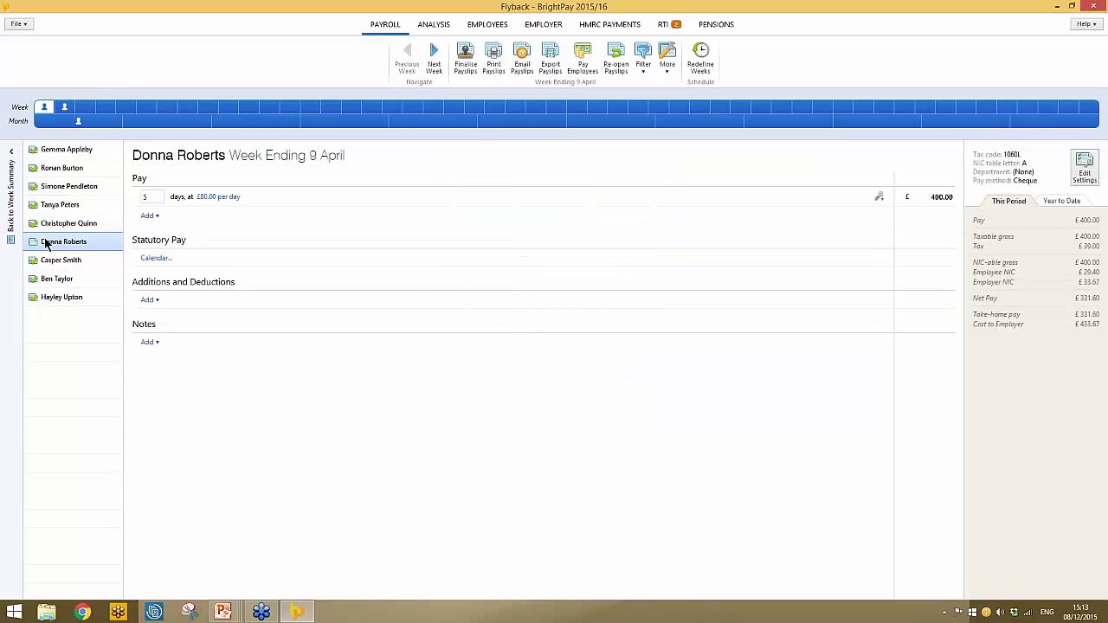
# Change the pay days from 5 to 1 (£80.00) and finalise the payslip
pyautogui.click(146, 197)
pyautogui.moveTo(146, 196); pyautogui.dragTo(134, 201)
pyautogui.write('1')
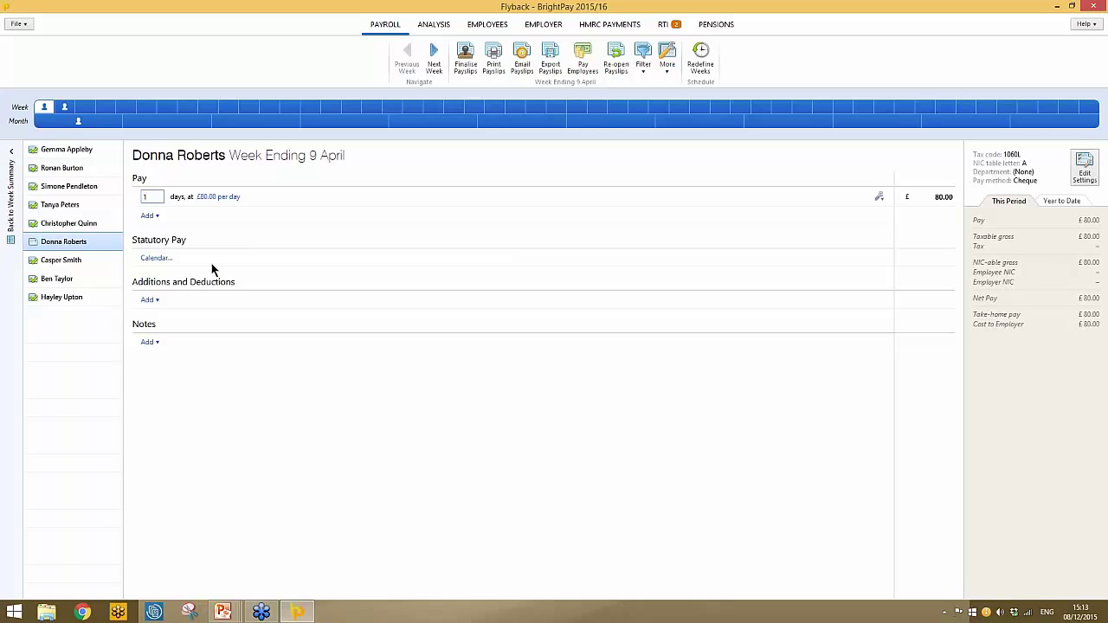
pyautogui.click(364, 397)
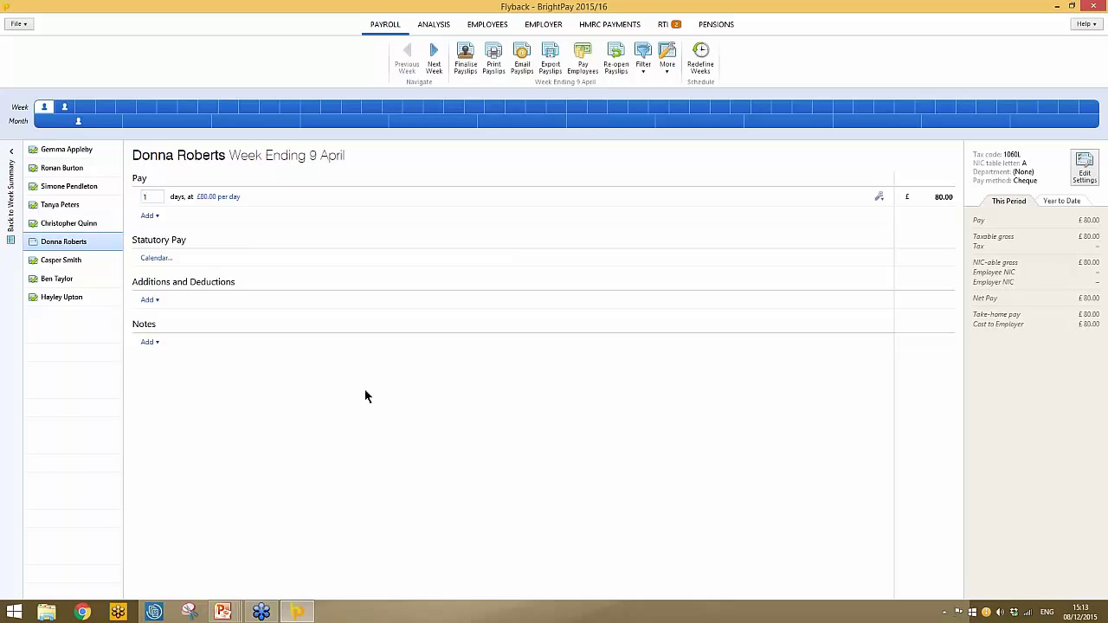
pyautogui.click(465, 55)
pyautogui.click(532, 458)
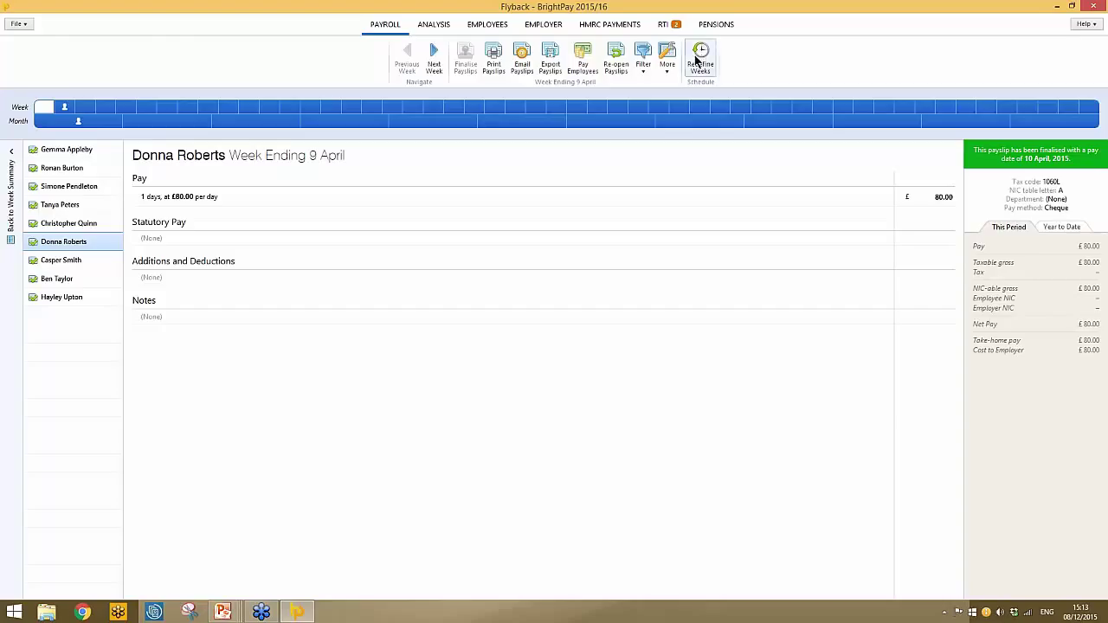
# Mark the 10 April Full Payment Submission as sent and accepted by HMRC
pyautogui.click(667, 24)
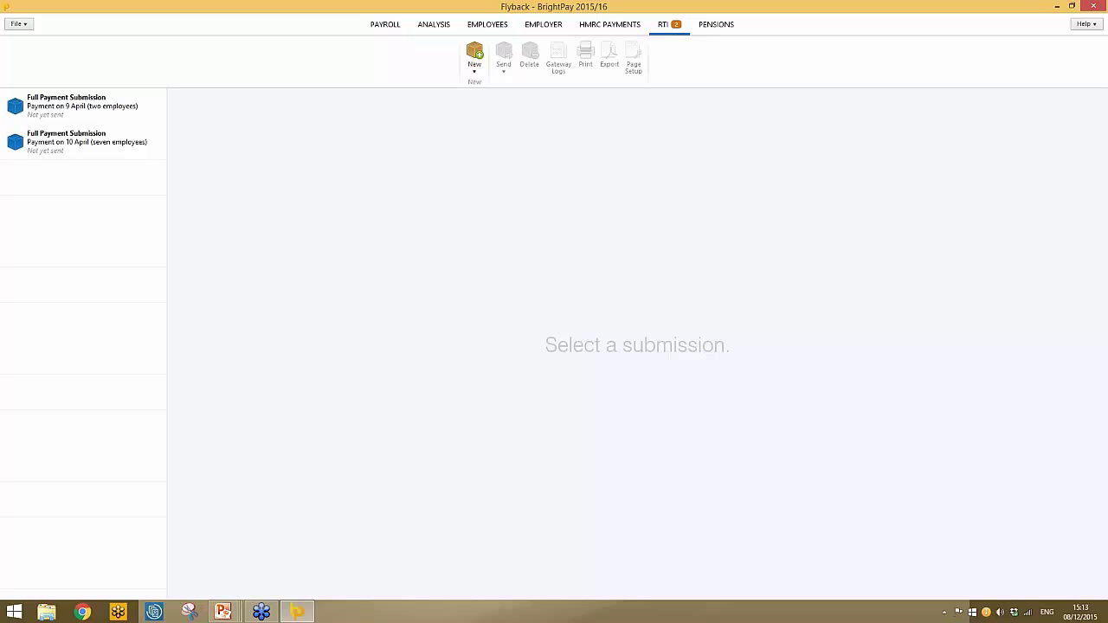
pyautogui.click(109, 152)
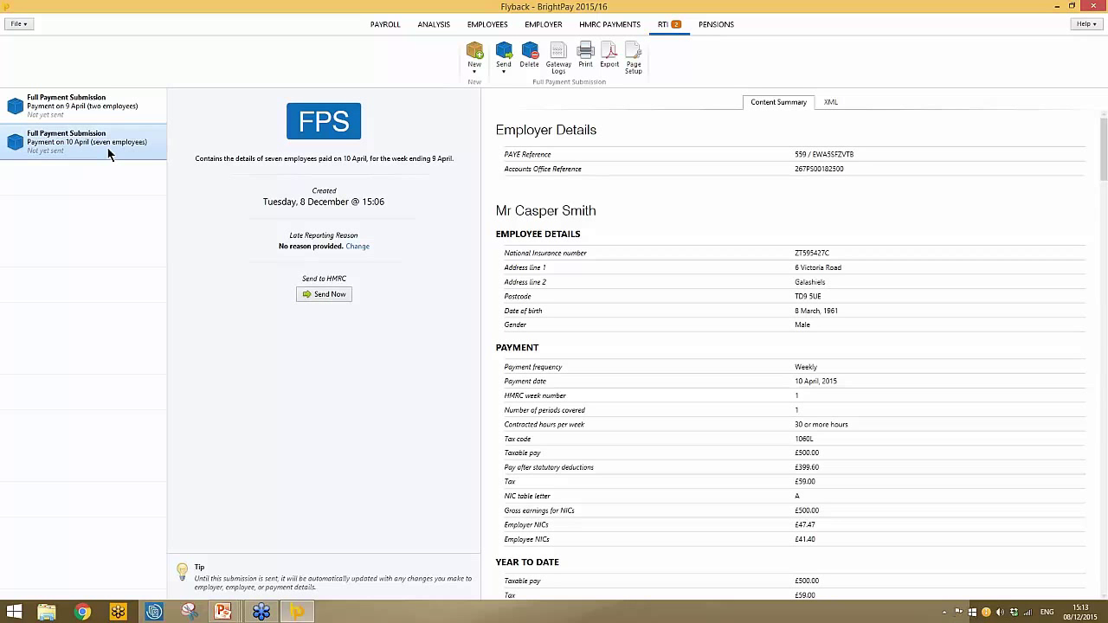
pyautogui.click(102, 110)
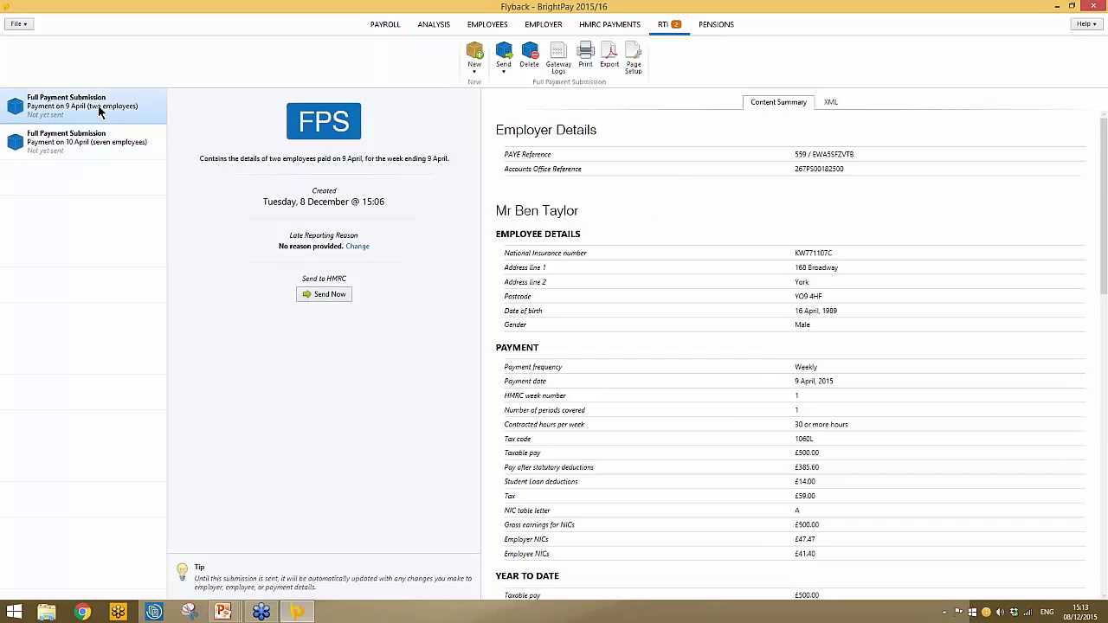
pyautogui.click(87, 146)
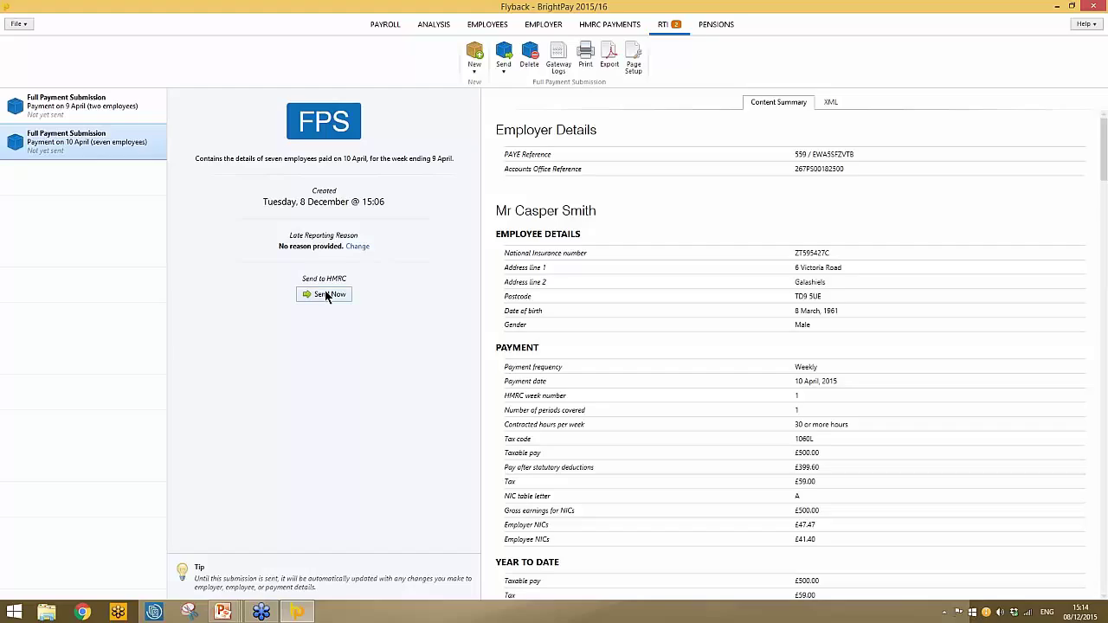
pyautogui.click(505, 58)
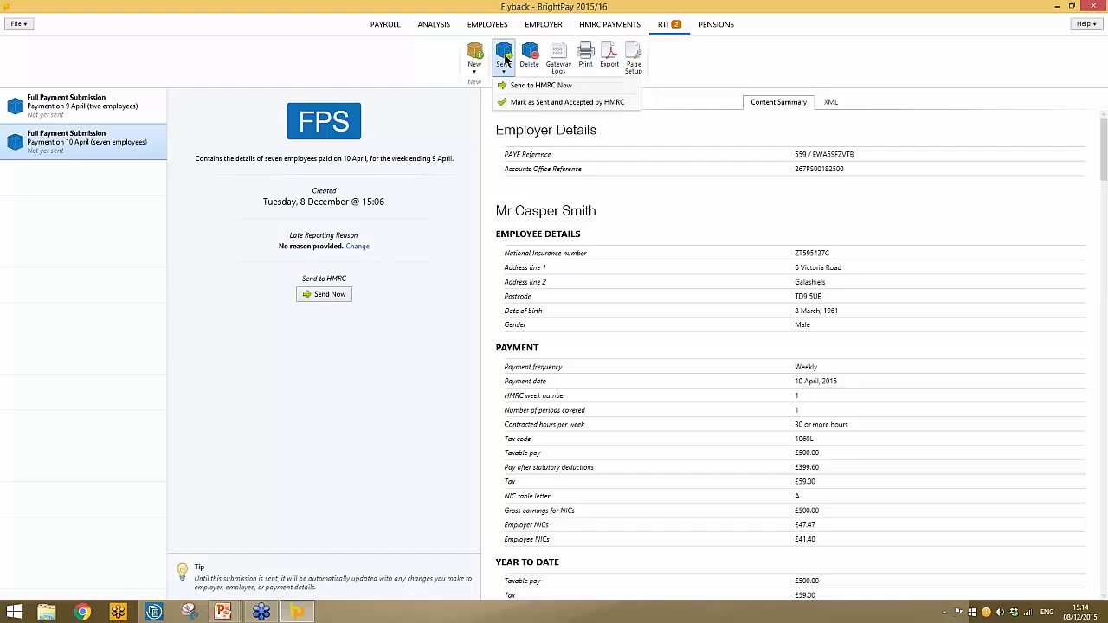
pyautogui.click(530, 102)
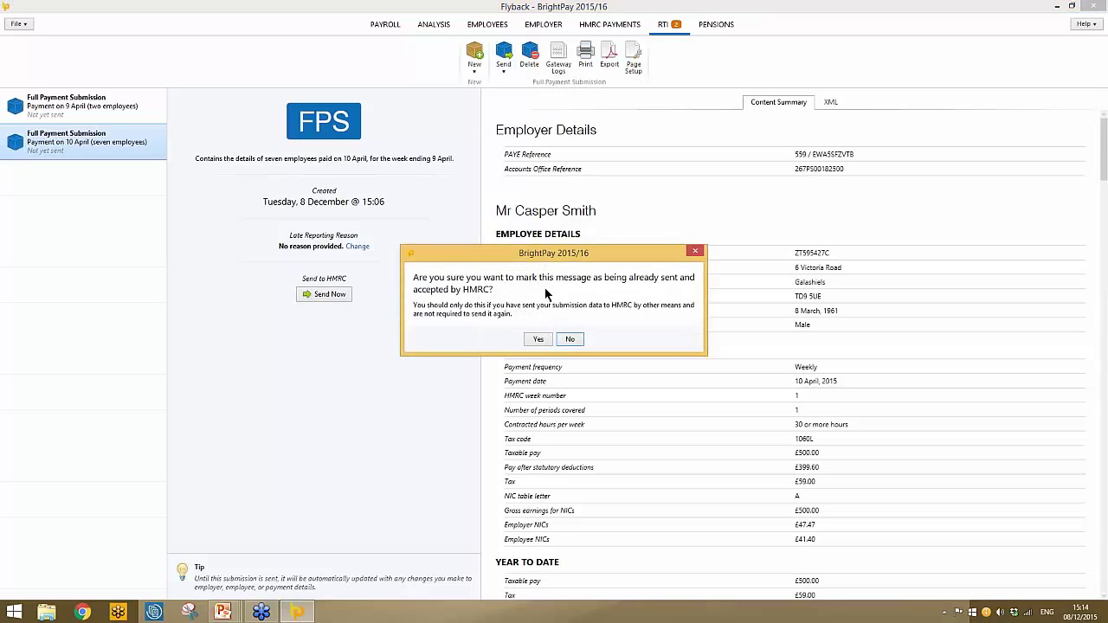
pyautogui.click(538, 339)
# Mark the 9 April submission as sent and accepted, then return to payroll
pyautogui.click(116, 108)
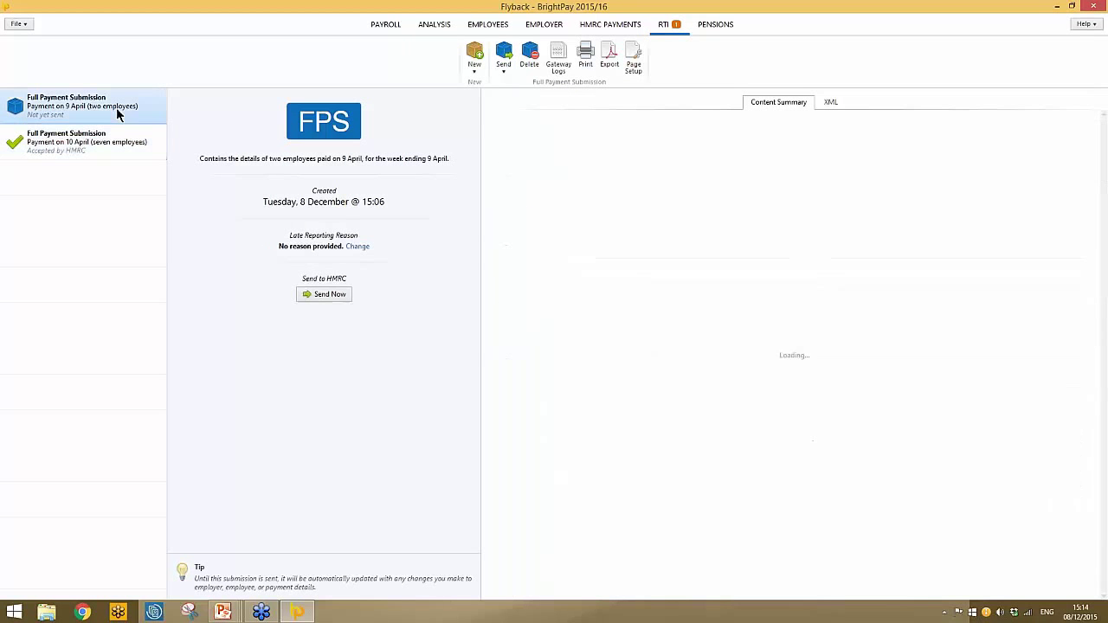
pyautogui.click(500, 59)
pyautogui.click(530, 104)
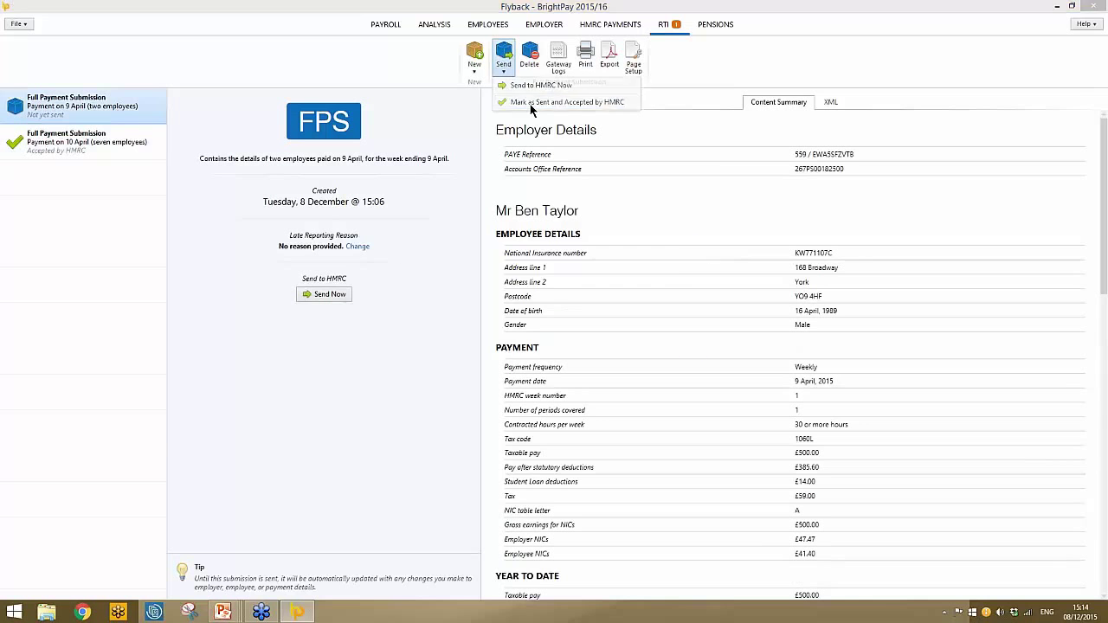
pyautogui.click(538, 338)
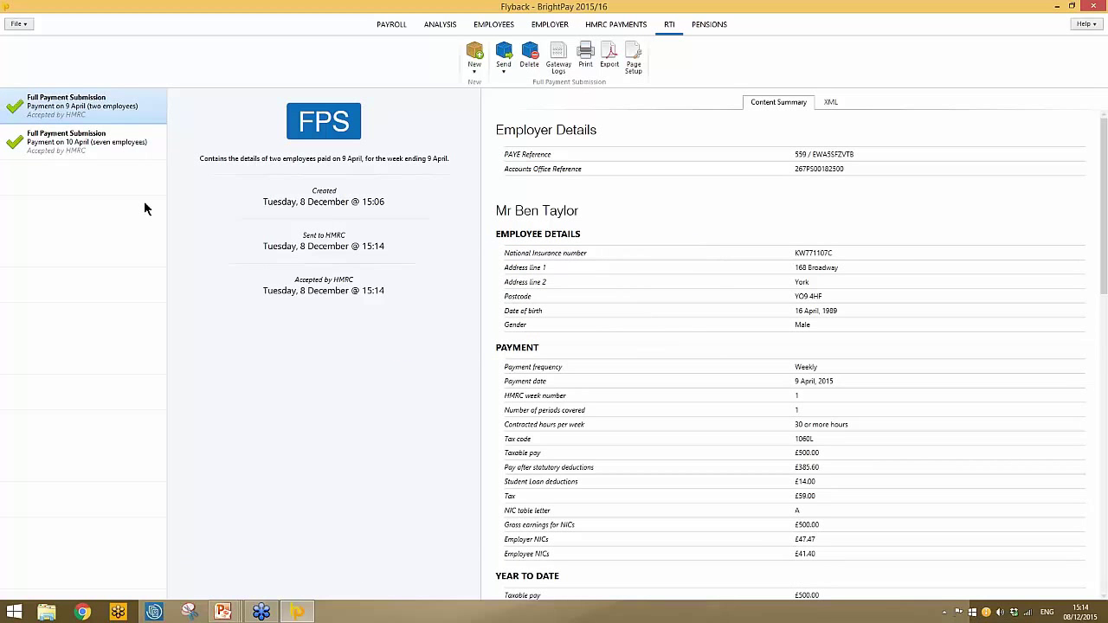
pyautogui.click(379, 28)
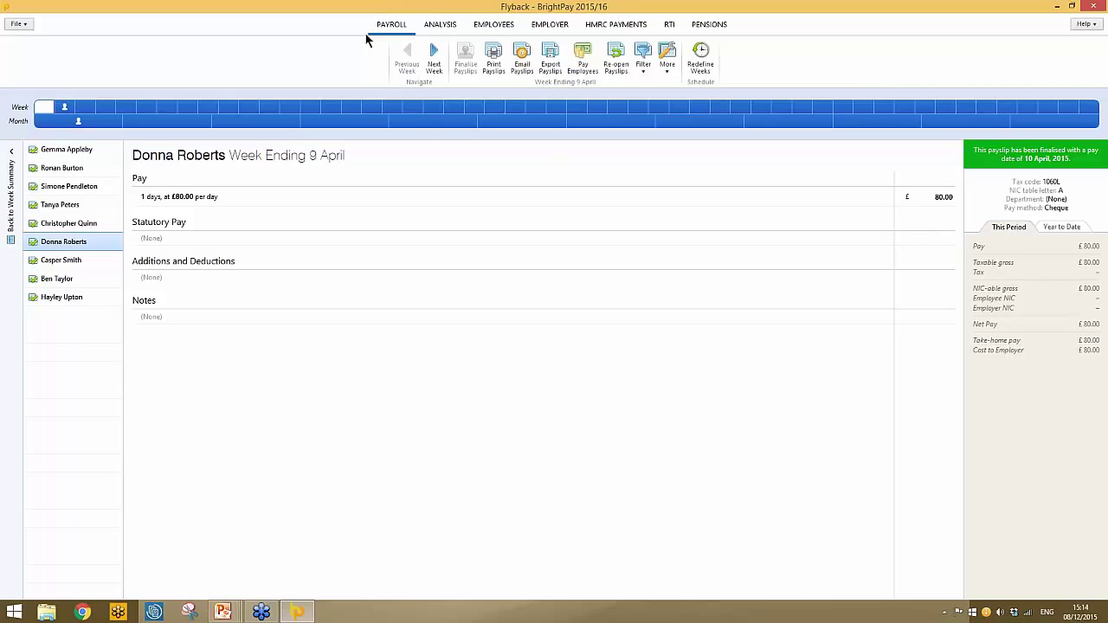
# Reopen the weekly-paid employee's payslip, change weekly pay from 500.00 to 400.00, and finalise
pyautogui.click(55, 279)
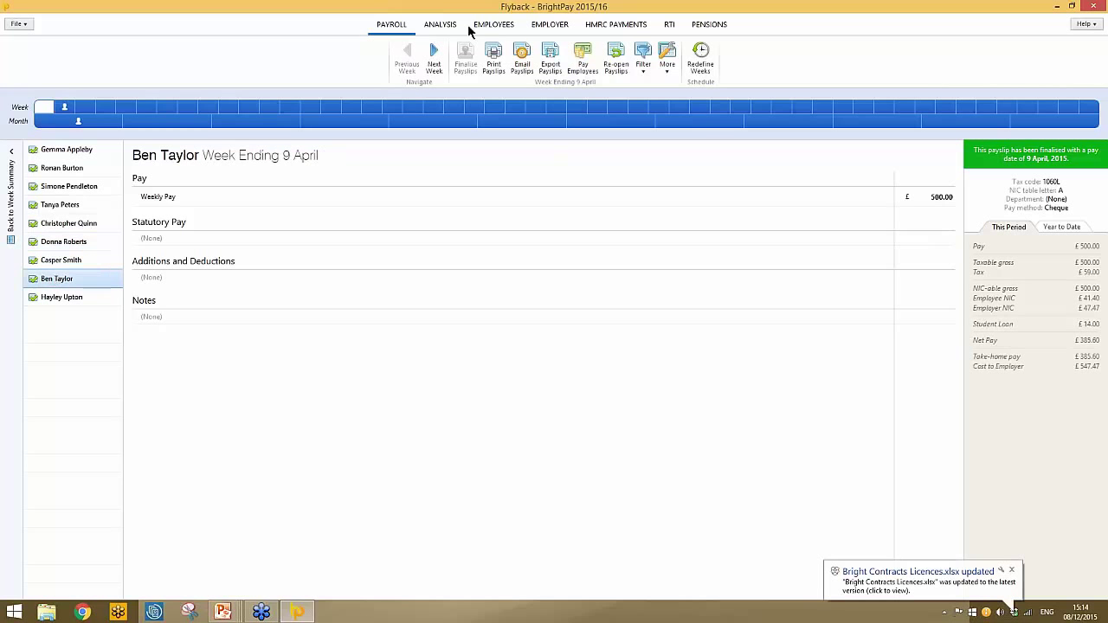
pyautogui.click(614, 68)
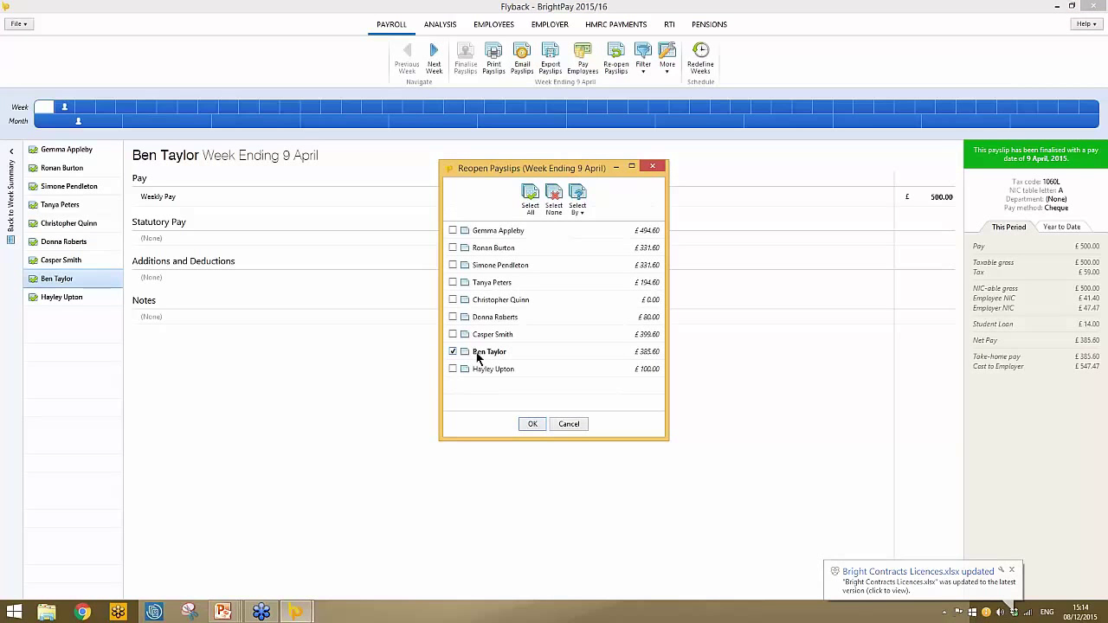
pyautogui.click(533, 425)
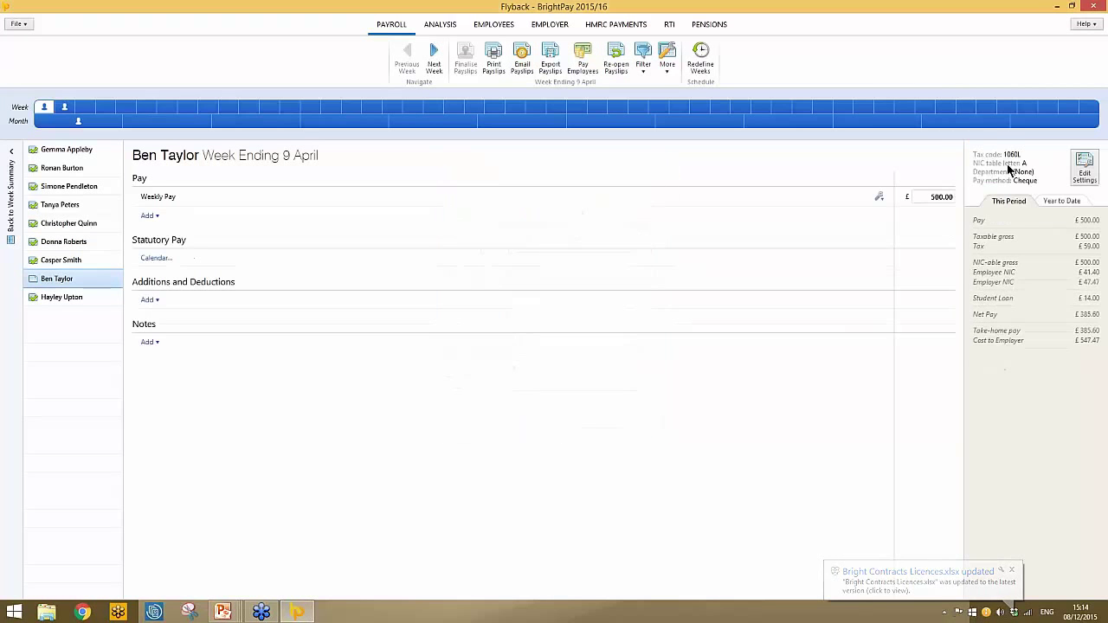
pyautogui.click(920, 197)
pyautogui.write('4')
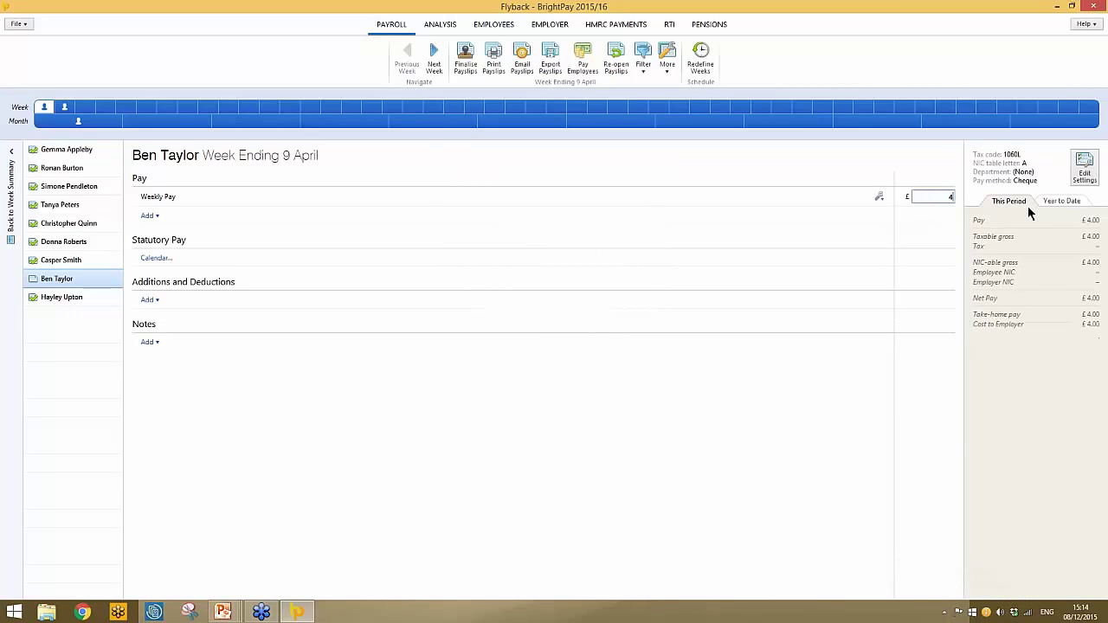
pyautogui.write('00')
pyautogui.press('Tab')
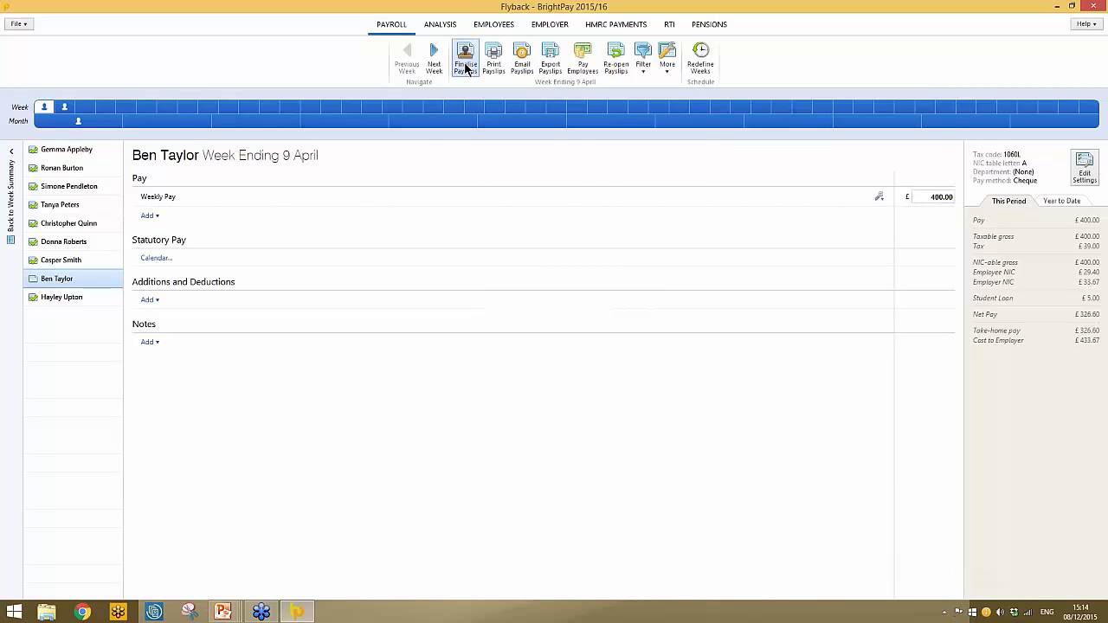
pyautogui.click(465, 58)
pyautogui.click(522, 459)
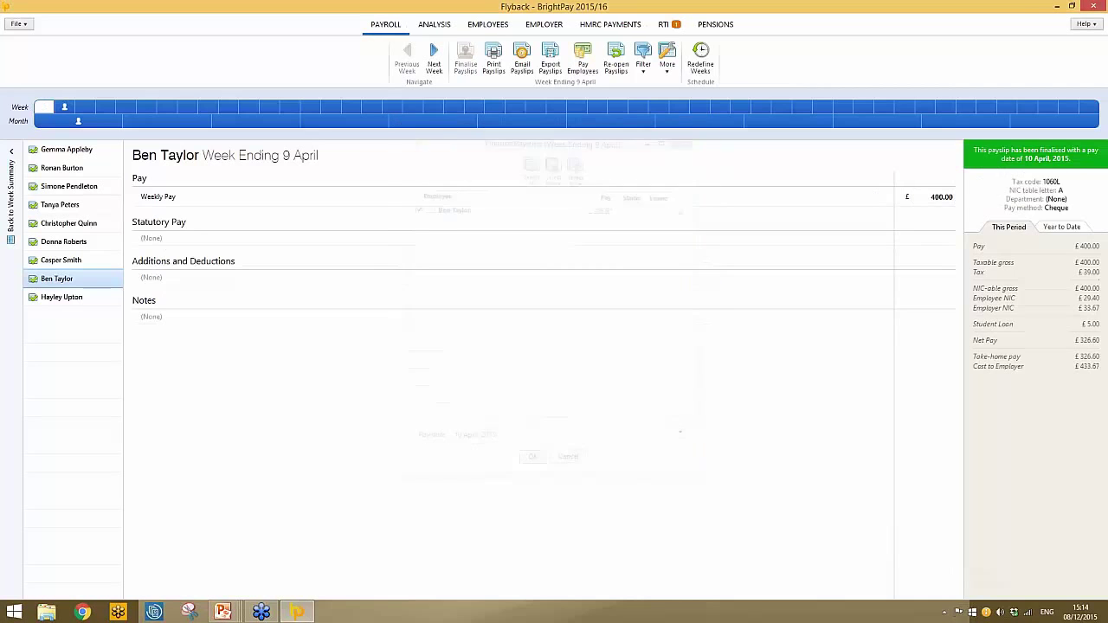
# Reopen the payslip and refinalise it with pay date 9 April 2015
pyautogui.click(672, 26)
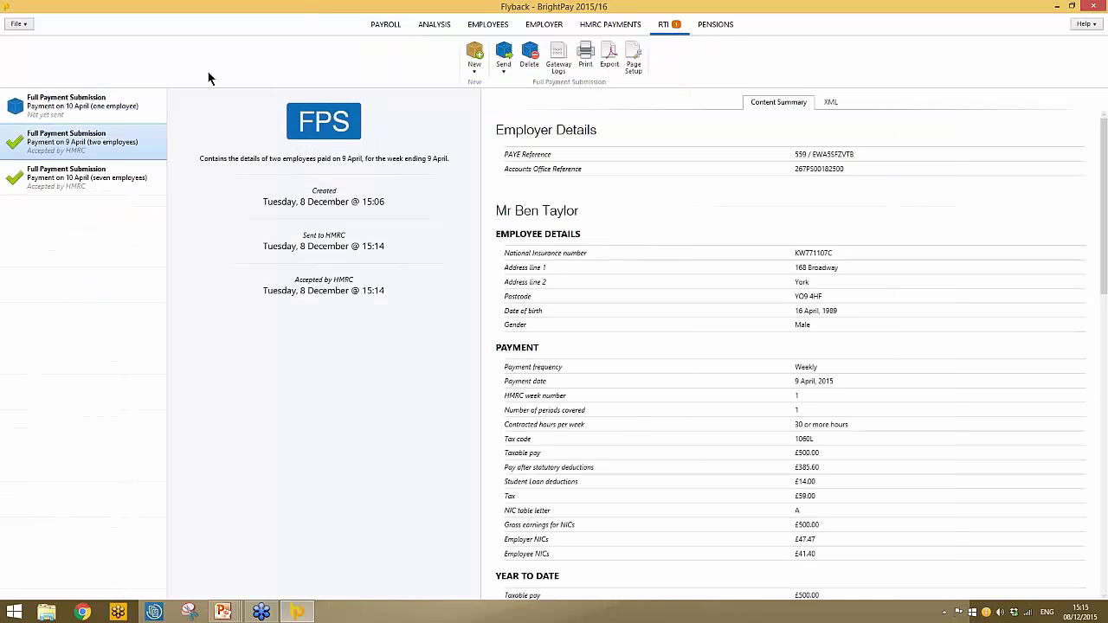
pyautogui.click(385, 24)
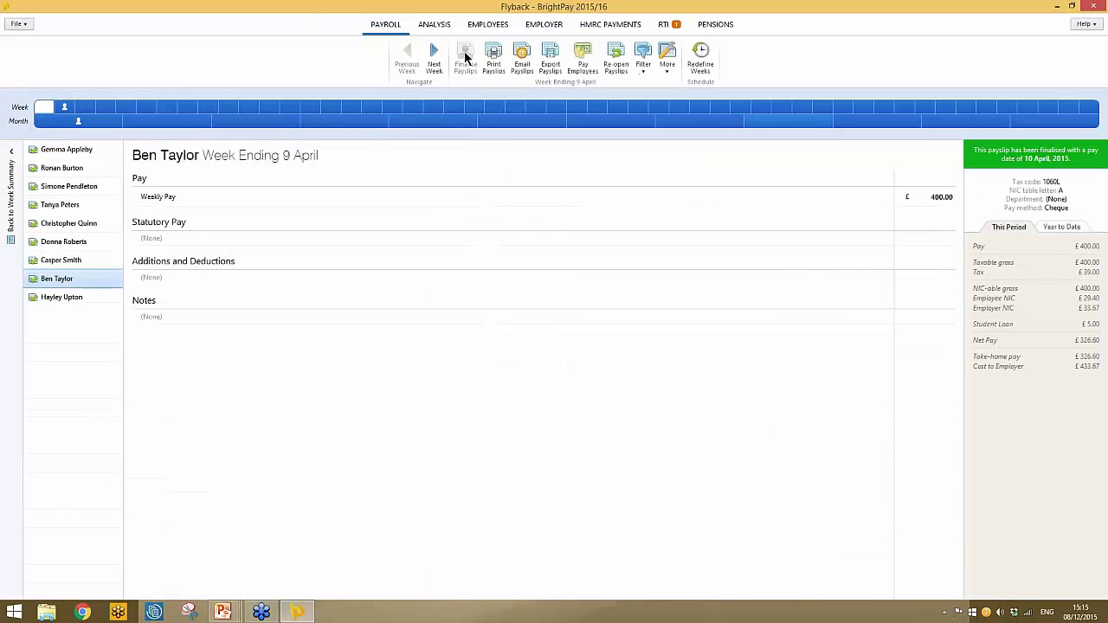
pyautogui.click(616, 59)
pyautogui.click(530, 423)
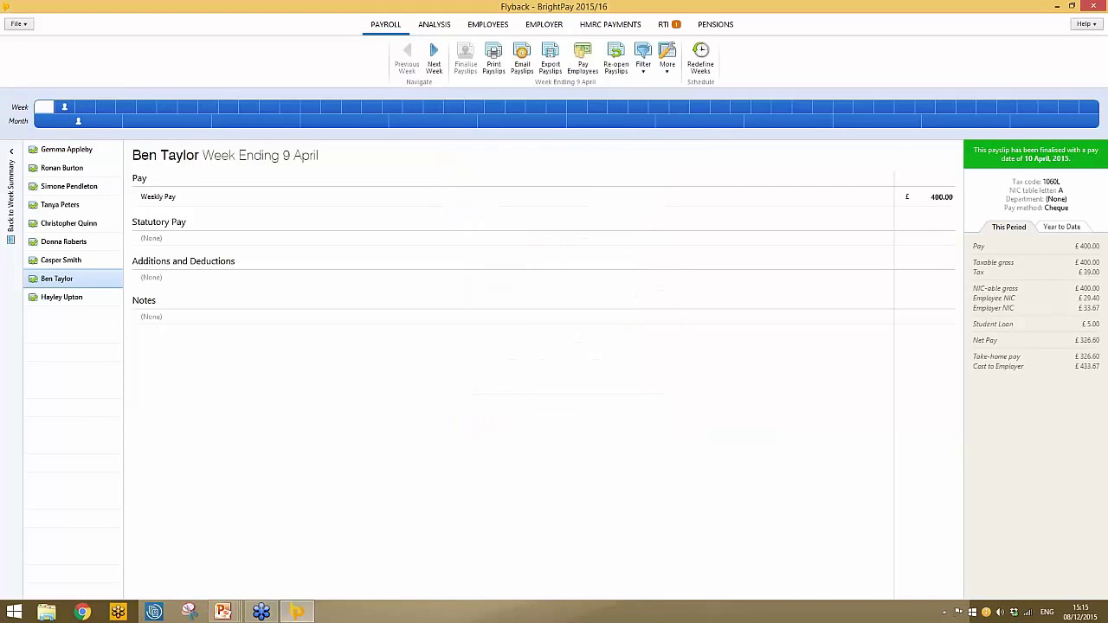
pyautogui.click(467, 62)
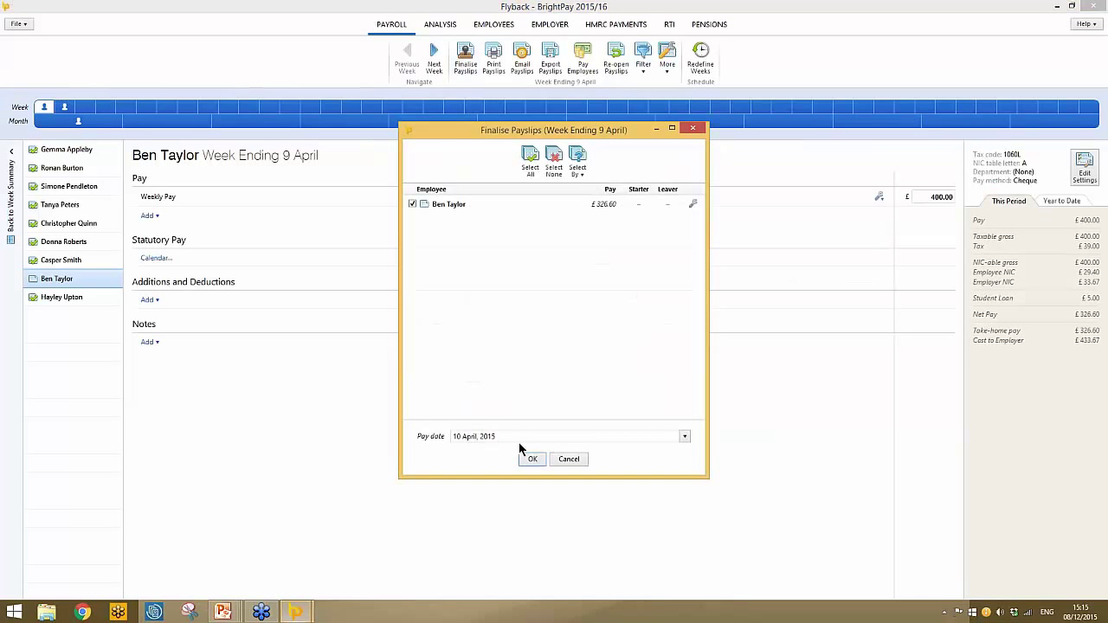
pyautogui.click(463, 436)
pyautogui.press('BackSpace')
pyautogui.press('BackSpace')
pyautogui.press('BackSpace')
pyautogui.write('9')
pyautogui.click(532, 459)
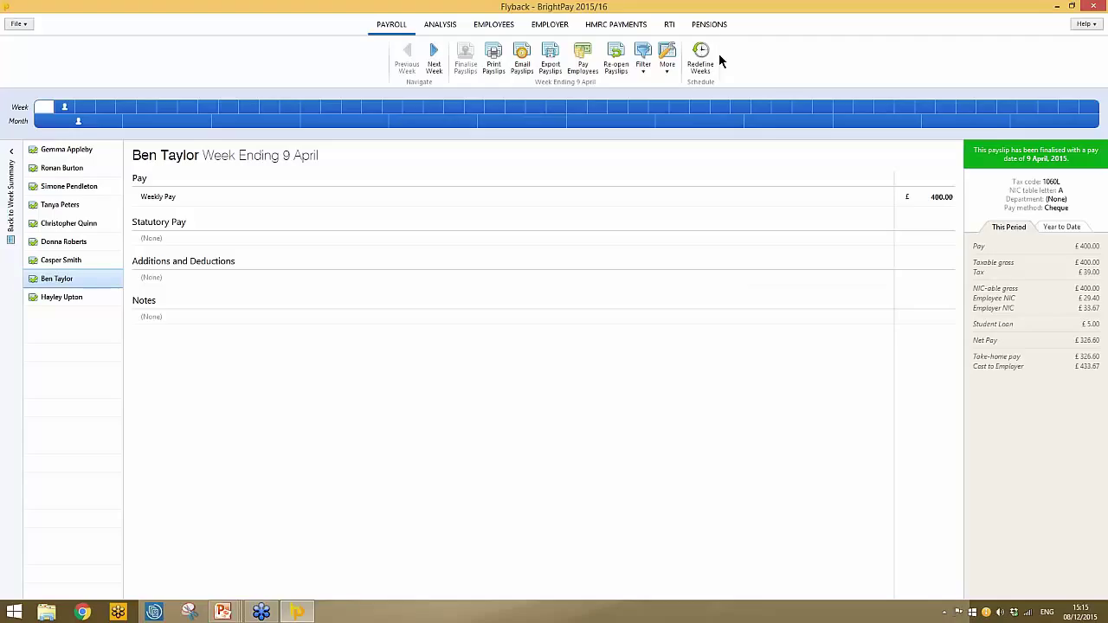
pyautogui.click(676, 28)
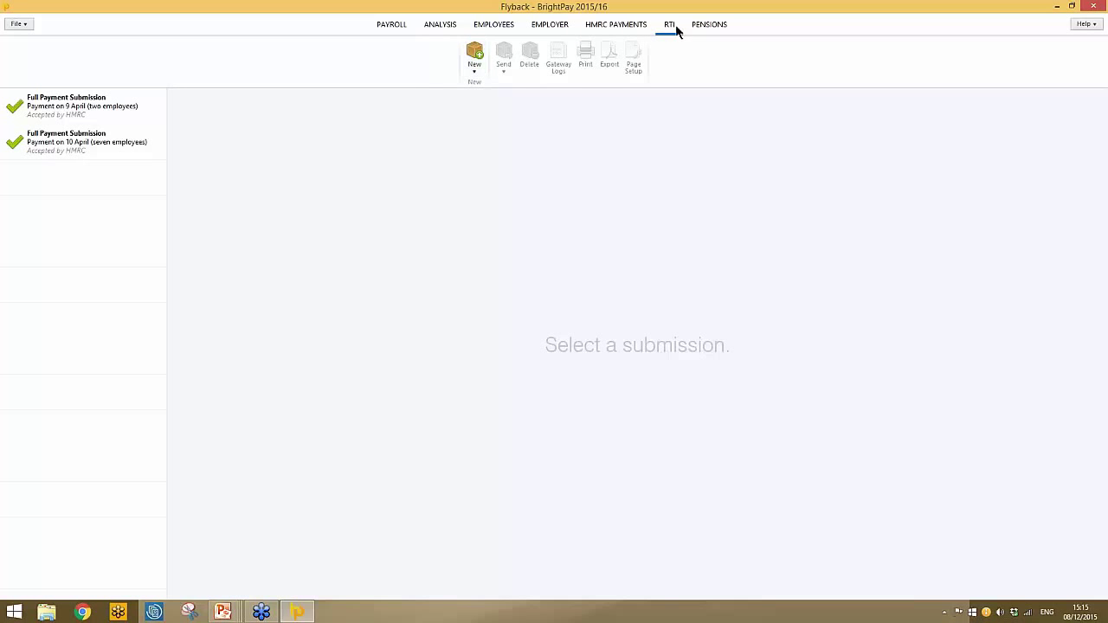
# Create an Additional FPS for the one employee paid 9 Apr 2015, reason Correction to earlier submission
pyautogui.click(473, 60)
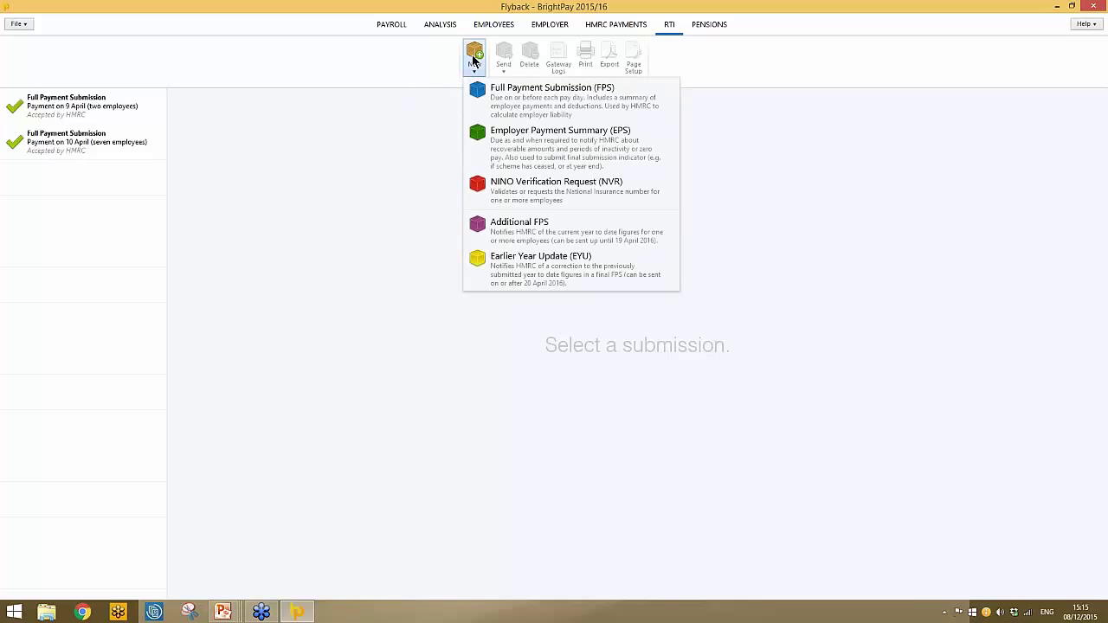
pyautogui.click(538, 234)
pyautogui.click(557, 205)
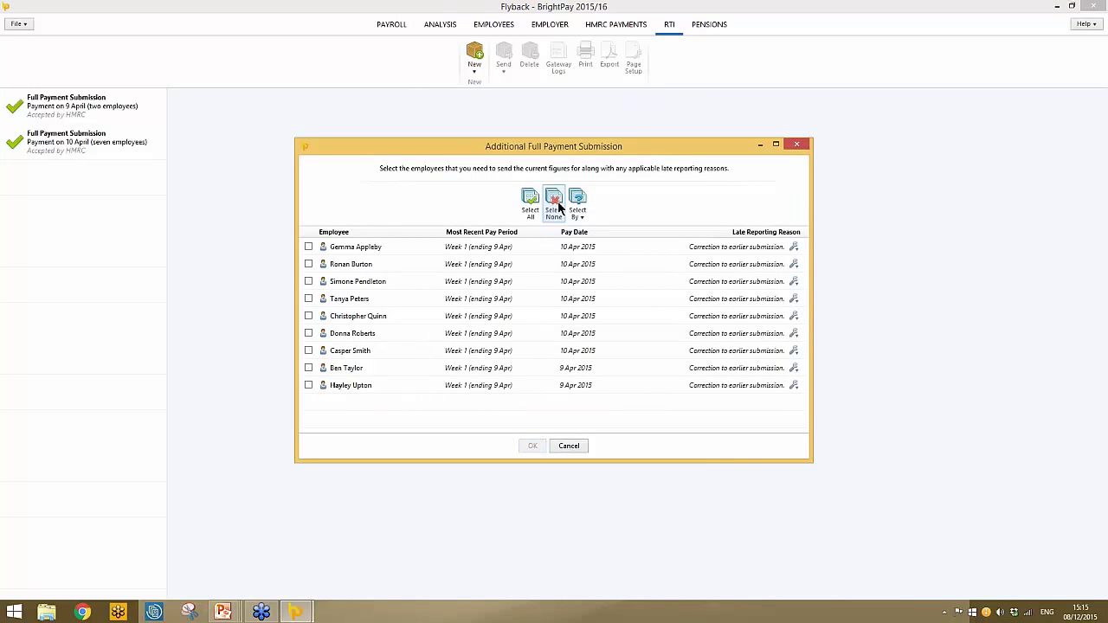
pyautogui.click(308, 368)
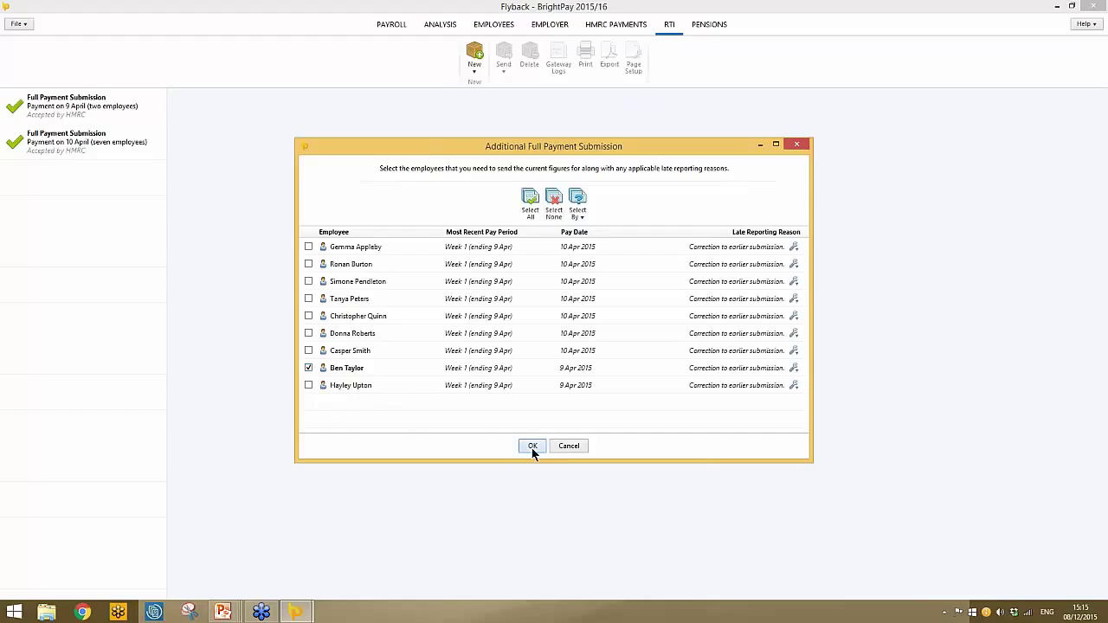
pyautogui.click(794, 246)
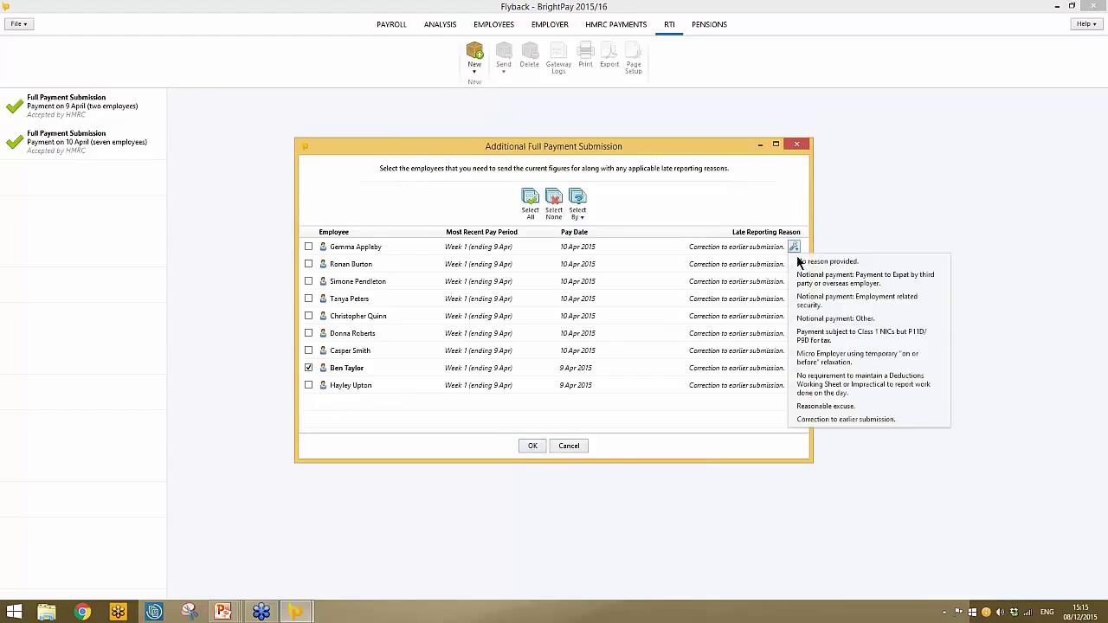
pyautogui.click(836, 421)
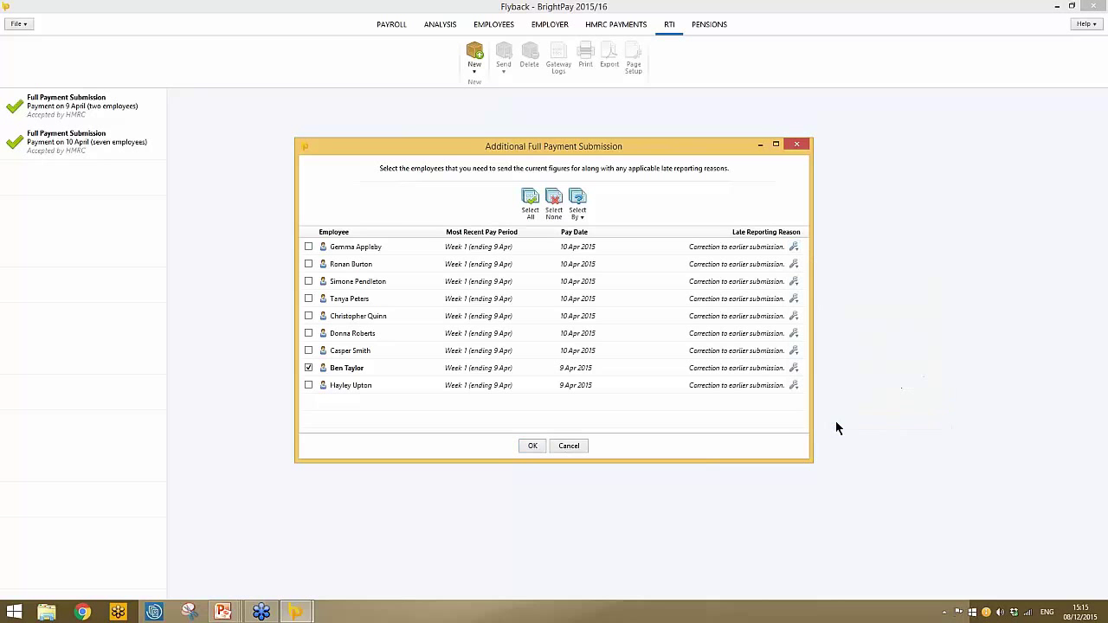
pyautogui.click(534, 446)
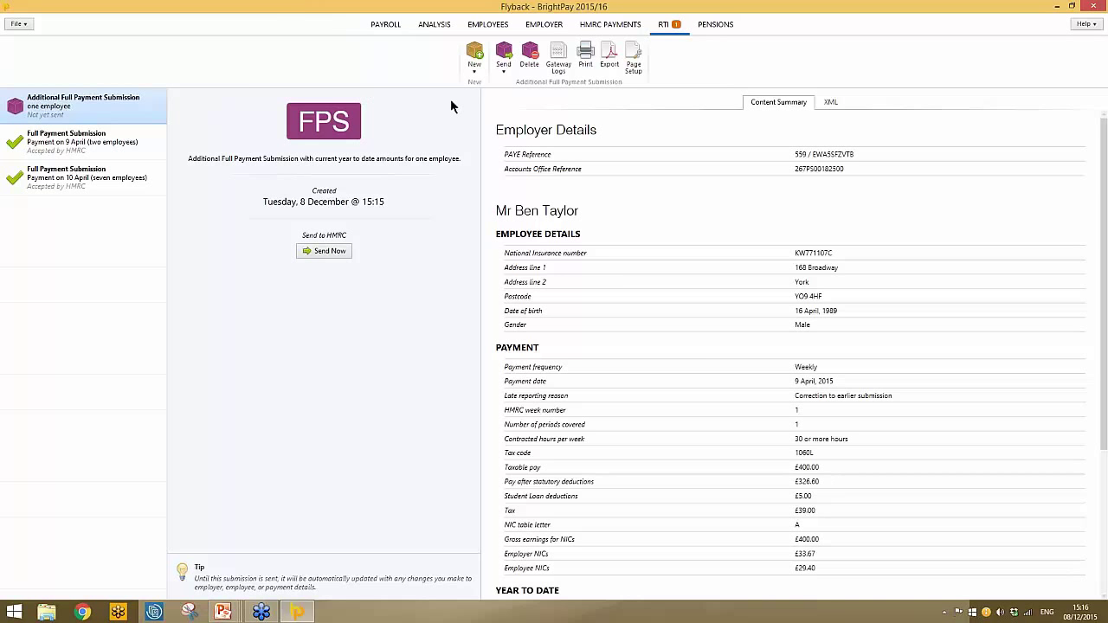
# Mark the Additional FPS as sent and accepted by HMRC and return to payroll
pyautogui.click(503, 58)
pyautogui.click(520, 104)
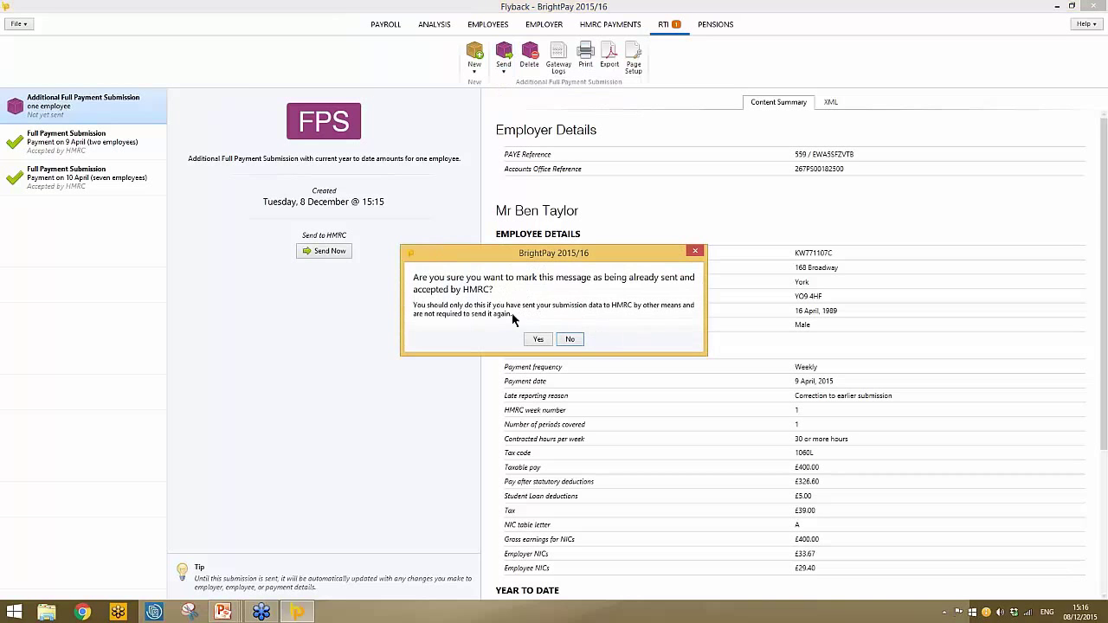
pyautogui.click(538, 340)
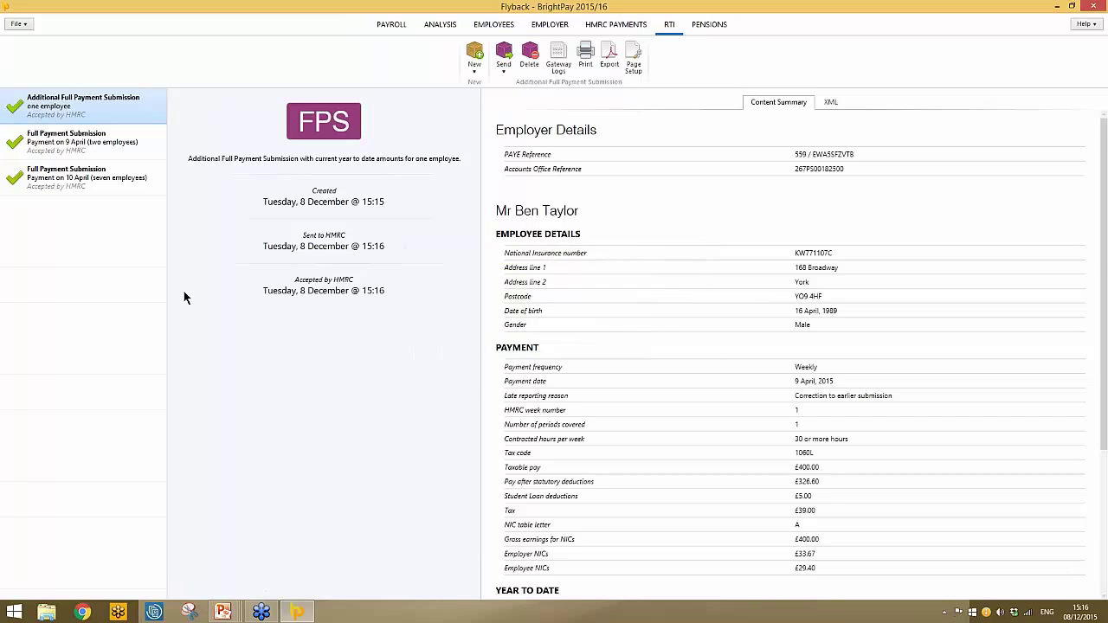
pyautogui.click(394, 26)
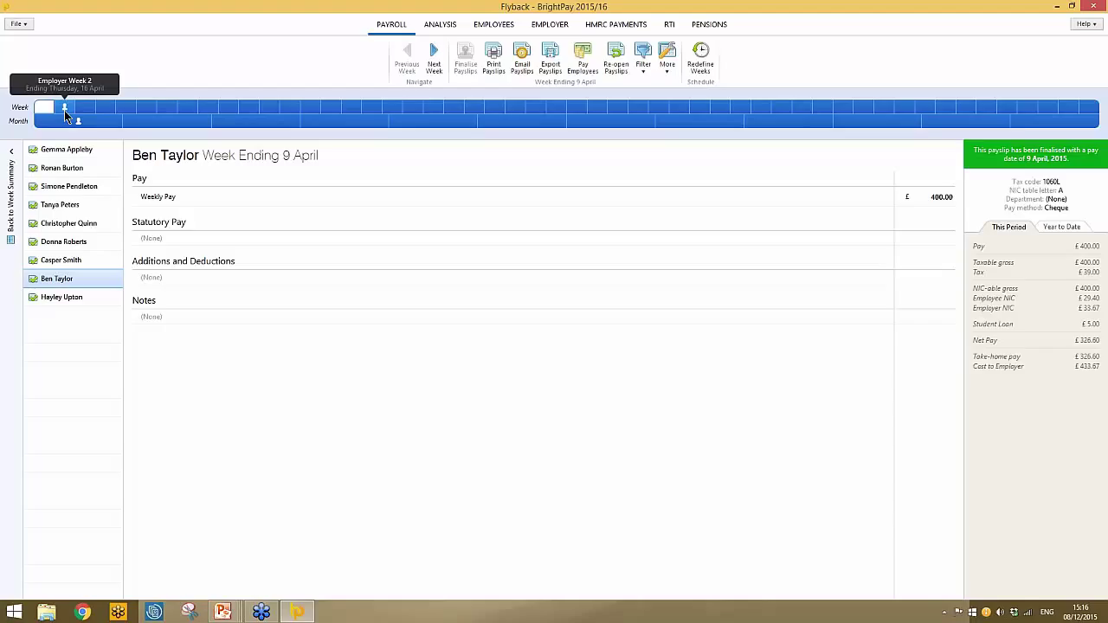
# Move to the week ending 16 April, leaving an employee's 500.00 weekly pay unchanged
pyautogui.click(64, 110)
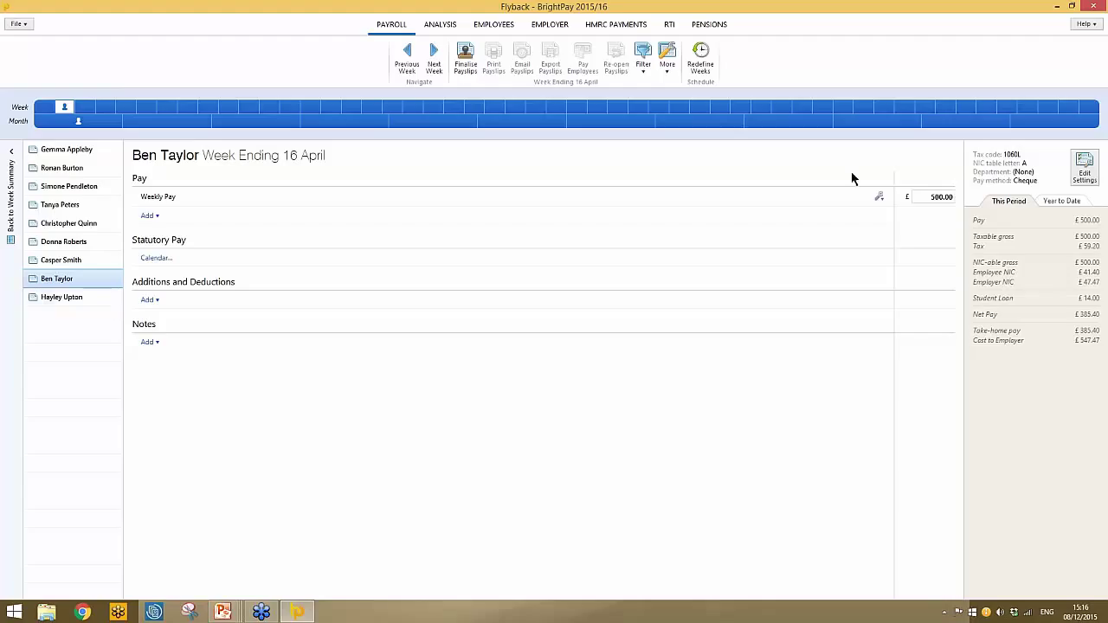
pyautogui.click(935, 196)
pyautogui.click(674, 358)
# Zeroise only Hourly Pay for all employees, keeping daily, weekly, additions, deductions, pension and savings items
pyautogui.click(666, 58)
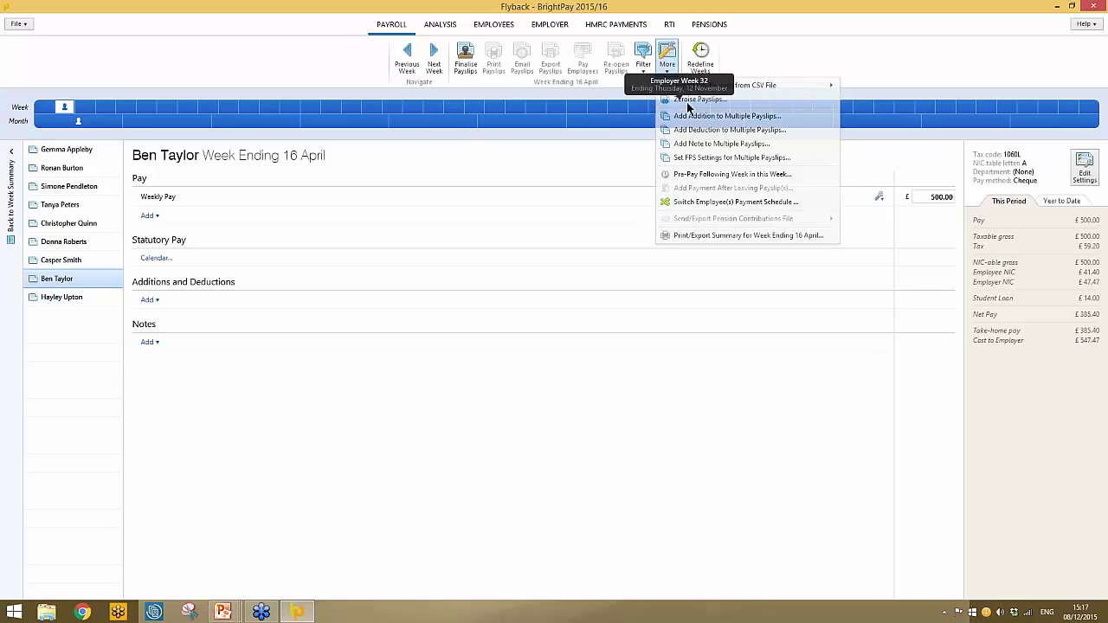
pyautogui.click(687, 101)
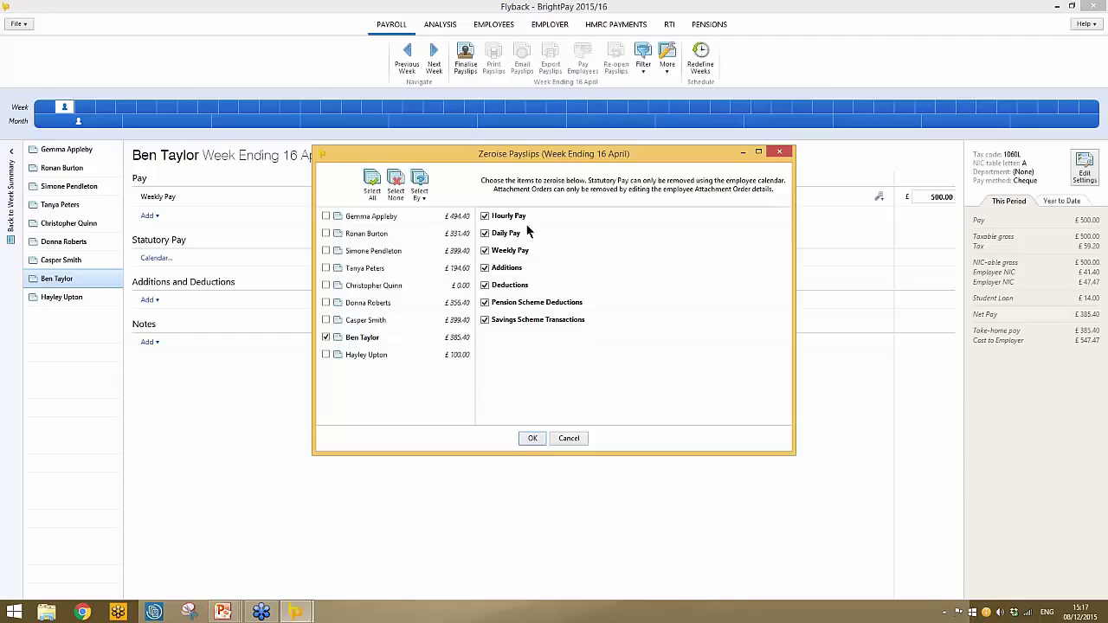
pyautogui.click(374, 183)
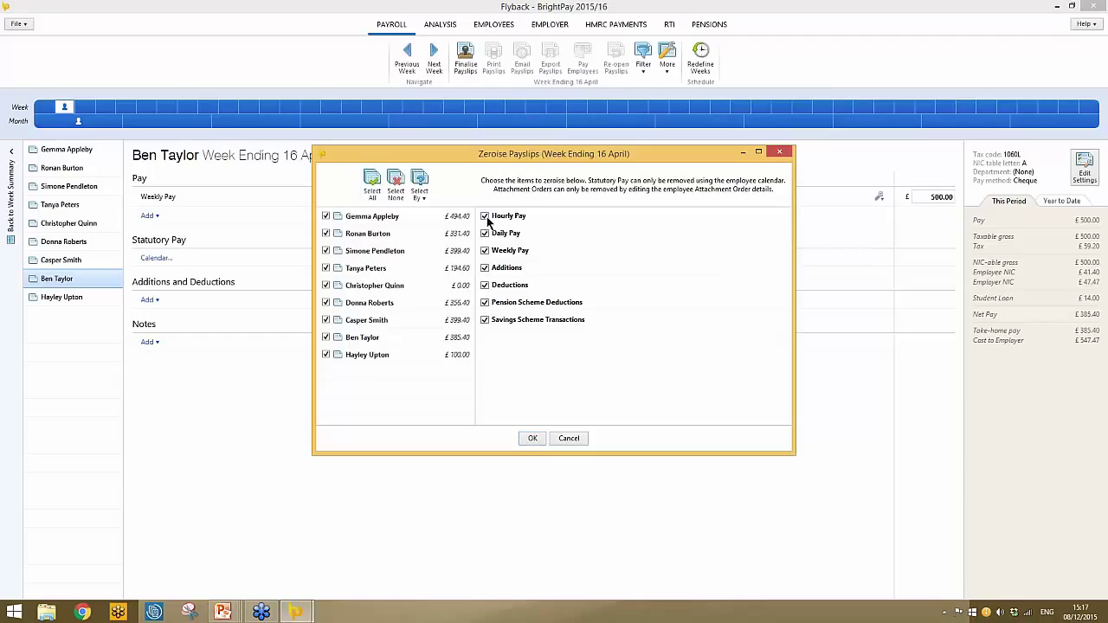
pyautogui.click(485, 234)
pyautogui.click(486, 252)
pyautogui.click(486, 269)
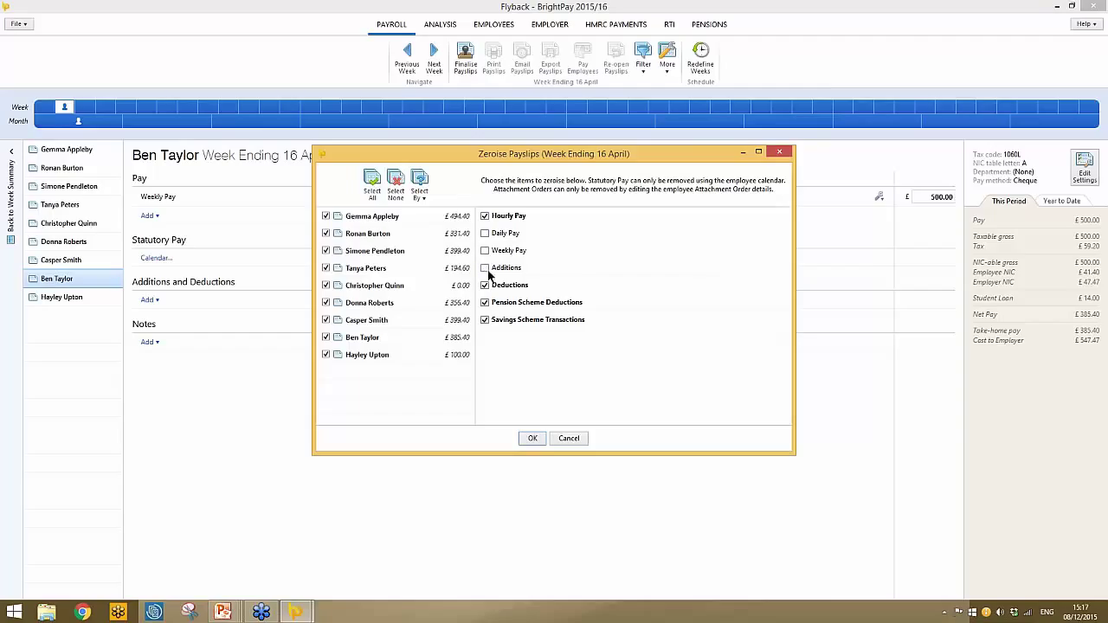
pyautogui.click(485, 285)
pyautogui.click(485, 302)
pyautogui.click(485, 320)
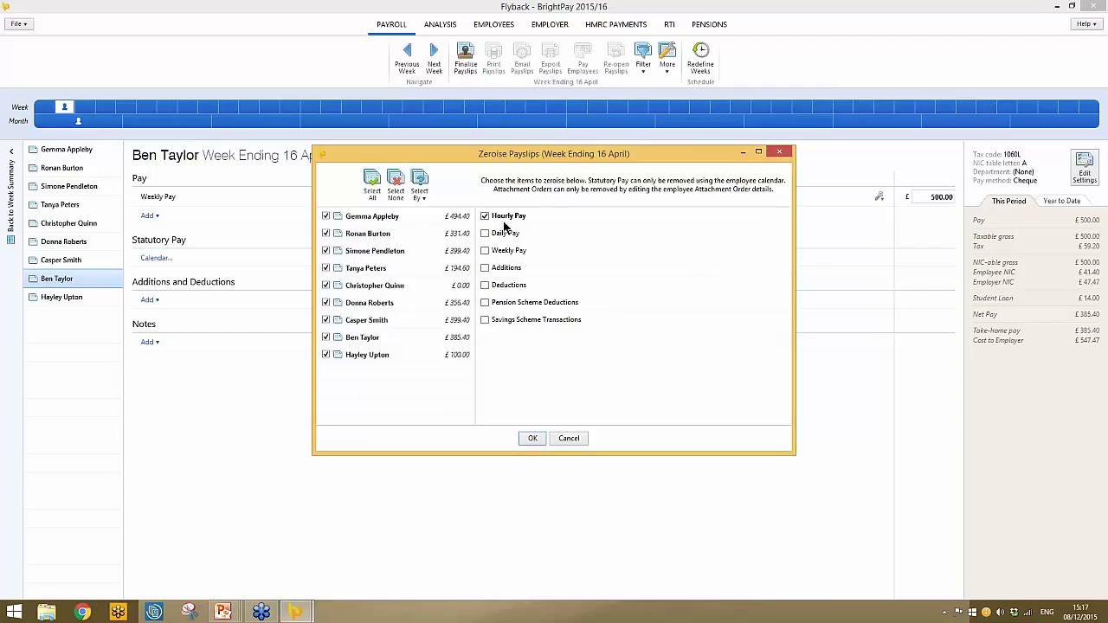
pyautogui.click(533, 437)
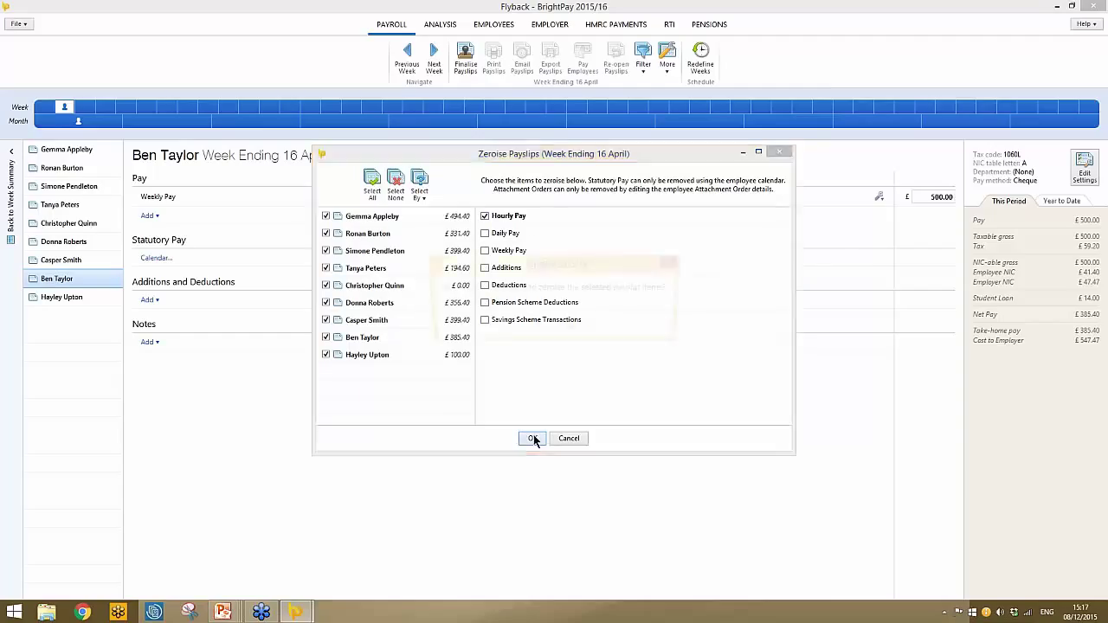
pyautogui.click(538, 329)
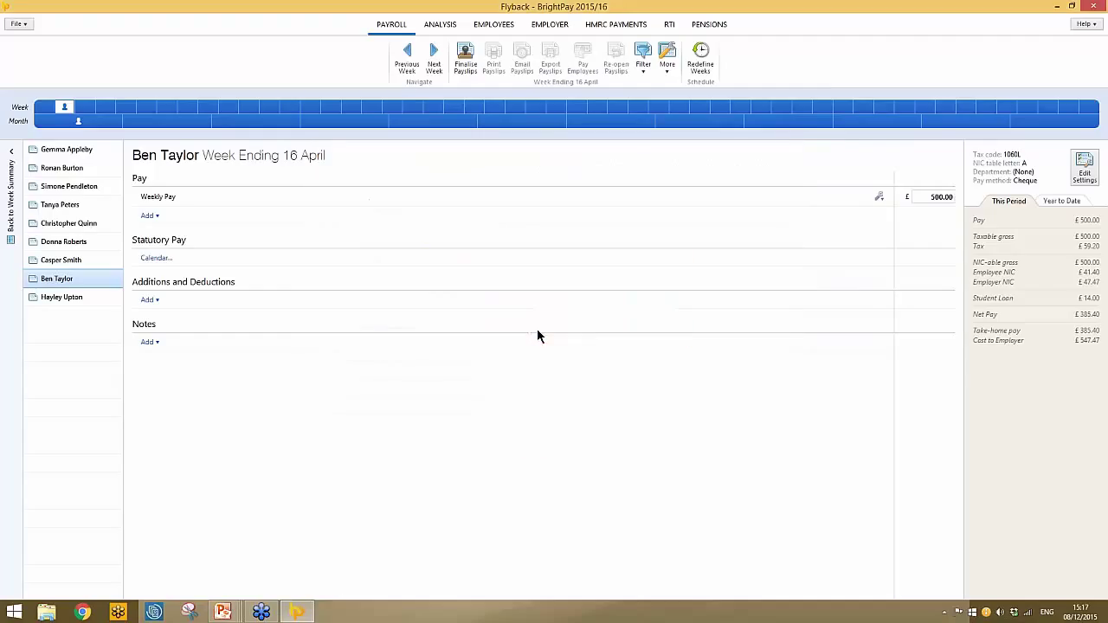
pyautogui.click(76, 167)
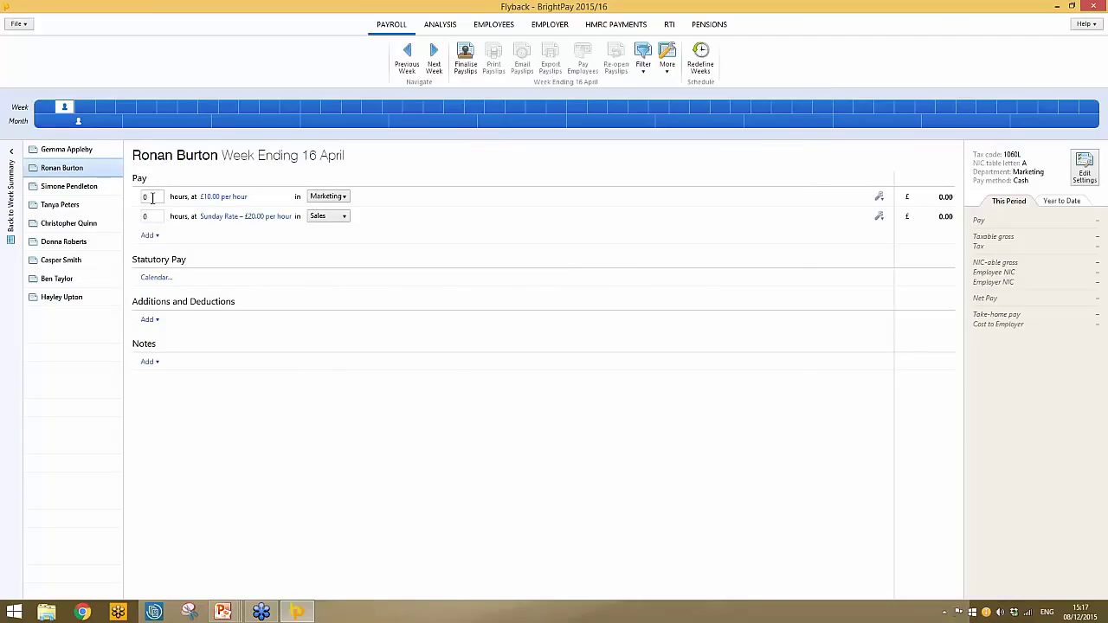
# Start an hourly payments CSV import and open the file from the Importing Pay Files folder
pyautogui.click(667, 58)
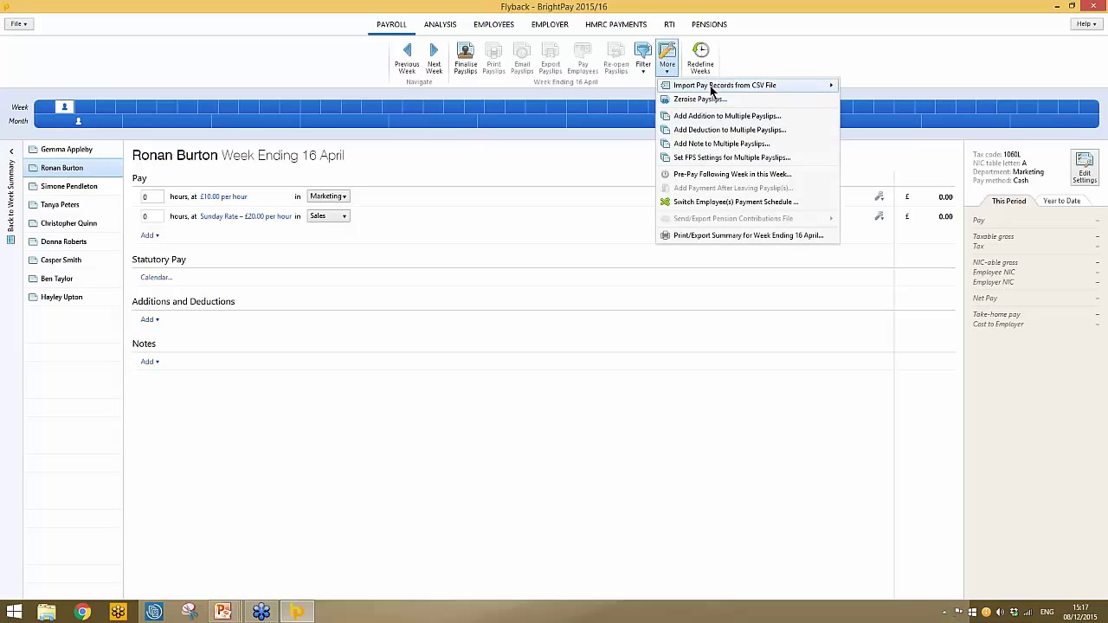
pyautogui.moveTo(713, 91)
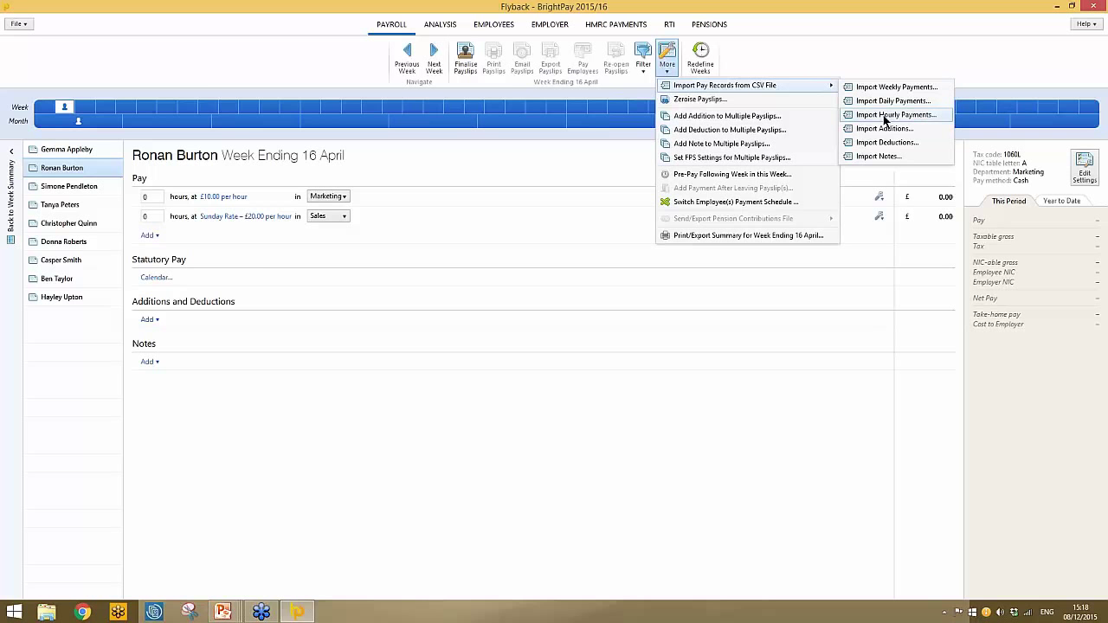
pyautogui.click(885, 116)
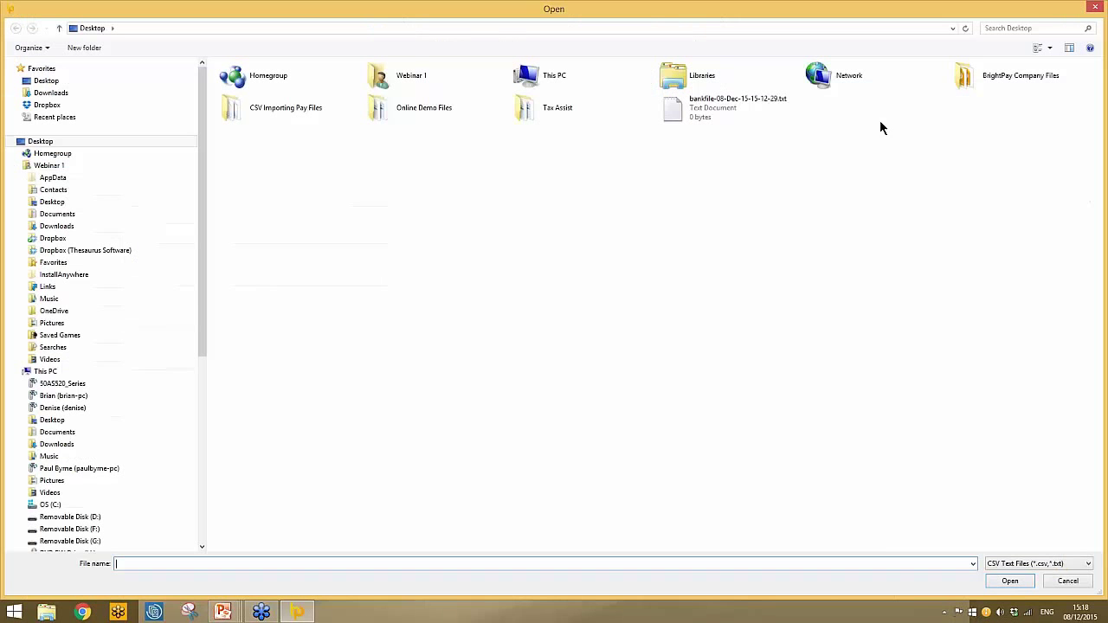
pyautogui.doubleClick(294, 107)
pyautogui.doubleClick(279, 129)
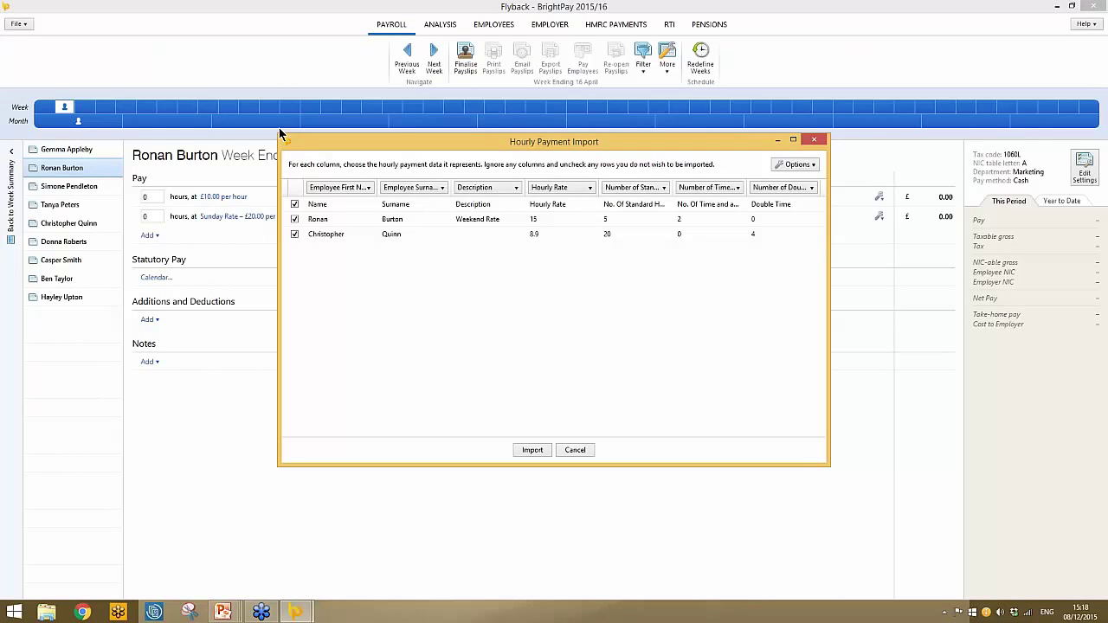
# Keep columns mapped to Employee First Name and Surname, import the four hourly payments, and check payslips
pyautogui.click(364, 188)
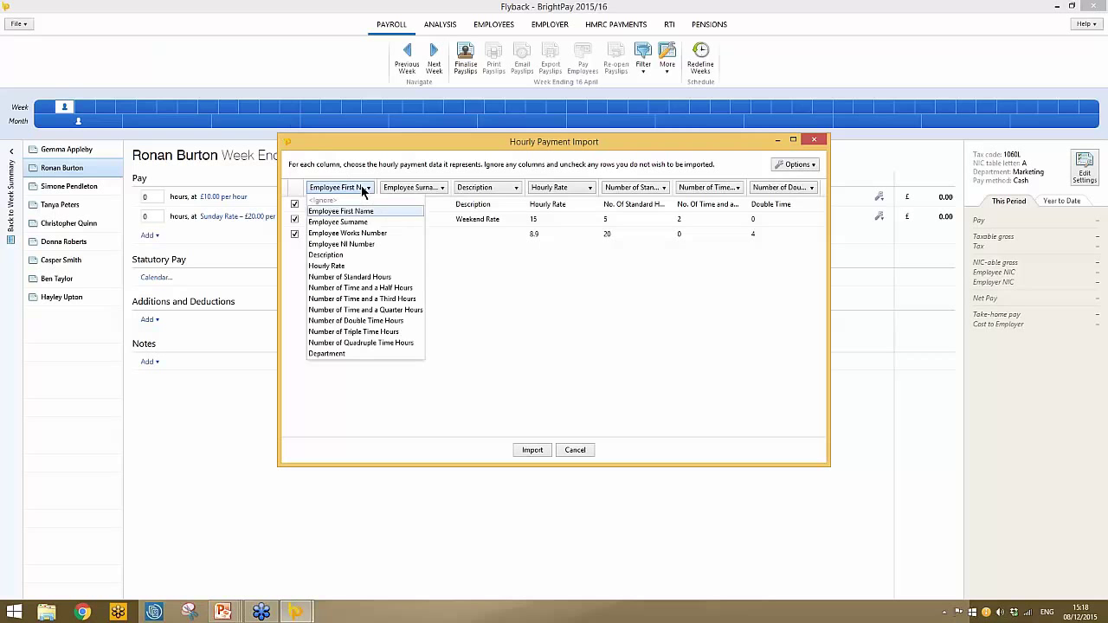
pyautogui.click(352, 189)
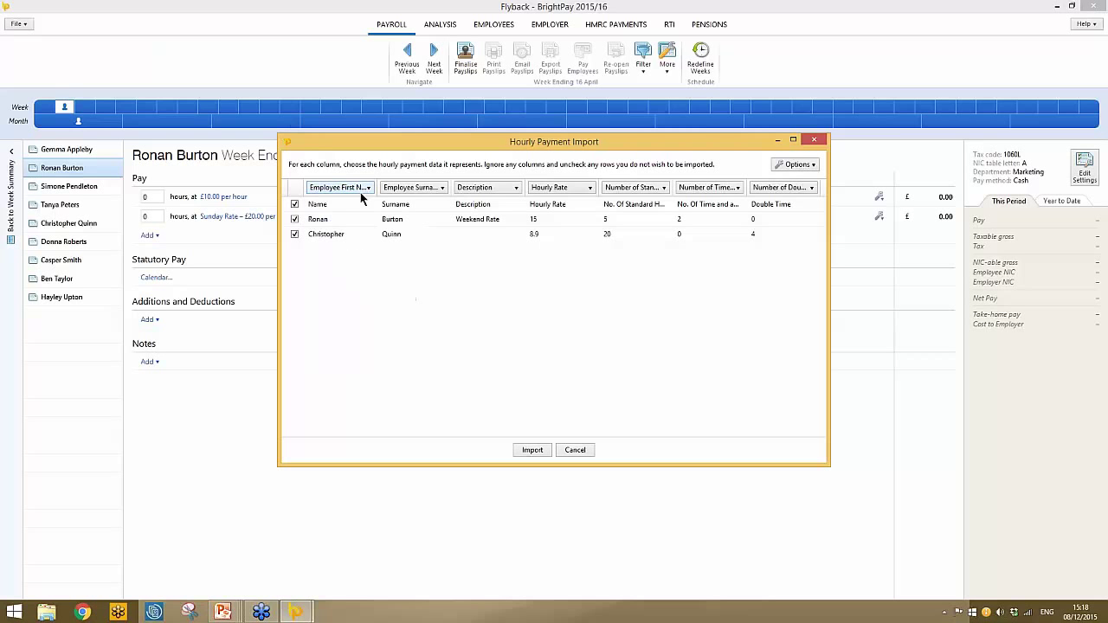
pyautogui.click(350, 188)
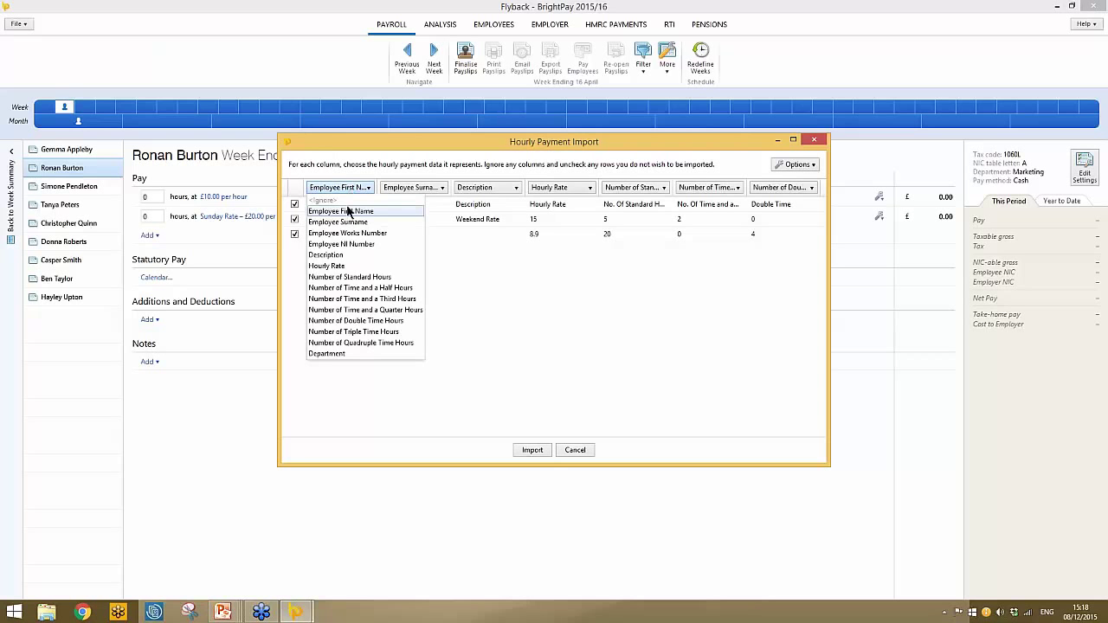
pyautogui.click(351, 191)
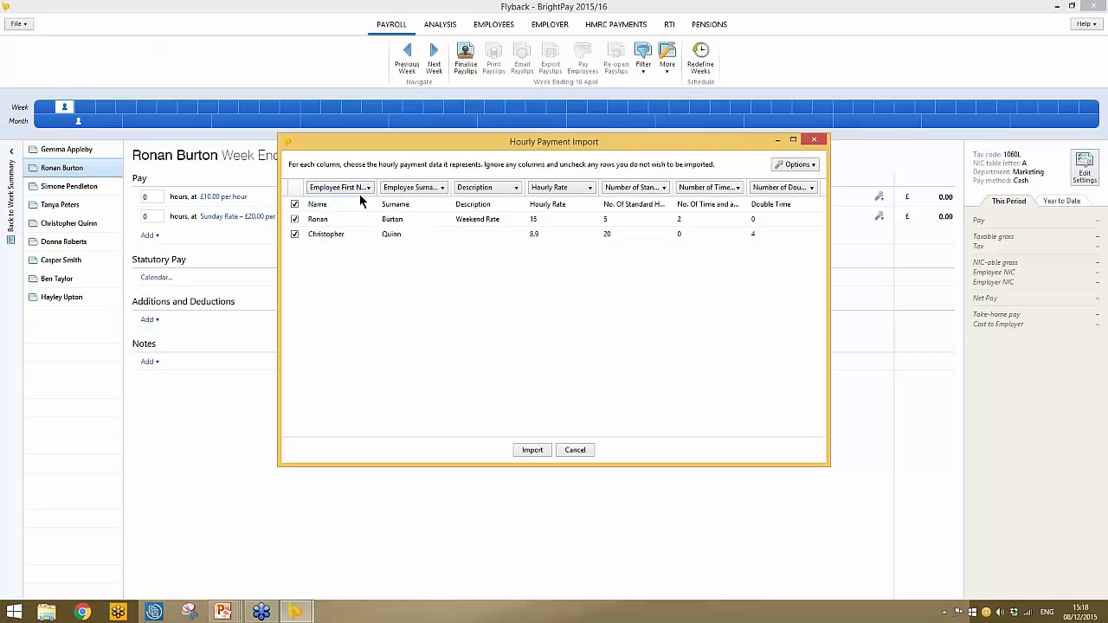
pyautogui.click(414, 187)
pyautogui.click(414, 217)
pyautogui.click(530, 450)
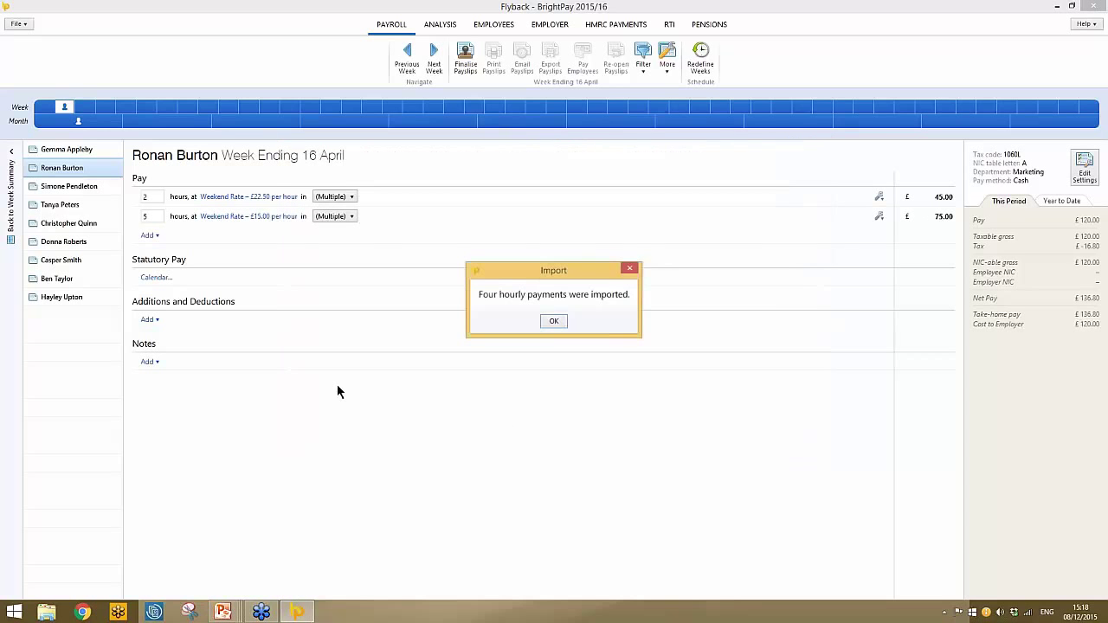
pyautogui.click(558, 323)
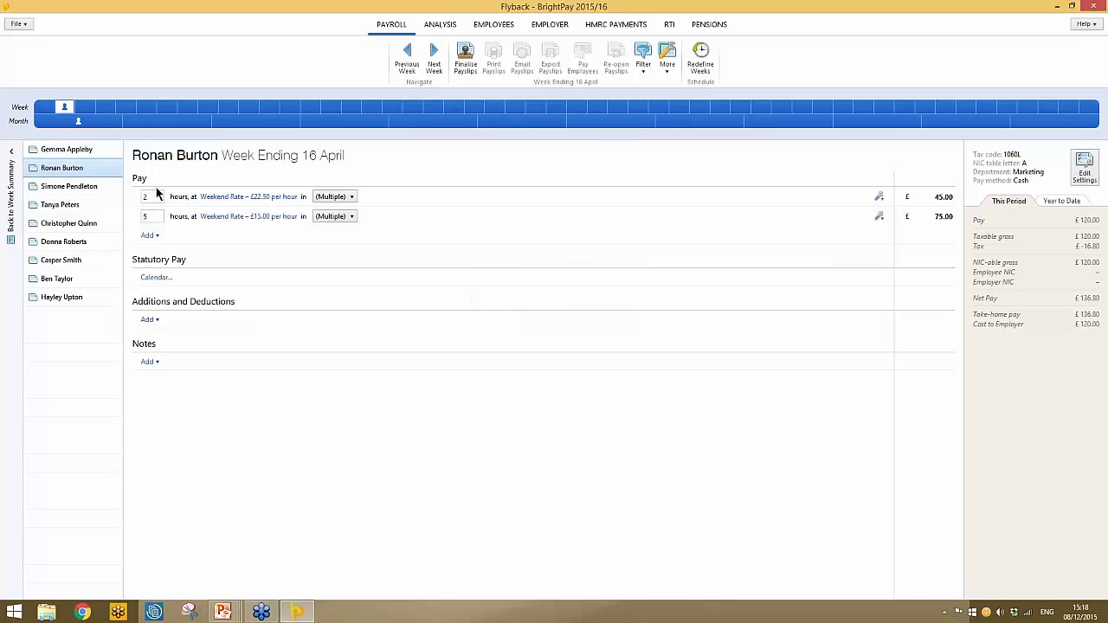
pyautogui.click(97, 224)
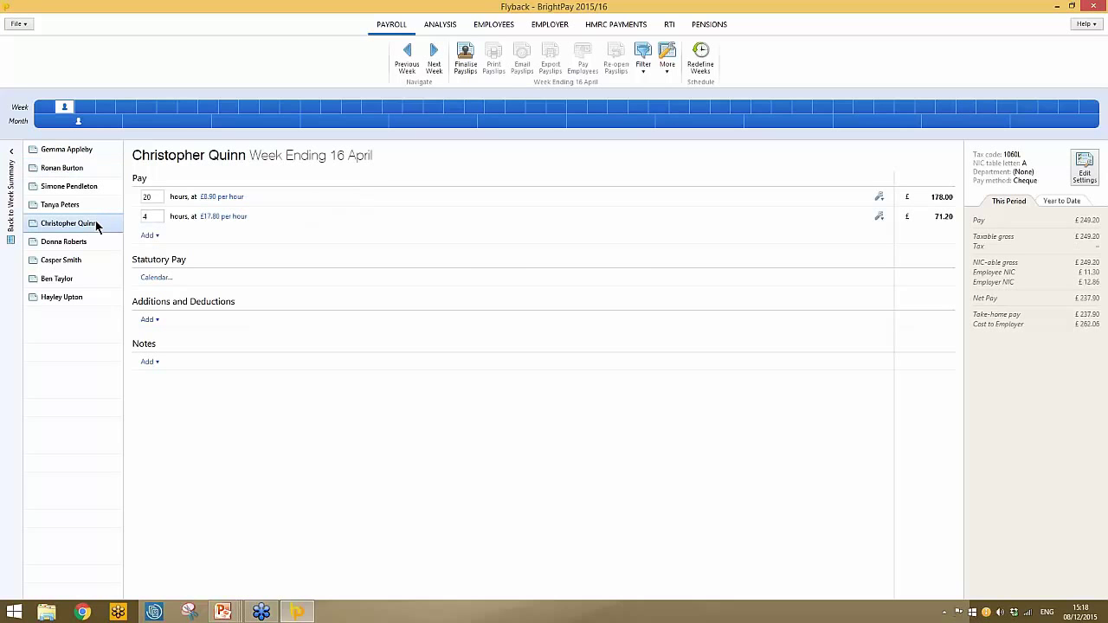
pyautogui.click(85, 151)
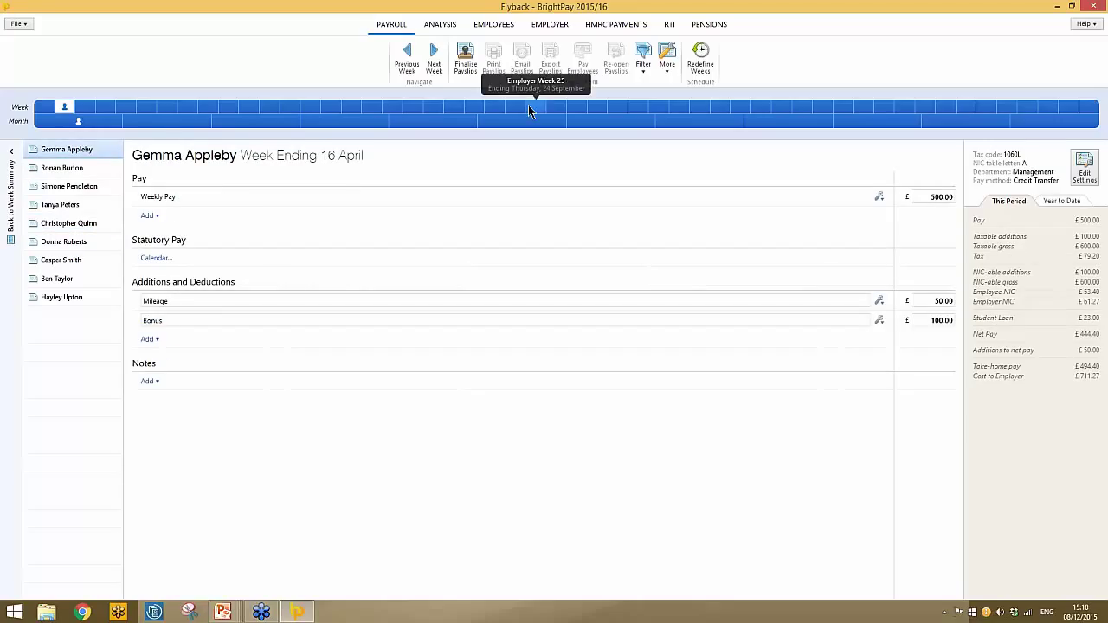
pyautogui.click(666, 62)
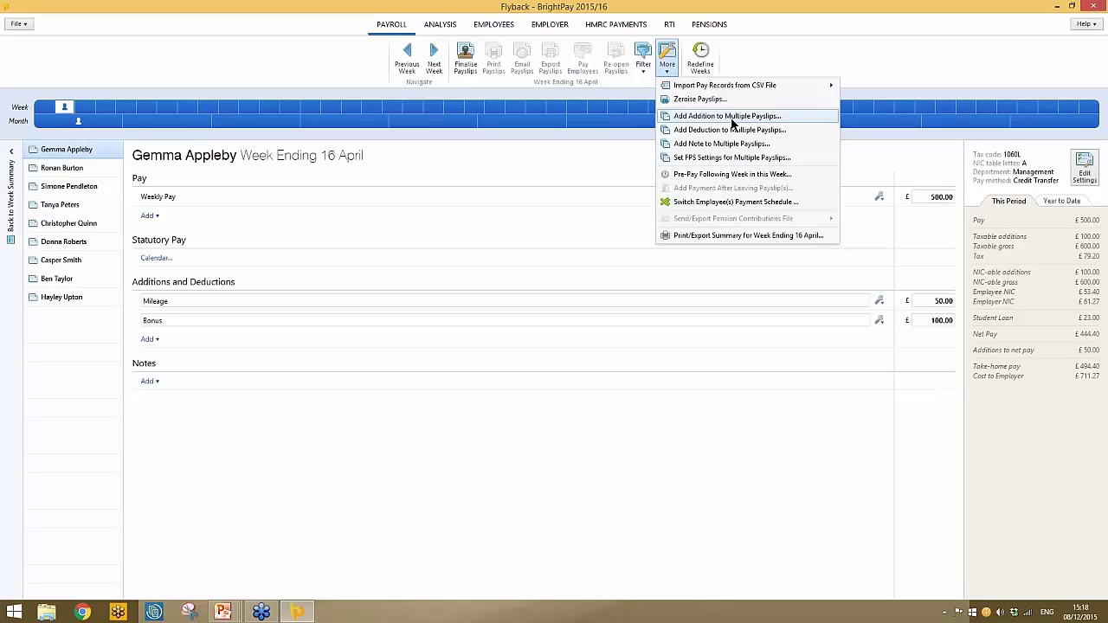
# Open Add Note to Payslips from More and untick the first four employees
pyautogui.click(732, 118)
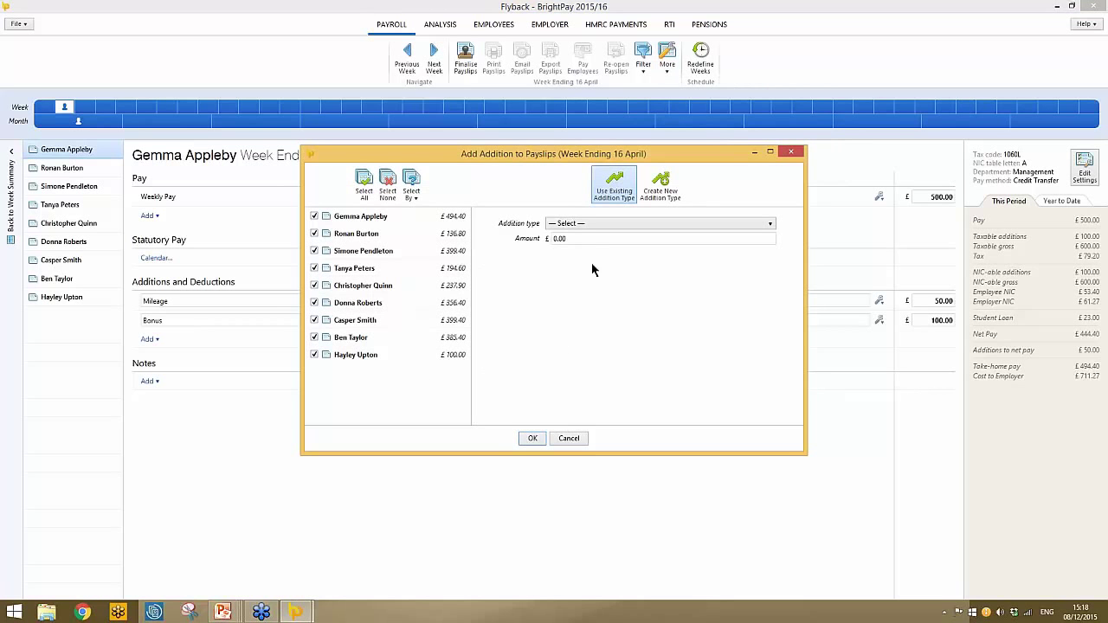
pyautogui.click(569, 439)
pyautogui.click(668, 57)
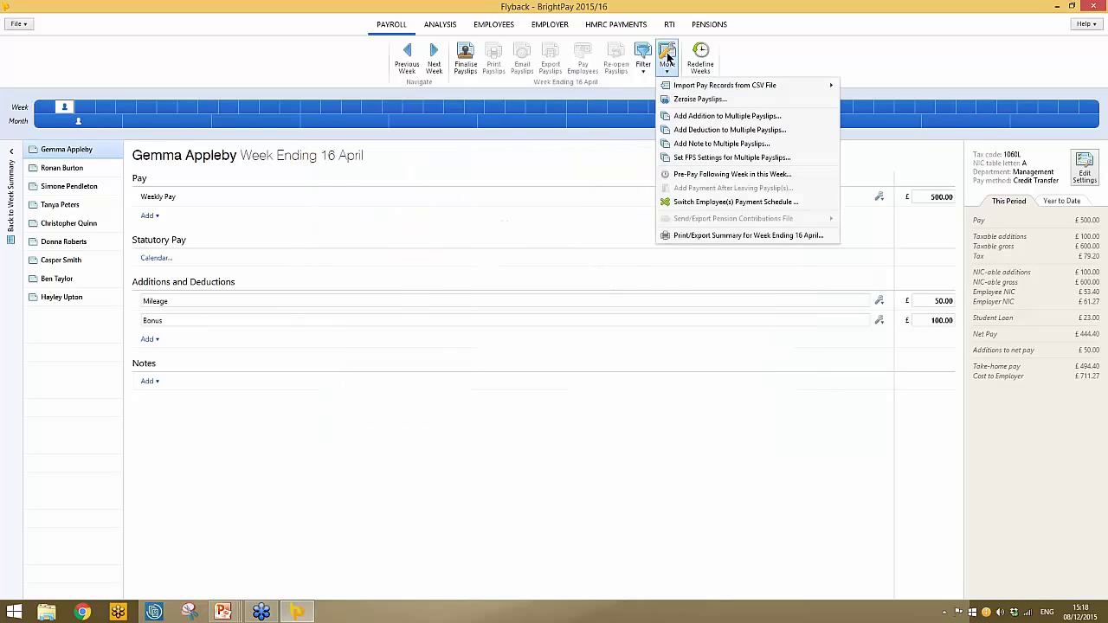
pyautogui.click(697, 145)
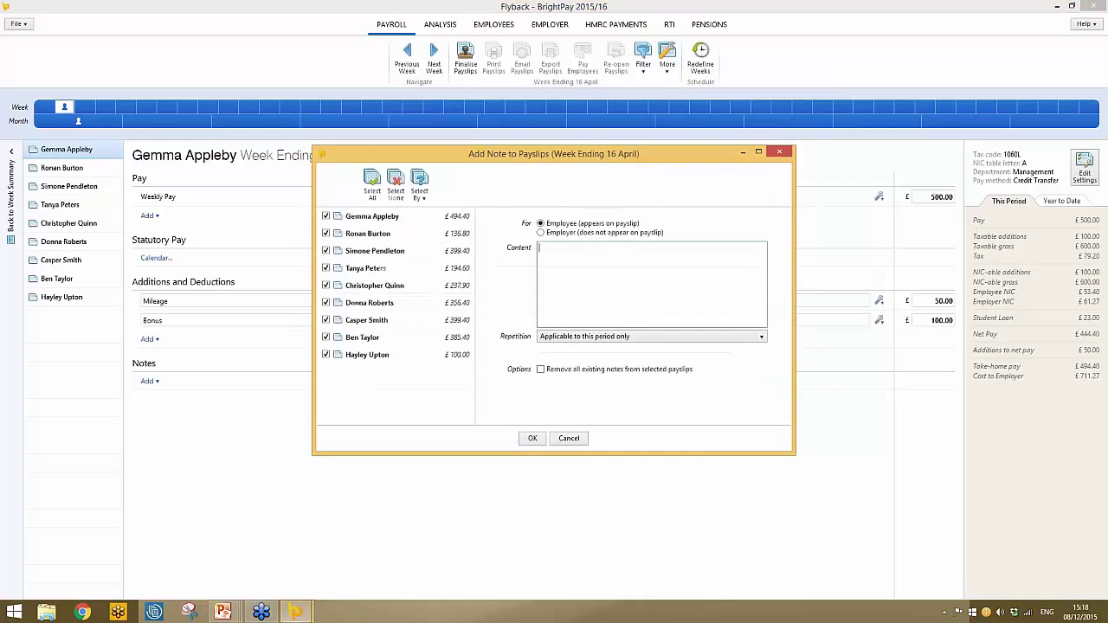
pyautogui.click(325, 216)
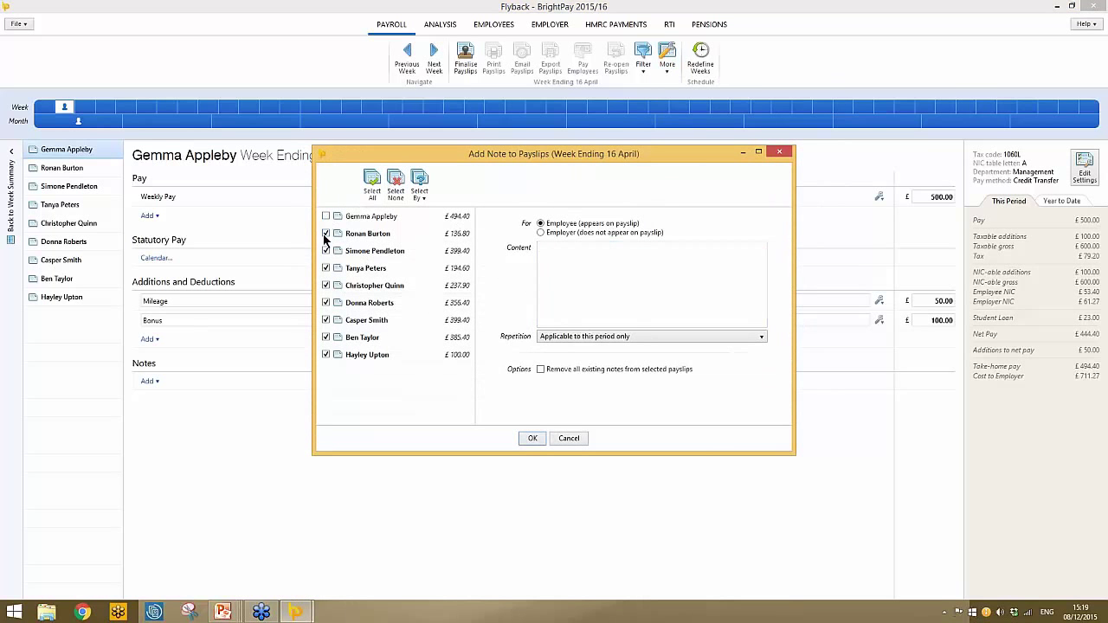
pyautogui.click(326, 234)
pyautogui.click(326, 251)
pyautogui.click(326, 268)
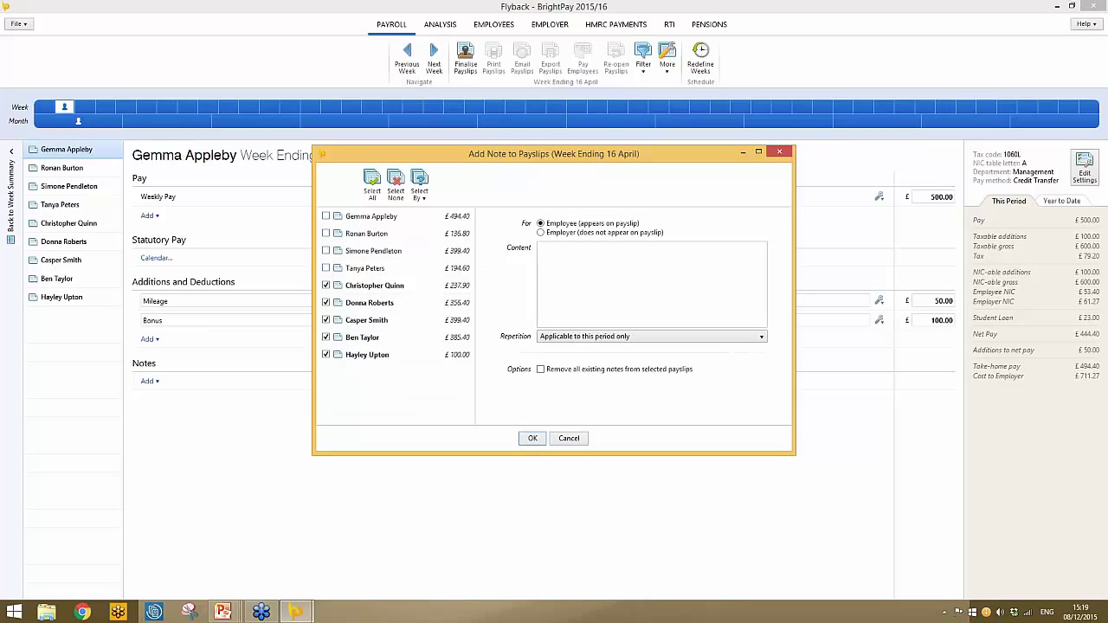
# Enter the note content 'Test note' and apply it to the five ticked payslips
pyautogui.click(616, 267)
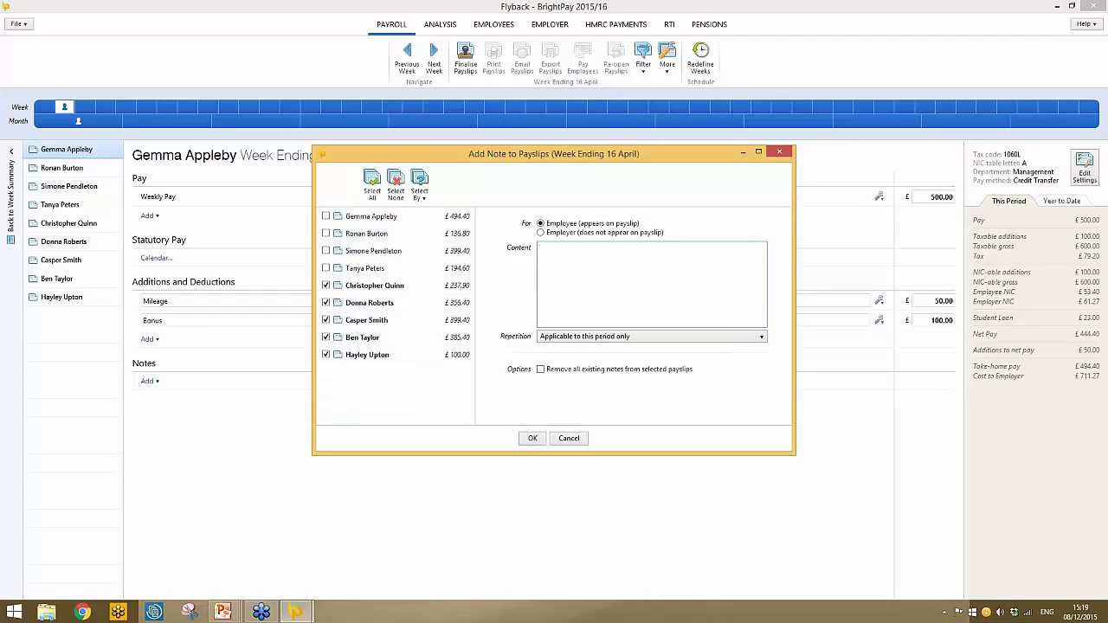
pyautogui.write('Test note')
pyautogui.click(532, 439)
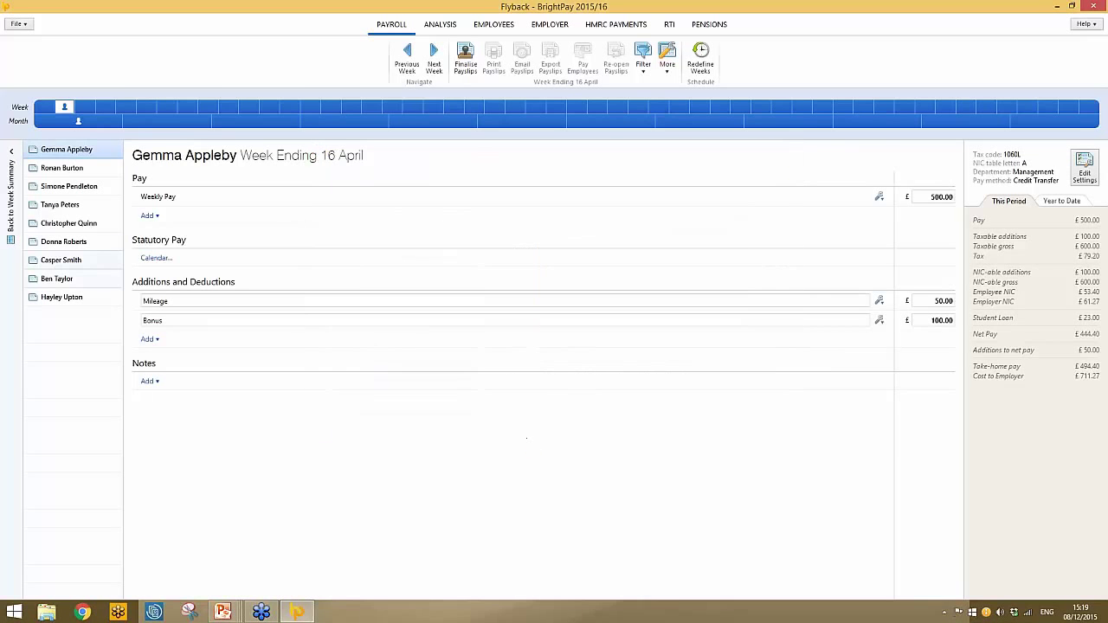
# Check each of the five employees' payslips for the new note
pyautogui.click(82, 223)
pyautogui.click(87, 242)
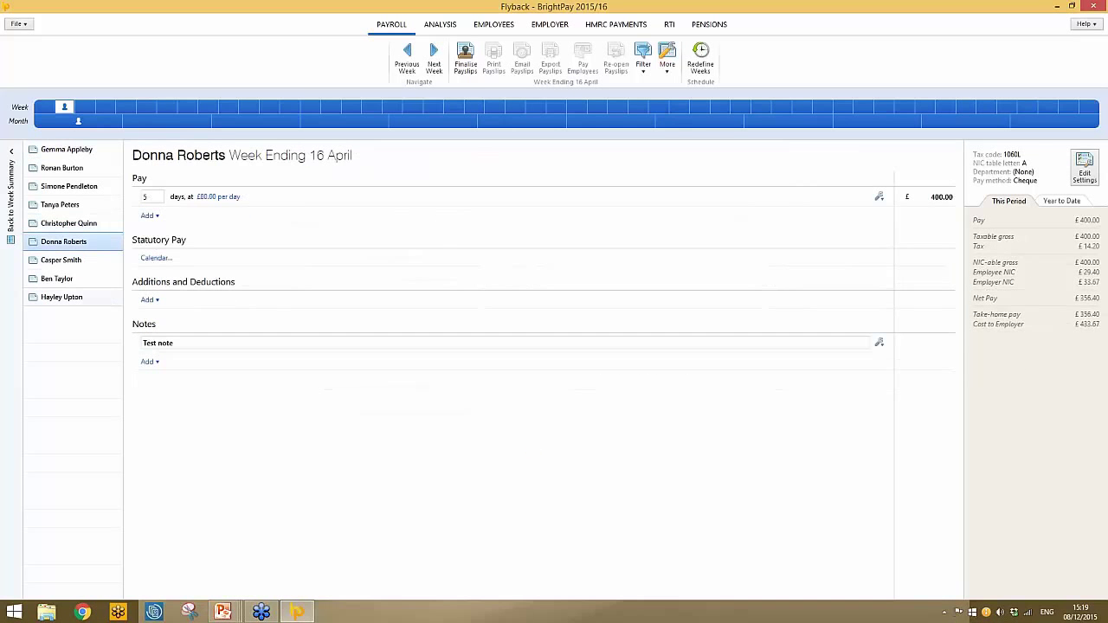
pyautogui.click(91, 259)
pyautogui.click(97, 279)
pyautogui.click(102, 298)
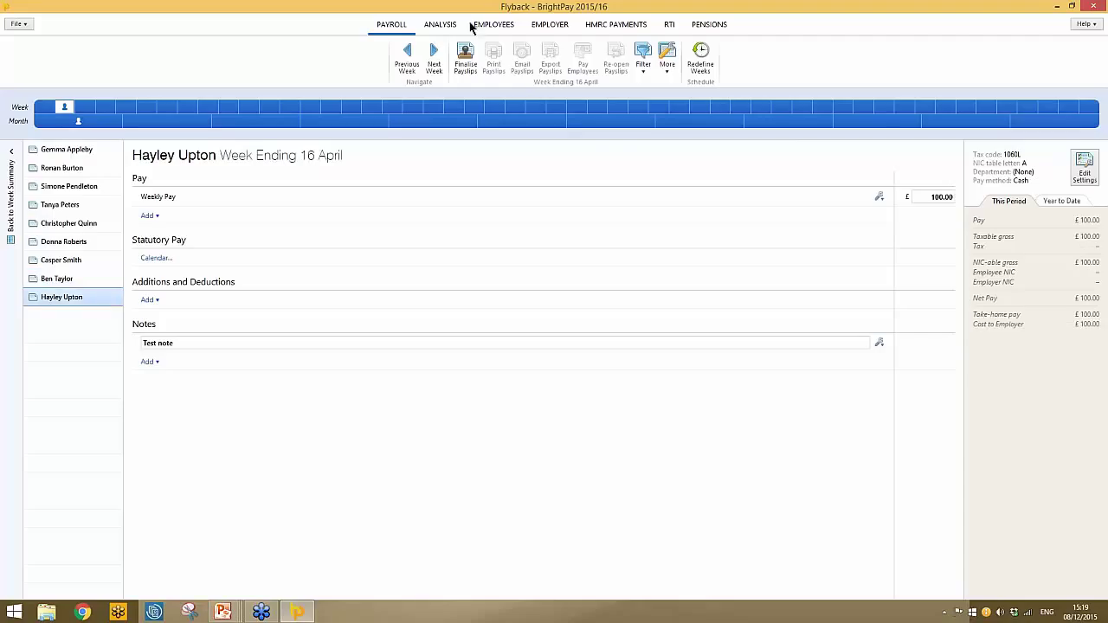
pyautogui.click(666, 59)
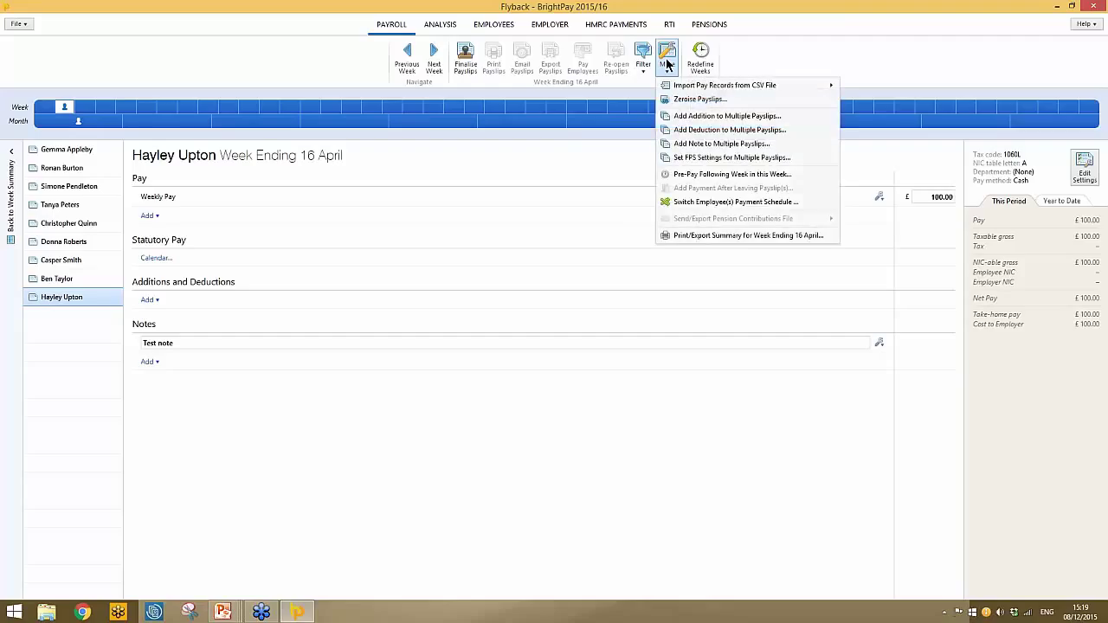
# Finalise all nine week ending 16 April payslips
pyautogui.click(667, 63)
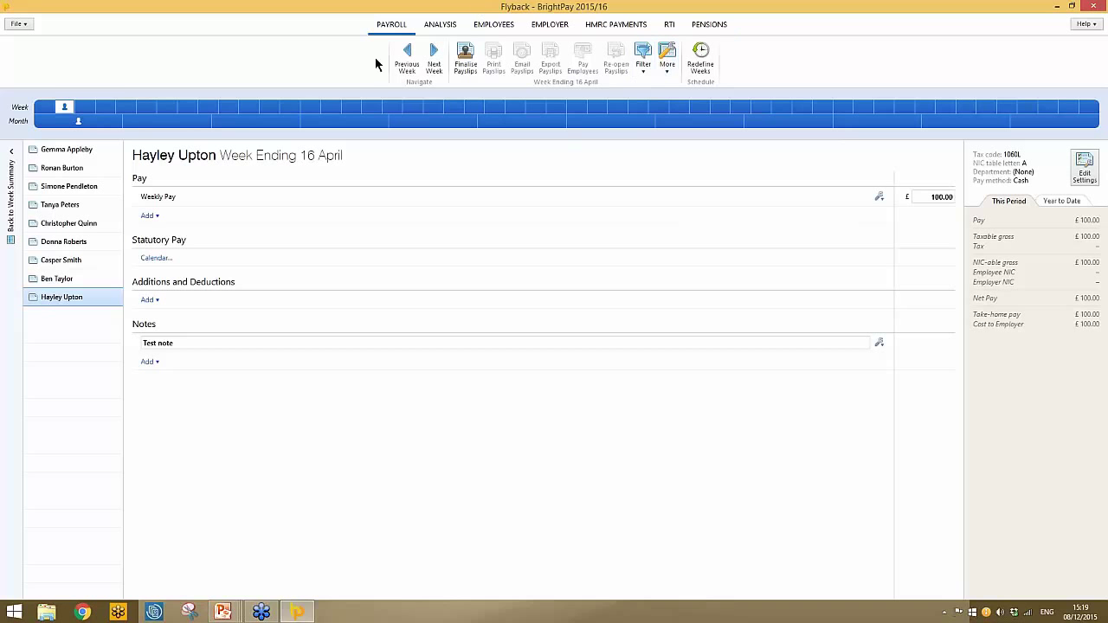
pyautogui.click(466, 62)
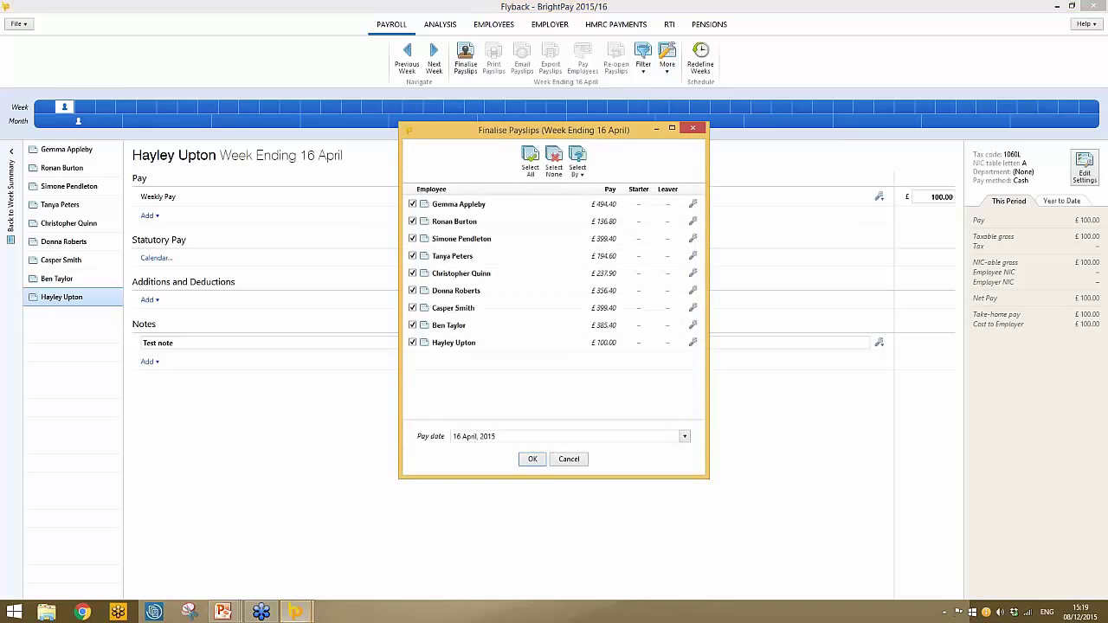
pyautogui.click(532, 459)
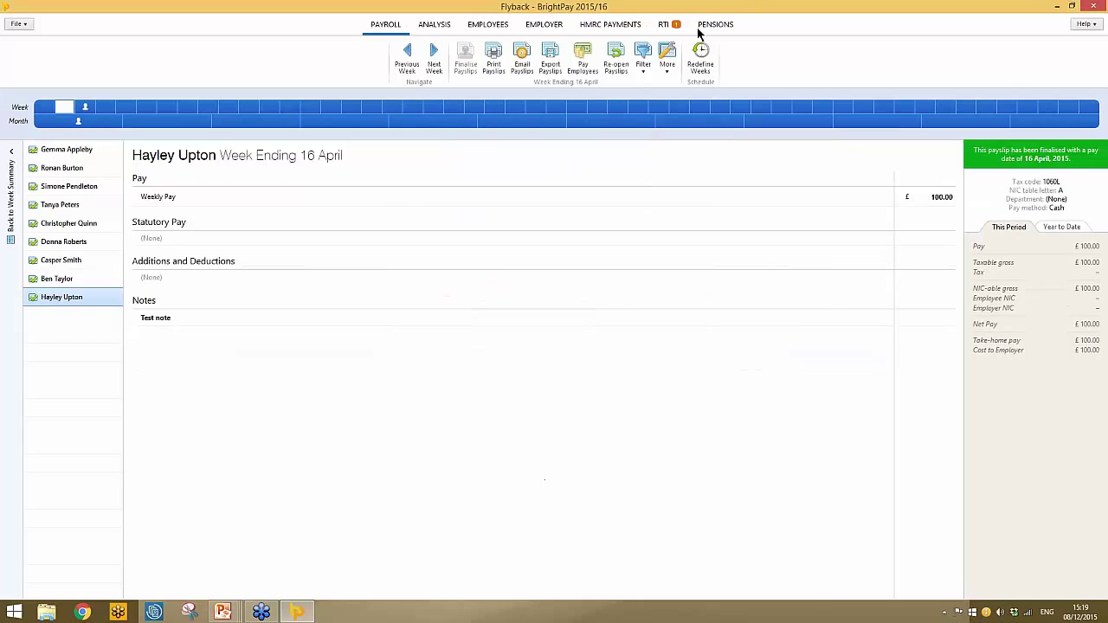
# Mark the 16 April FPS as sent and accepted by HMRC, then return to payroll
pyautogui.click(669, 24)
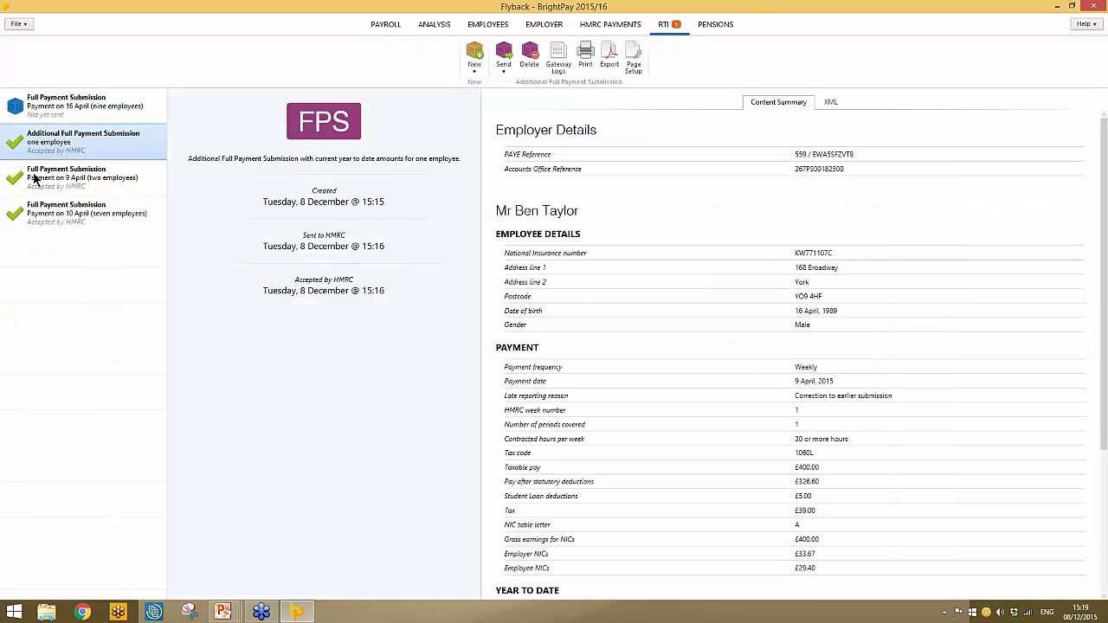
pyautogui.click(85, 110)
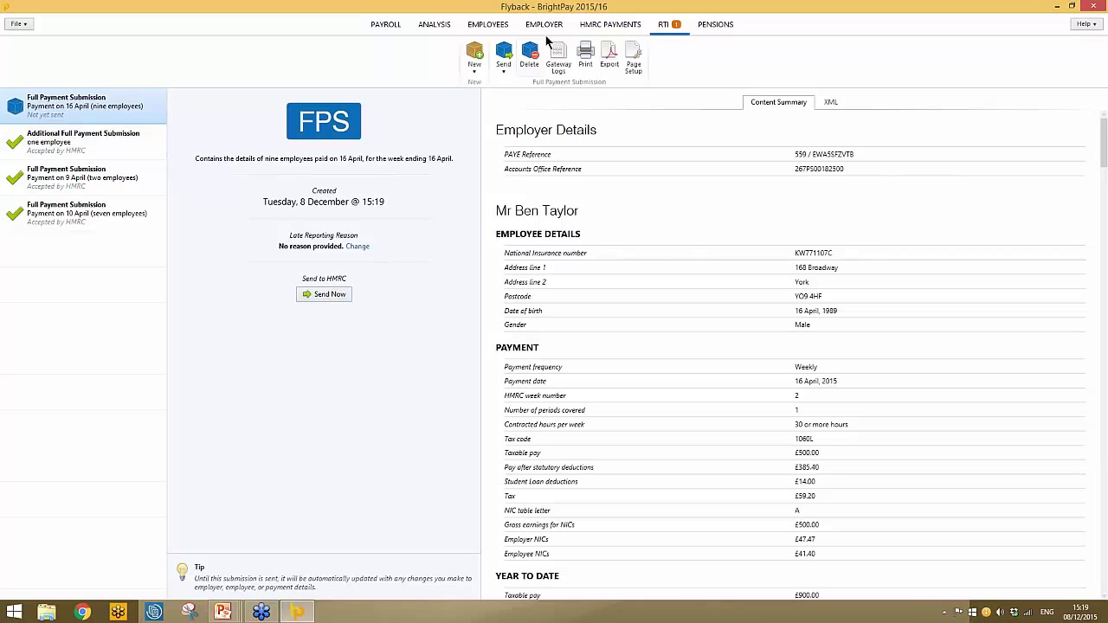
pyautogui.click(503, 60)
pyautogui.click(541, 102)
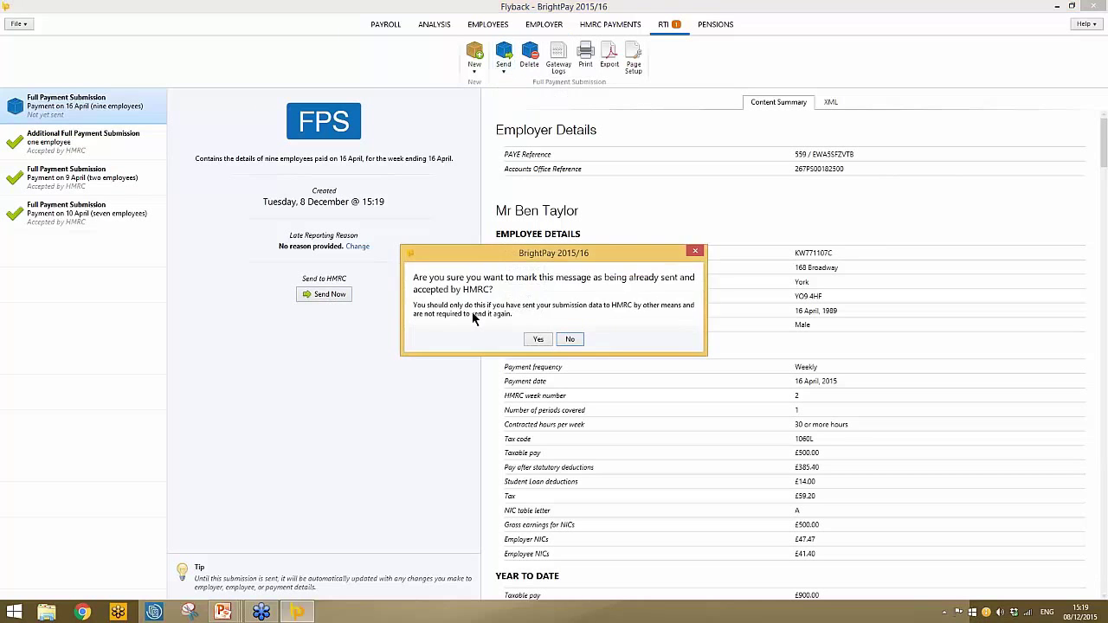
pyautogui.click(534, 340)
pyautogui.click(391, 25)
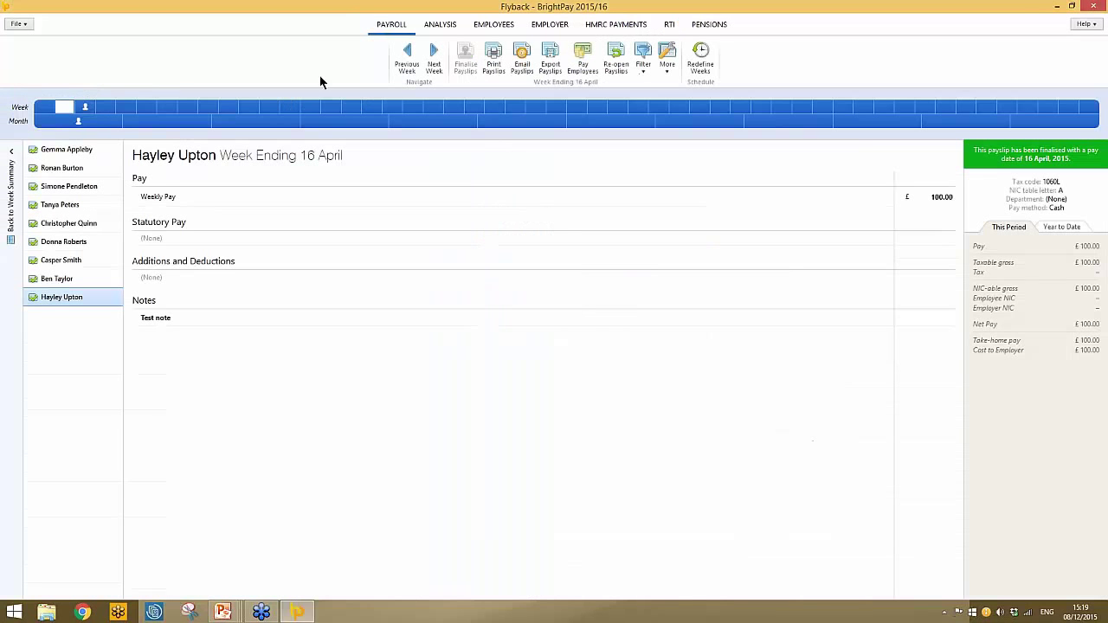
# Go to week ending 23 April, select the £500-weekly employee and list deduction types
pyautogui.click(83, 108)
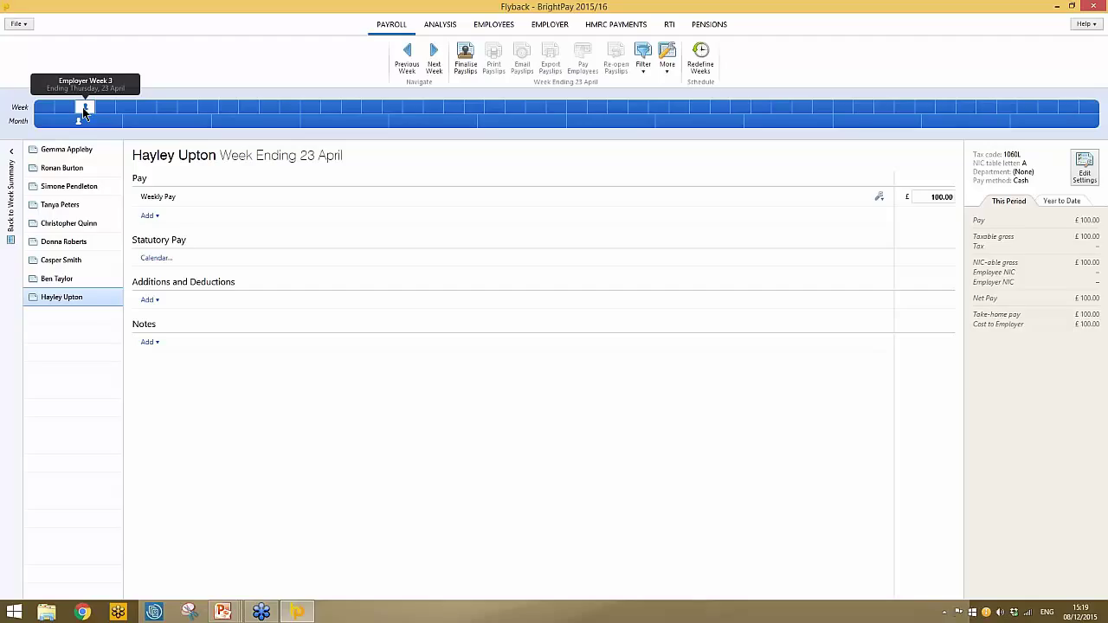
pyautogui.click(73, 258)
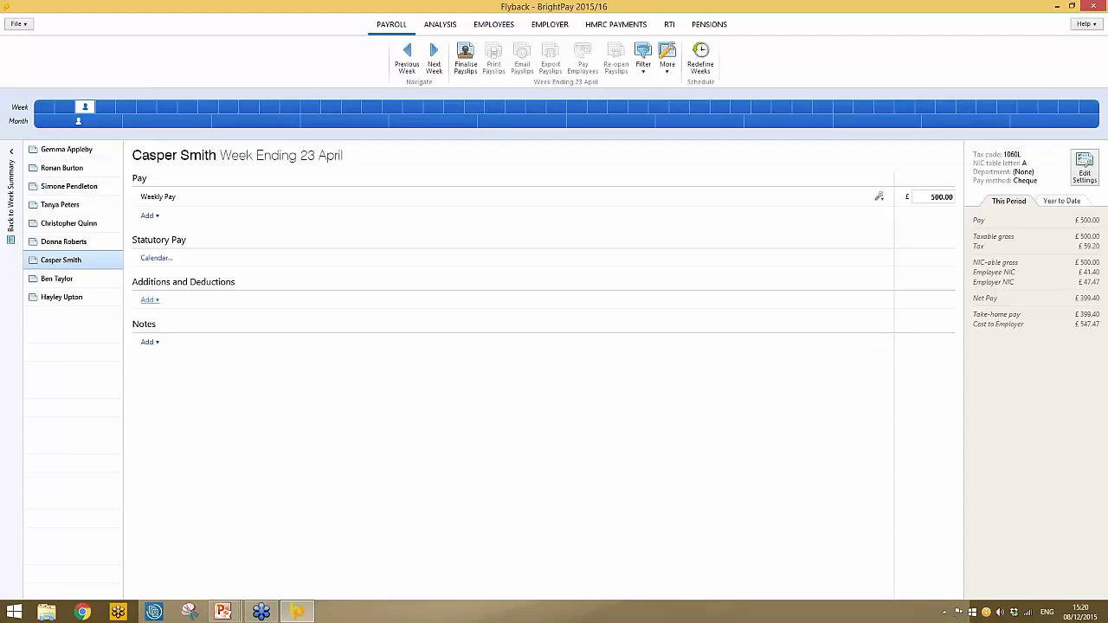
pyautogui.click(149, 300)
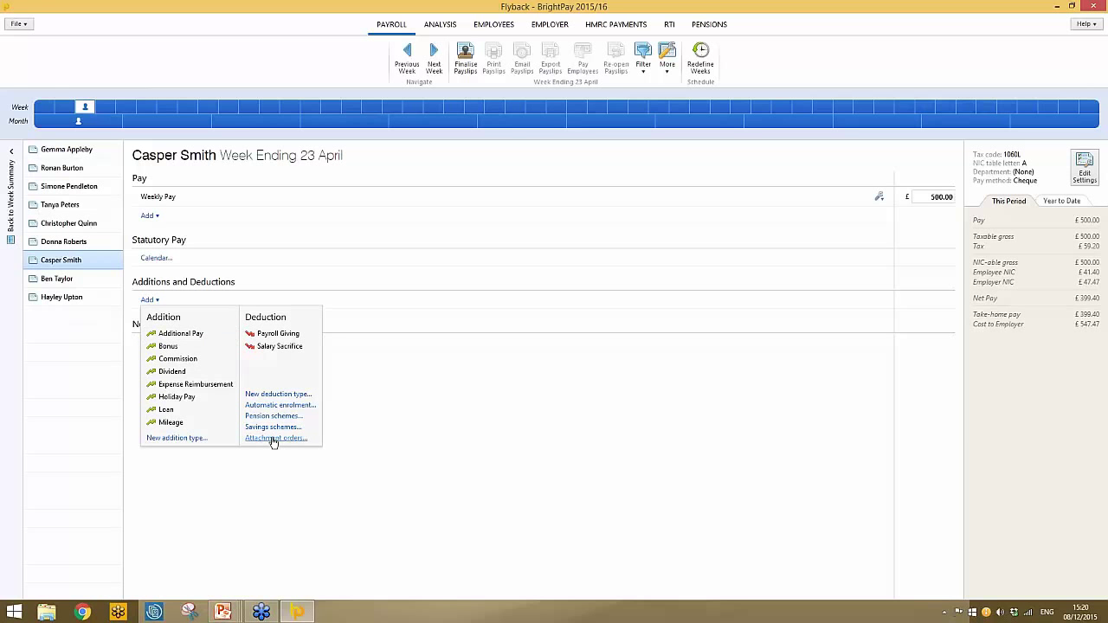
# Add a Council Tax (CTAEO) order described 'CTAEO Preston' with its reference
pyautogui.click(273, 439)
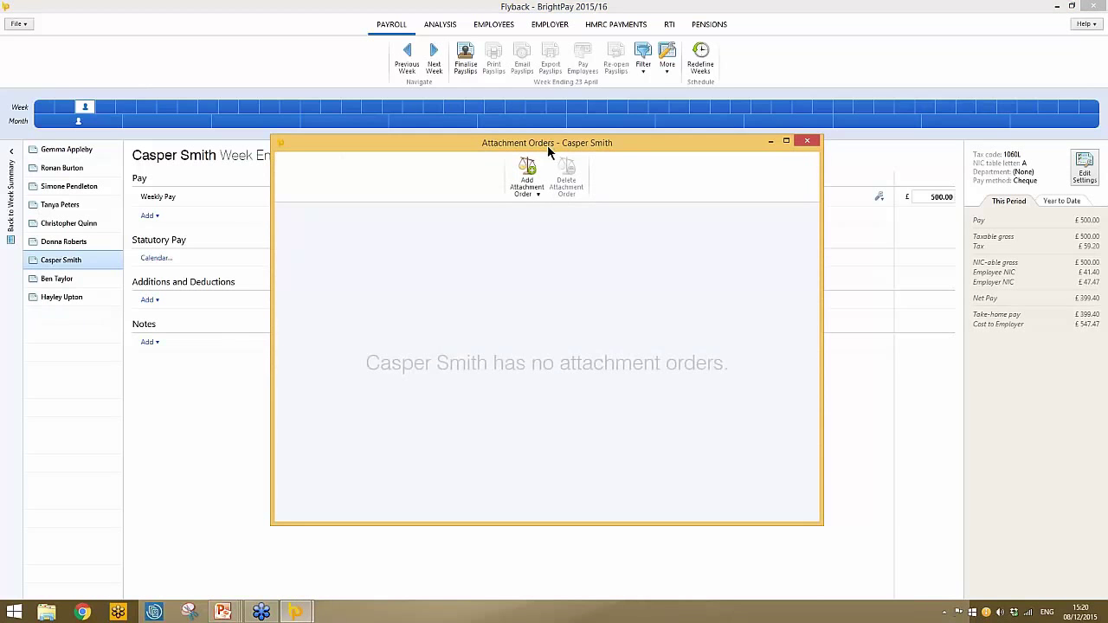
pyautogui.moveTo(547, 144); pyautogui.dragTo(543, 69)
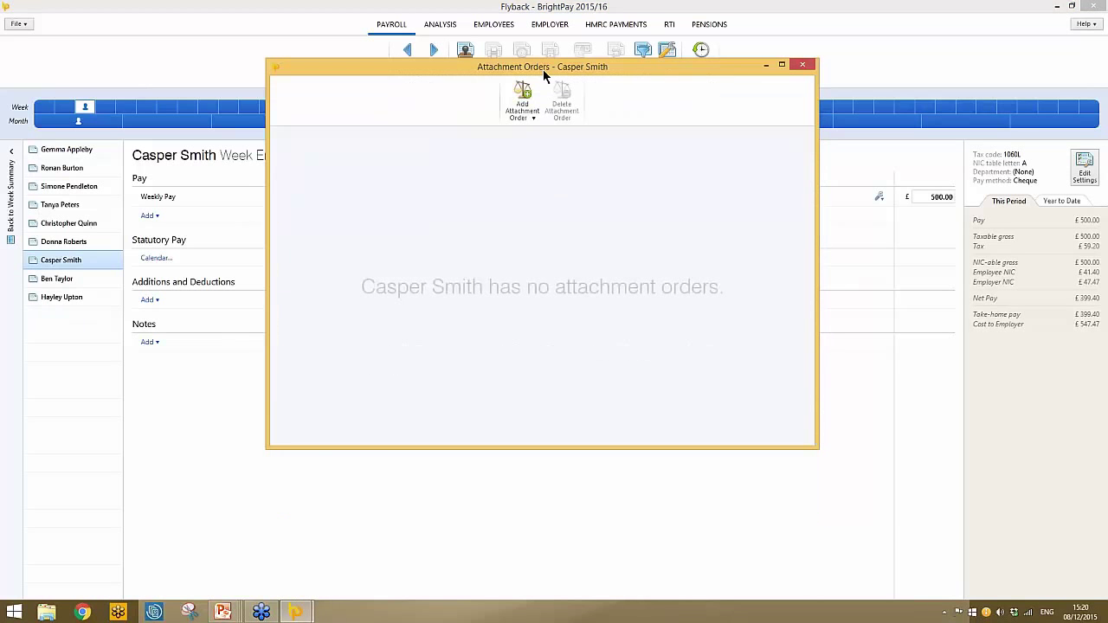
pyautogui.click(530, 119)
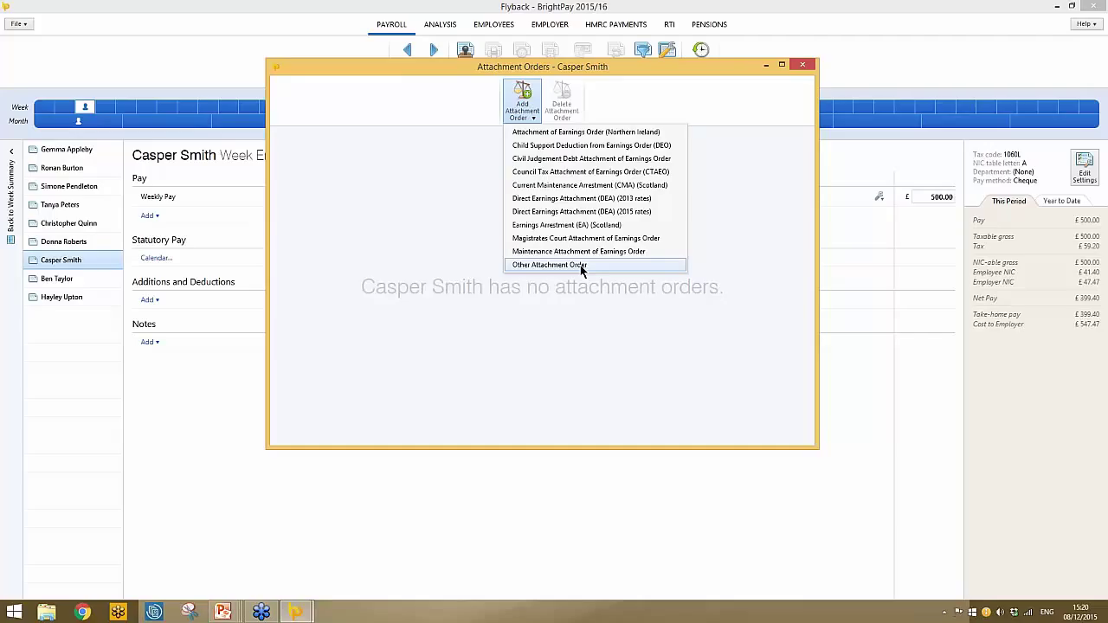
pyautogui.click(587, 177)
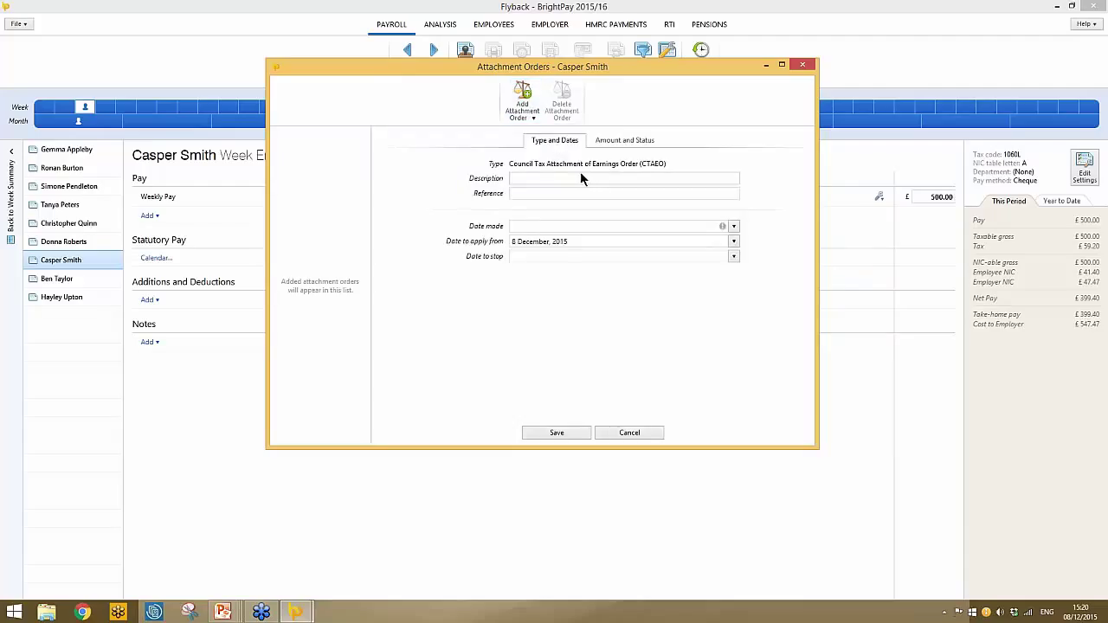
pyautogui.click(572, 174)
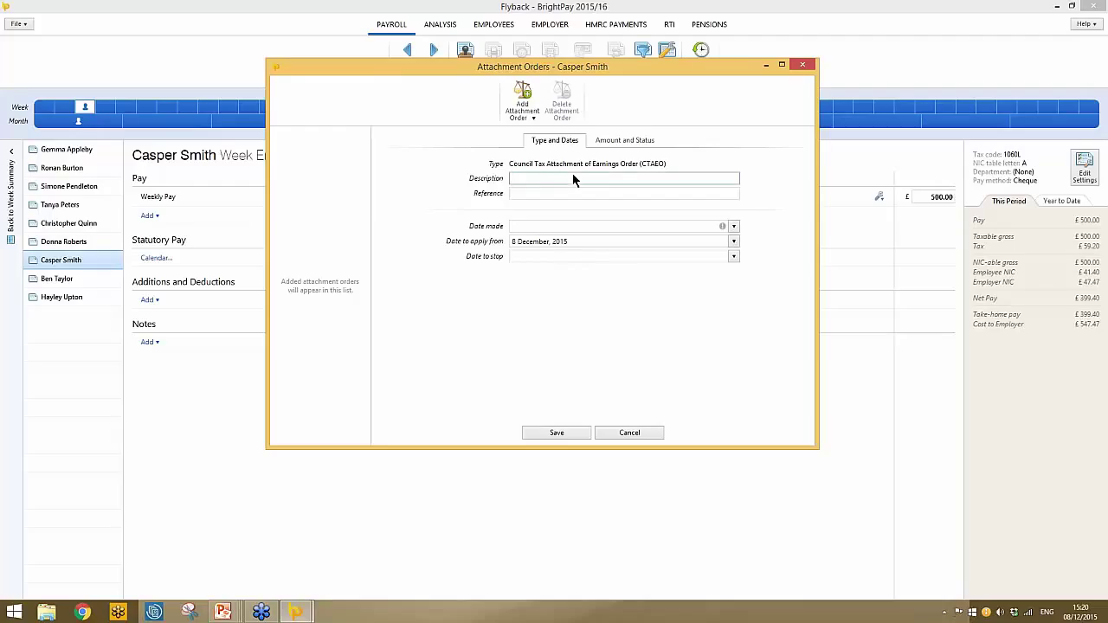
pyautogui.write('CTAEO Preston')
pyautogui.press('Tab')
pyautogui.write('12345')
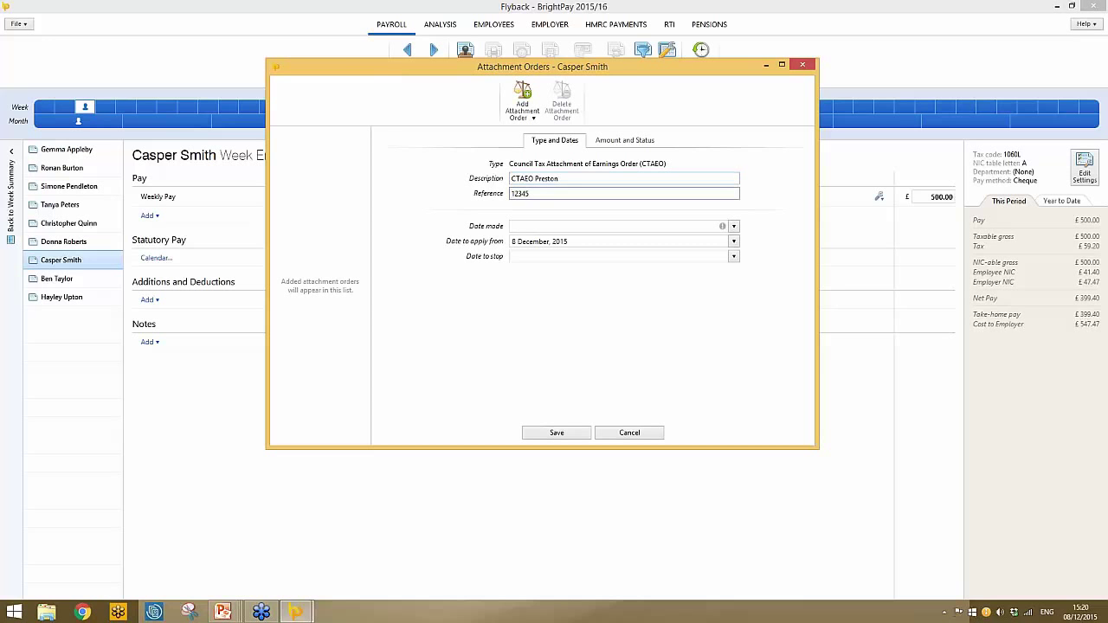
pyautogui.press('Tab')
# Set both the order's date made and date to apply from to 1 April 2015
pyautogui.click(733, 226)
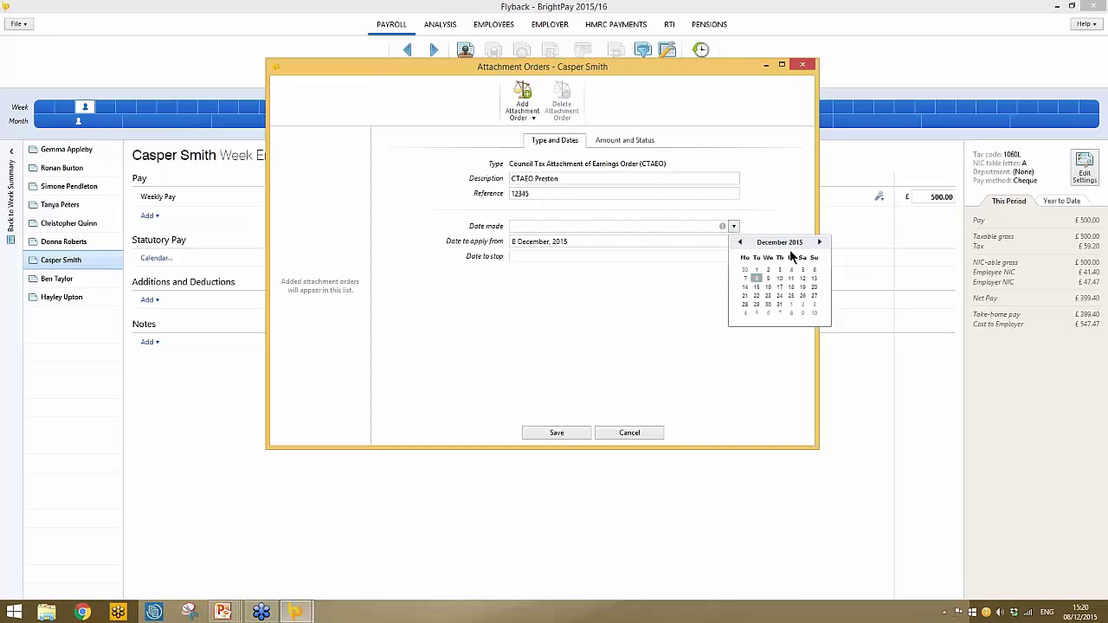
pyautogui.click(740, 241)
pyautogui.click(740, 242)
pyautogui.click(740, 241)
pyautogui.click(740, 242)
pyautogui.click(740, 242)
pyautogui.click(740, 241)
pyautogui.click(739, 241)
pyautogui.click(740, 241)
pyautogui.click(767, 270)
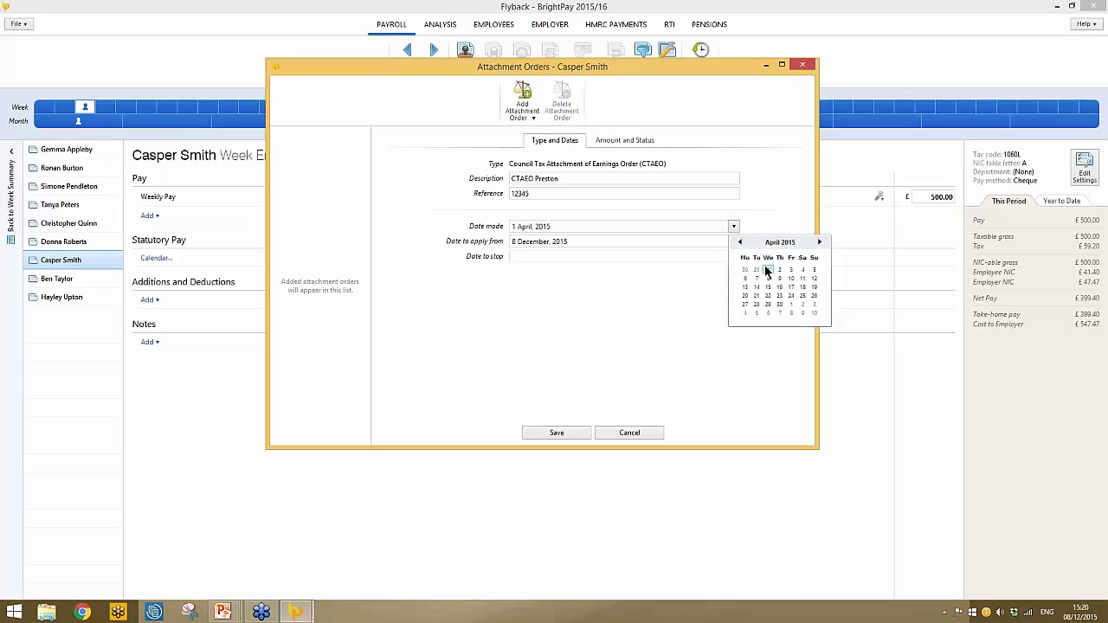
pyautogui.click(733, 242)
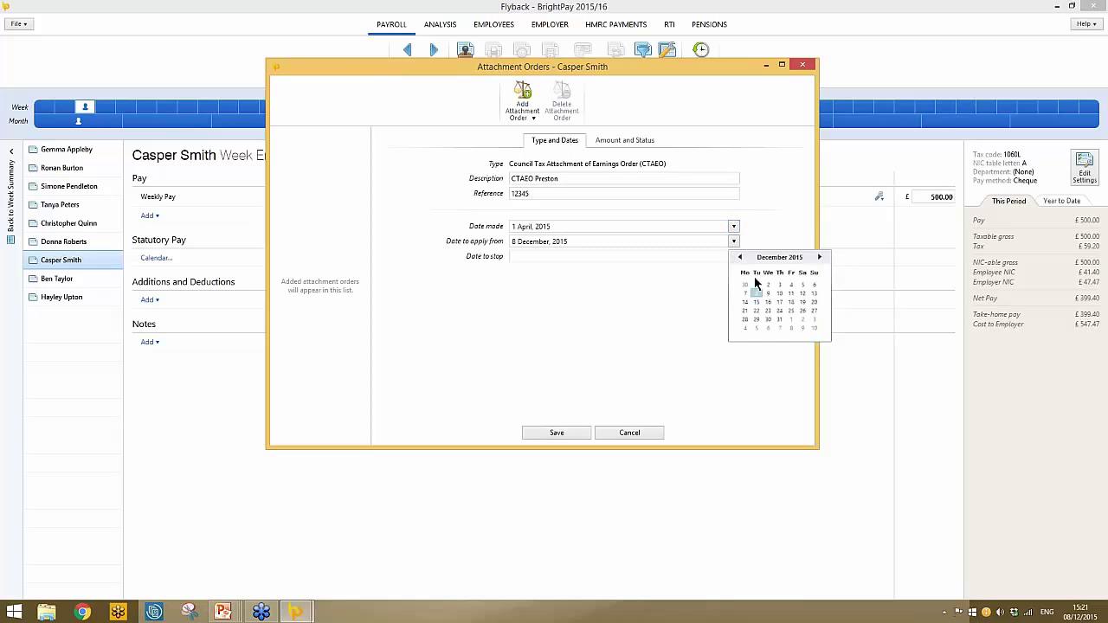
pyautogui.press('pageup')
pyautogui.press('pageup')
pyautogui.press('pageup')
pyautogui.press('pageup')
pyautogui.press('pageup')
pyautogui.press('pageup')
pyautogui.press('pageup')
pyautogui.press('pageup')
pyautogui.click(768, 284)
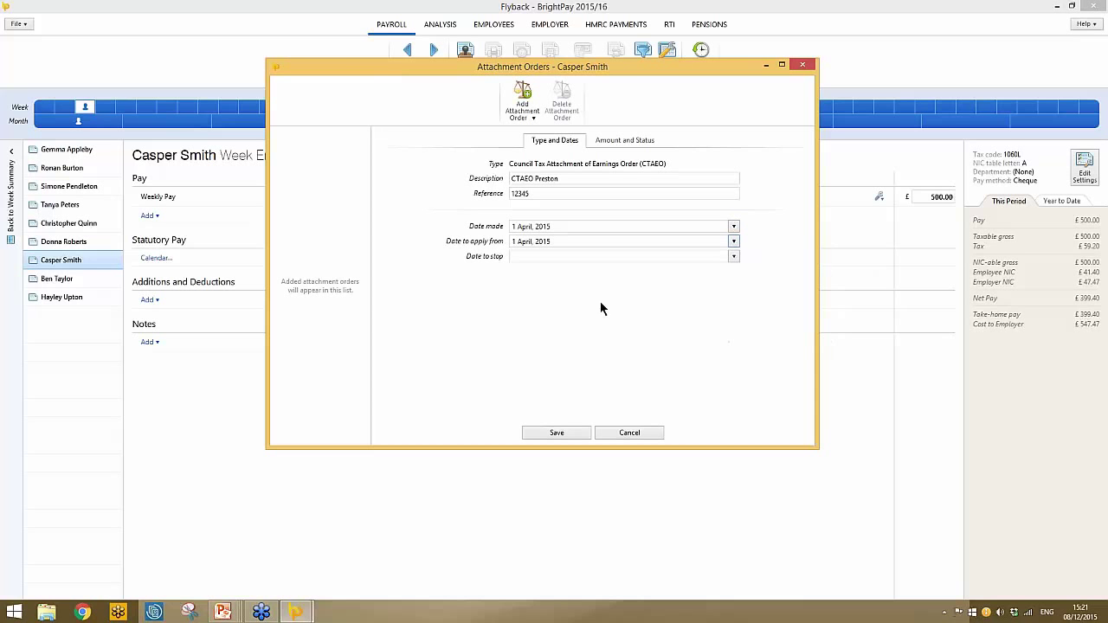
pyautogui.press('Tab')
# Give the CTAEO Preston order a £1 admin charge and £500.00 total, and save it
pyautogui.click(607, 143)
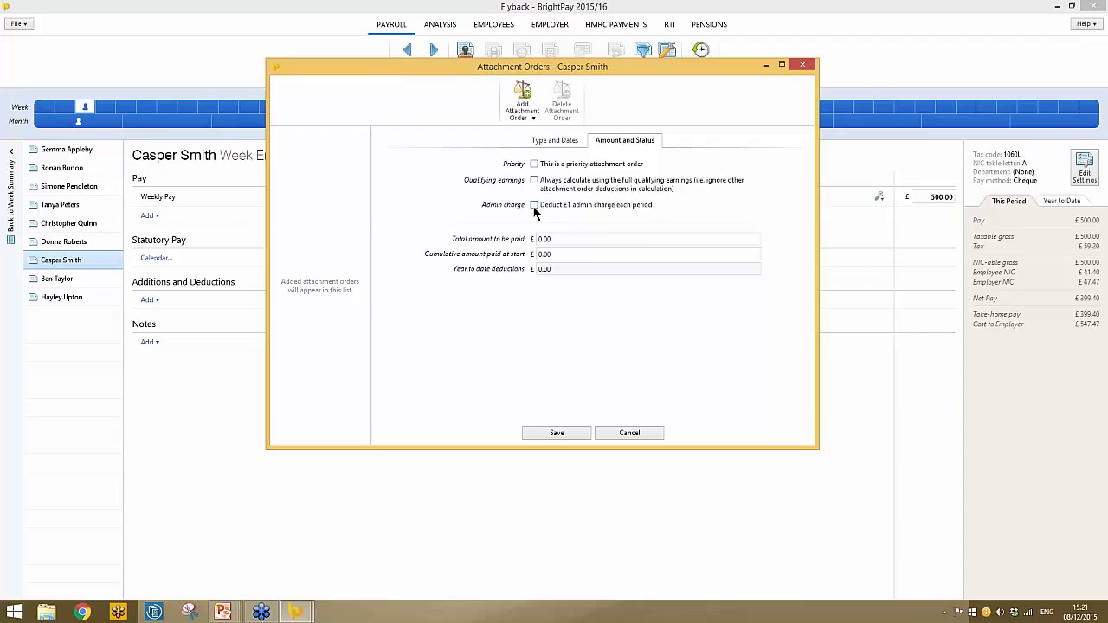
pyautogui.click(534, 207)
pyautogui.click(544, 239)
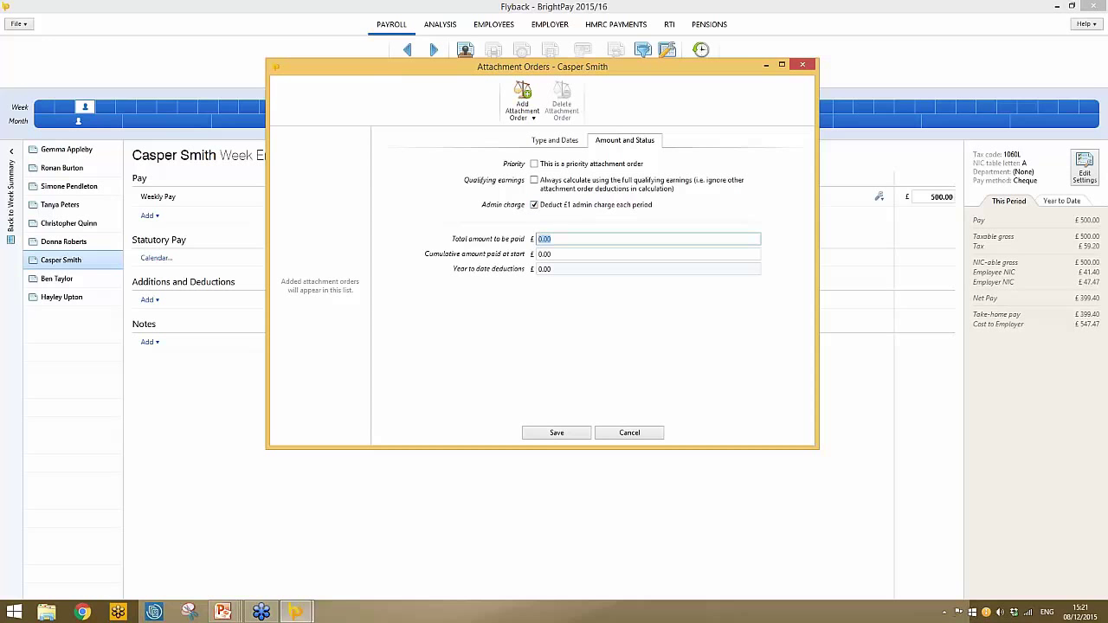
pyautogui.write('500')
pyautogui.press('Tab')
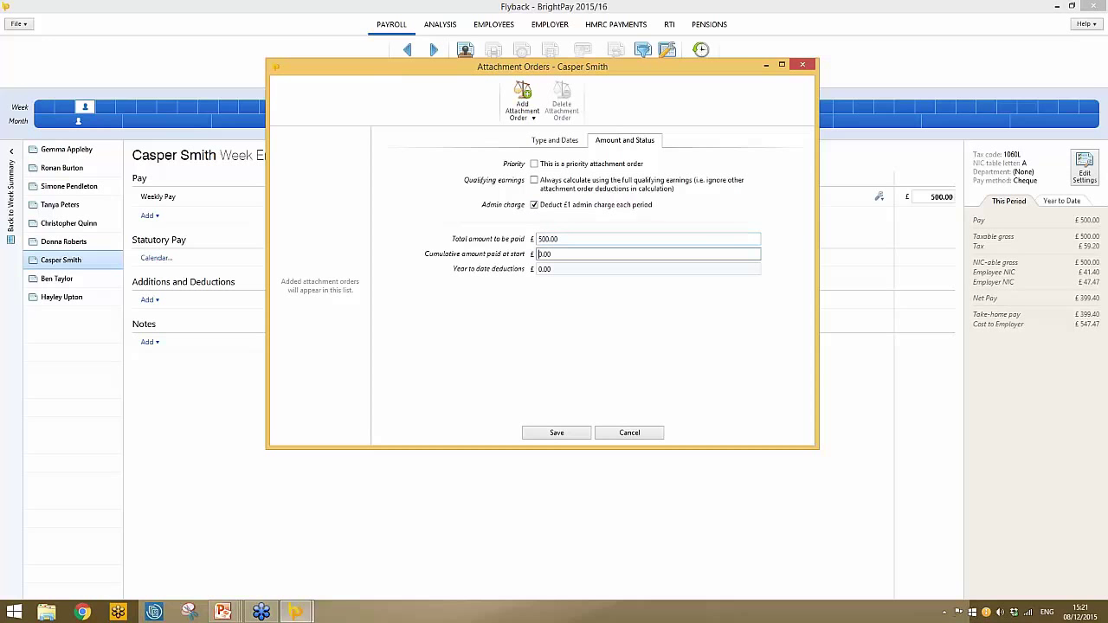
pyautogui.click(565, 434)
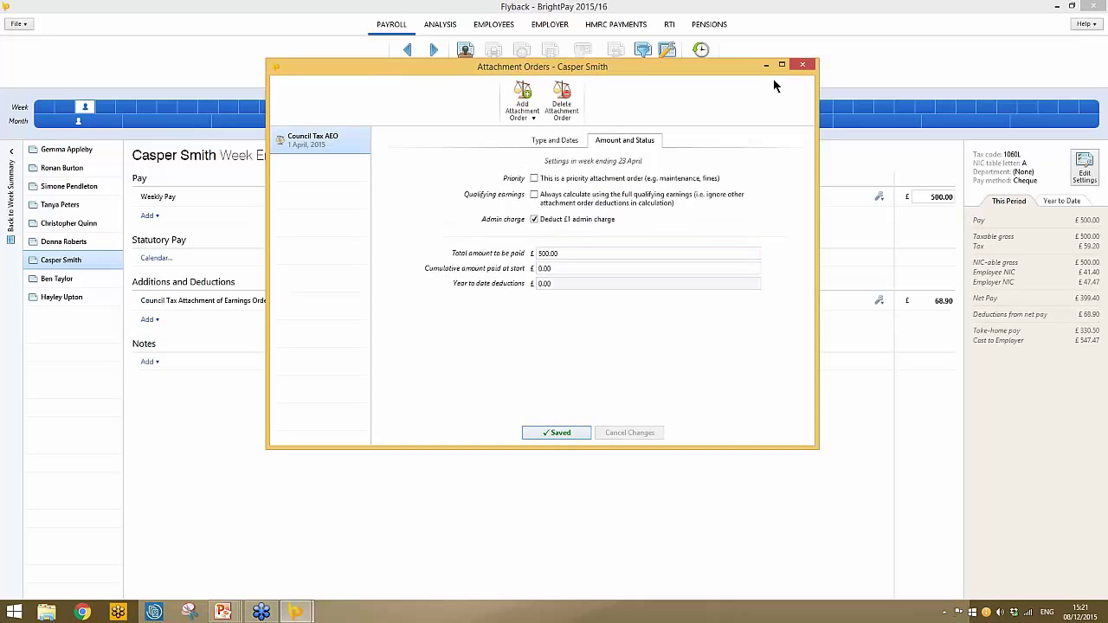
pyautogui.click(802, 64)
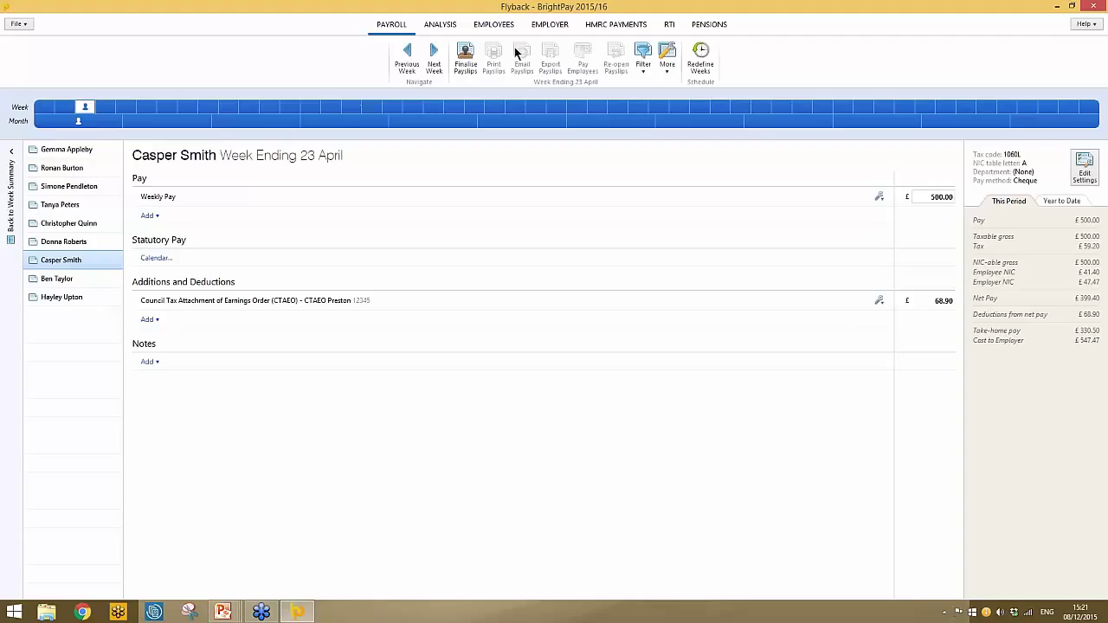
# Create a new employee with a start date of 21 April 2015
pyautogui.click(495, 26)
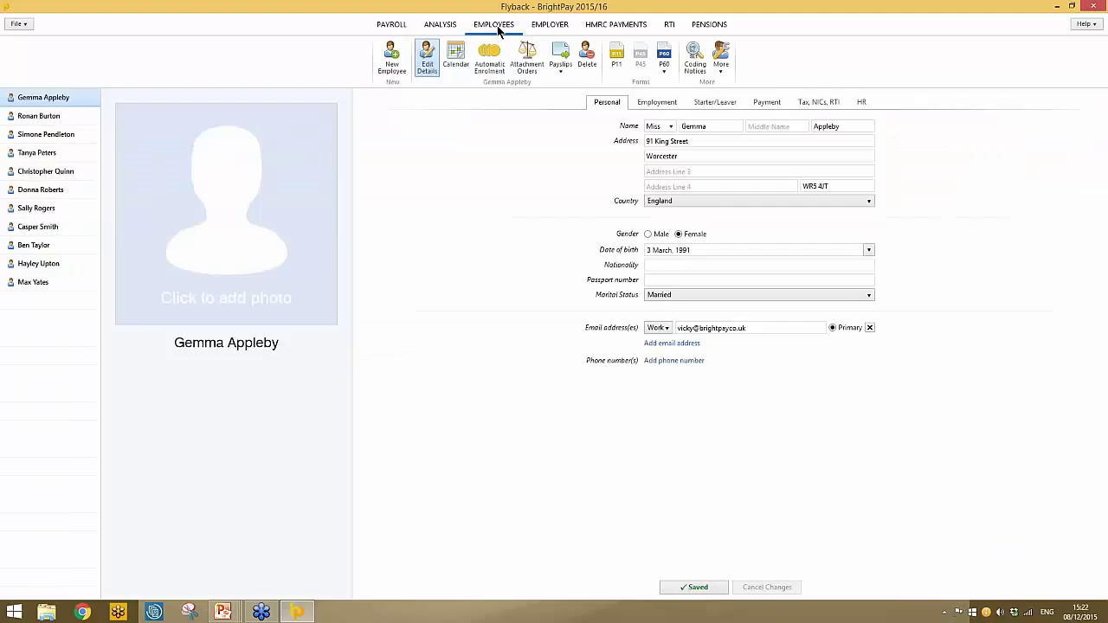
pyautogui.click(394, 62)
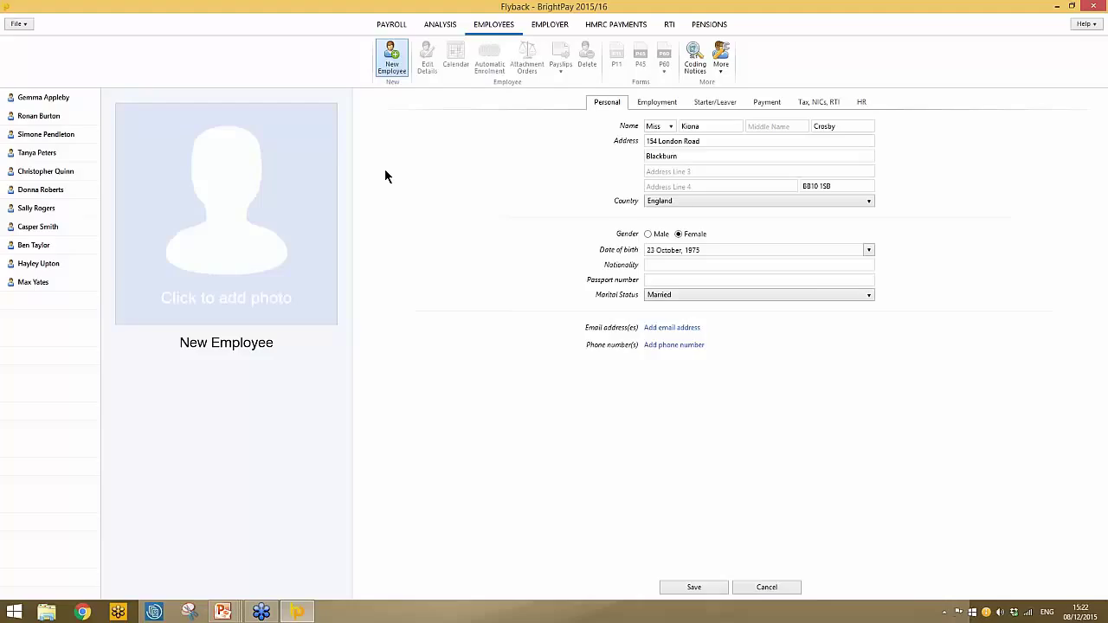
pyautogui.click(728, 103)
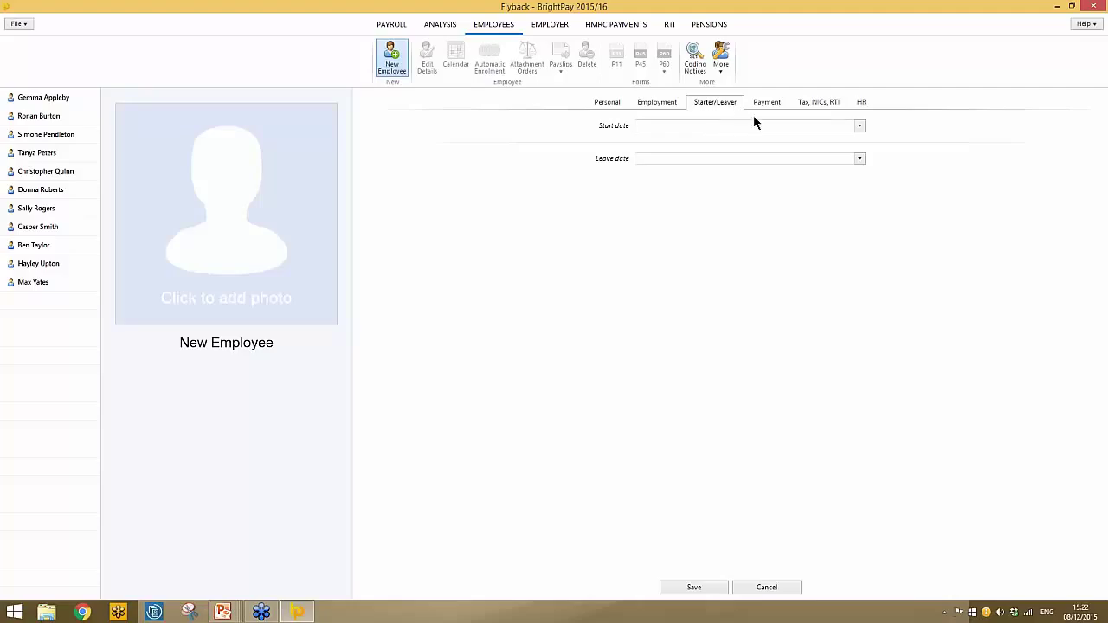
pyautogui.click(859, 125)
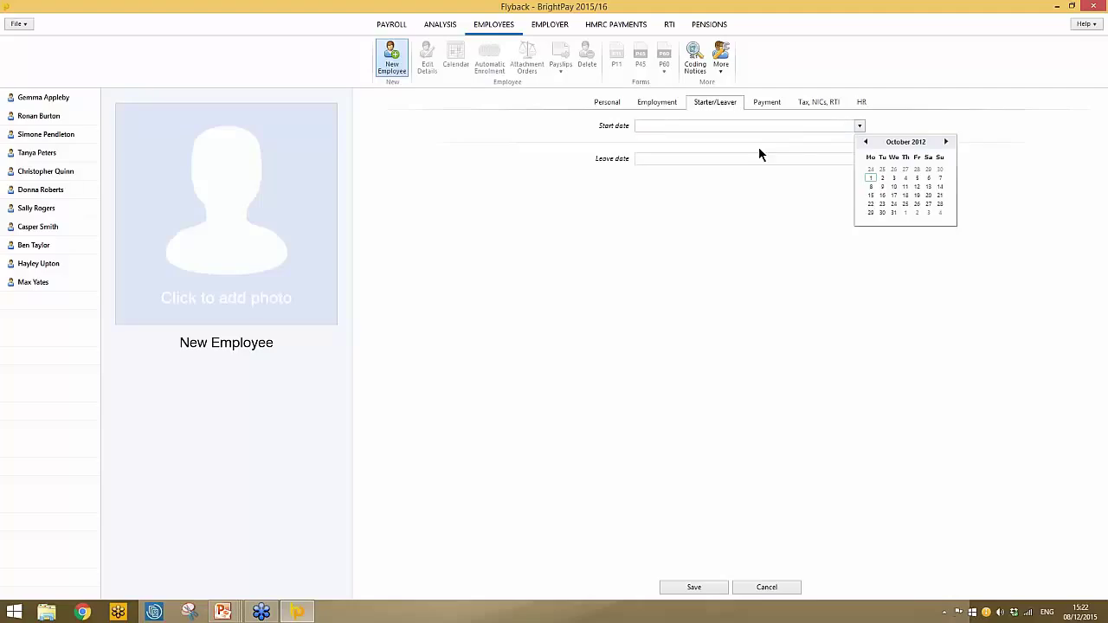
pyautogui.click(649, 127)
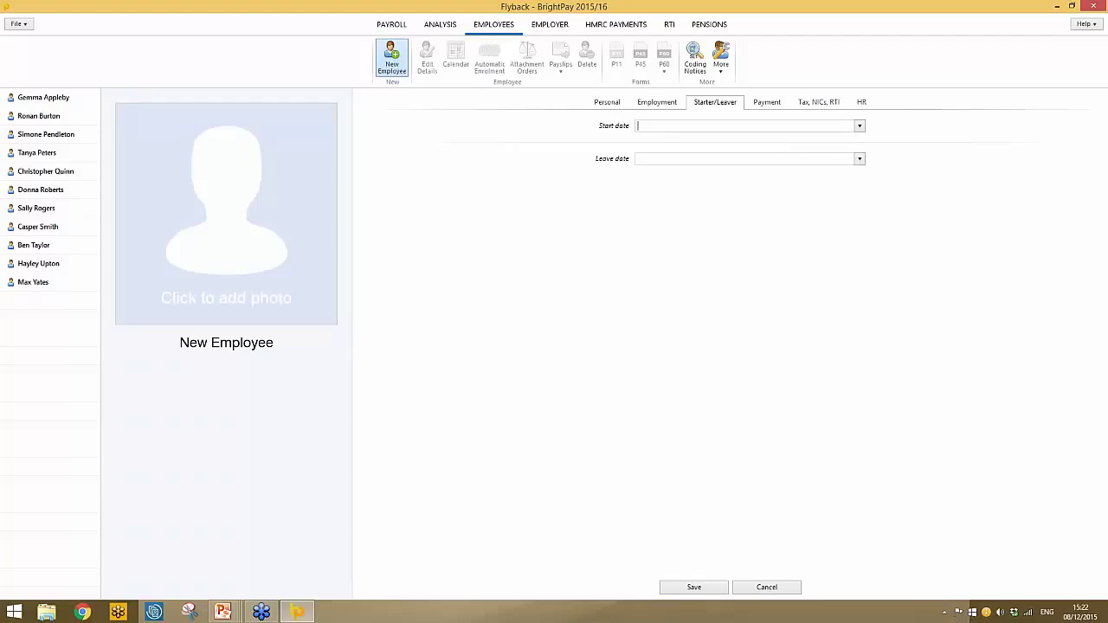
pyautogui.write('21 01 2')
pyautogui.write('01')
pyautogui.press('BackSpace')
pyautogui.press('BackSpace')
pyautogui.press('BackSpace')
pyautogui.press('BackSpace')
pyautogui.press('BackSpace')
pyautogui.write('4 2015')
pyautogui.click(661, 234)
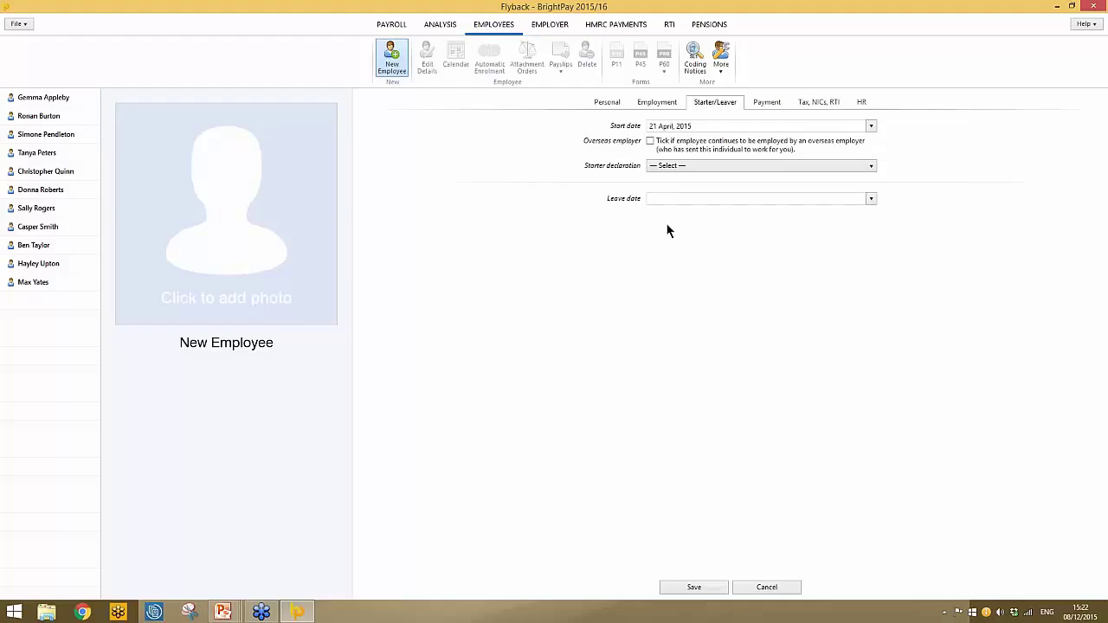
# Choose starter declaration B with £1,000.00 previous taxable pay and £70.00 tax paid
pyautogui.click(717, 167)
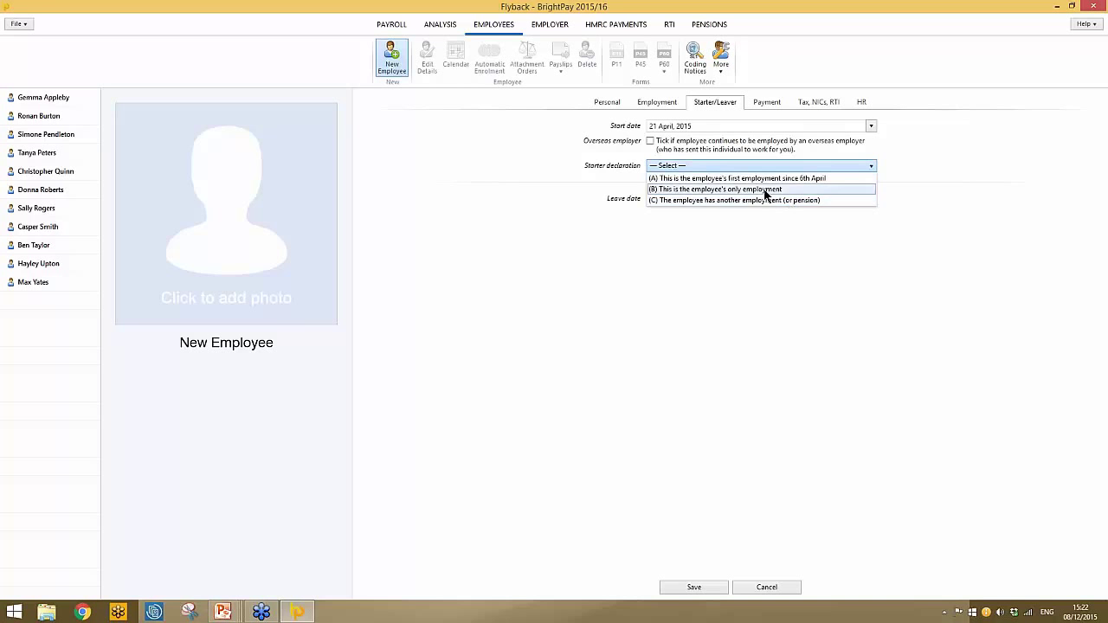
pyautogui.click(765, 190)
pyautogui.click(727, 180)
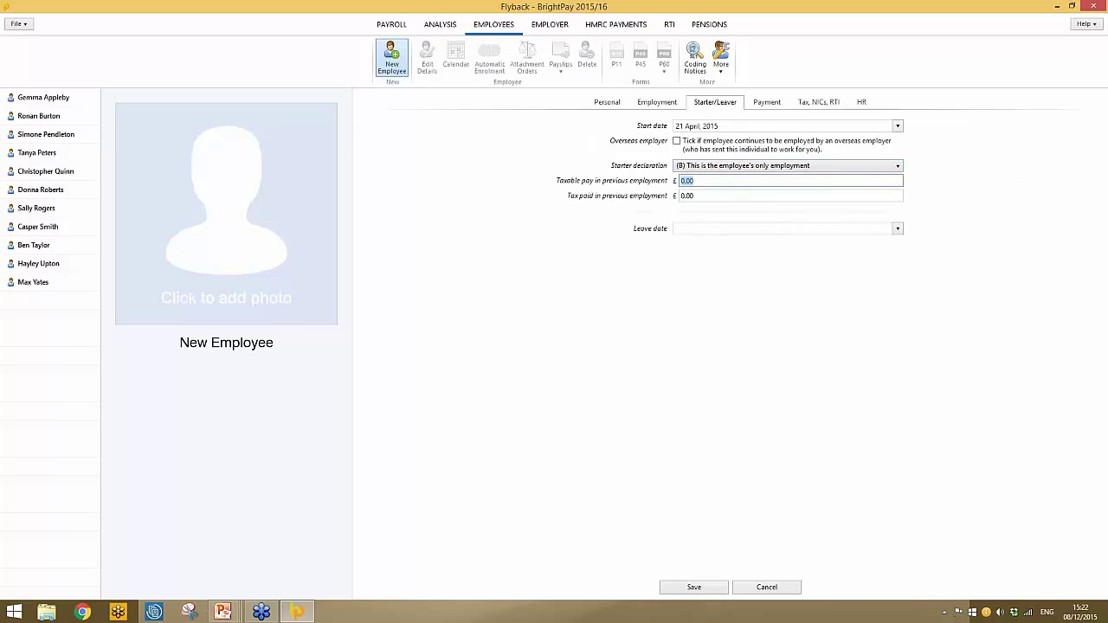
pyautogui.write('1000')
pyautogui.press('Tab')
pyautogui.write('7')
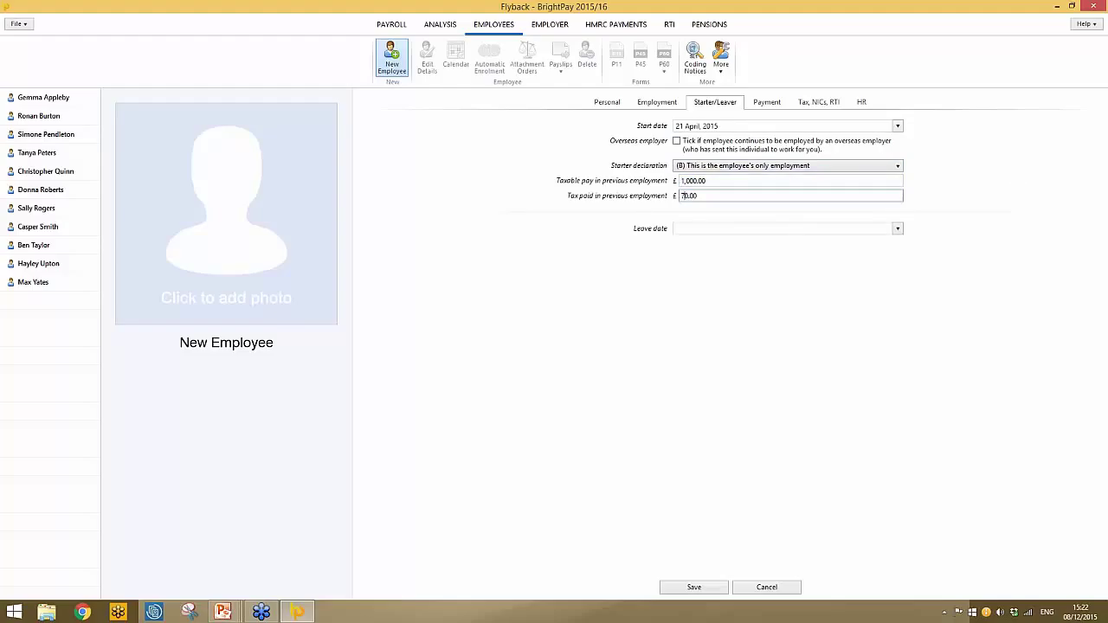
pyautogui.click(750, 347)
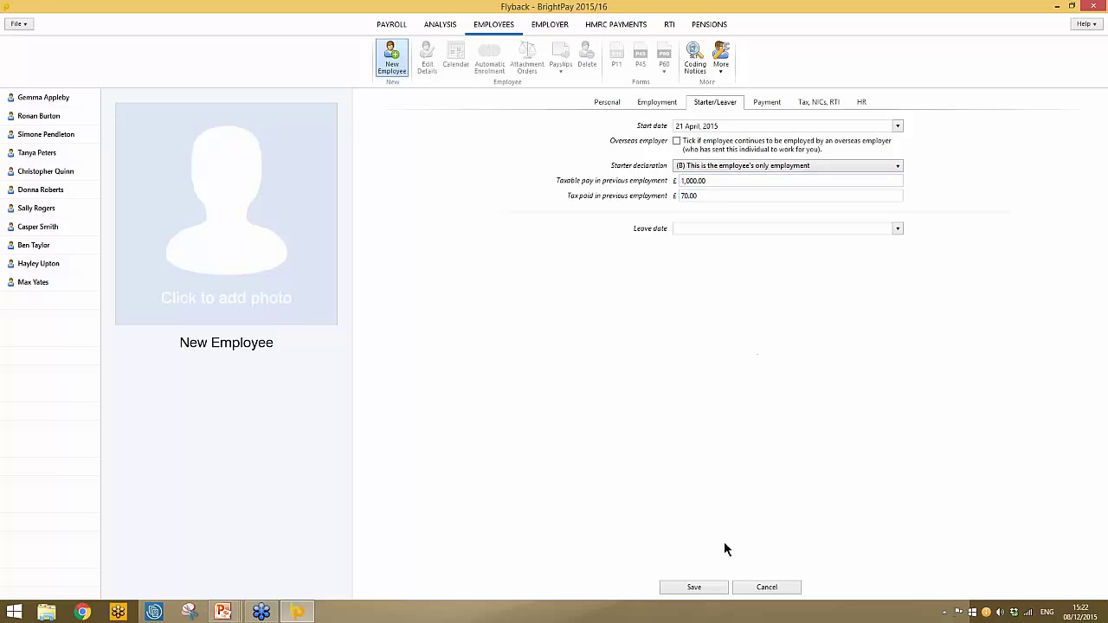
# Save the new starter's record, review its Payment details, and go back to payroll
pyautogui.click(694, 587)
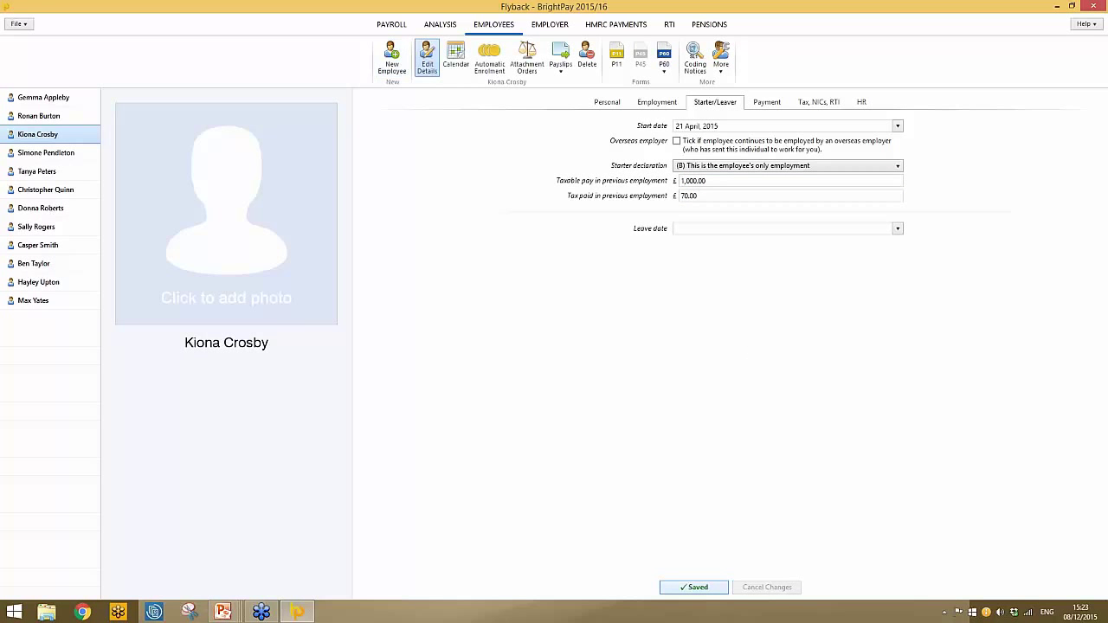
pyautogui.click(762, 104)
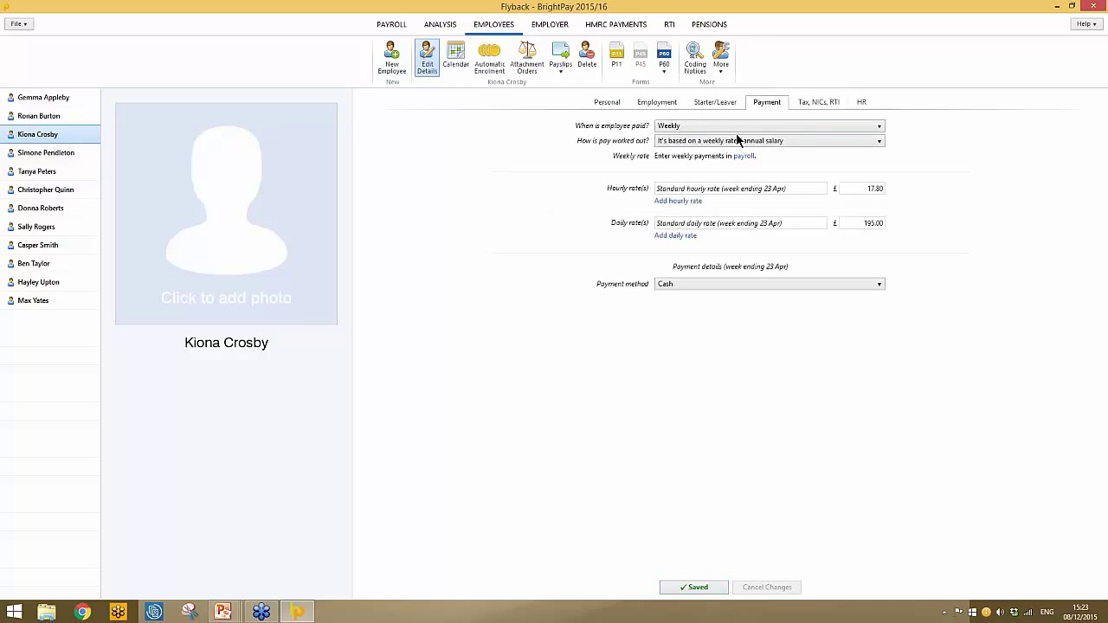
pyautogui.click(704, 103)
pyautogui.click(410, 26)
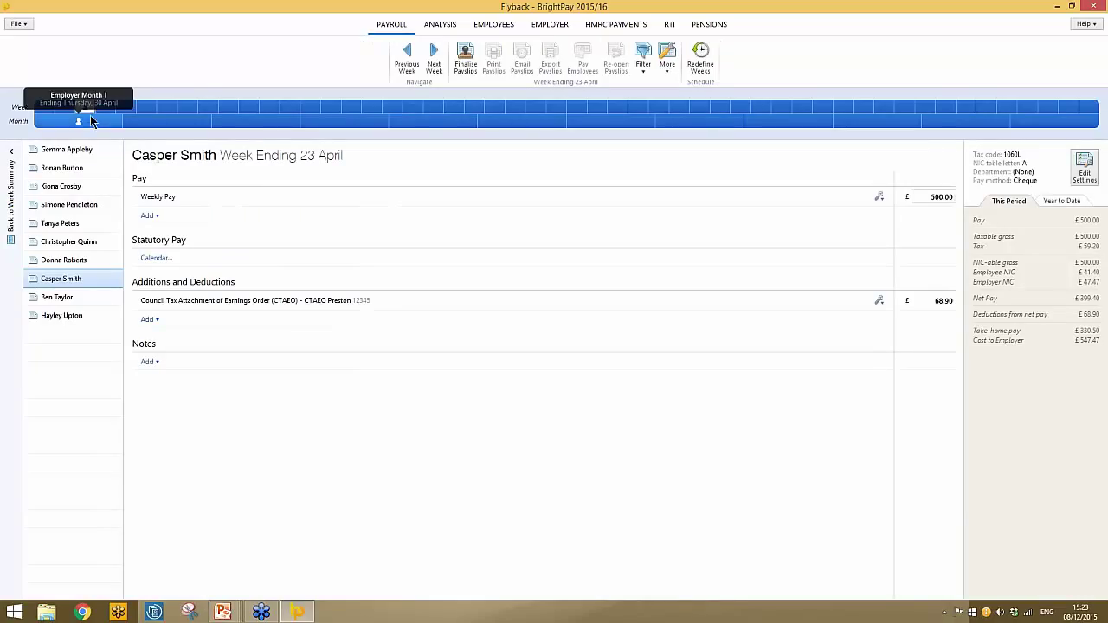
# Enter £500.00 weekly pay on the new starter's 23 April payslip
pyautogui.click(64, 187)
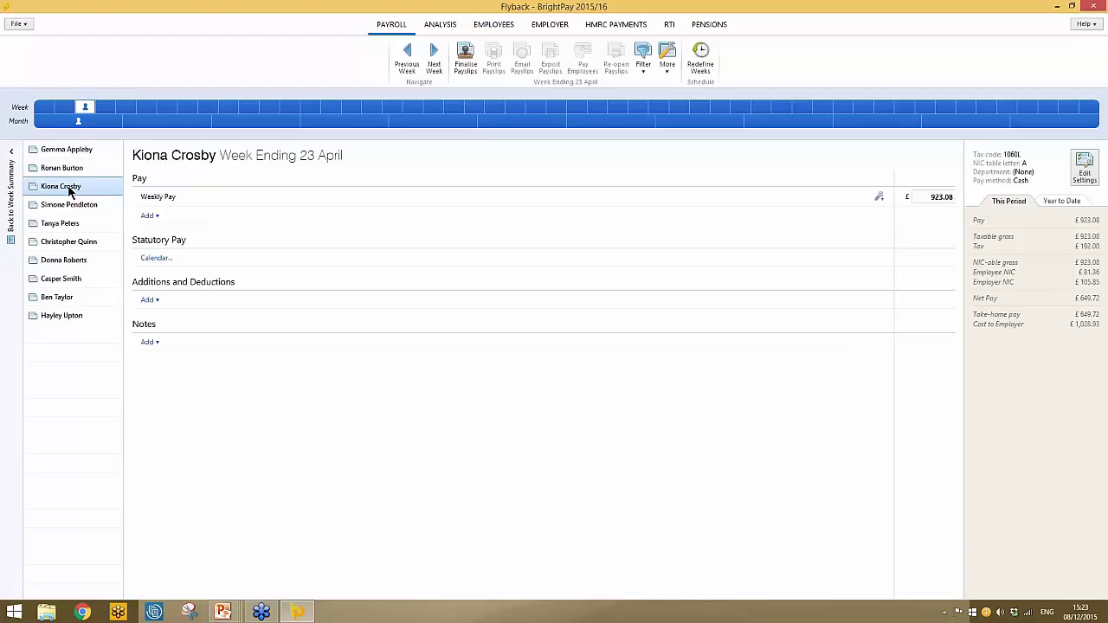
pyautogui.click(916, 198)
pyautogui.write('500')
pyautogui.press('Tab')
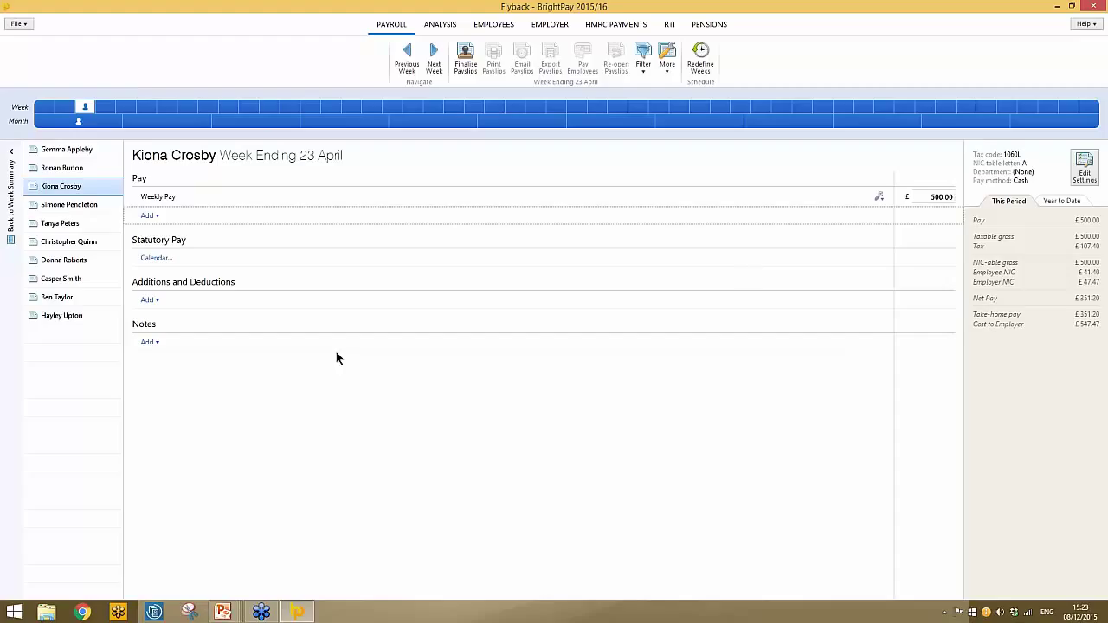
pyautogui.click(415, 428)
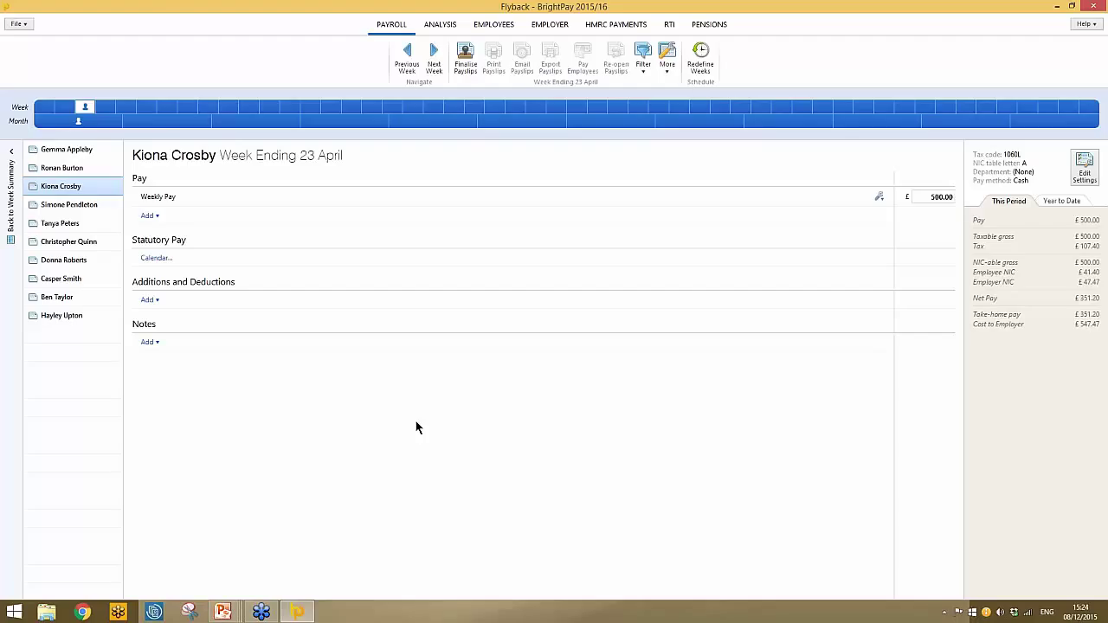
pyautogui.click(71, 301)
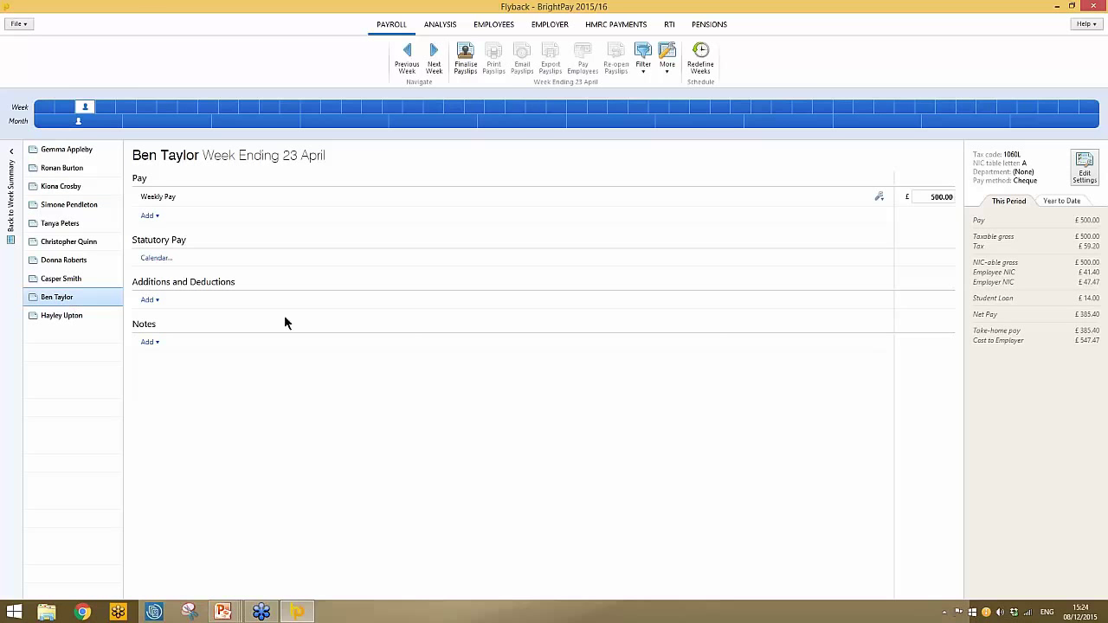
# Give the leaving employee a 20 April 2015 leave date and finalise the week's payslips
pyautogui.click(467, 69)
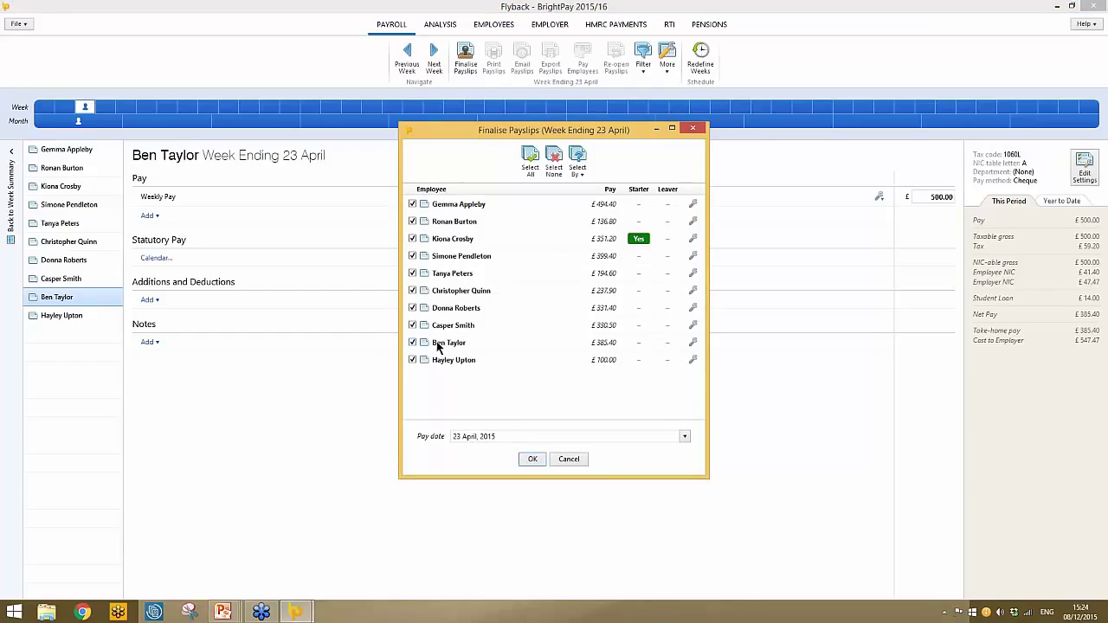
pyautogui.click(693, 343)
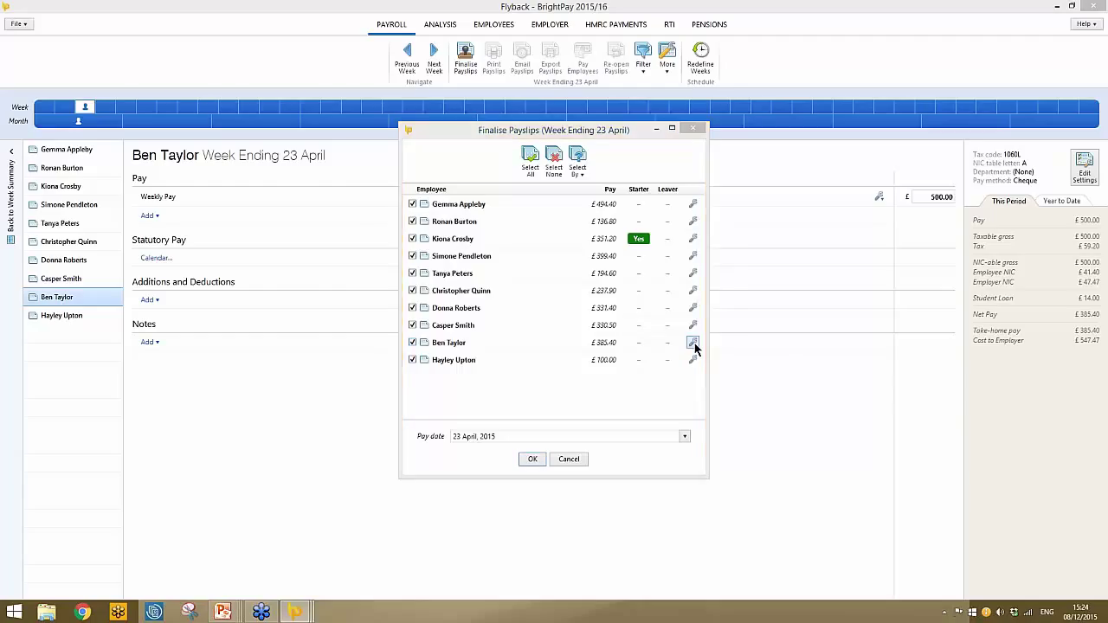
pyautogui.click(500, 310)
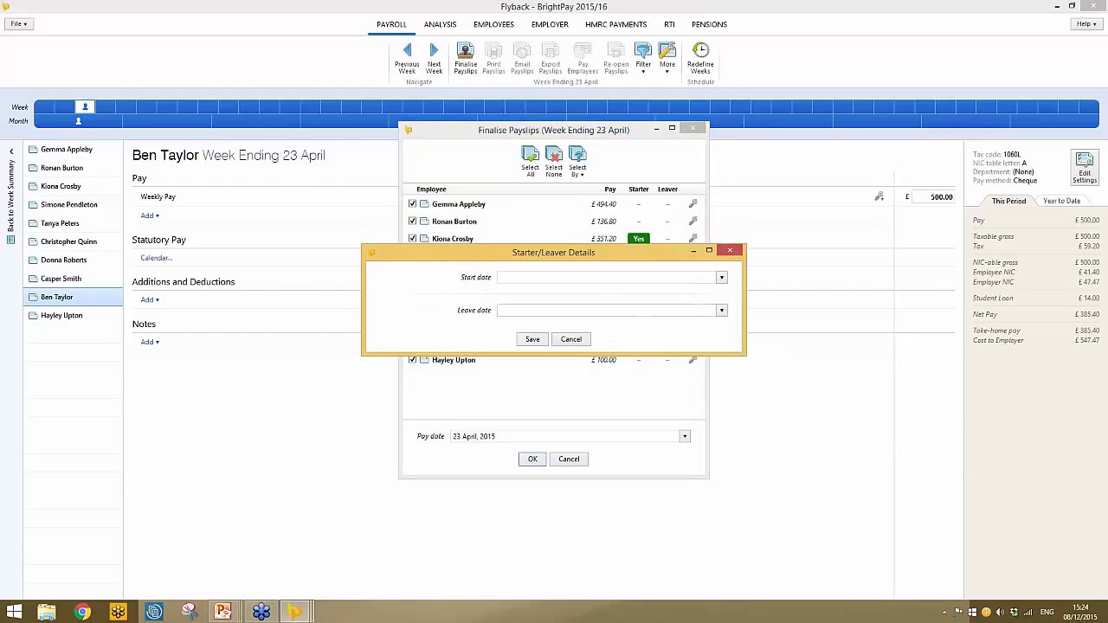
pyautogui.write('20 0')
pyautogui.write('4 2015')
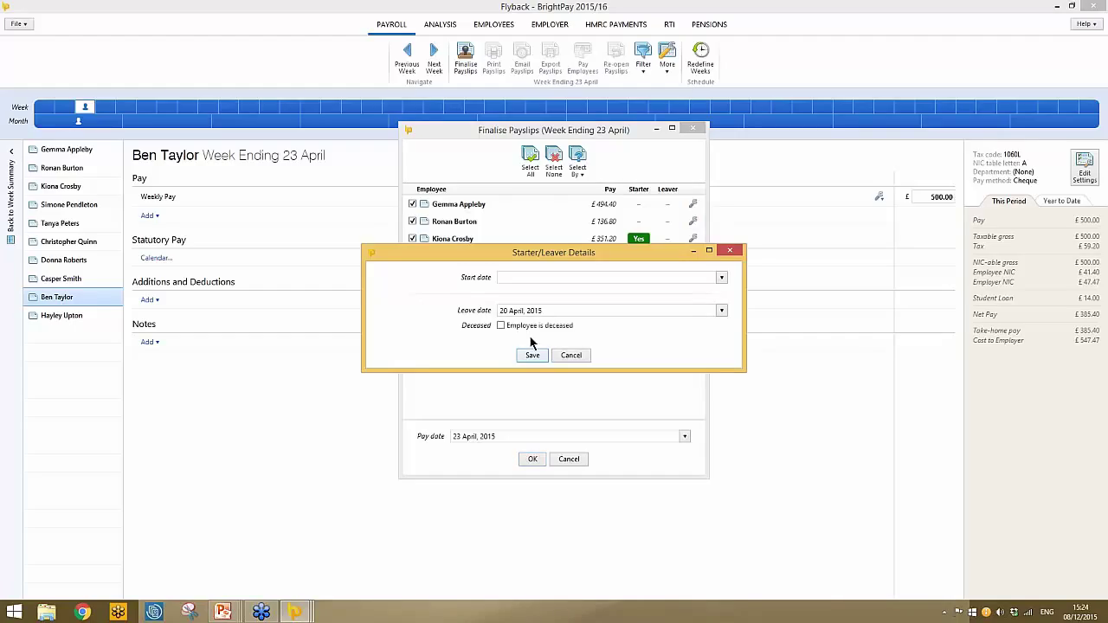
pyautogui.click(532, 355)
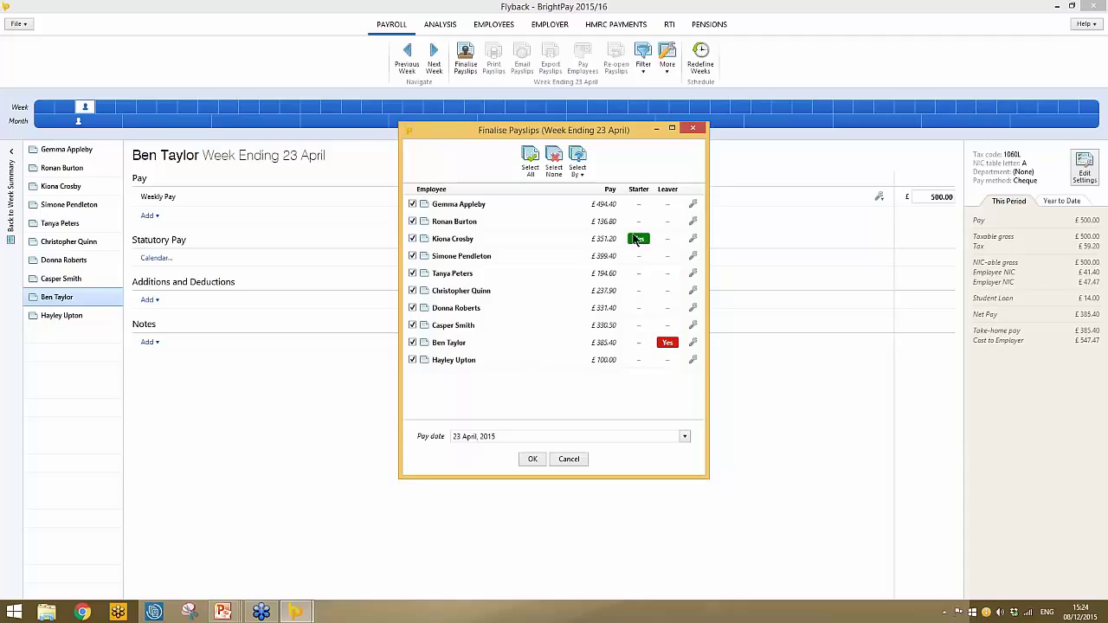
pyautogui.click(532, 460)
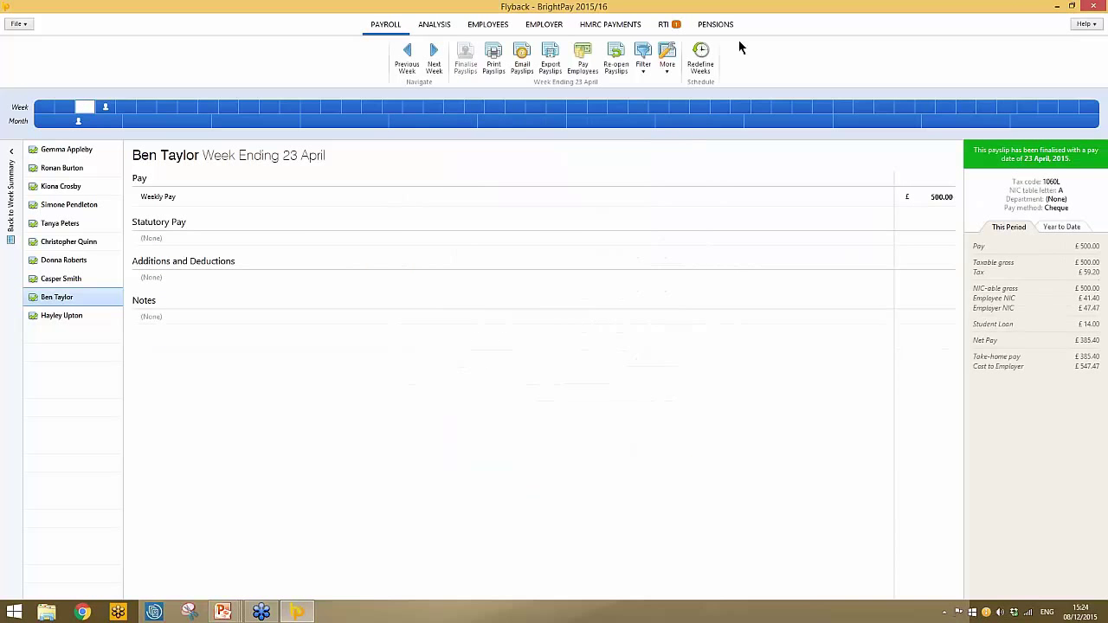
# Review the unsent 23 April FPS, checking the leaver's 20 April 2015 leave date
pyautogui.click(671, 25)
pyautogui.click(82, 108)
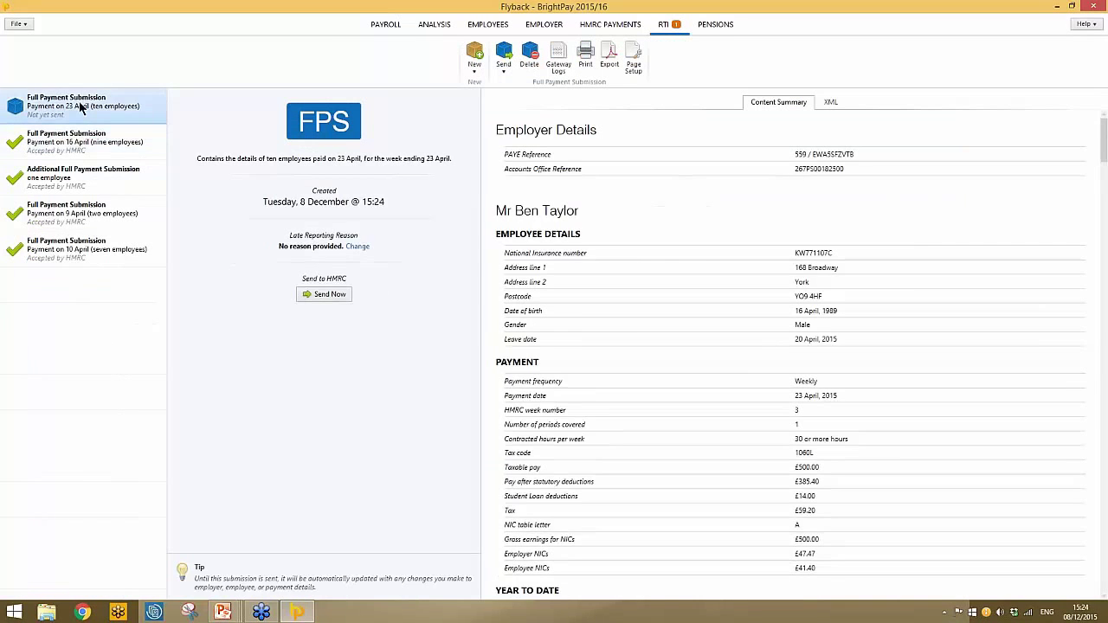
pyautogui.scroll(-1, 801, 347)
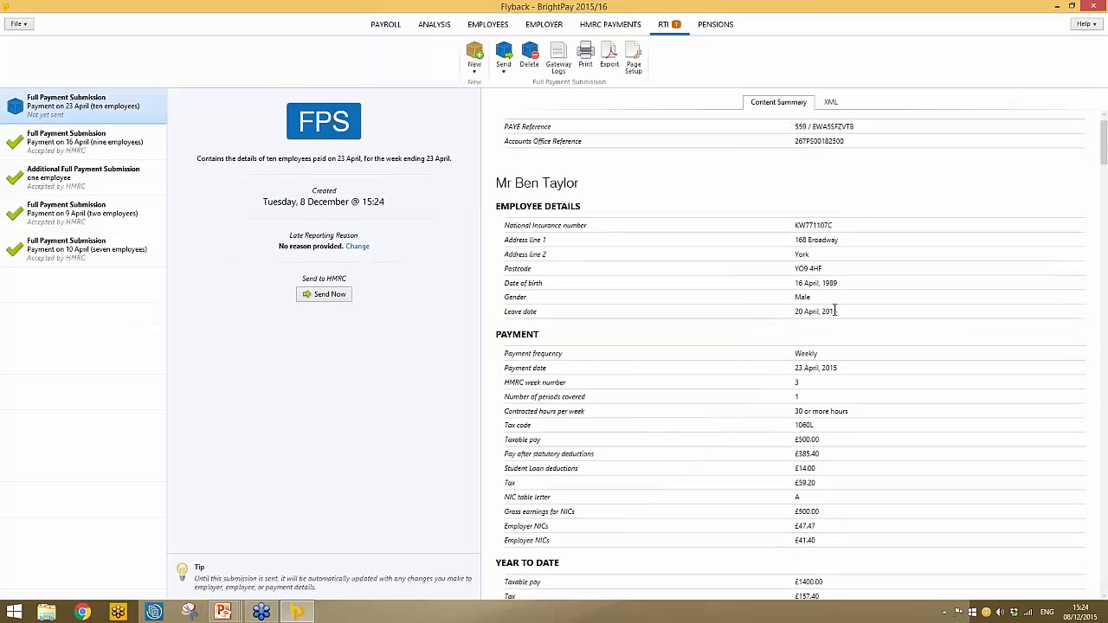
pyautogui.moveTo(851, 312); pyautogui.dragTo(770, 306)
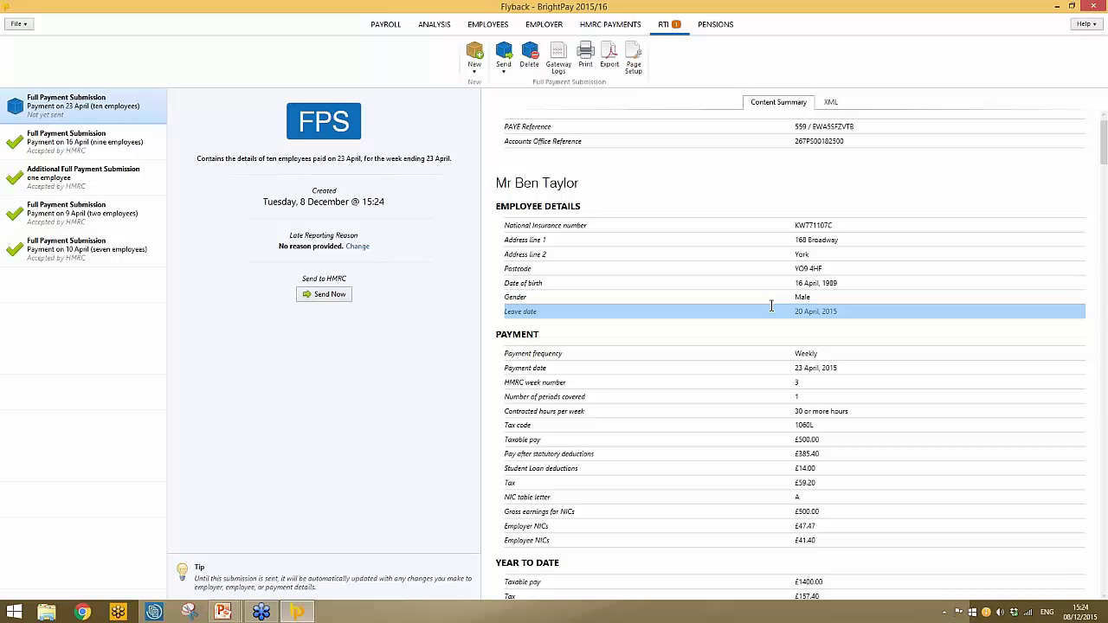
pyautogui.scroll(-7, 855, 367)
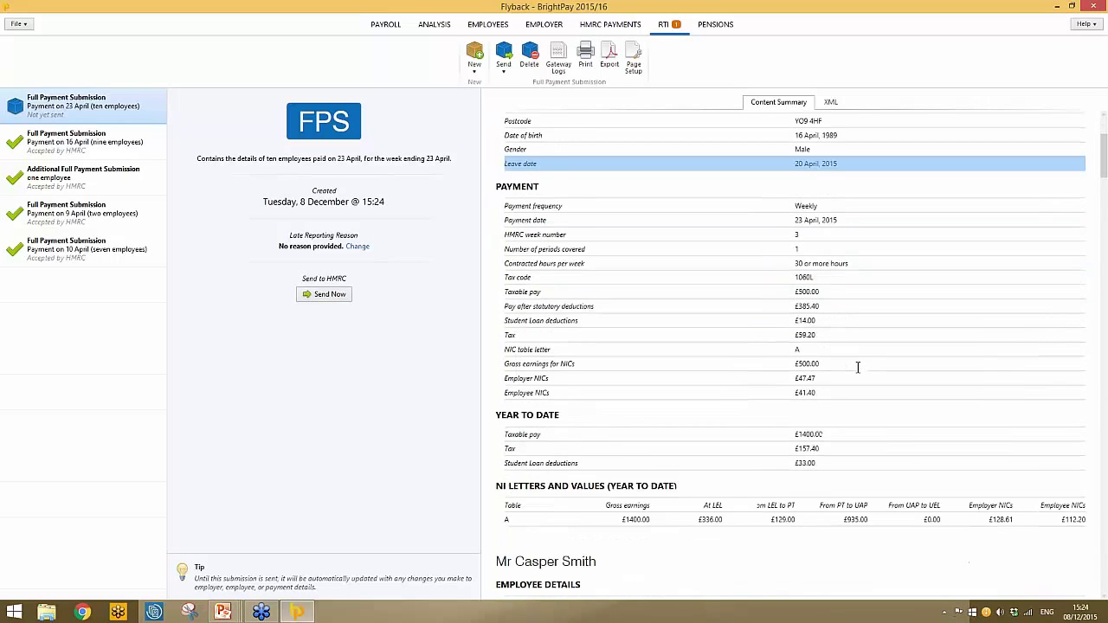
pyautogui.moveTo(1106, 170); pyautogui.dragTo(1106, 427)
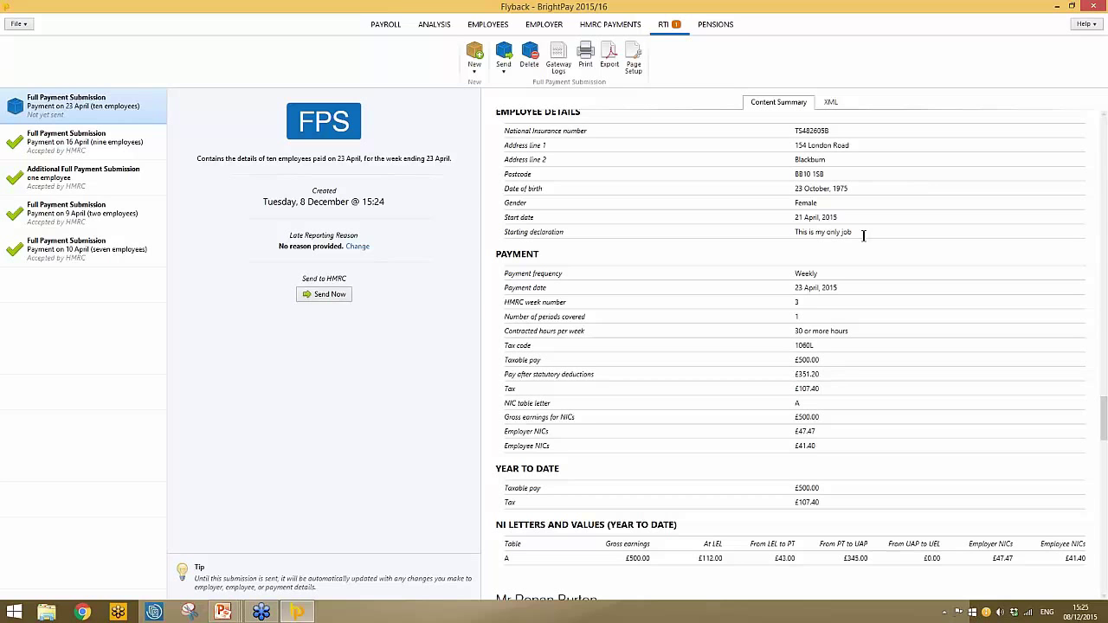
pyautogui.click(472, 29)
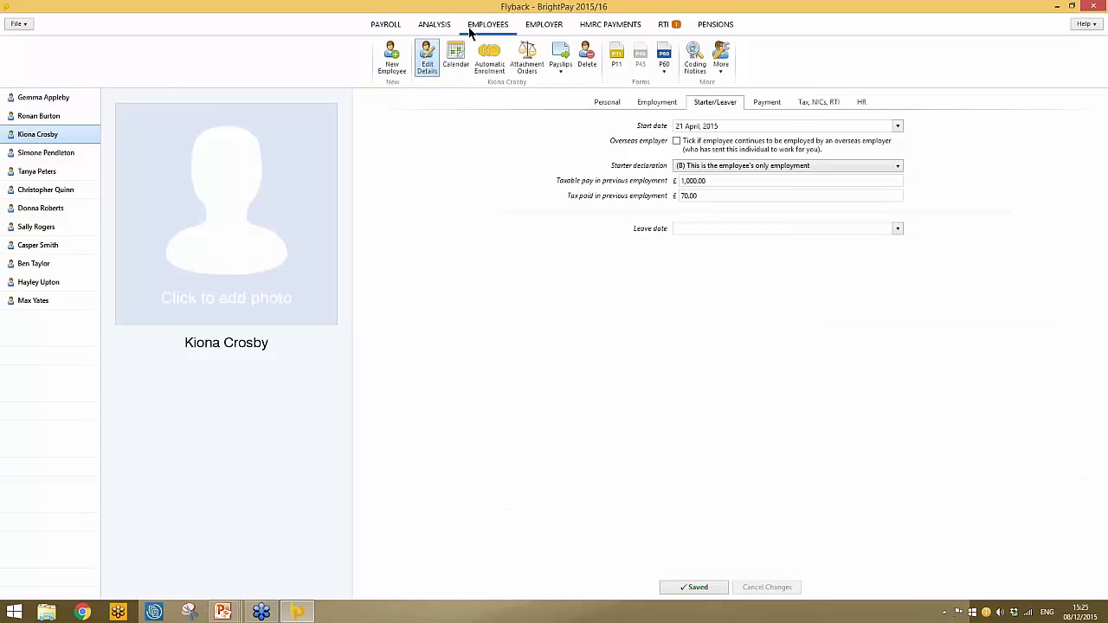
# Select the leaving employee and bring up their Print P45 options
pyautogui.click(56, 265)
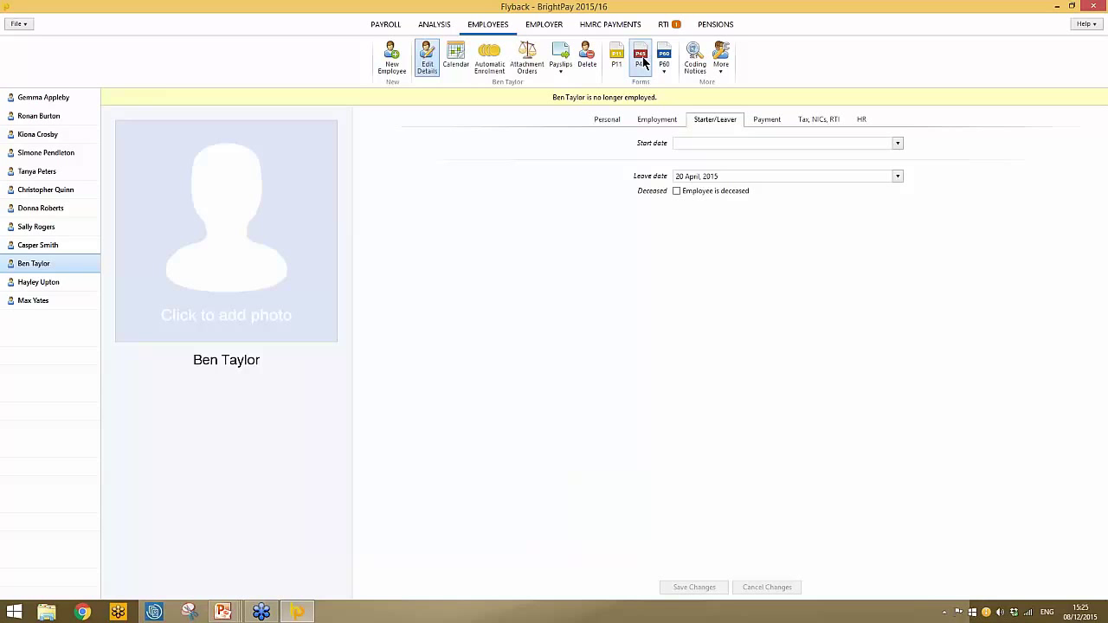
pyautogui.click(642, 60)
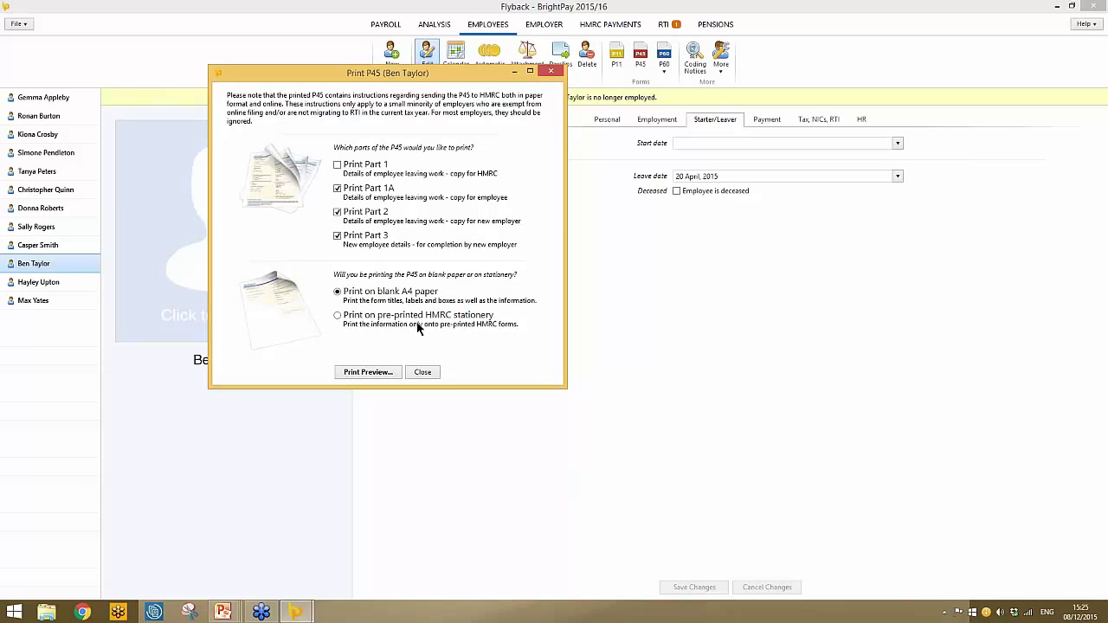
# Preview the leaver's P45 Parts 1A, 2 and 3, then close the preview and P45 dialog
pyautogui.click(364, 374)
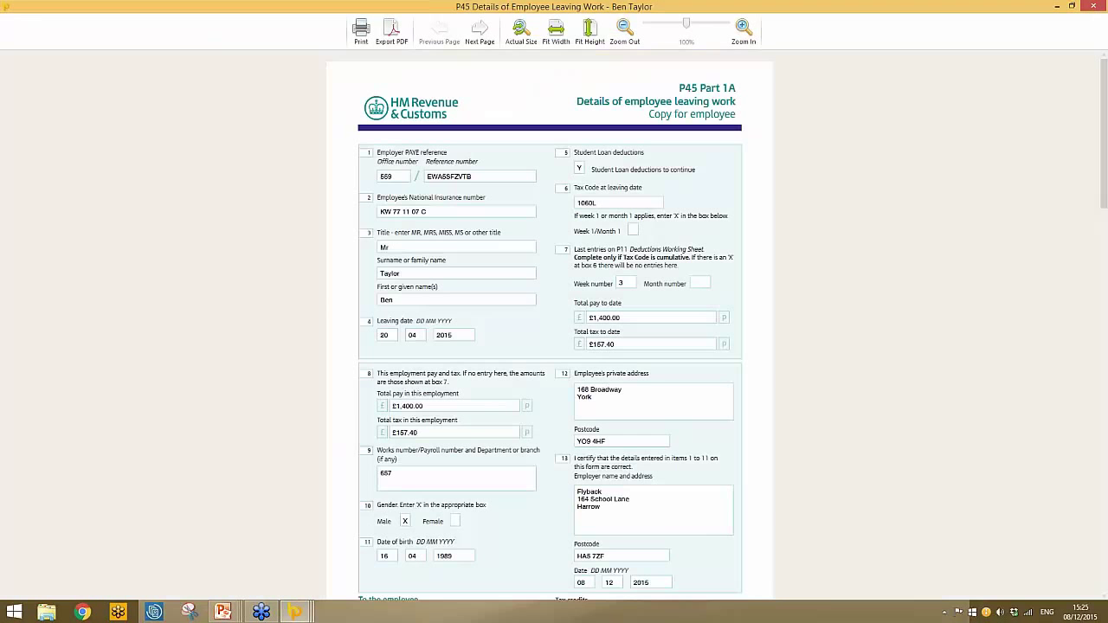
pyautogui.scroll(-1, 710, 361)
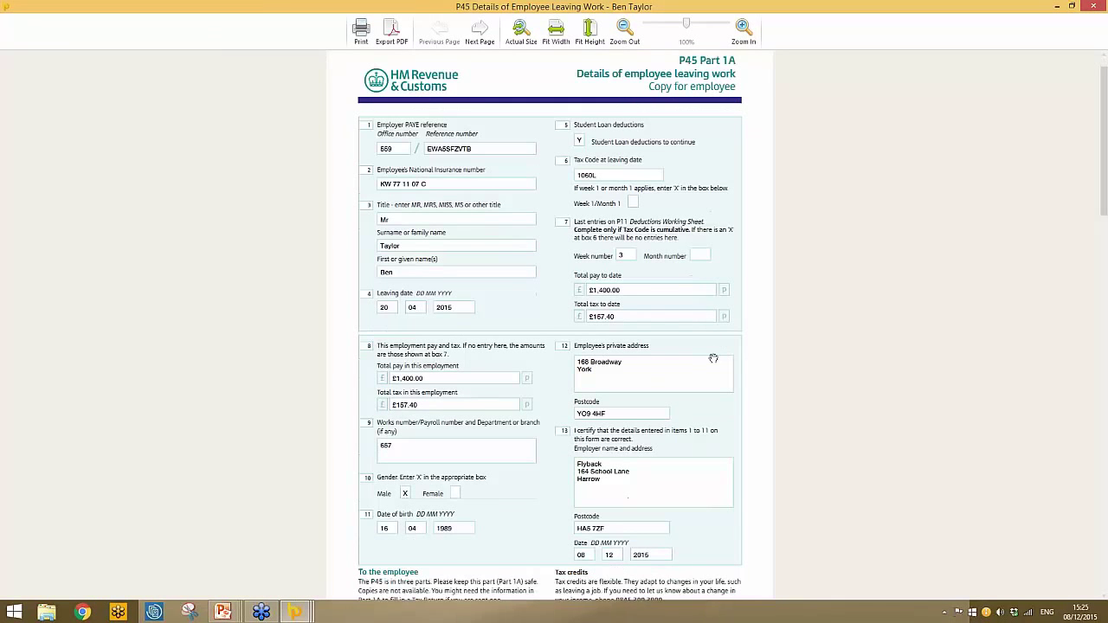
pyautogui.scroll(-10, 714, 359)
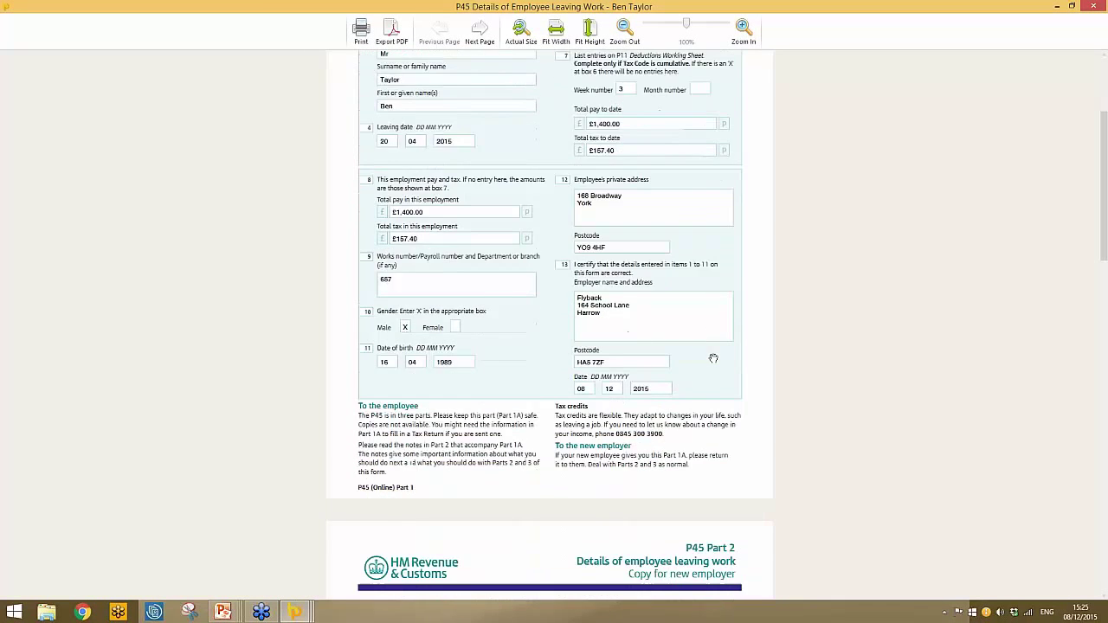
pyautogui.scroll(-20, 712, 358)
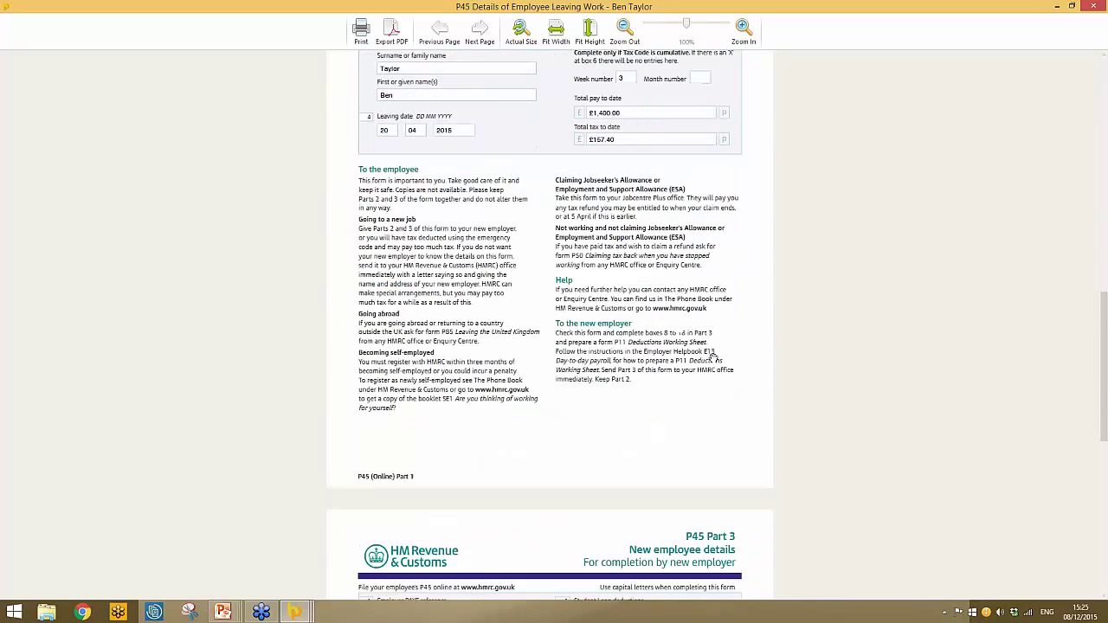
pyautogui.scroll(-12, 711, 357)
pyautogui.scroll(12, 715, 347)
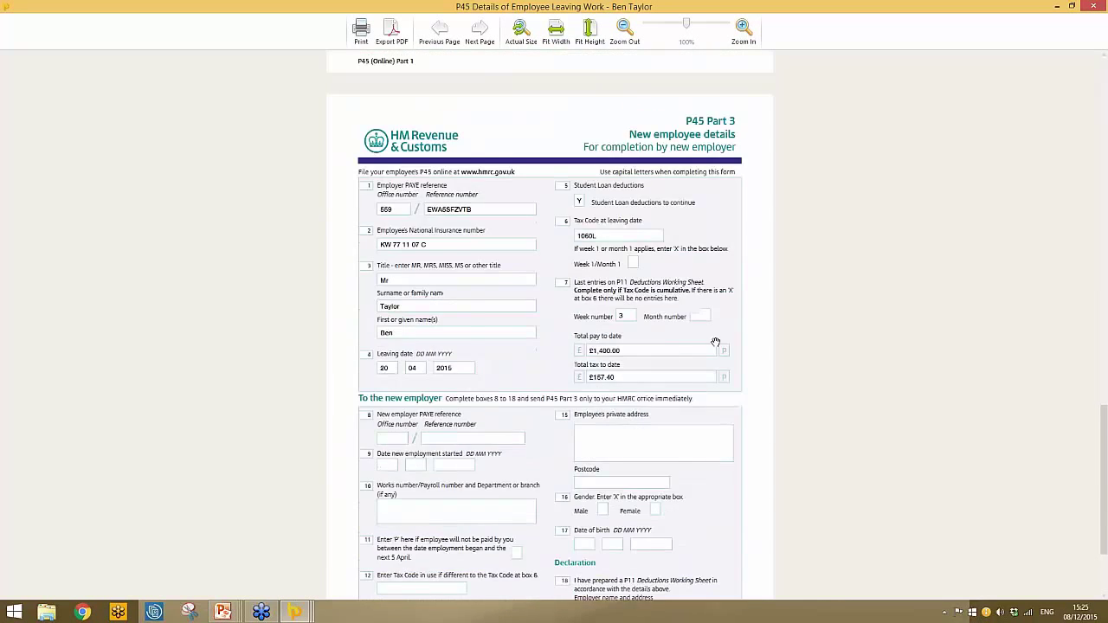
pyautogui.scroll(4, 716, 300)
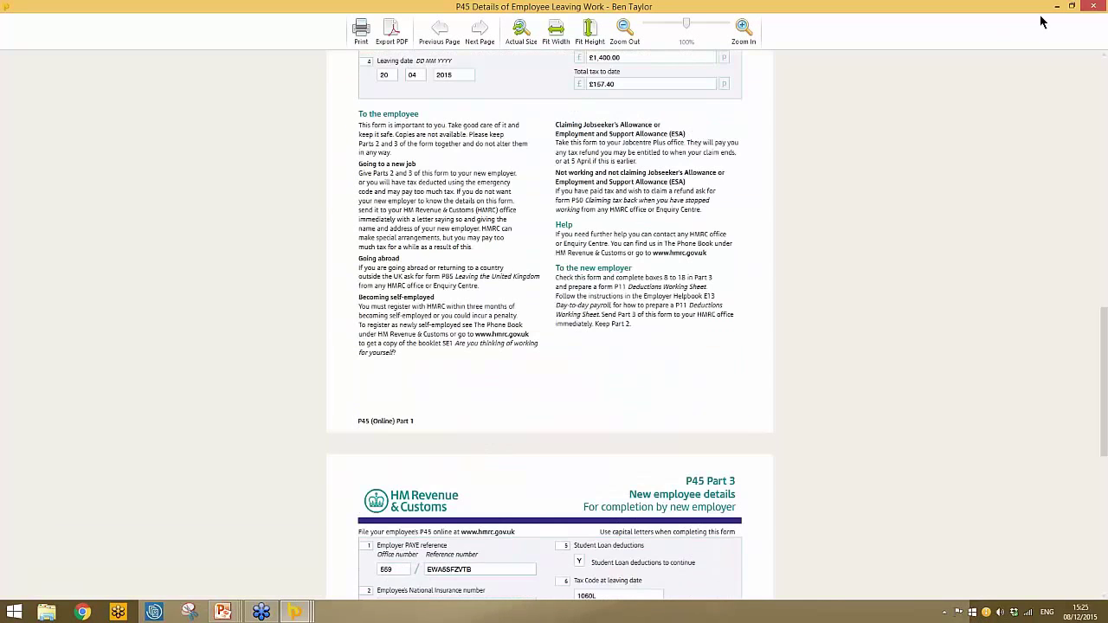
pyautogui.click(1093, 9)
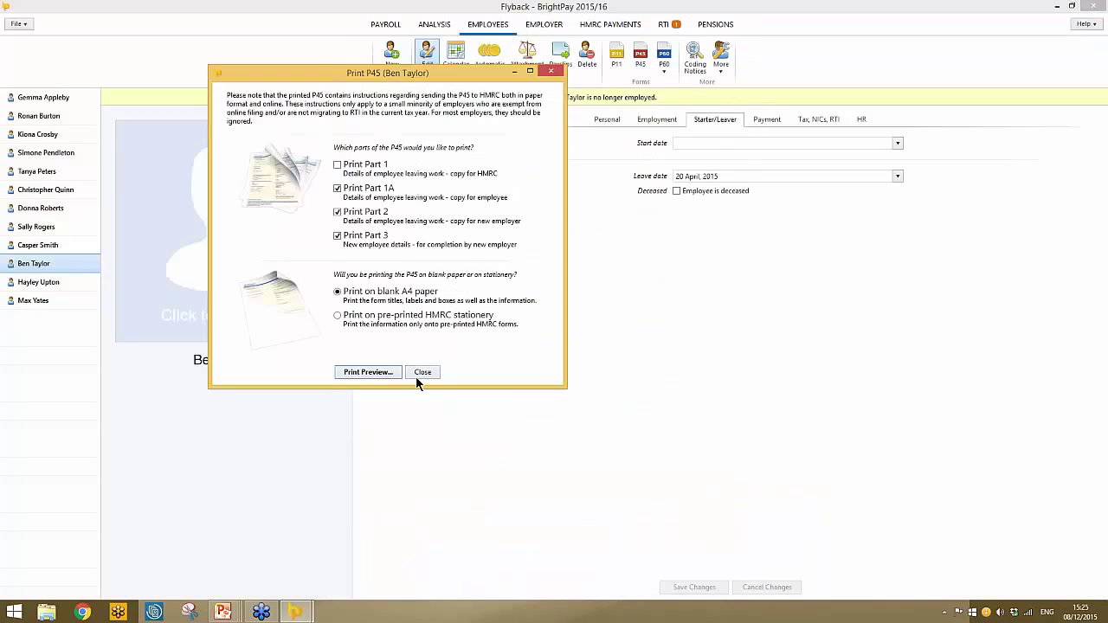
pyautogui.click(421, 373)
# Go to Week 4 payroll and show the £200.00-weekly-pay employee's 30 April payslip
pyautogui.click(385, 25)
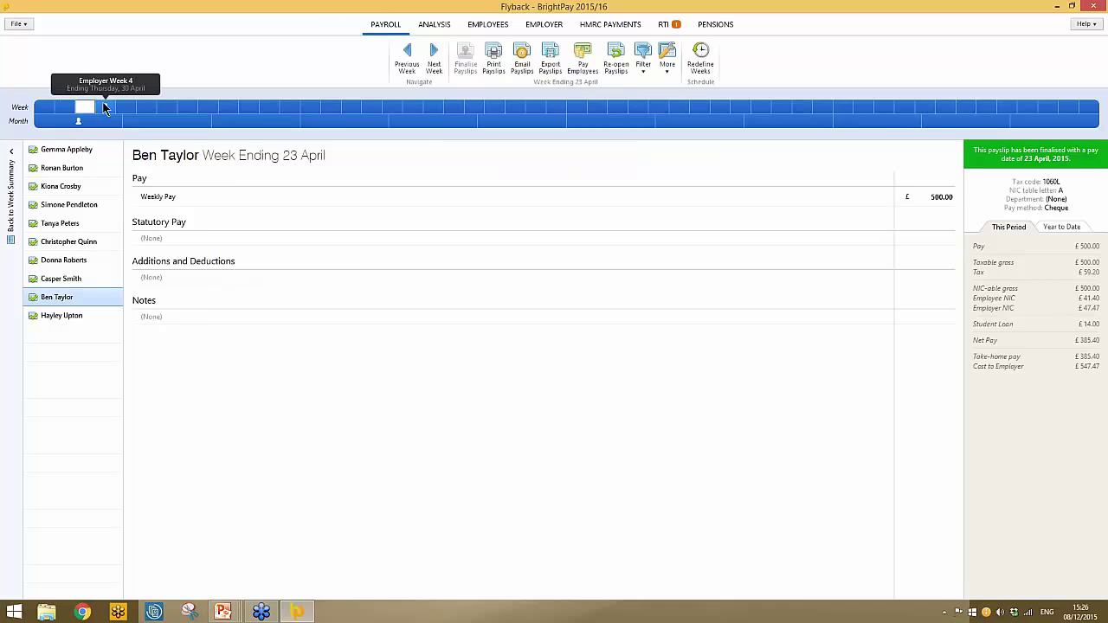
pyautogui.click(105, 106)
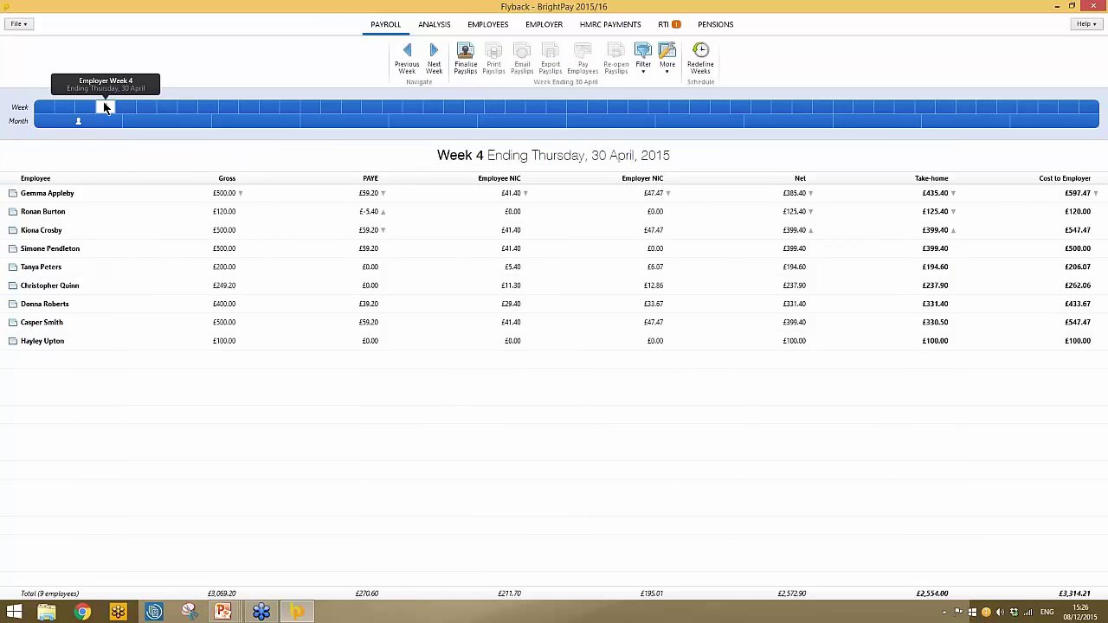
pyautogui.click(132, 273)
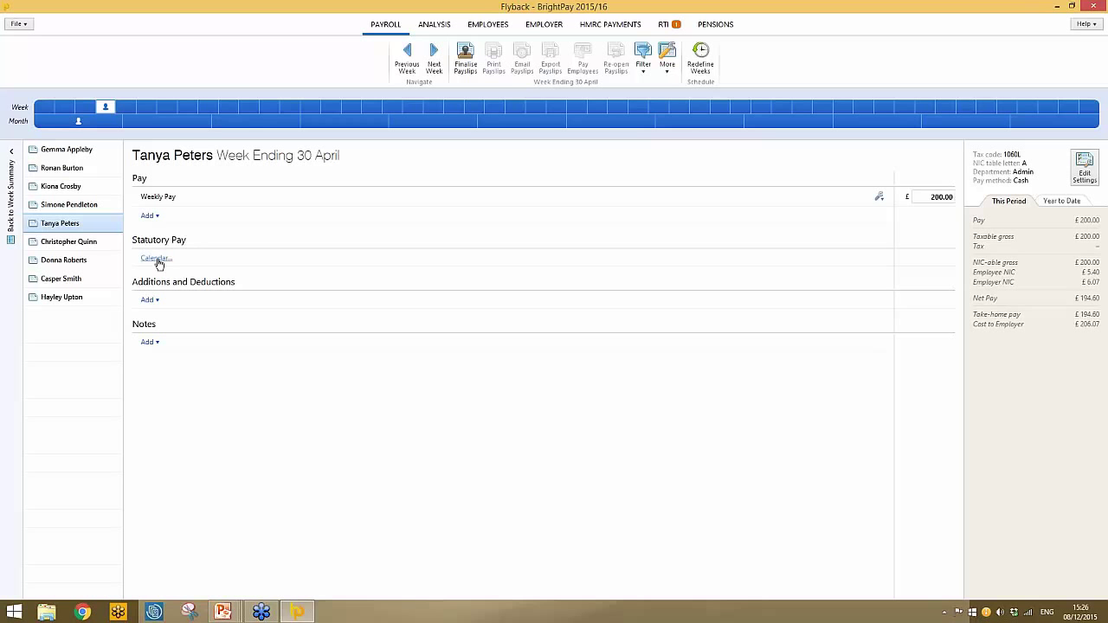
# Mark 24–30 April as sick leave, giving £35.38 SSP for two days, and view the SSP details
pyautogui.click(158, 261)
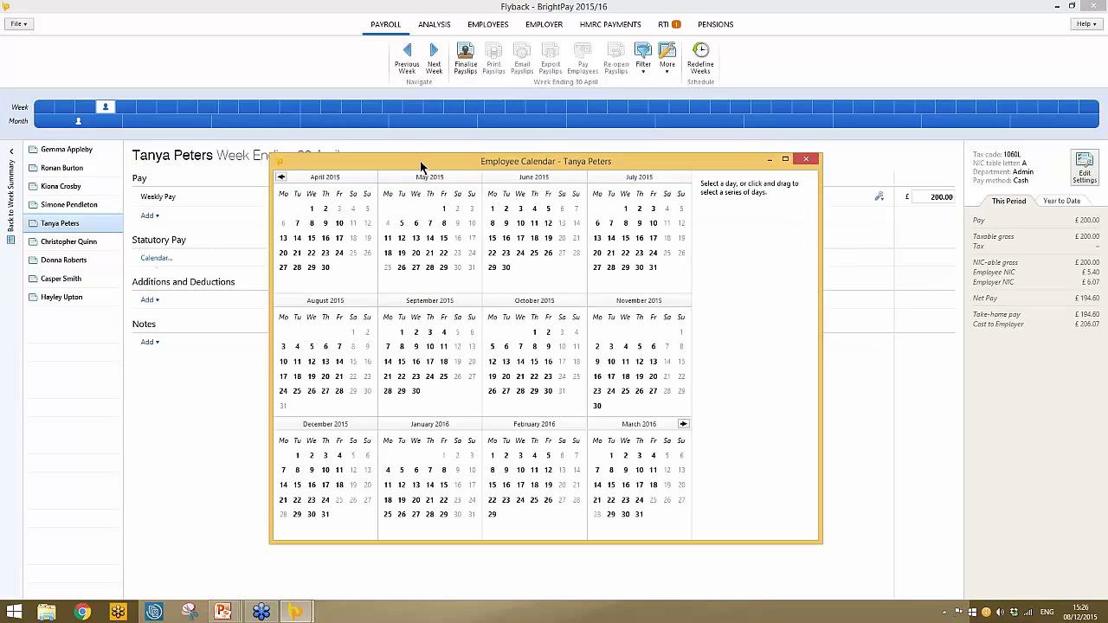
pyautogui.moveTo(421, 165); pyautogui.dragTo(407, 85)
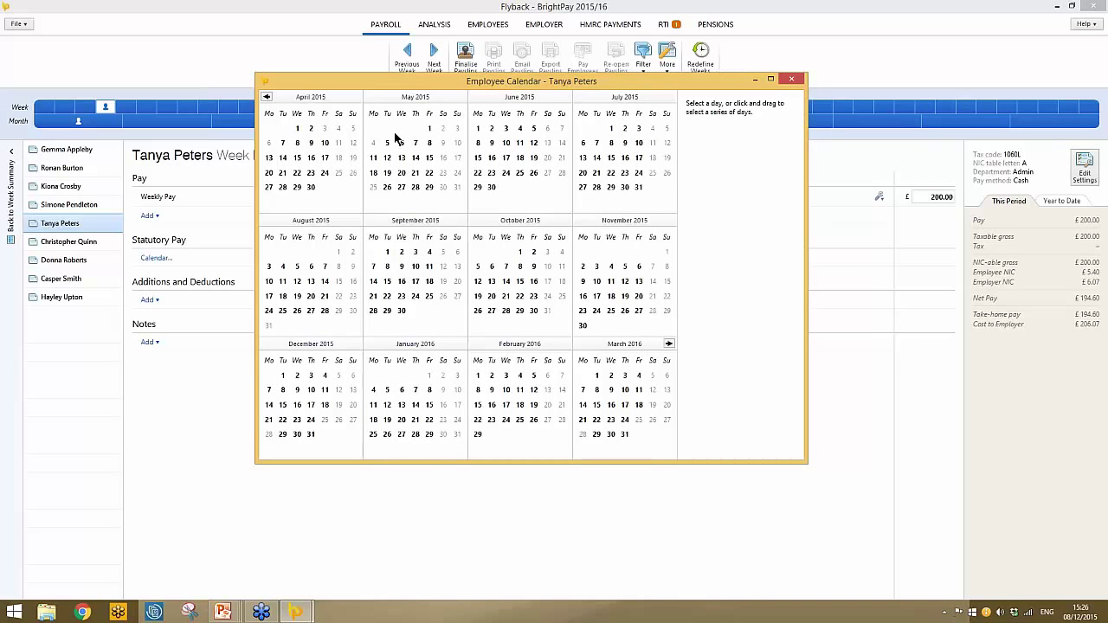
pyautogui.moveTo(322, 174)
pyautogui.mouseDown()
pyautogui.moveTo(334, 178)
pyautogui.moveTo(314, 189)
pyautogui.mouseUp()
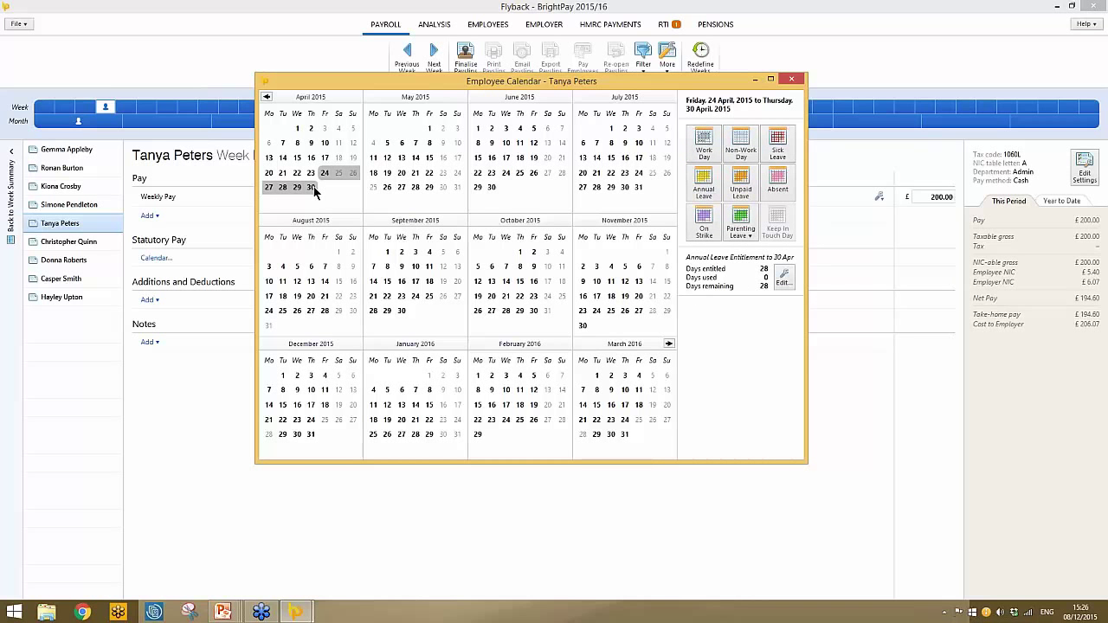
pyautogui.click(779, 147)
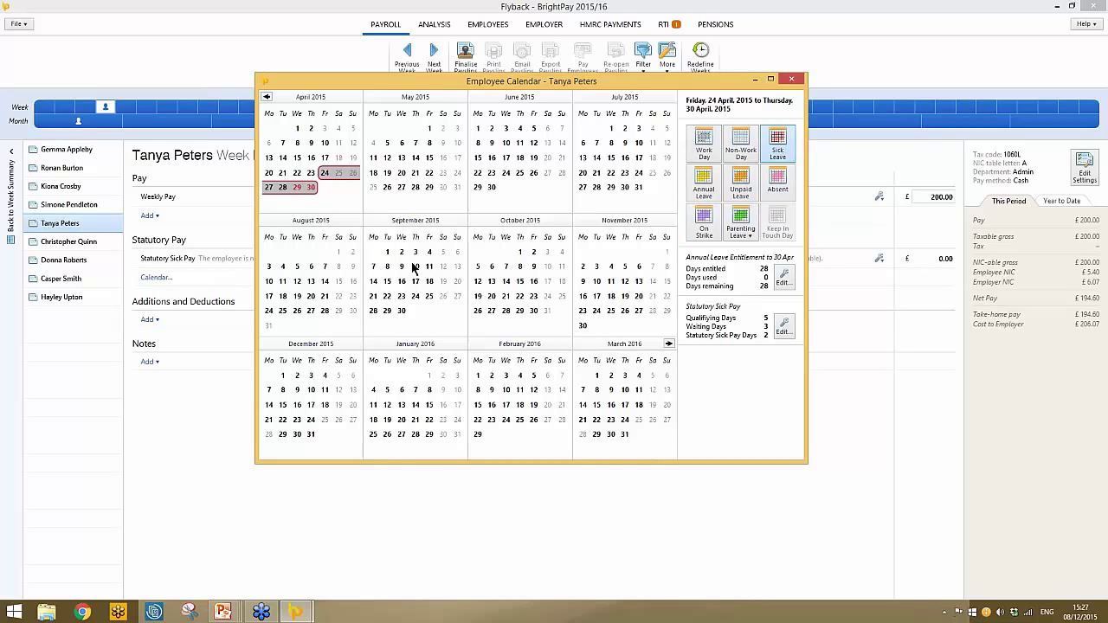
pyautogui.click(428, 187)
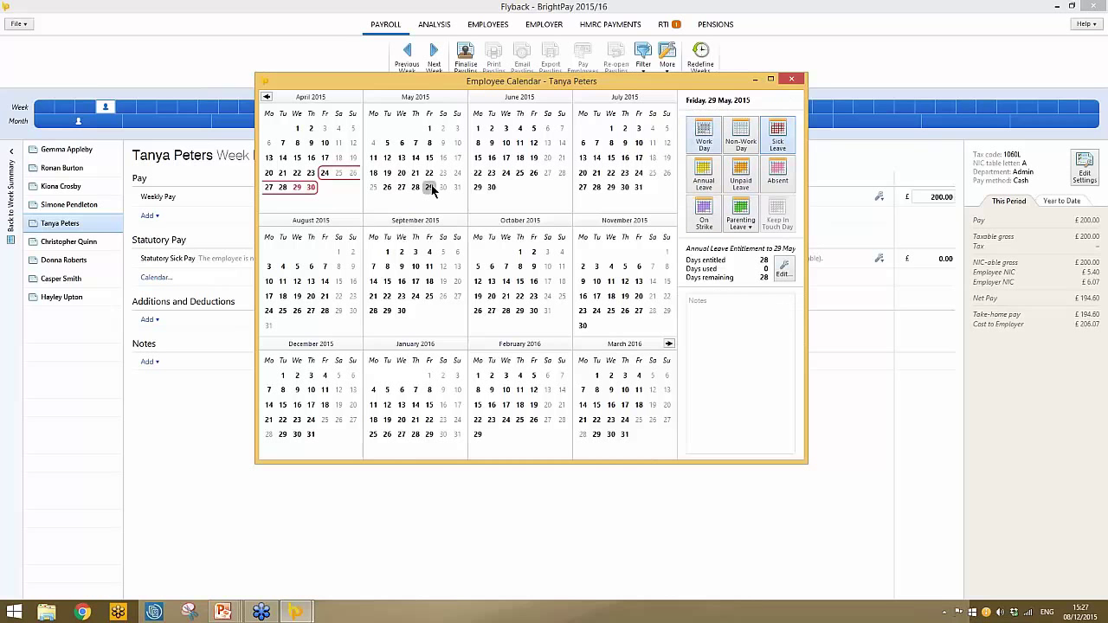
pyautogui.click(326, 174)
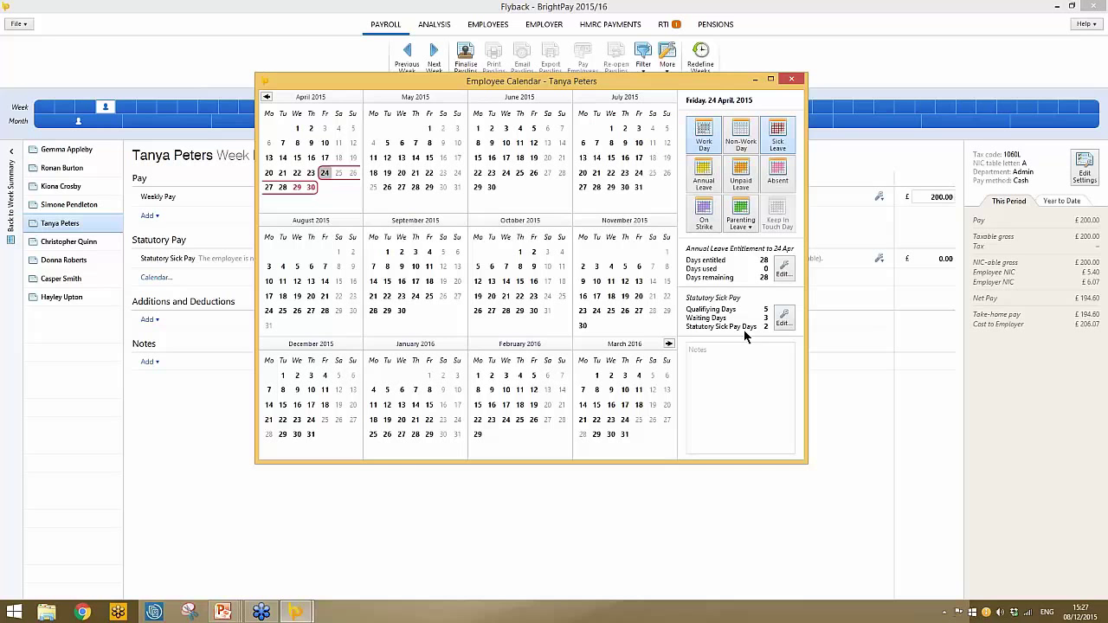
pyautogui.click(791, 79)
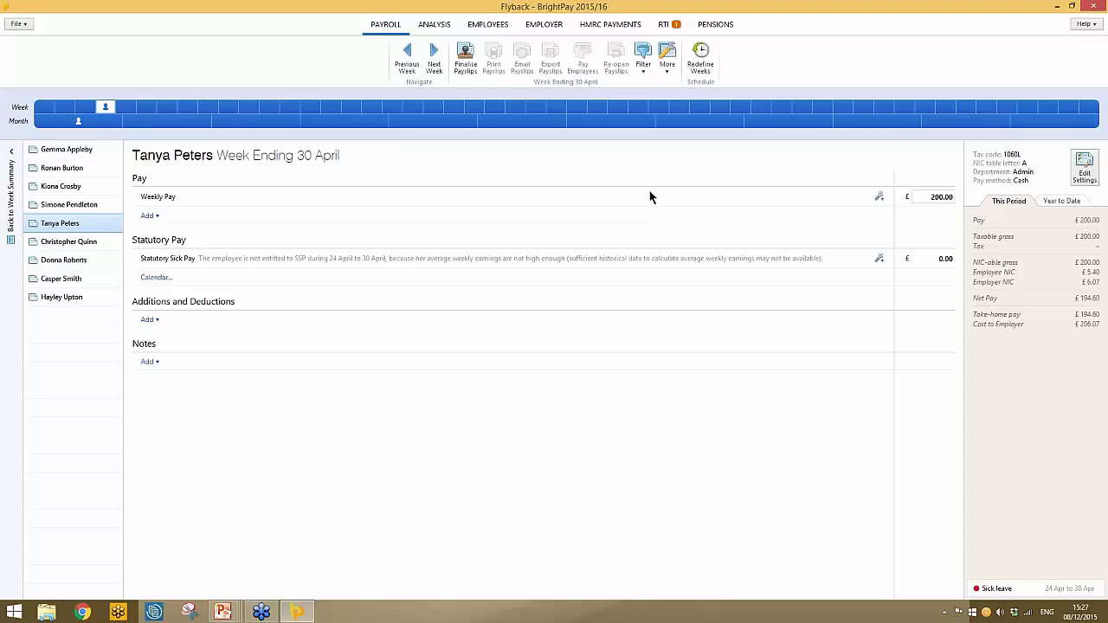
pyautogui.click(880, 259)
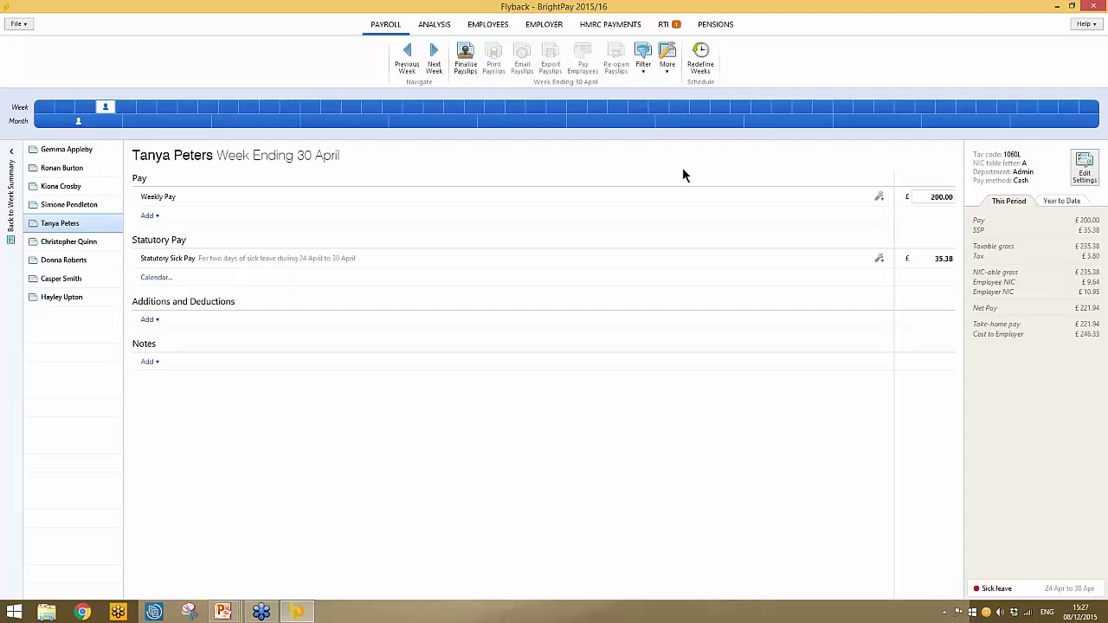
# Clear the 200.00 weekly pay to 0.00 so net pay is just the £35.38 SSP
pyautogui.click(931, 196)
pyautogui.moveTo(931, 196); pyautogui.dragTo(998, 210)
pyautogui.press('Delete')
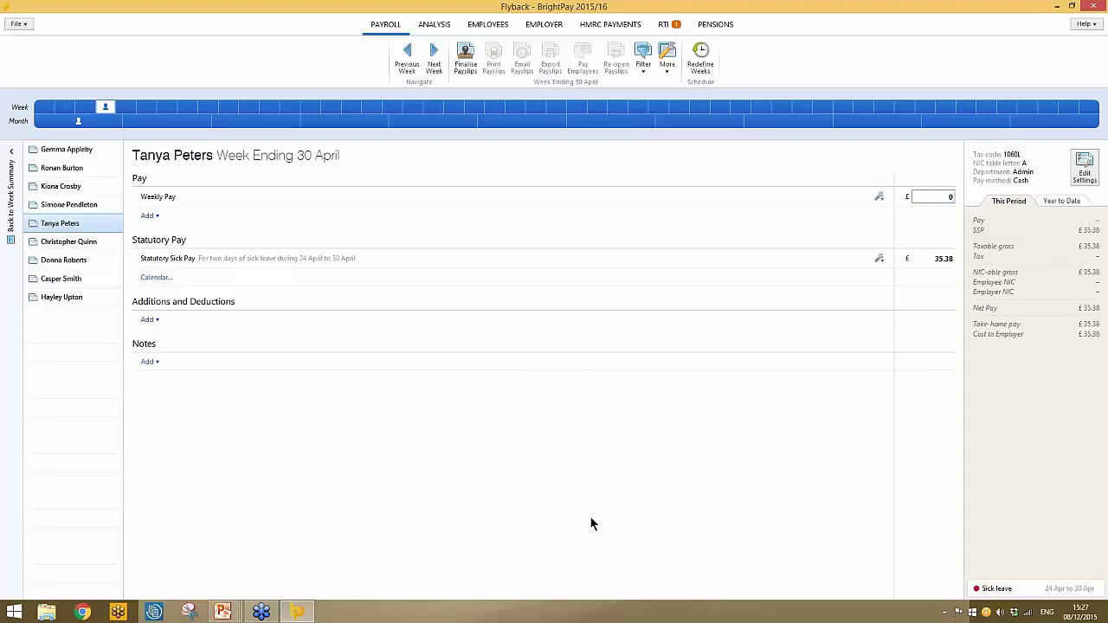
pyautogui.click(590, 517)
# Delete the Mileage addition from the £500-weekly-pay employee's payslip and open her calendar
pyautogui.click(59, 153)
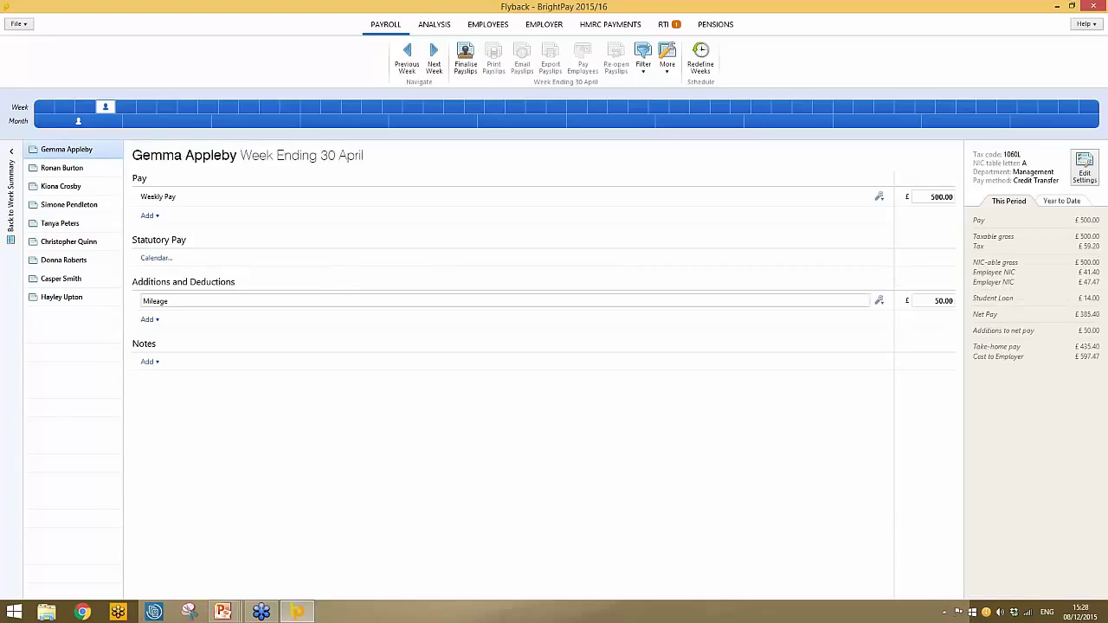
pyautogui.click(879, 303)
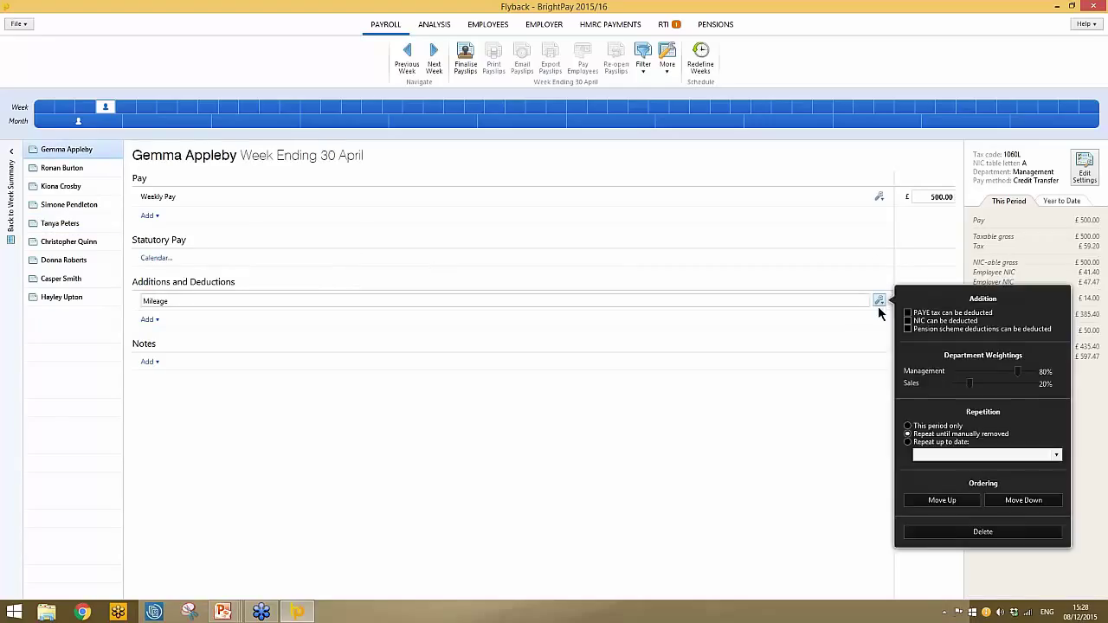
pyautogui.click(942, 530)
pyautogui.click(536, 329)
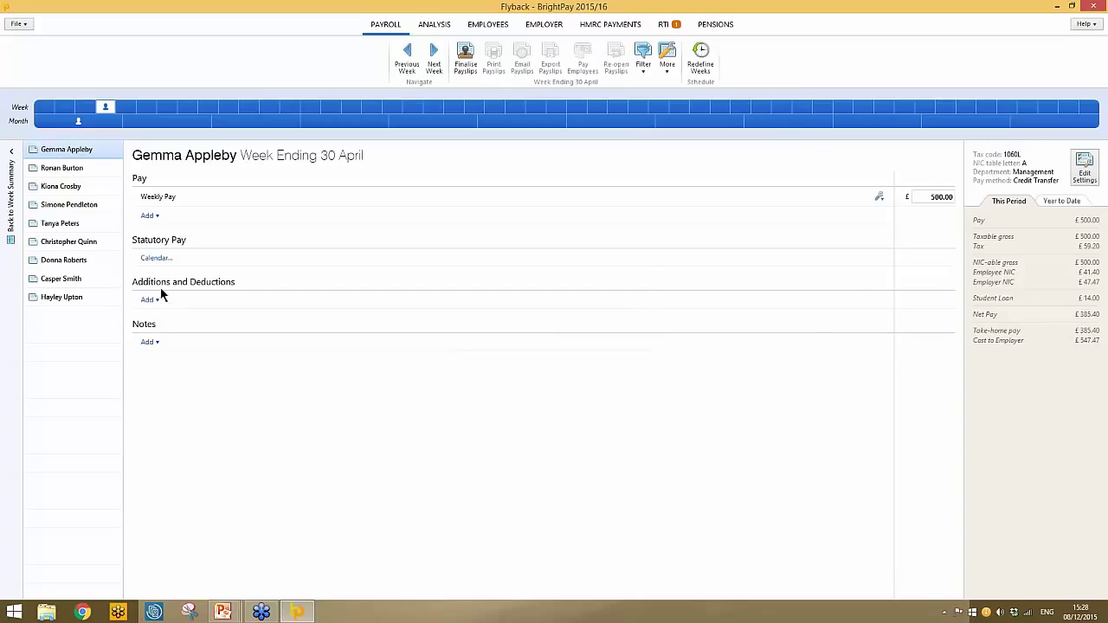
pyautogui.click(157, 260)
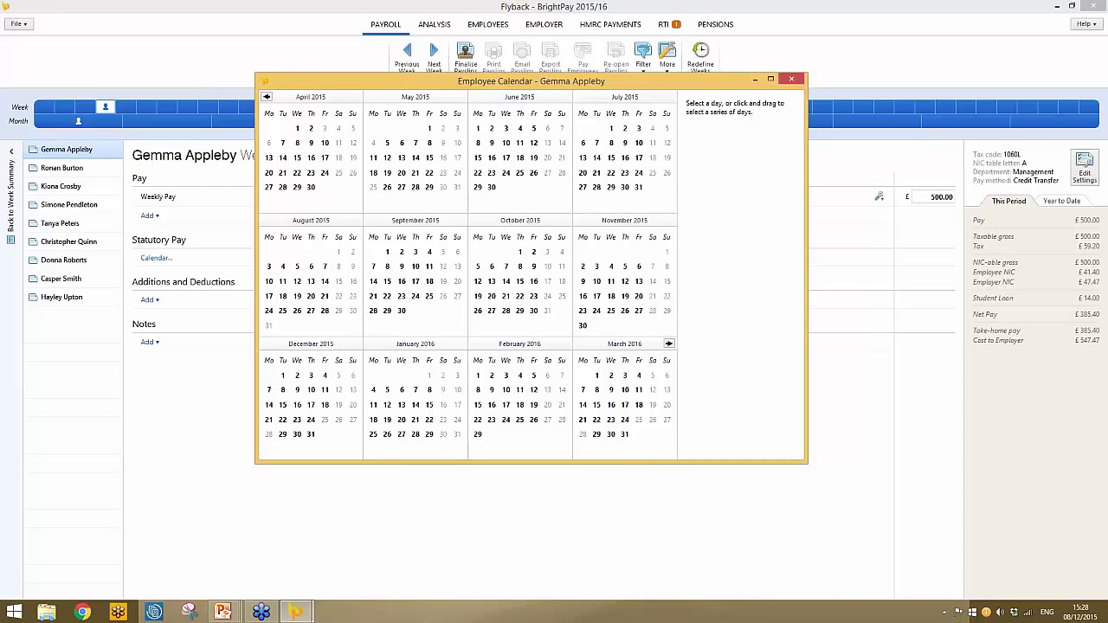
# Save maternity leave starting 24 April 2015 with an expected birth date of 8 May 2015
pyautogui.click(325, 173)
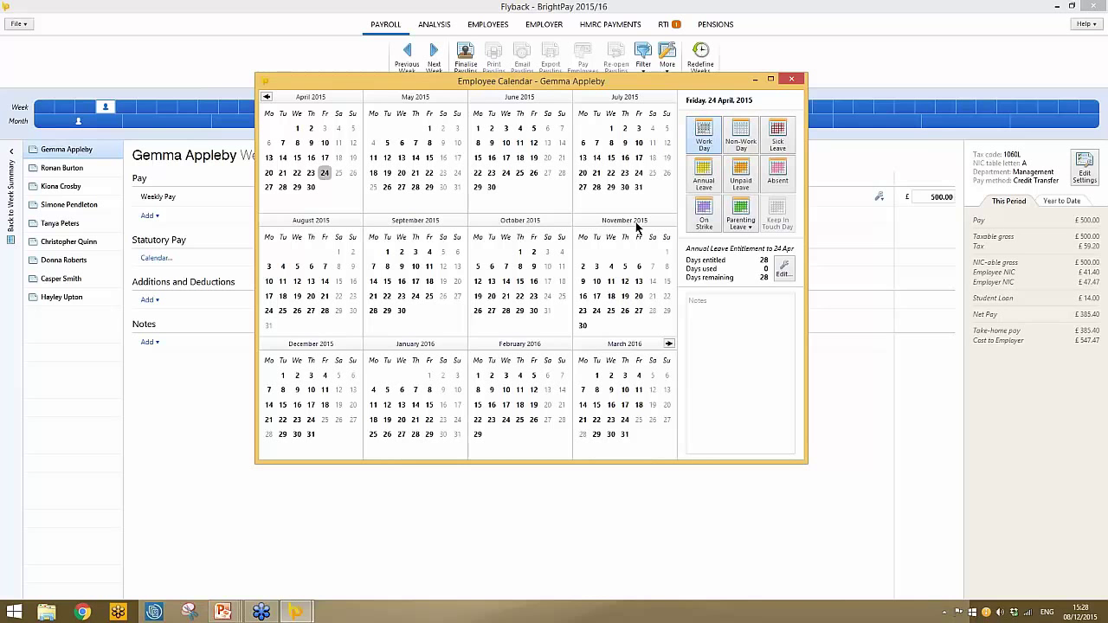
pyautogui.click(749, 217)
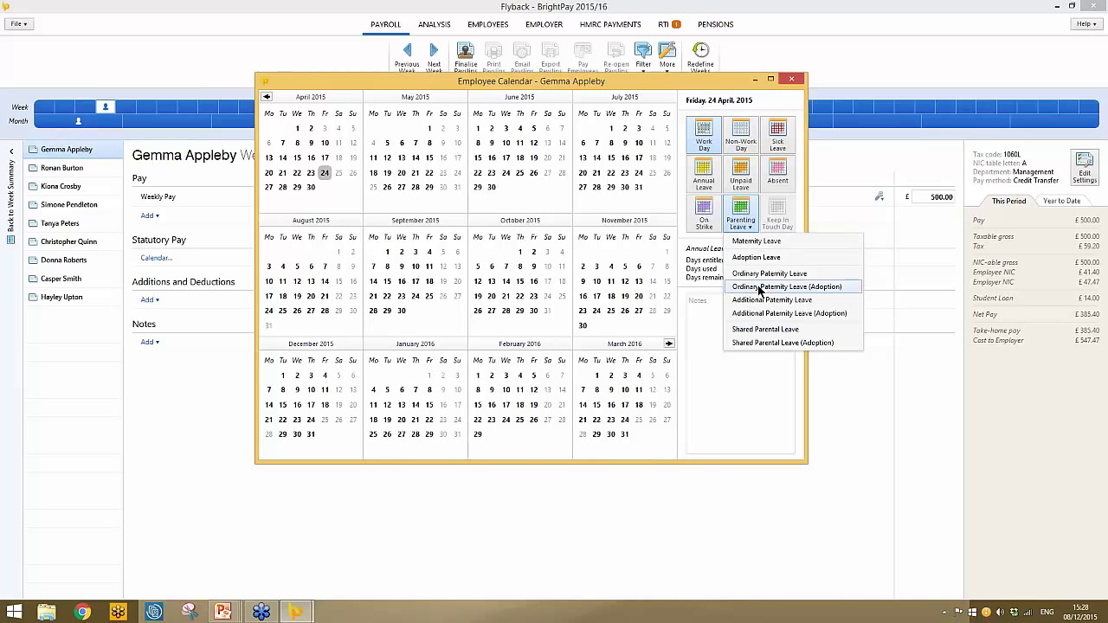
pyautogui.click(752, 242)
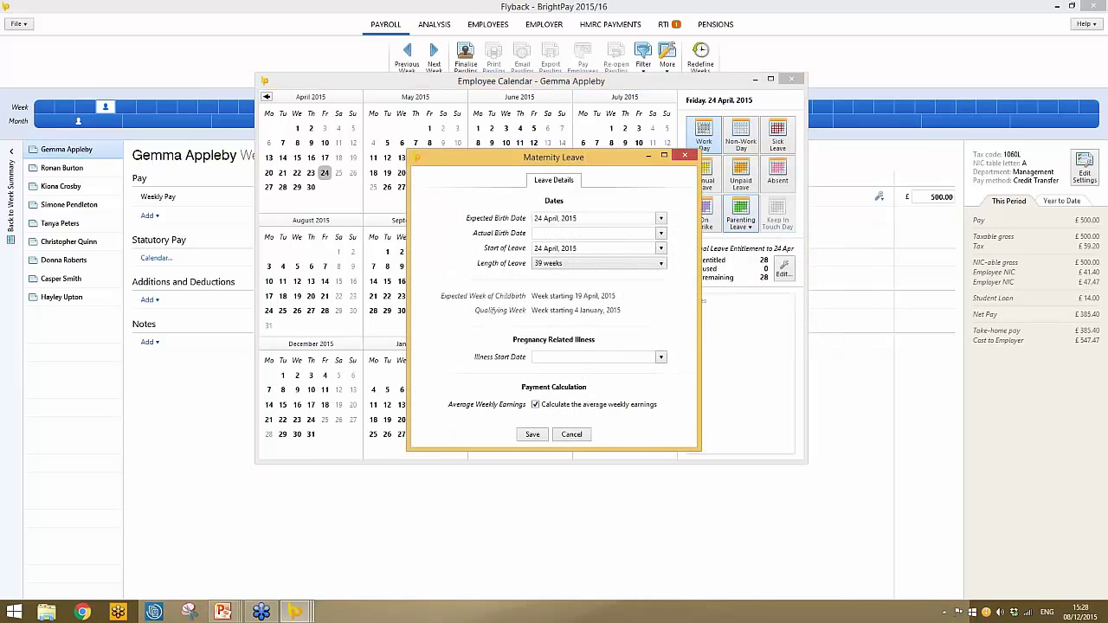
pyautogui.moveTo(602, 155); pyautogui.dragTo(501, 117)
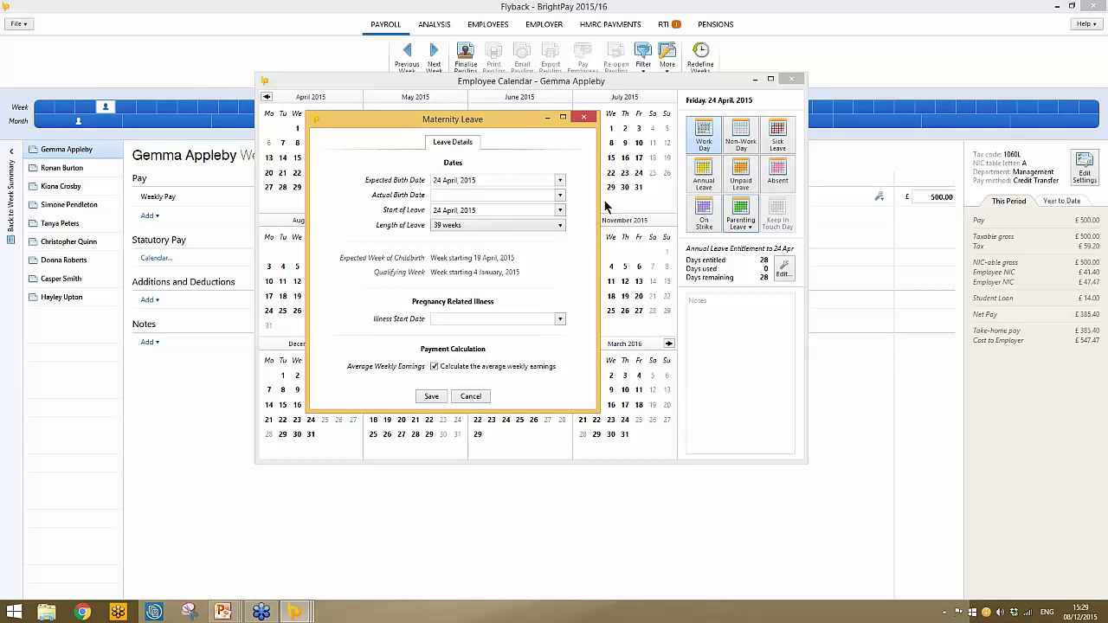
pyautogui.click(561, 180)
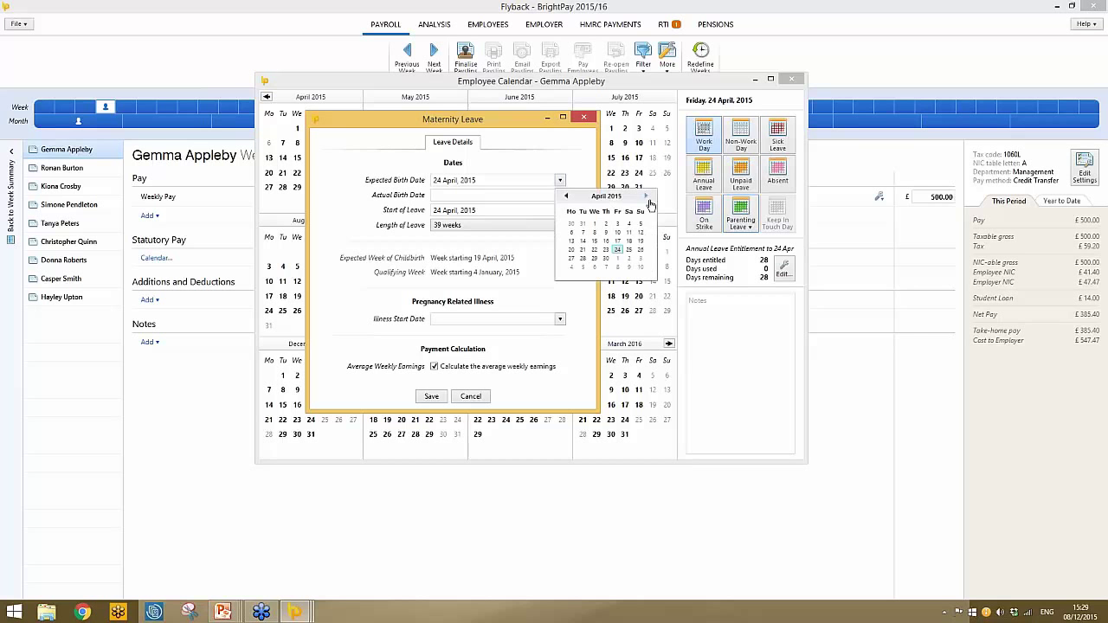
pyautogui.click(646, 196)
pyautogui.click(618, 233)
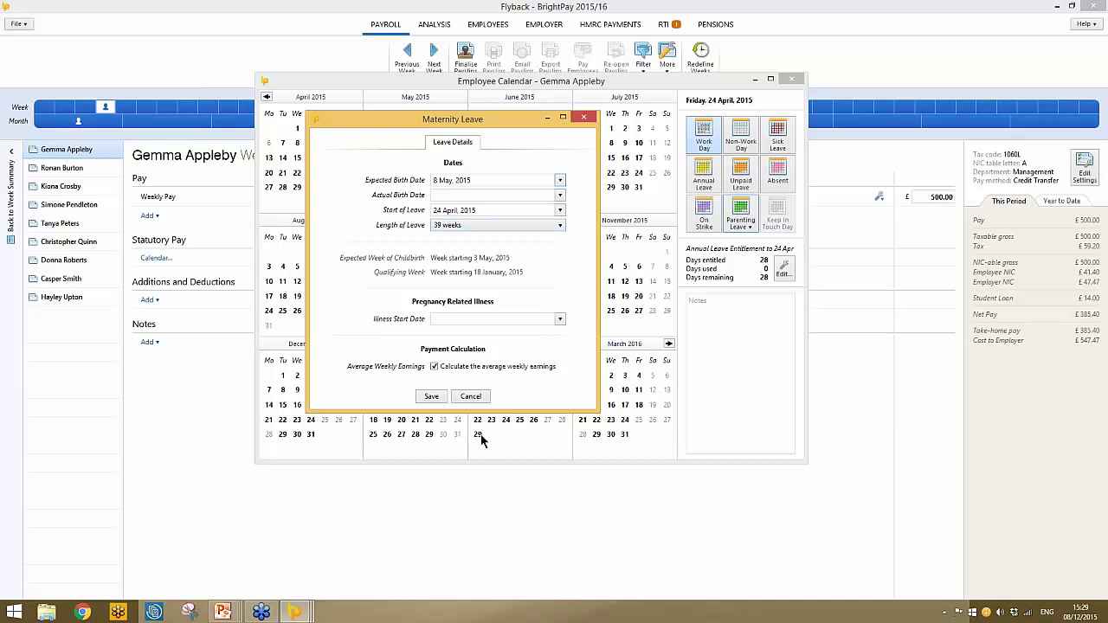
pyautogui.click(432, 398)
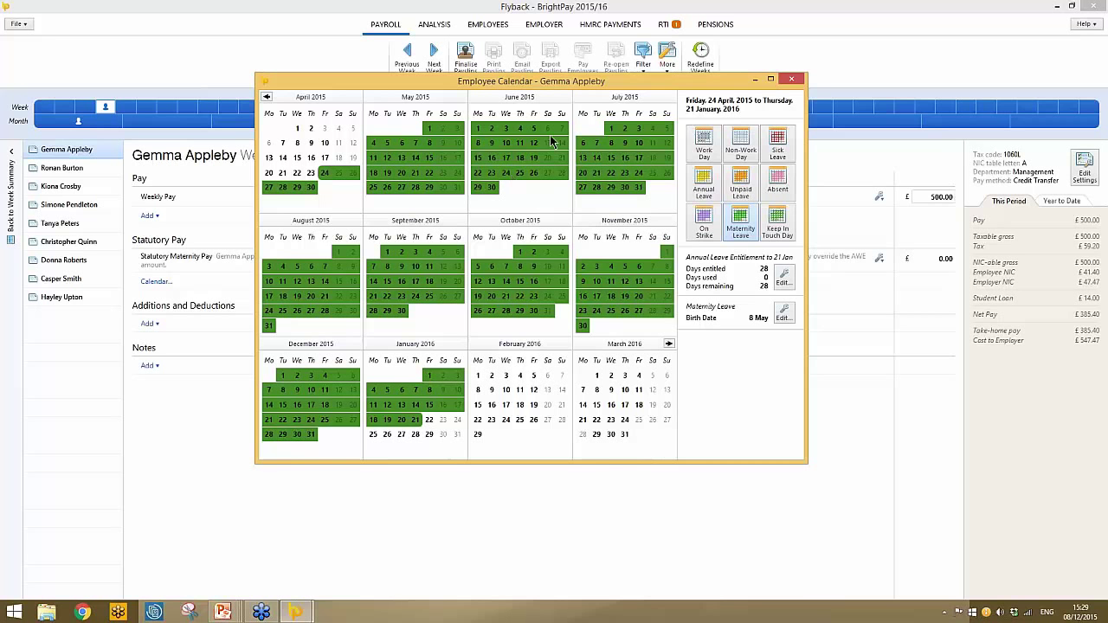
pyautogui.click(790, 80)
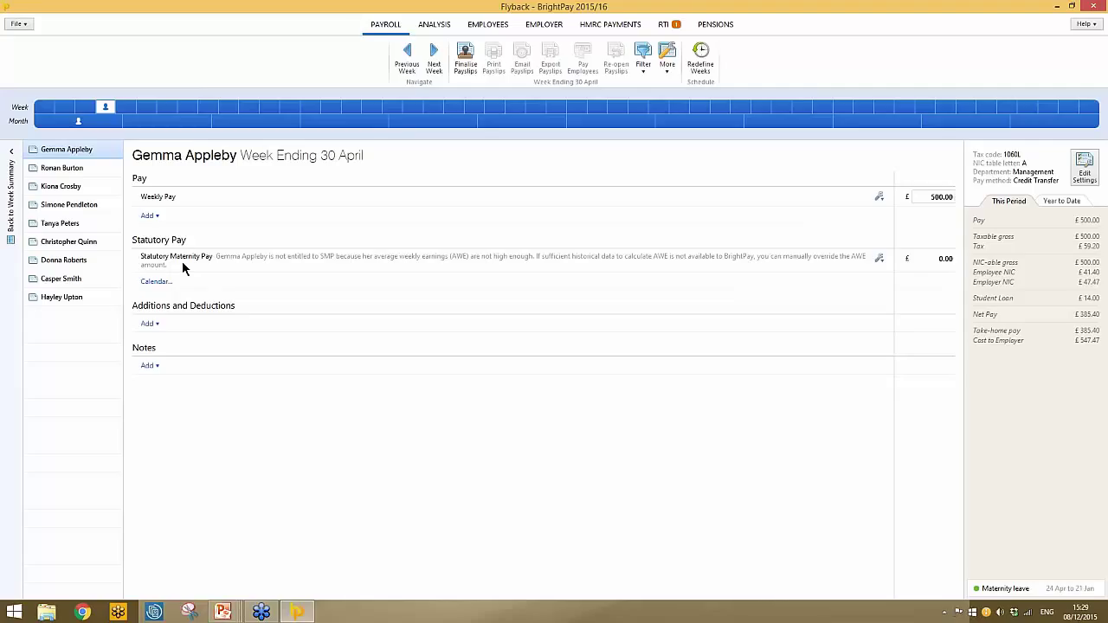
# Override average weekly earnings to 500 so SMP becomes £450.00, then select the next employee
pyautogui.click(879, 258)
pyautogui.click(907, 323)
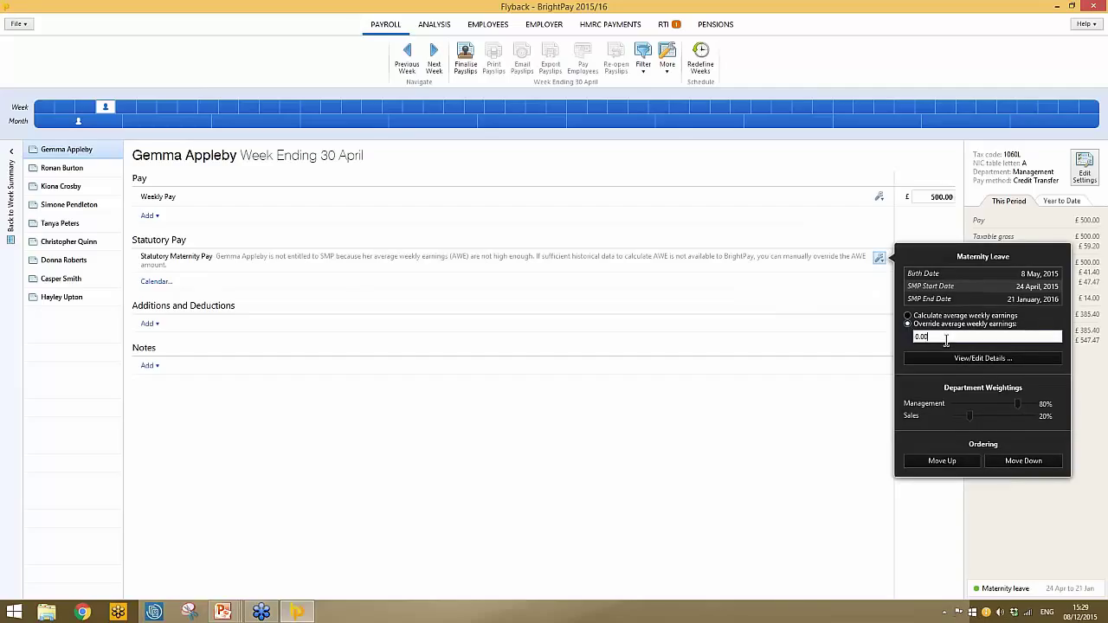
pyautogui.write('500')
pyautogui.click(810, 374)
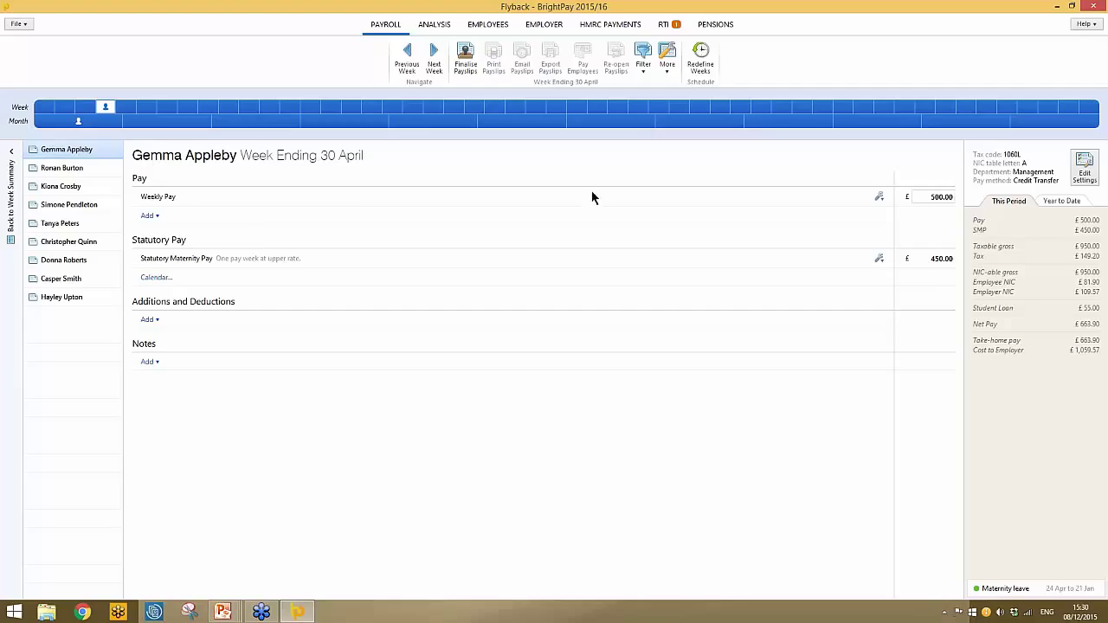
pyautogui.click(69, 172)
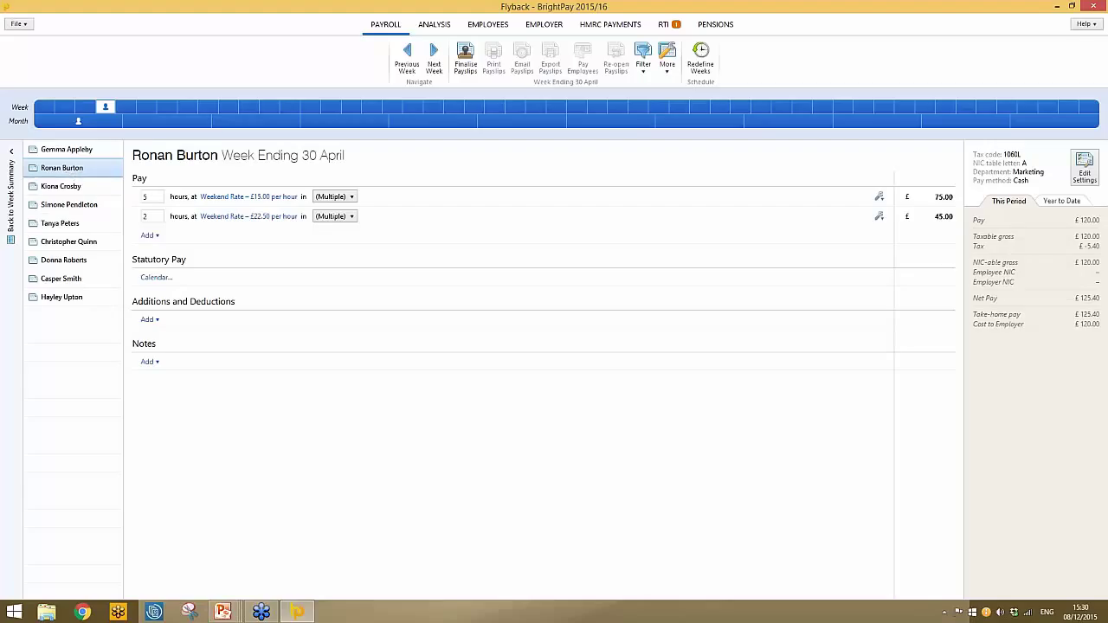
# Mark 29 April 2015 as Shared Parental Leave in the employee's calendar
pyautogui.click(157, 278)
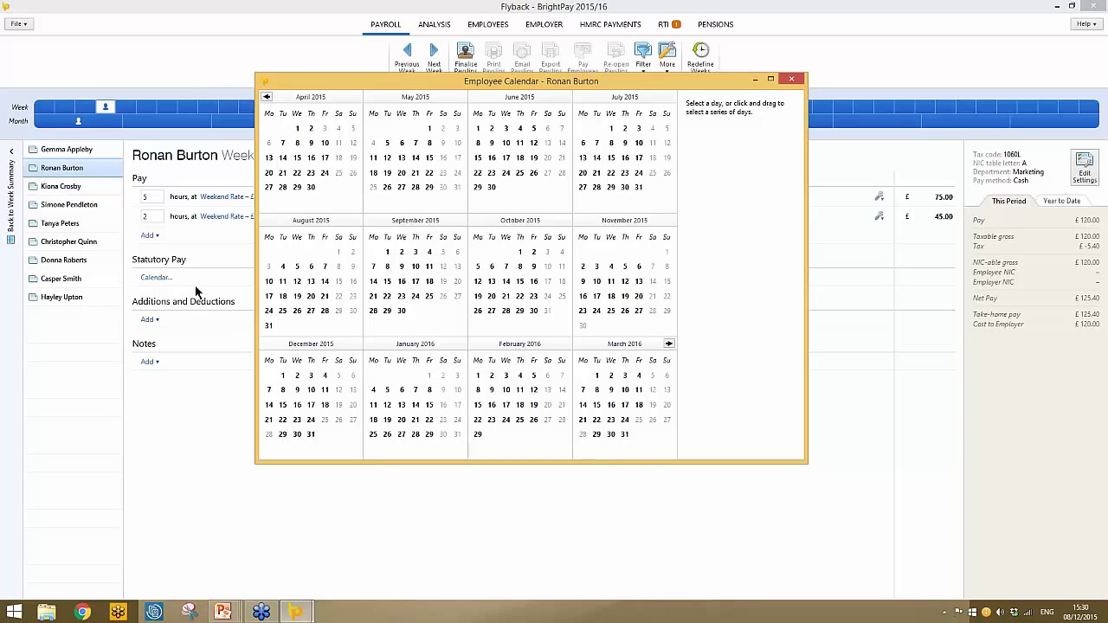
pyautogui.click(297, 188)
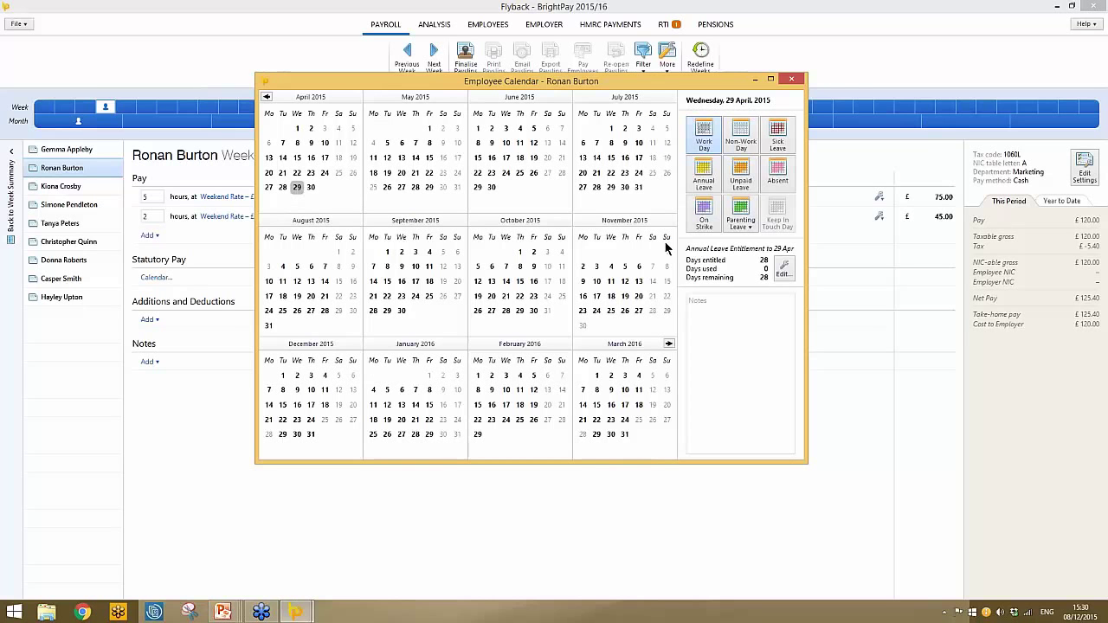
pyautogui.click(746, 217)
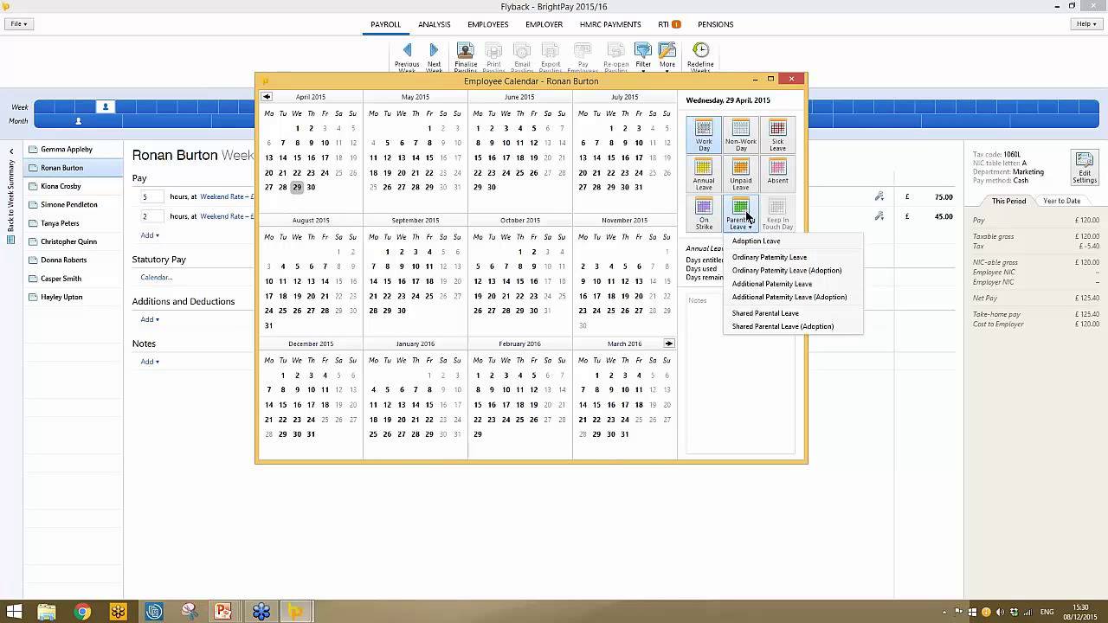
pyautogui.click(765, 315)
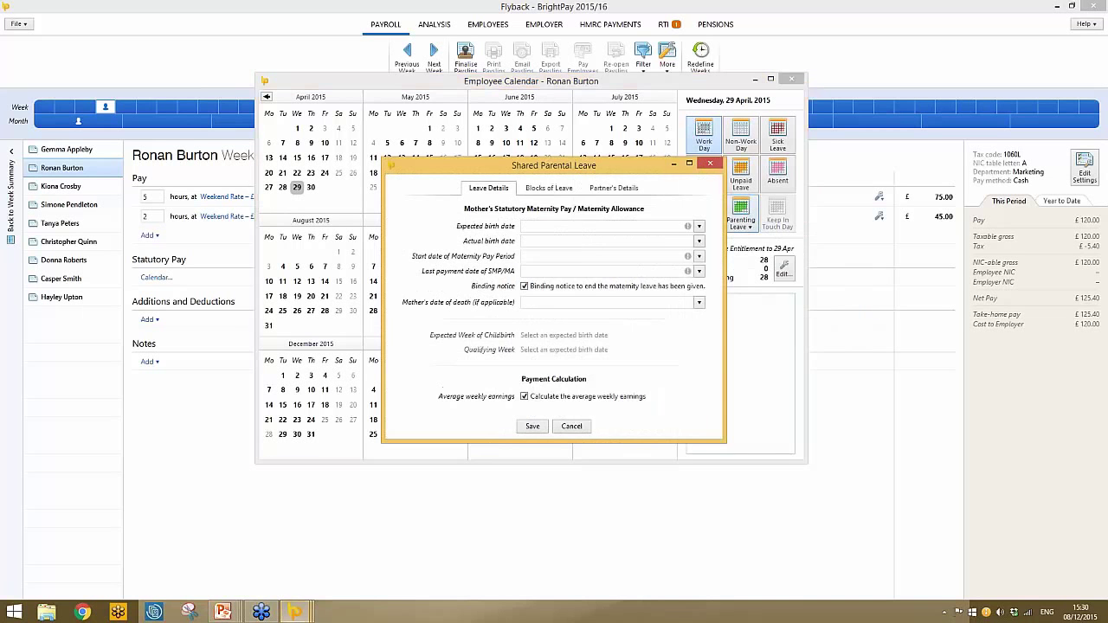
# Set the expected birth date to 7 April 2015 and actual birth date to 9 April 2015
pyautogui.click(700, 227)
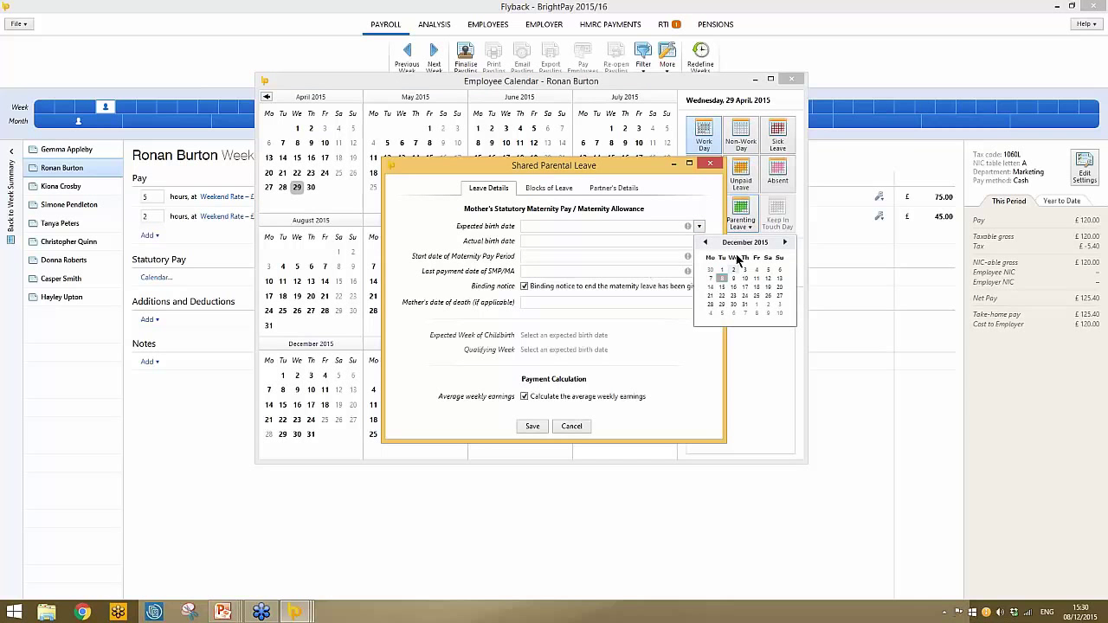
pyautogui.click(707, 242)
pyautogui.click(706, 243)
pyautogui.click(707, 242)
pyautogui.click(706, 242)
pyautogui.click(707, 243)
pyautogui.click(706, 243)
pyautogui.click(706, 242)
pyautogui.click(705, 243)
pyautogui.click(724, 278)
pyautogui.click(699, 256)
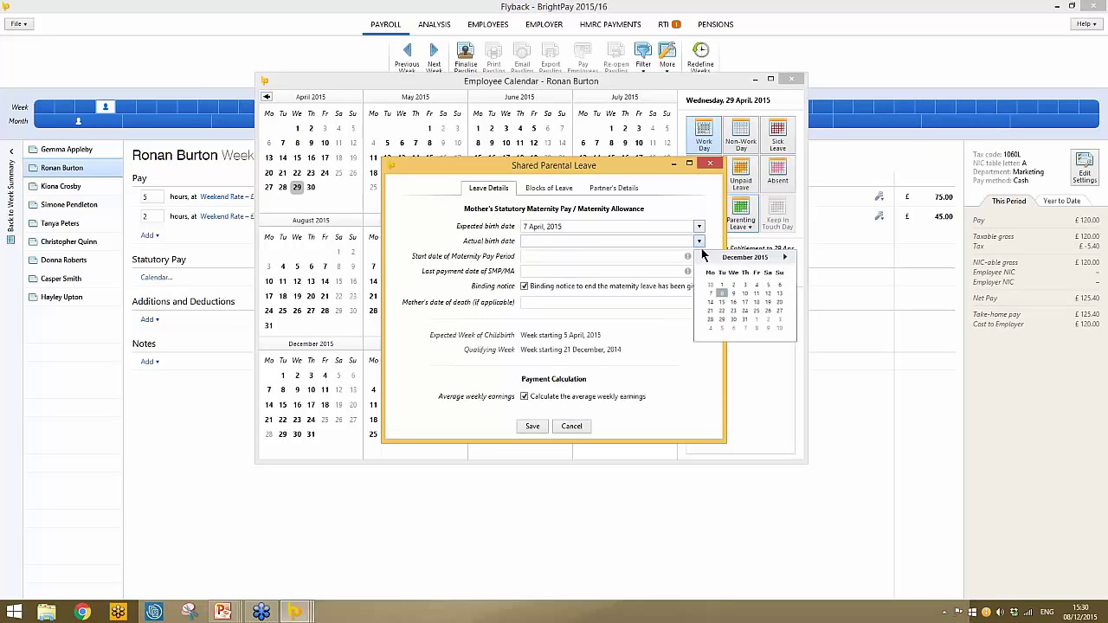
pyautogui.scroll(6, 746, 295)
pyautogui.click(745, 294)
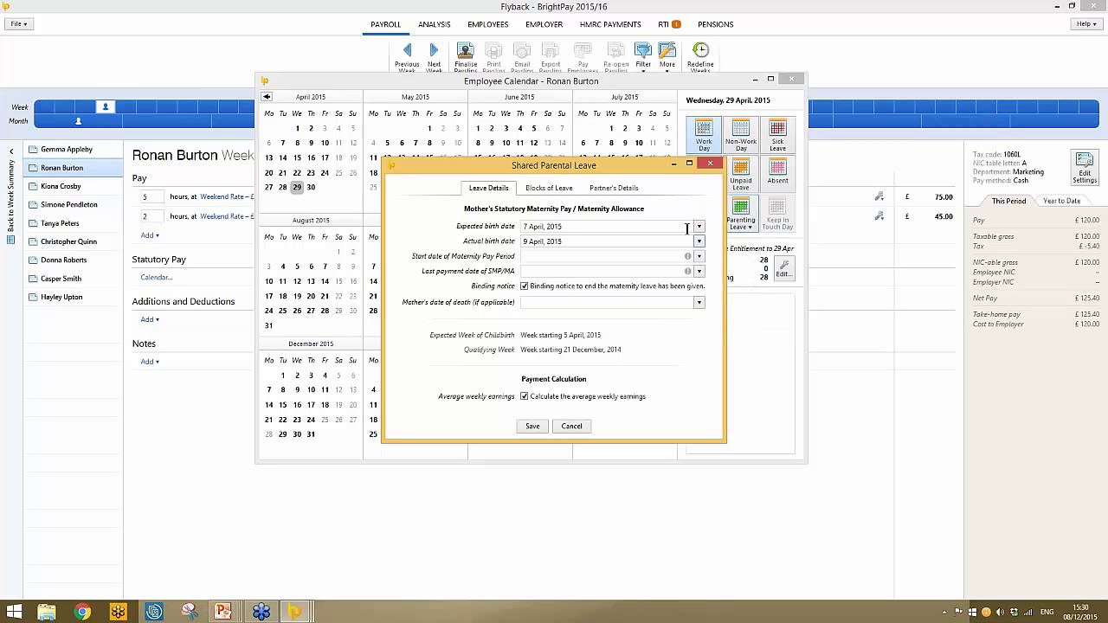
# Set the maternity pay period start to 9 March 2015 and last SMP payment to 19 April 2015
pyautogui.click(699, 257)
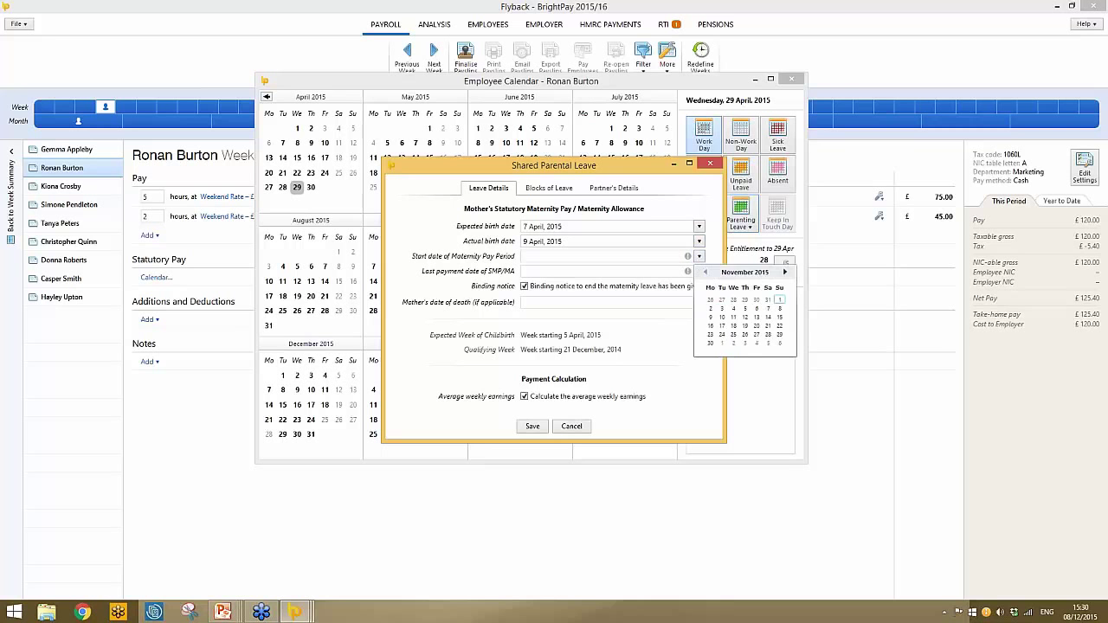
pyautogui.scroll(8, 745, 312)
pyautogui.click(710, 316)
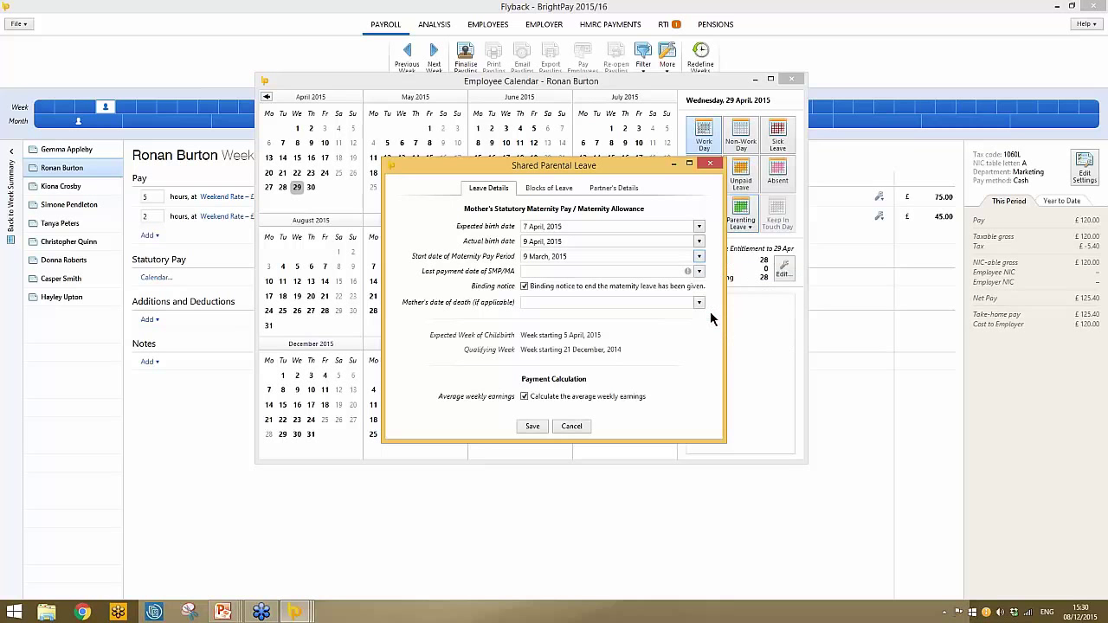
pyautogui.click(699, 271)
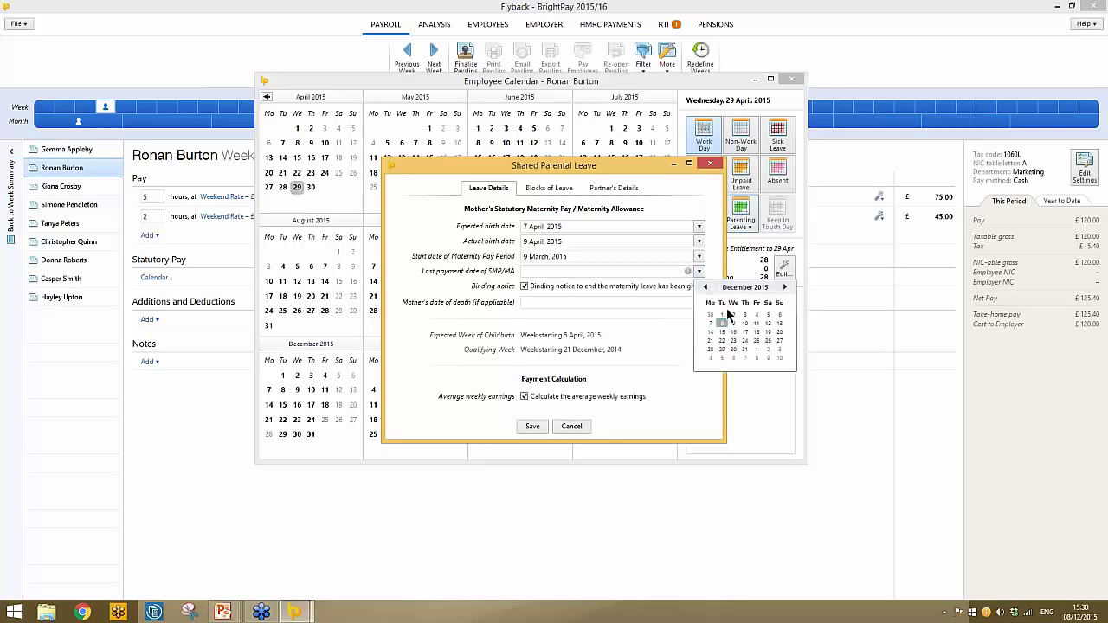
pyautogui.scroll(4, 738, 305)
pyautogui.scroll(4, 744, 320)
pyautogui.click(779, 331)
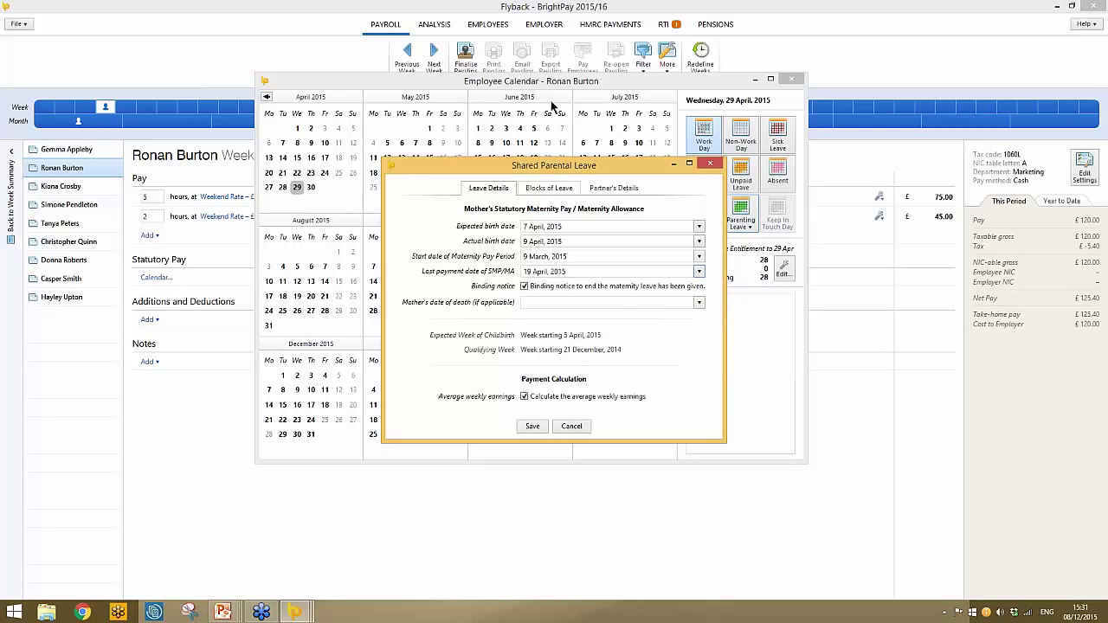
# Add a second 3-week leave block starting 25 May 2015 after the 29 April block
pyautogui.click(551, 191)
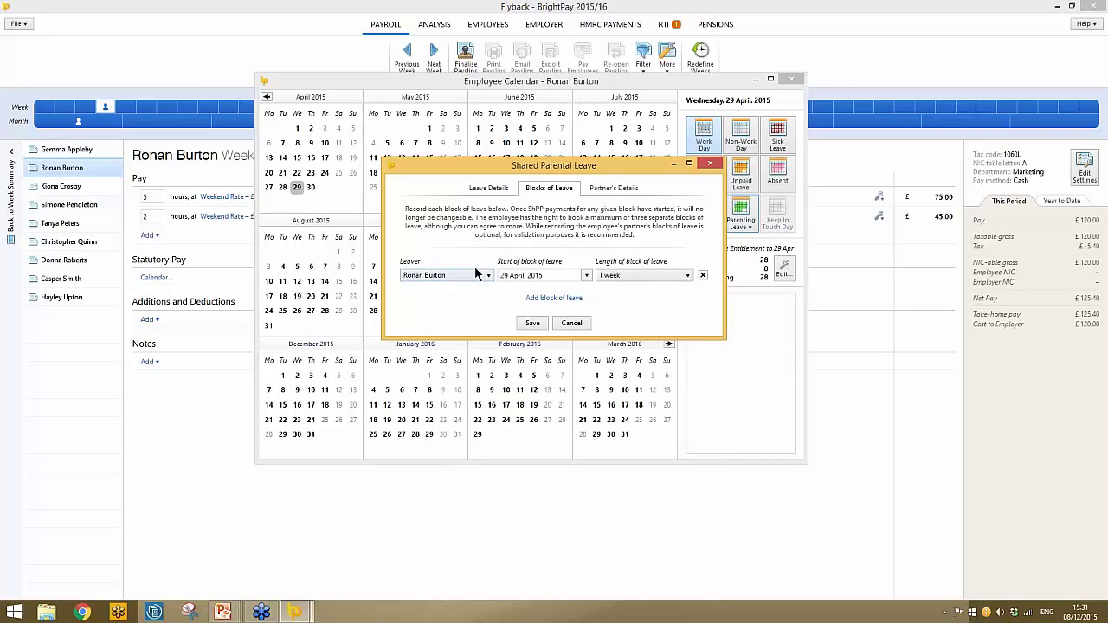
pyautogui.click(586, 276)
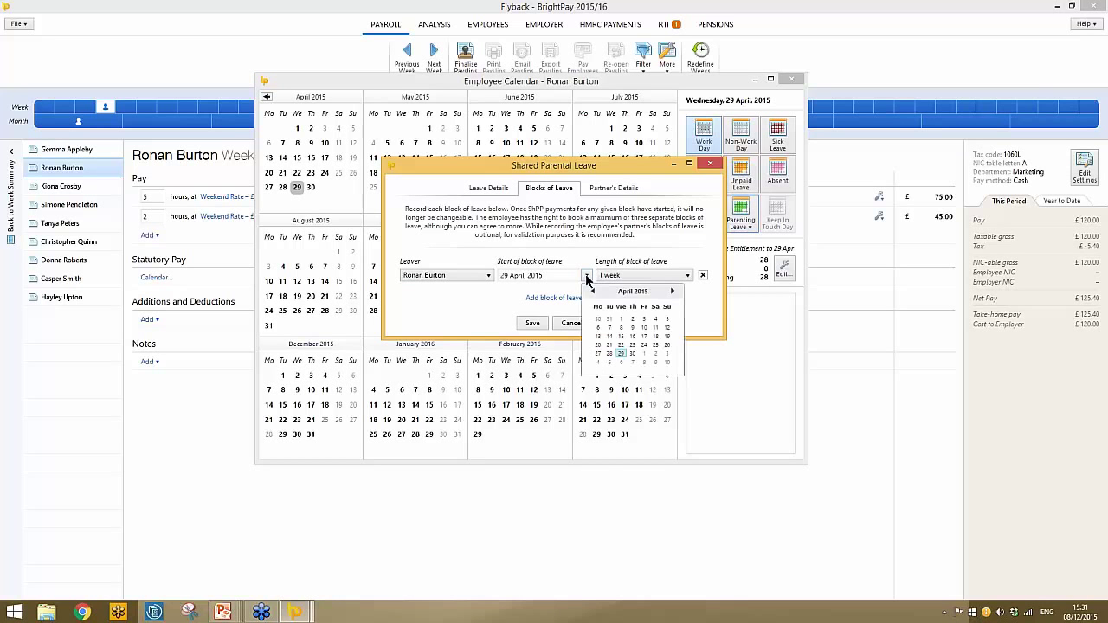
pyautogui.click(586, 275)
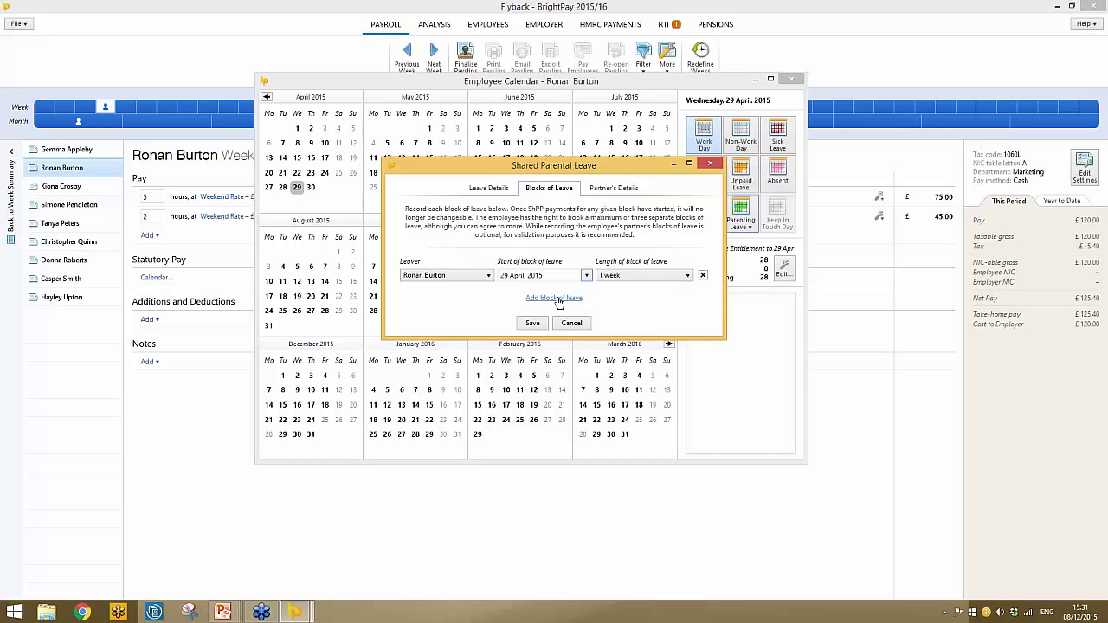
pyautogui.click(554, 298)
pyautogui.click(586, 291)
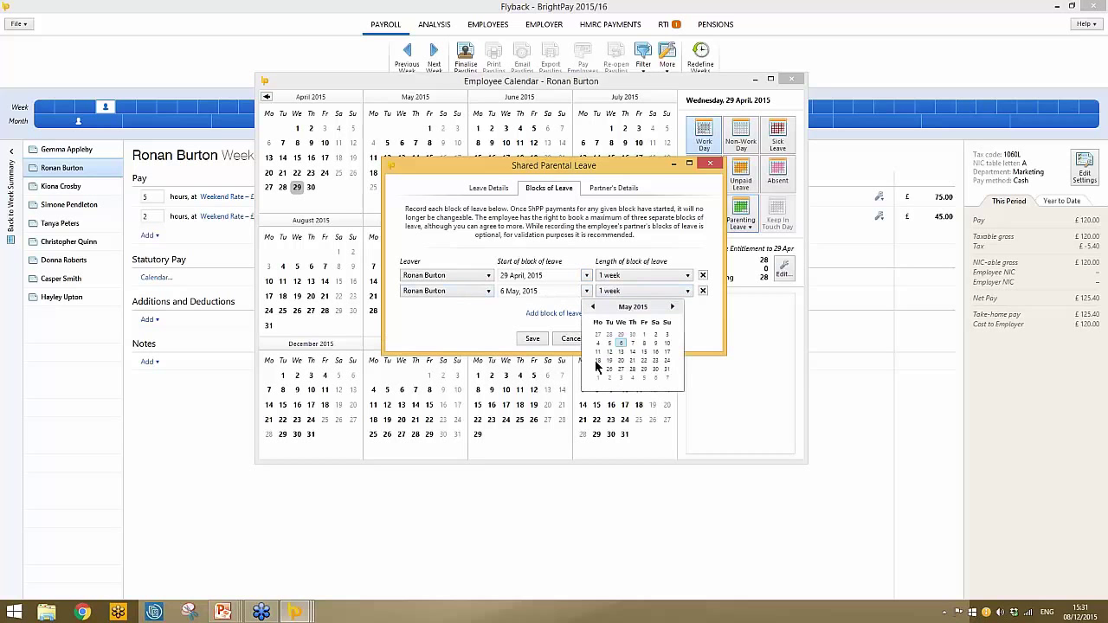
pyautogui.click(598, 369)
pyautogui.click(641, 291)
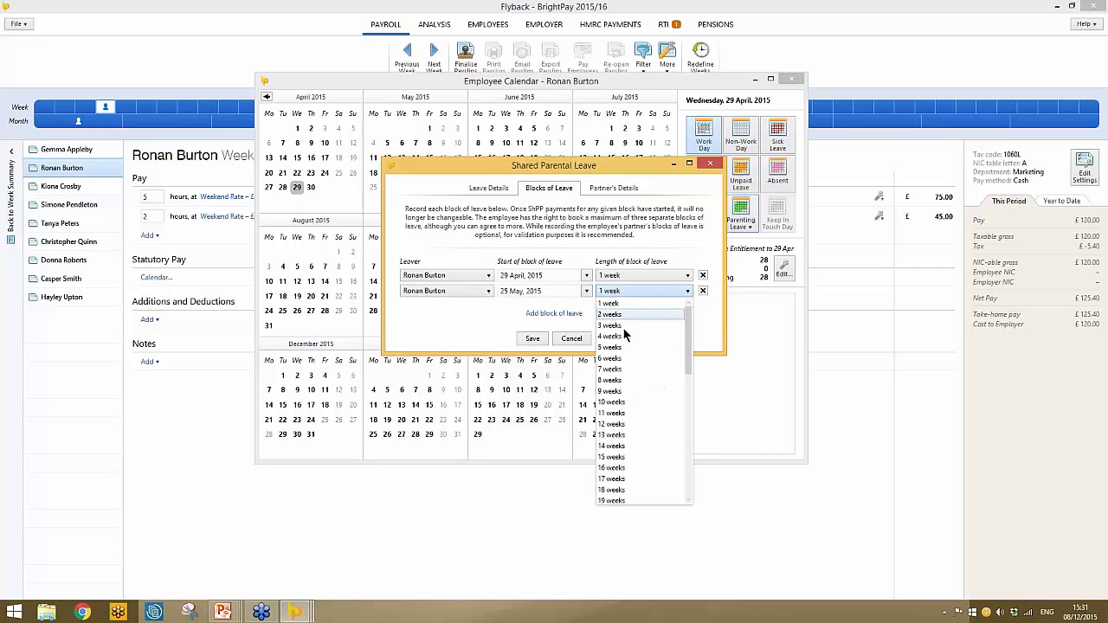
pyautogui.click(619, 334)
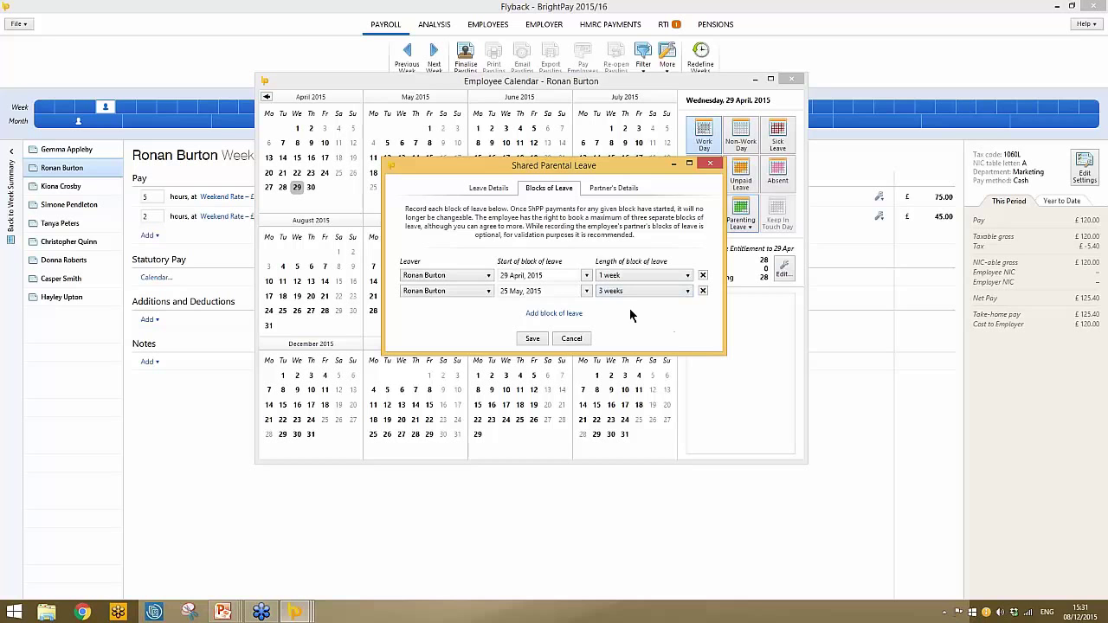
# Enter the partner's initial, surname and National Insurance number, then save the shared parental leave
pyautogui.click(629, 189)
pyautogui.click(536, 212)
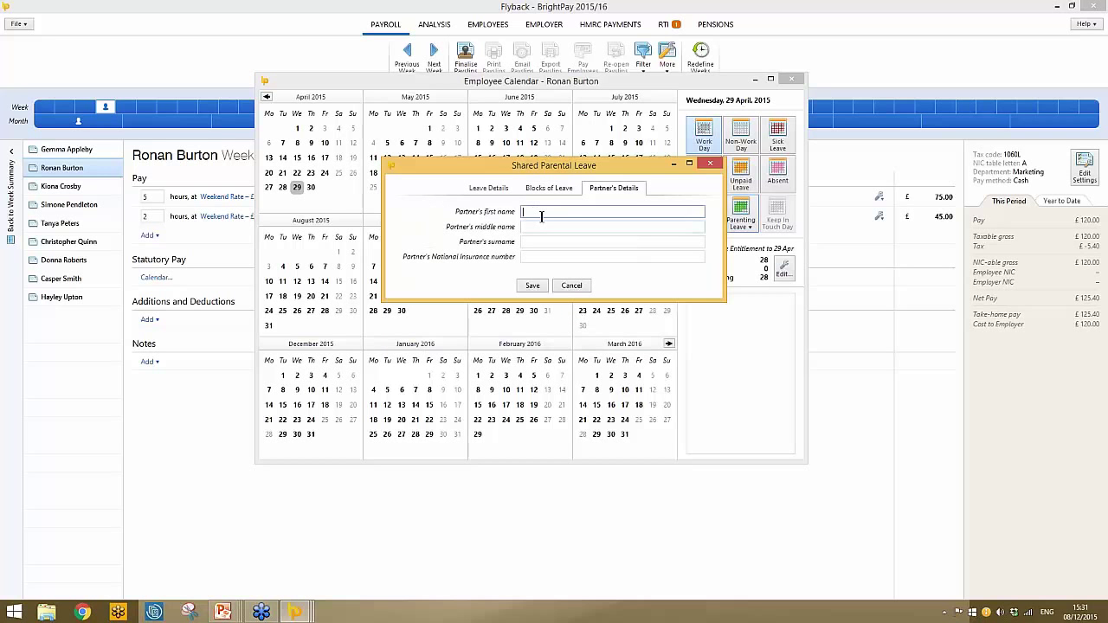
pyautogui.write('A')
pyautogui.press('Tab')
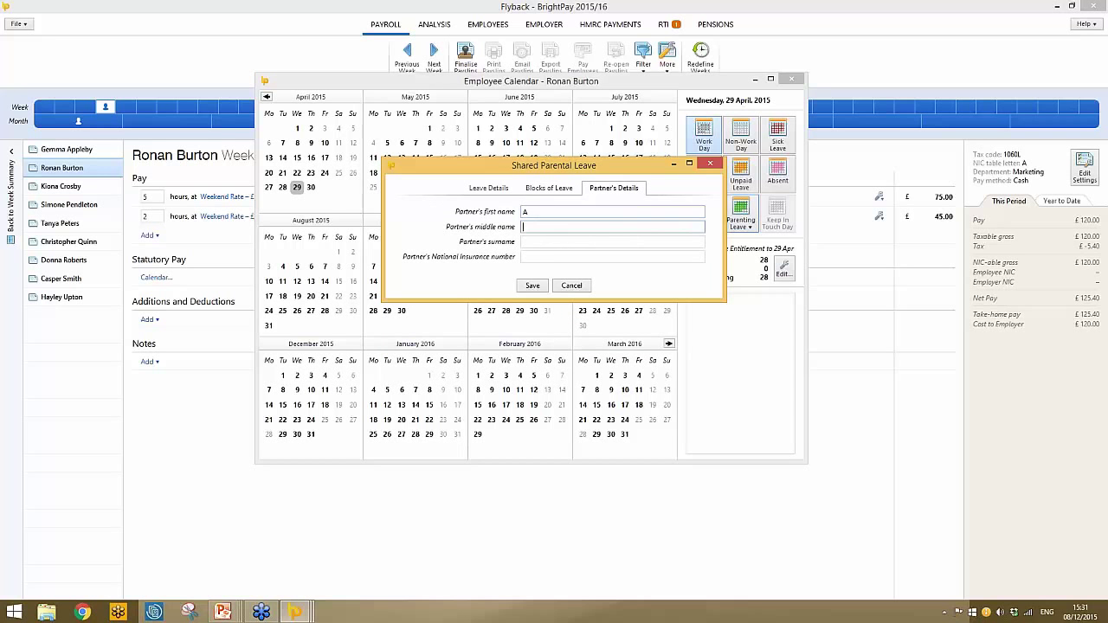
pyautogui.press('Tab')
pyautogui.write('Burton')
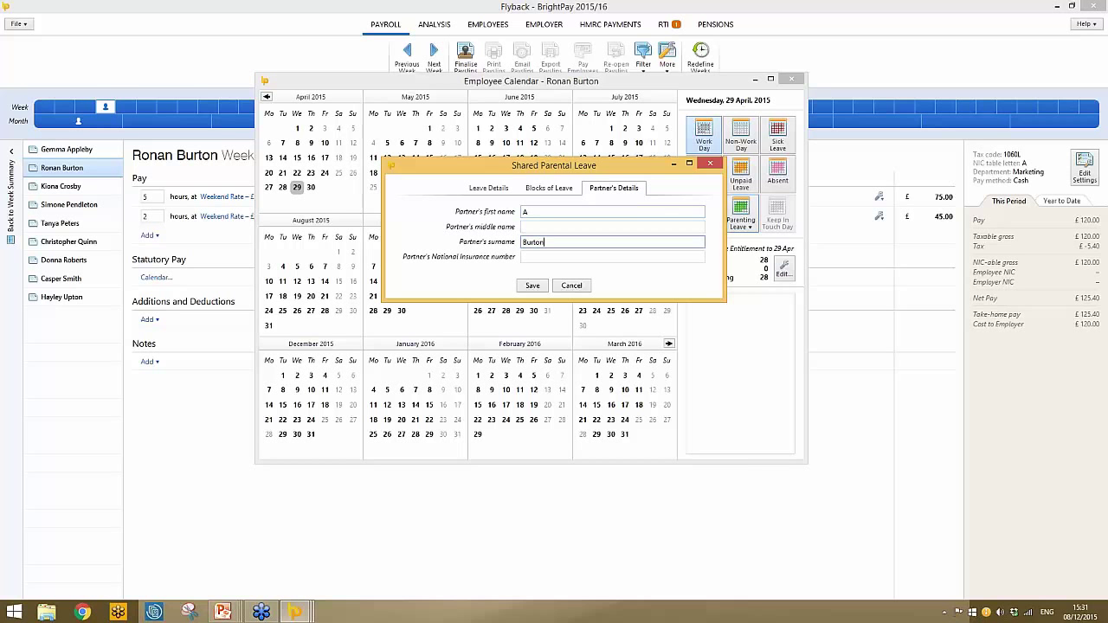
pyautogui.press('Tab')
pyautogui.write('AB 12 34 5')
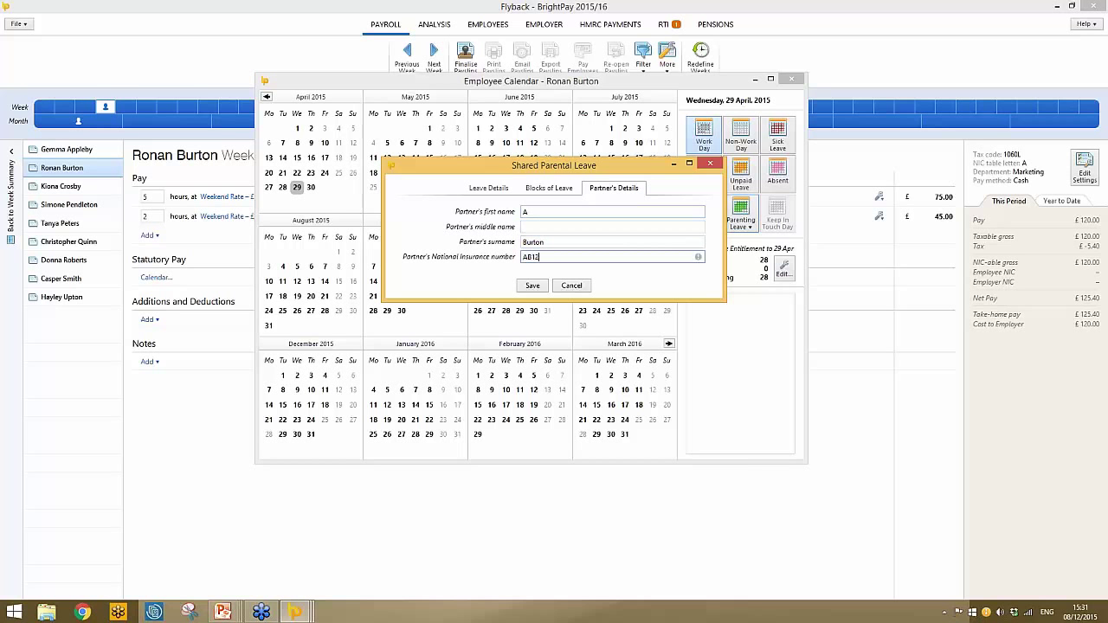
pyautogui.write('6 C')
pyautogui.click(532, 286)
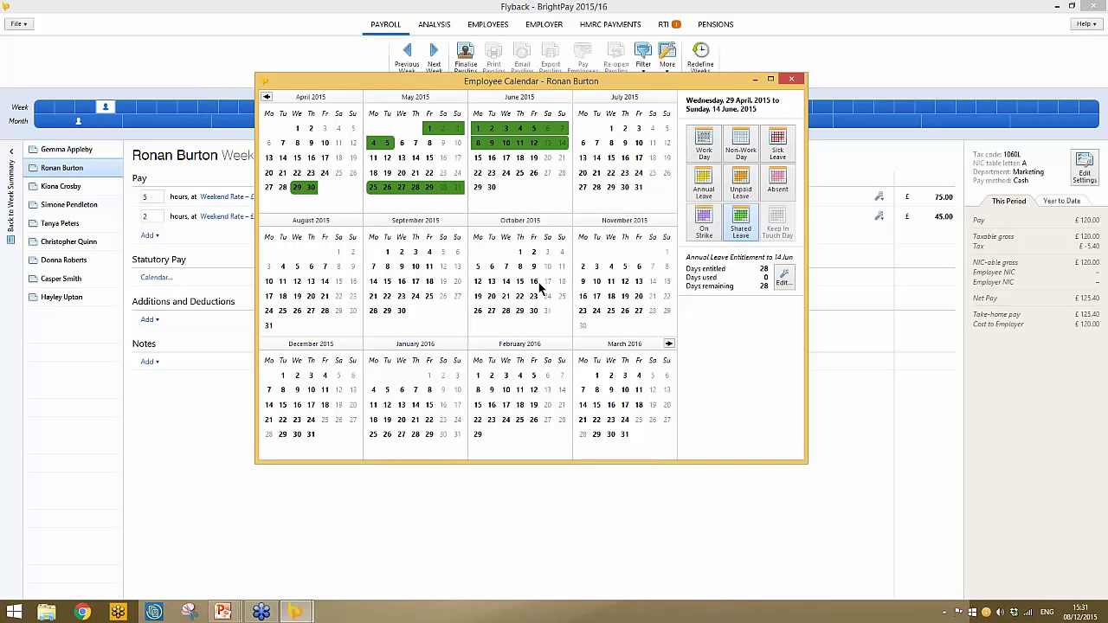
pyautogui.click(791, 79)
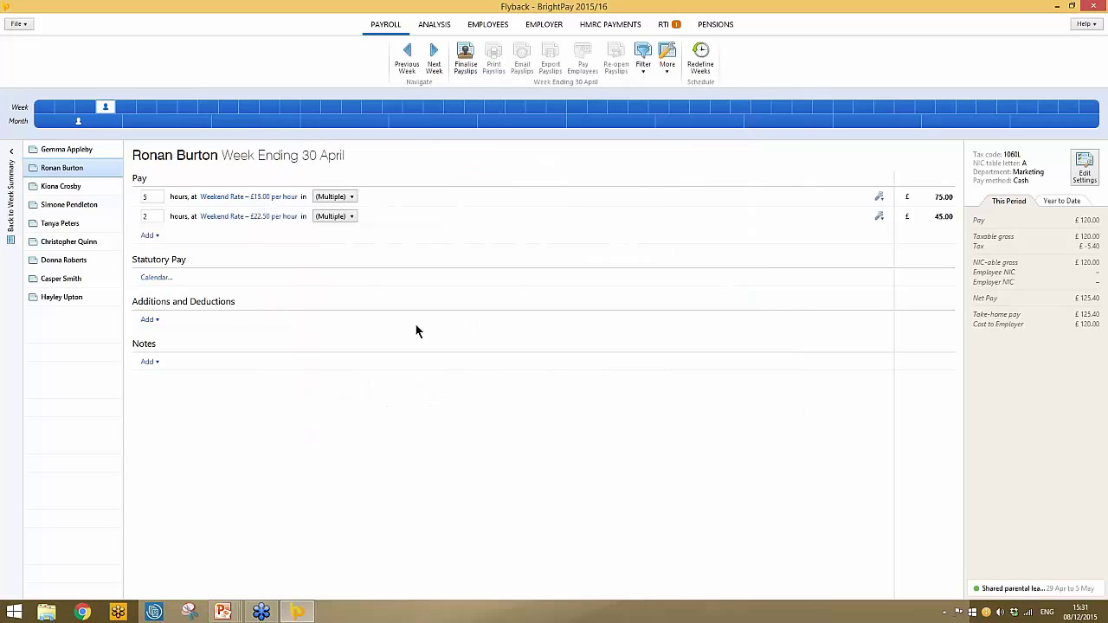
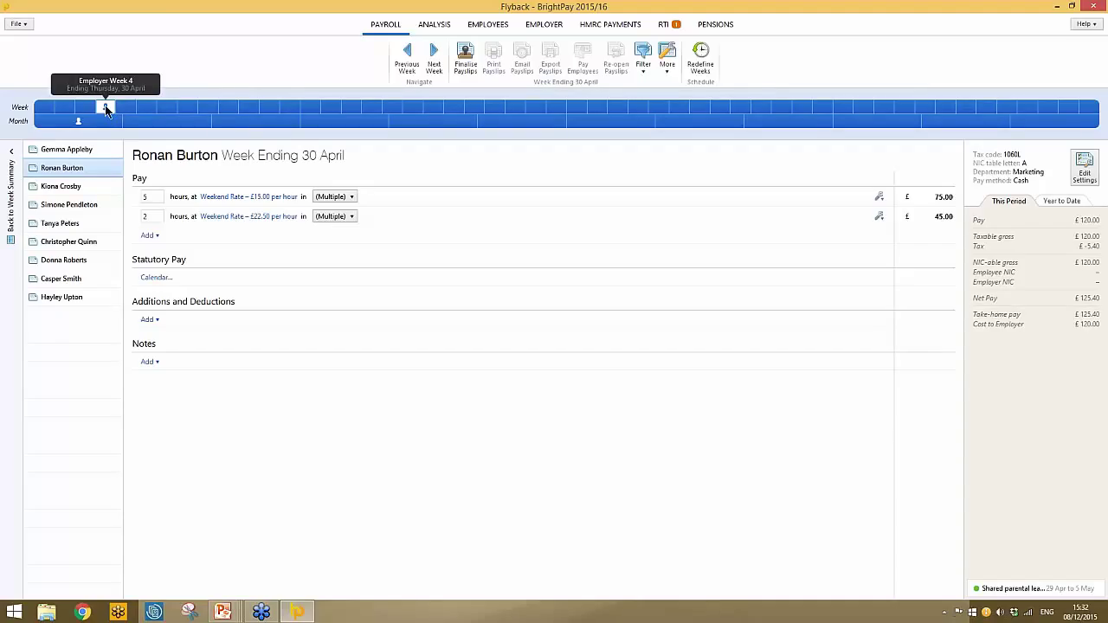
# Finalise all nine employees' week ending 30 April 2015 payslips, then advance to week ending 7 May
pyautogui.click(465, 59)
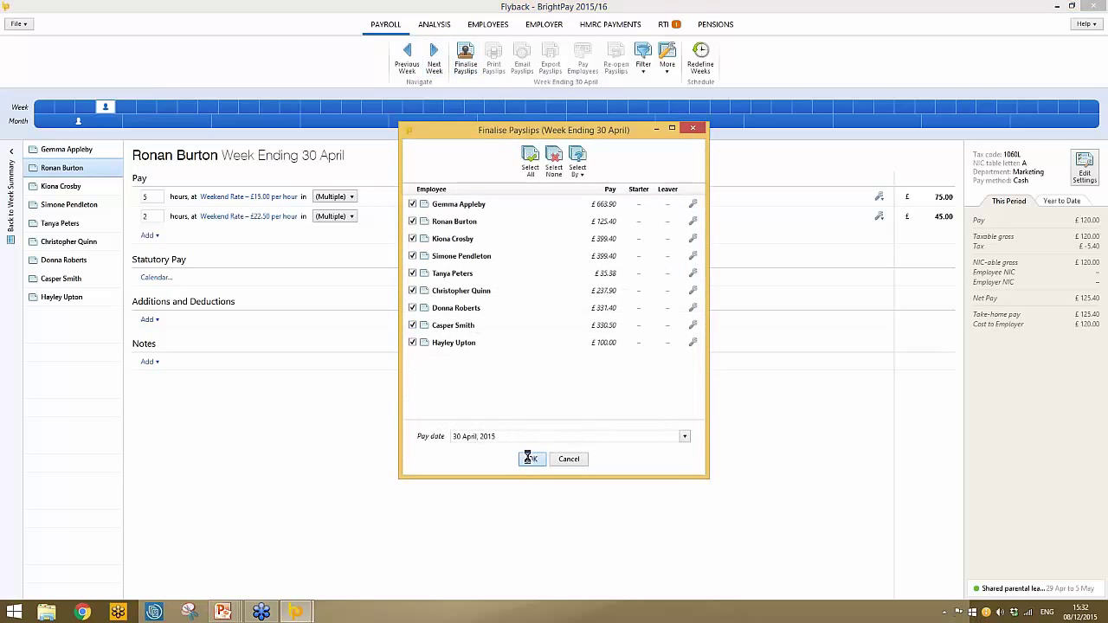
pyautogui.click(532, 453)
pyautogui.click(126, 109)
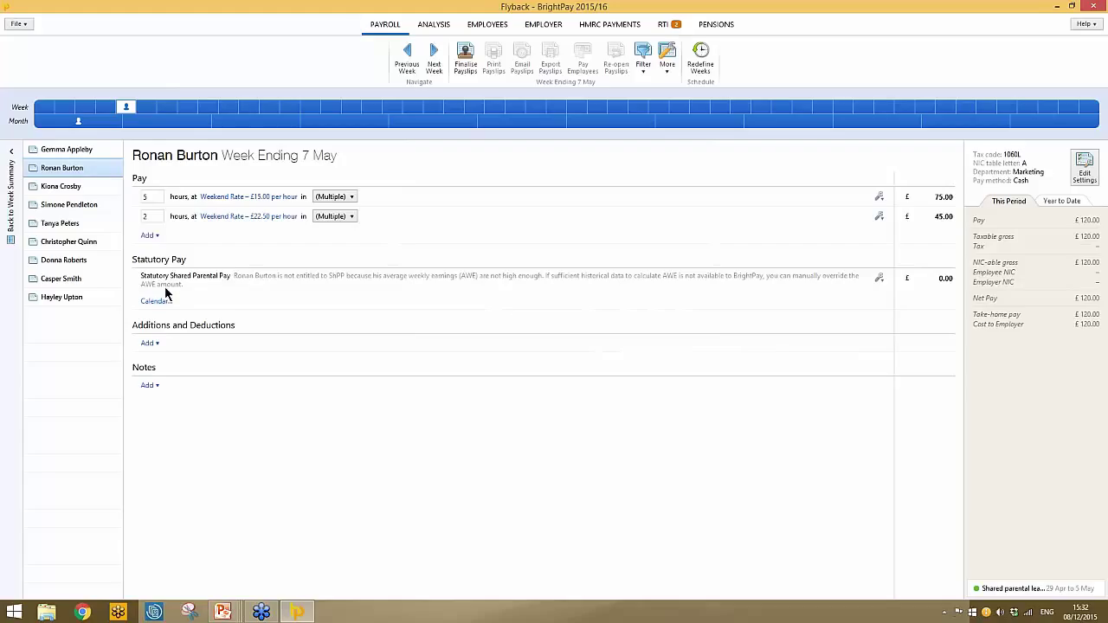
# Override average weekly earnings to 500.00, giving £139.58 Statutory Shared Parental Pay this week
pyautogui.click(879, 278)
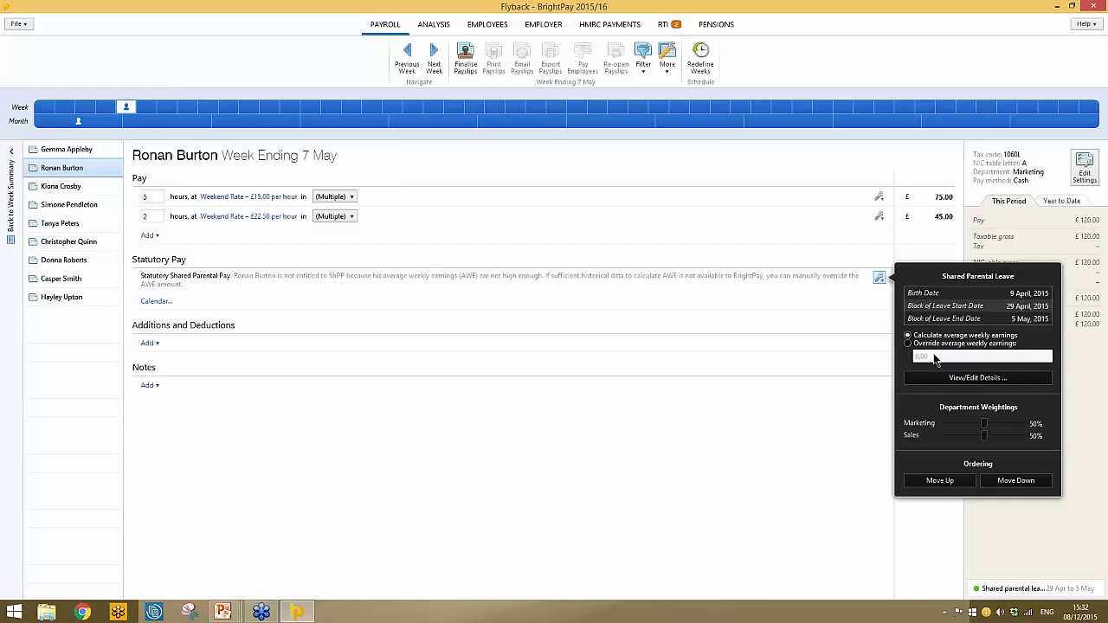
pyautogui.click(907, 344)
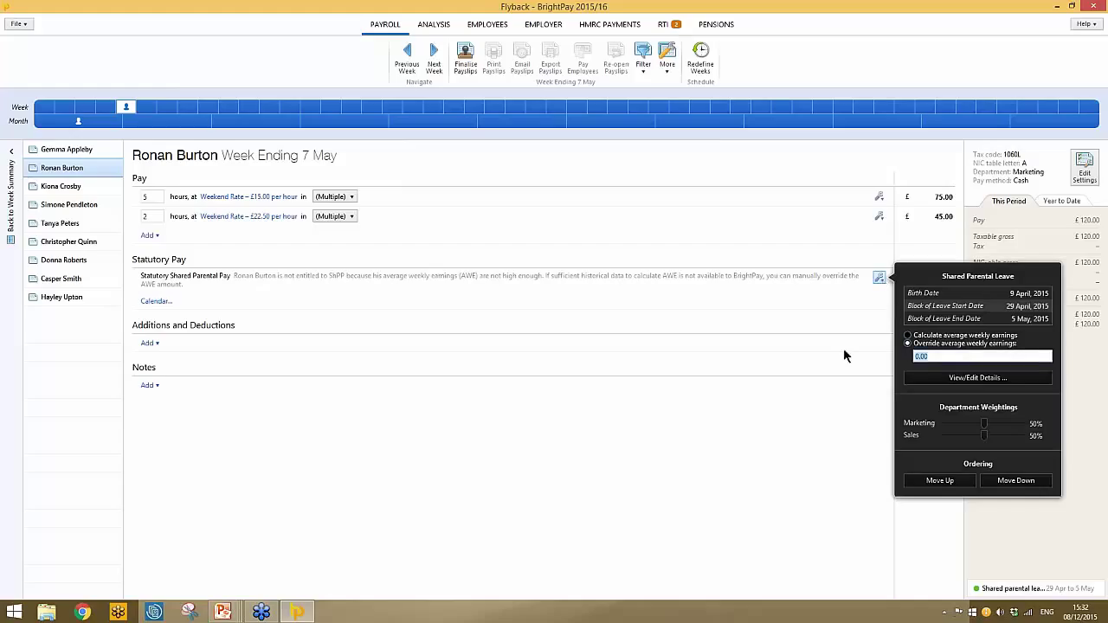
pyautogui.write('500')
pyautogui.press('Return')
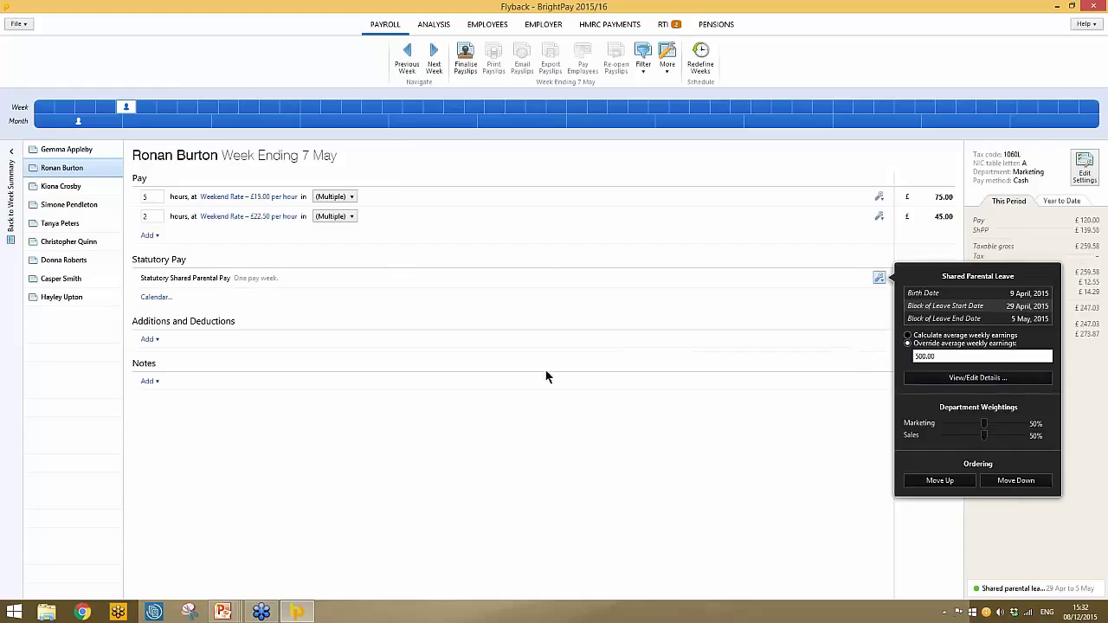
pyautogui.click(555, 401)
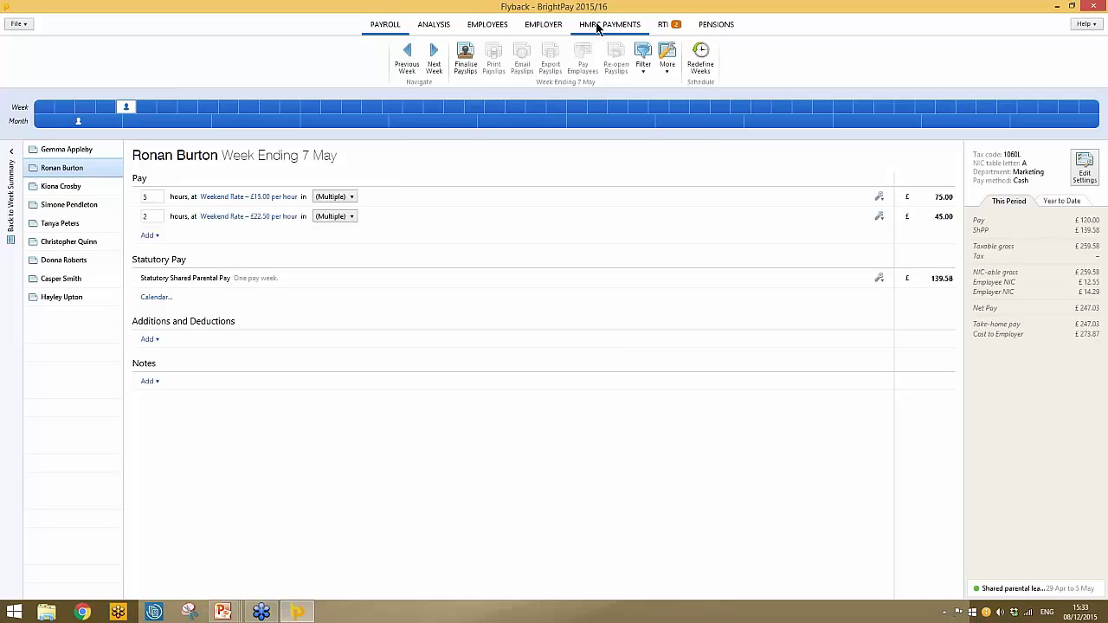
# Use a Monthly HMRC payment schedule and enter £200.00 CIS deductions suffered for month ending 5 May
pyautogui.click(597, 26)
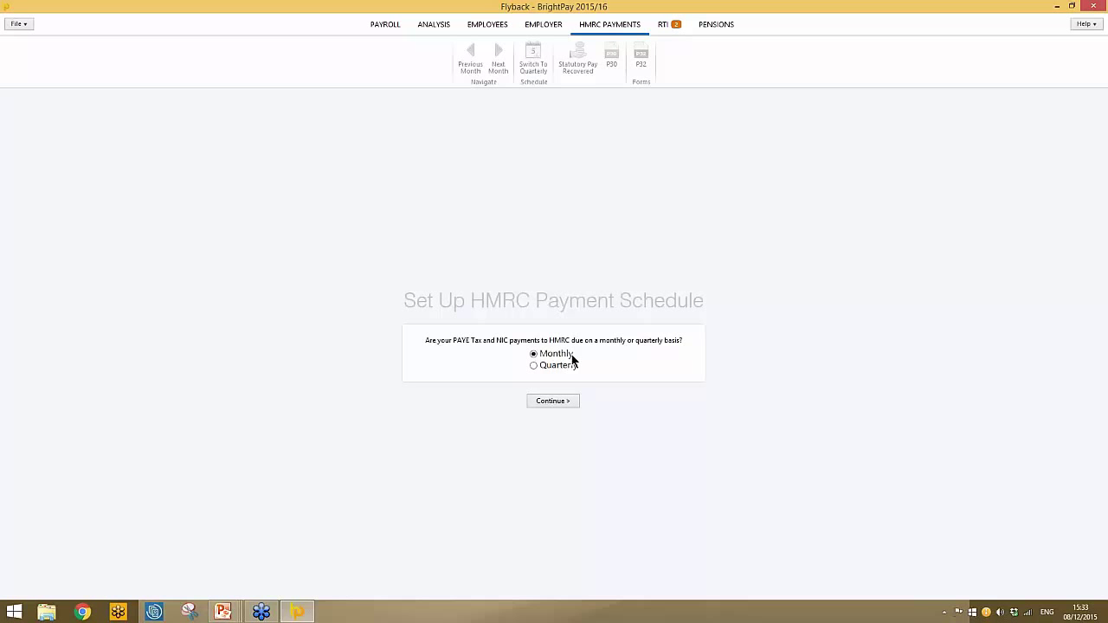
pyautogui.click(561, 403)
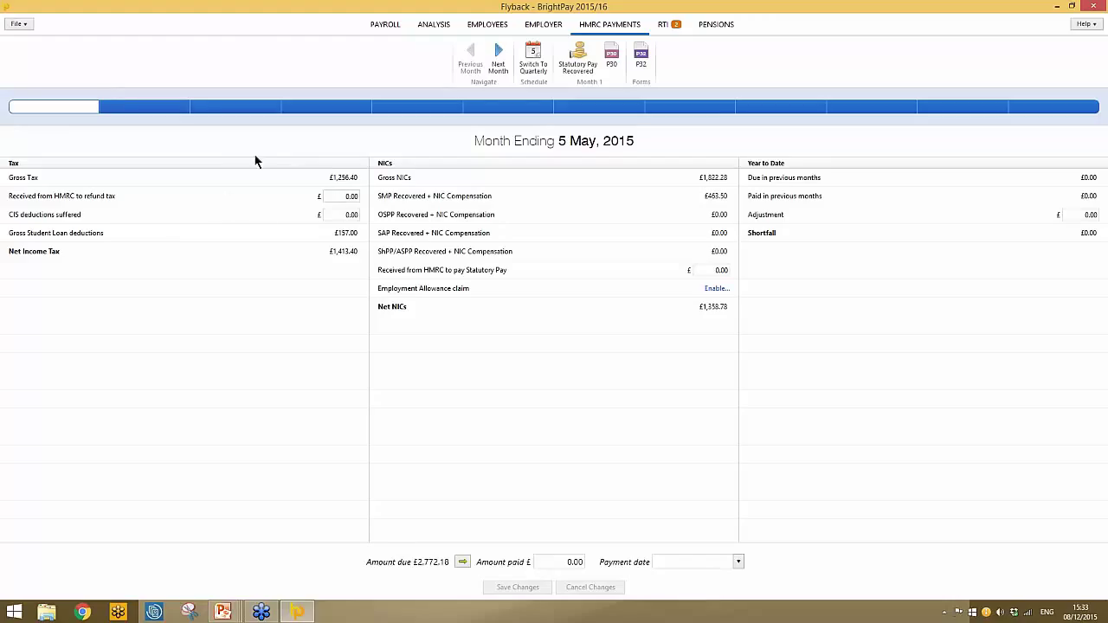
pyautogui.click(340, 215)
pyautogui.write('200')
pyautogui.press('Tab')
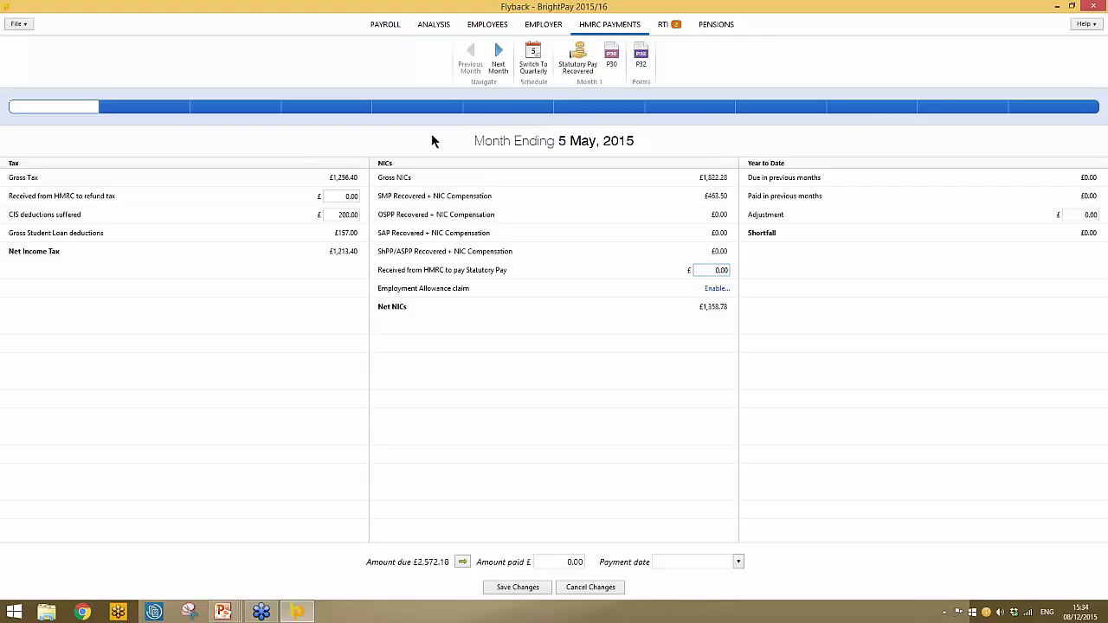
# Save the pending CIS change and prepare an EPS indicating Employment Allowance eligibility
pyautogui.click(709, 289)
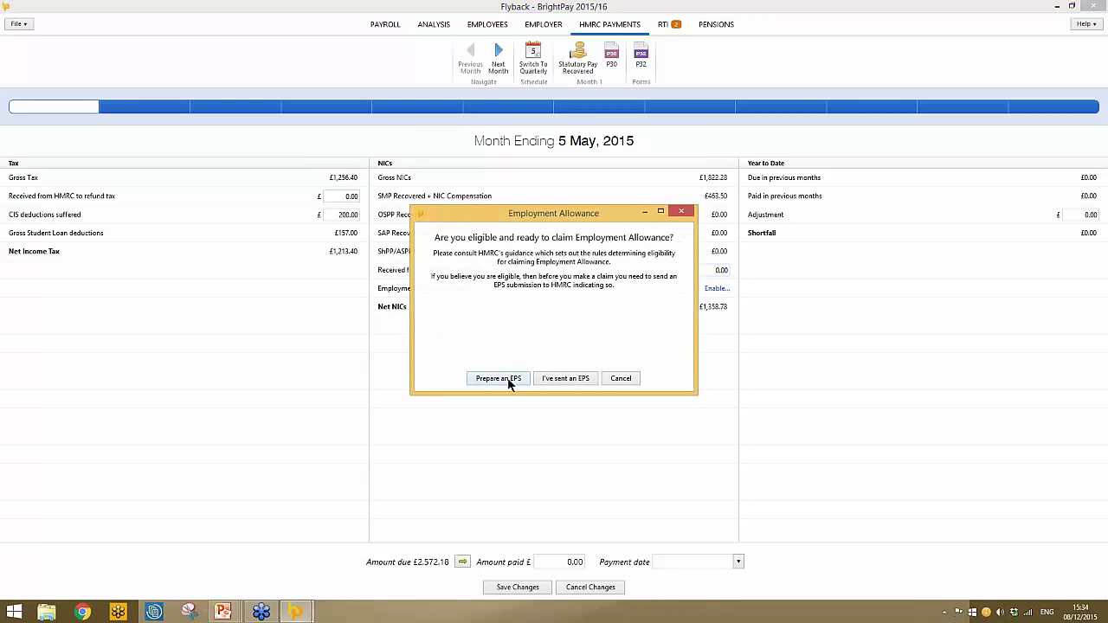
pyautogui.click(507, 380)
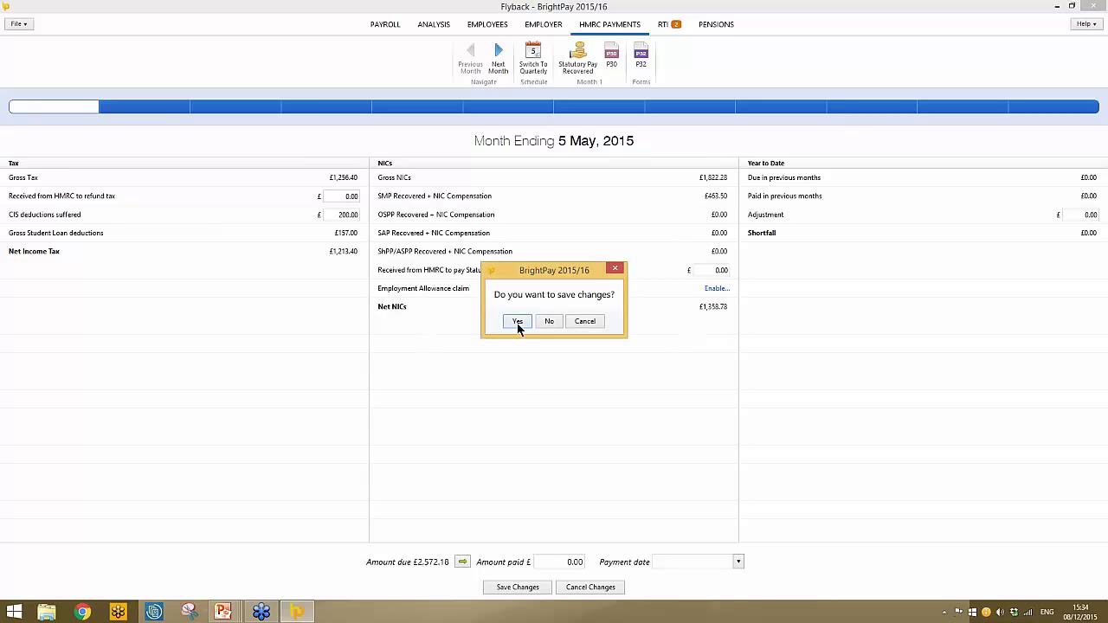
pyautogui.click(517, 321)
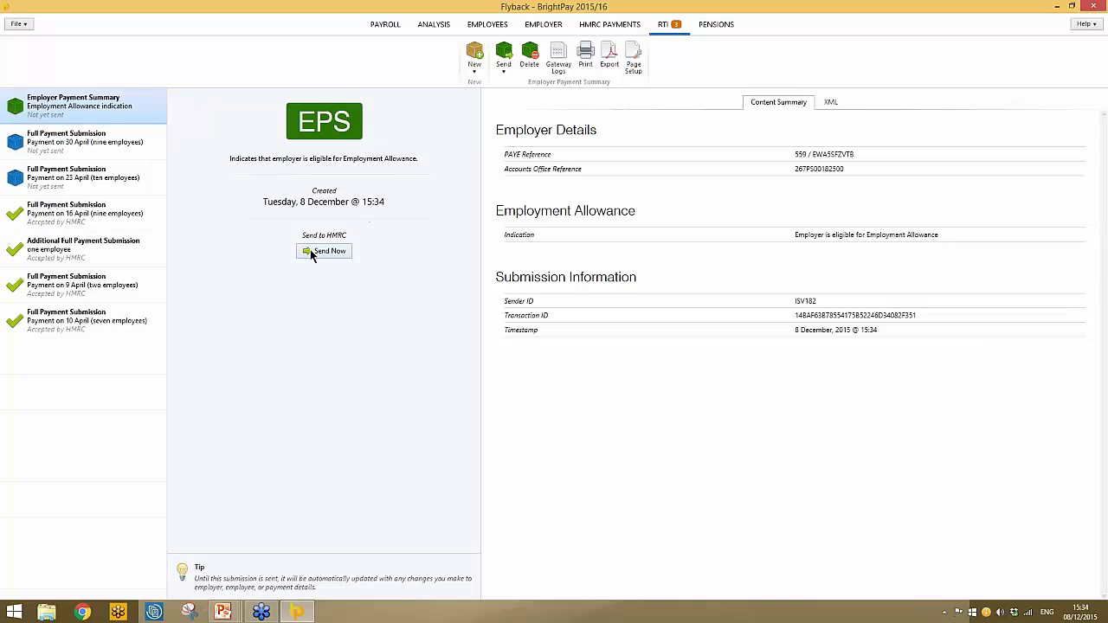
# Mark the Employment Allowance EPS as sent and accepted by HMRC, returning to May payments
pyautogui.click(503, 68)
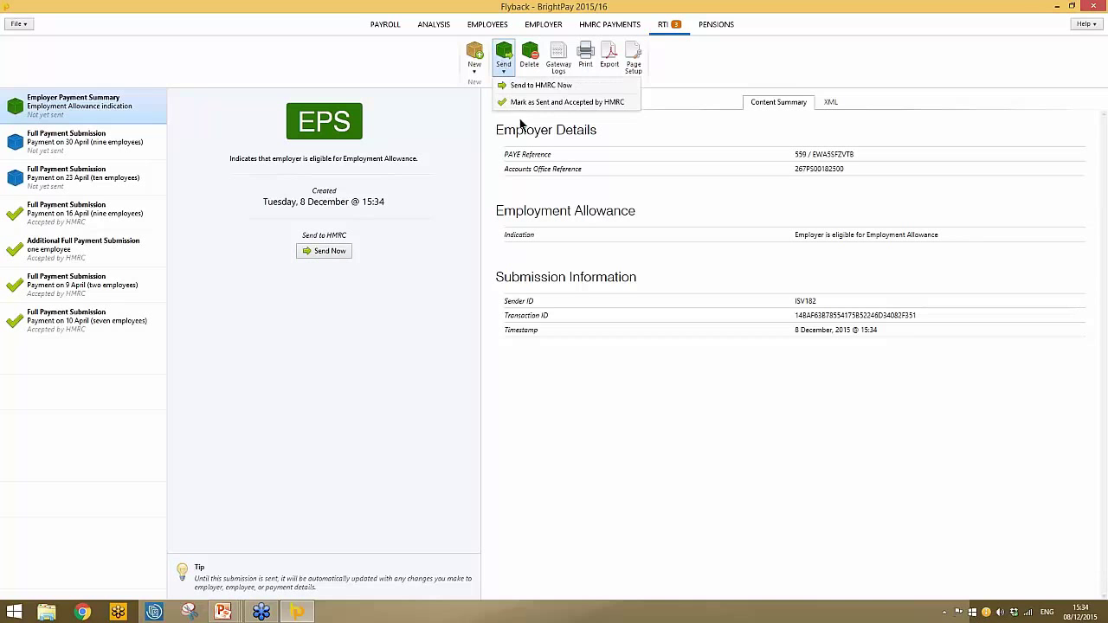
pyautogui.click(522, 102)
pyautogui.click(536, 339)
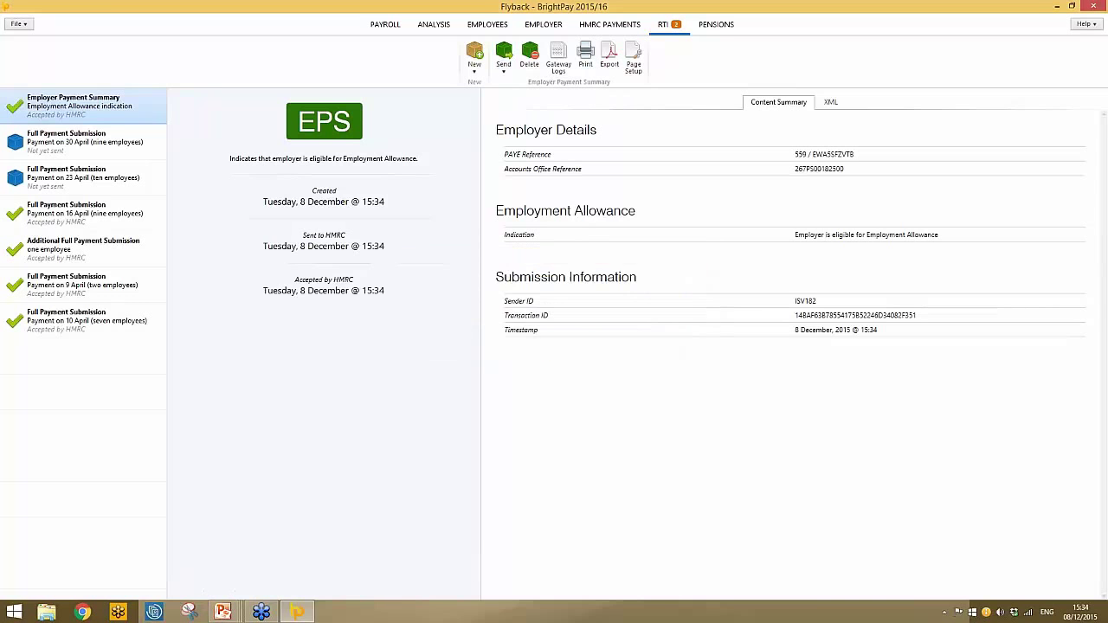
pyautogui.click(579, 28)
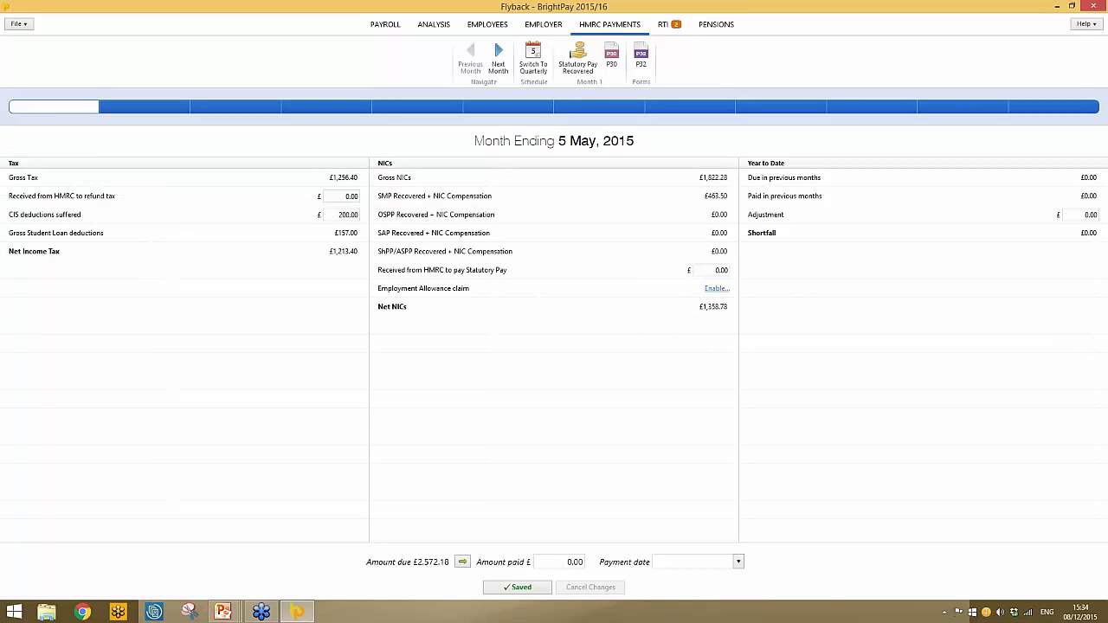
# Claim Employment Allowance as a single PAYE scheme, giving £898.28 claimed and £1,673.90 due
pyautogui.click(714, 289)
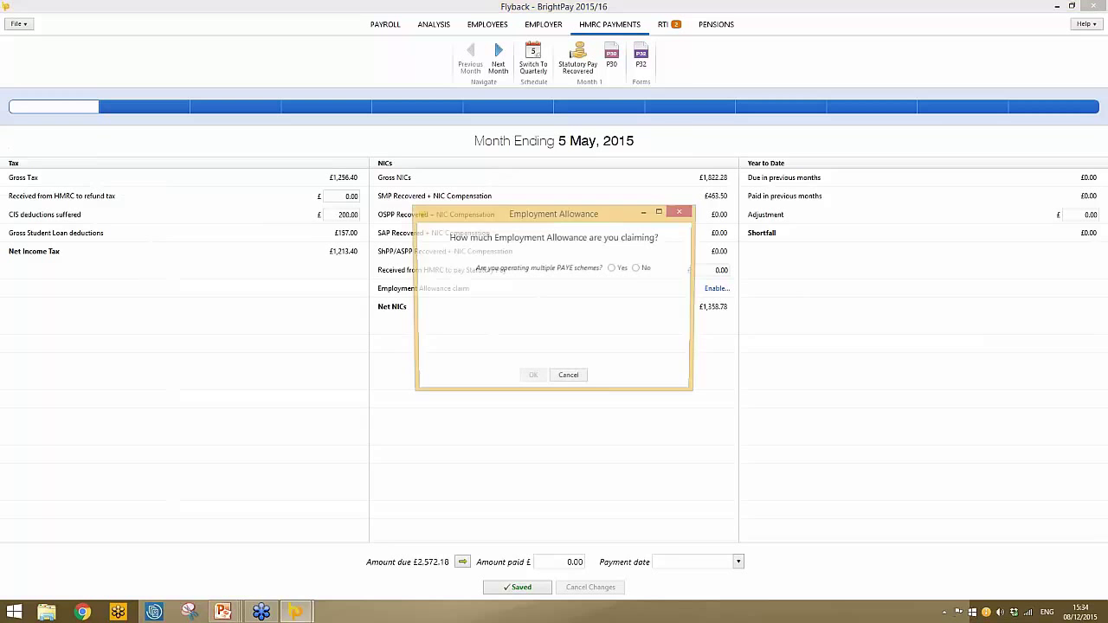
pyautogui.click(639, 269)
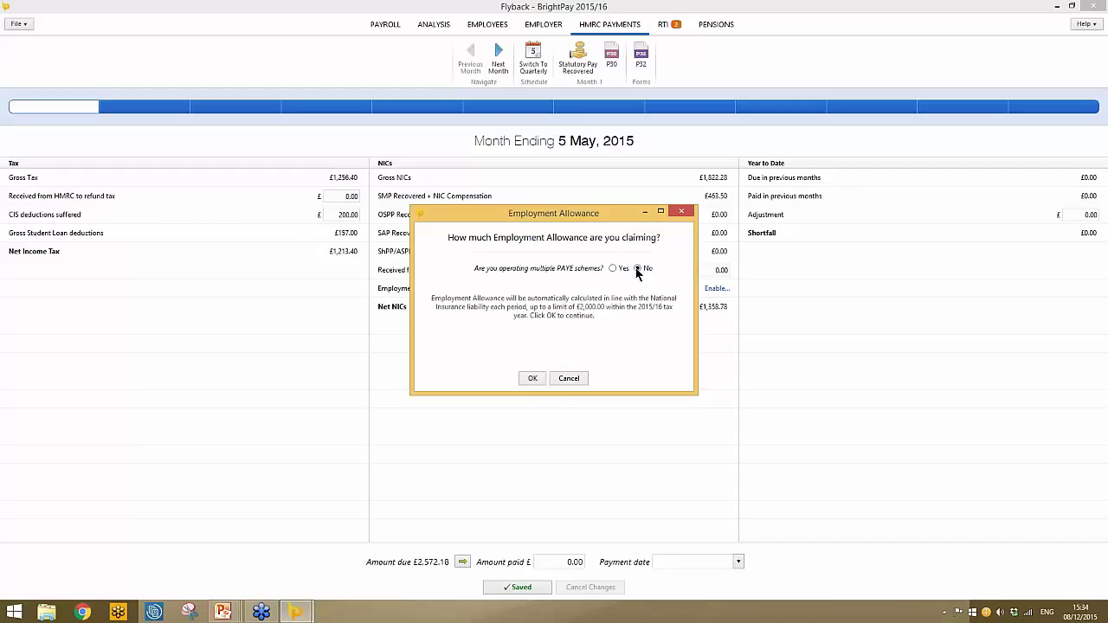
pyautogui.click(534, 380)
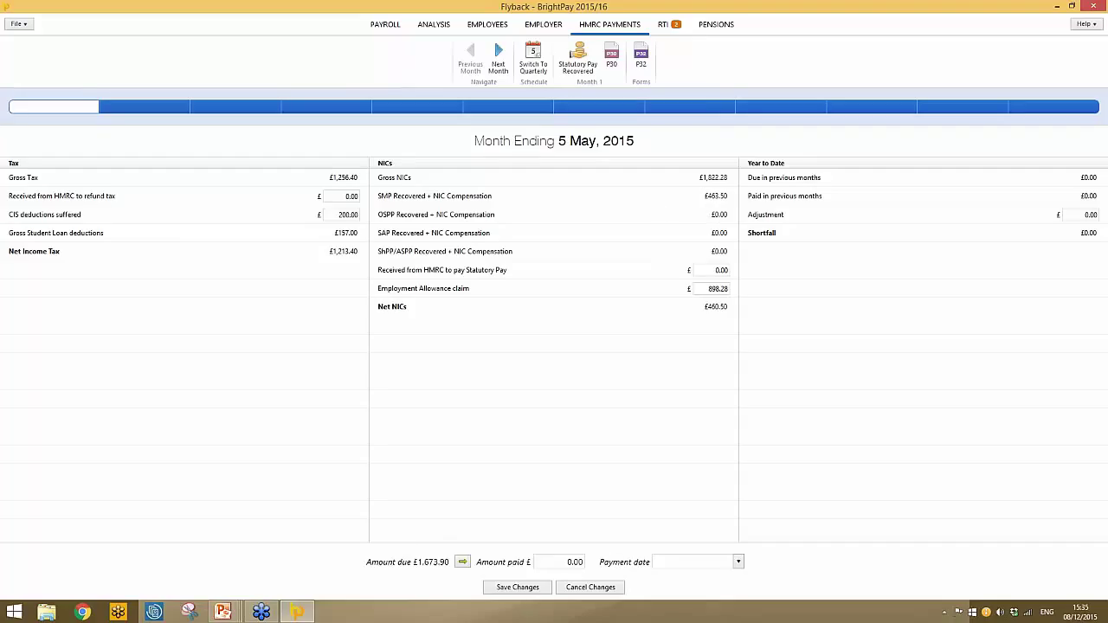
# Record £1,673.90 paid on 5 May 2015 and save May's HMRC payment details
pyautogui.click(463, 562)
pyautogui.click(739, 563)
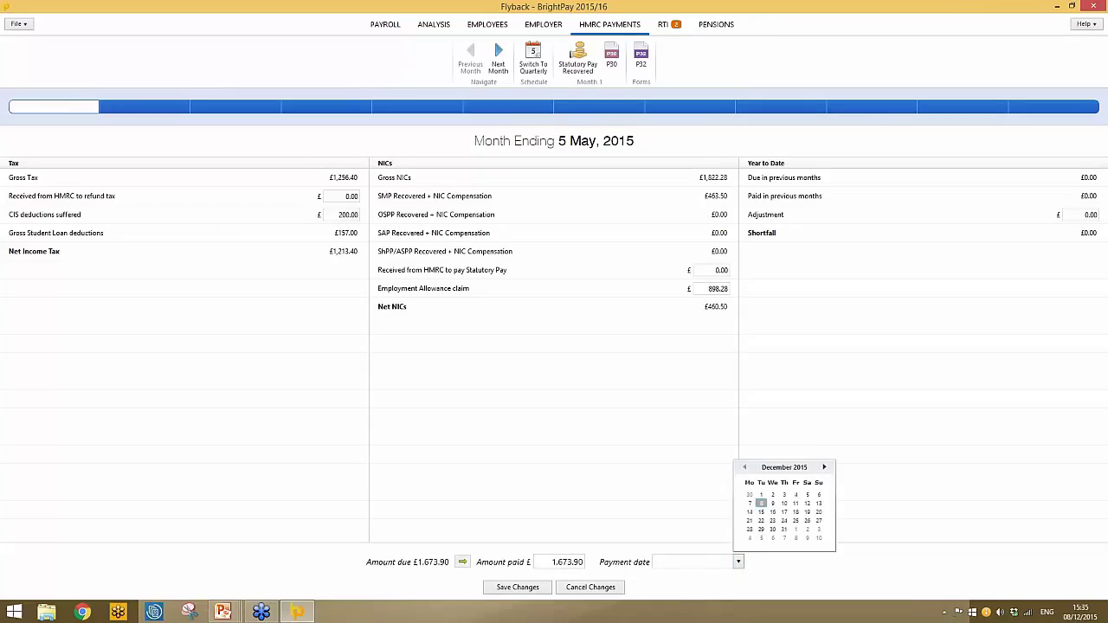
pyautogui.press('pageup')
pyautogui.press('pageup')
pyautogui.press('pageup')
pyautogui.press('pageup')
pyautogui.press('pageup')
pyautogui.press('pageup')
pyautogui.press('pageup')
pyautogui.click(762, 504)
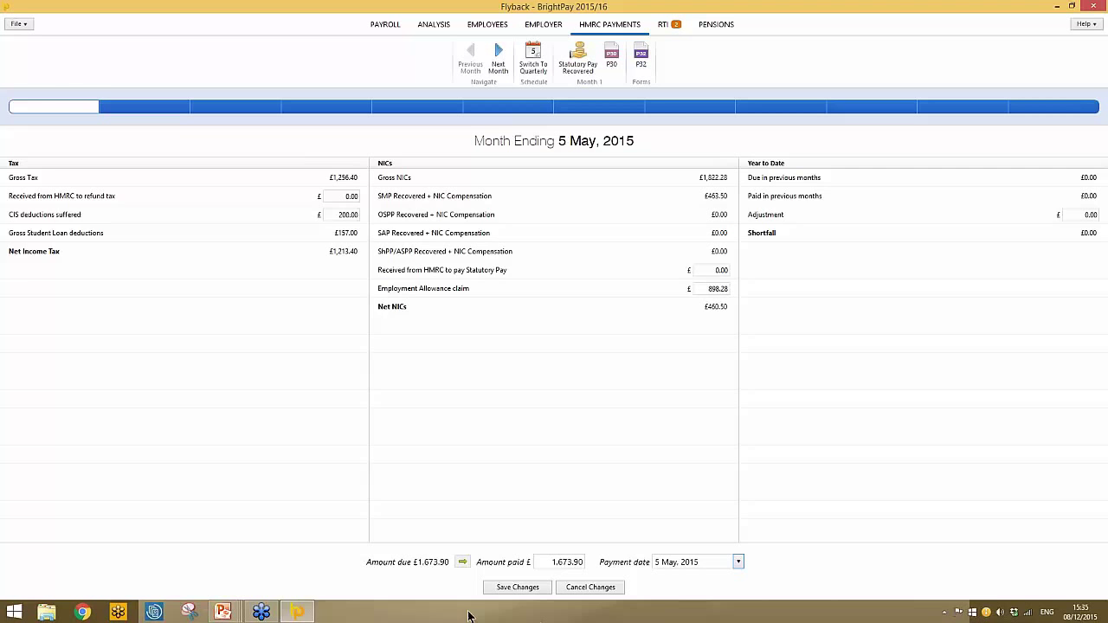
pyautogui.click(507, 588)
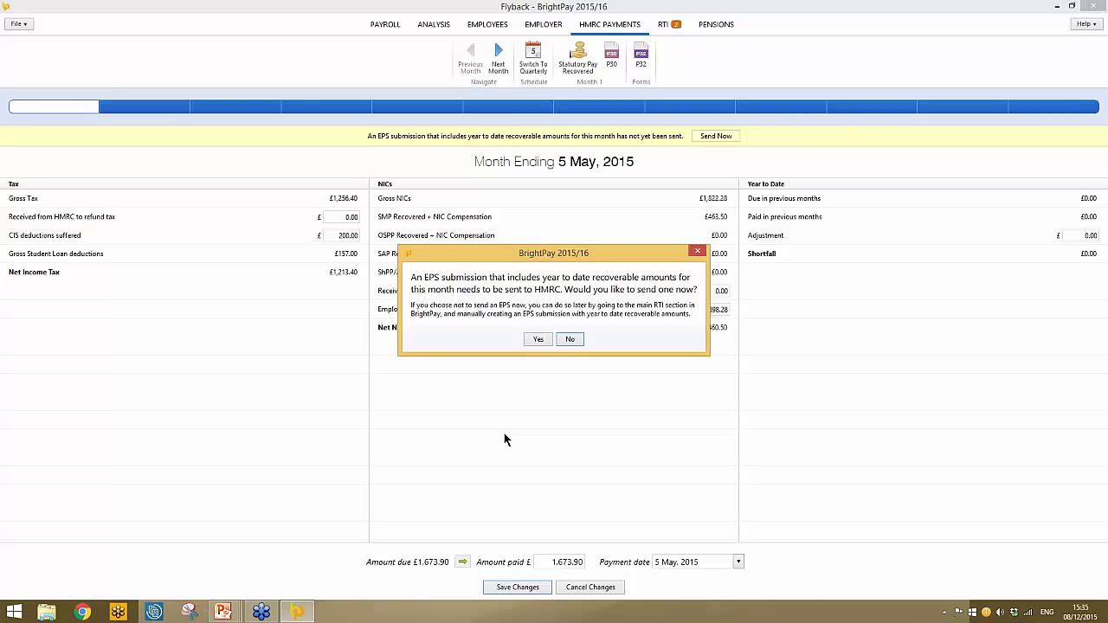
# Create the year-to-date recoverable amounts EPS for month ending 5 May, then go to Analysis
pyautogui.click(537, 340)
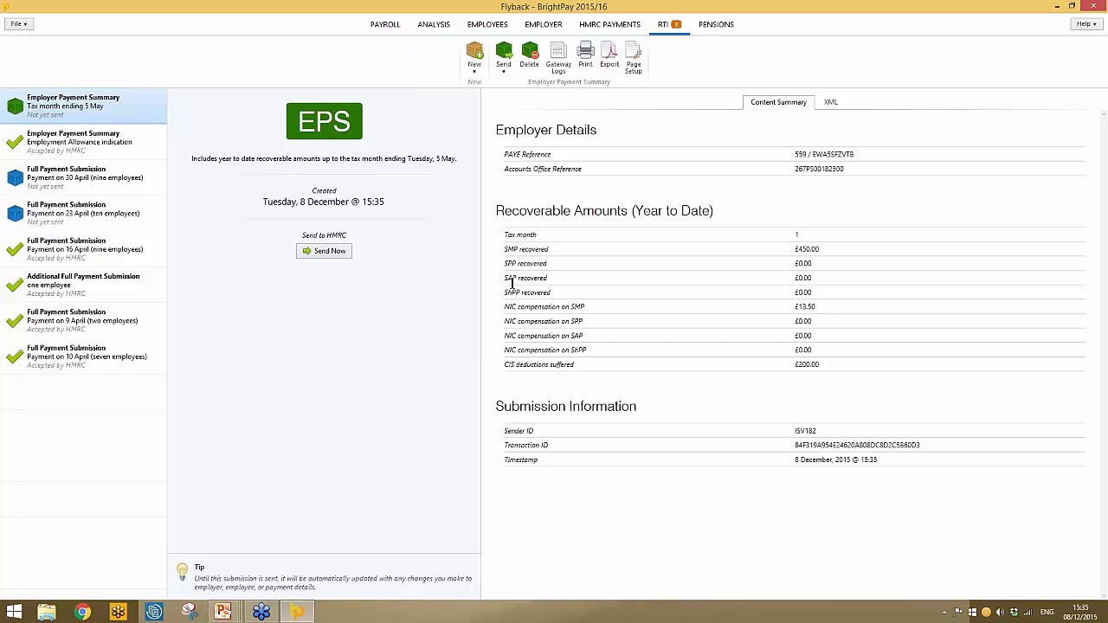
pyautogui.click(434, 24)
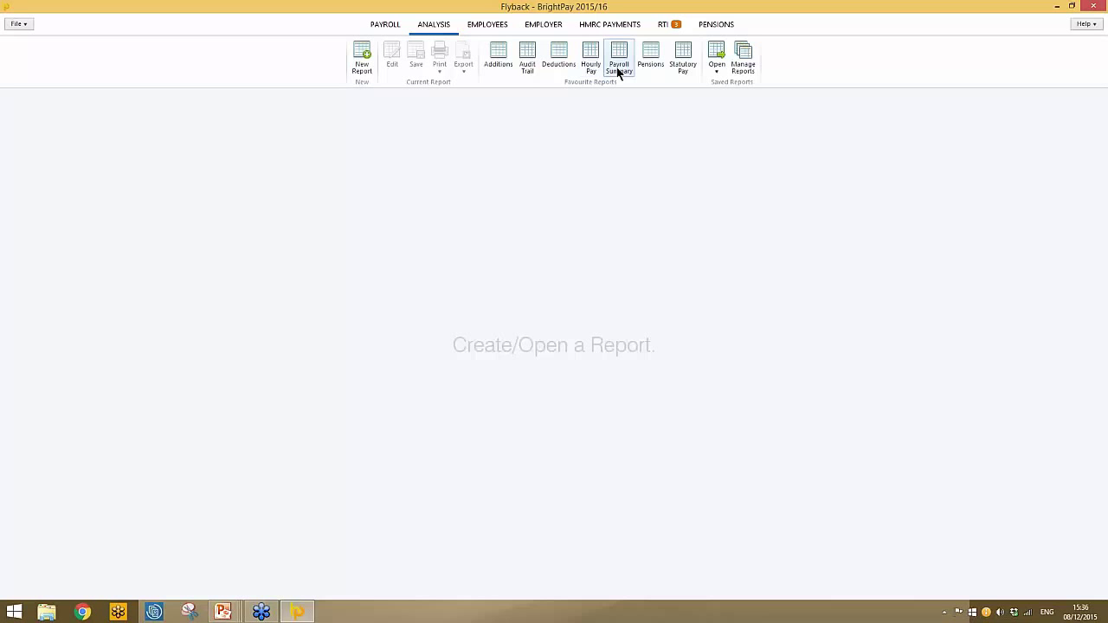
# Run a Payroll Summary from Week 1 reporting on both employees and department totals
pyautogui.click(621, 67)
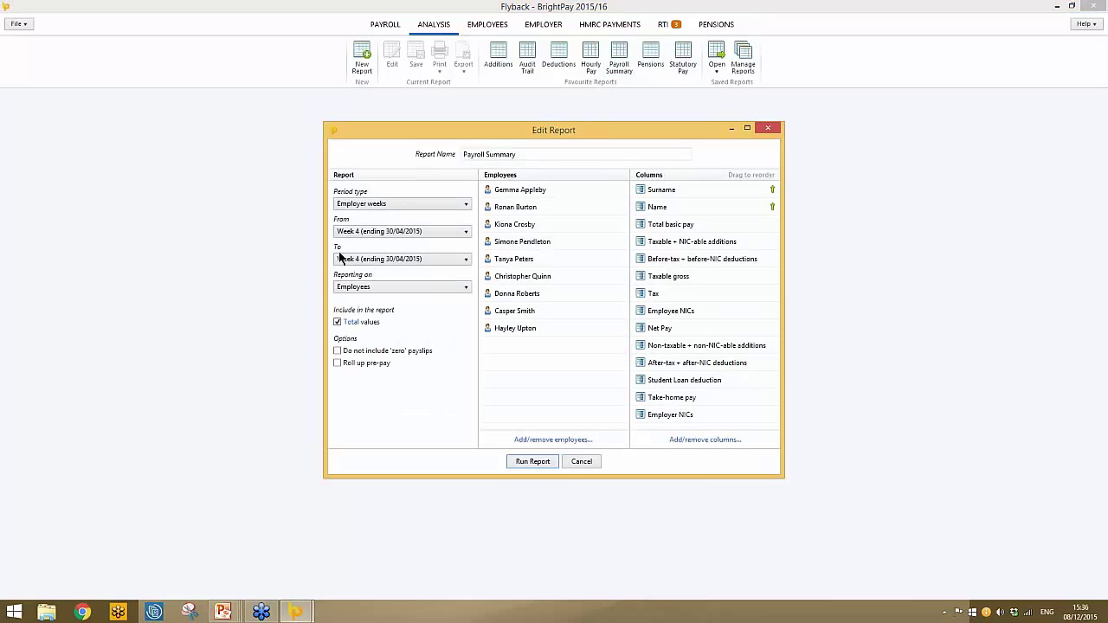
pyautogui.click(430, 232)
pyautogui.click(374, 243)
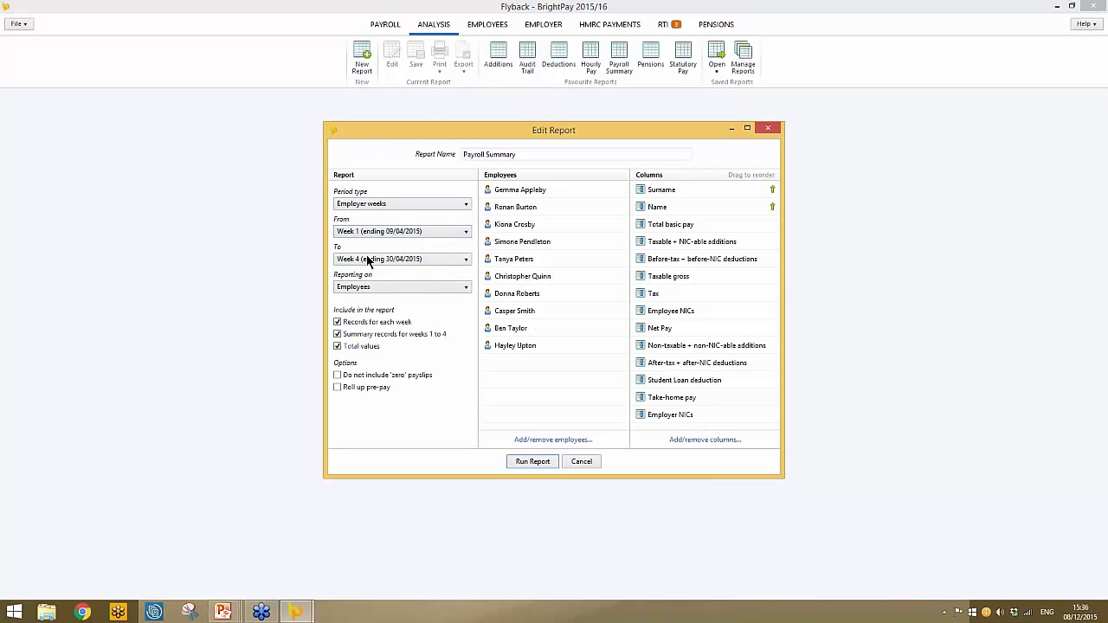
pyautogui.click(390, 289)
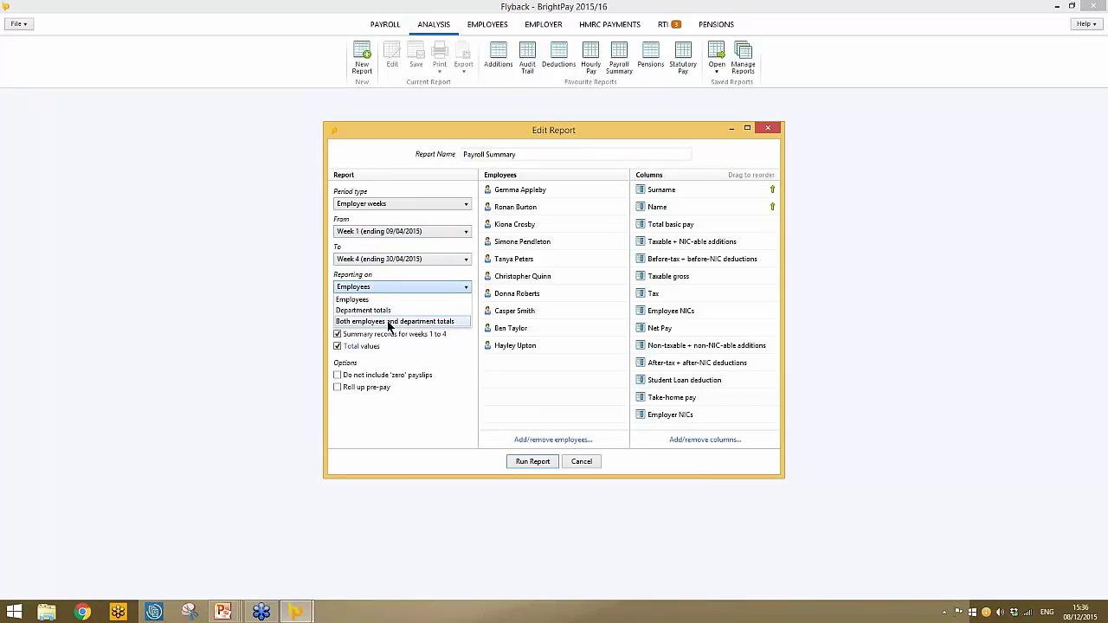
pyautogui.click(389, 322)
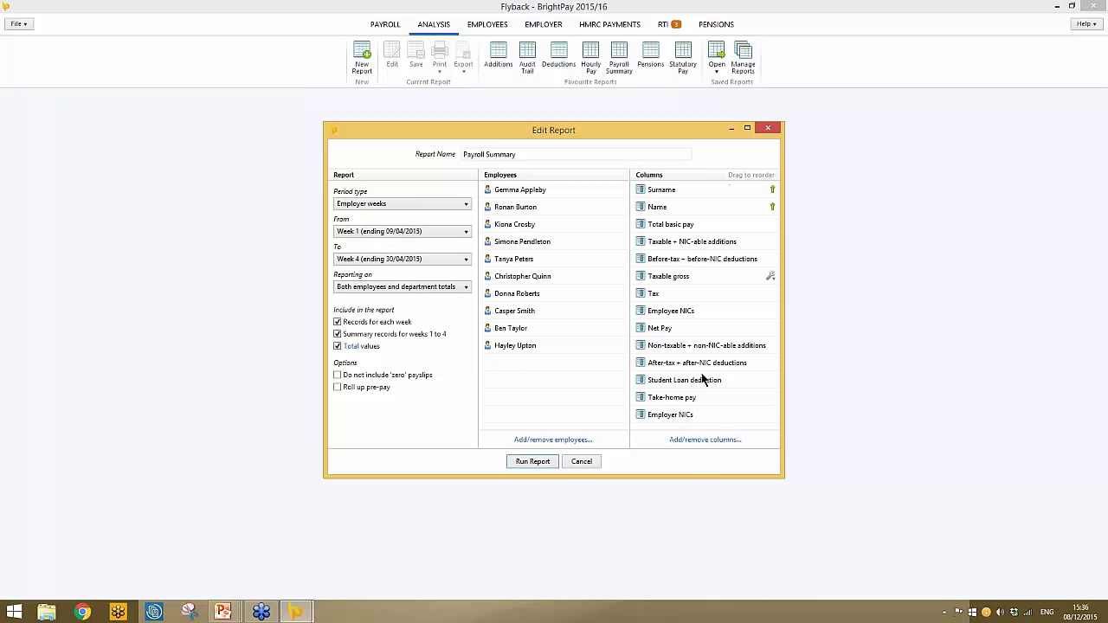
pyautogui.click(532, 462)
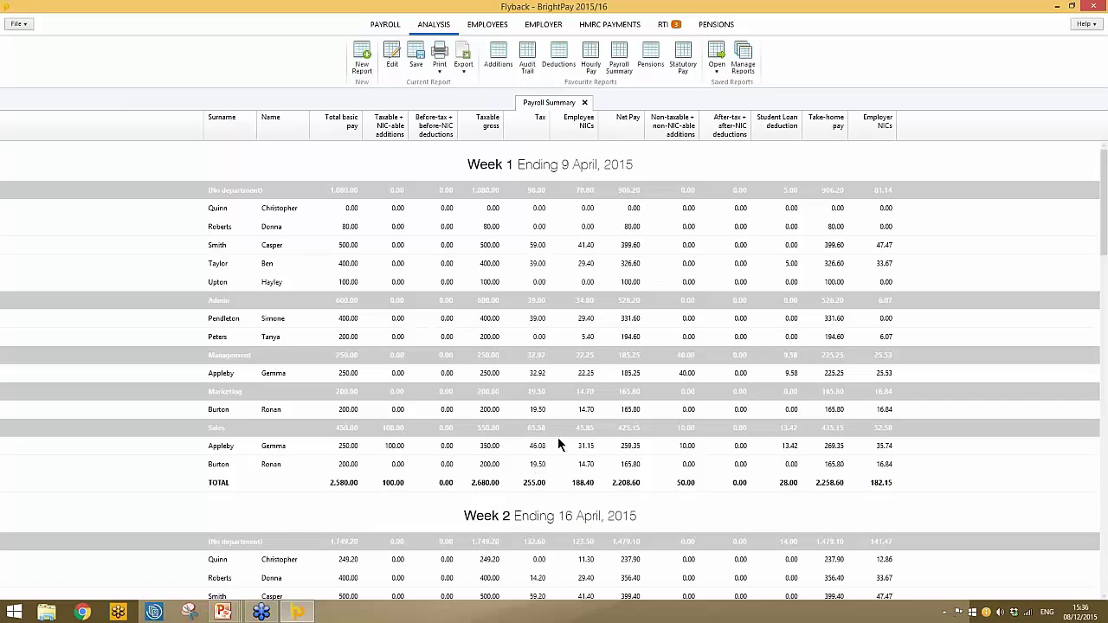
# Run a Statutory Pay report for week 4 ending 30 April, totalling £485.38
pyautogui.scroll(-6, 566, 389)
pyautogui.scroll(5, 567, 397)
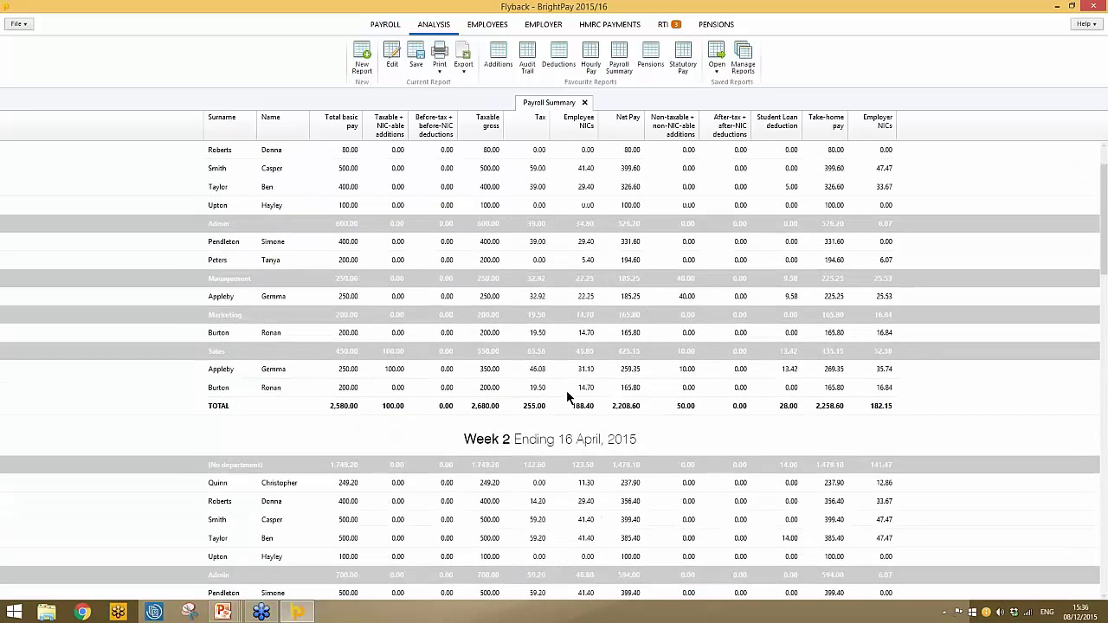
pyautogui.scroll(2, 567, 397)
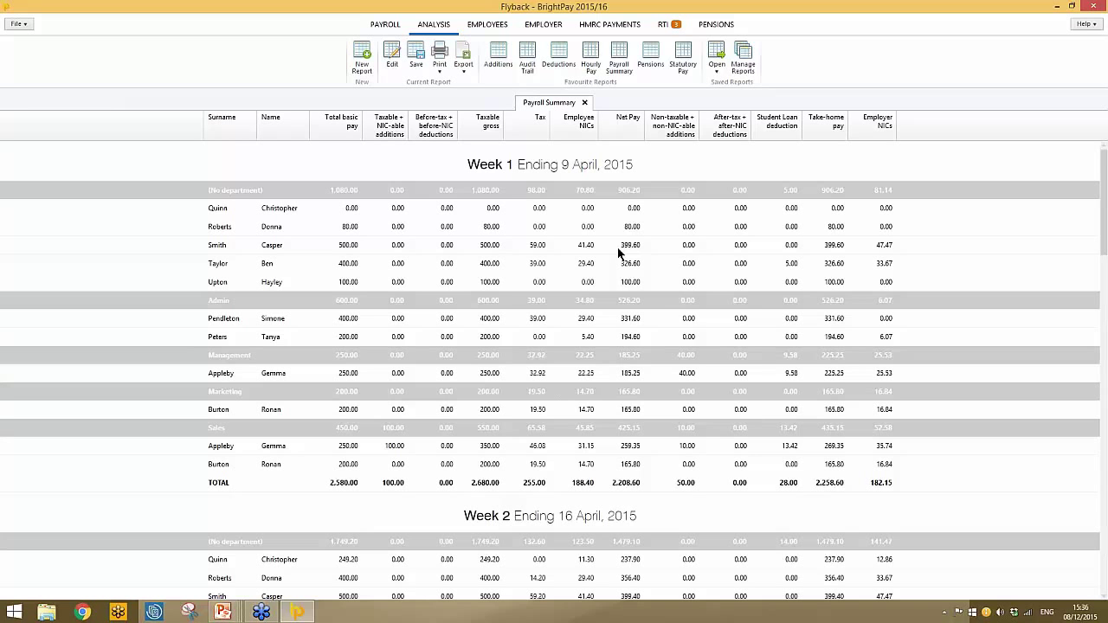
pyautogui.click(683, 57)
pyautogui.click(531, 460)
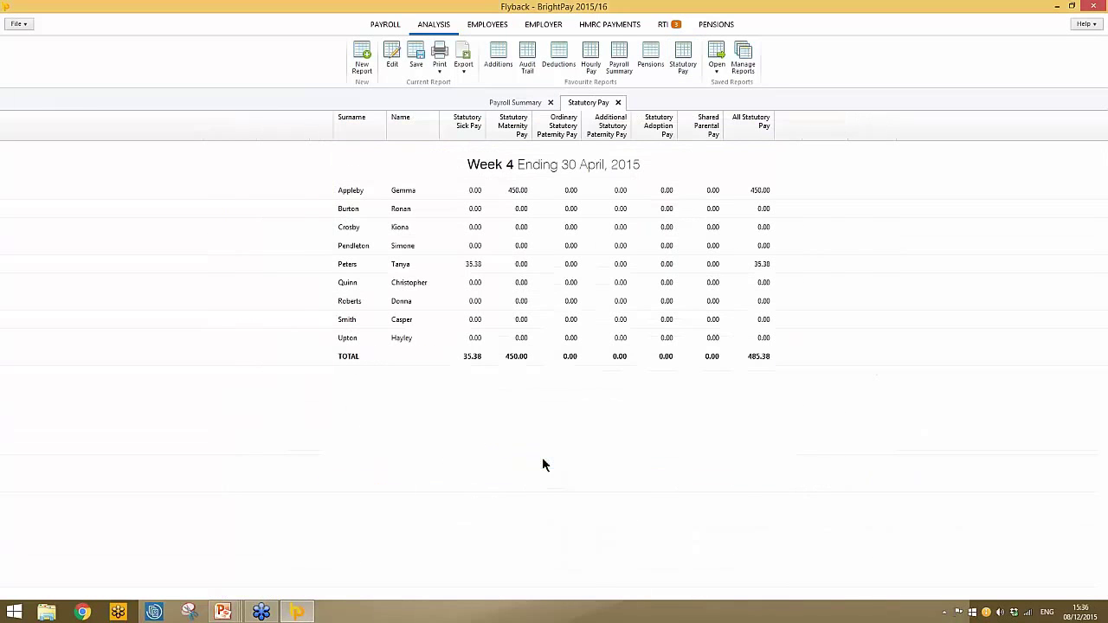
# Compare the Payroll Summary and Statutory Pay reports, finishing on the Payroll Summary
pyautogui.click(515, 103)
pyautogui.click(600, 103)
pyautogui.click(533, 103)
pyautogui.click(588, 103)
pyautogui.click(519, 104)
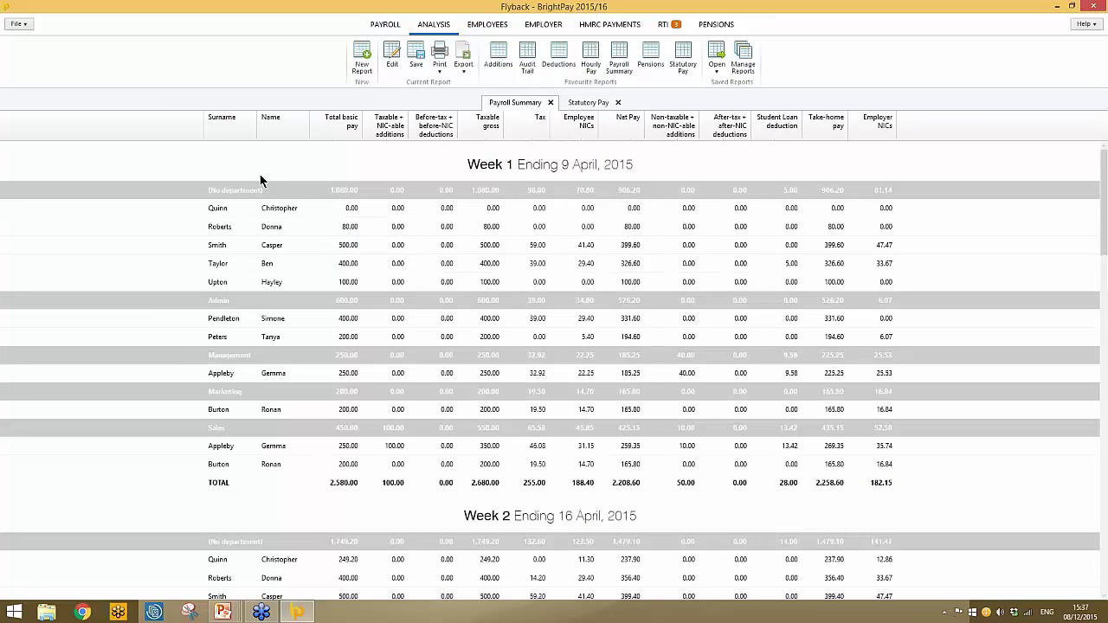
# Rerun the Payroll Summary report starting from Week 4 ending 30 April 2015
pyautogui.click(391, 61)
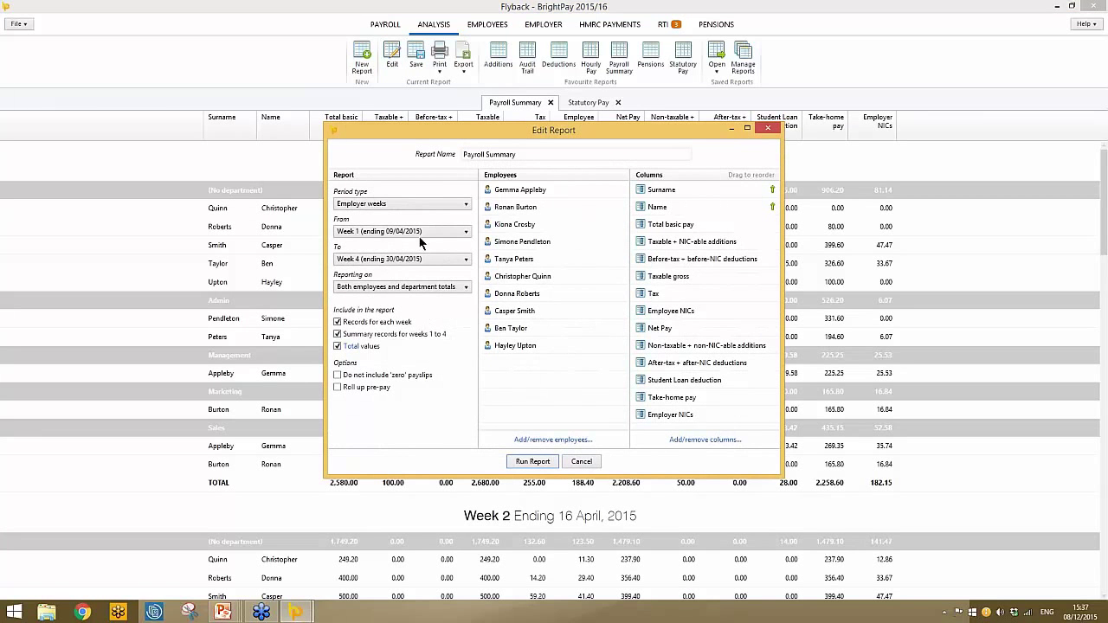
pyautogui.click(422, 231)
pyautogui.click(409, 277)
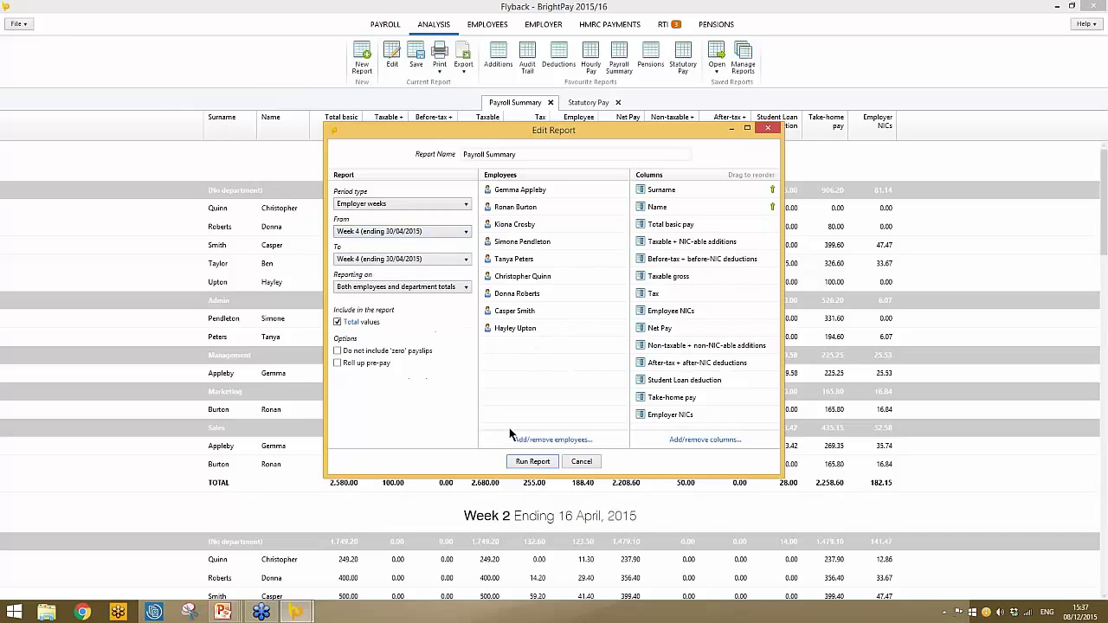
pyautogui.click(519, 462)
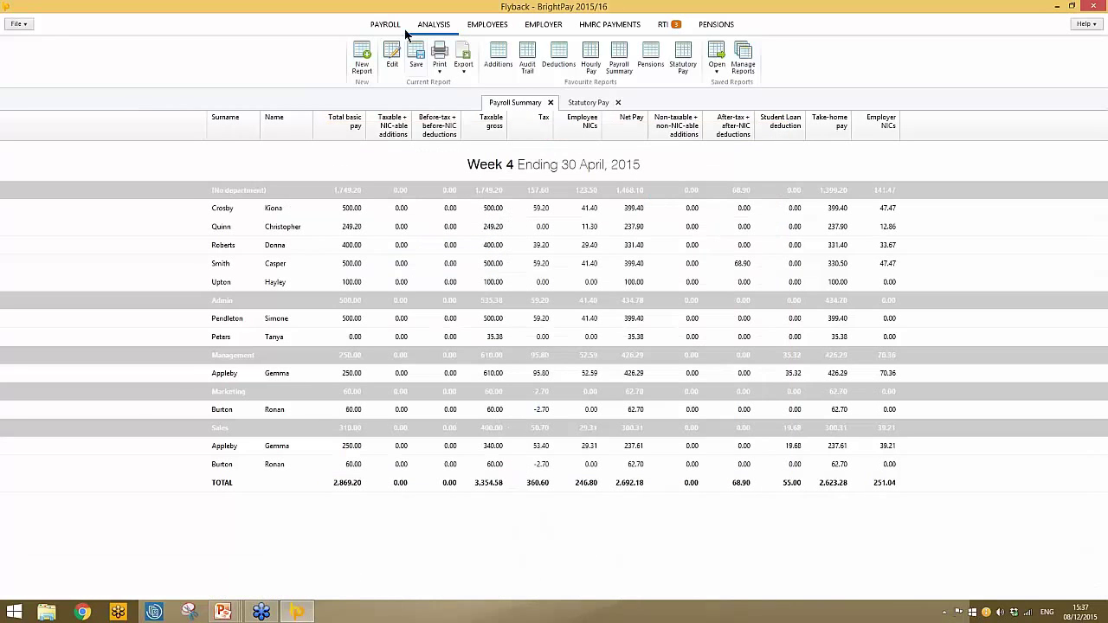
# Browse the Print and Export options, then begin a new custom report
pyautogui.click(440, 59)
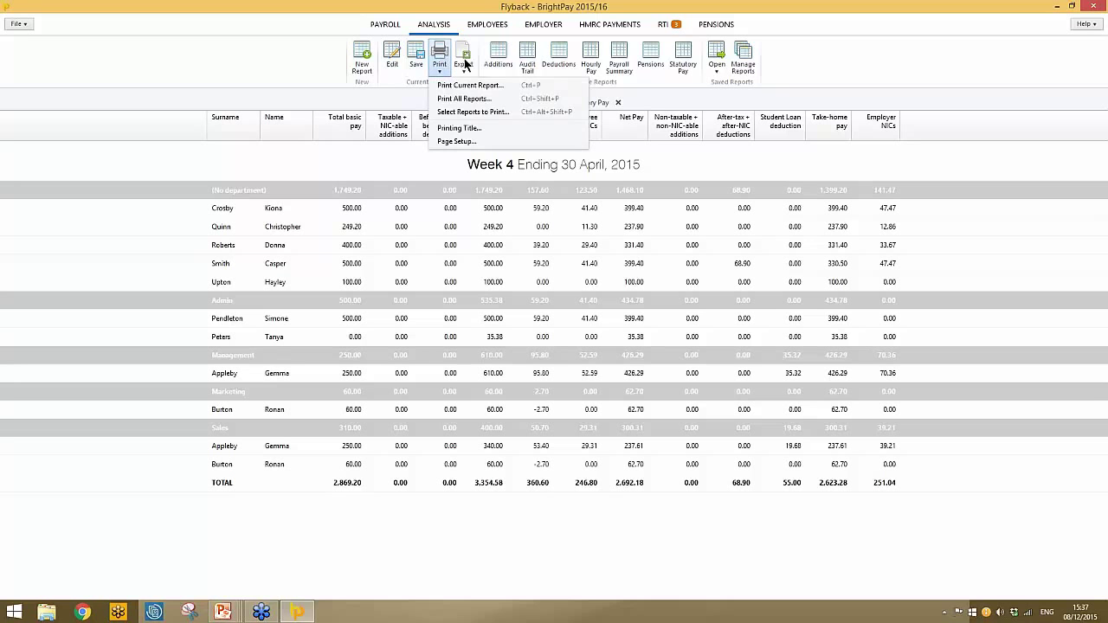
pyautogui.click(465, 63)
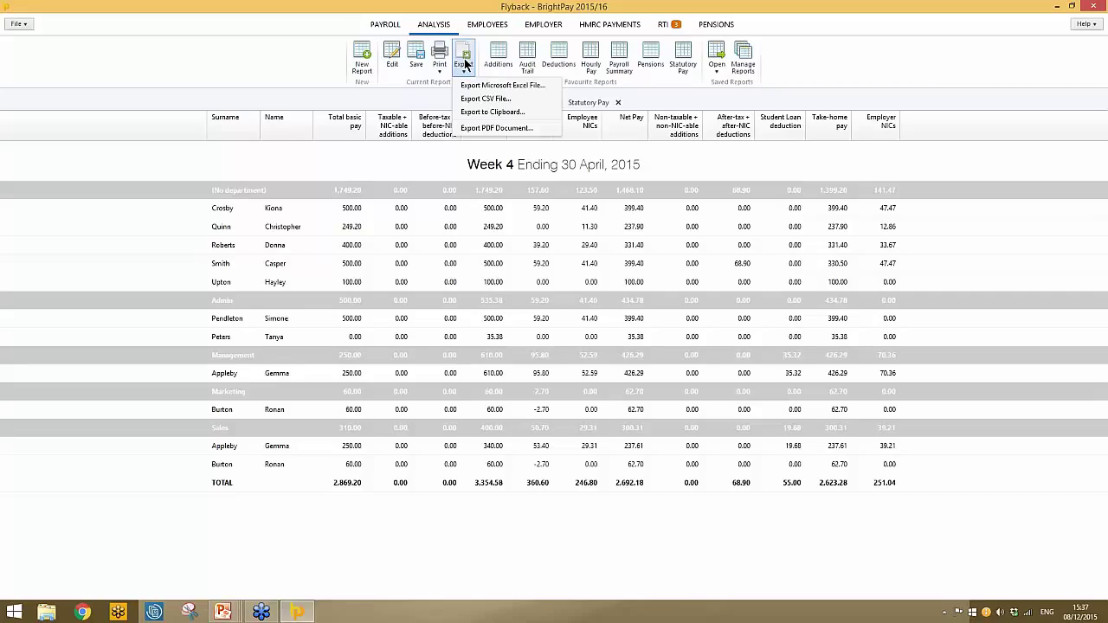
pyautogui.click(880, 69)
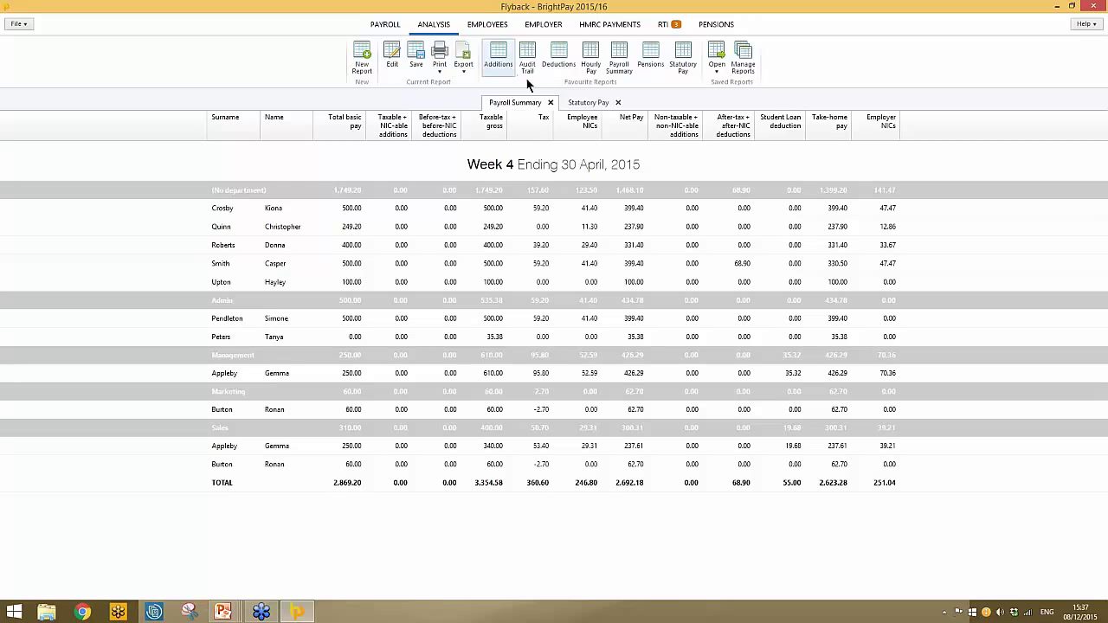
pyautogui.click(363, 55)
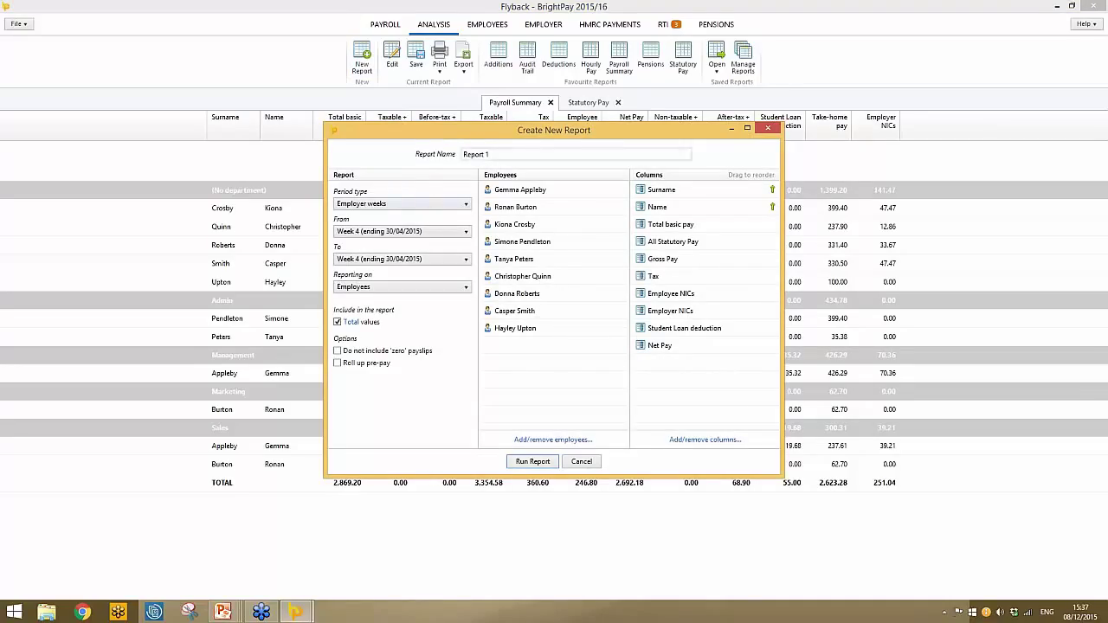
# Name the report 'Employee NIC Numbers' and set its period type to HMRC tax years
pyautogui.click(503, 154)
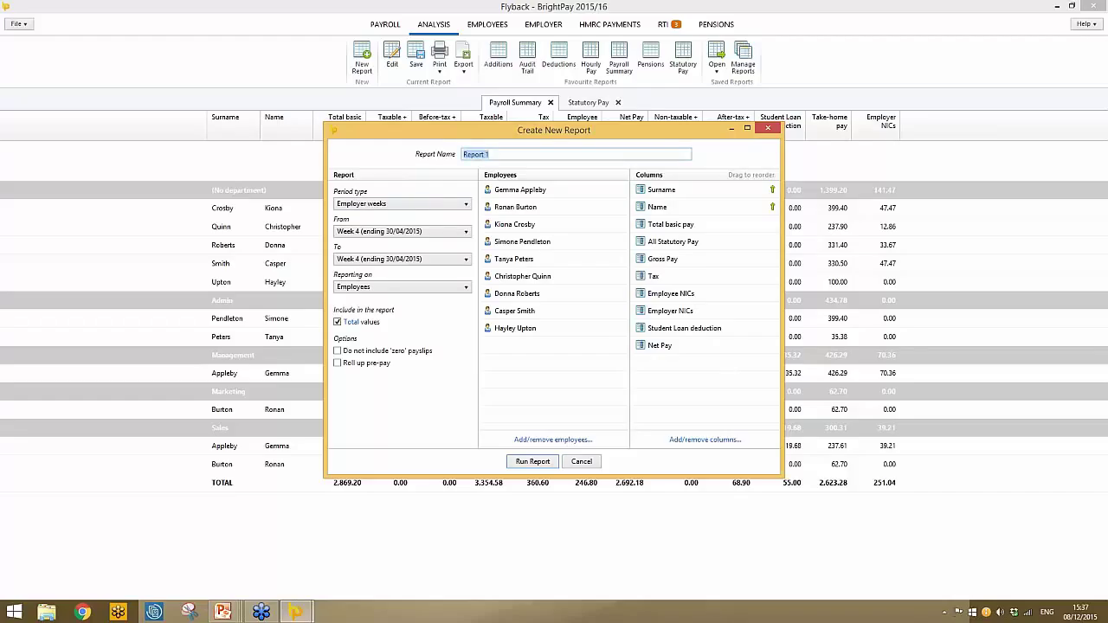
pyautogui.write('Employee NIC Numbers')
pyautogui.click(416, 206)
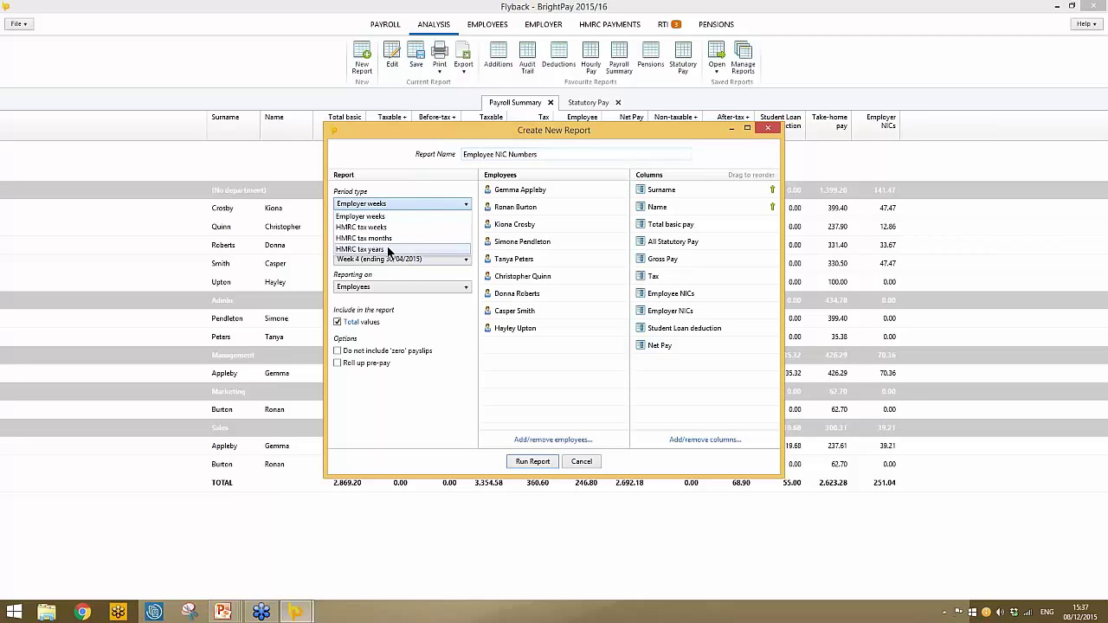
pyautogui.click(383, 252)
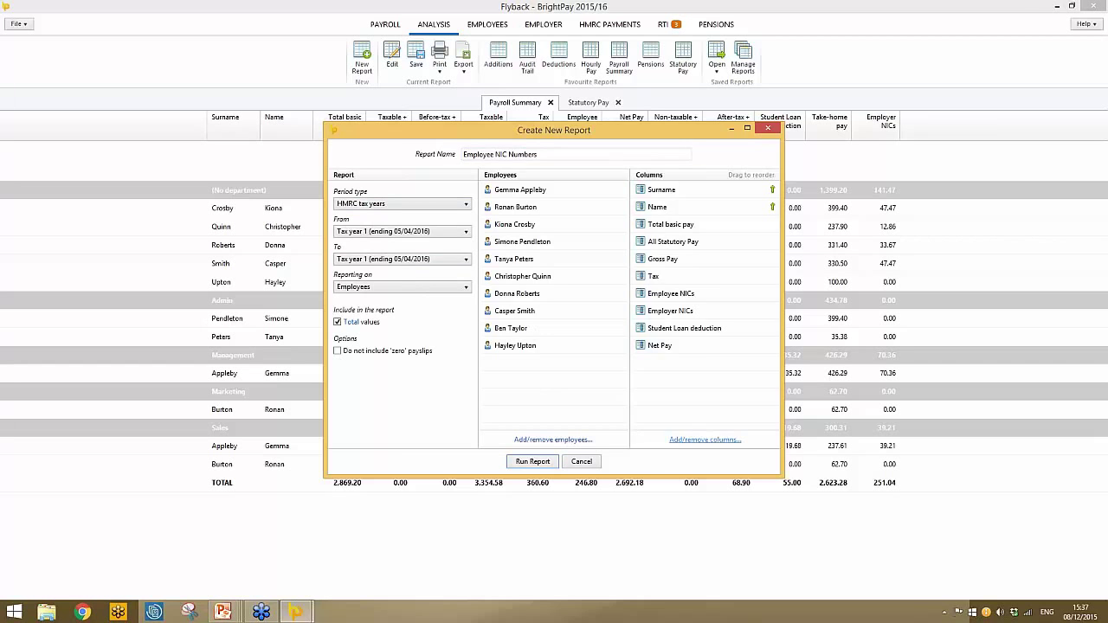
# Clear all report columns, then include only Name, Surname and National Insurance Number
pyautogui.click(706, 440)
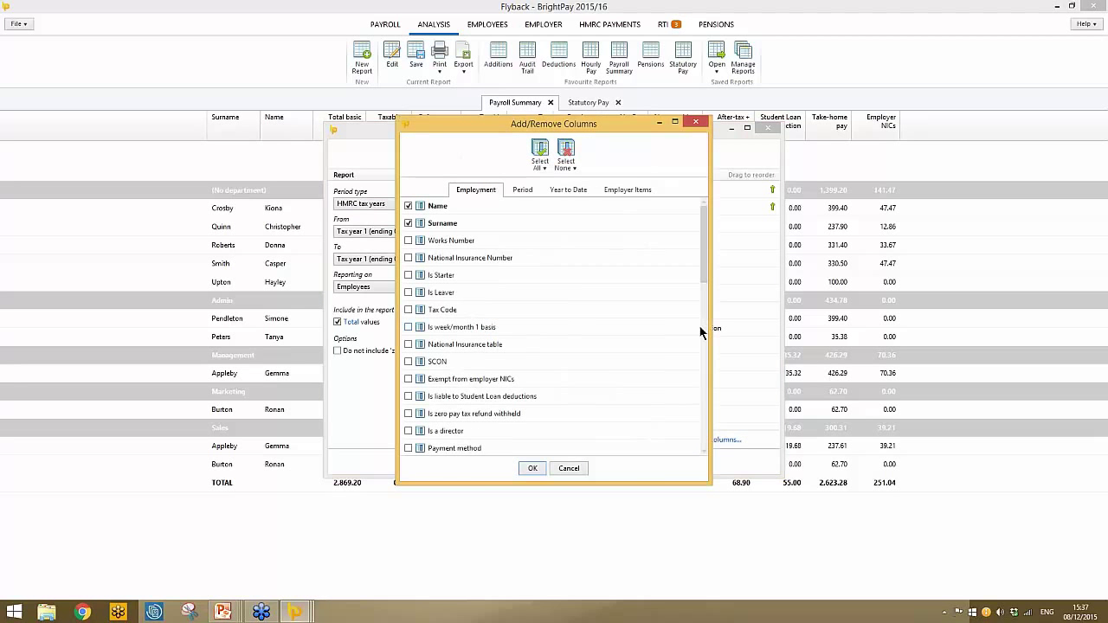
pyautogui.click(566, 156)
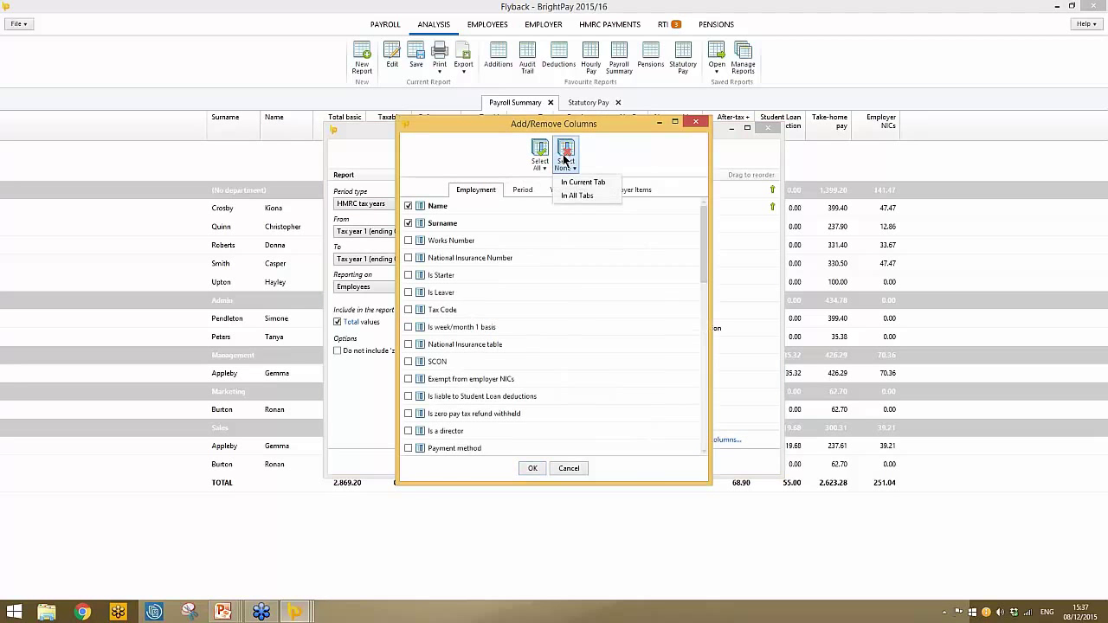
pyautogui.click(584, 196)
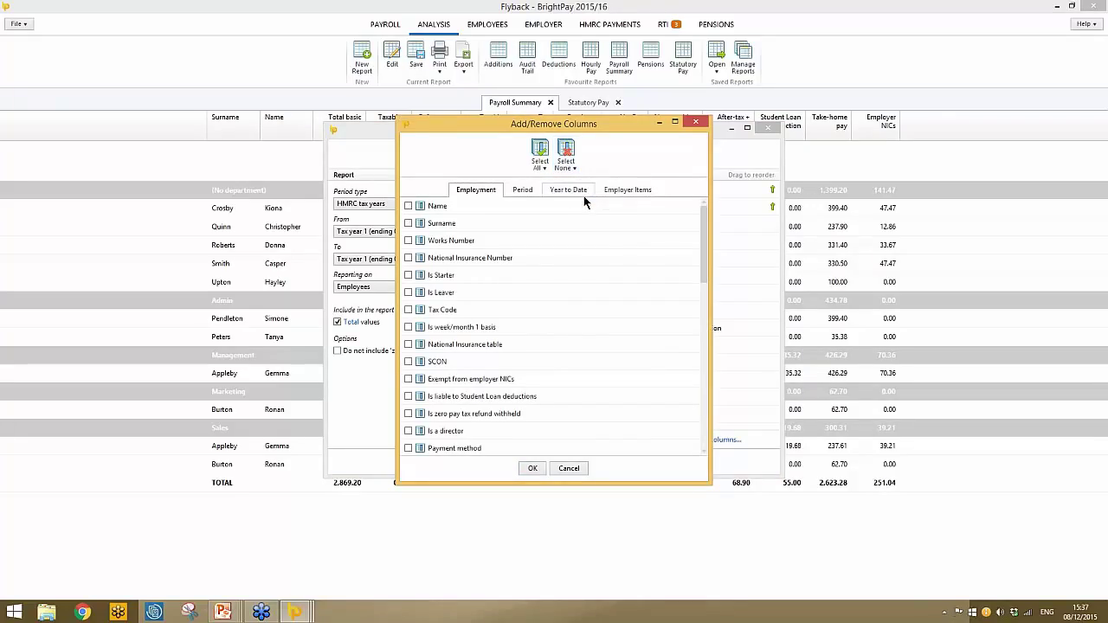
pyautogui.click(409, 206)
pyautogui.click(409, 224)
pyautogui.click(409, 258)
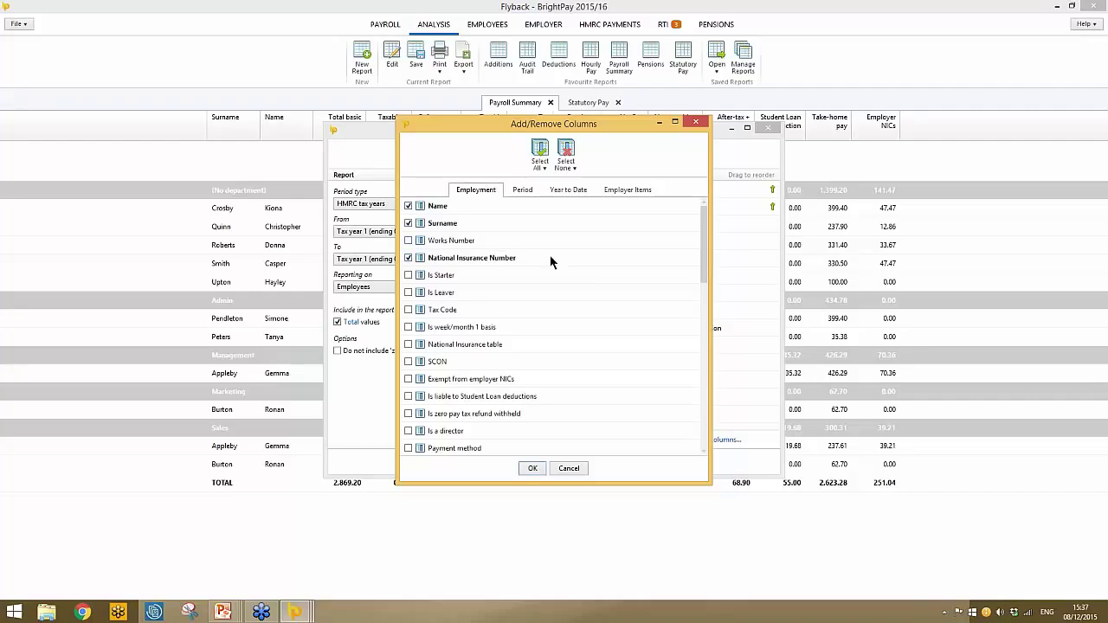
# Review the per-period, year-to-date and employer item columns, then confirm the three-column selection
pyautogui.scroll(-1, 515, 260)
pyautogui.scroll(-5, 514, 261)
pyautogui.scroll(5, 514, 266)
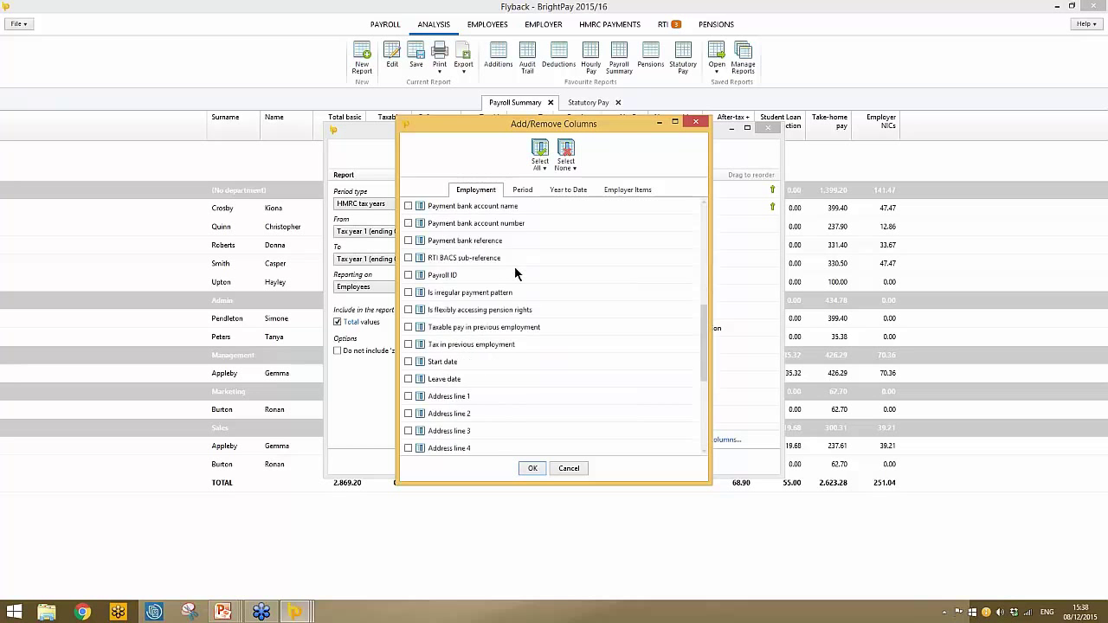
pyautogui.click(525, 191)
pyautogui.scroll(-4, 531, 234)
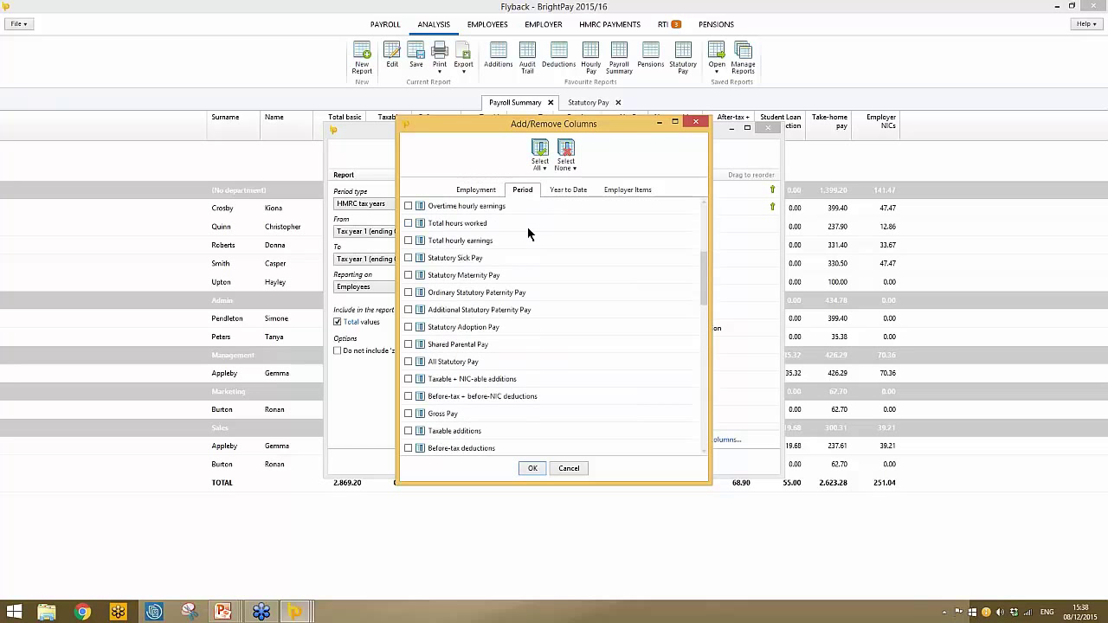
pyautogui.scroll(-10, 531, 234)
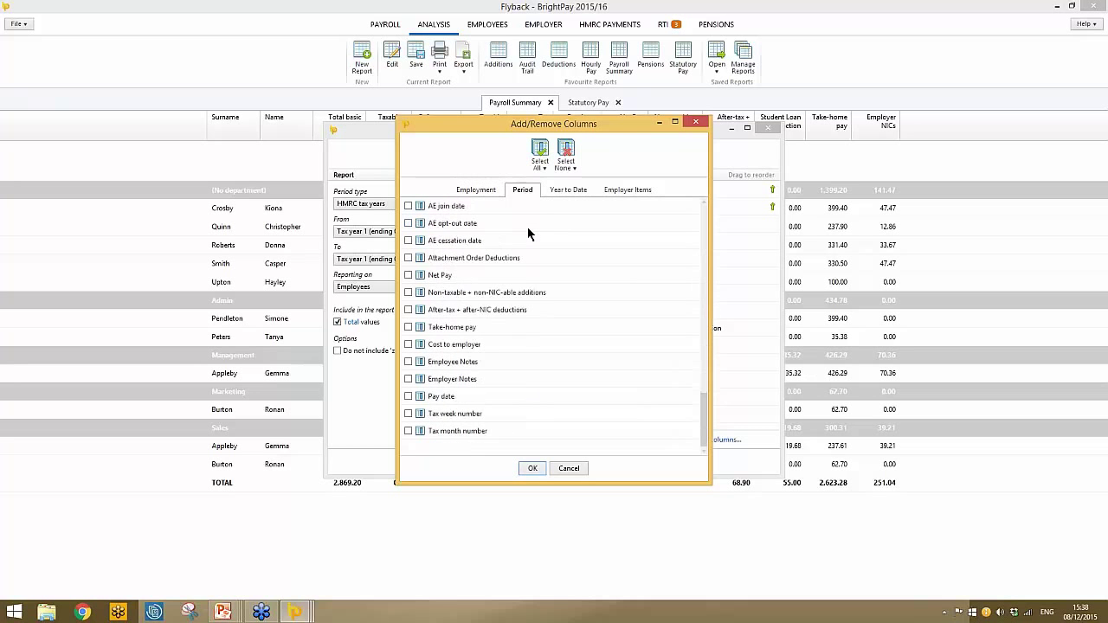
pyautogui.click(552, 192)
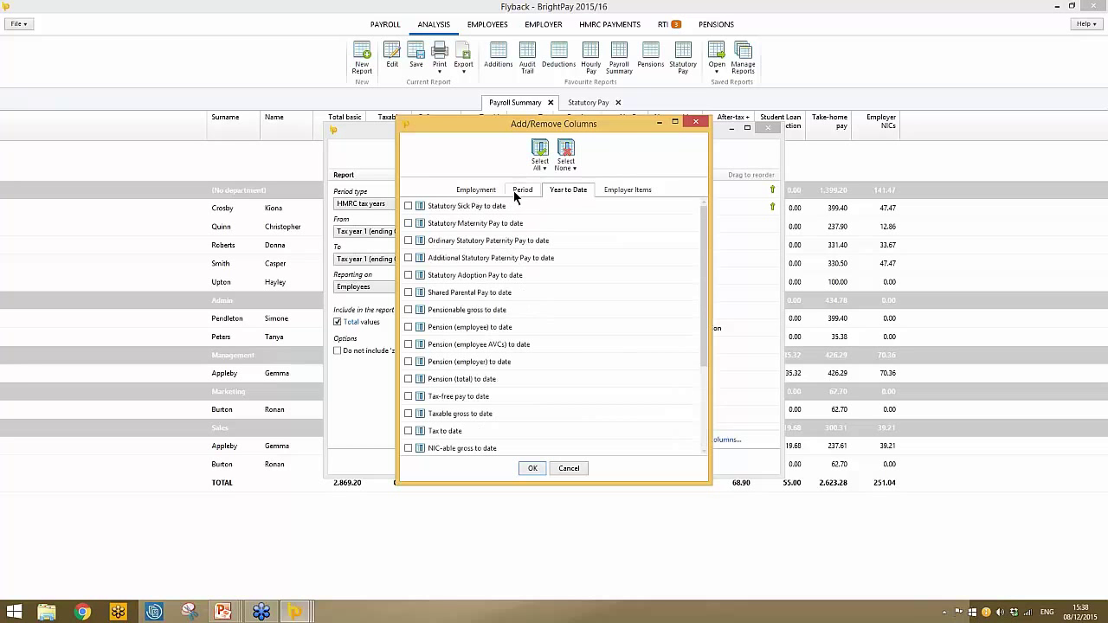
pyautogui.click(611, 190)
pyautogui.scroll(-1, 587, 267)
pyautogui.scroll(1, 587, 267)
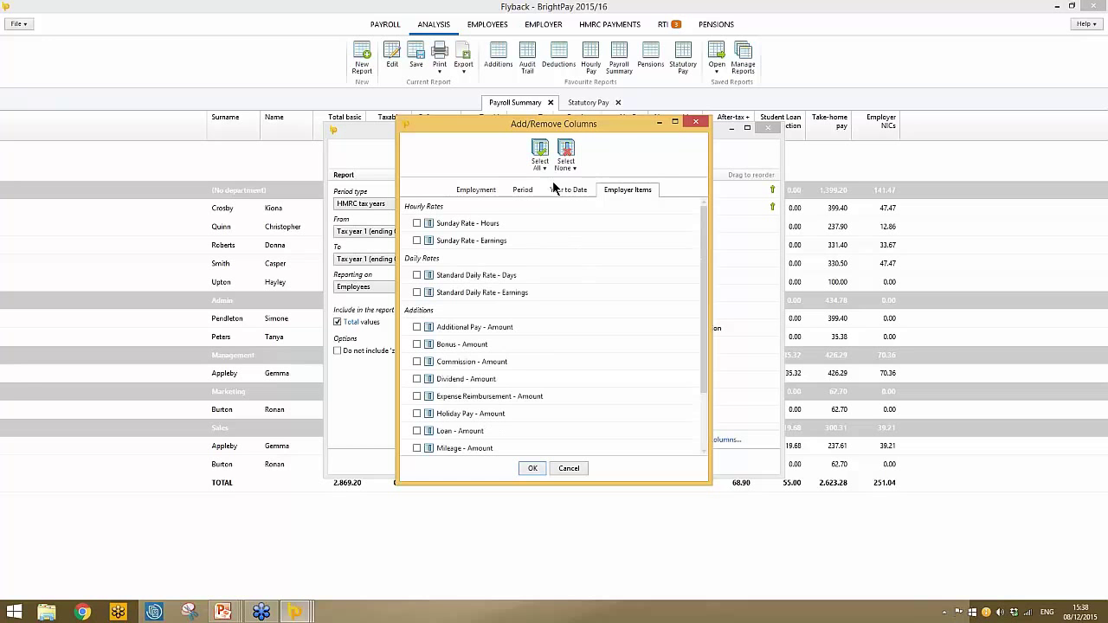
pyautogui.click(473, 186)
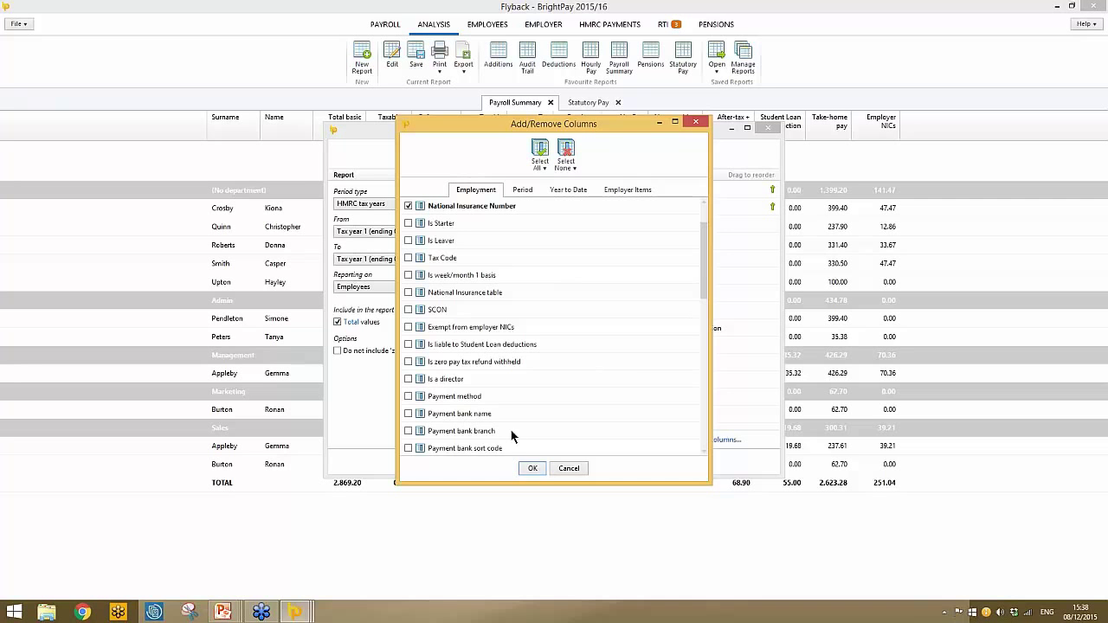
pyautogui.click(533, 470)
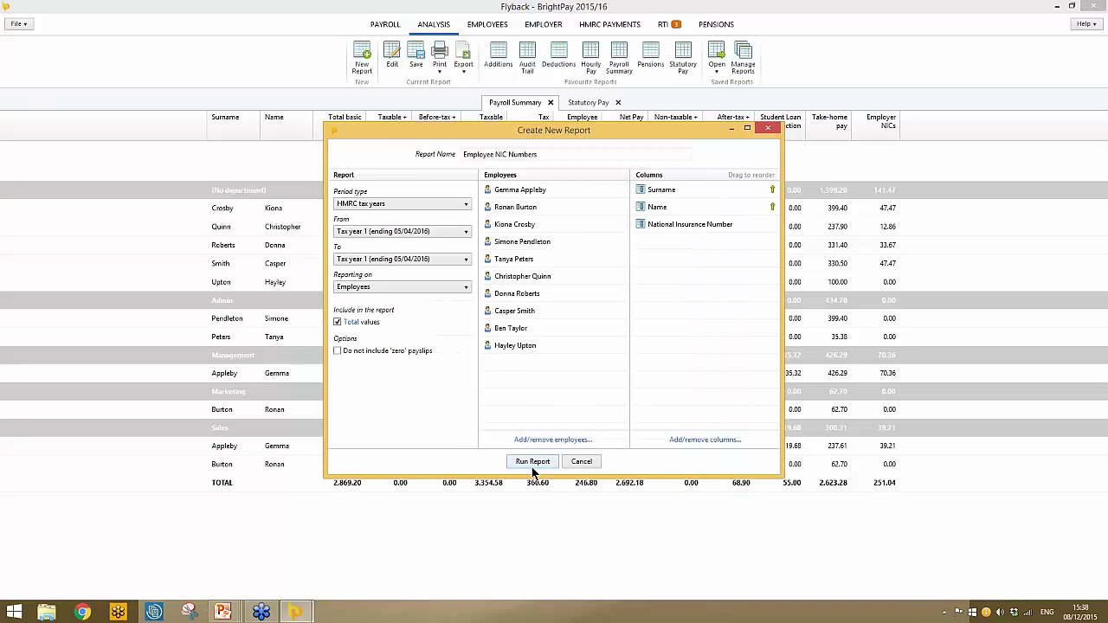
# Run the Employee NIC Numbers report for all ten employees and save it marked as Favourite
pyautogui.click(533, 465)
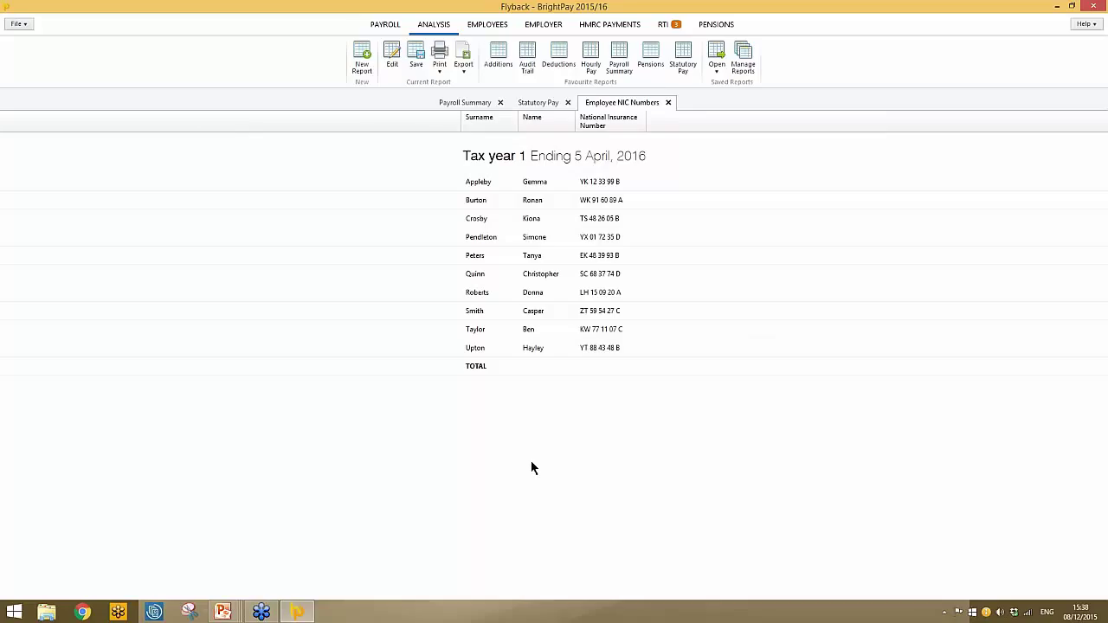
pyautogui.click(417, 59)
pyautogui.tripleClick(544, 254)
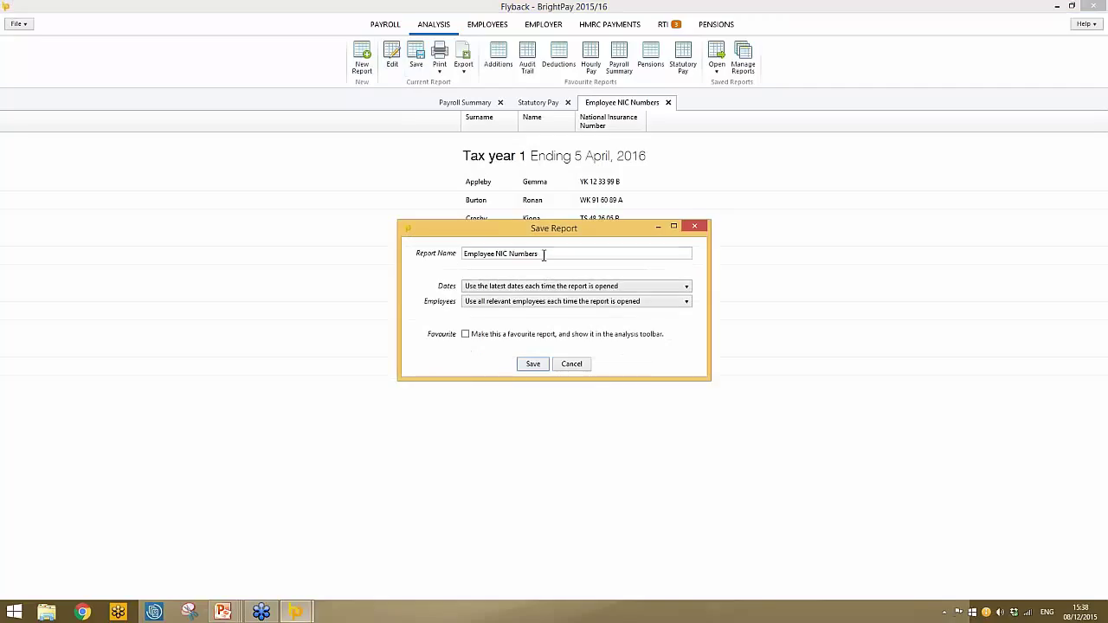
pyautogui.click(466, 334)
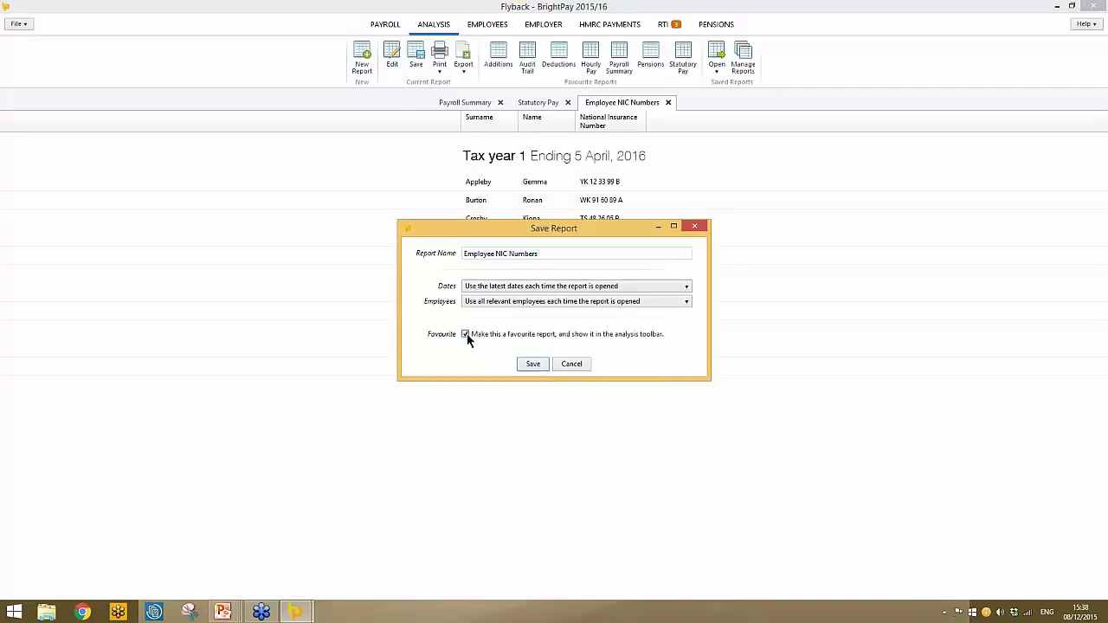
pyautogui.click(534, 365)
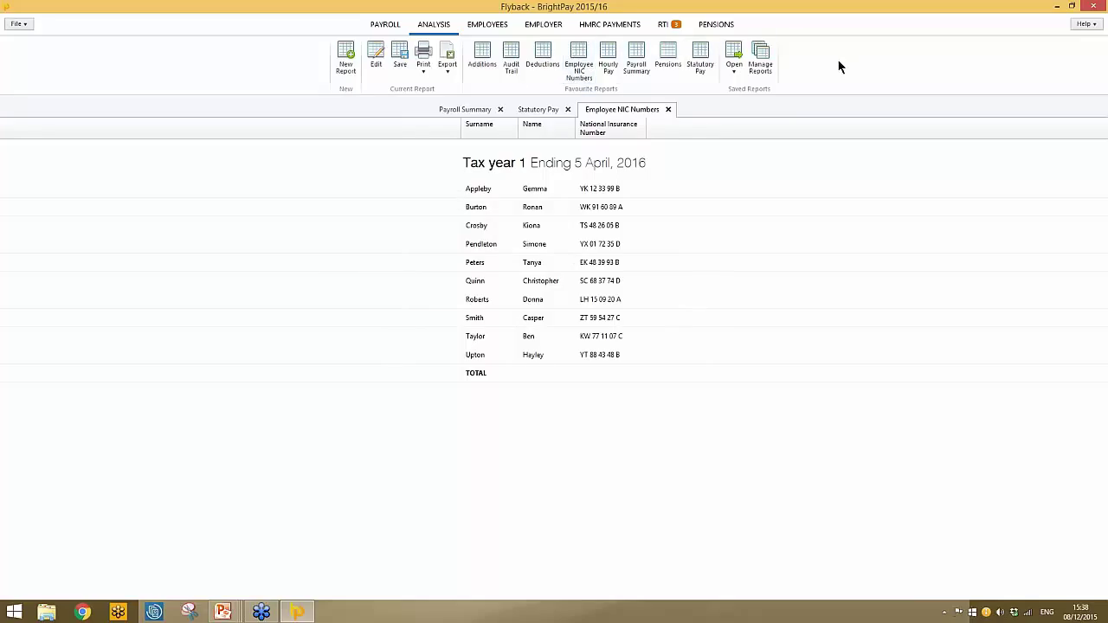
# Delete the saved Hourly Pay report and close the Employee NIC Numbers and Statutory Pay reports
pyautogui.click(761, 66)
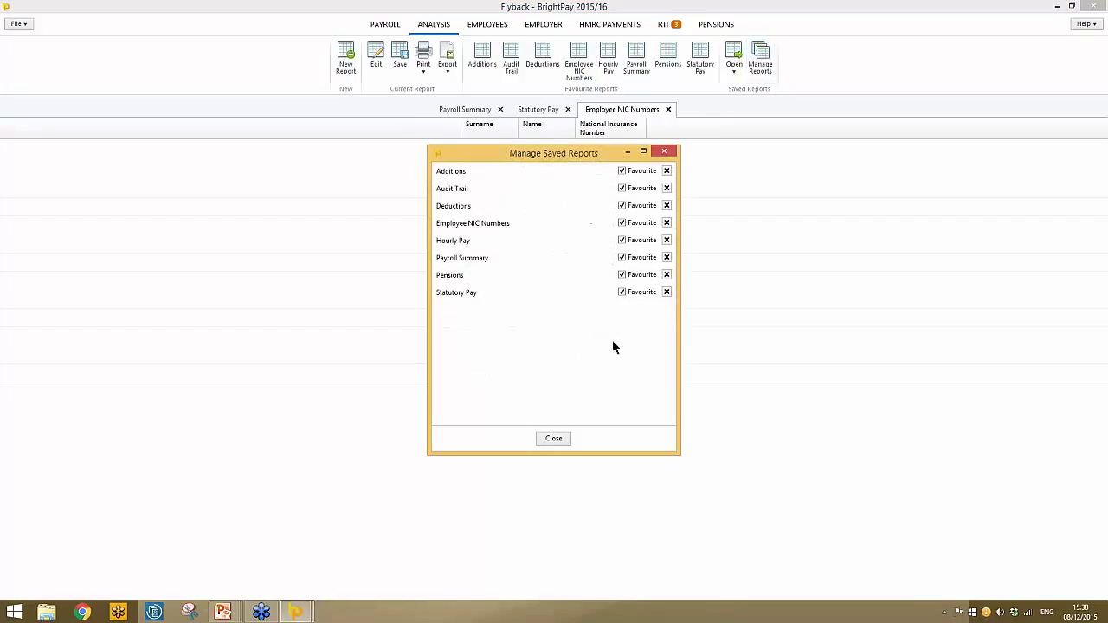
pyautogui.click(667, 240)
pyautogui.click(538, 330)
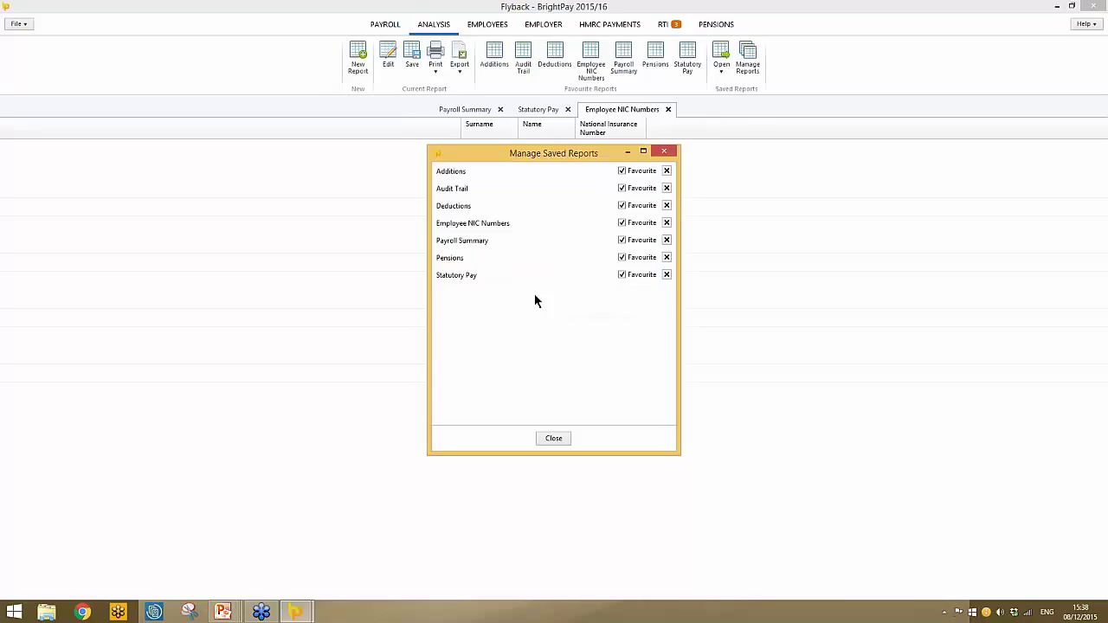
pyautogui.click(551, 438)
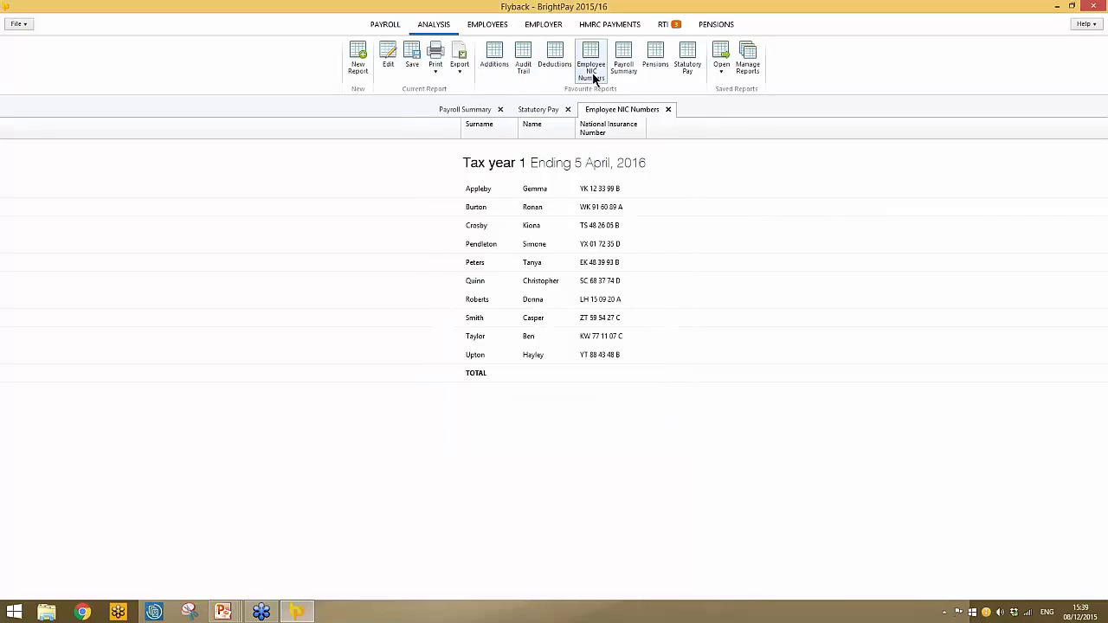
pyautogui.click(667, 109)
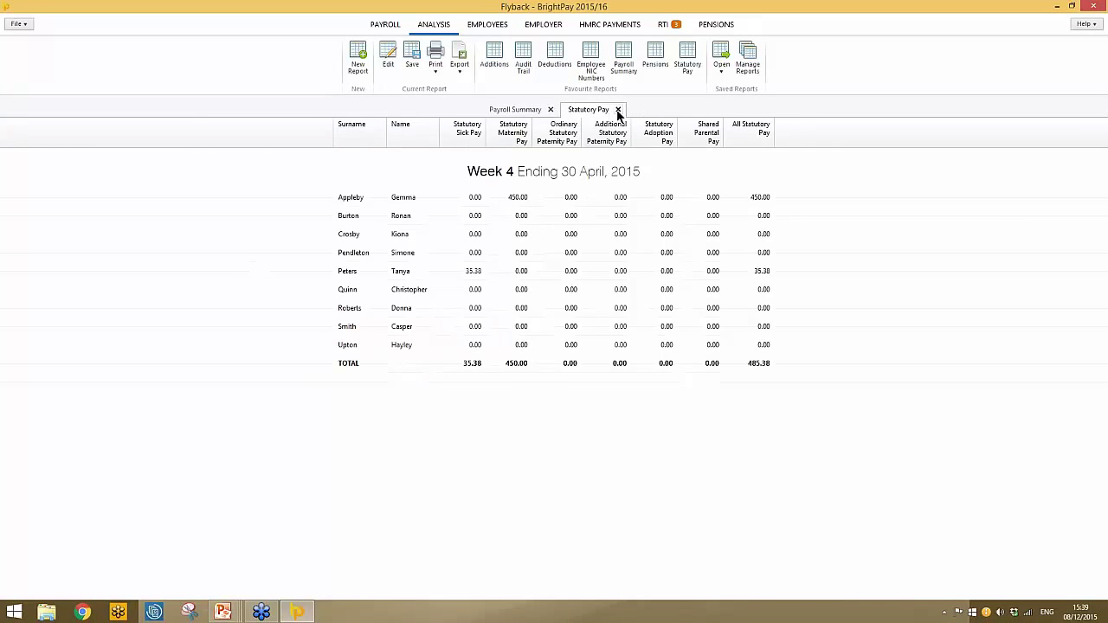
pyautogui.click(618, 110)
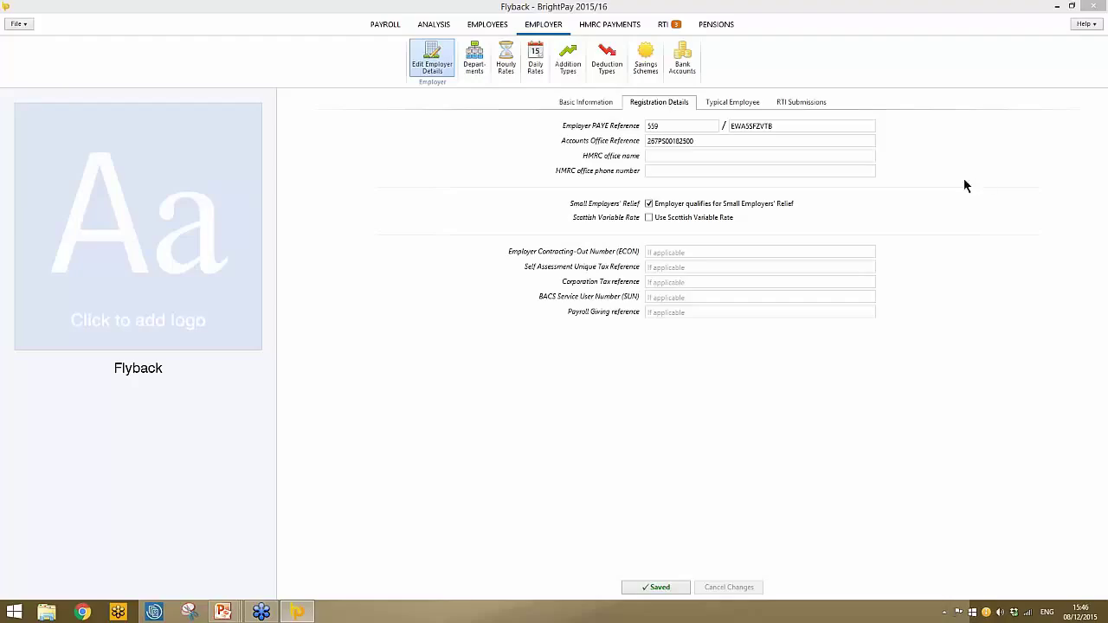
# Toggle Small Employers' Relief off and back on, then close the Flyback employer
pyautogui.click(649, 204)
pyautogui.click(650, 205)
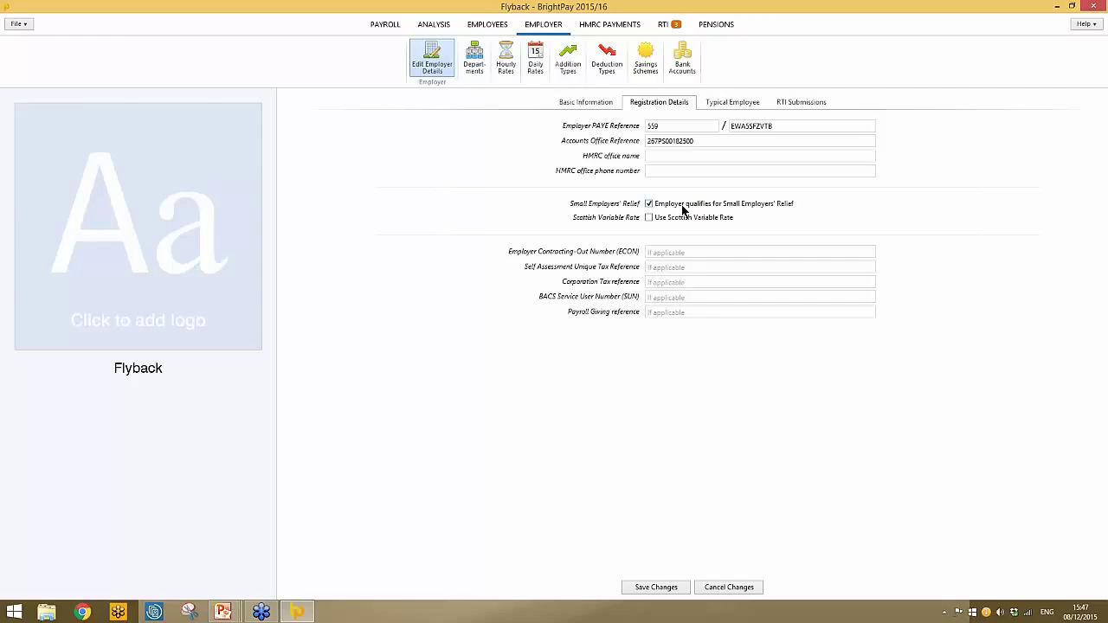
pyautogui.click(20, 25)
pyautogui.click(68, 184)
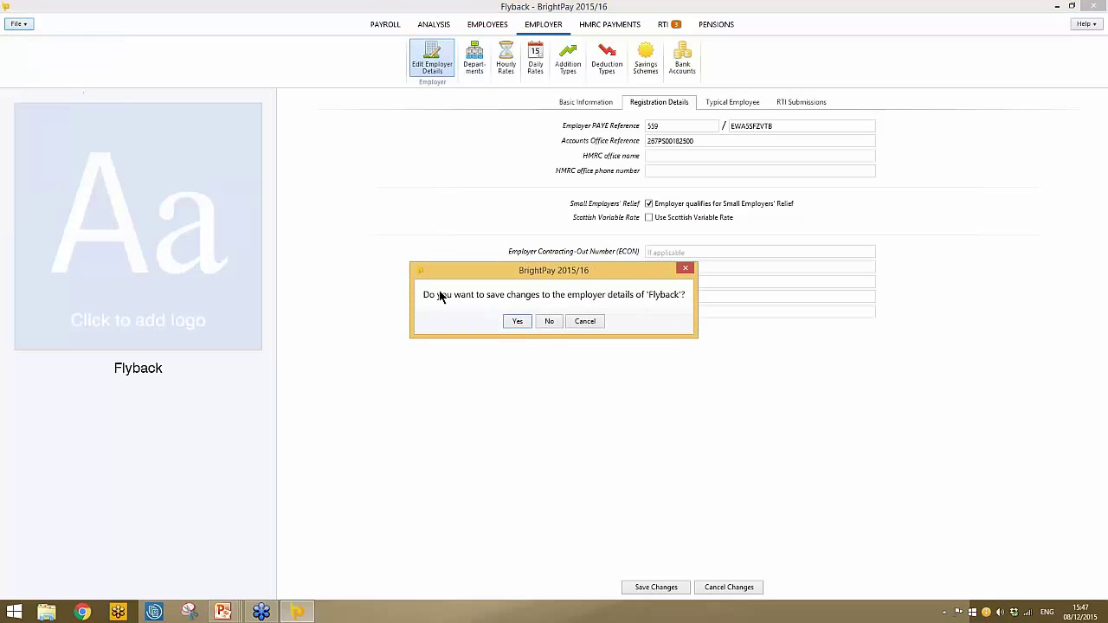
# Discard Flyback's unsaved changes, open Auto Enrolment Limited and go to its Pensions area
pyautogui.click(546, 322)
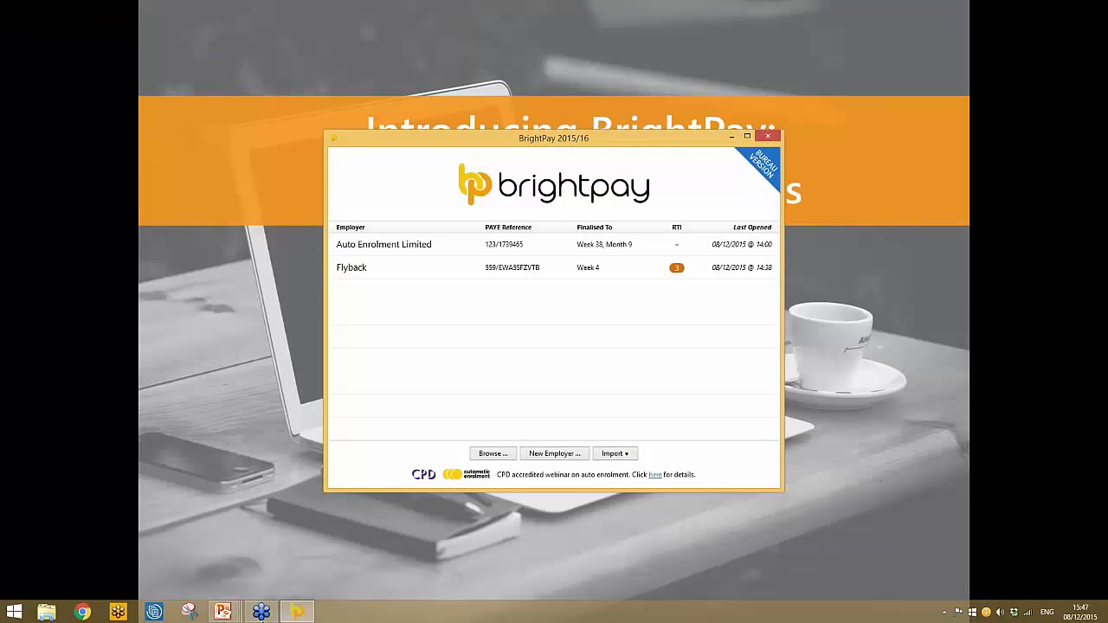
pyautogui.doubleClick(425, 250)
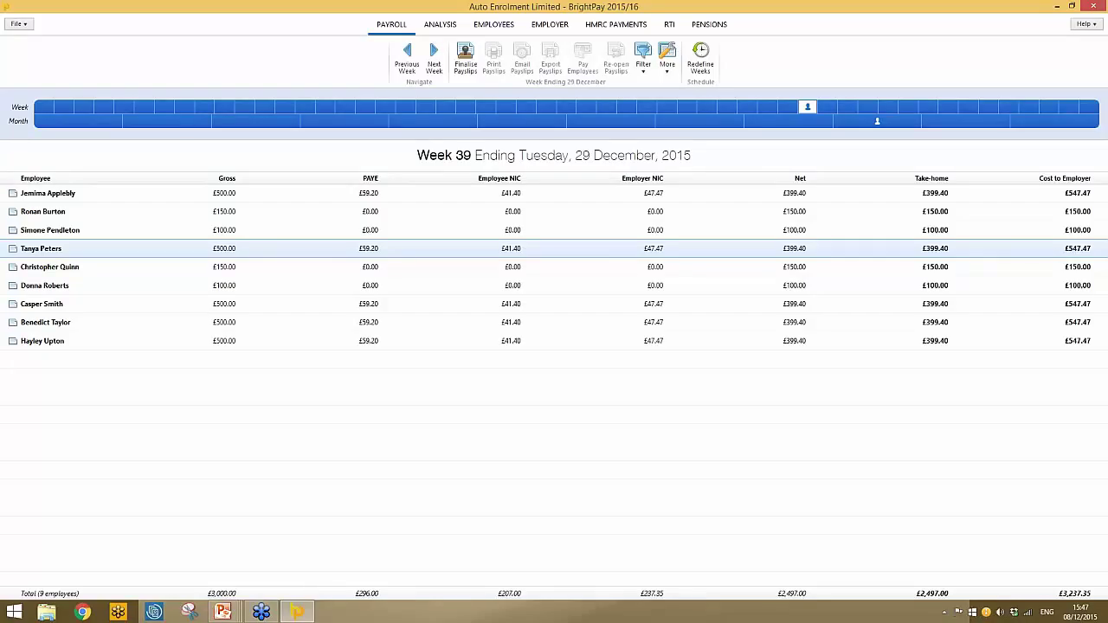
pyautogui.click(708, 25)
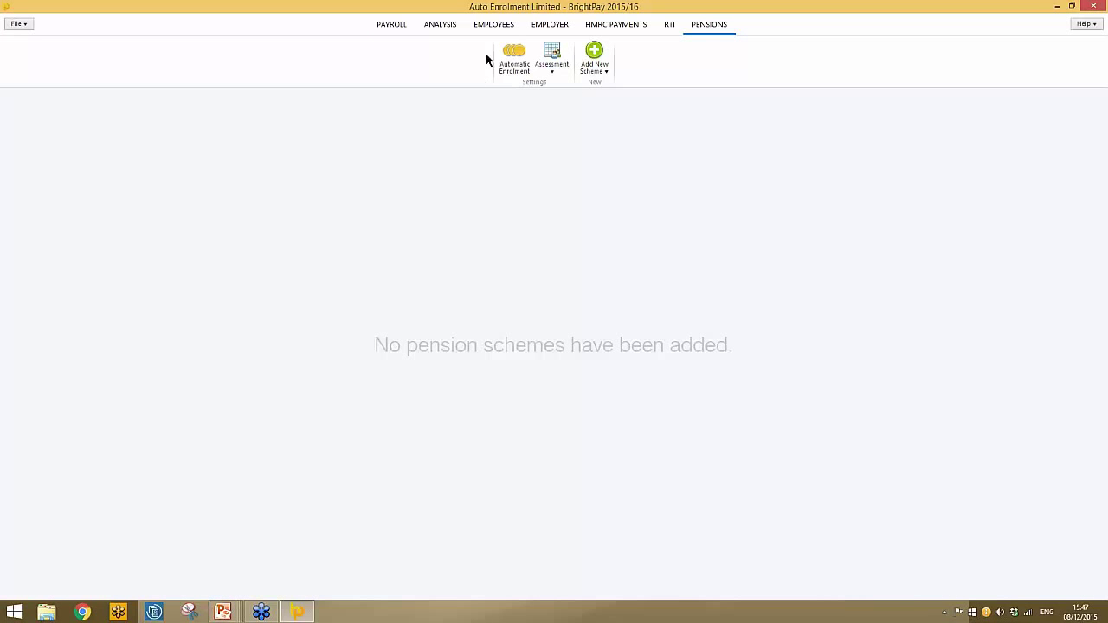
# Check Auto Enrolment Limited's staging date of 1 January 2016, then list the schemes available to add
pyautogui.click(516, 59)
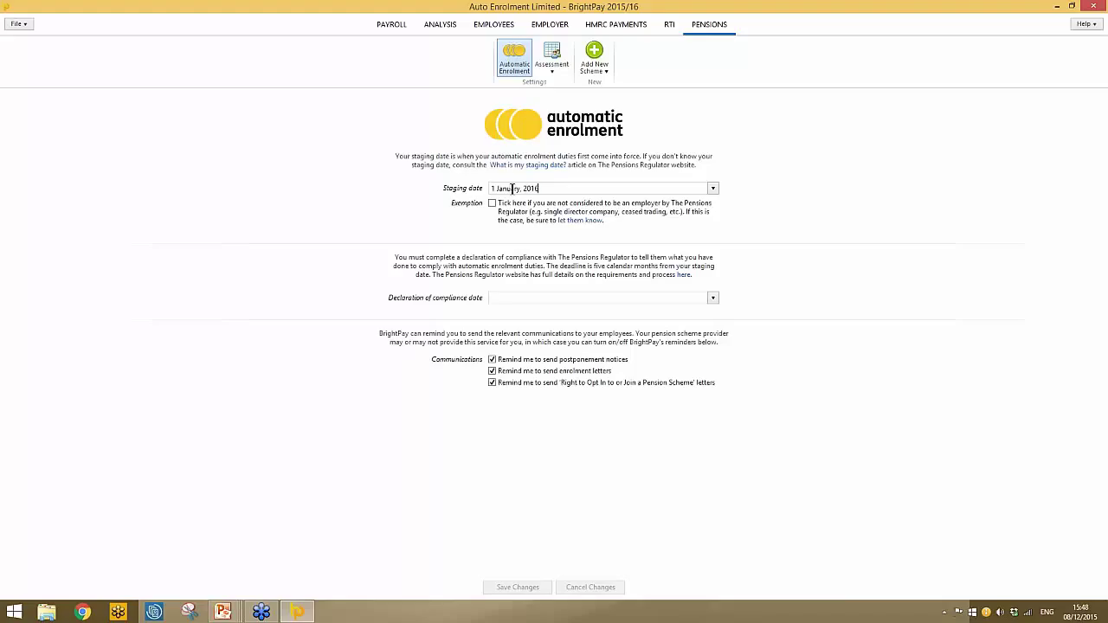
pyautogui.press('Return')
pyautogui.click(450, 197)
pyautogui.click(595, 61)
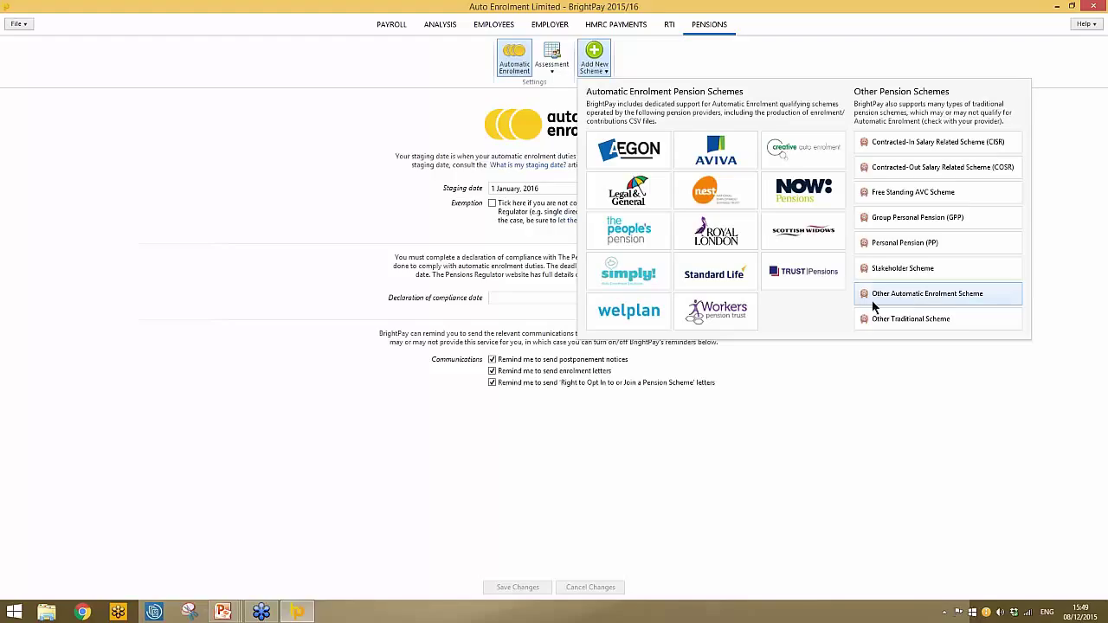
# Add a NEST pension scheme, enter its employer reference, and open the Group 1 settings
pyautogui.click(715, 190)
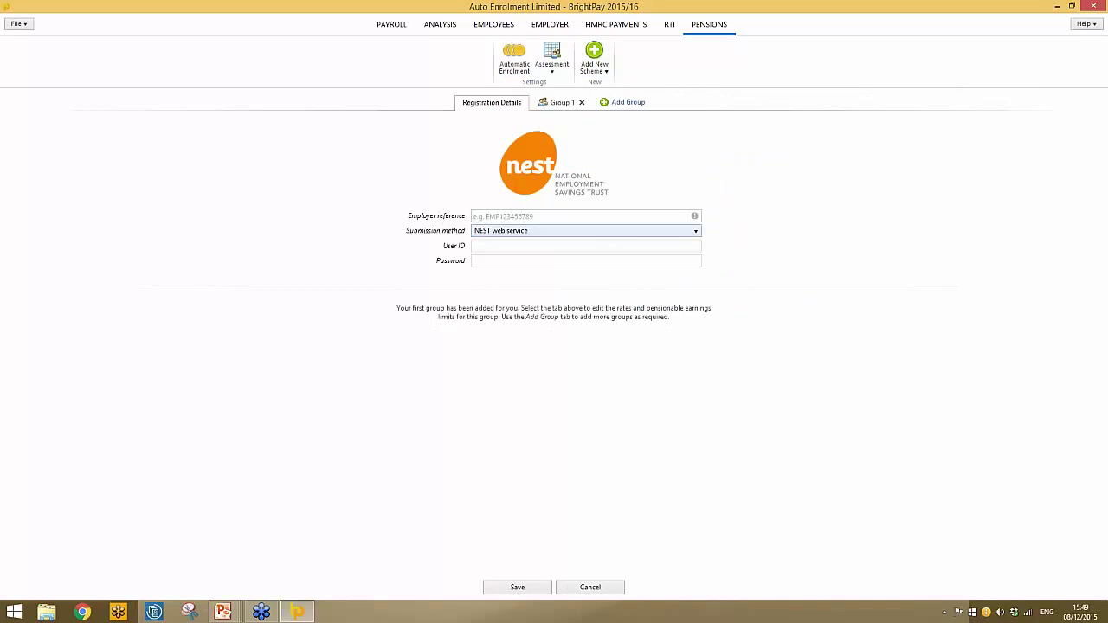
pyautogui.click(498, 217)
pyautogui.write('EMP')
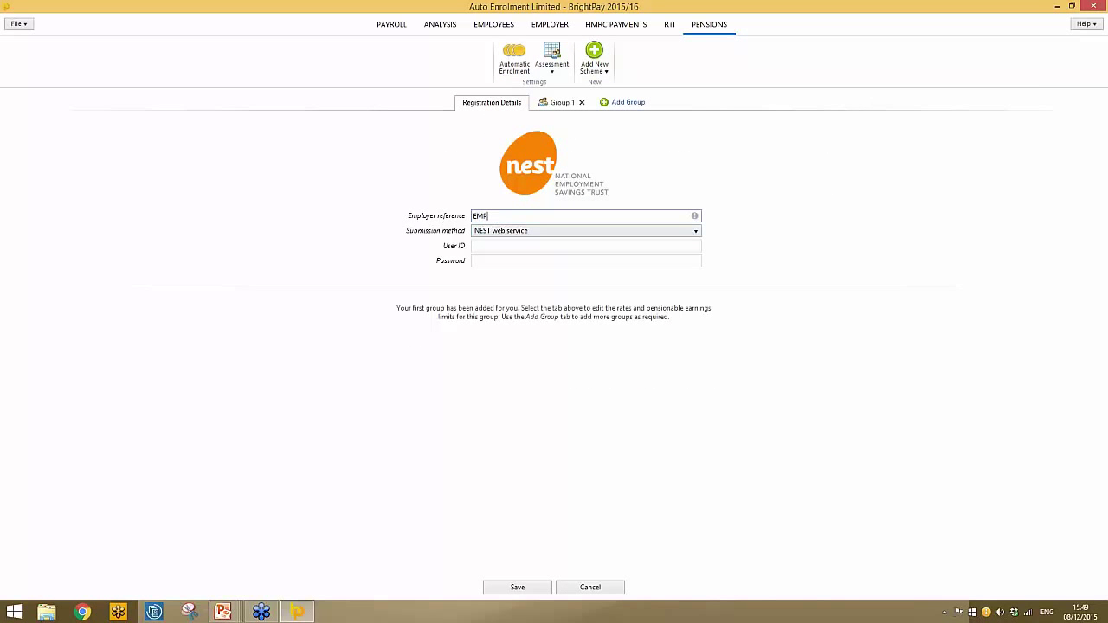
pyautogui.write('123456789')
pyautogui.click(555, 103)
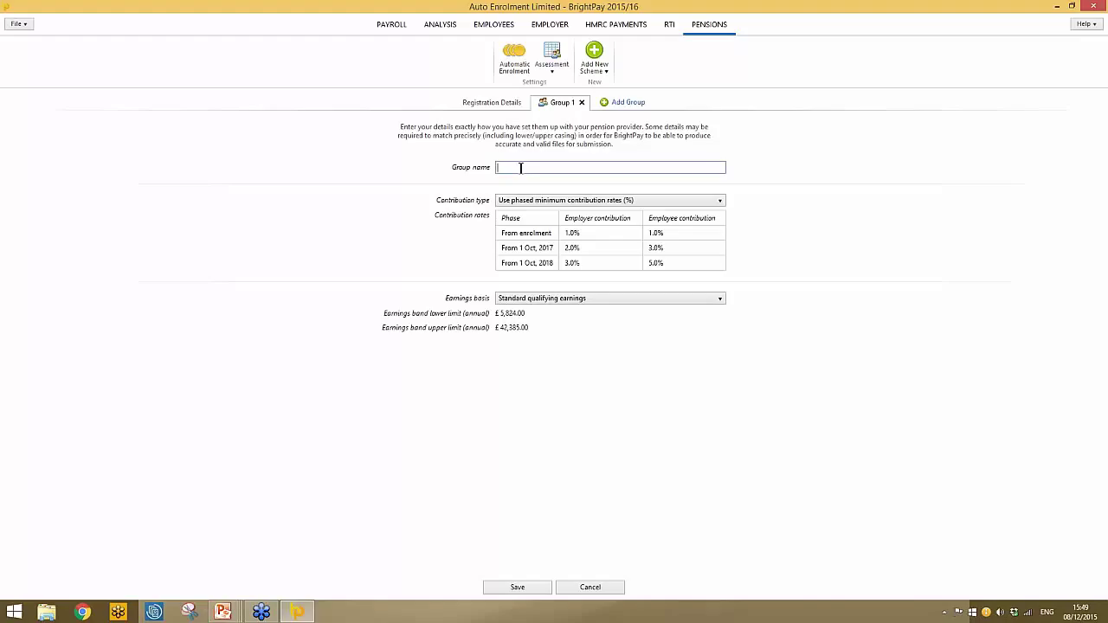
# Name Group 1 'weekly', add a second group 'monthly', and keep weekly on phased minimum rates
pyautogui.write('weekly')
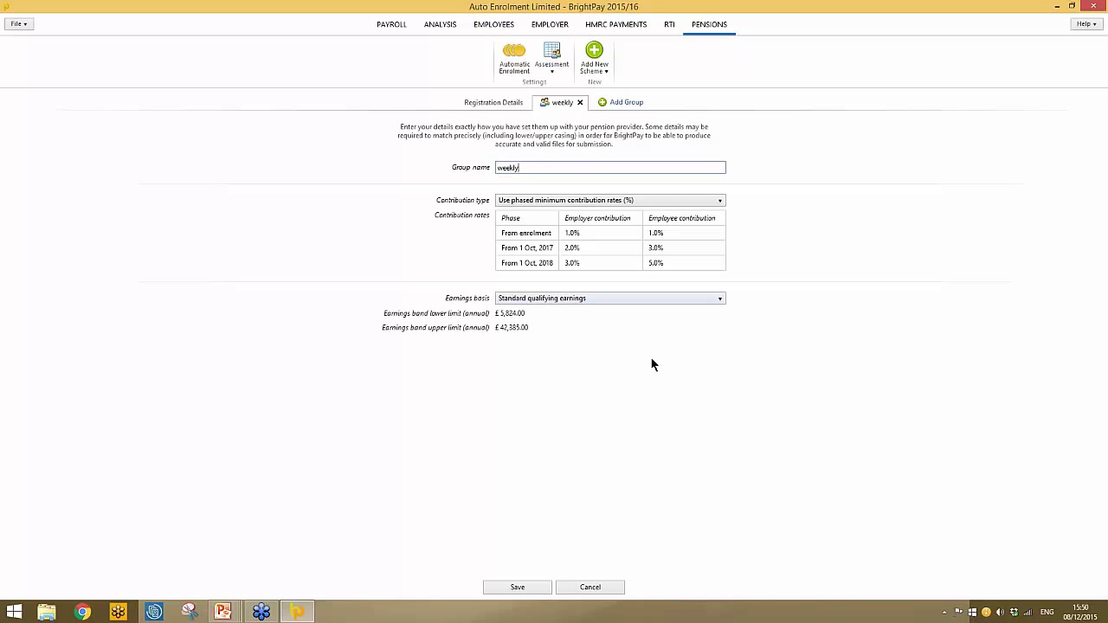
pyautogui.click(623, 101)
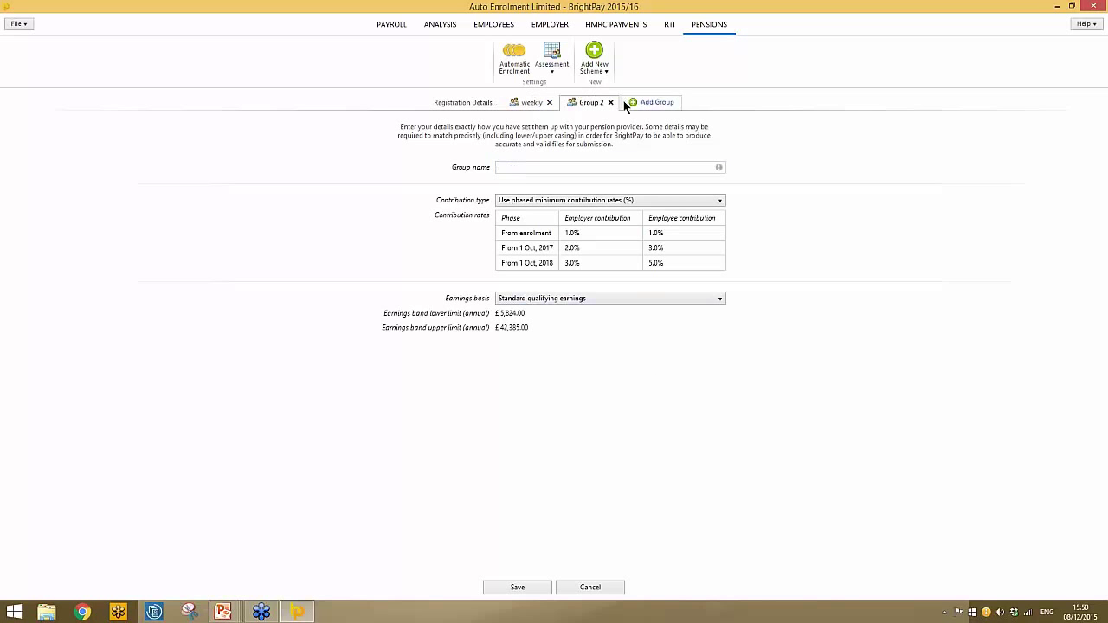
pyautogui.click(509, 167)
pyautogui.write('monthly')
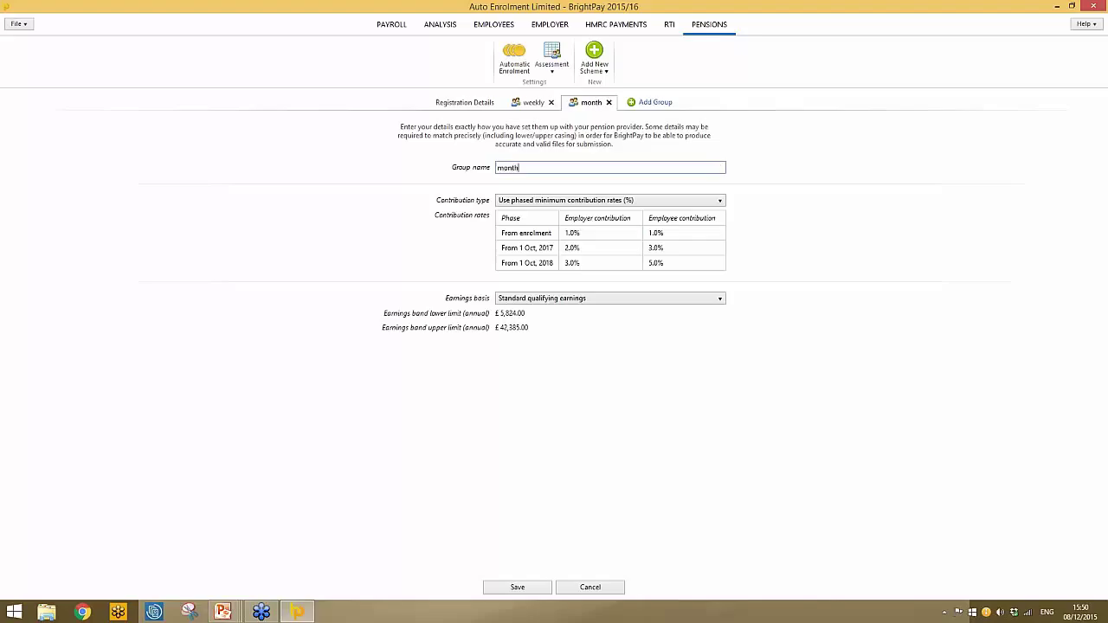
pyautogui.click(522, 104)
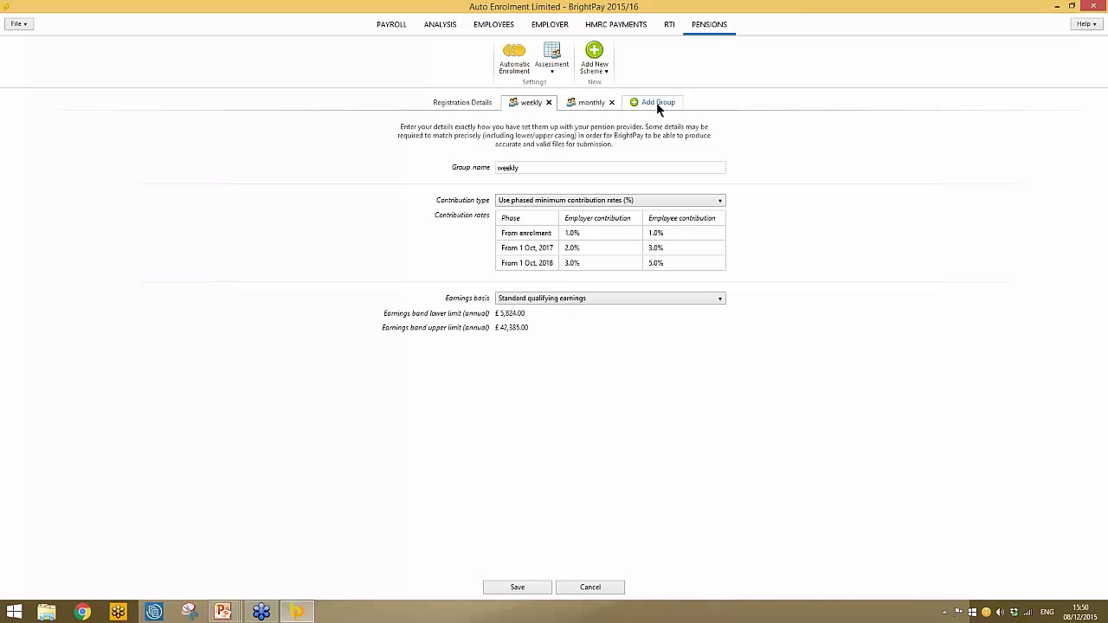
pyautogui.click(541, 171)
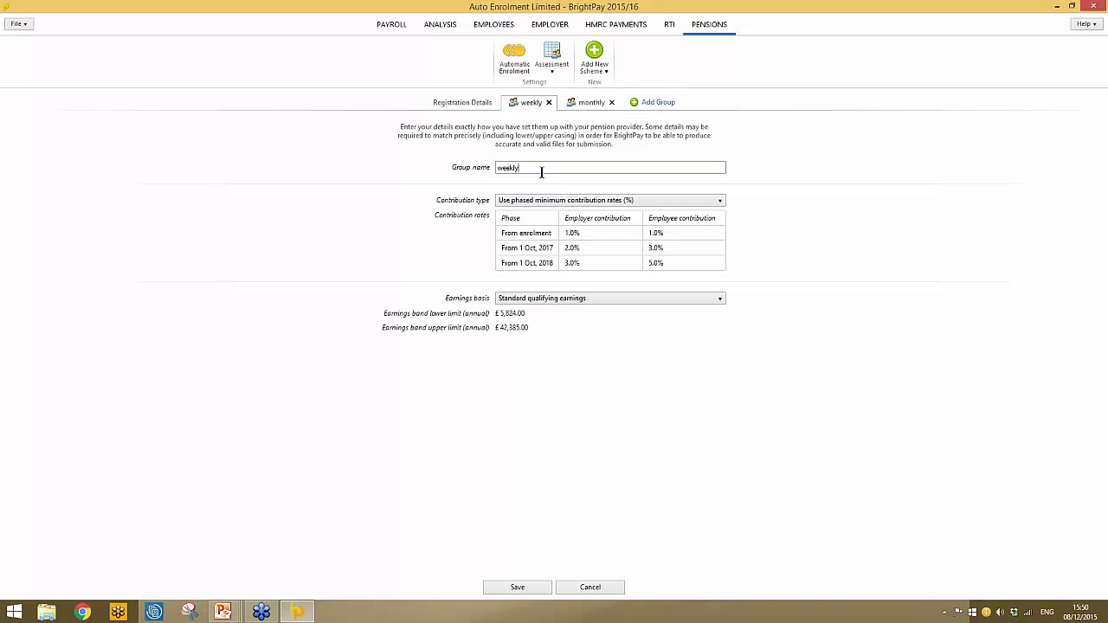
pyautogui.click(627, 203)
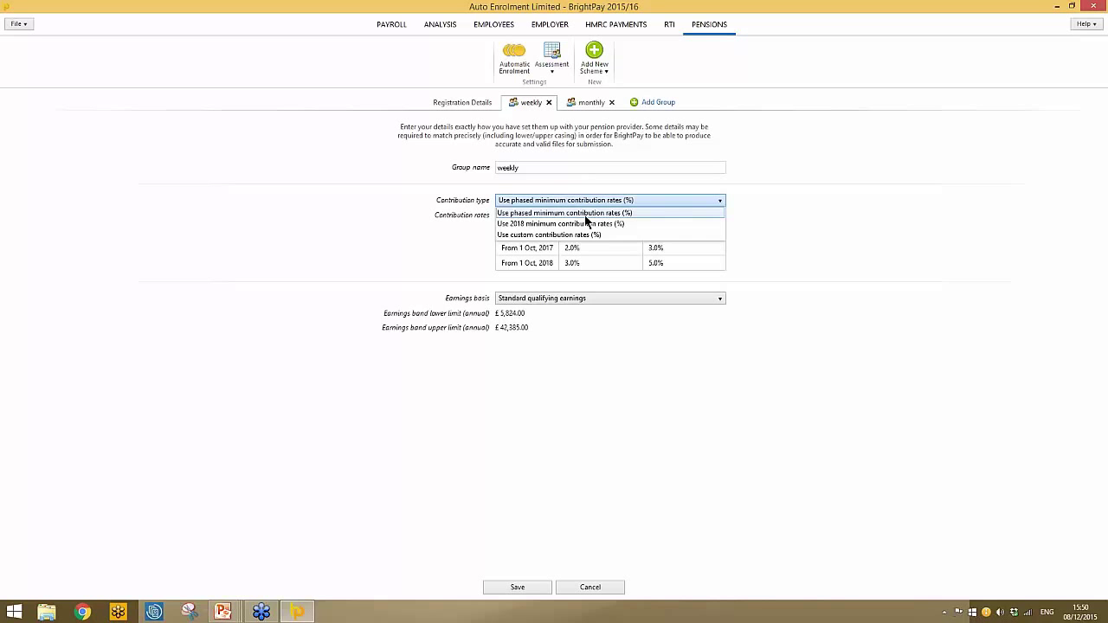
pyautogui.click(585, 215)
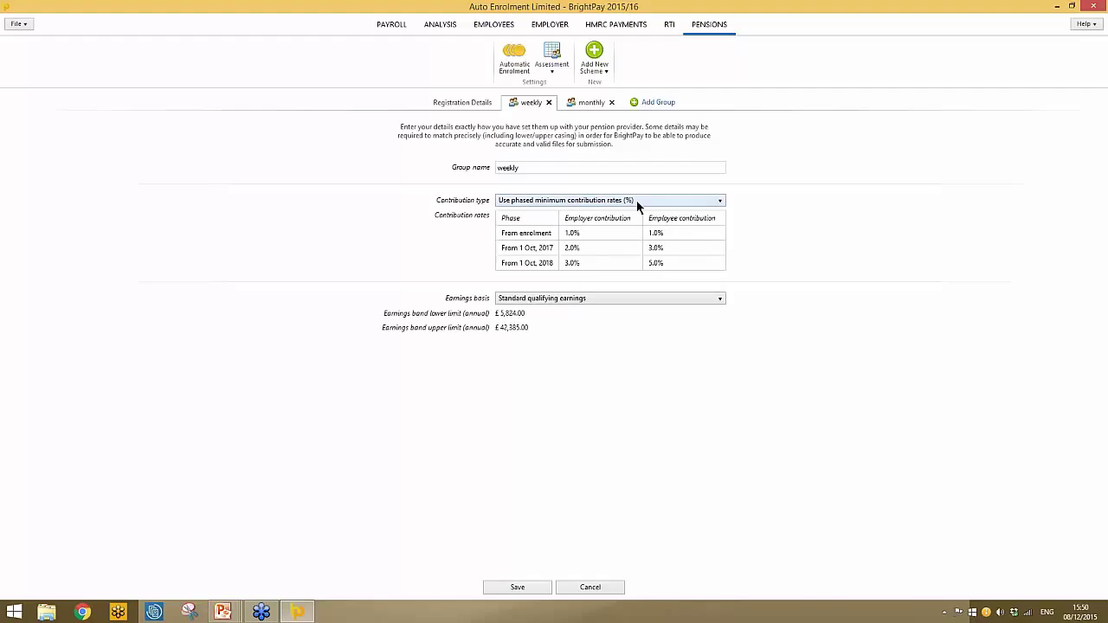
# Try custom earnings without limits, revert weekly to standard qualifying earnings, and save the NEST scheme
pyautogui.click(609, 299)
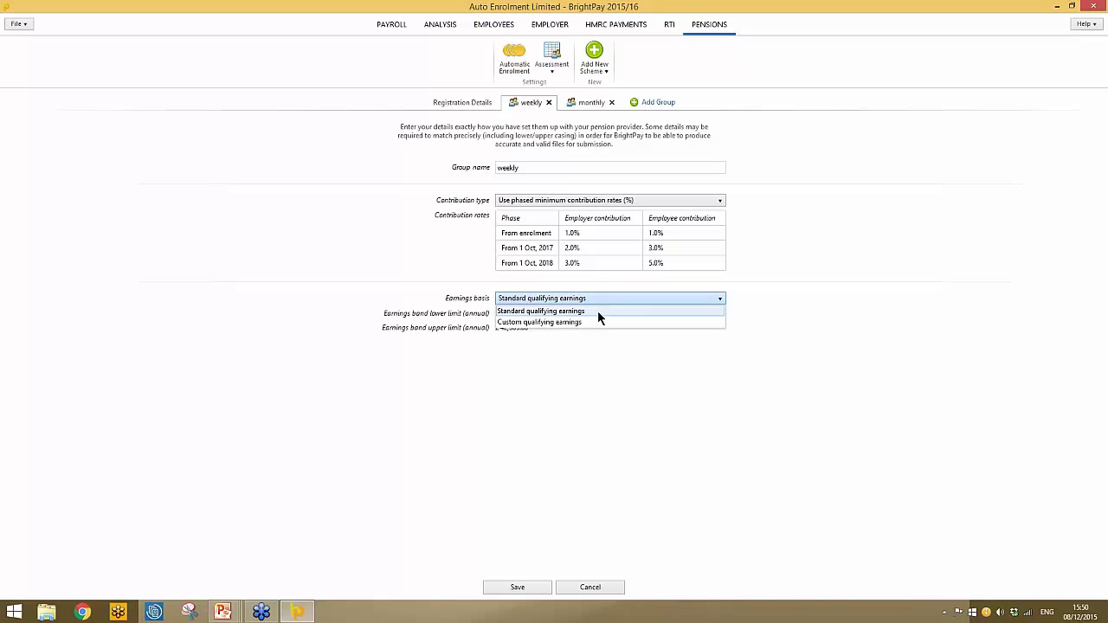
pyautogui.click(598, 312)
pyautogui.click(591, 298)
pyautogui.click(571, 322)
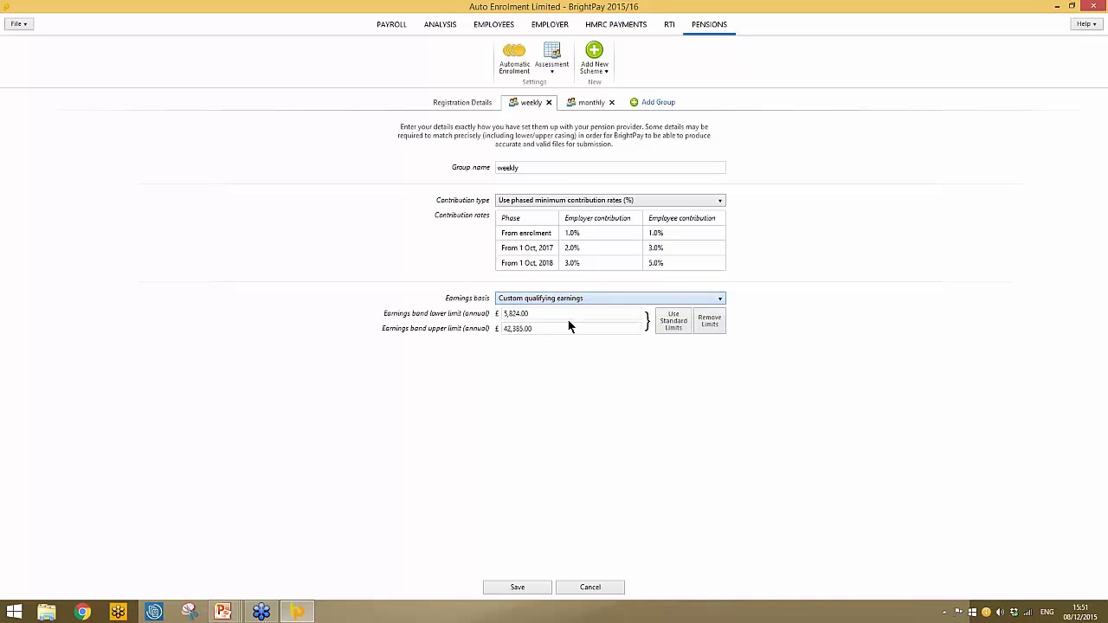
pyautogui.click(710, 322)
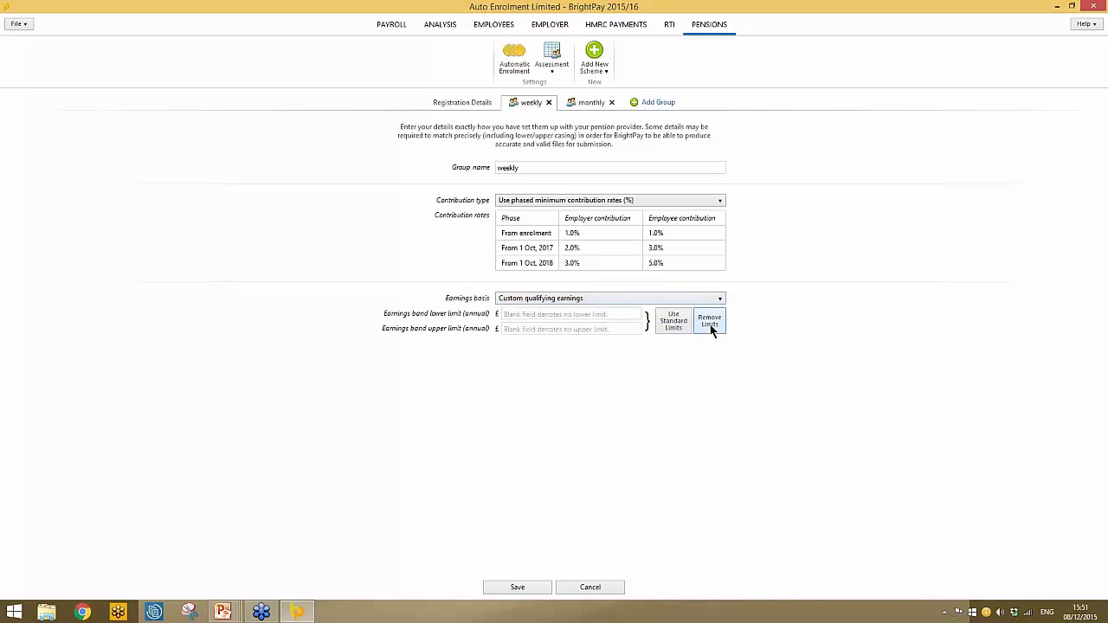
pyautogui.click(610, 298)
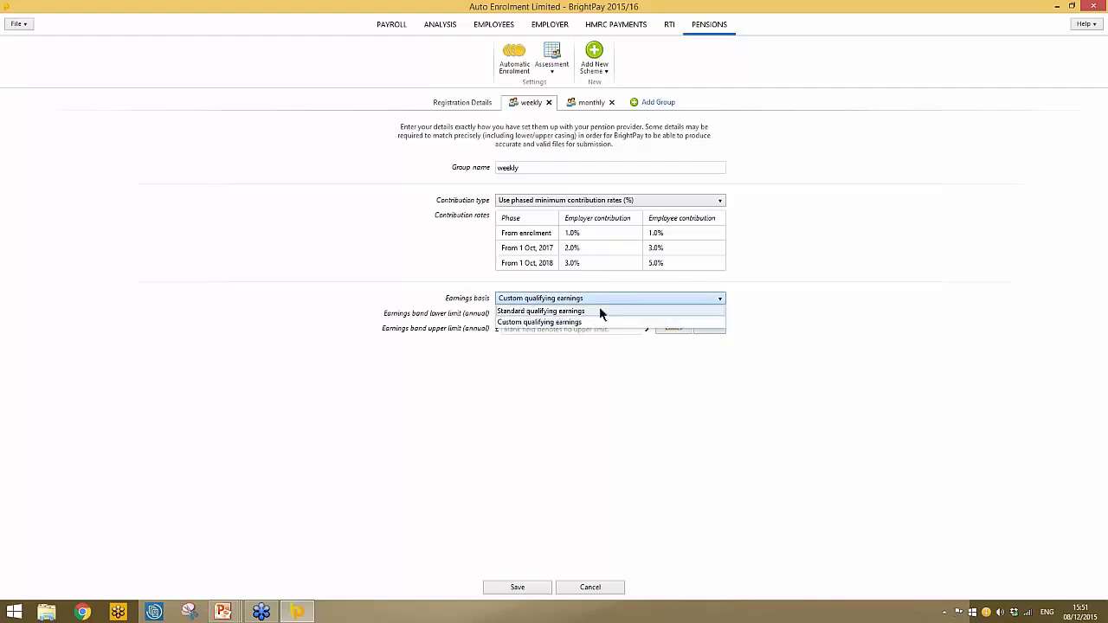
pyautogui.click(599, 308)
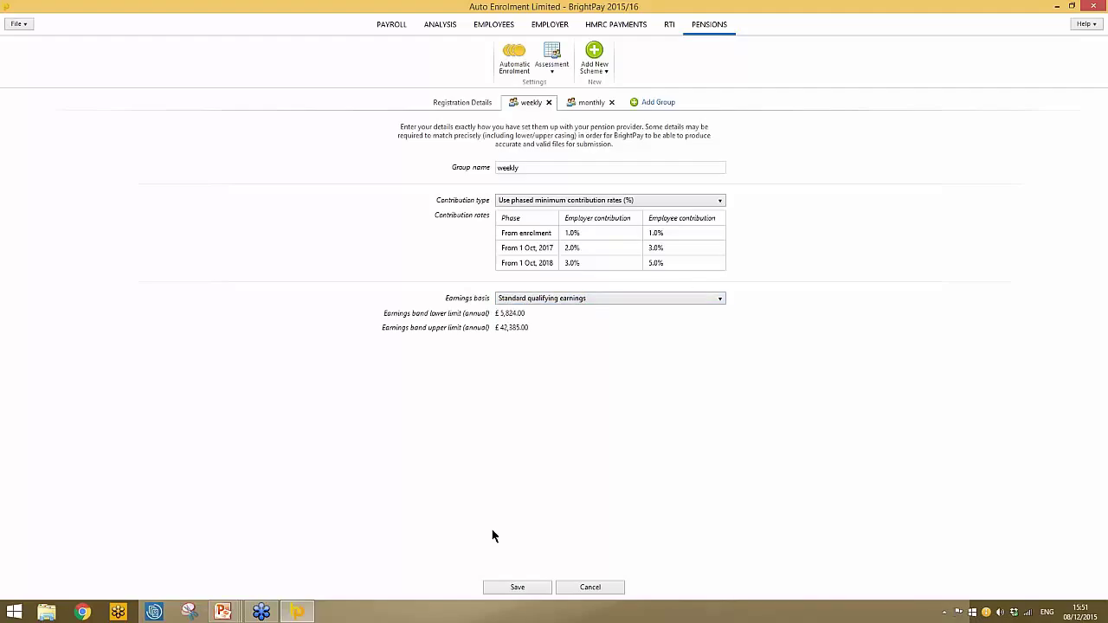
pyautogui.click(516, 587)
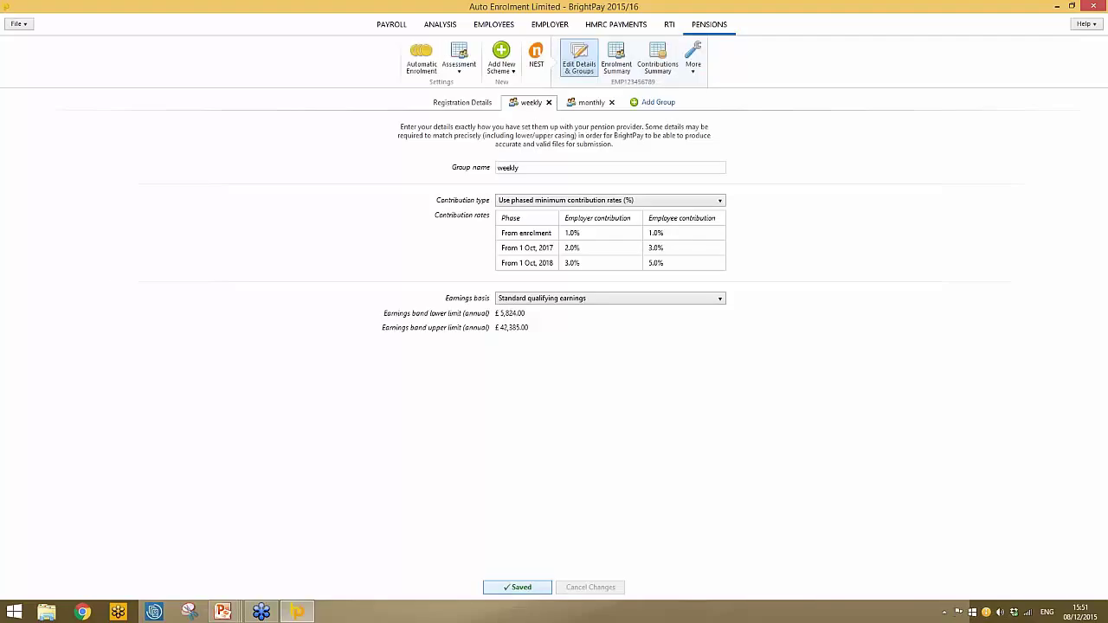
# Open the Pre-Staging Assessment Preview (With Opt-Ins) for Auto Enrolment Limited
pyautogui.click(462, 66)
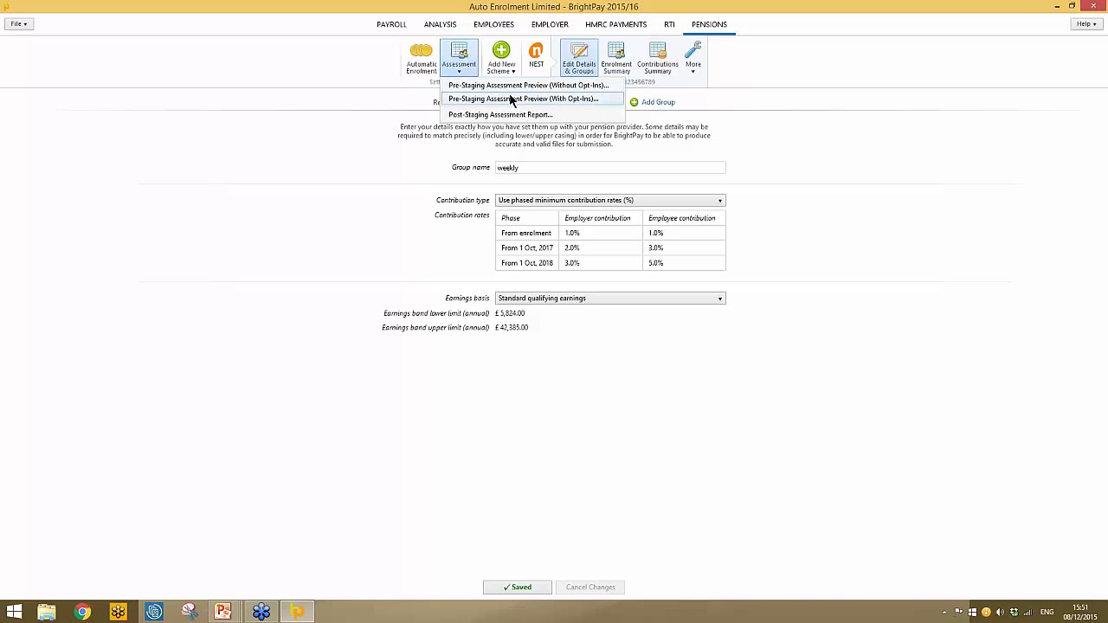
pyautogui.click(511, 99)
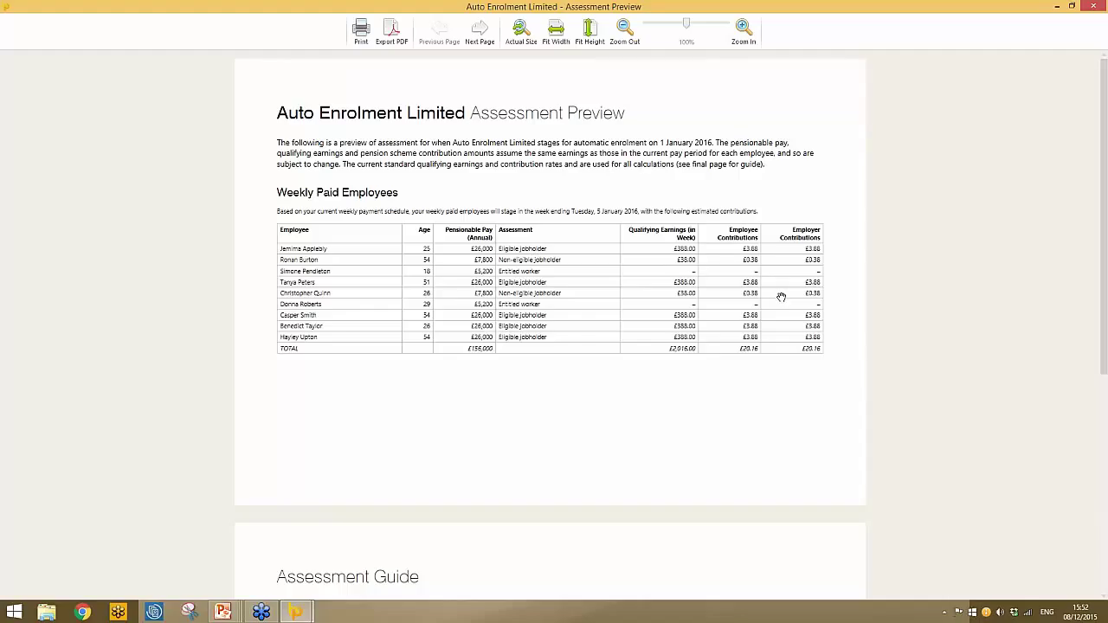
pyautogui.scroll(-2, 642, 348)
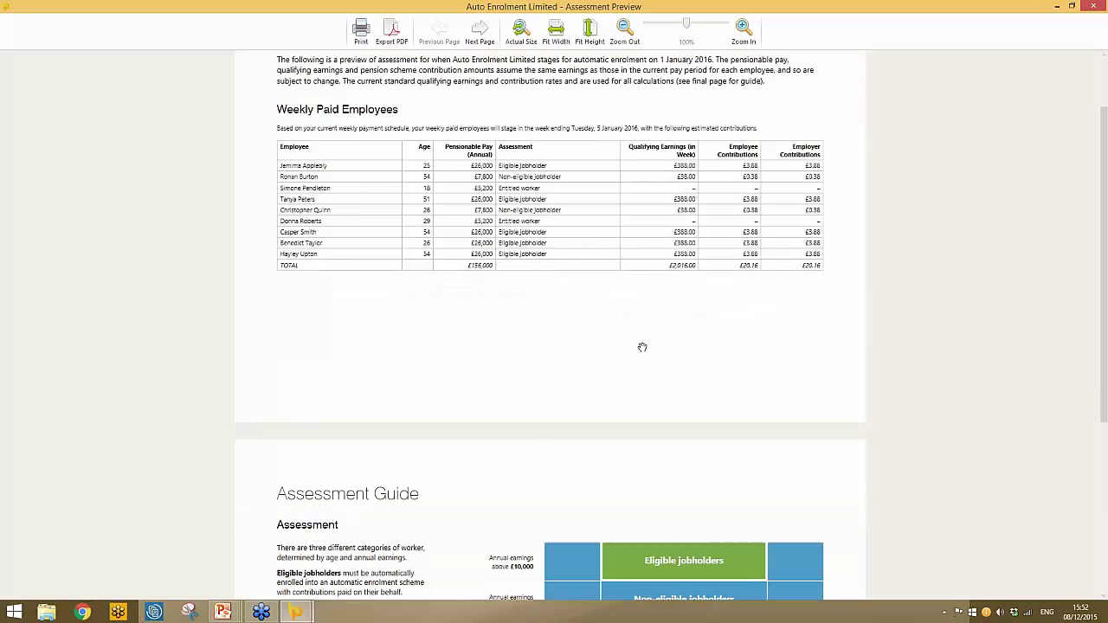
pyautogui.scroll(-2, 643, 347)
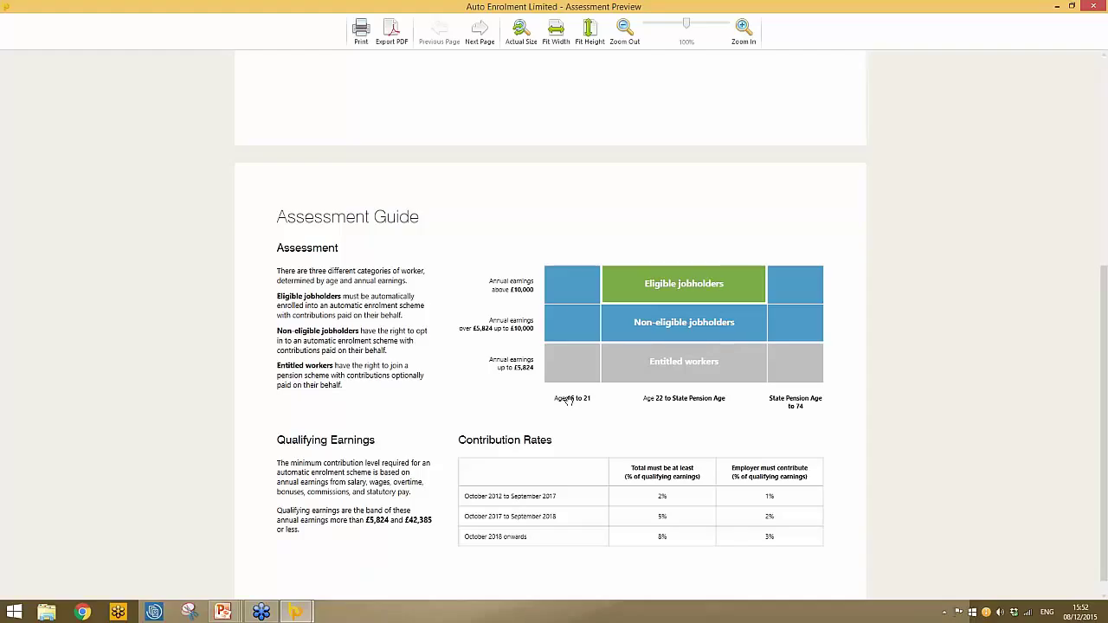
pyautogui.scroll(3, 569, 399)
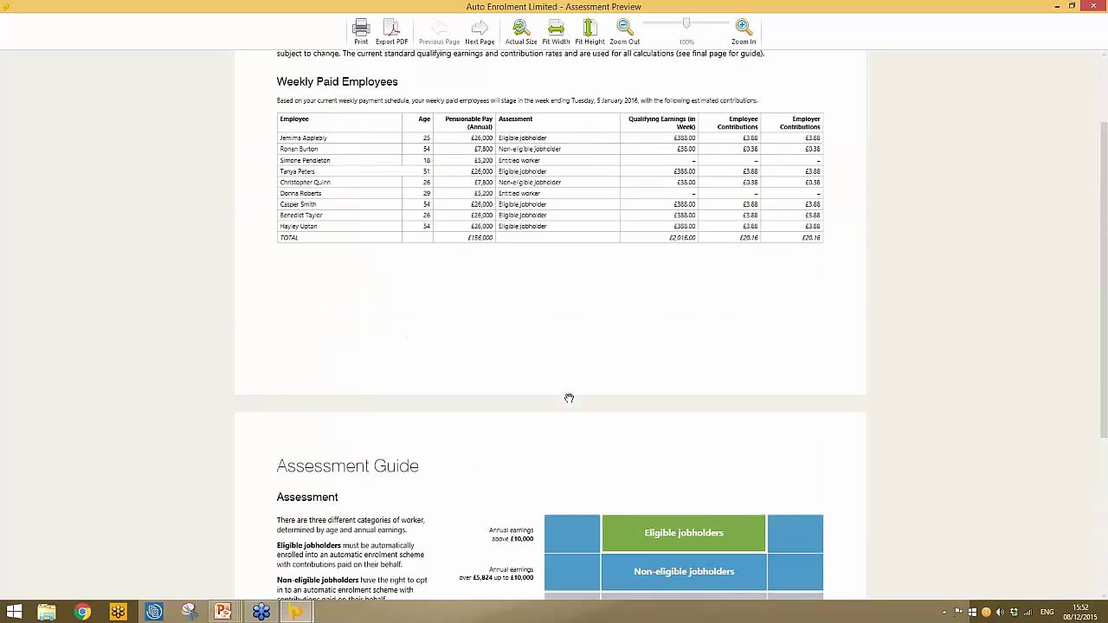
pyautogui.scroll(1, 569, 399)
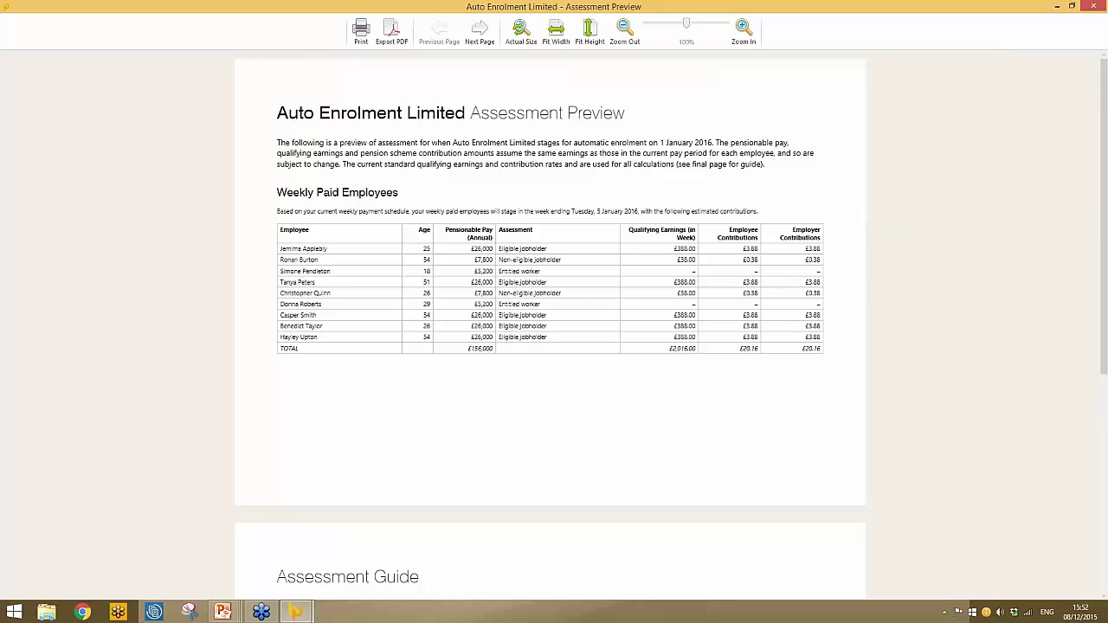
# Close the assessment preview, finalise all nine week 39 payslips, and advance to Week 40
pyautogui.click(1098, 7)
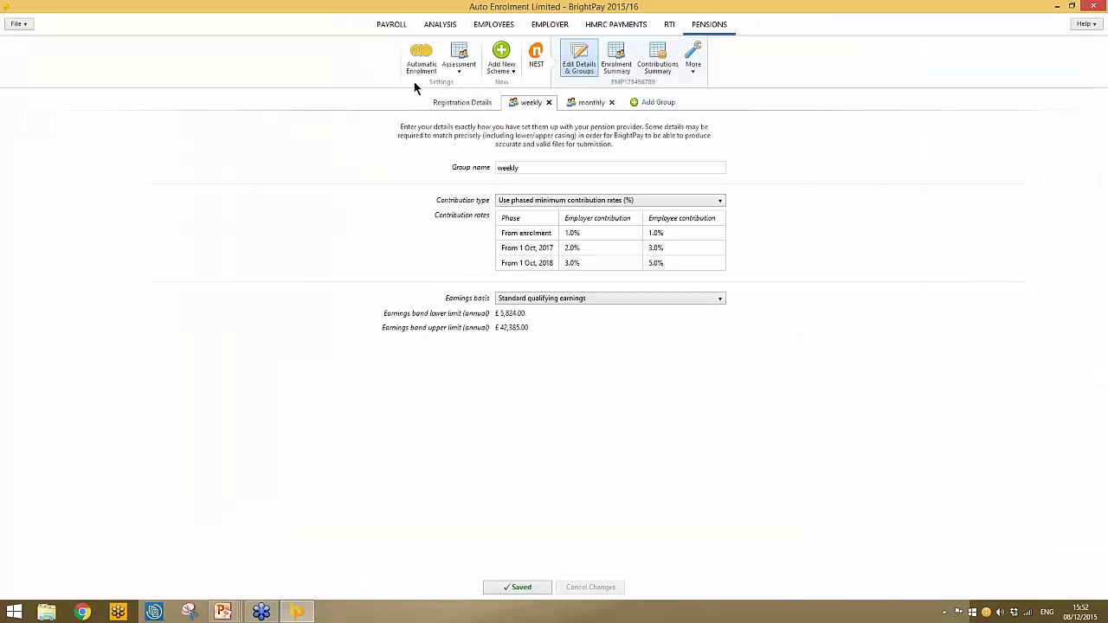
pyautogui.click(387, 29)
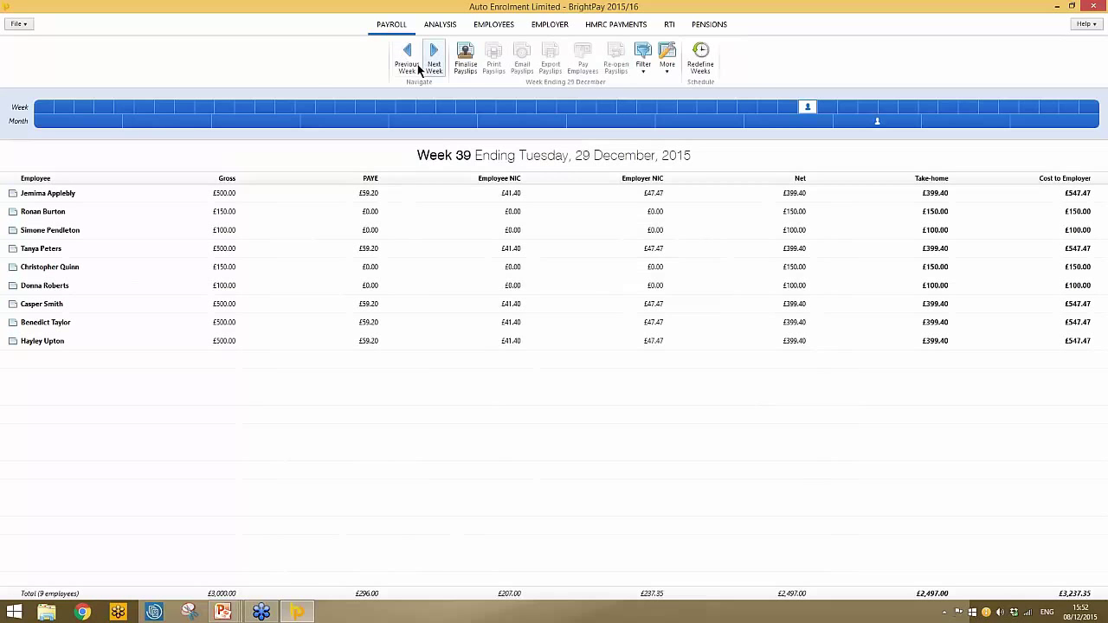
pyautogui.click(461, 61)
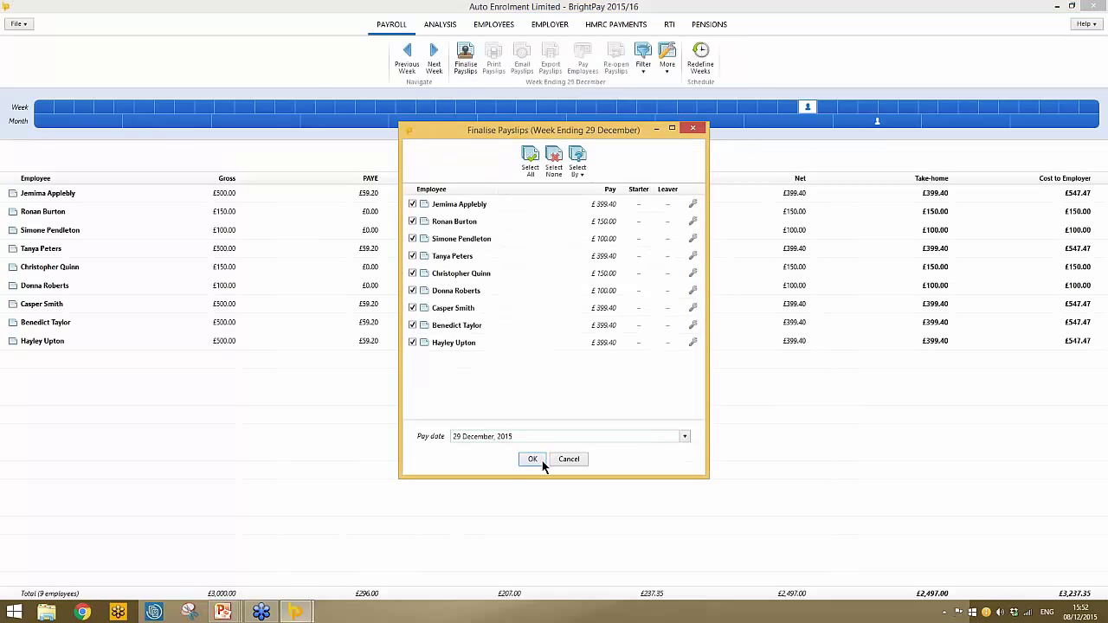
pyautogui.click(532, 459)
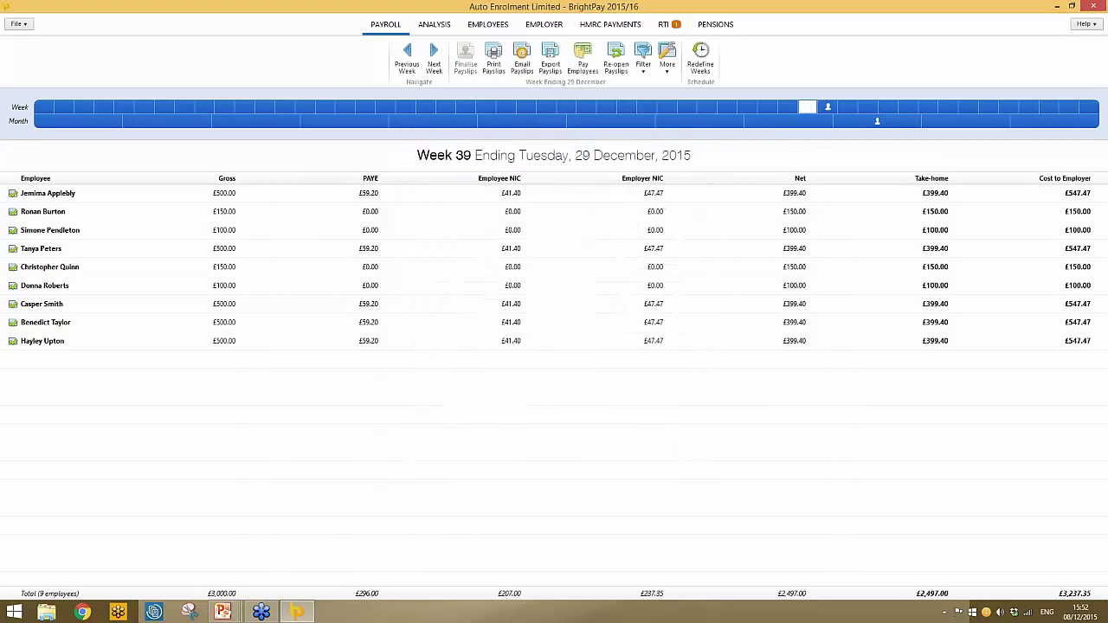
pyautogui.click(829, 109)
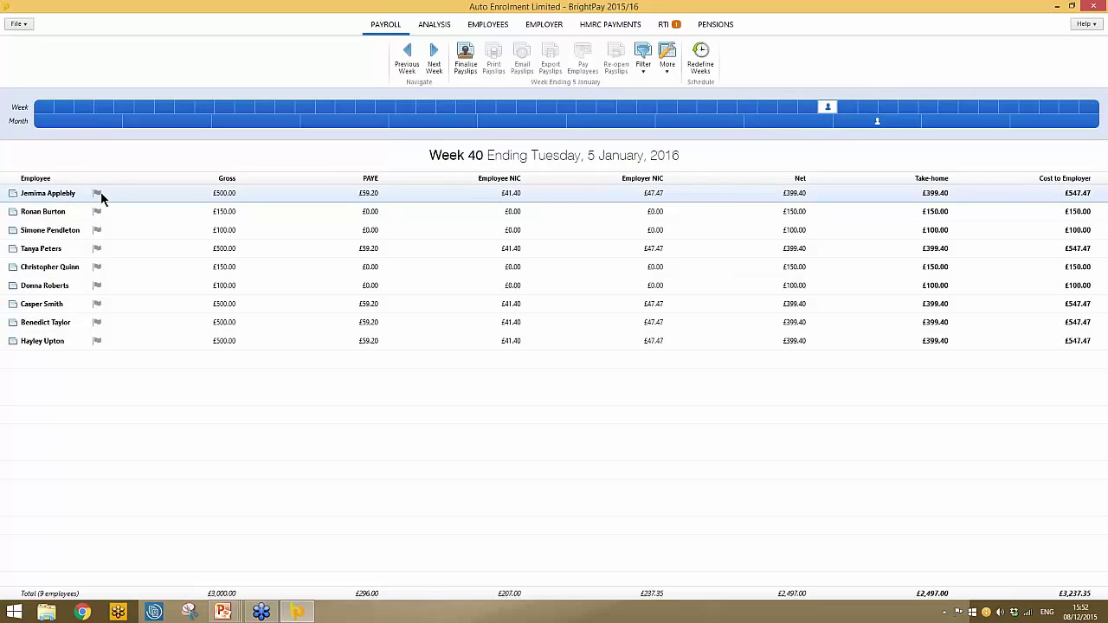
# Open the first employee's Week 40 payslip and her Automatic Enrolment options
pyautogui.click(52, 193)
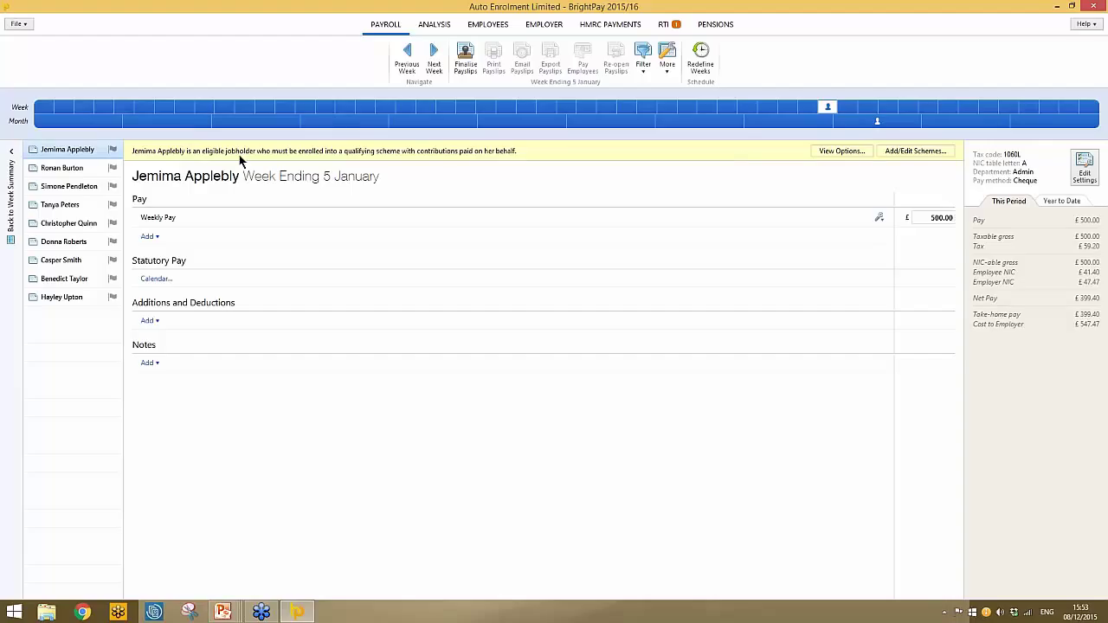
pyautogui.click(831, 150)
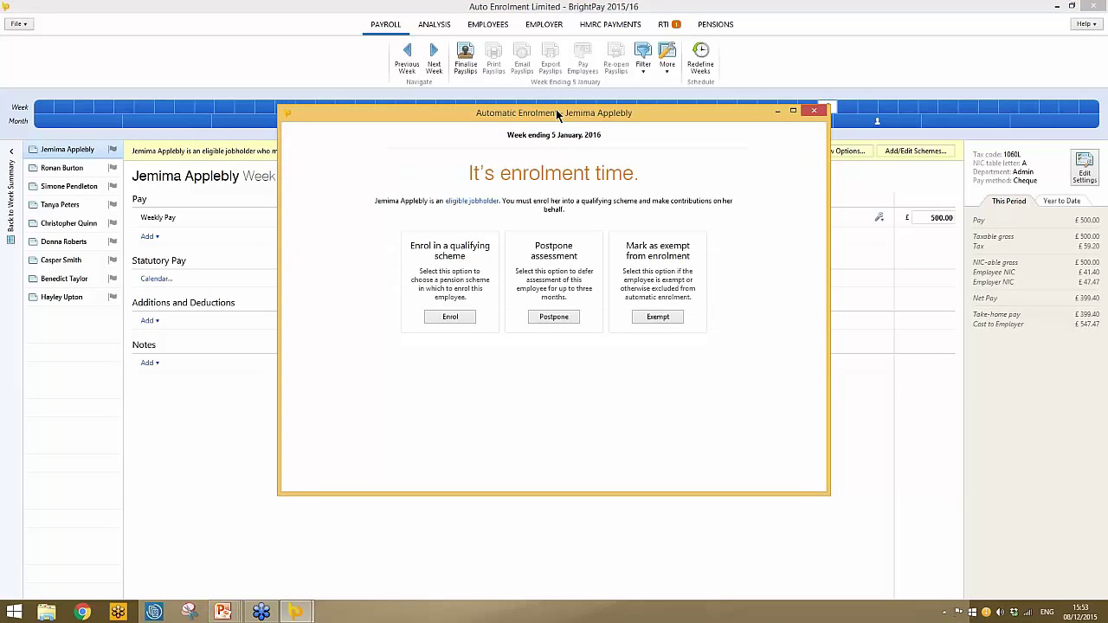
# Enrol the first employee in the NEST 'weekly' scheme with Relief at source tax relief
pyautogui.moveTo(556, 109); pyautogui.dragTo(545, 83)
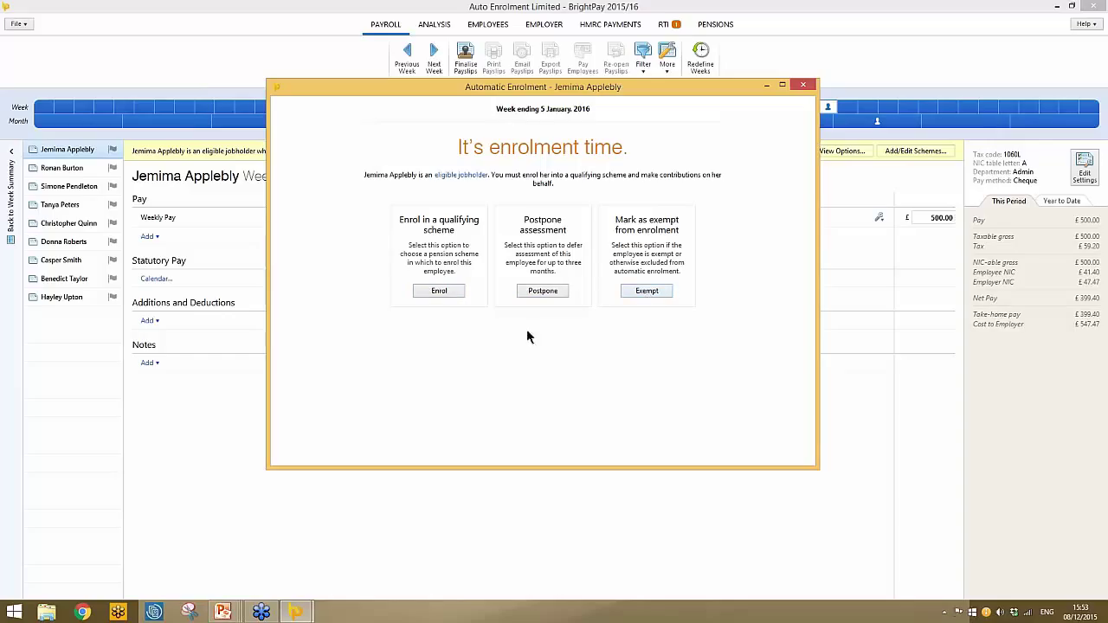
pyautogui.click(446, 293)
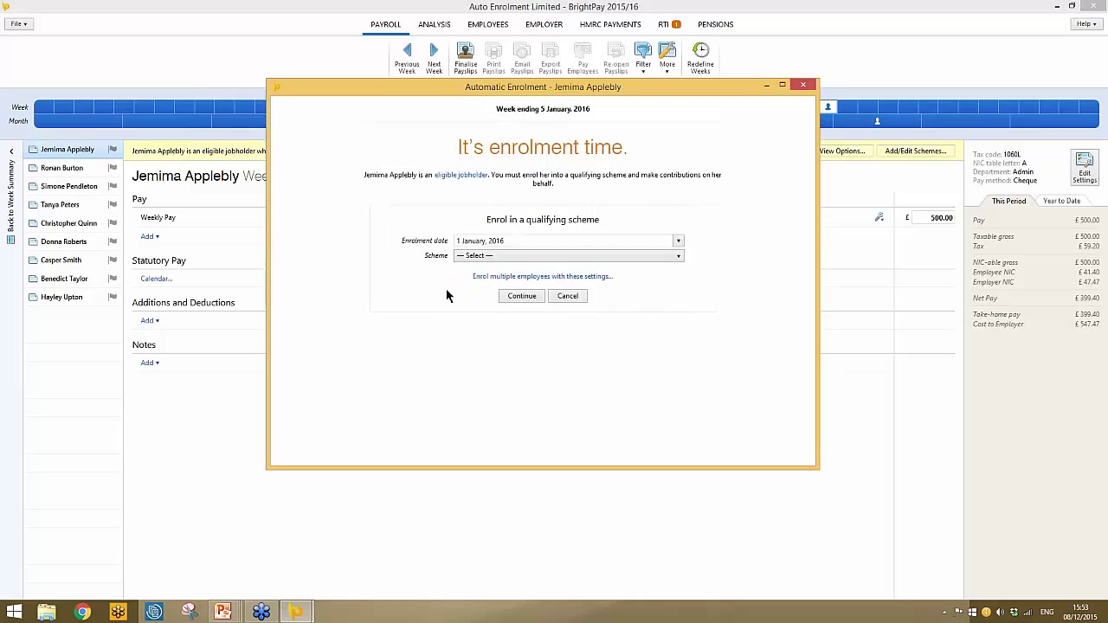
pyautogui.click(620, 258)
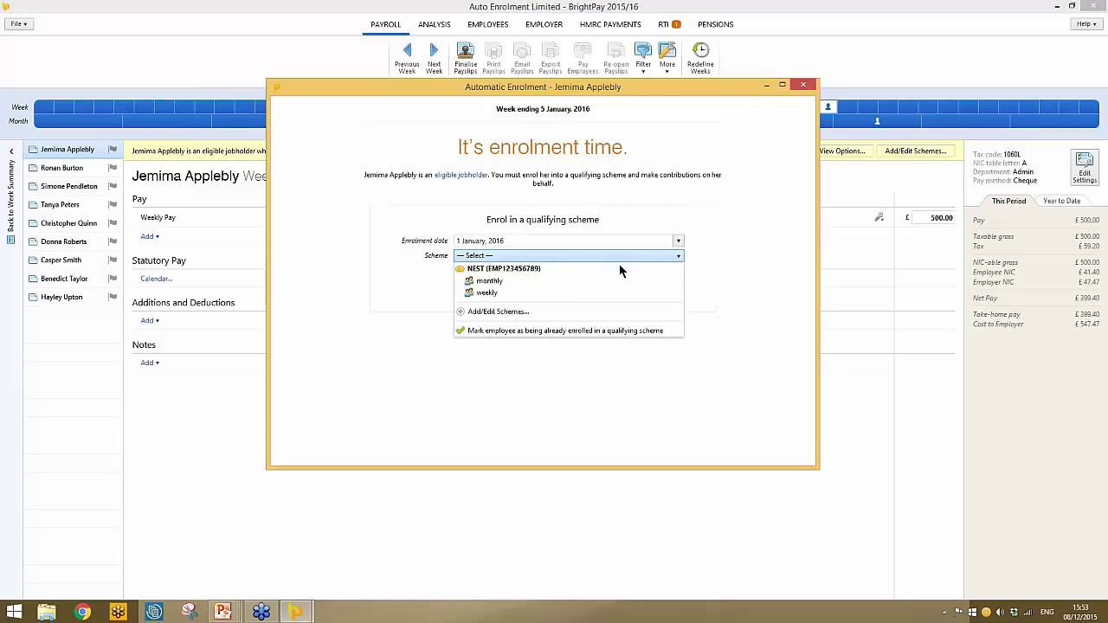
pyautogui.click(518, 292)
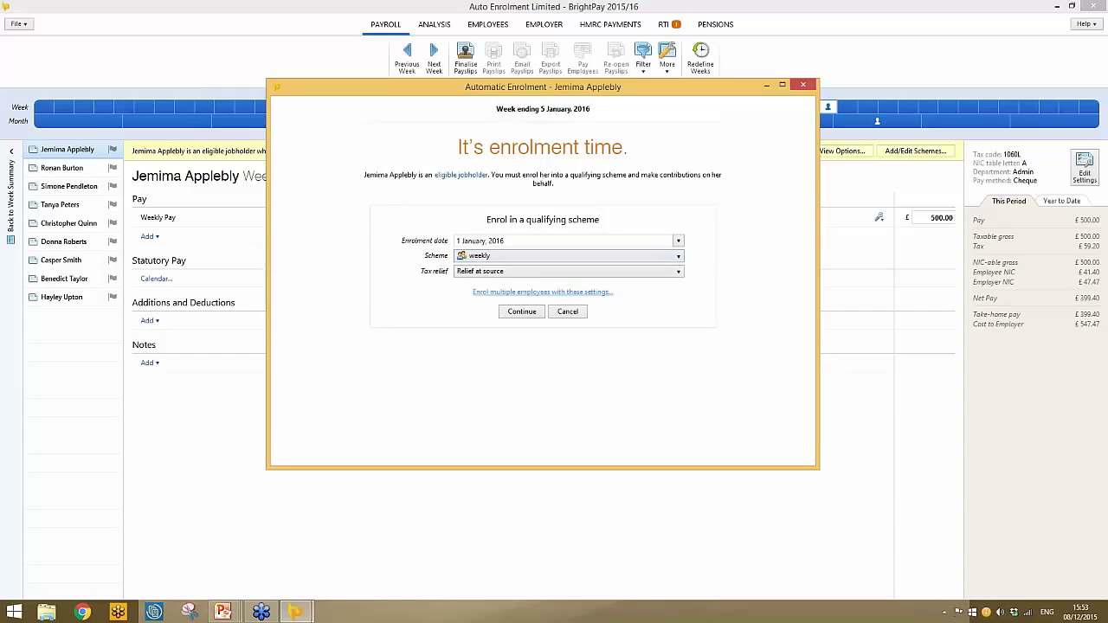
pyautogui.click(539, 272)
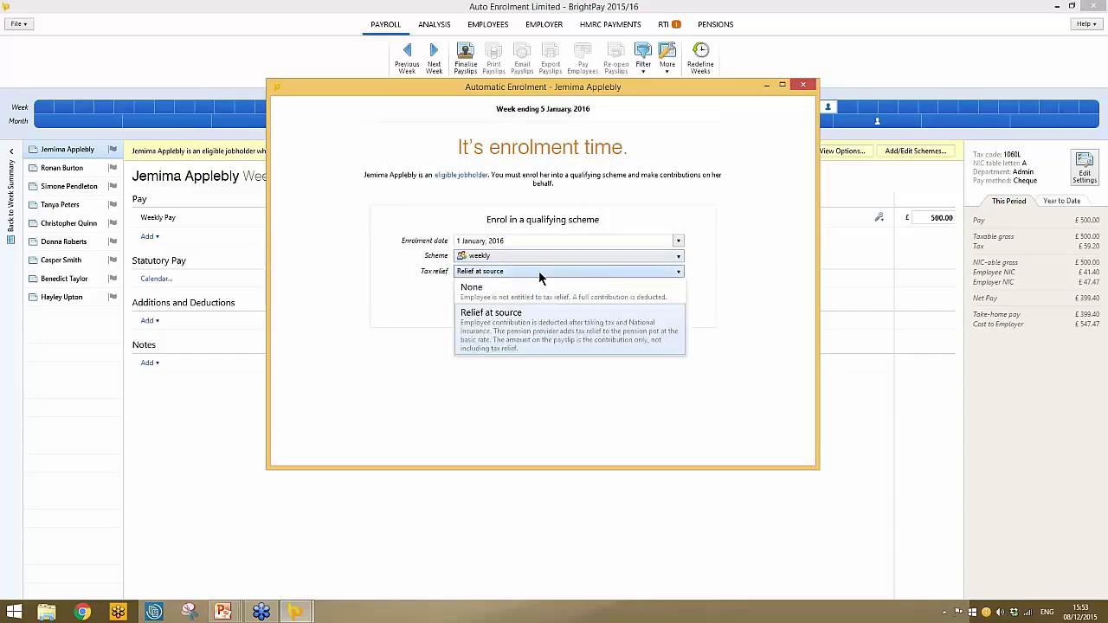
pyautogui.click(549, 330)
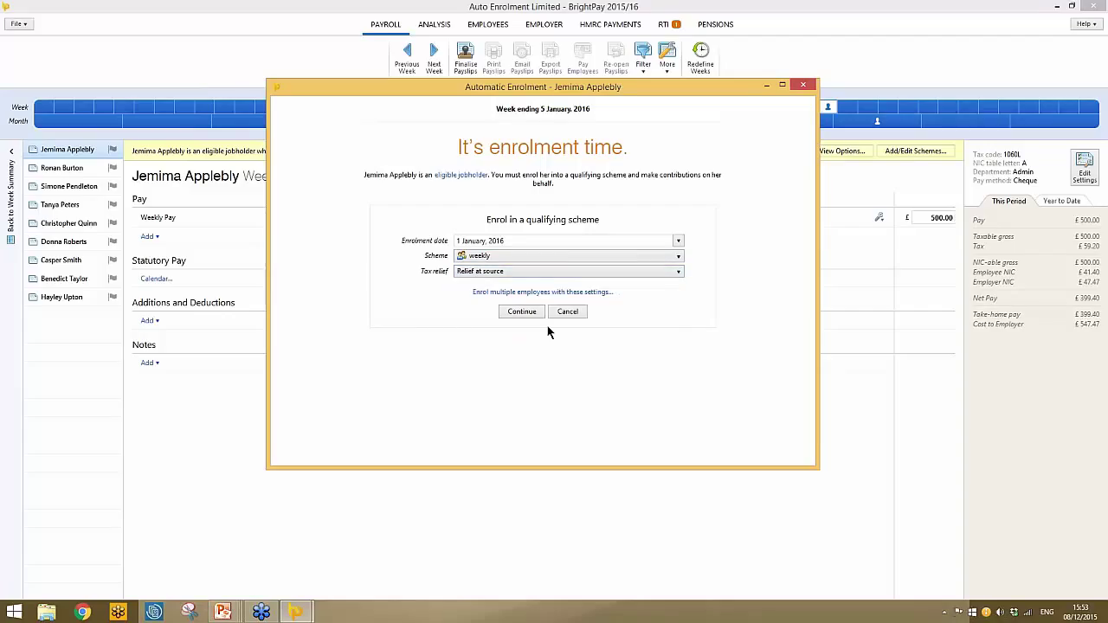
pyautogui.click(525, 313)
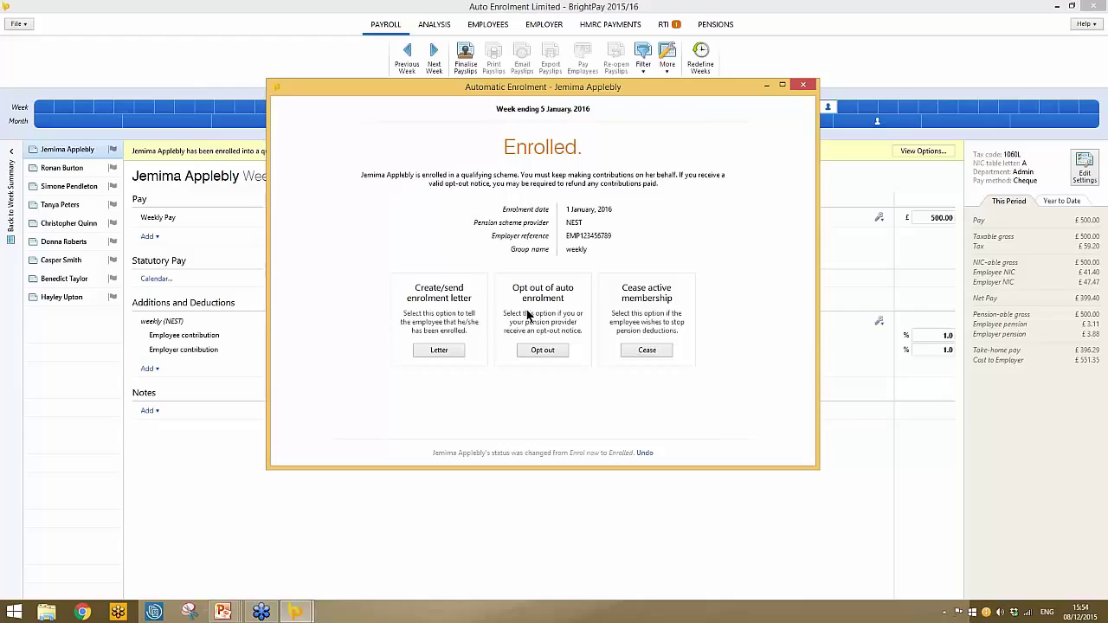
# Print-preview the first employee's enrolment letter
pyautogui.click(458, 352)
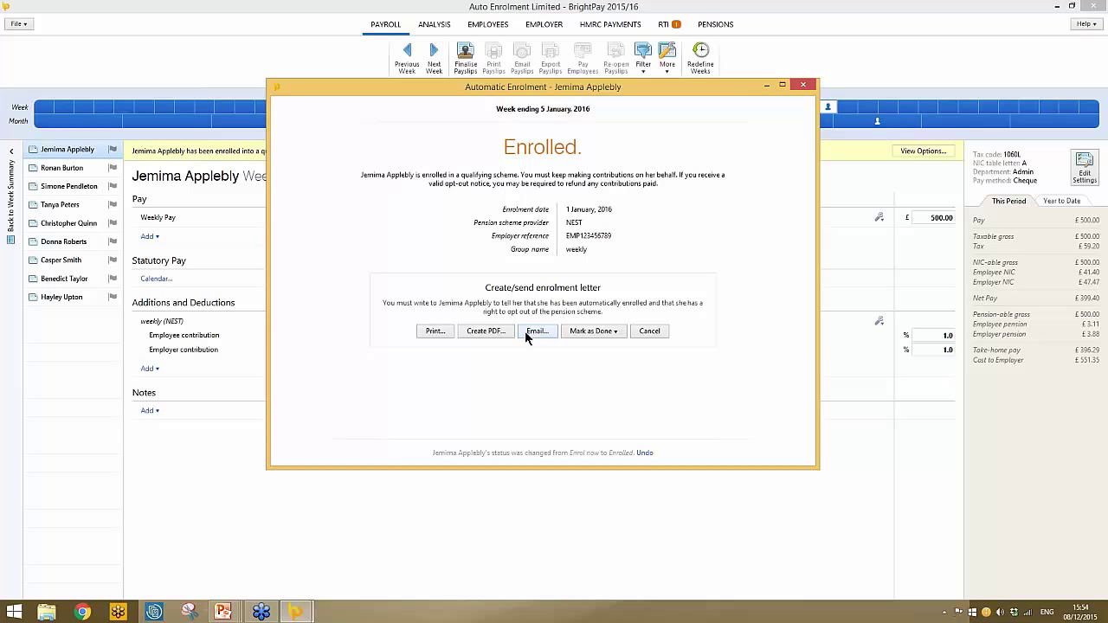
pyautogui.click(427, 332)
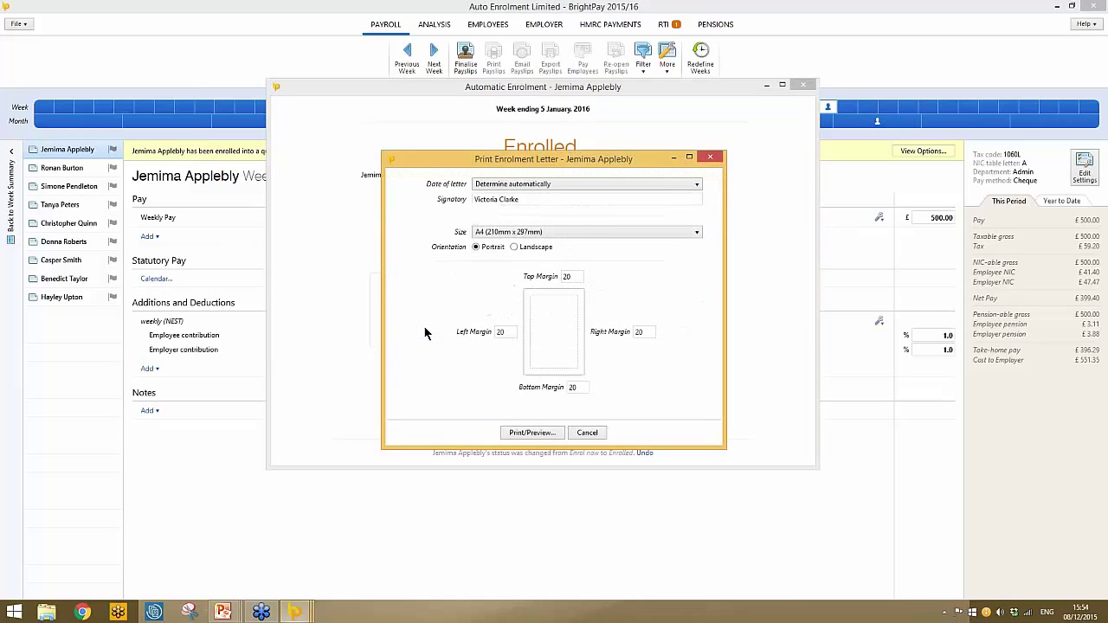
pyautogui.click(510, 432)
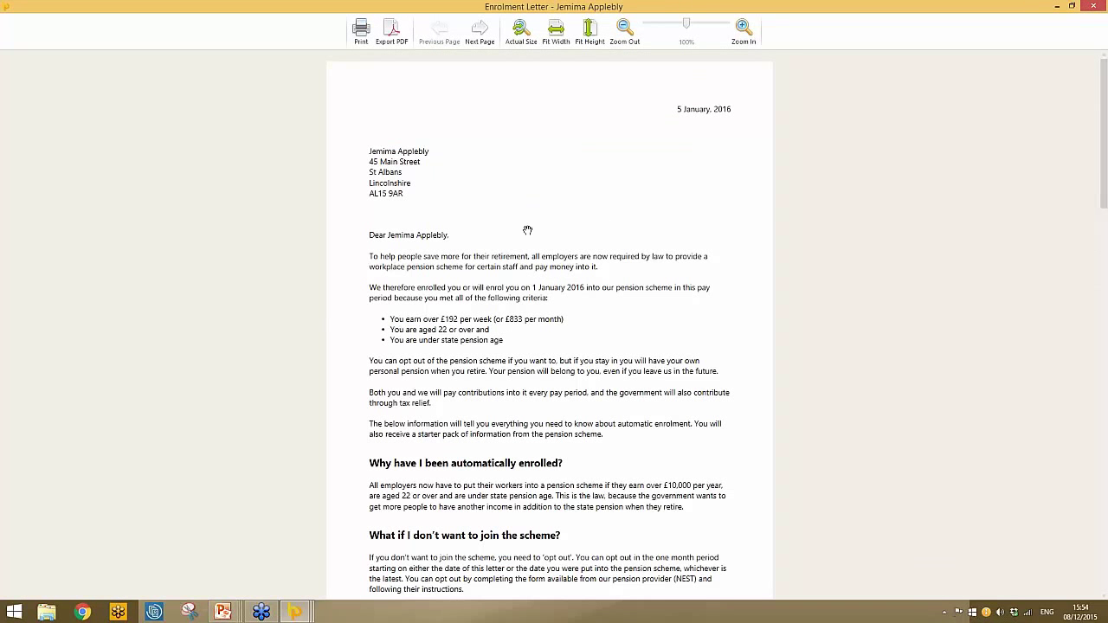
# Read through the enrolment letter preview, then close it and the print dialog
pyautogui.scroll(-3, 569, 318)
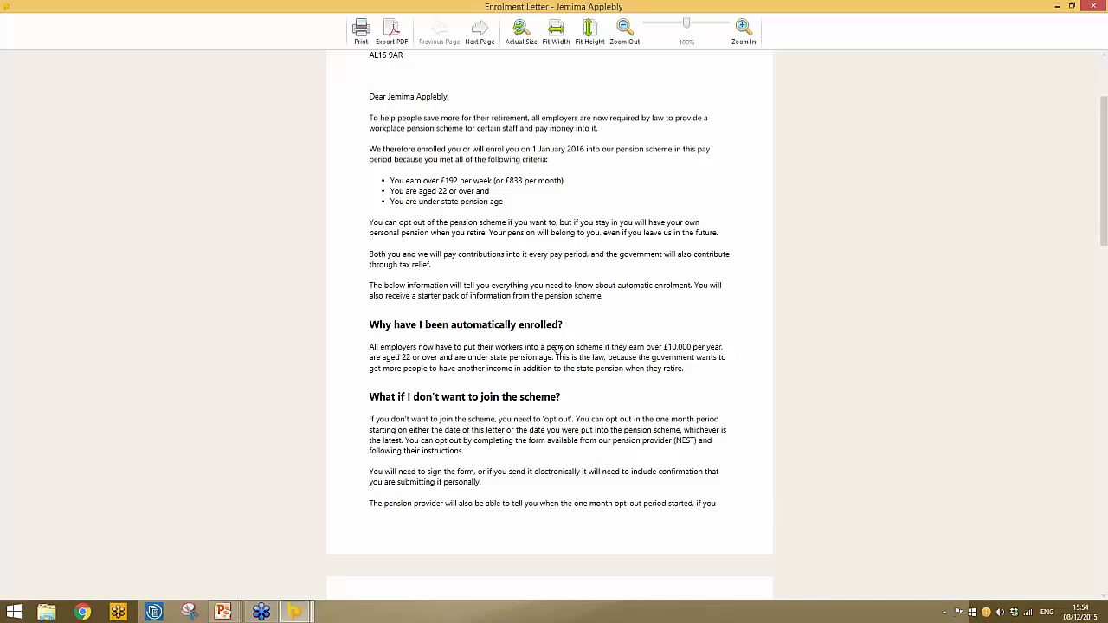
pyautogui.scroll(-5, 558, 349)
pyautogui.scroll(-4, 558, 349)
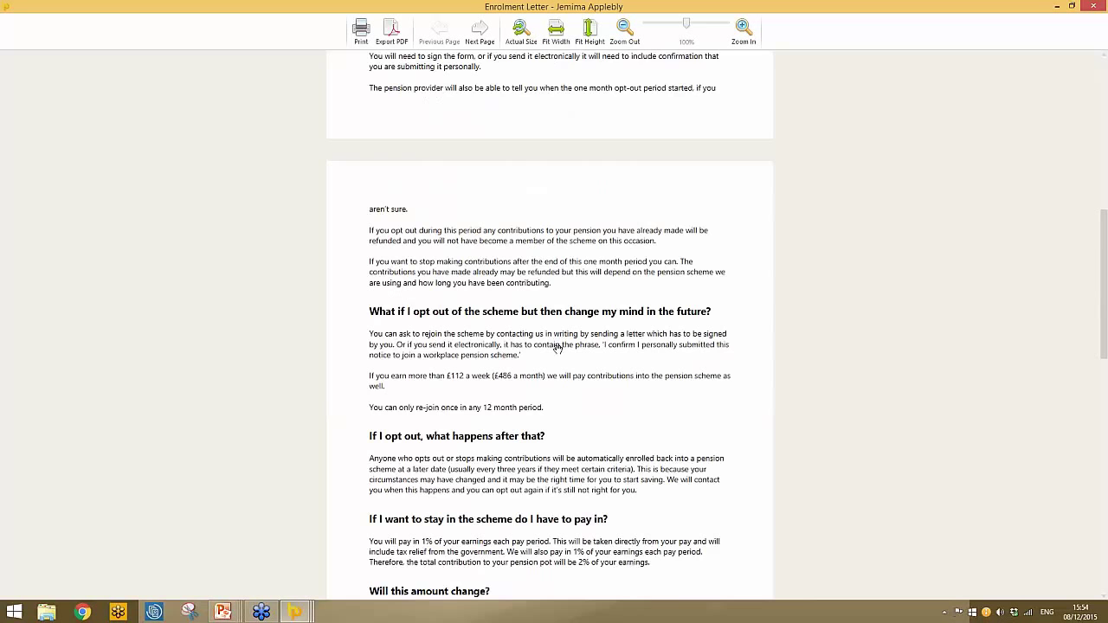
pyautogui.scroll(-4, 558, 349)
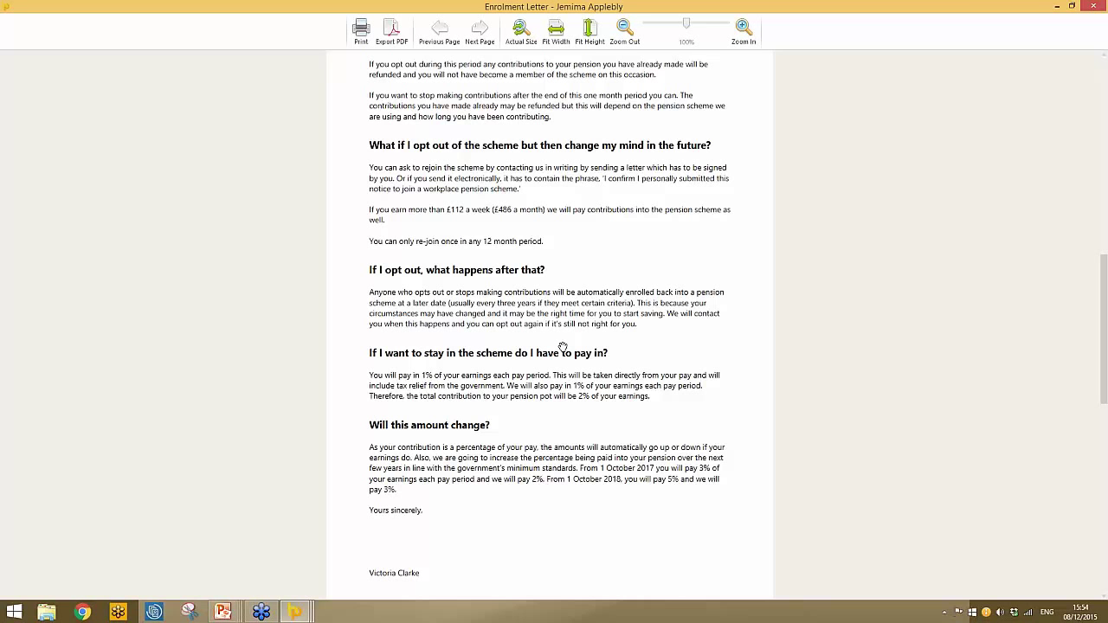
pyautogui.click(1089, 7)
pyautogui.click(598, 429)
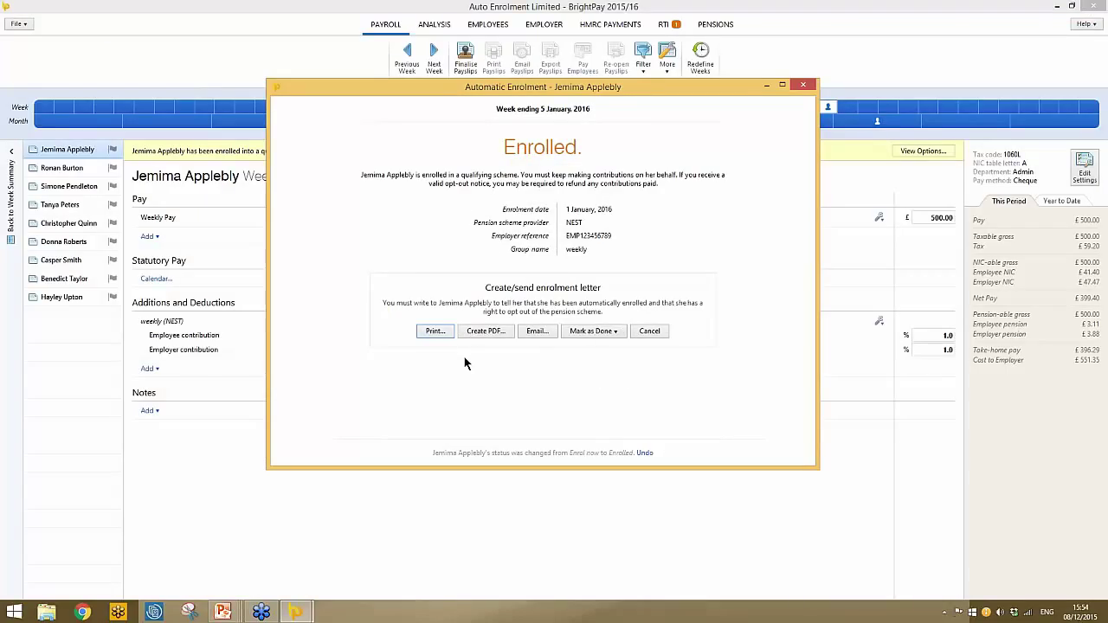
# Mark the enrolment letter as done for this employee and close the enrolment window
pyautogui.click(616, 335)
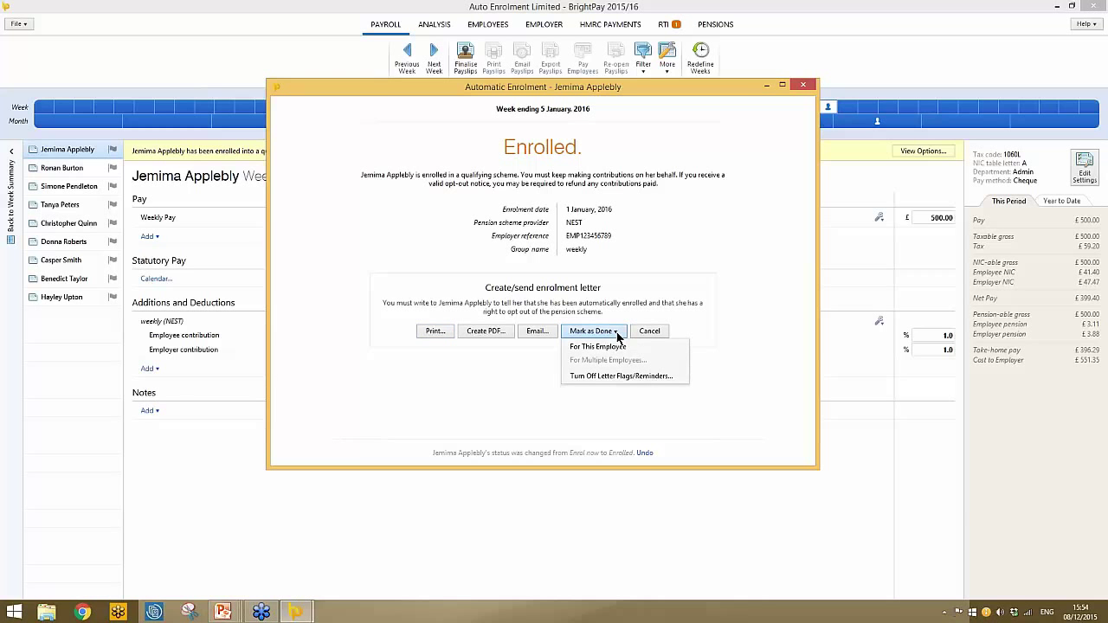
pyautogui.click(617, 348)
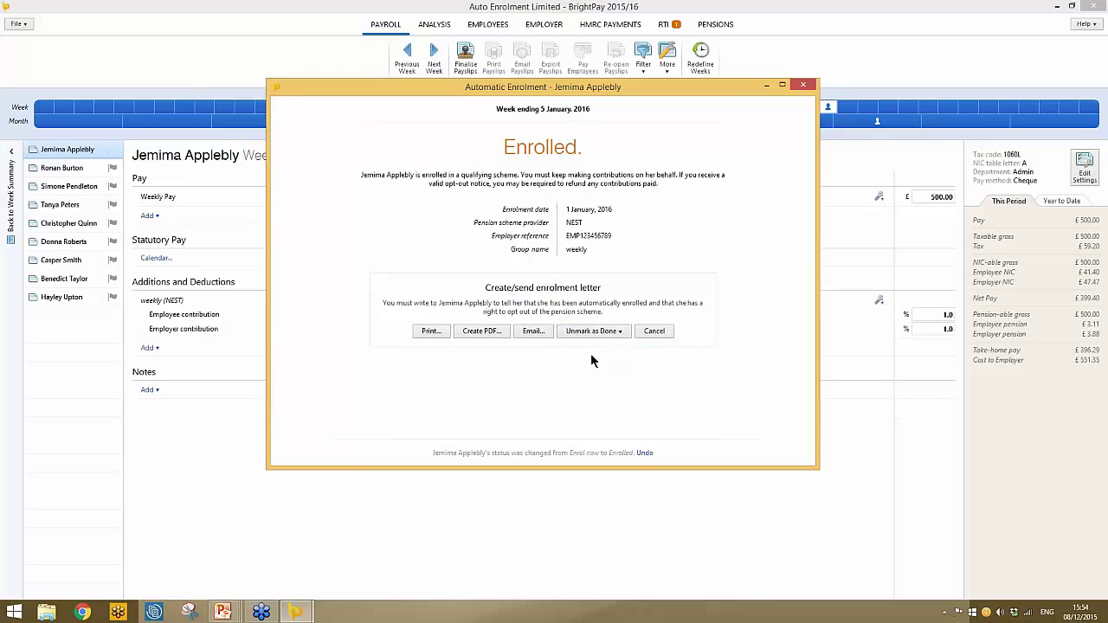
pyautogui.click(804, 84)
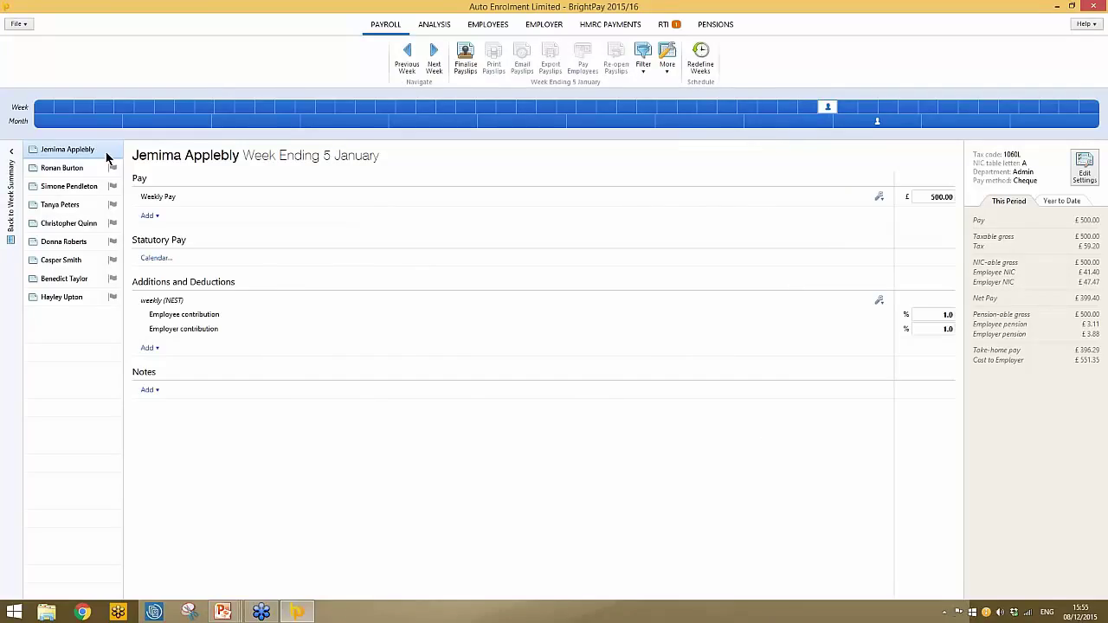
# Check the second employee's automatic enrolment options, then select the third employee's payslip
pyautogui.click(108, 173)
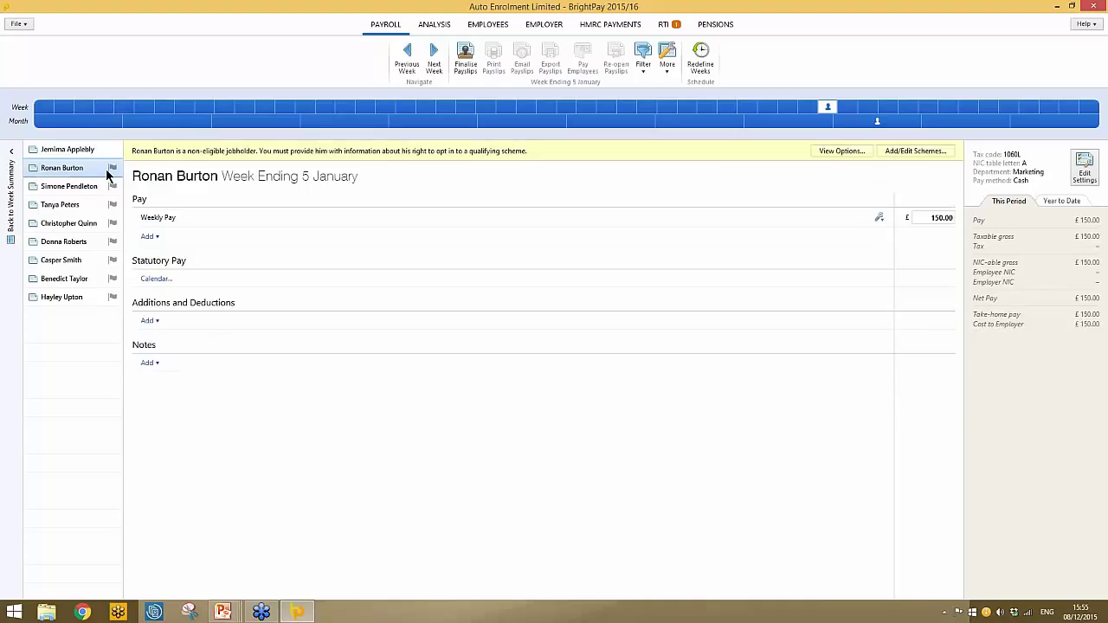
pyautogui.click(831, 150)
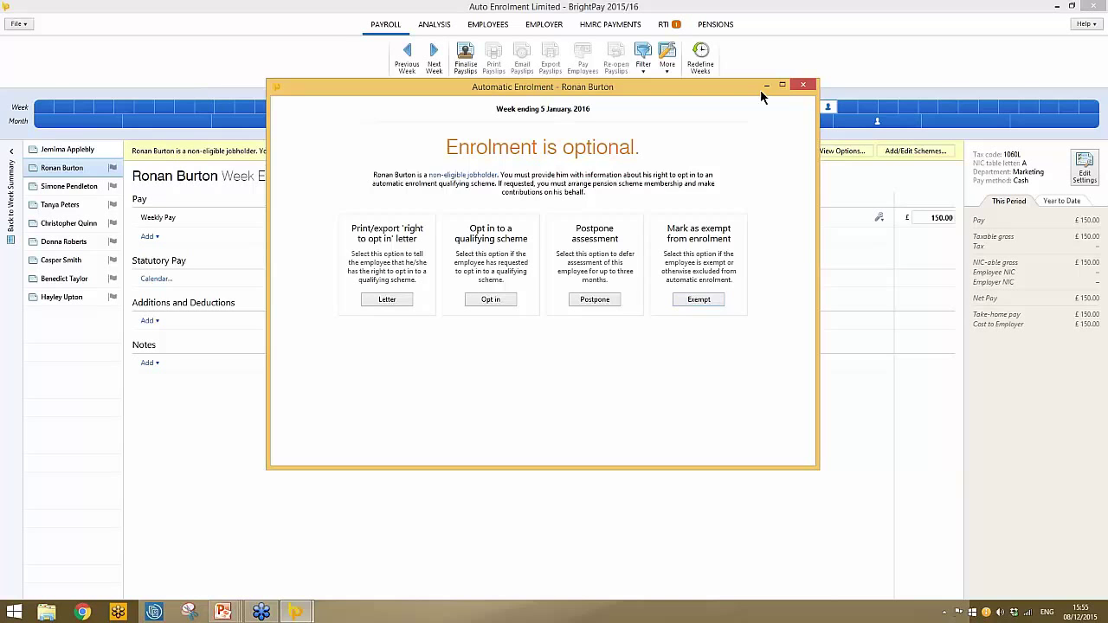
pyautogui.click(812, 85)
pyautogui.click(89, 190)
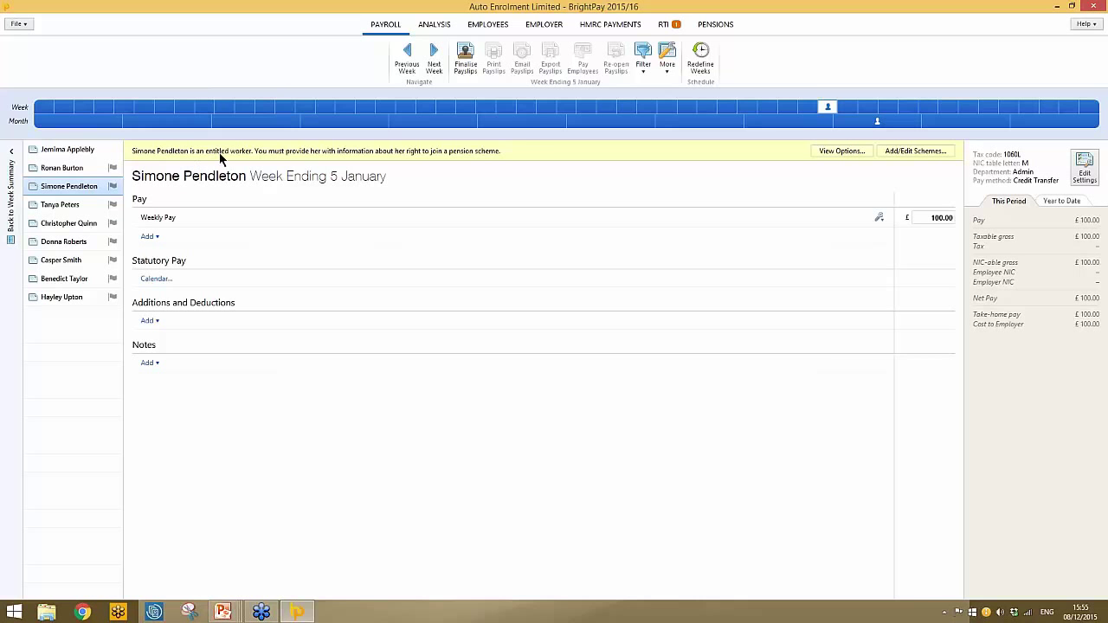
# Postpone the third employee's assessment with a deferral date of 1 April 2016
pyautogui.click(831, 152)
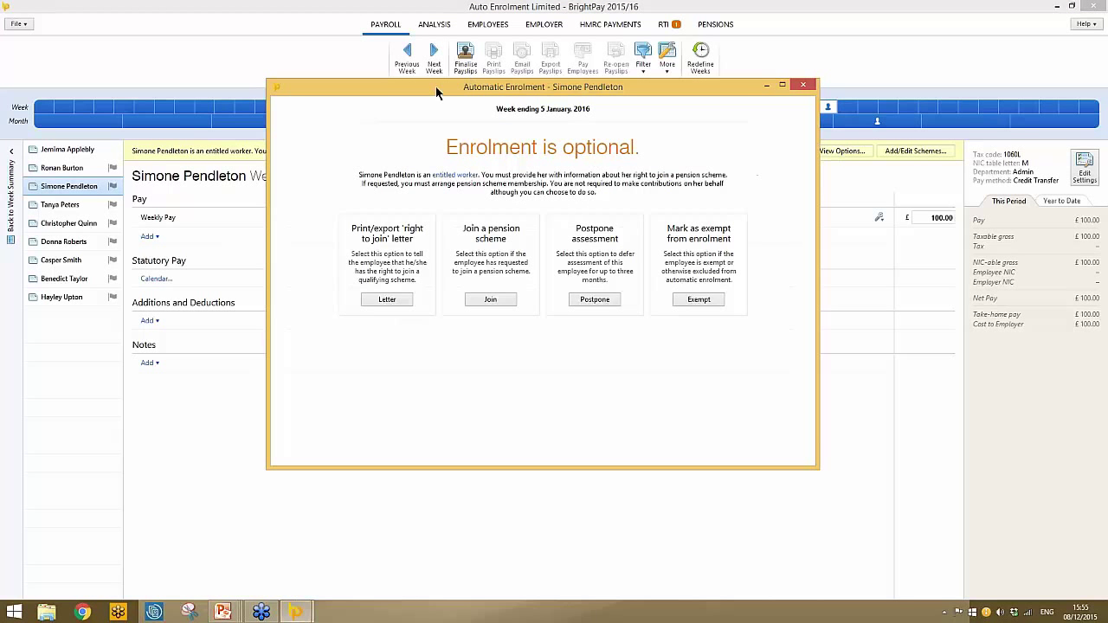
pyautogui.moveTo(435, 85)
pyautogui.mouseDown()
pyautogui.moveTo(436, 109)
pyautogui.moveTo(436, 79)
pyautogui.mouseUp()
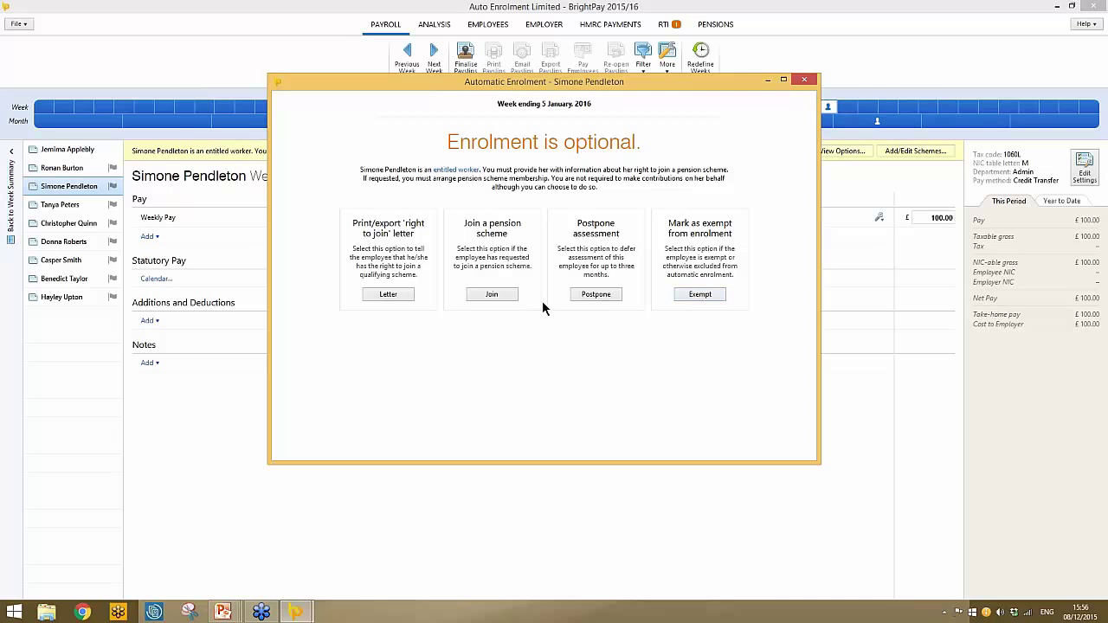
pyautogui.click(599, 296)
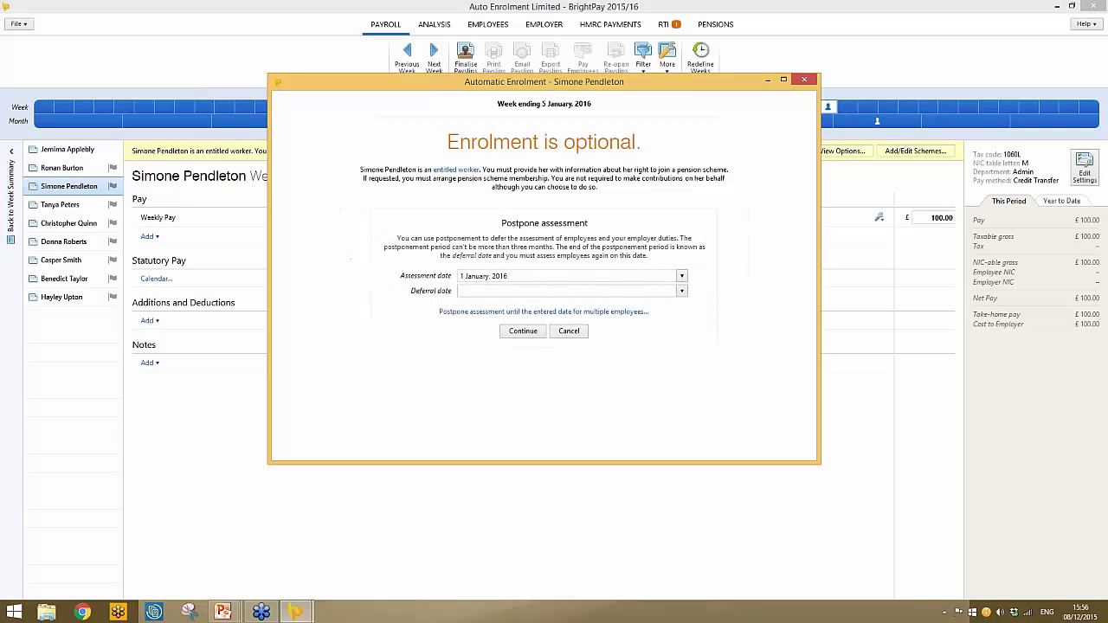
pyautogui.click(684, 293)
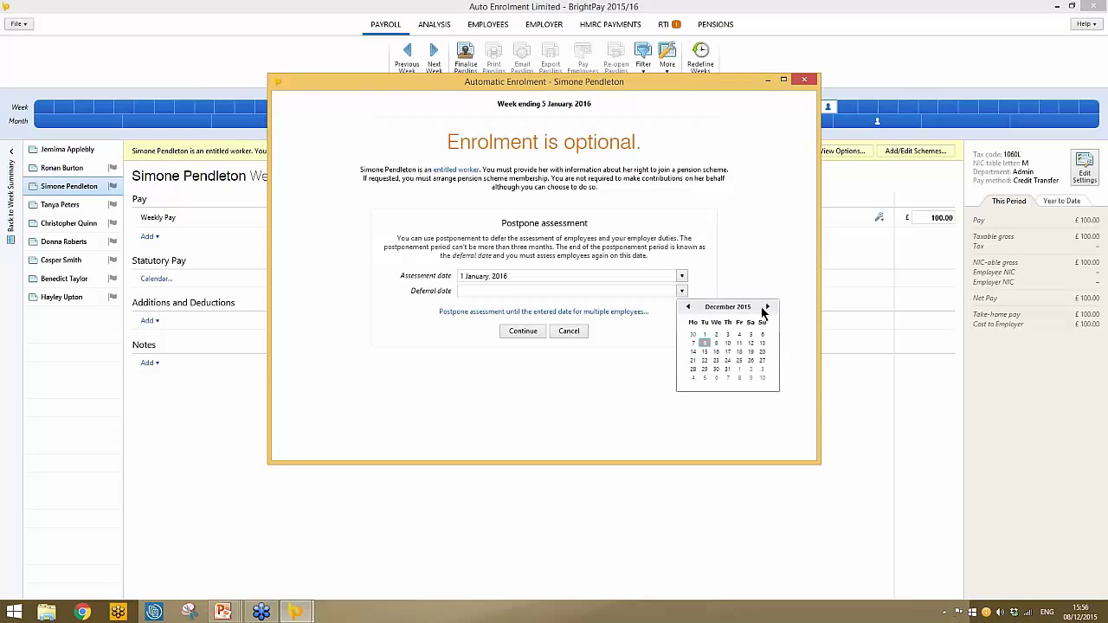
pyautogui.click(767, 306)
pyautogui.click(767, 306)
pyautogui.click(767, 307)
pyautogui.click(767, 306)
pyautogui.click(740, 335)
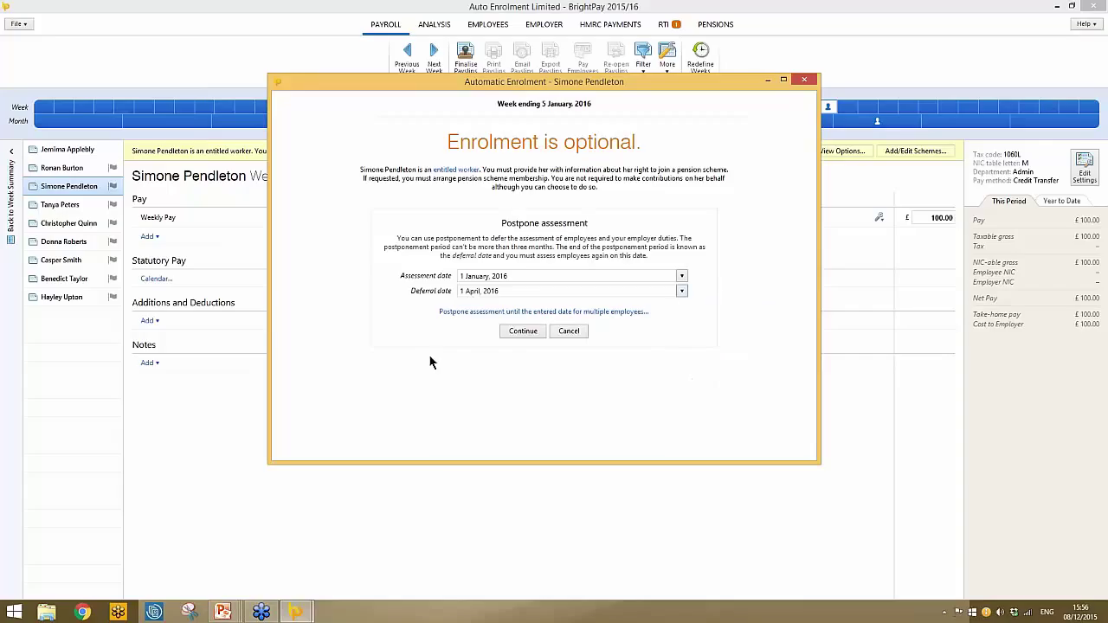
pyautogui.click(506, 330)
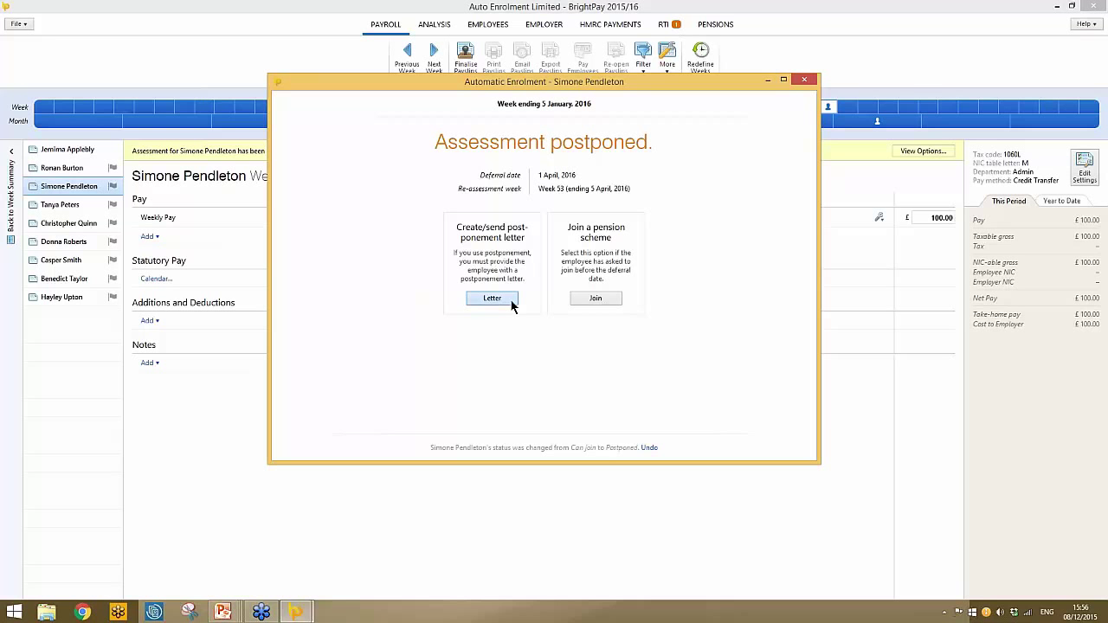
# Mark her postponement letter as done for this employee and close the enrolment window
pyautogui.click(492, 299)
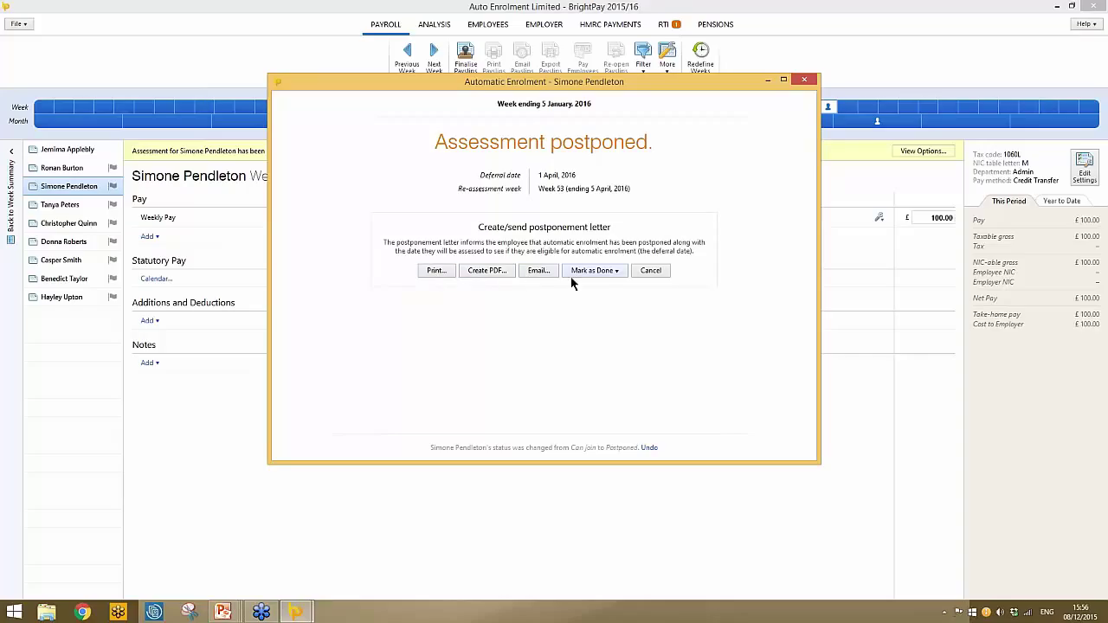
pyautogui.click(620, 271)
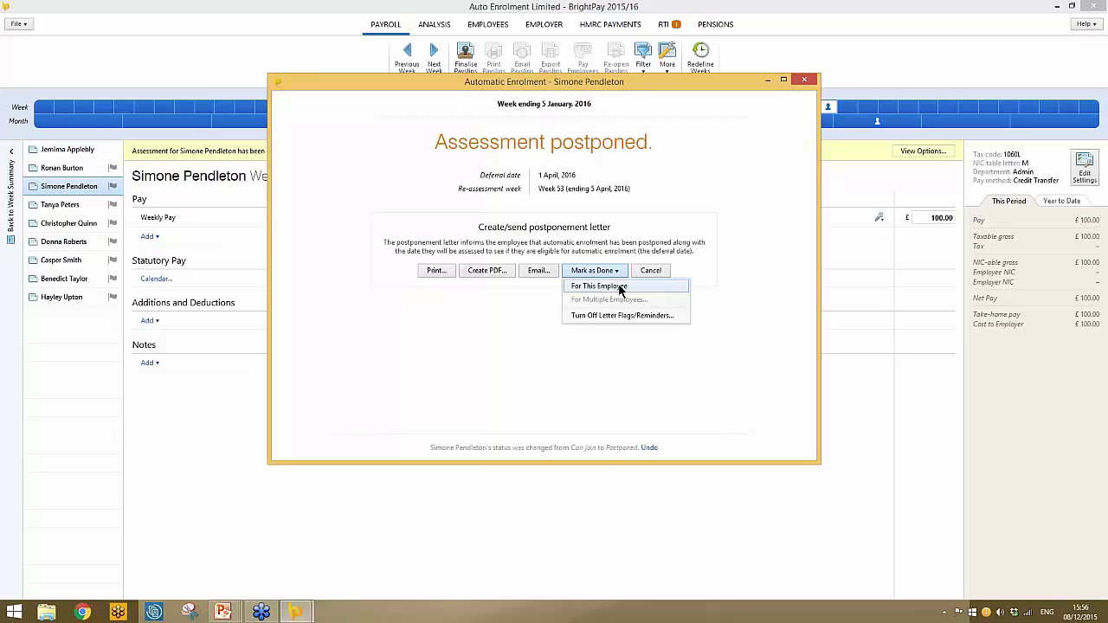
pyautogui.click(620, 288)
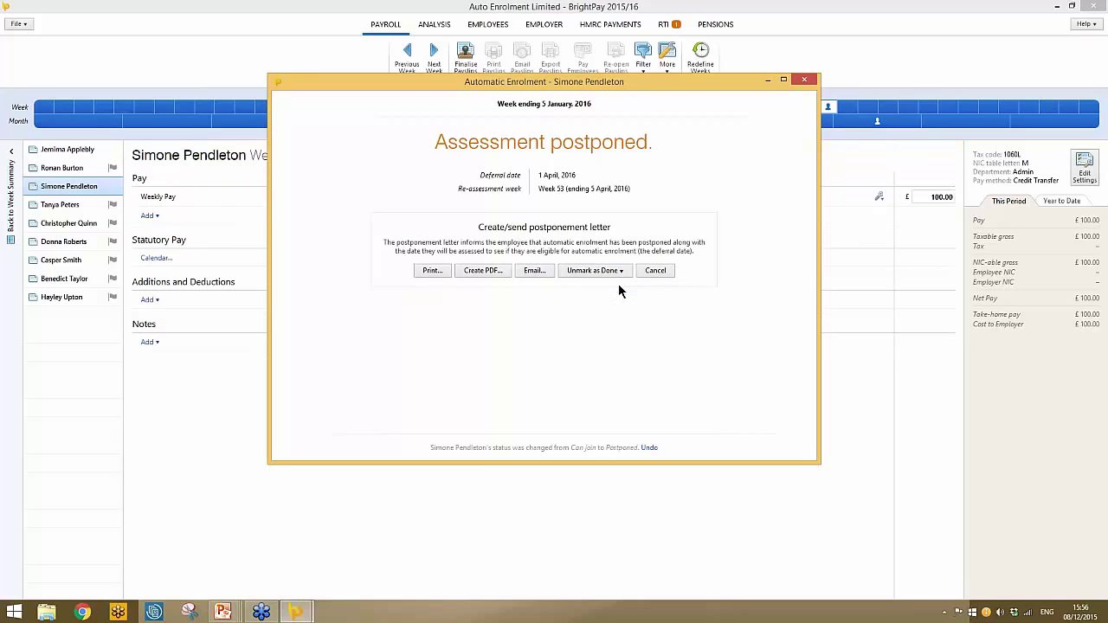
pyautogui.click(804, 80)
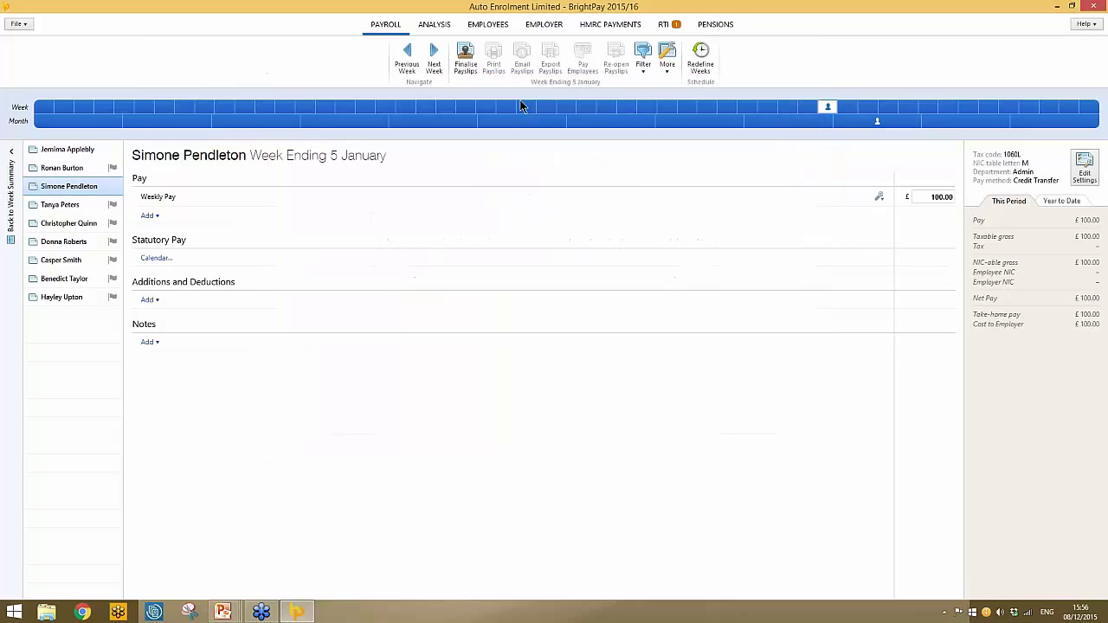
# Enrol the fourth employee plus three others in the NEST 'weekly' scheme together
pyautogui.click(95, 208)
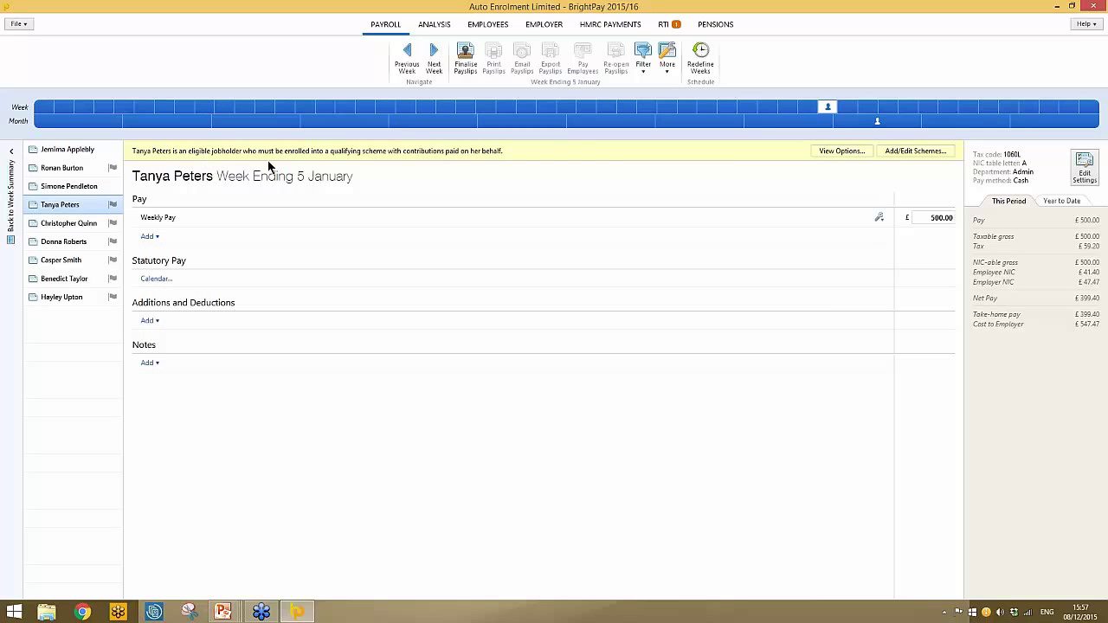
pyautogui.click(836, 154)
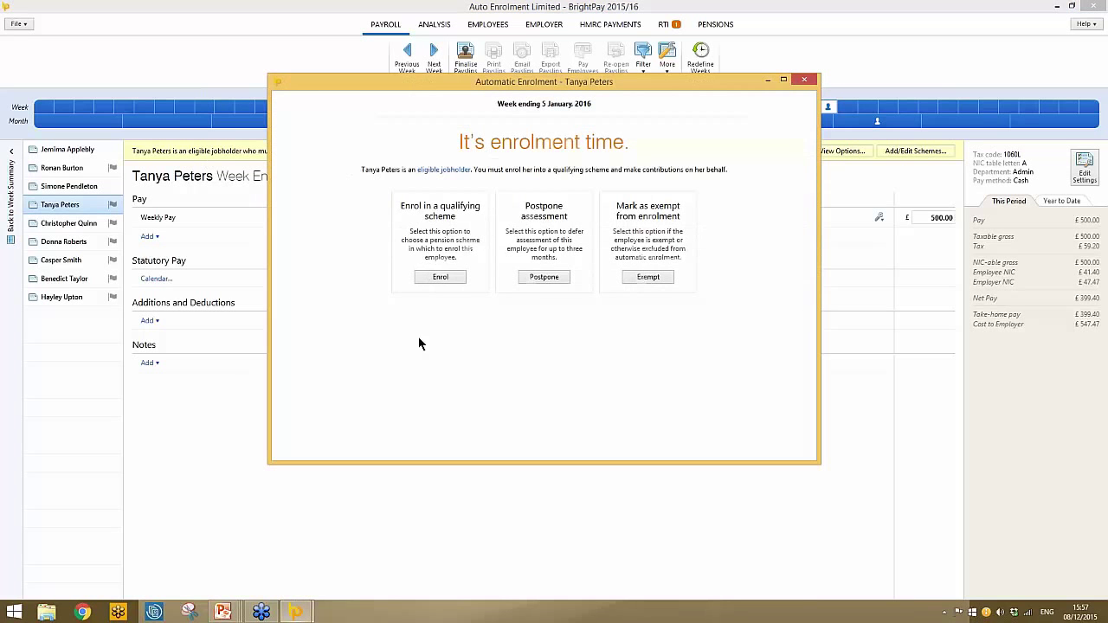
pyautogui.click(443, 278)
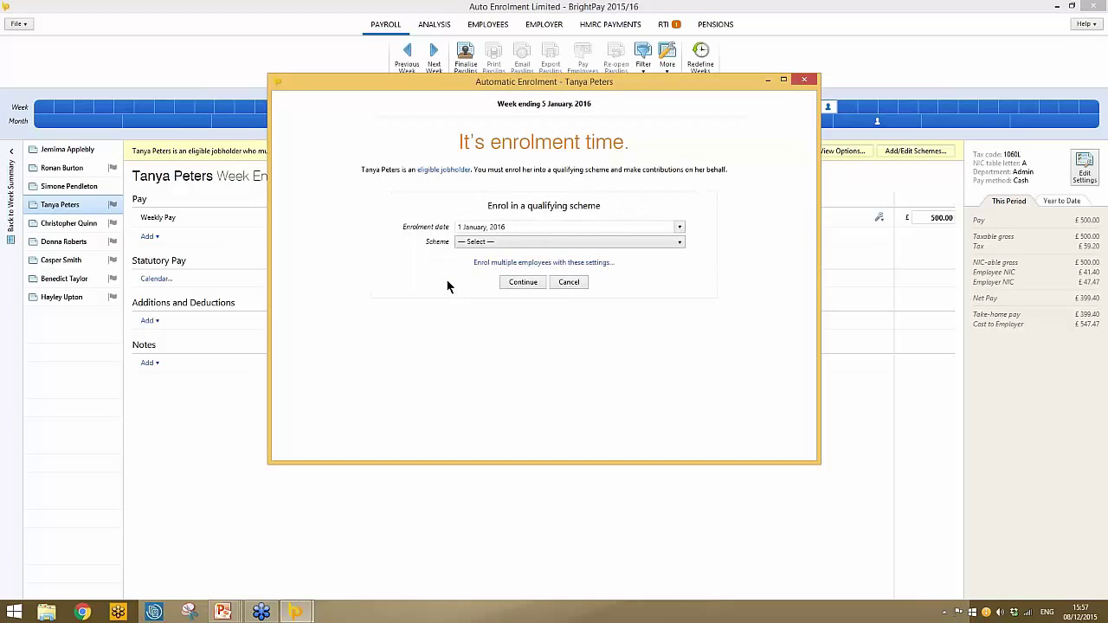
pyautogui.click(575, 244)
pyautogui.click(507, 277)
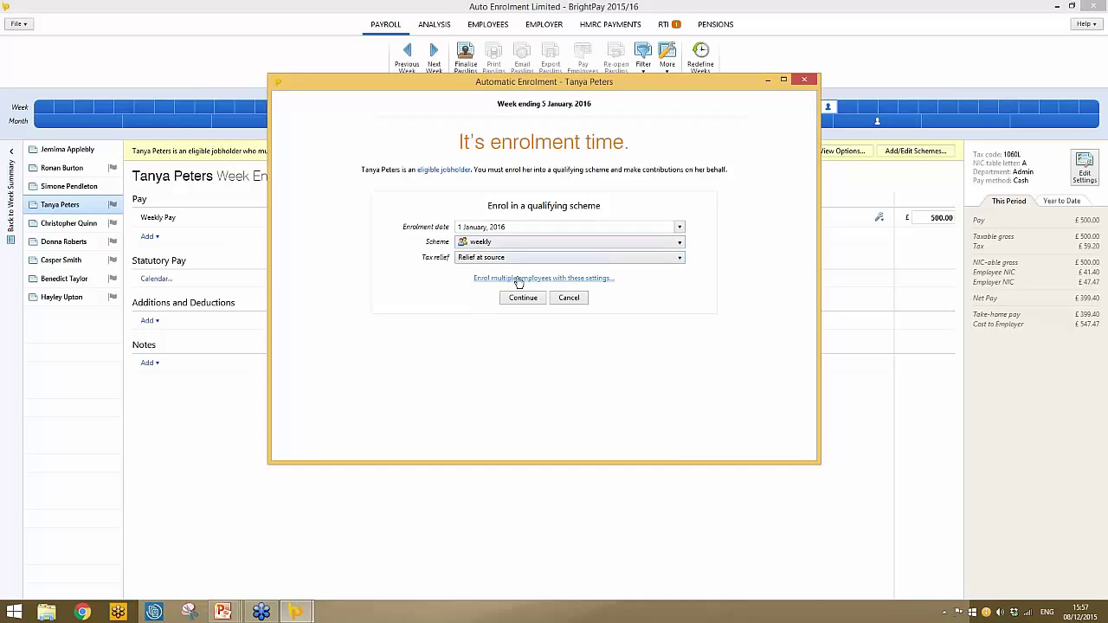
pyautogui.click(517, 279)
pyautogui.click(500, 264)
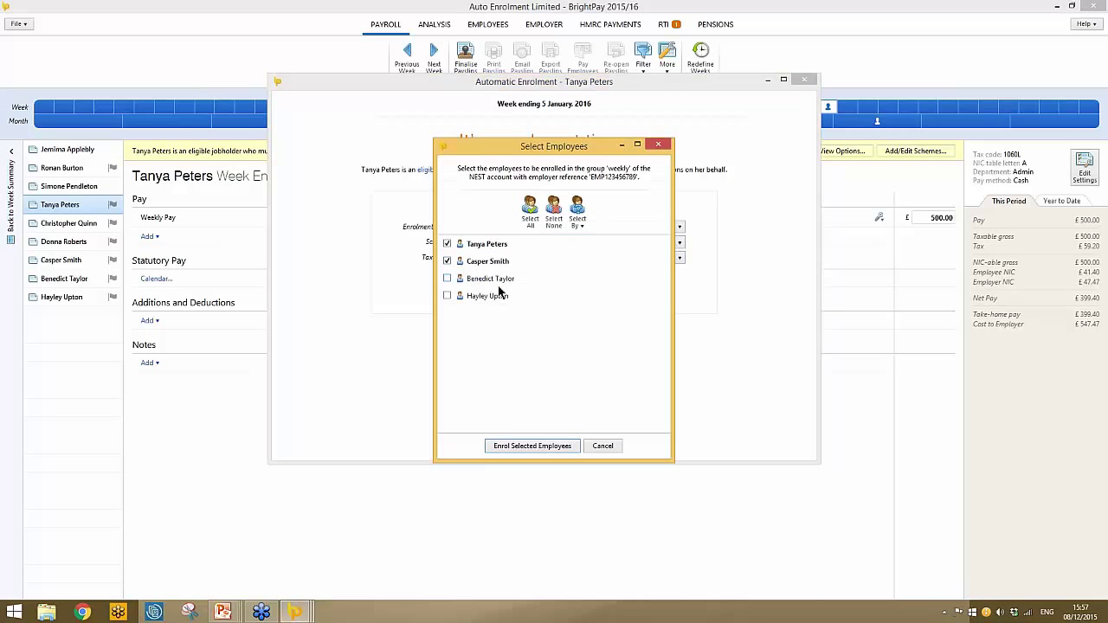
pyautogui.click(501, 281)
pyautogui.click(497, 300)
pyautogui.click(530, 446)
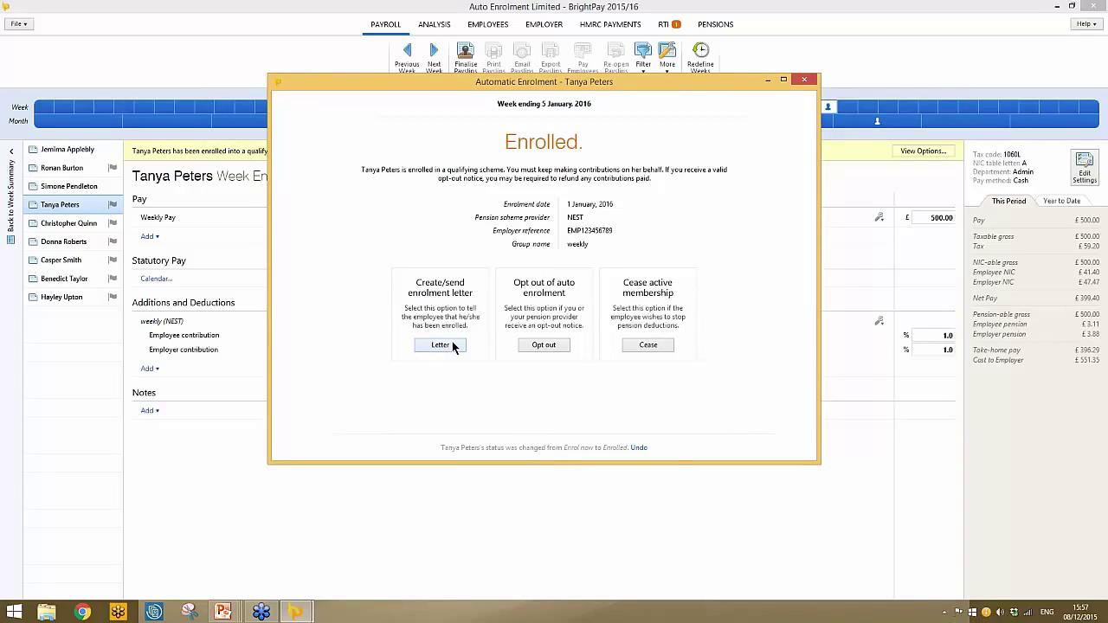
# Mark the enrolment letters as done for all four enrolled employees
pyautogui.click(446, 345)
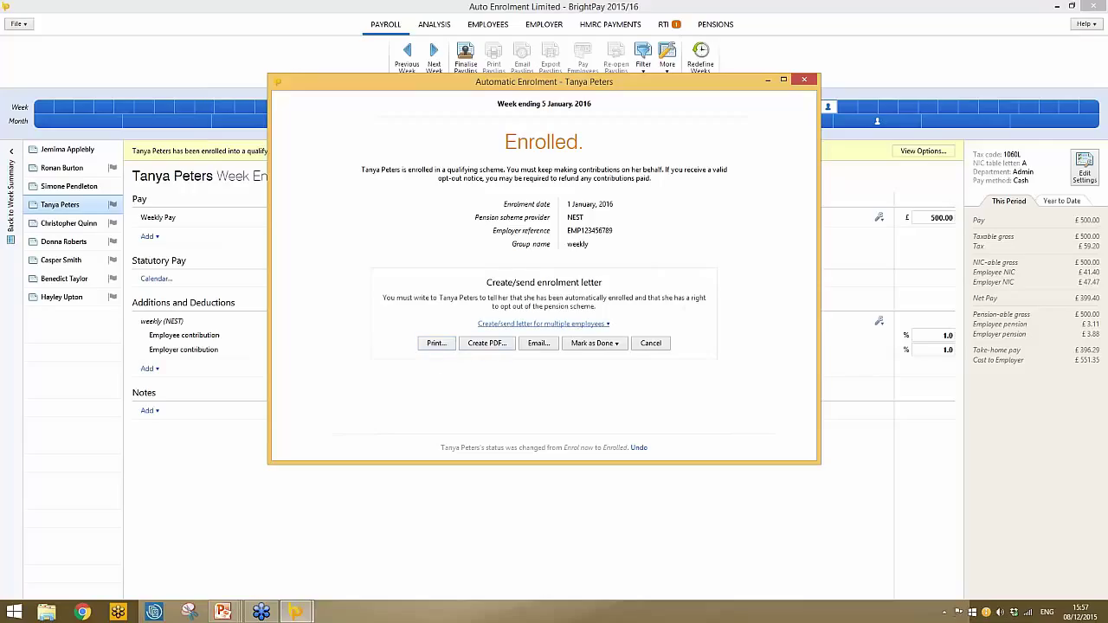
pyautogui.click(498, 325)
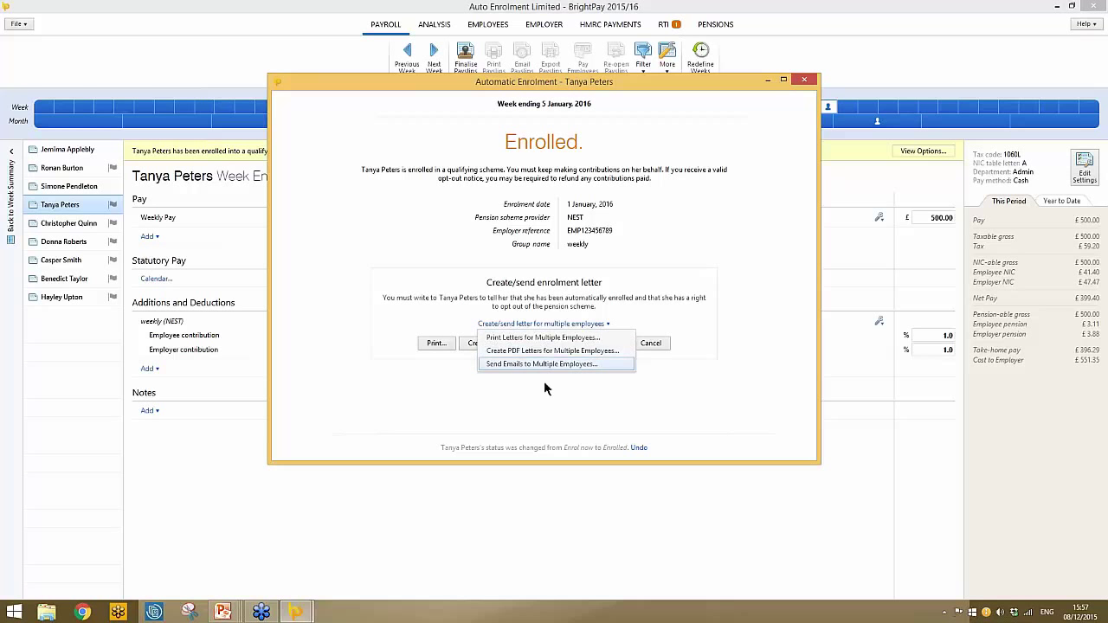
pyautogui.click(587, 382)
pyautogui.click(601, 344)
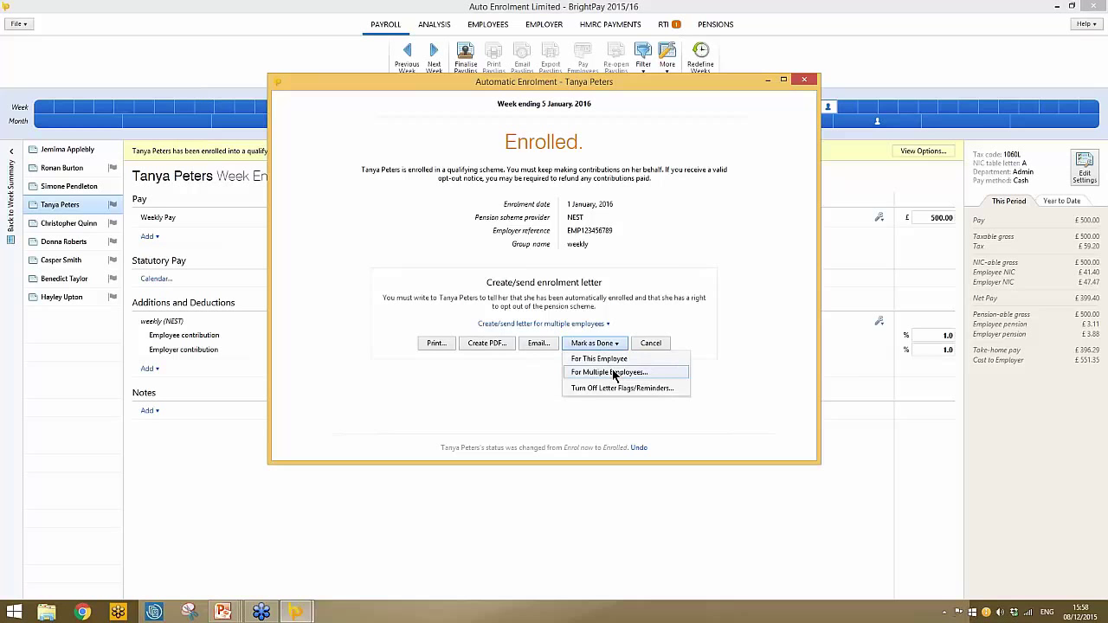
pyautogui.click(614, 375)
pyautogui.click(530, 211)
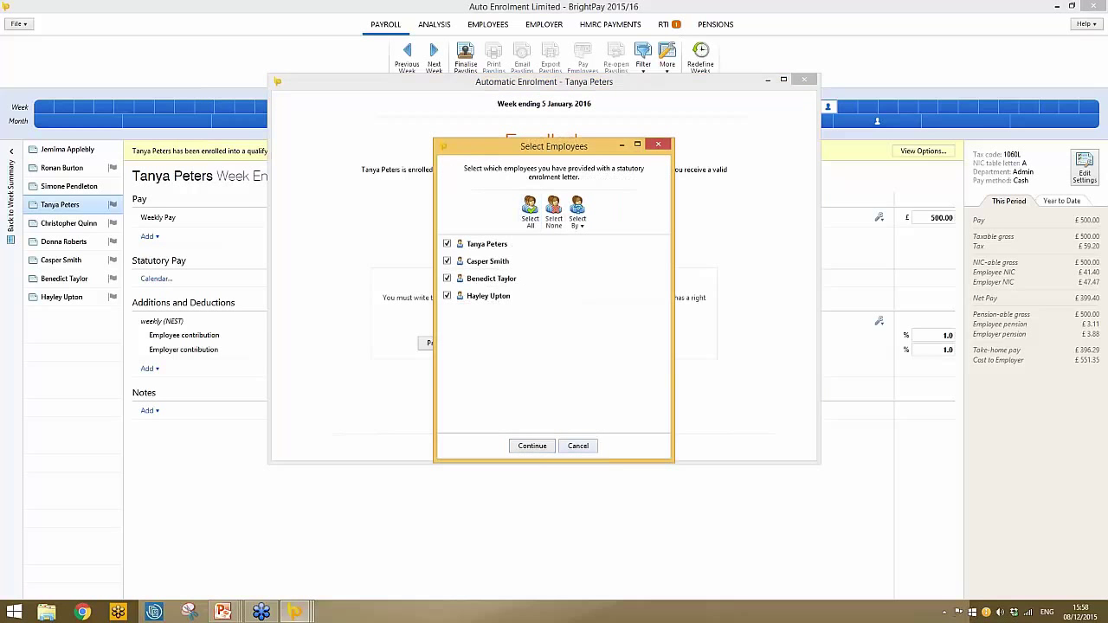
pyautogui.click(534, 446)
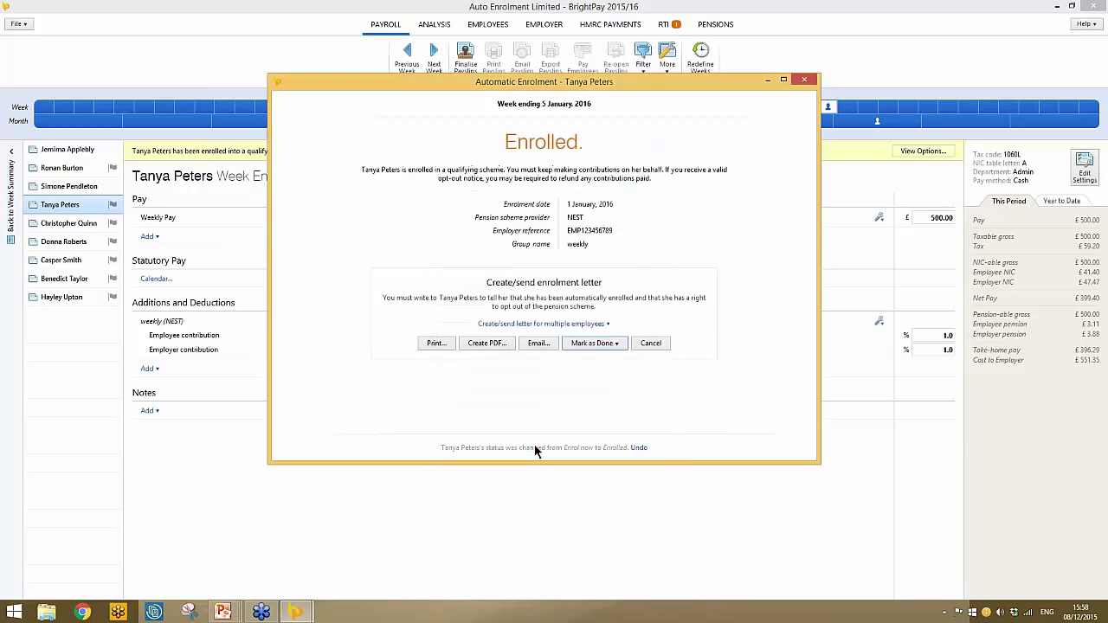
# Postpone the selected employee's assessment to 1 April 2016, applying it to two more employees
pyautogui.click(805, 79)
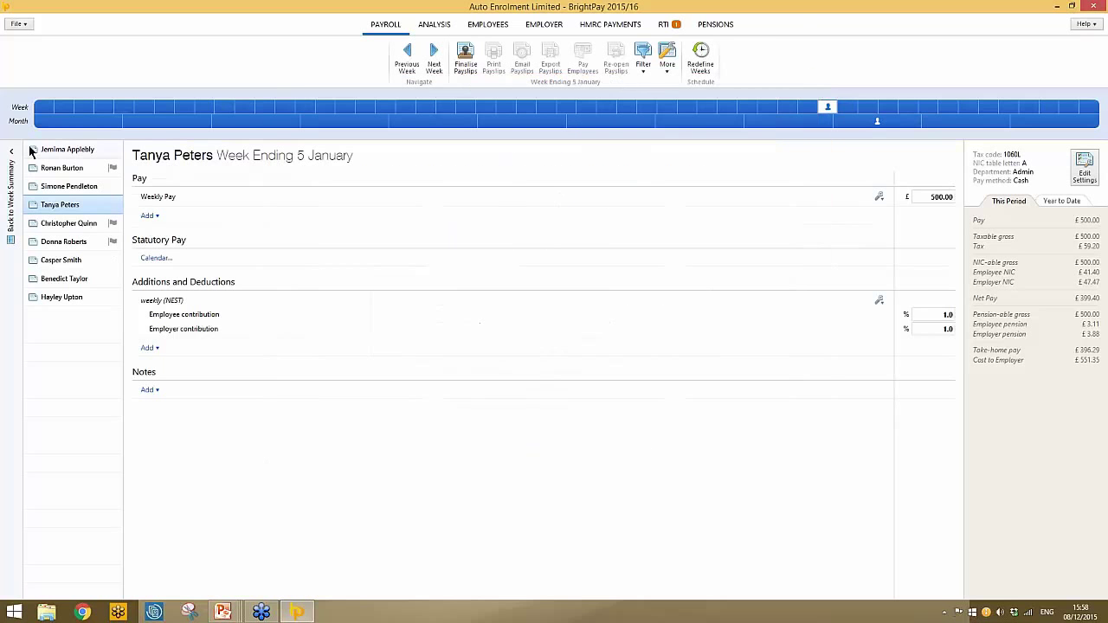
pyautogui.click(69, 169)
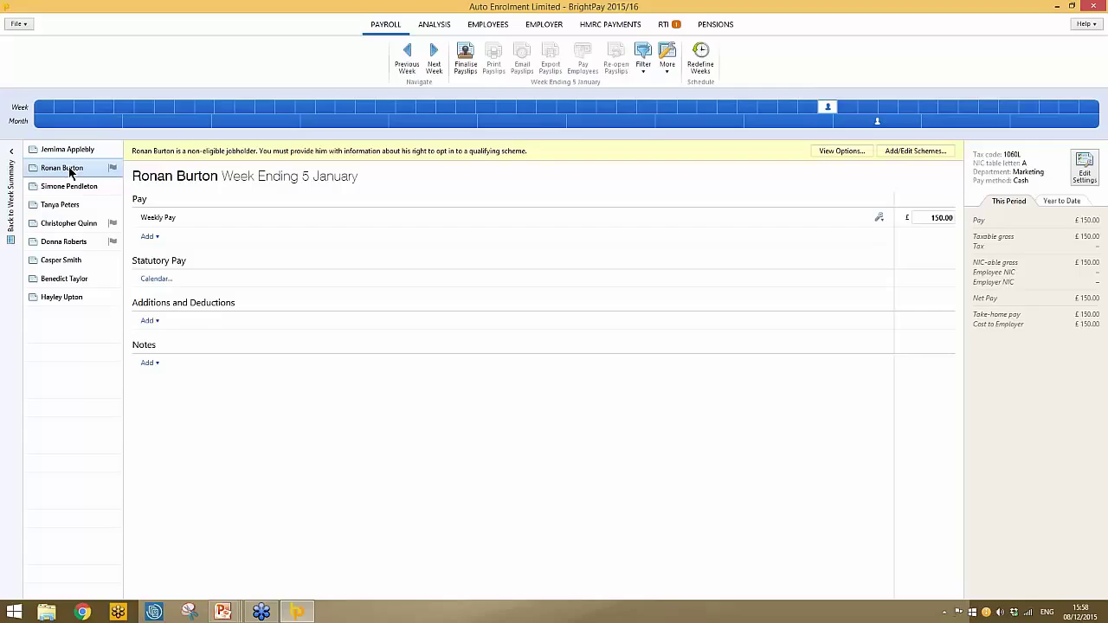
pyautogui.click(835, 152)
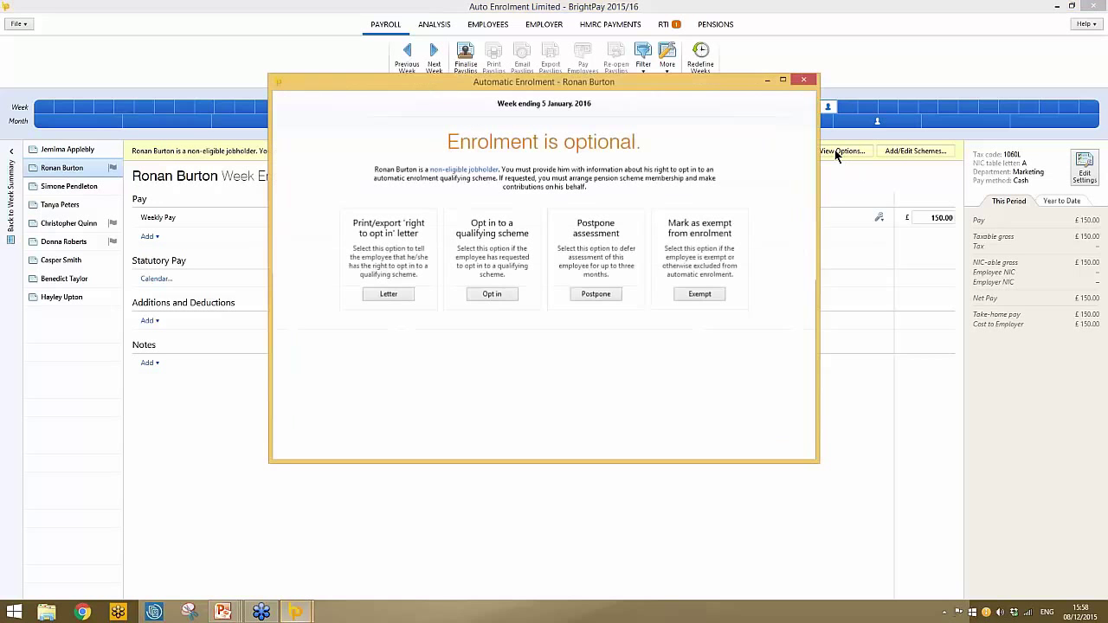
pyautogui.click(601, 294)
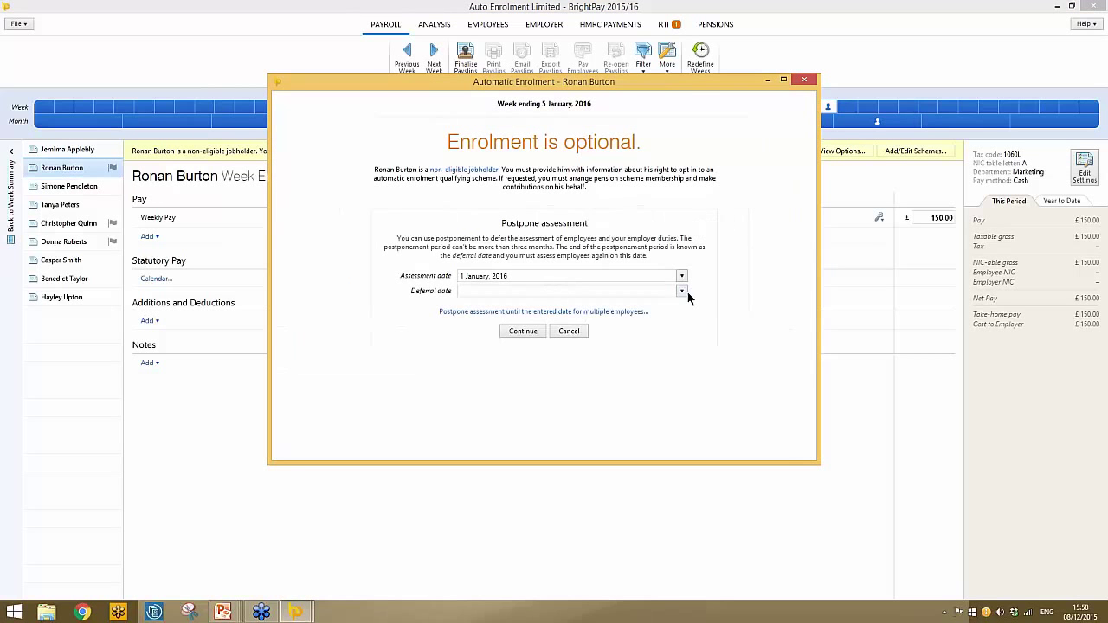
pyautogui.click(682, 291)
pyautogui.click(768, 306)
pyautogui.click(767, 306)
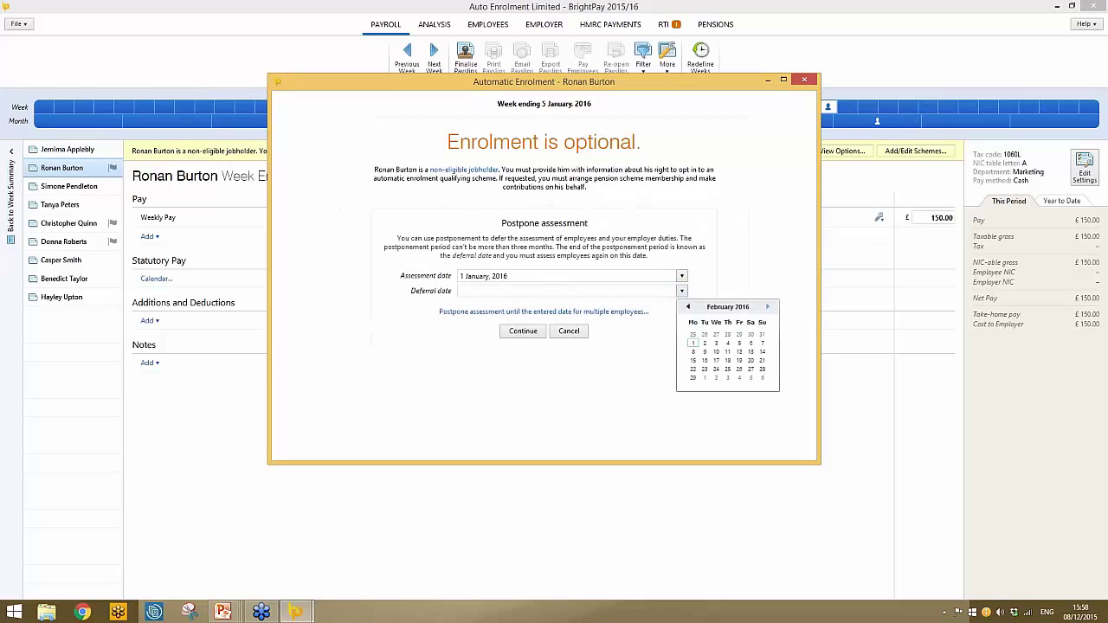
pyautogui.click(767, 307)
pyautogui.click(739, 369)
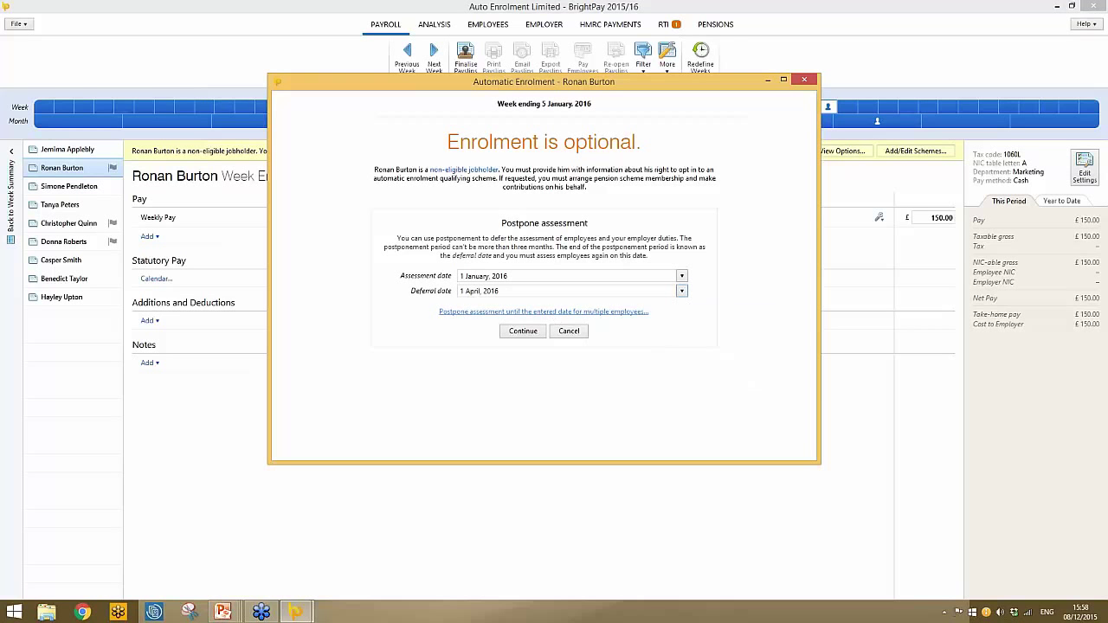
pyautogui.click(548, 313)
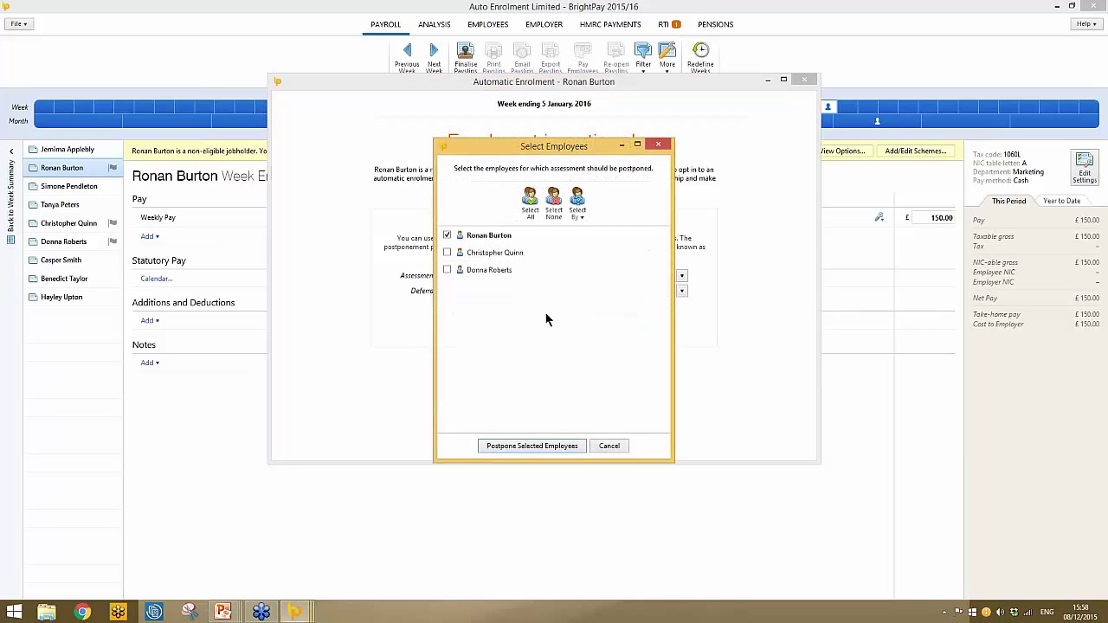
pyautogui.click(507, 252)
pyautogui.click(490, 270)
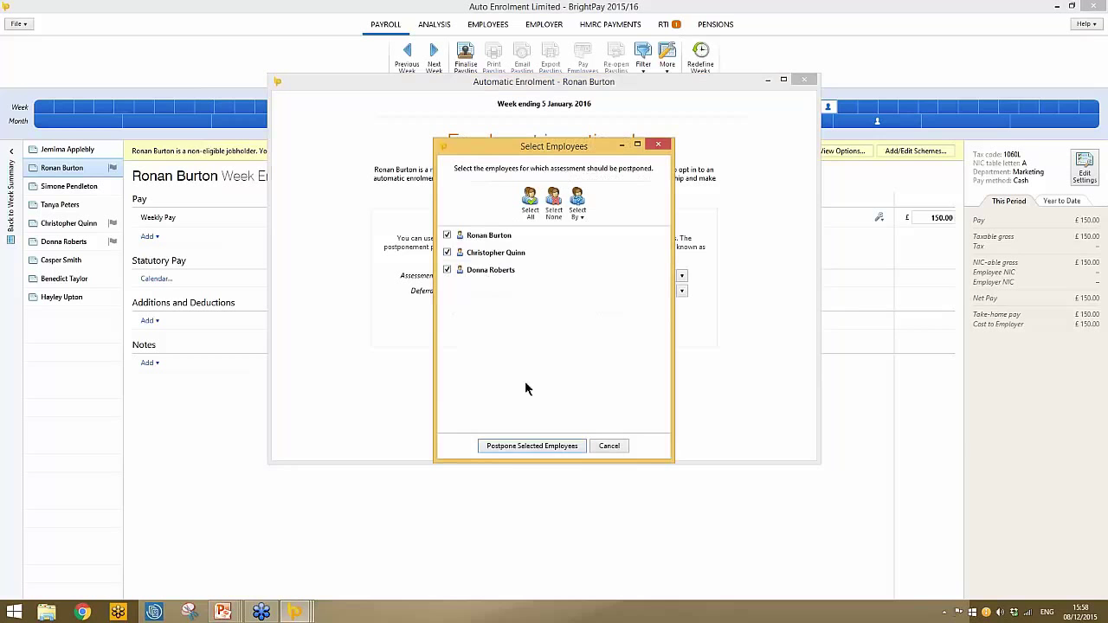
pyautogui.click(515, 446)
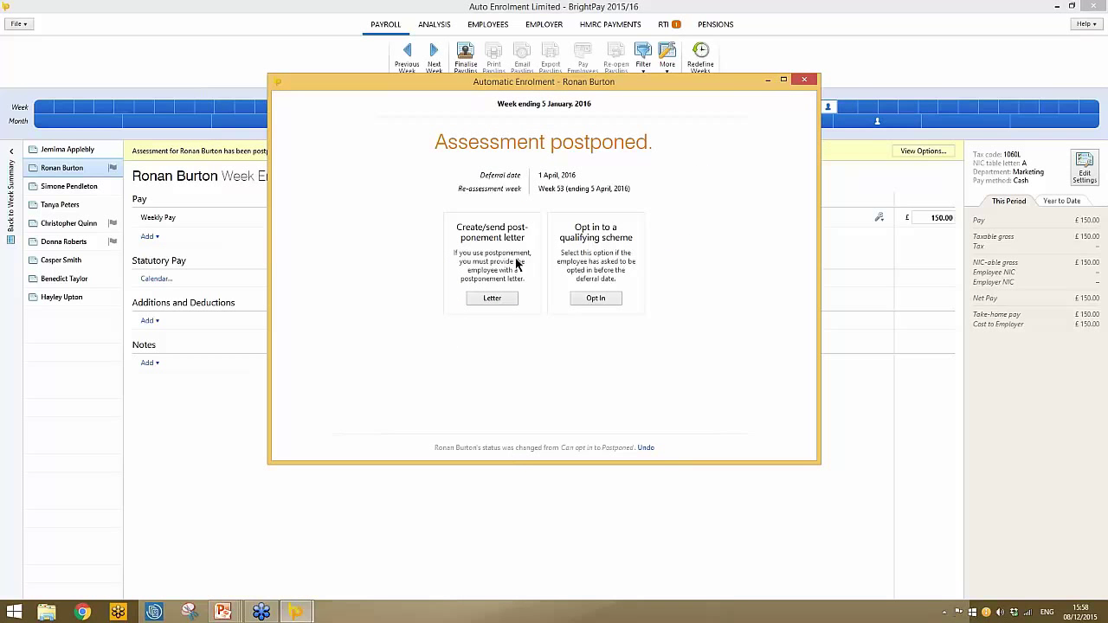
# Mark the postponement letters as done for all three employees and close the window
pyautogui.click(503, 301)
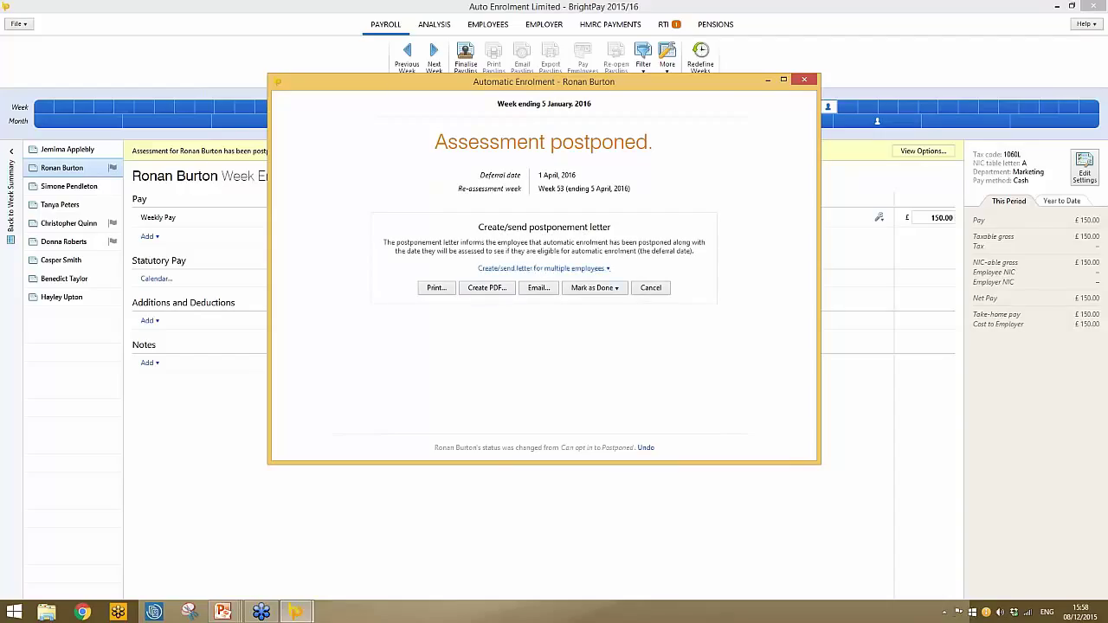
pyautogui.click(535, 270)
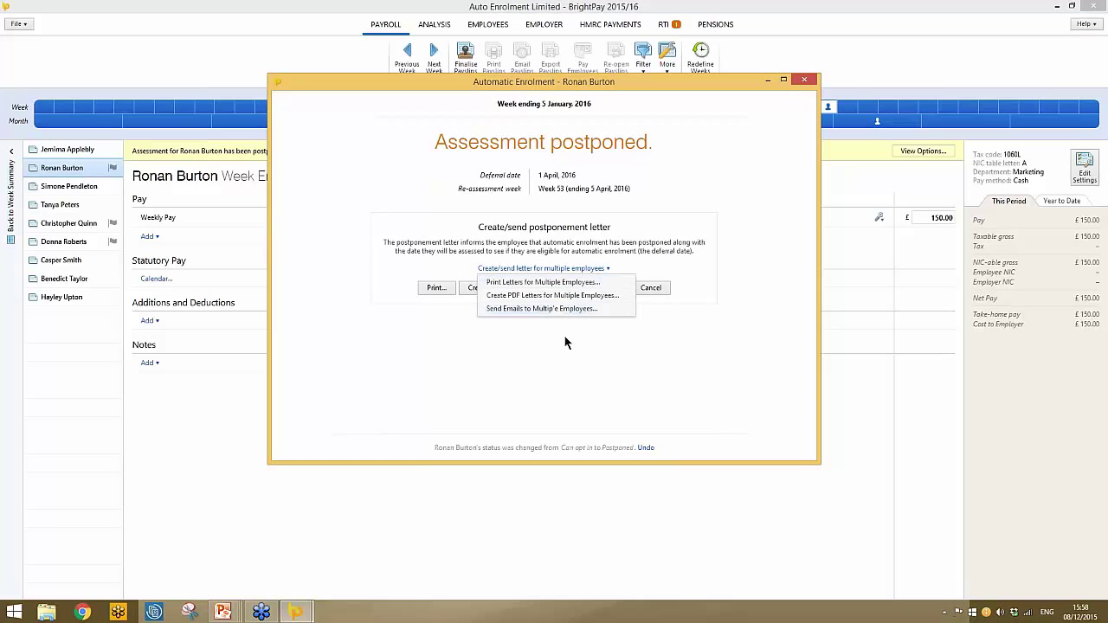
pyautogui.click(594, 288)
pyautogui.click(587, 320)
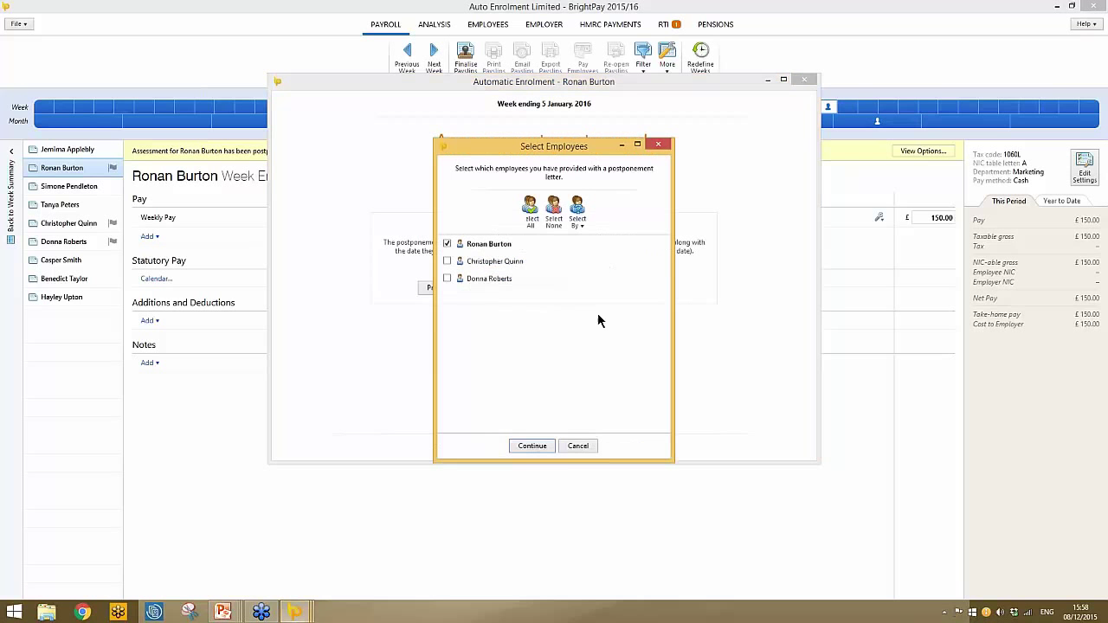
pyautogui.click(532, 446)
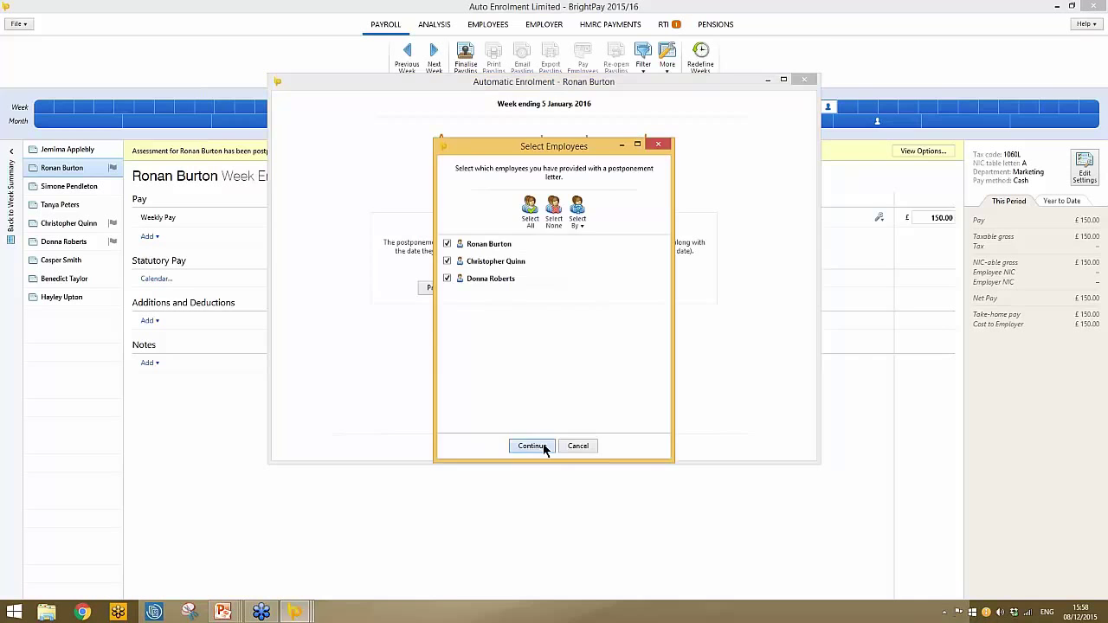
pyautogui.click(809, 81)
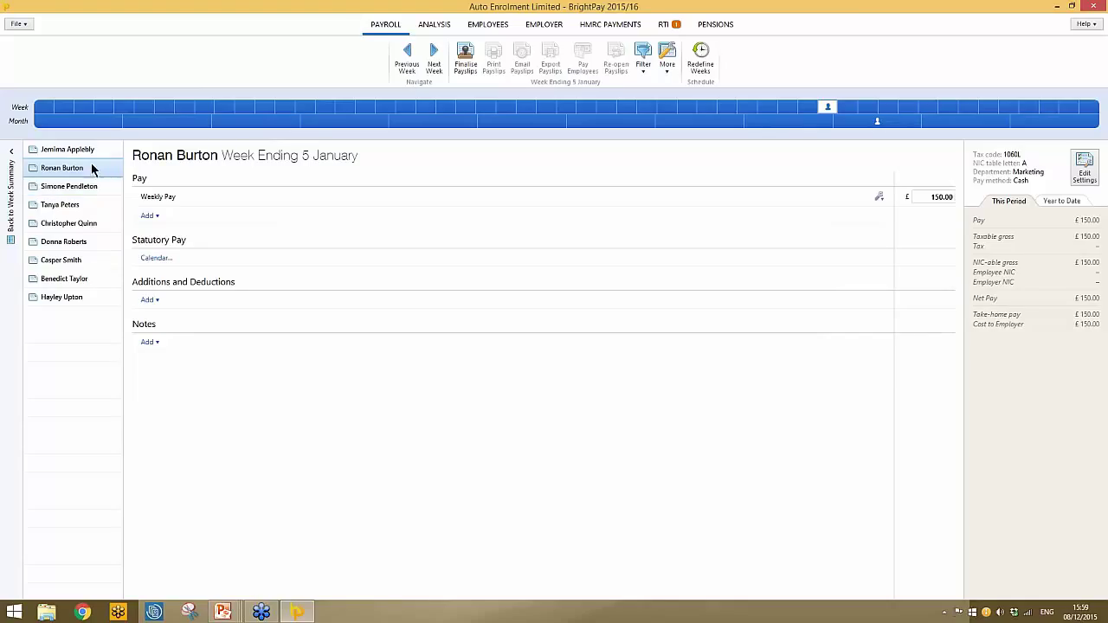
# Select the first employee's pay record and finalise this week's payslips for everyone
pyautogui.click(81, 153)
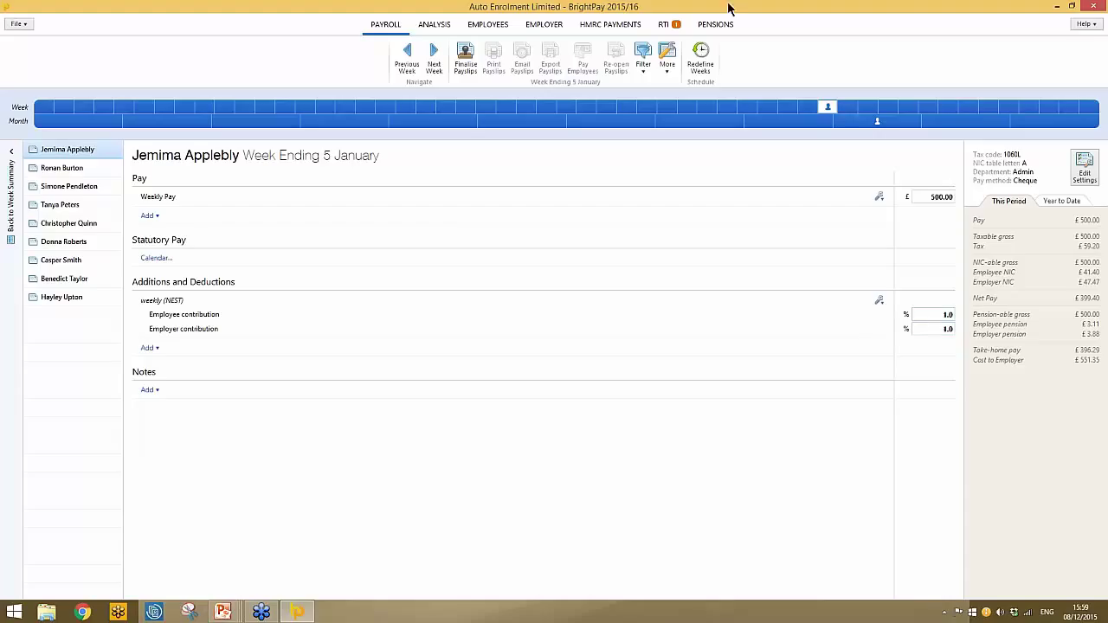
pyautogui.click(468, 62)
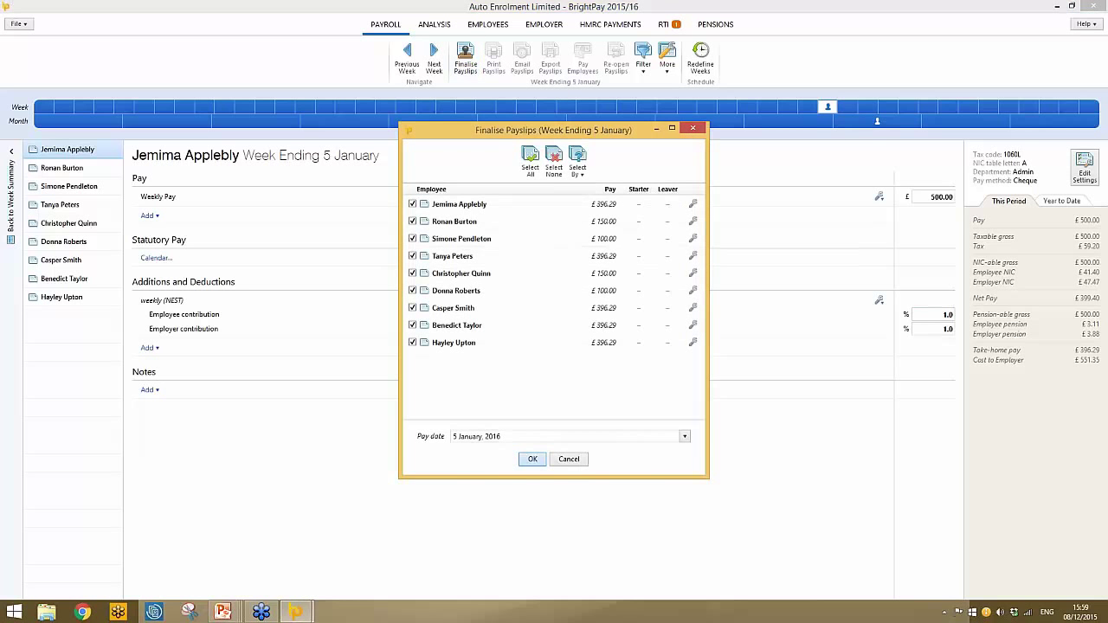
pyautogui.click(533, 459)
# Preview the finalised payslips, then close the preview and cancel printing
pyautogui.click(493, 62)
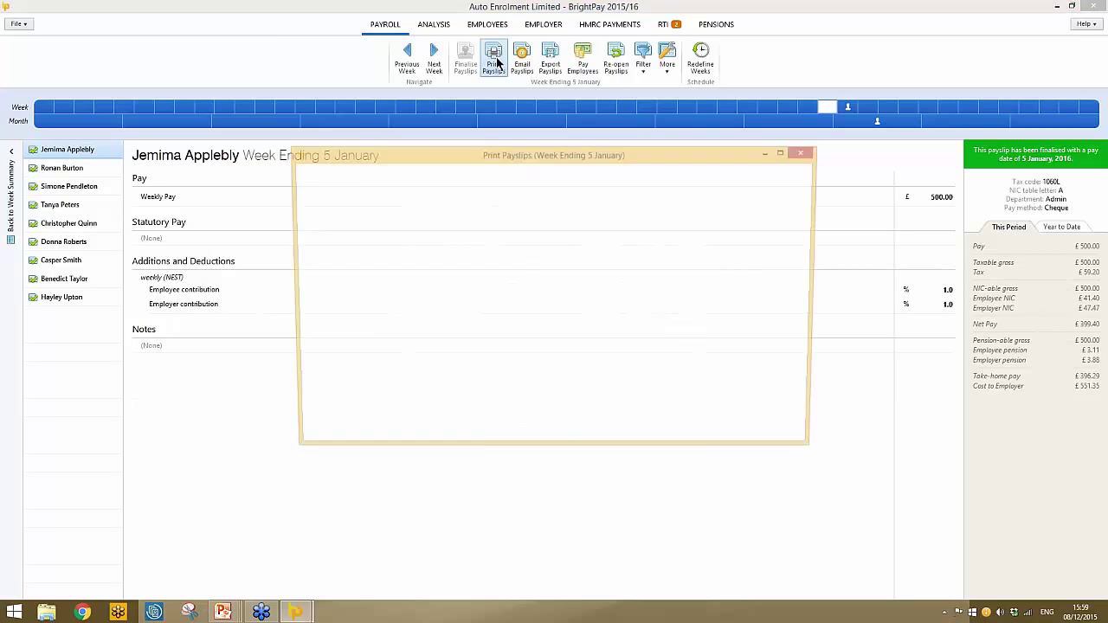
pyautogui.click(556, 438)
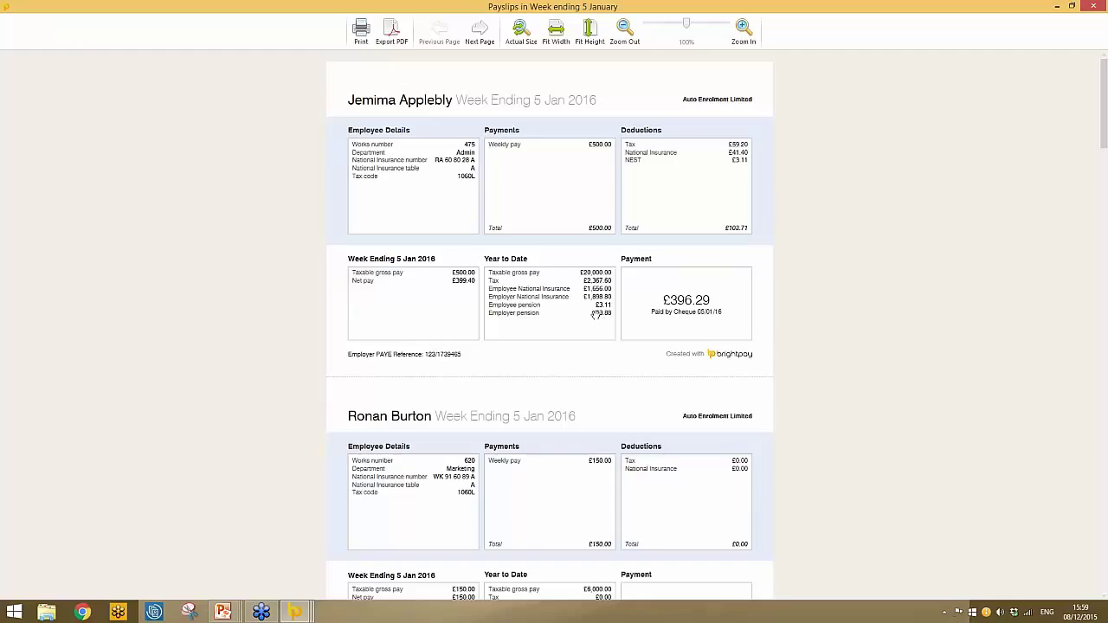
pyautogui.click(1096, 7)
pyautogui.click(612, 441)
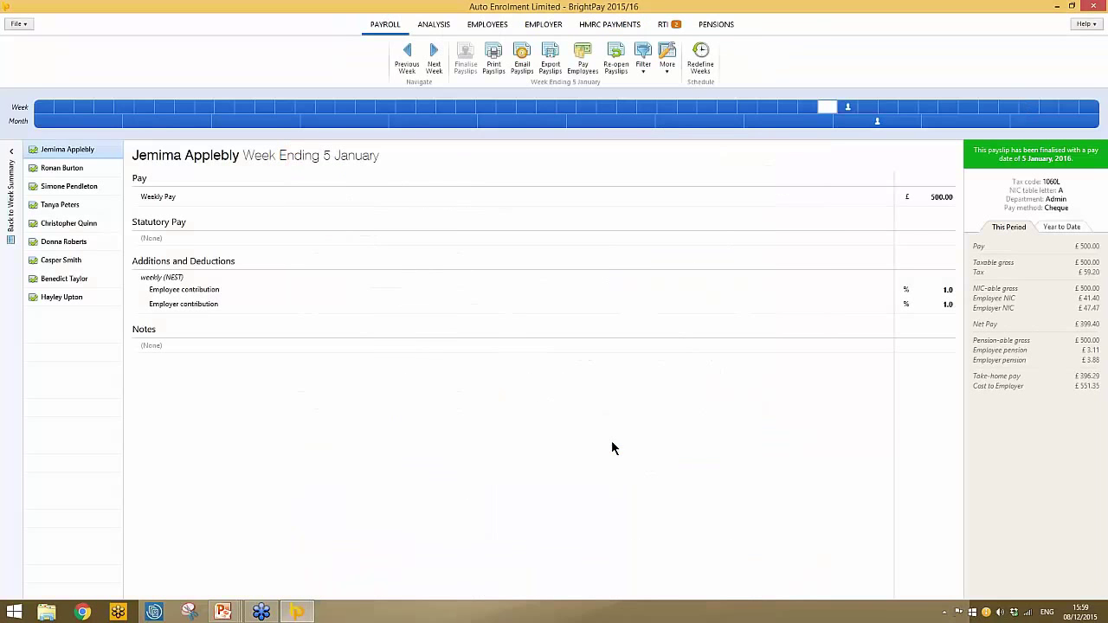
# Show the NEST scheme's registration details: employer reference and NEST web service submission method
pyautogui.click(727, 28)
pyautogui.click(502, 64)
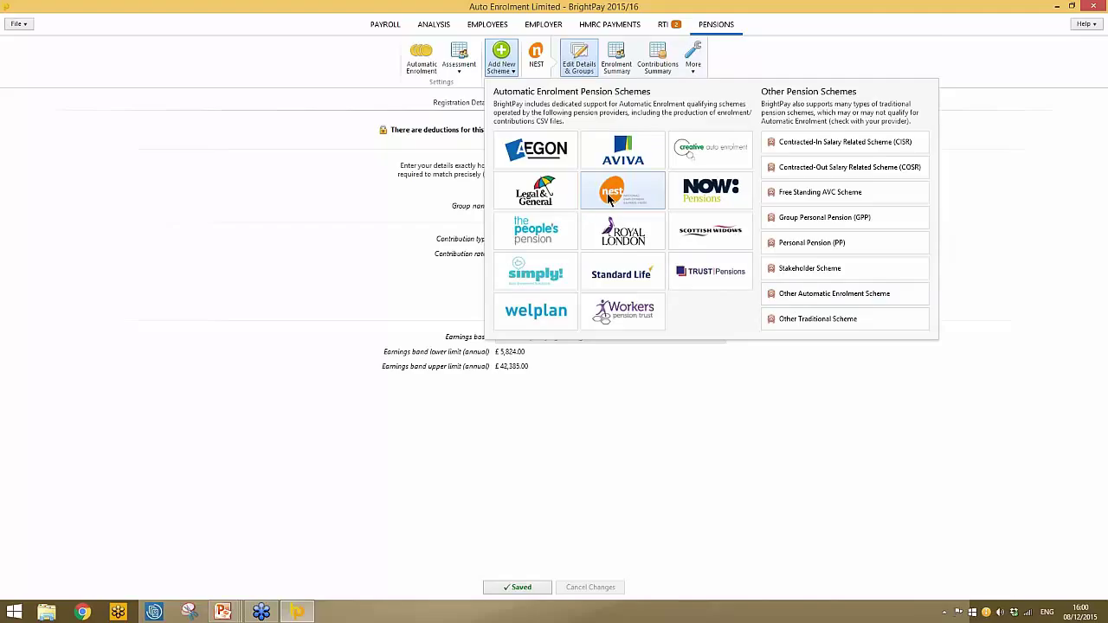
pyautogui.click(641, 396)
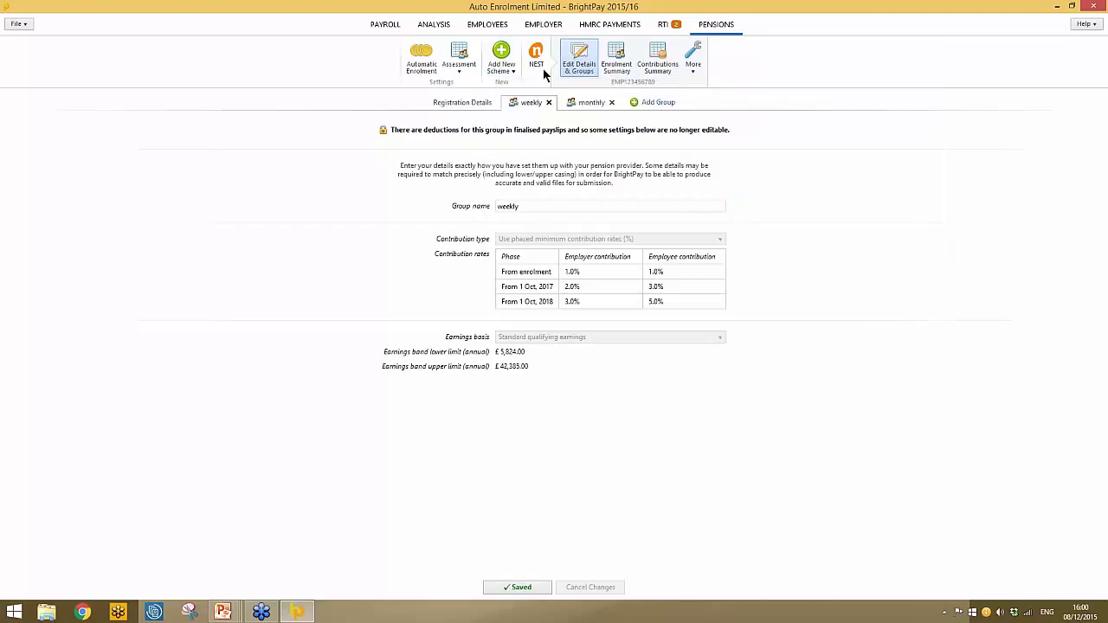
pyautogui.click(463, 104)
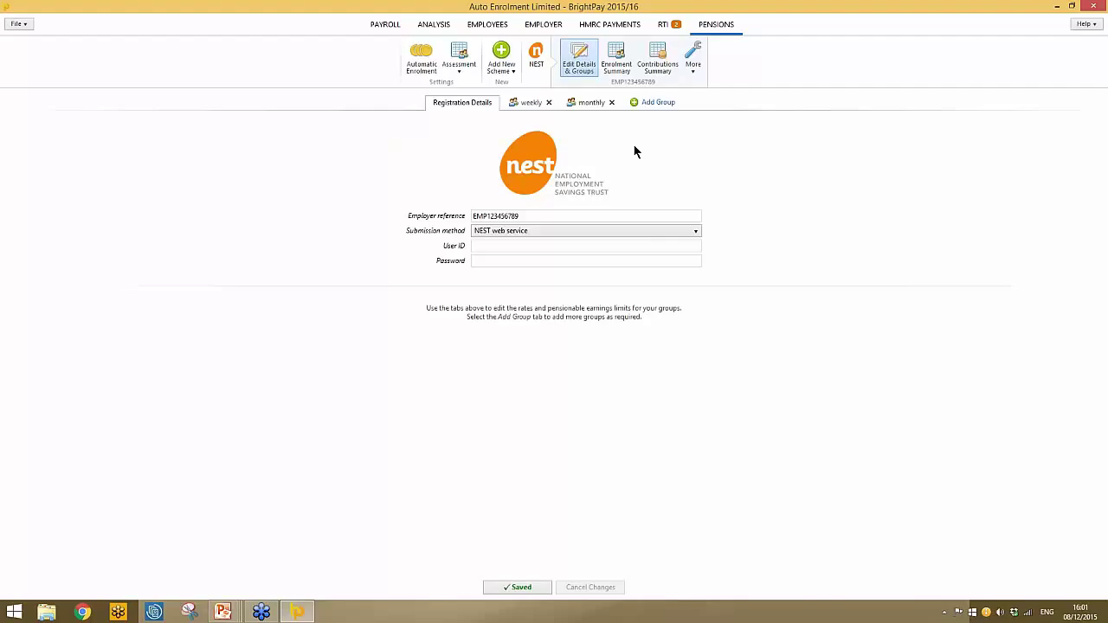
# Save NEST web service submission with the NEST user ID and password, then list the 5 enrolled employees
pyautogui.click(640, 230)
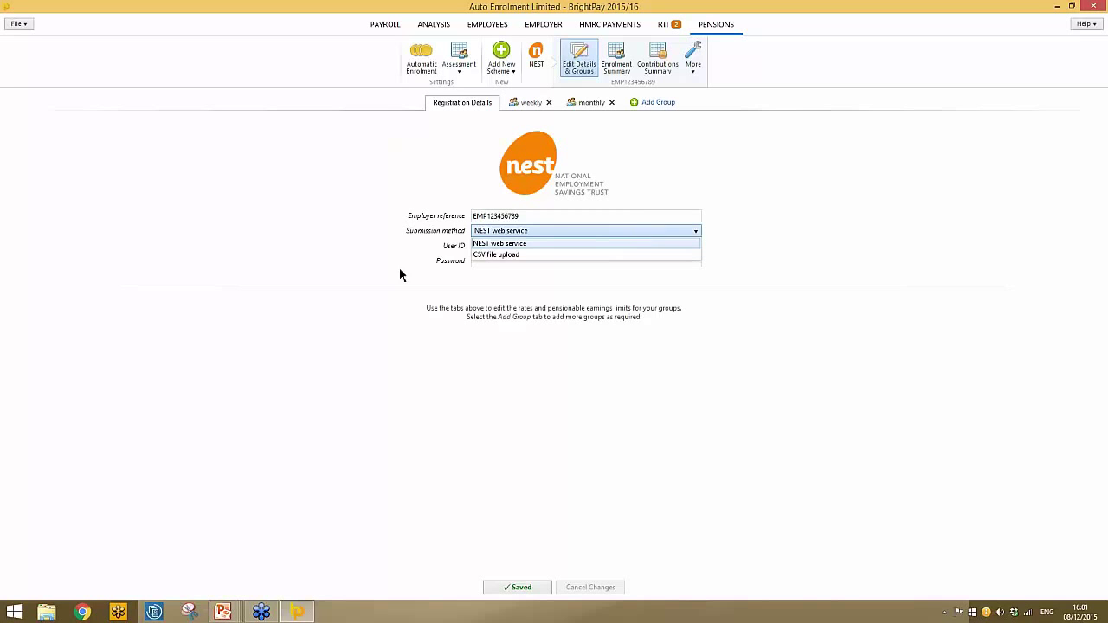
pyautogui.click(496, 254)
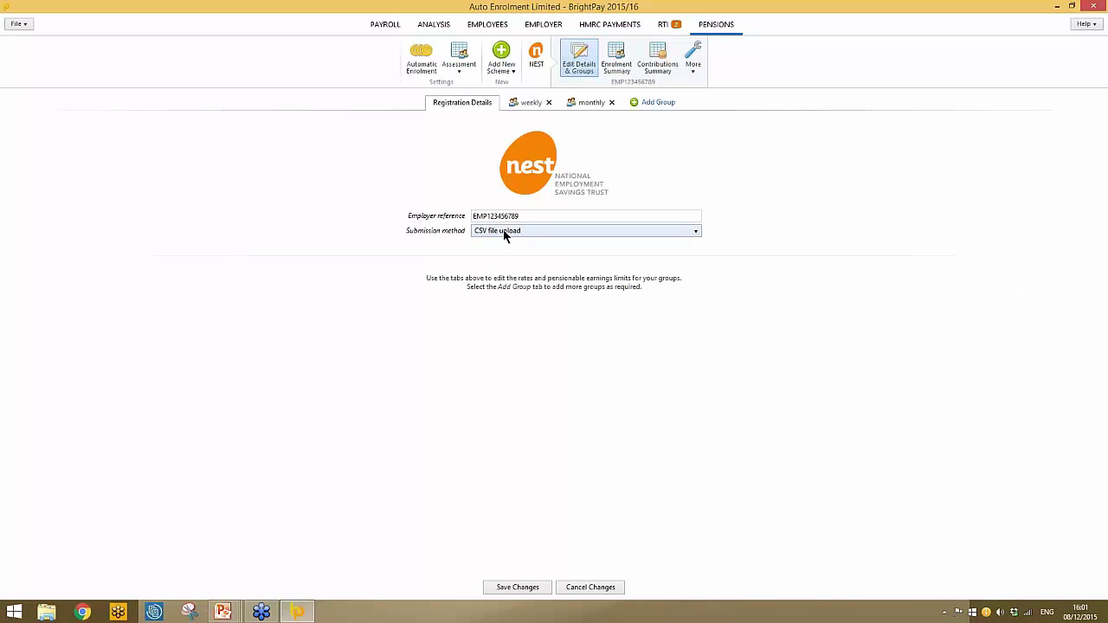
pyautogui.click(505, 233)
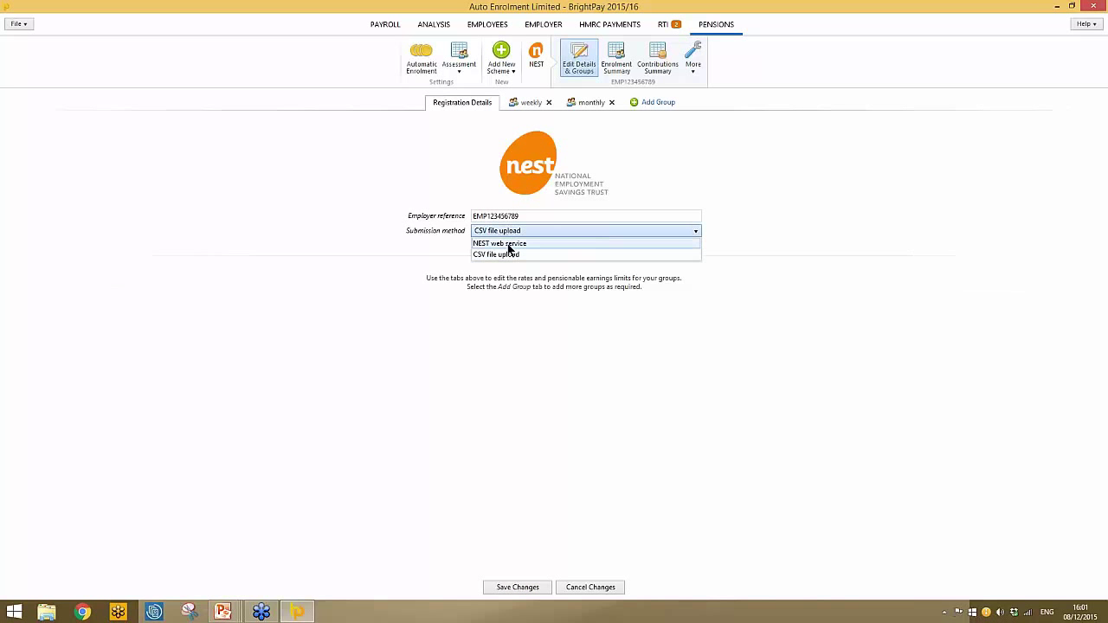
pyautogui.click(509, 247)
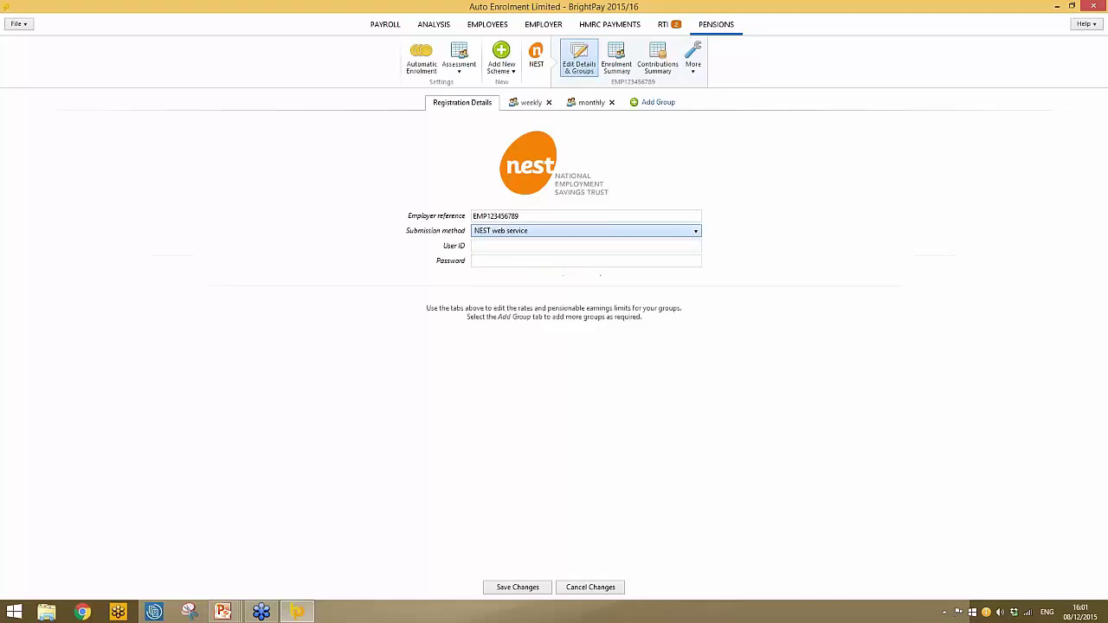
pyautogui.click(485, 247)
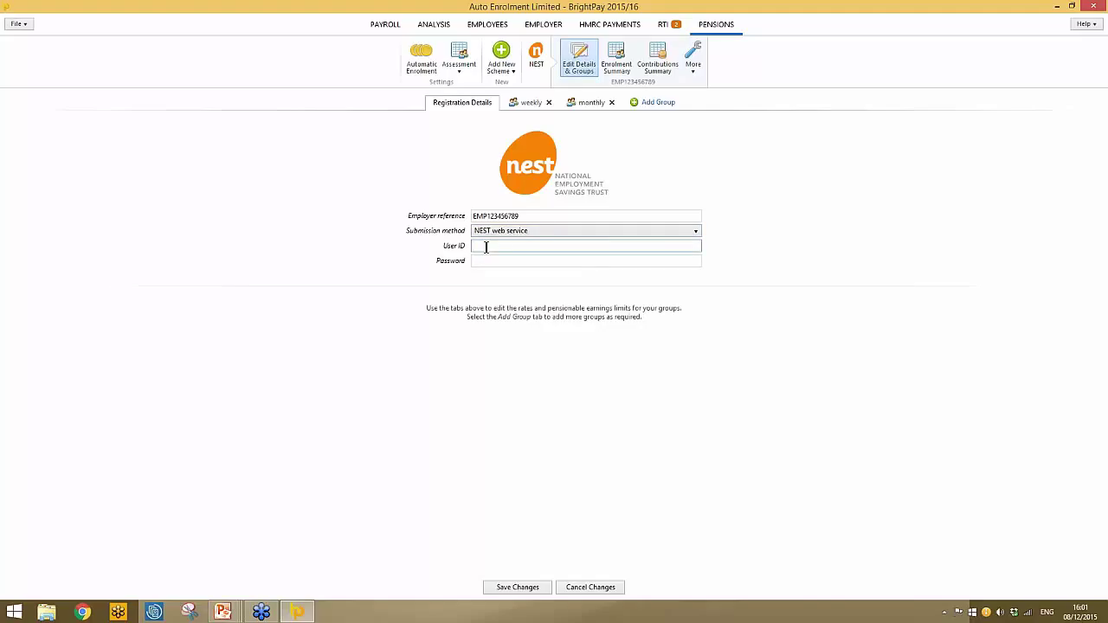
pyautogui.press('Tab')
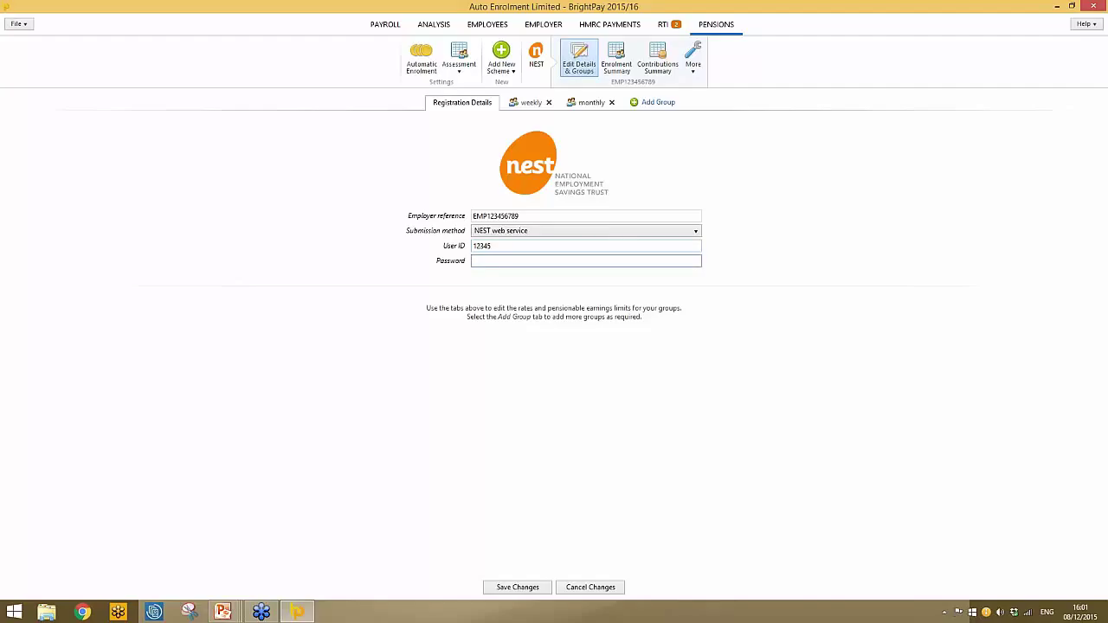
pyautogui.click(526, 588)
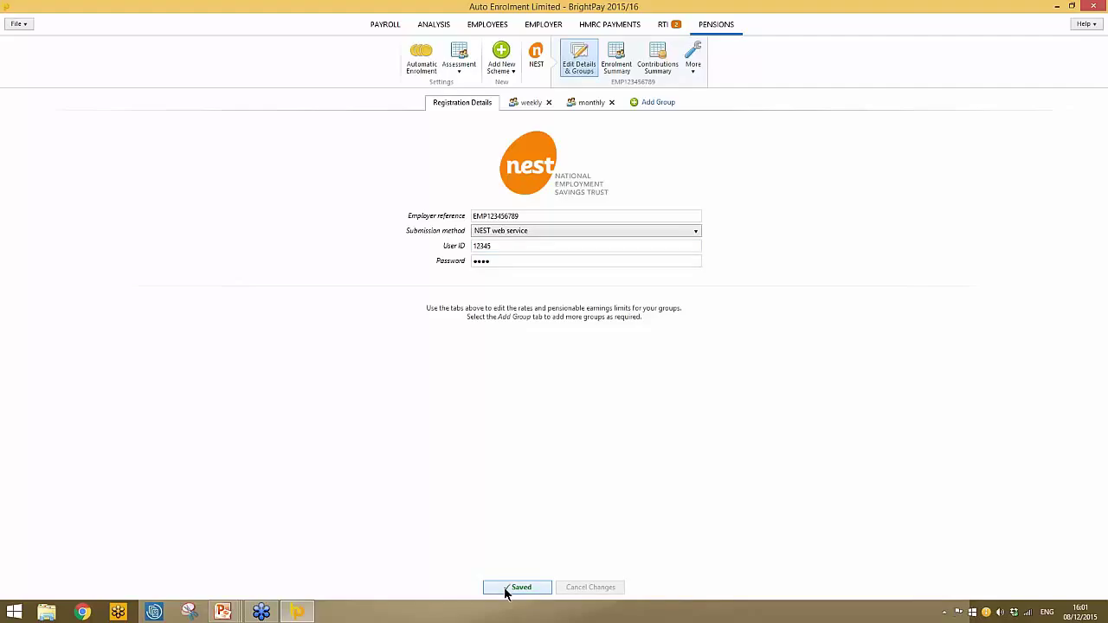
pyautogui.click(617, 56)
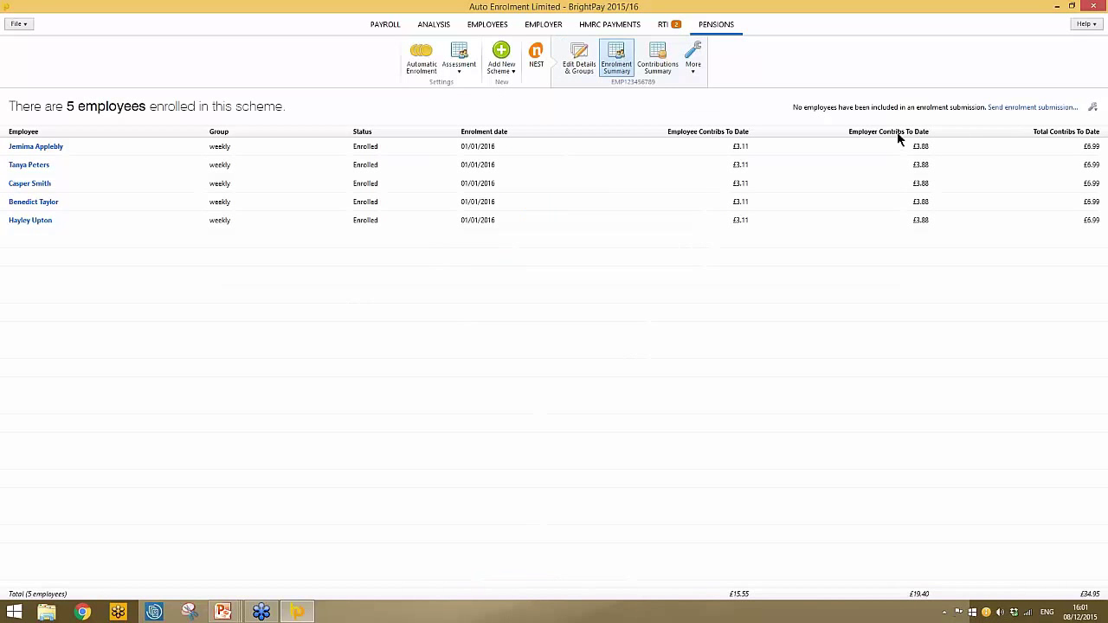
# Start a NEST enrolment submission for all five employees with RBS as every payment source
pyautogui.click(1022, 108)
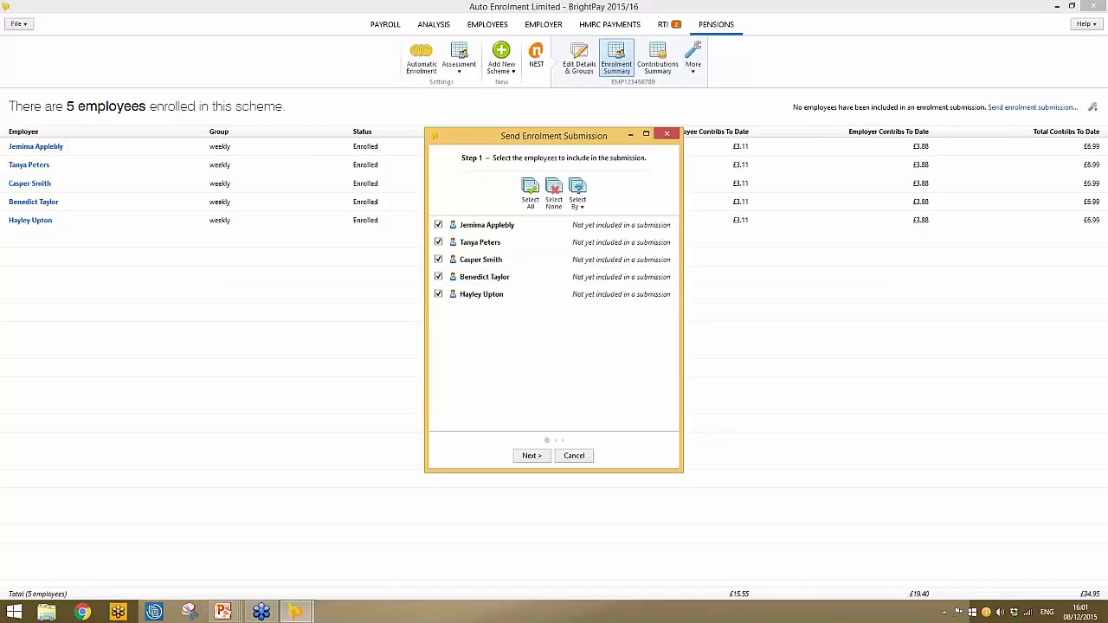
pyautogui.click(537, 455)
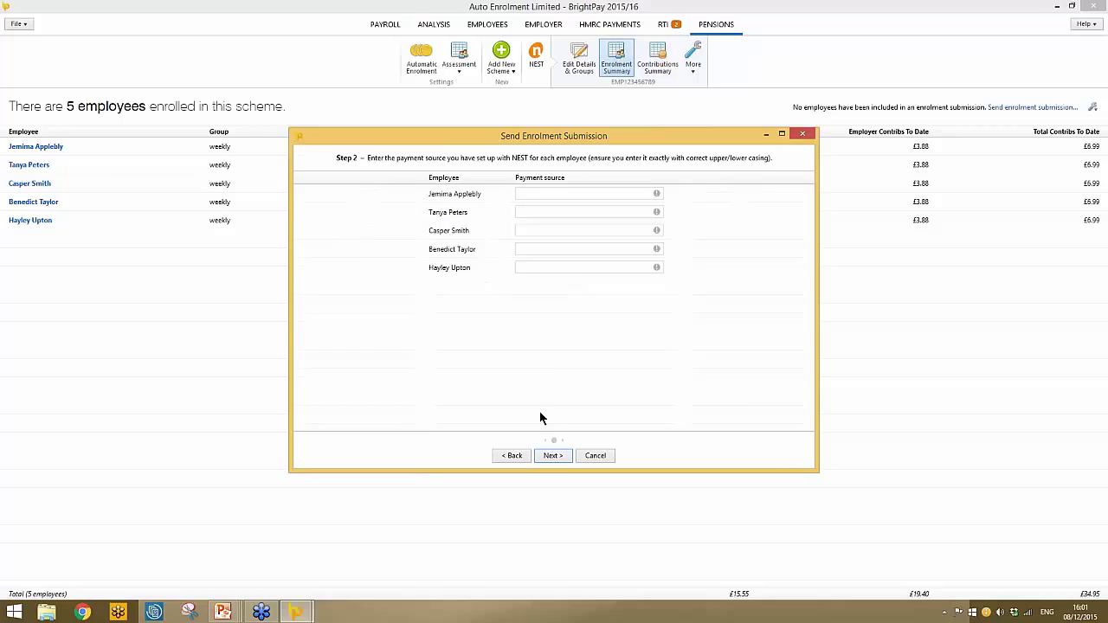
pyautogui.click(543, 196)
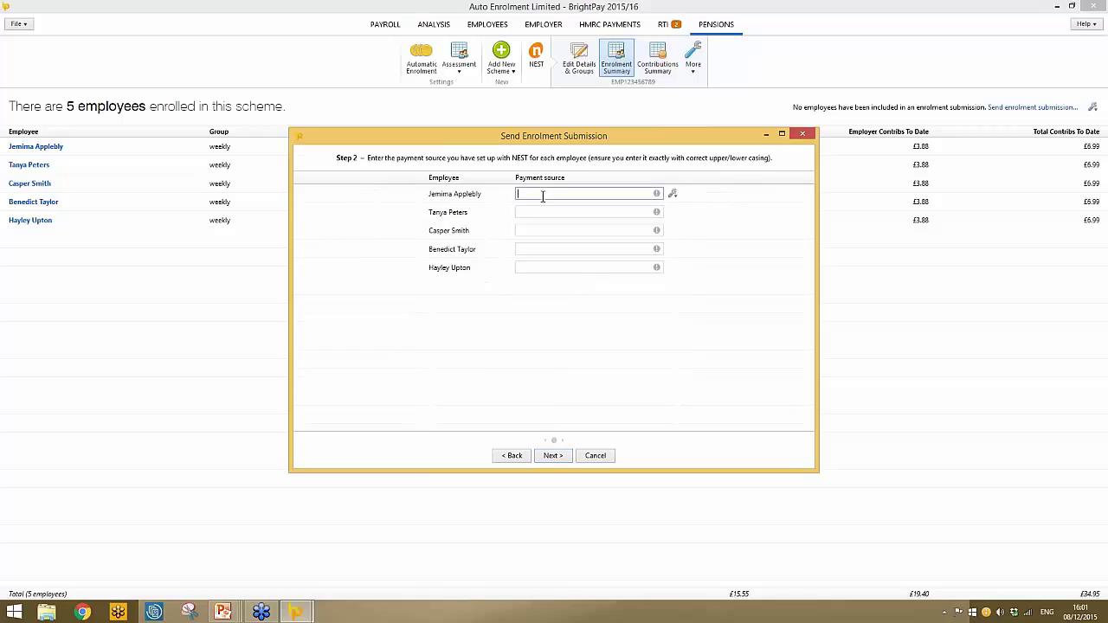
pyautogui.write('RBS')
pyautogui.click(672, 194)
pyautogui.click(699, 239)
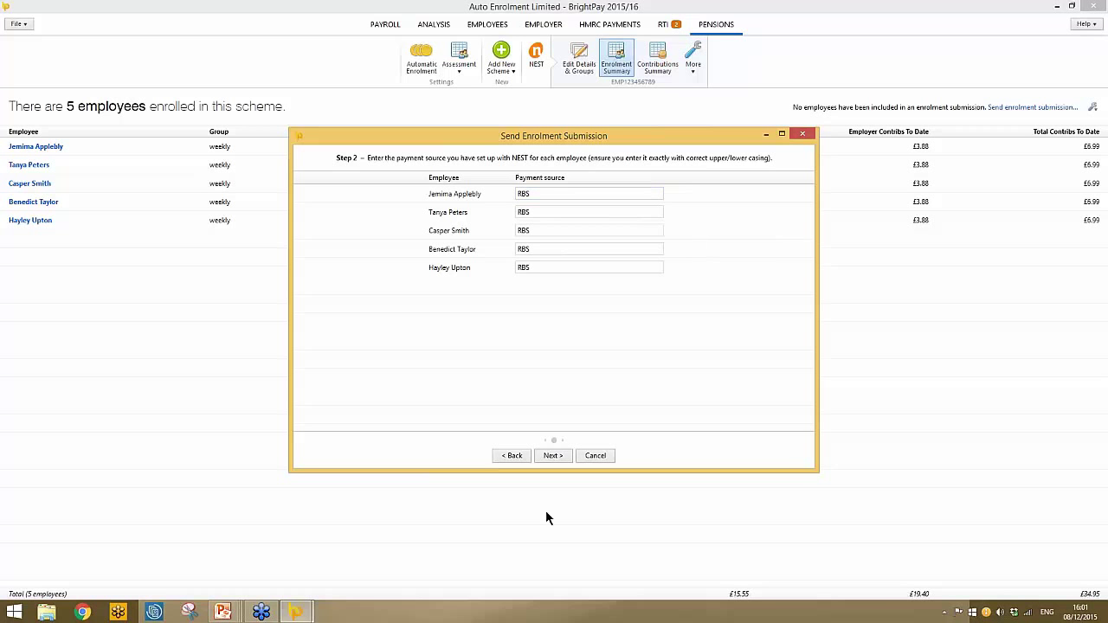
# Preview the enrolment submission without sending it, then view the Week 40 Contributions Summary
pyautogui.click(553, 457)
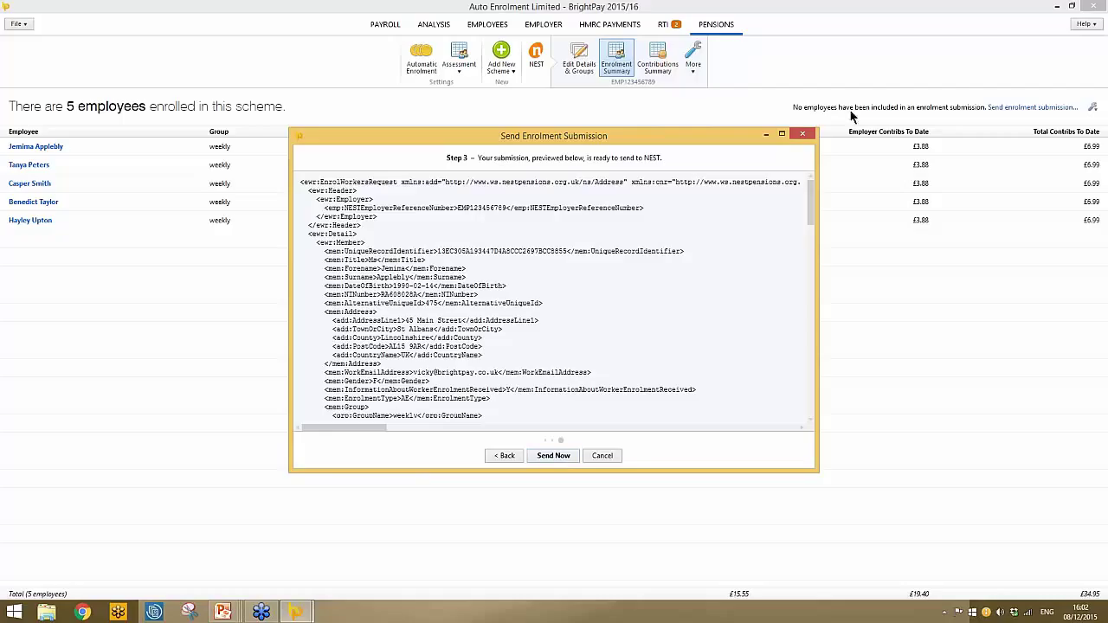
pyautogui.click(601, 457)
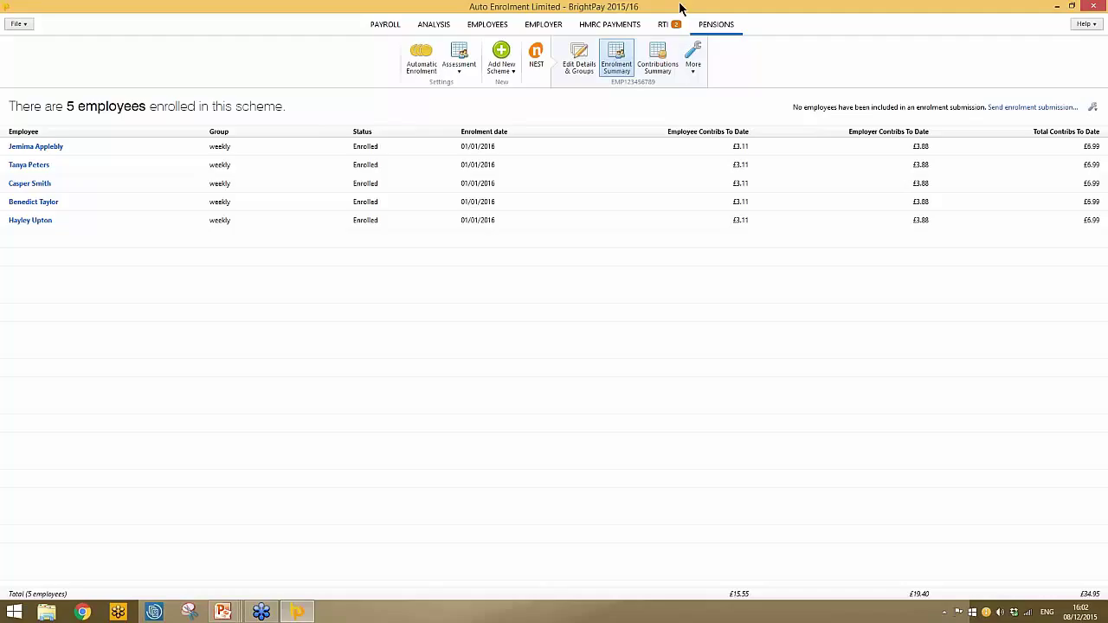
pyautogui.click(657, 63)
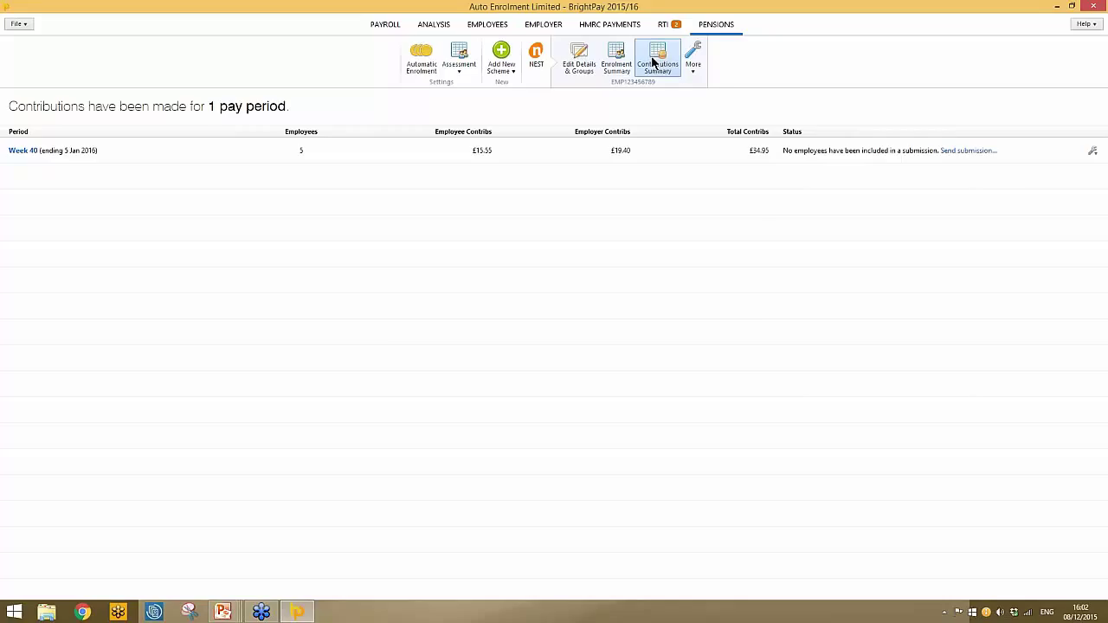
pyautogui.click(958, 151)
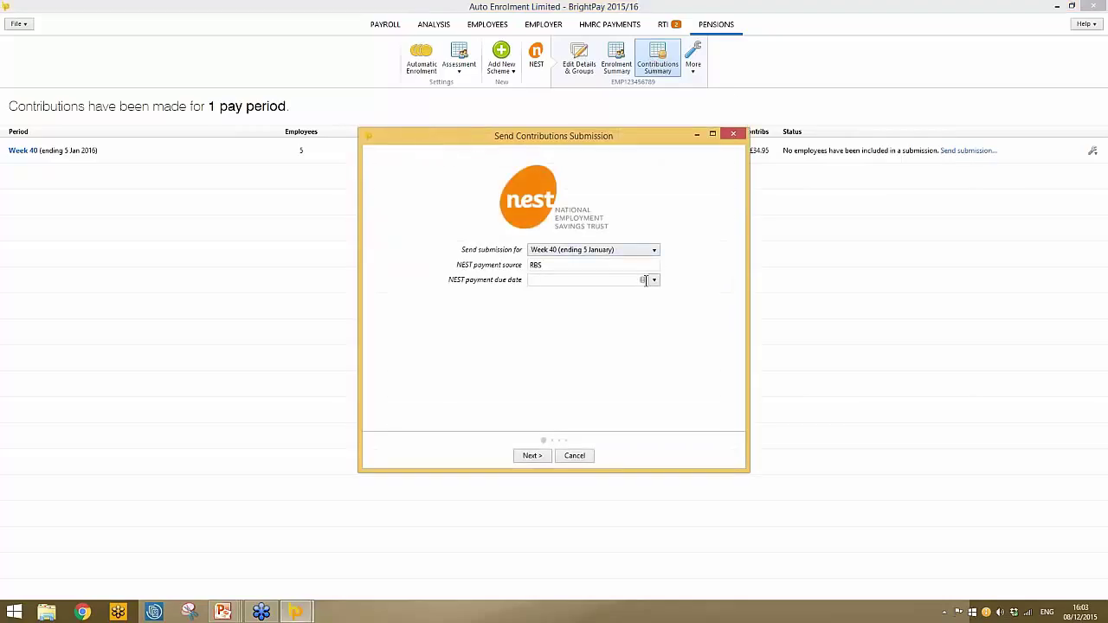
pyautogui.click(654, 281)
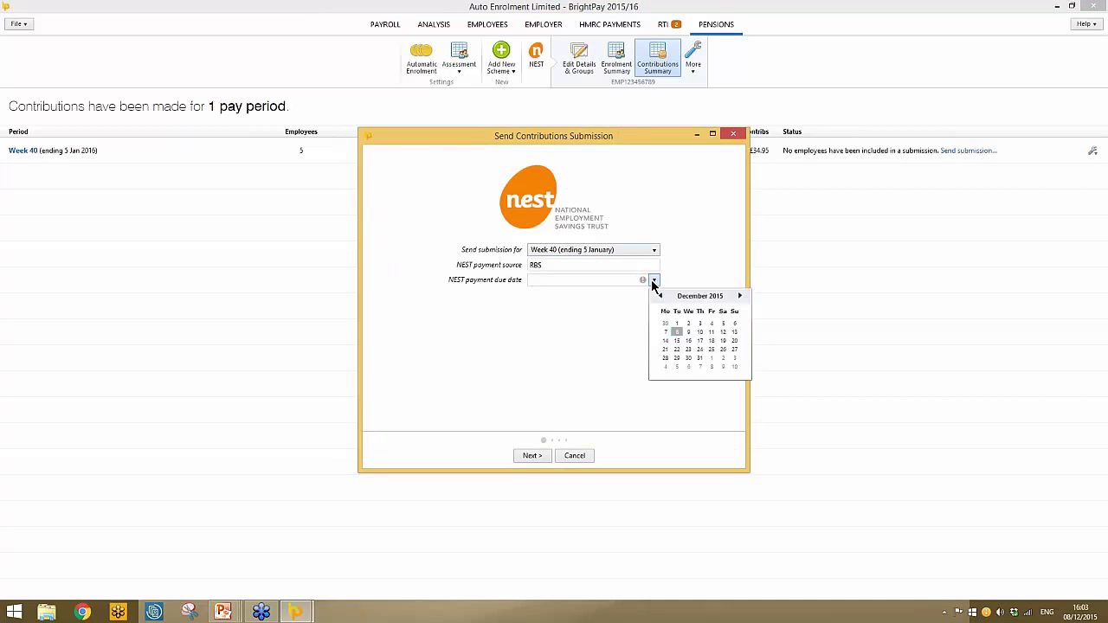
pyautogui.click(740, 296)
pyautogui.click(709, 349)
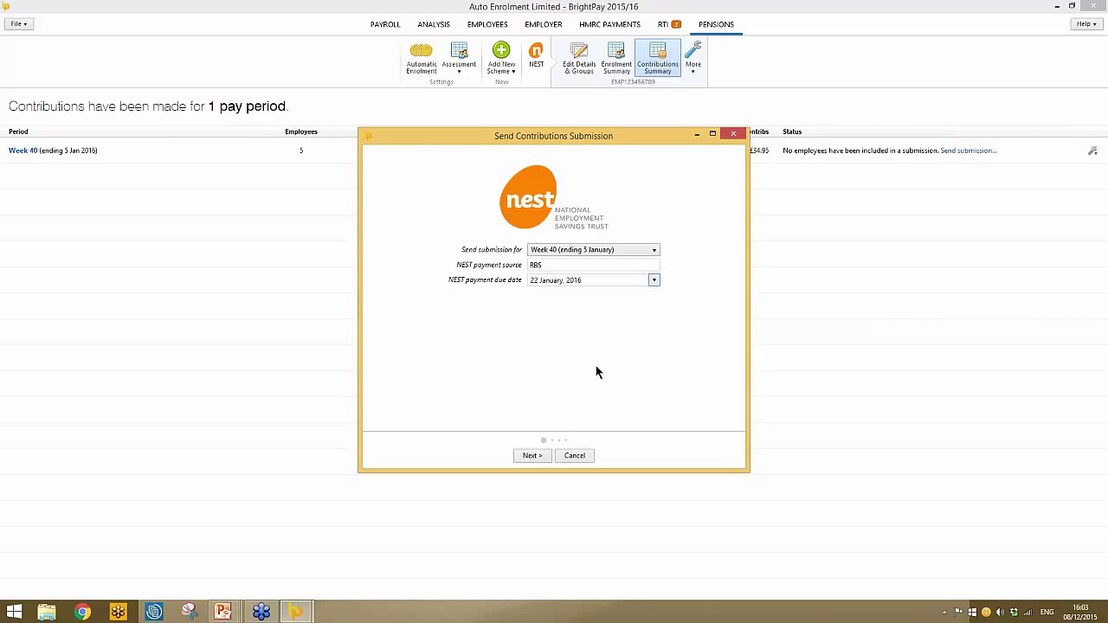
pyautogui.click(543, 457)
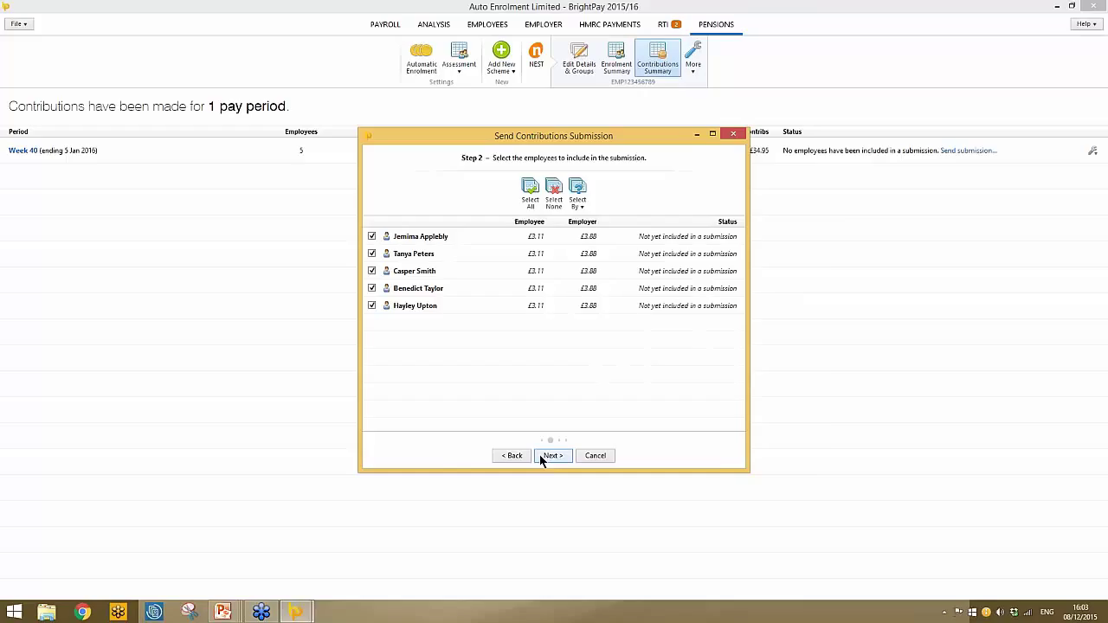
pyautogui.click(543, 458)
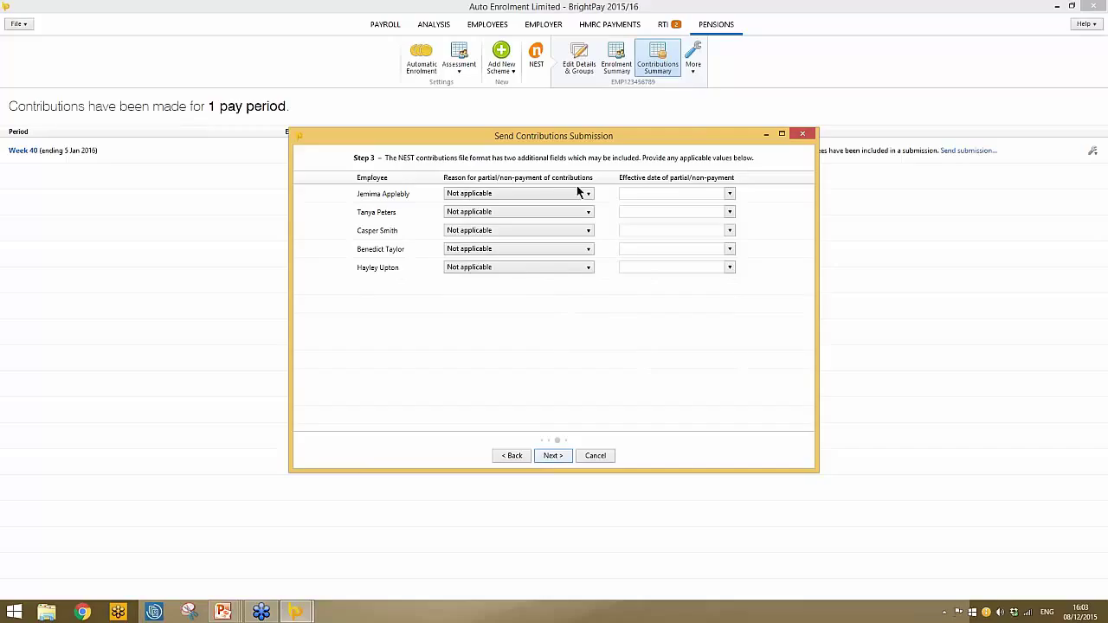
pyautogui.click(587, 194)
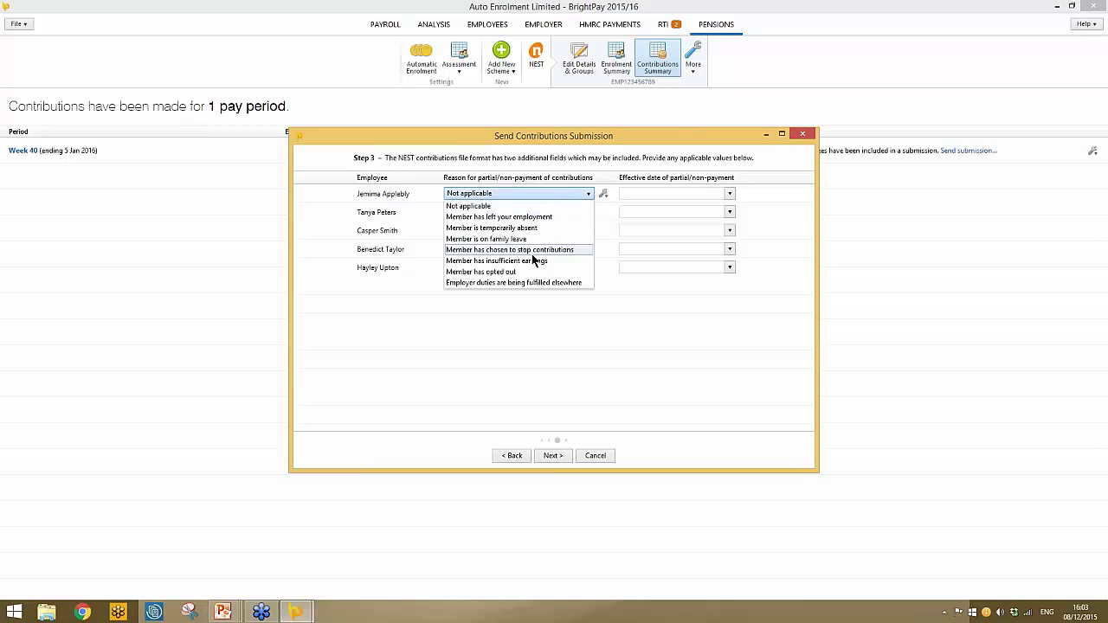
pyautogui.click(718, 325)
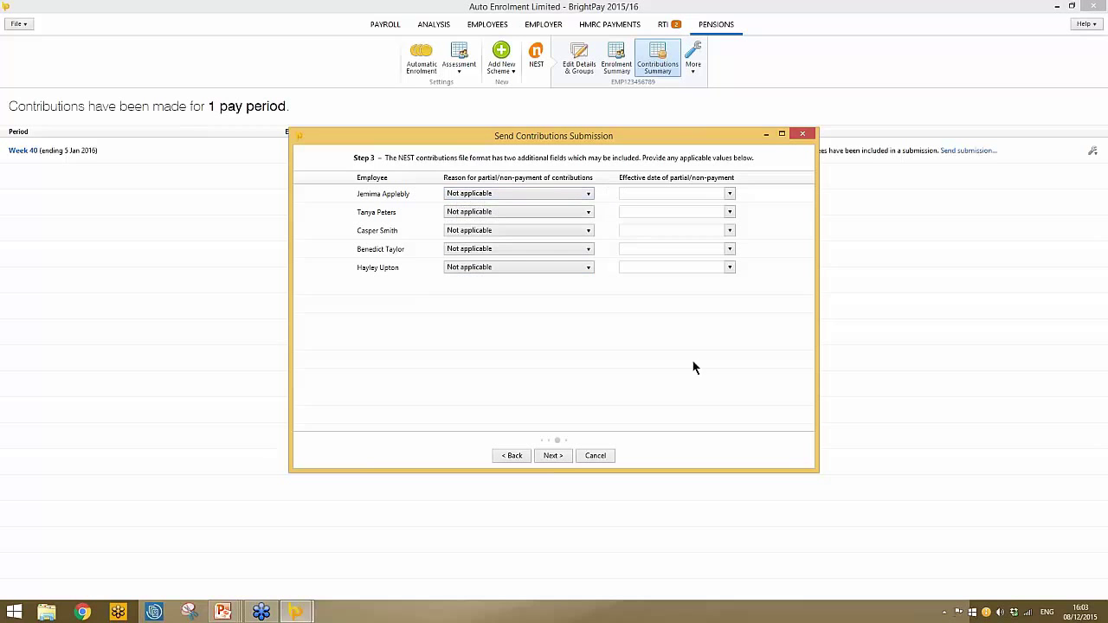
pyautogui.click(553, 456)
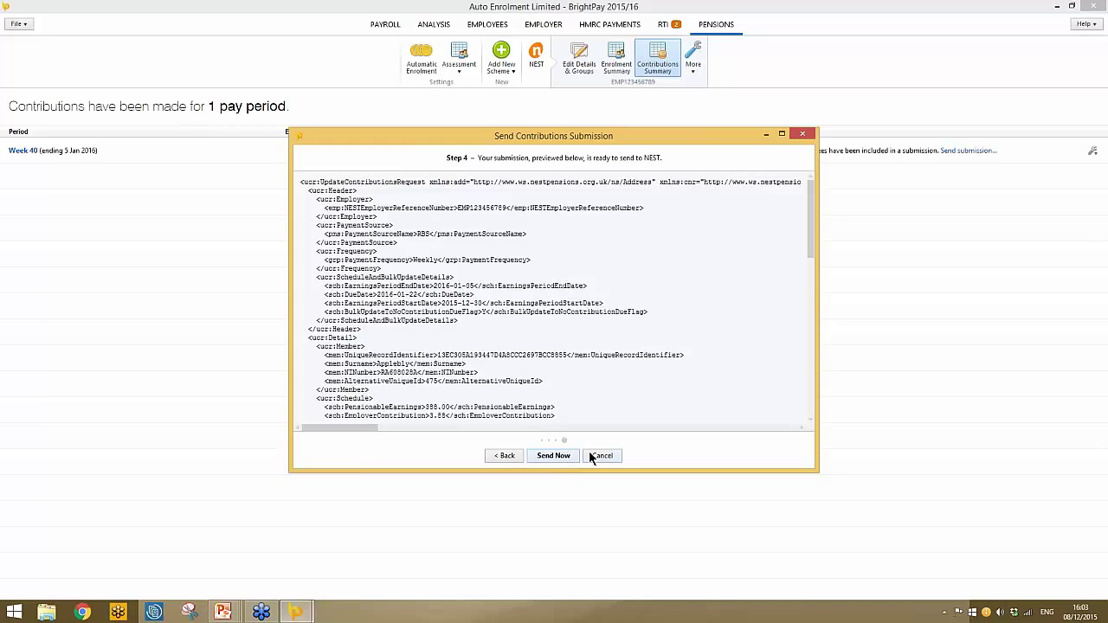
pyautogui.click(590, 453)
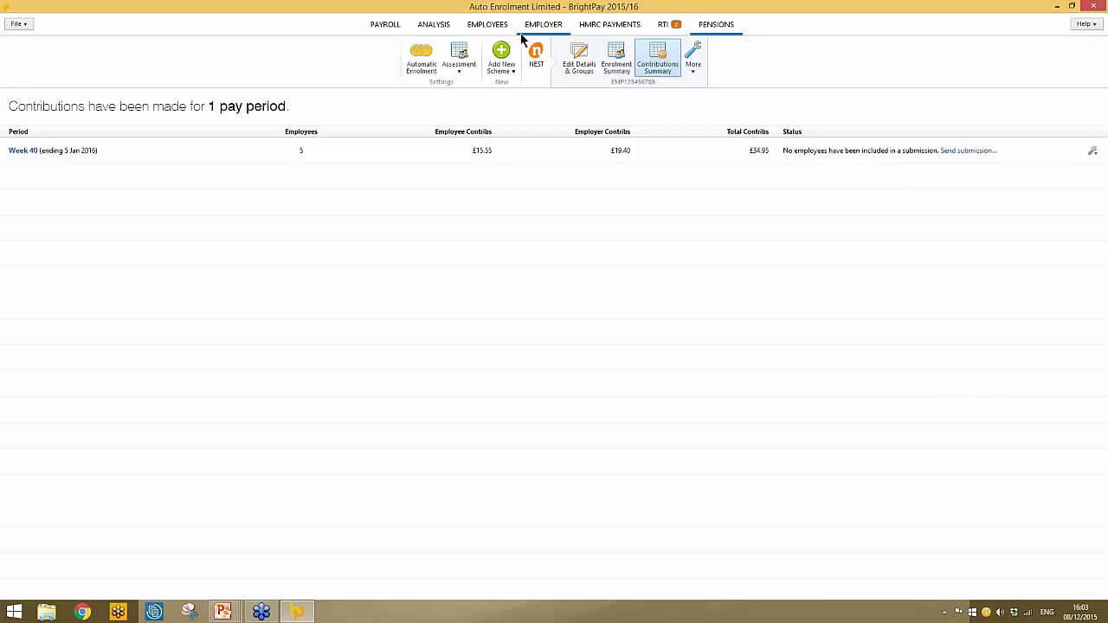
# Review the Week 40 payslips, then bring up the first employee's auto-enrolment status
pyautogui.click(479, 28)
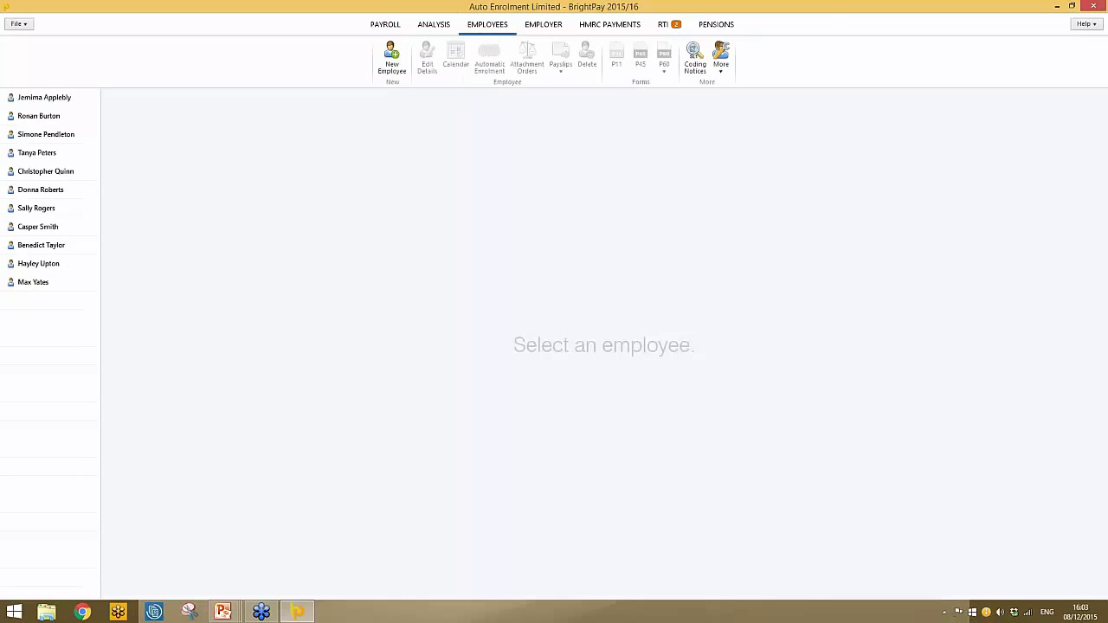
pyautogui.click(389, 26)
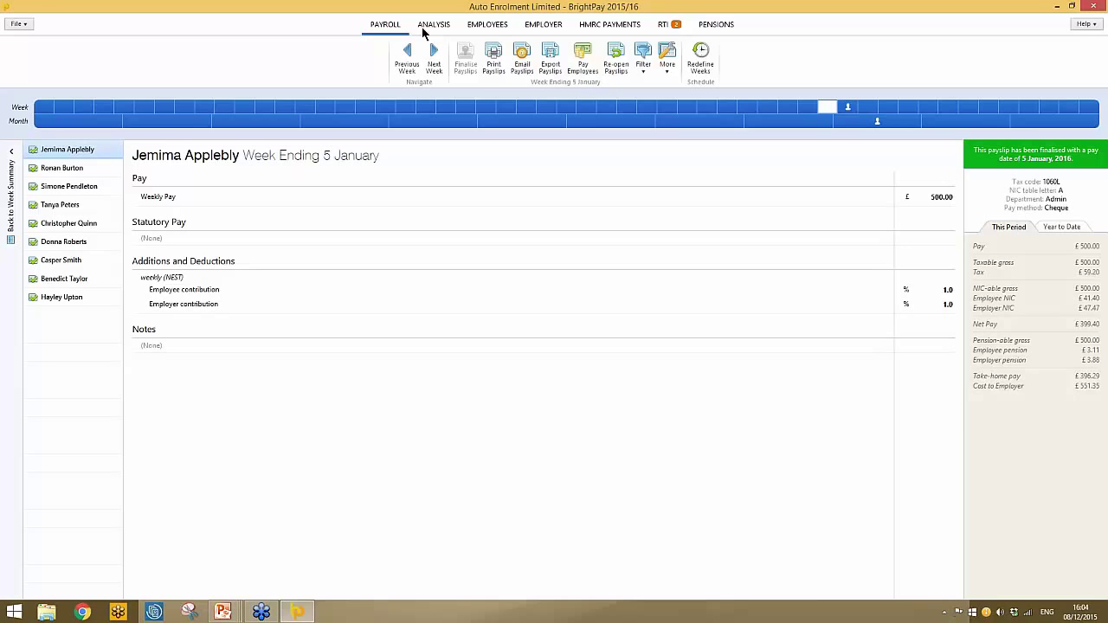
pyautogui.click(478, 31)
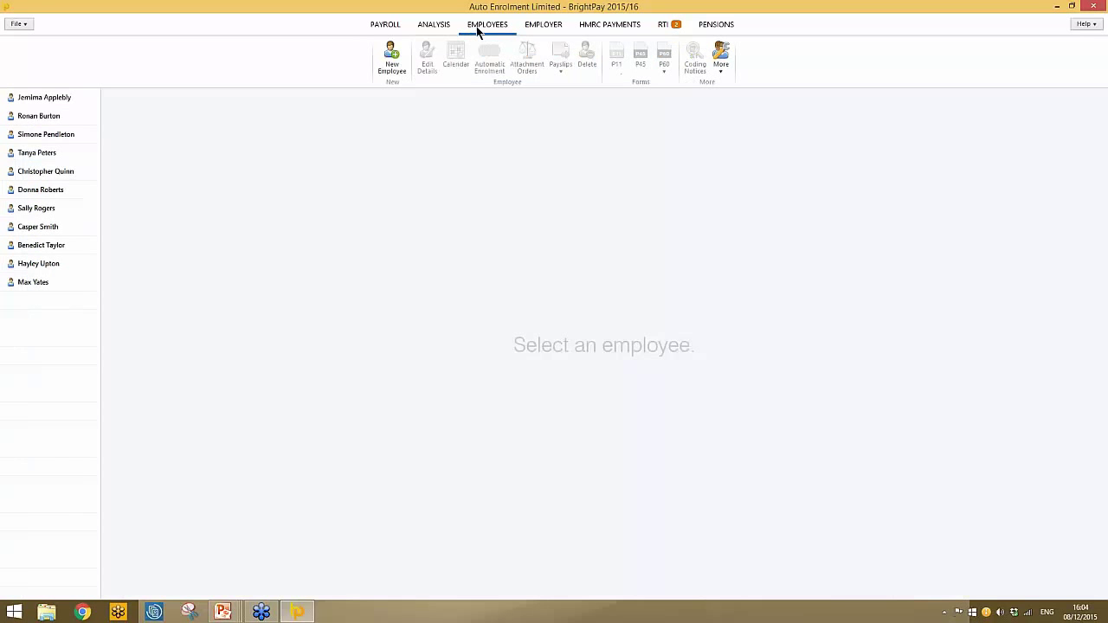
pyautogui.click(60, 99)
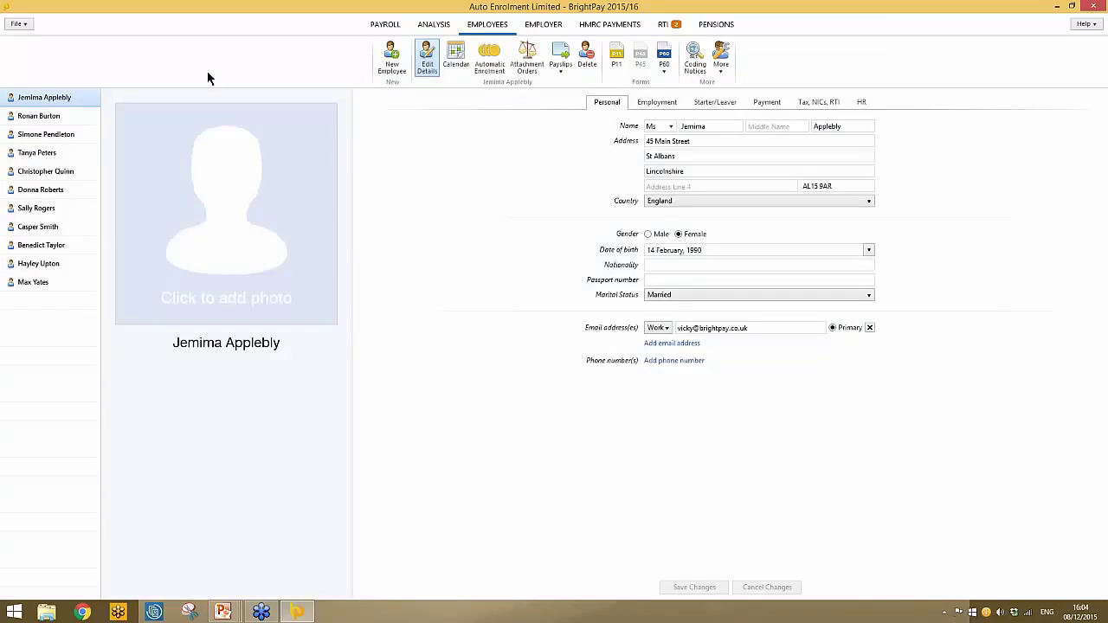
pyautogui.click(491, 54)
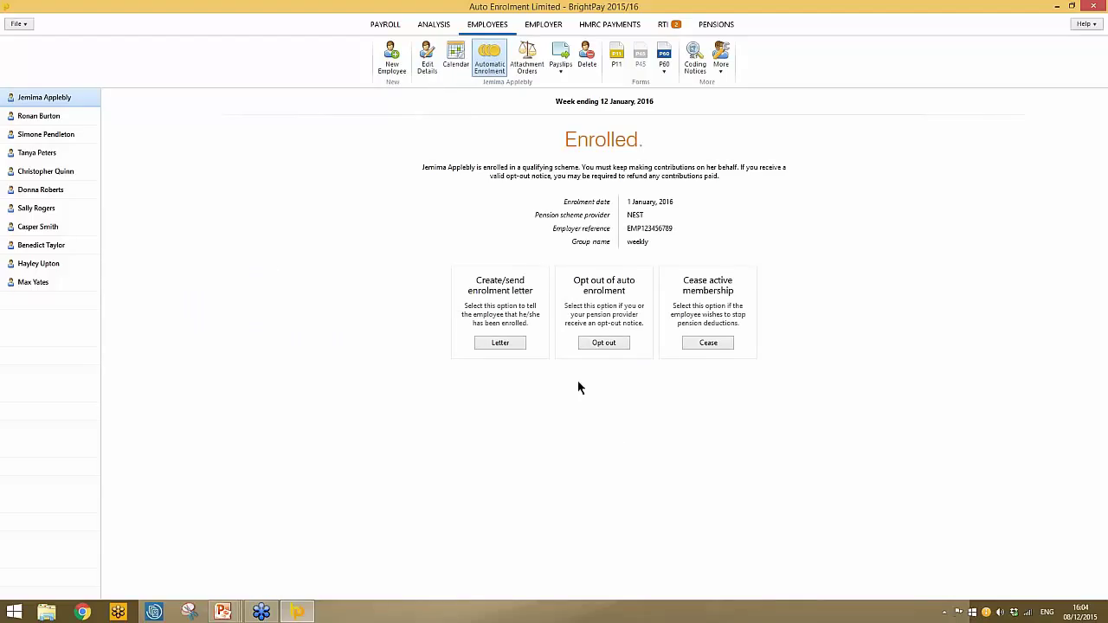
# Opt the employee out from 6 January 2016 with refund and reference abc123, then return to payroll
pyautogui.click(604, 343)
pyautogui.moveTo(571, 367); pyautogui.dragTo(481, 367)
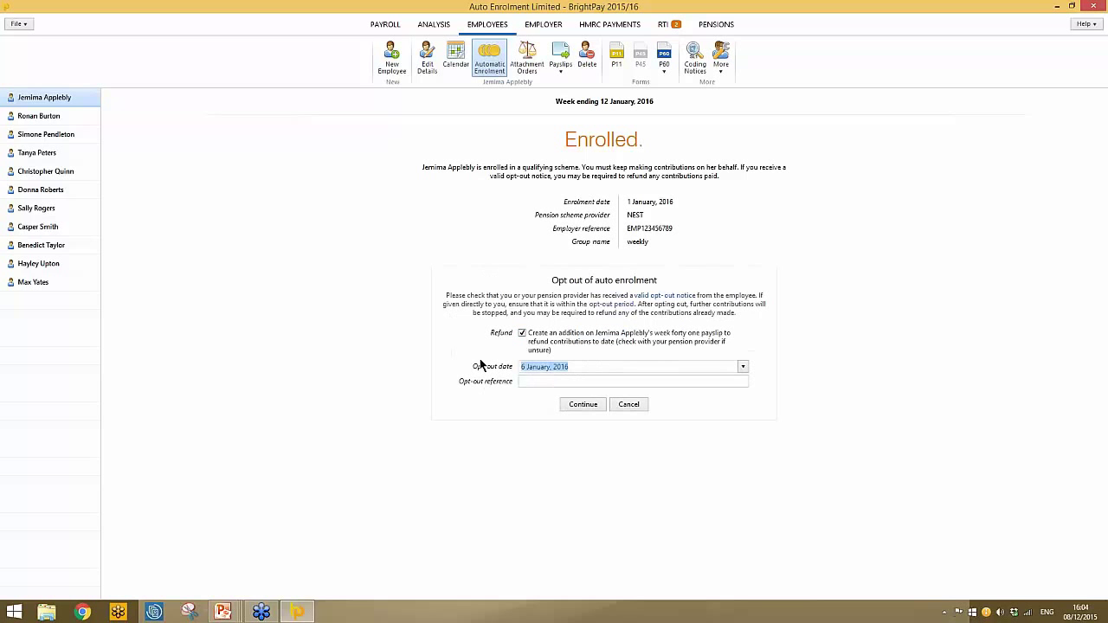
pyautogui.click(544, 381)
pyautogui.write('abc123')
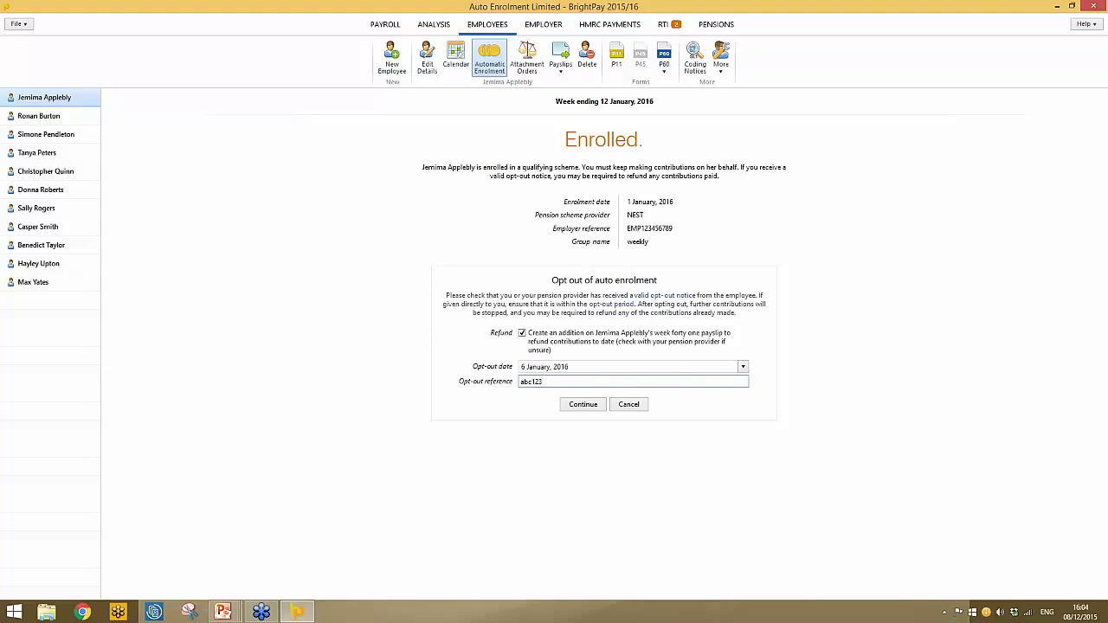
pyautogui.click(581, 407)
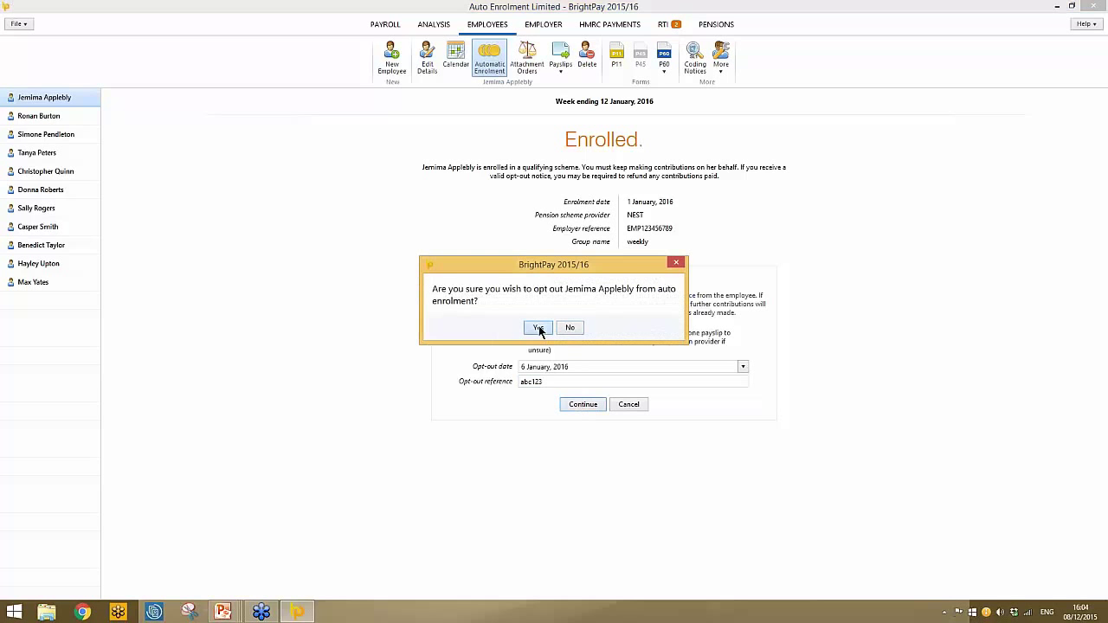
pyautogui.click(538, 328)
pyautogui.click(384, 26)
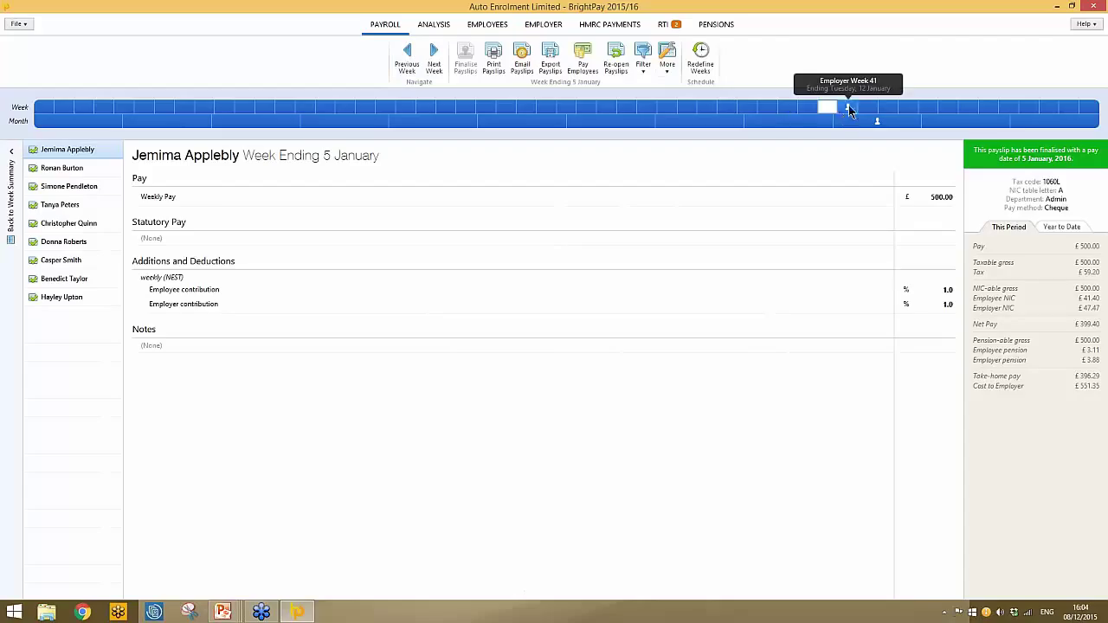
# Check the week 41 payslip's 3.11 pension contribution refund, then go to the Analysis area
pyautogui.click(849, 106)
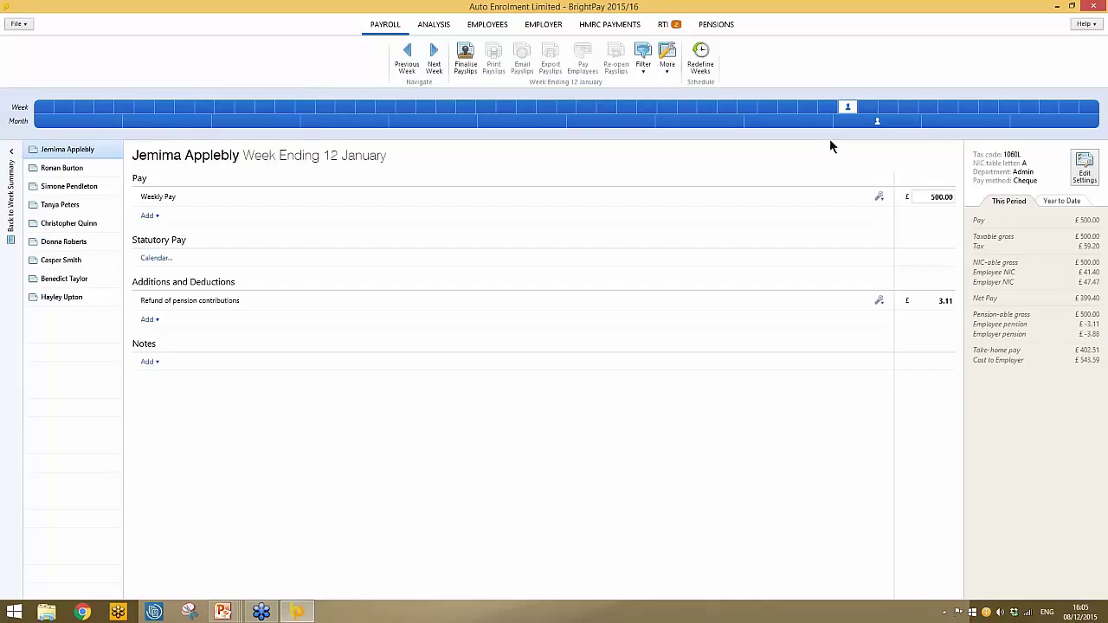
pyautogui.click(434, 24)
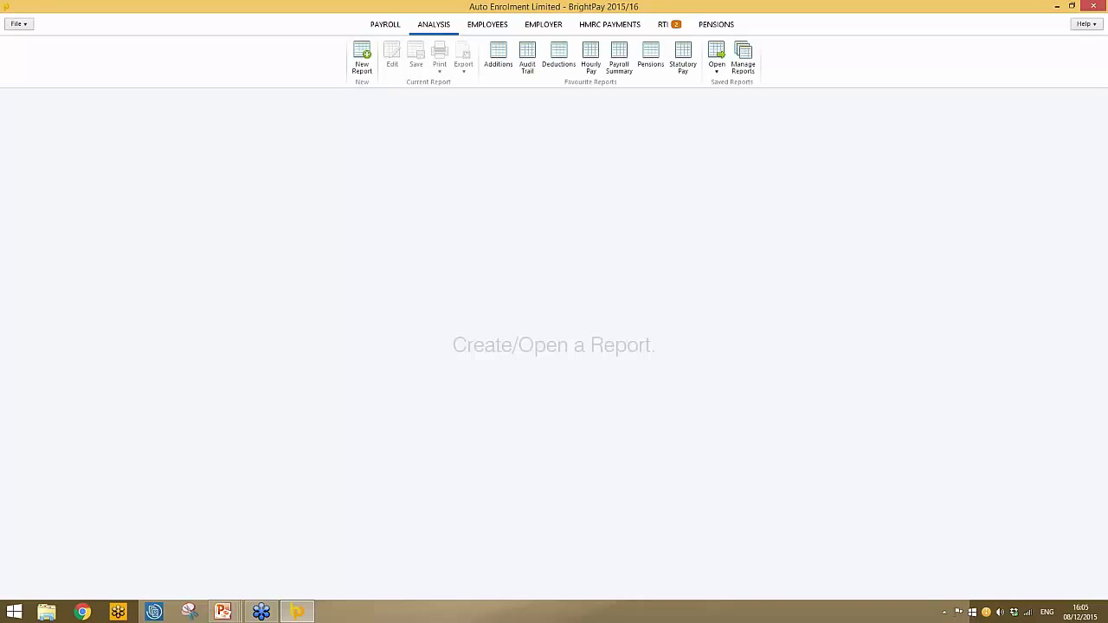
# Start a new report with the six weekly (NEST) columns: qualifying earnings, contribution percentages and contributions
pyautogui.click(358, 65)
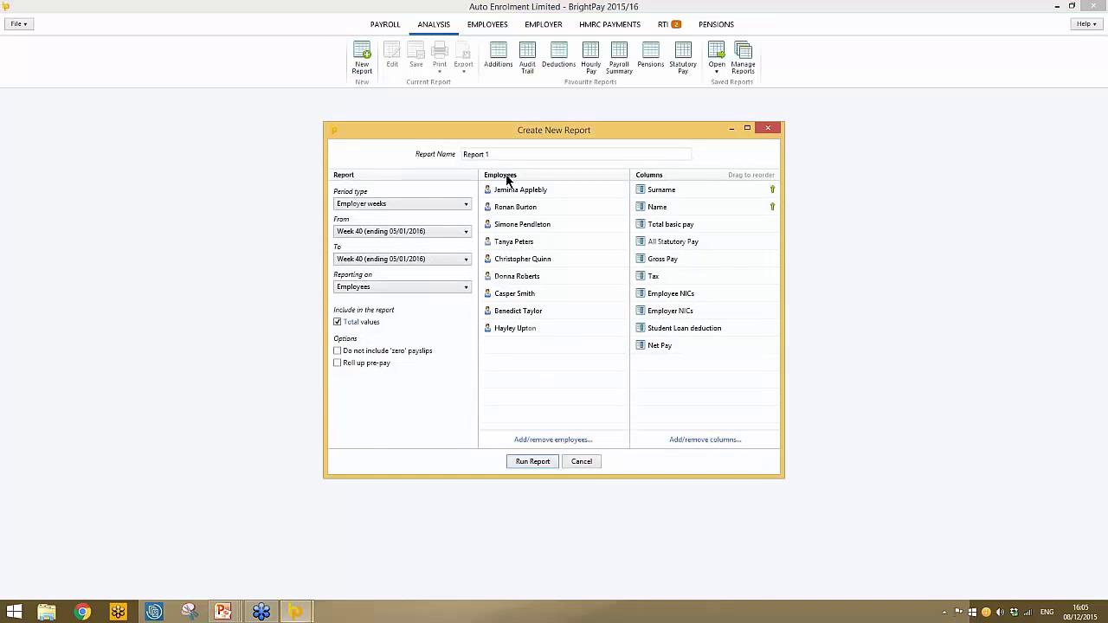
pyautogui.click(689, 443)
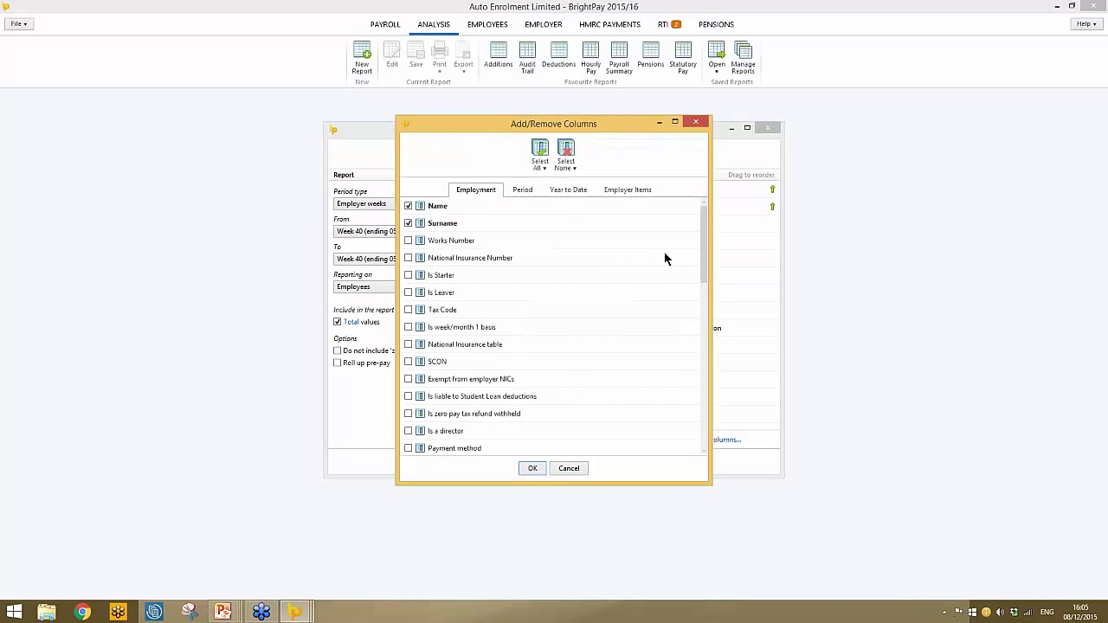
pyautogui.click(522, 190)
pyautogui.scroll(-4, 568, 299)
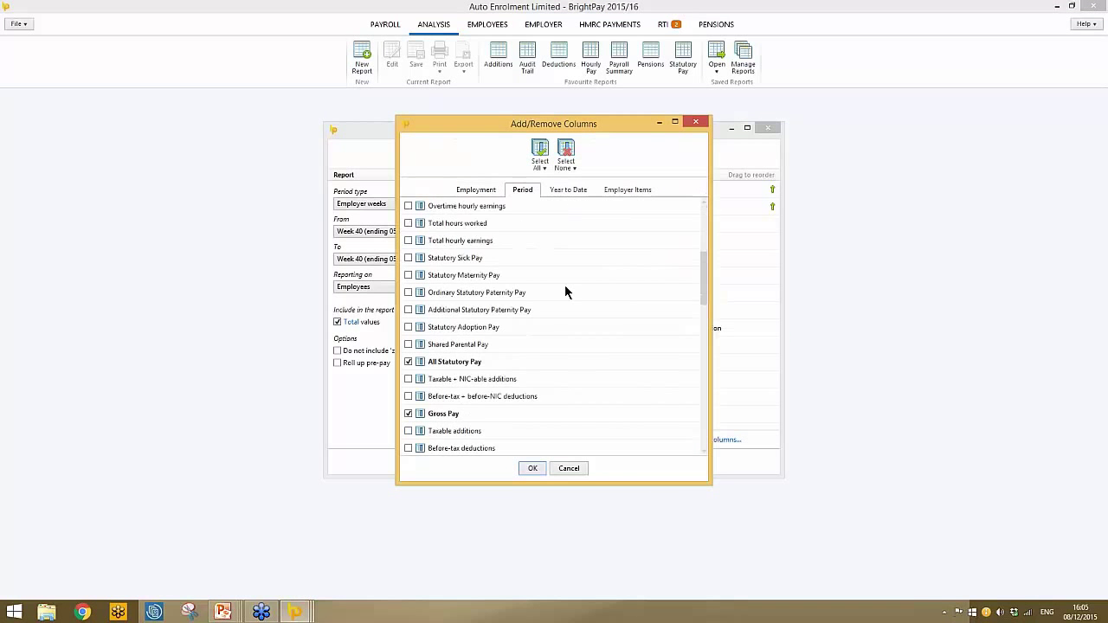
pyautogui.scroll(-10, 565, 292)
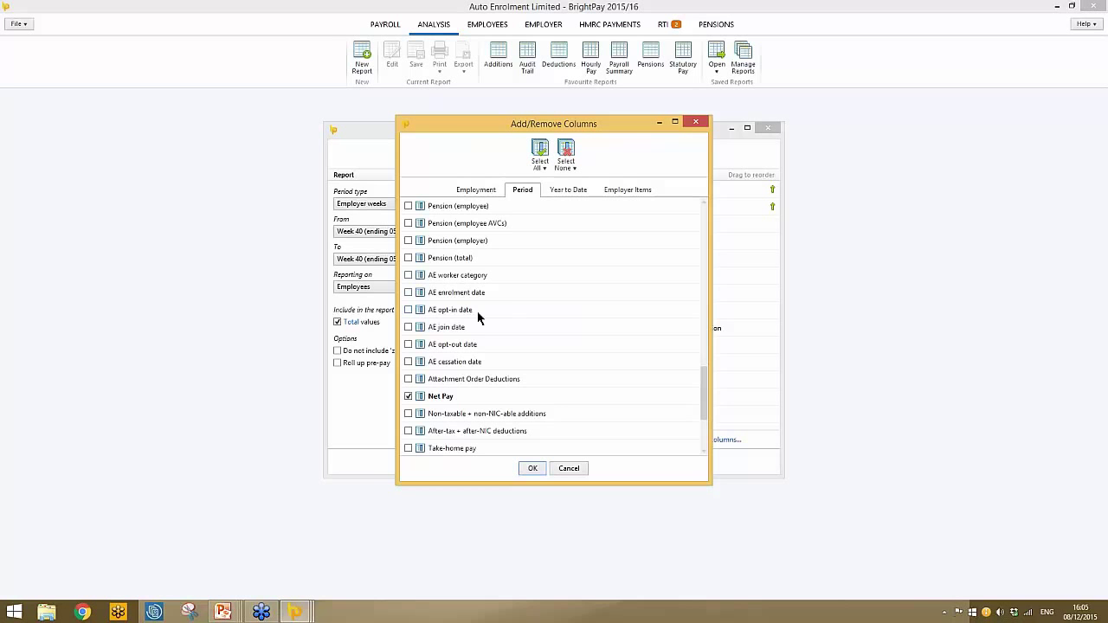
pyautogui.click(638, 190)
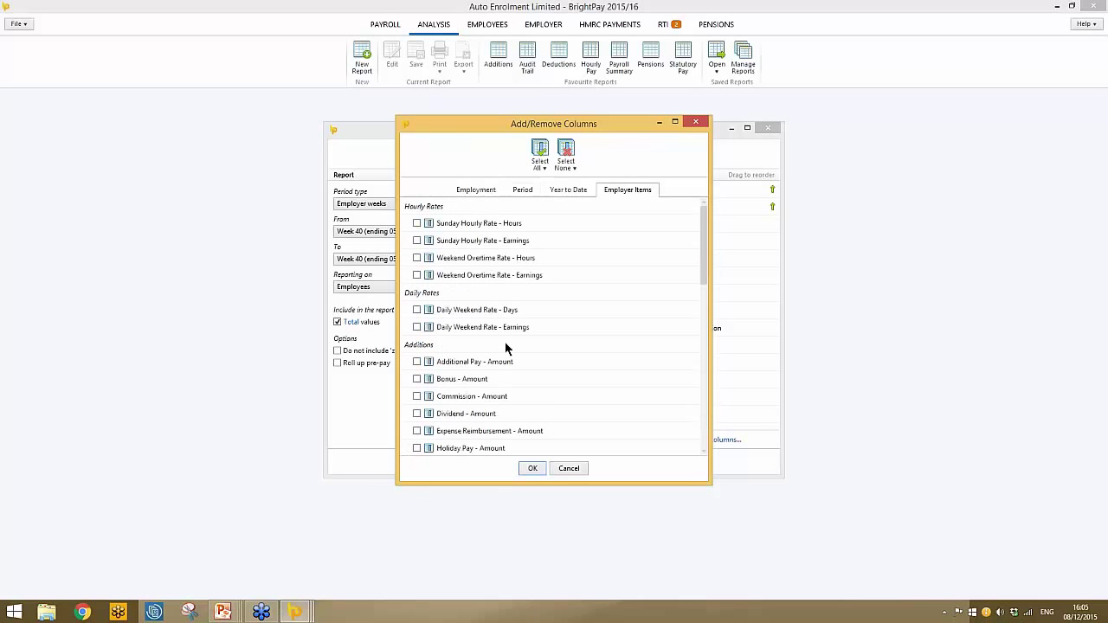
pyautogui.scroll(-12, 507, 347)
pyautogui.scroll(1, 504, 348)
pyautogui.scroll(-2, 502, 348)
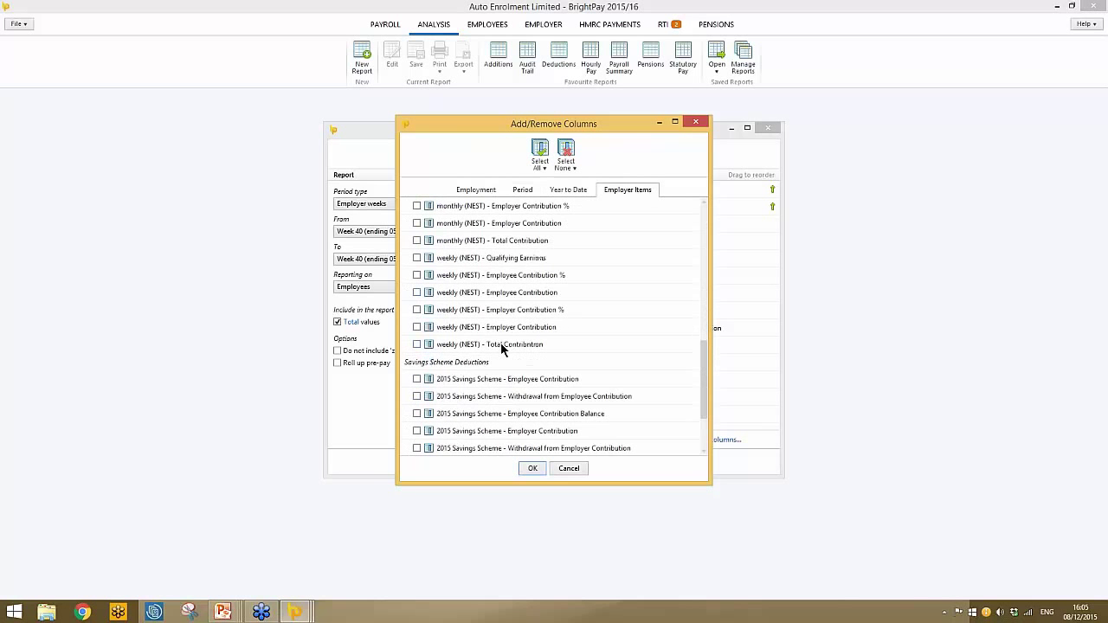
pyautogui.click(417, 258)
pyautogui.click(417, 275)
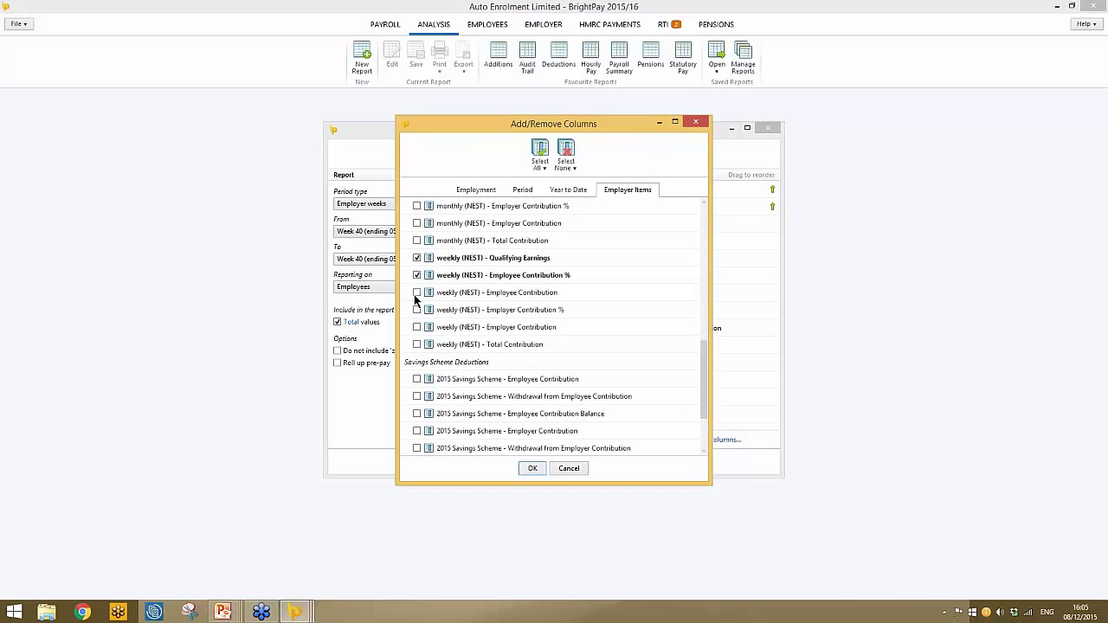
pyautogui.click(417, 293)
pyautogui.click(416, 310)
pyautogui.click(416, 327)
pyautogui.click(417, 344)
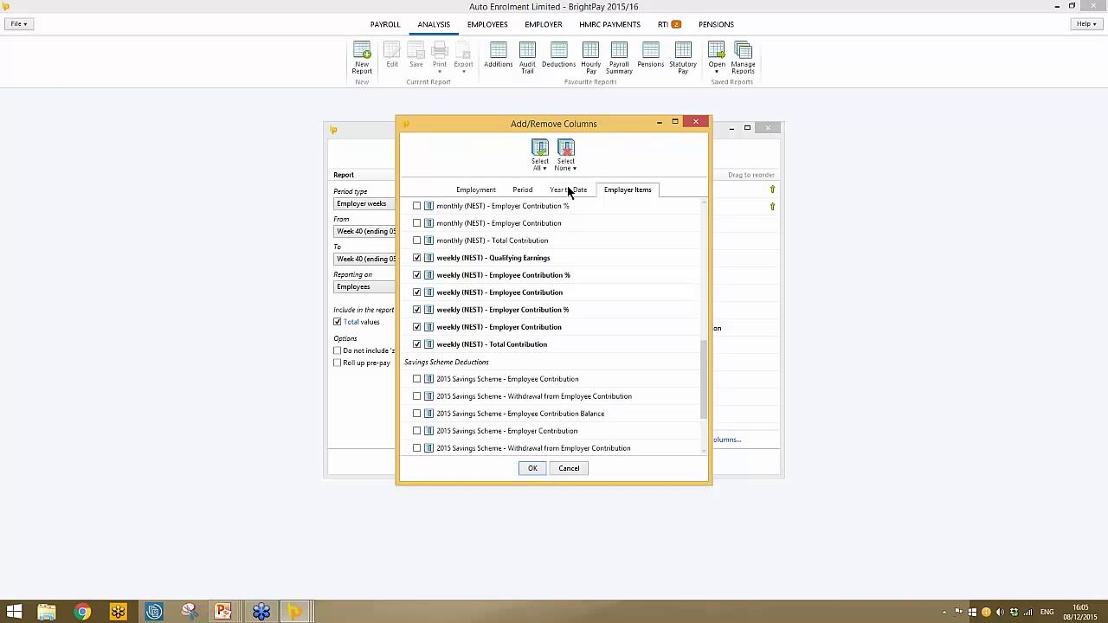
# Drop Net Pay from the columns and run the Week 40 report, leaving it unsaved
pyautogui.click(568, 190)
pyautogui.click(563, 160)
pyautogui.click(559, 164)
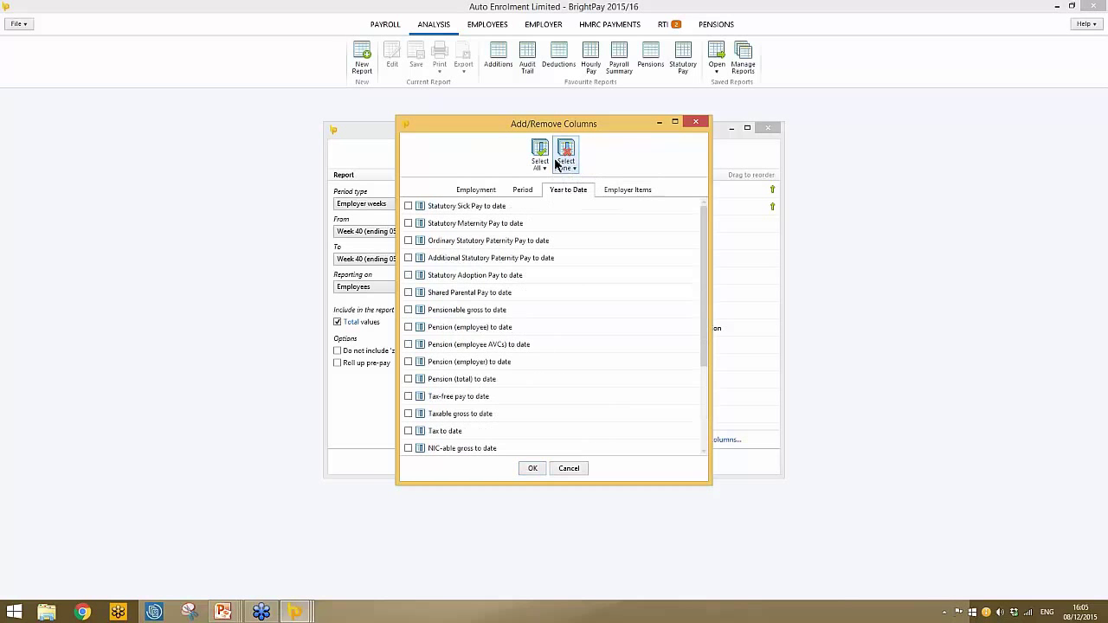
pyautogui.click(523, 191)
pyautogui.click(565, 161)
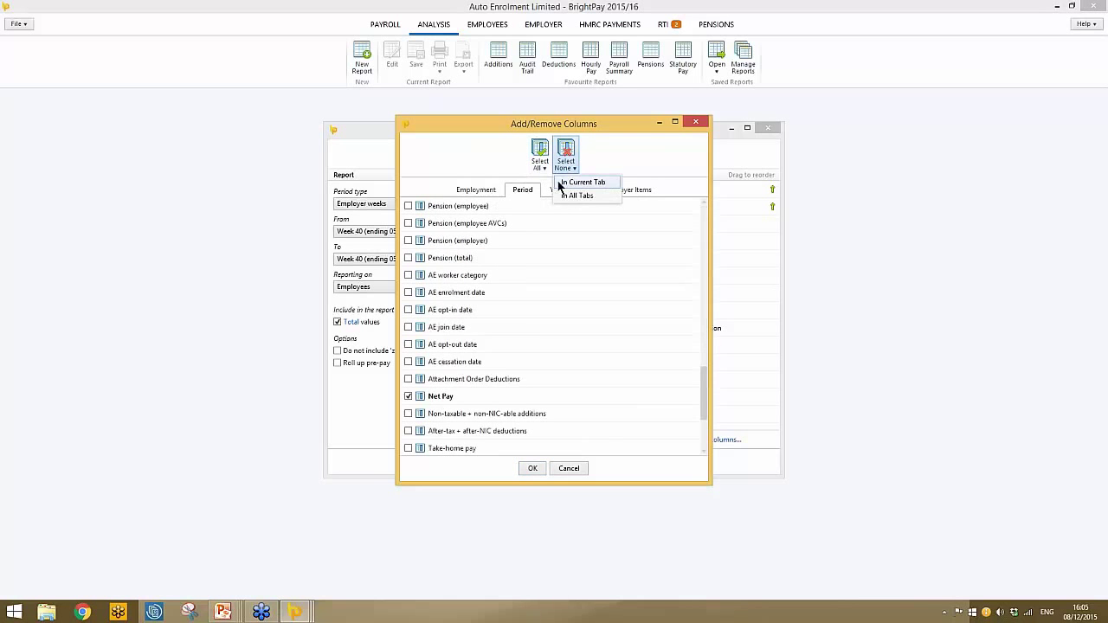
pyautogui.click(580, 183)
pyautogui.click(537, 469)
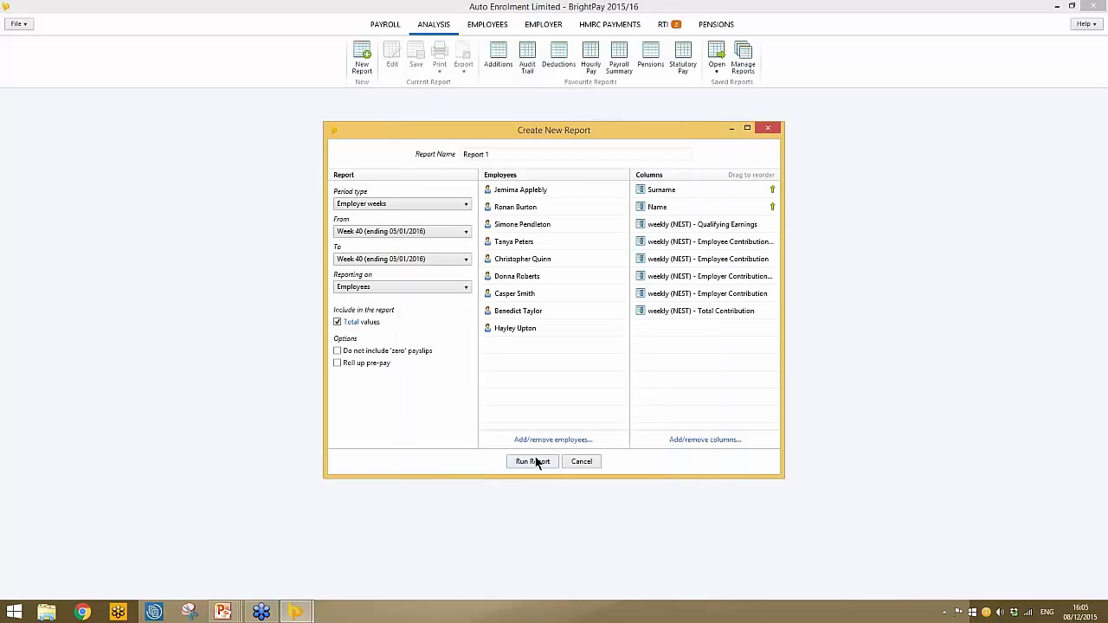
pyautogui.click(532, 461)
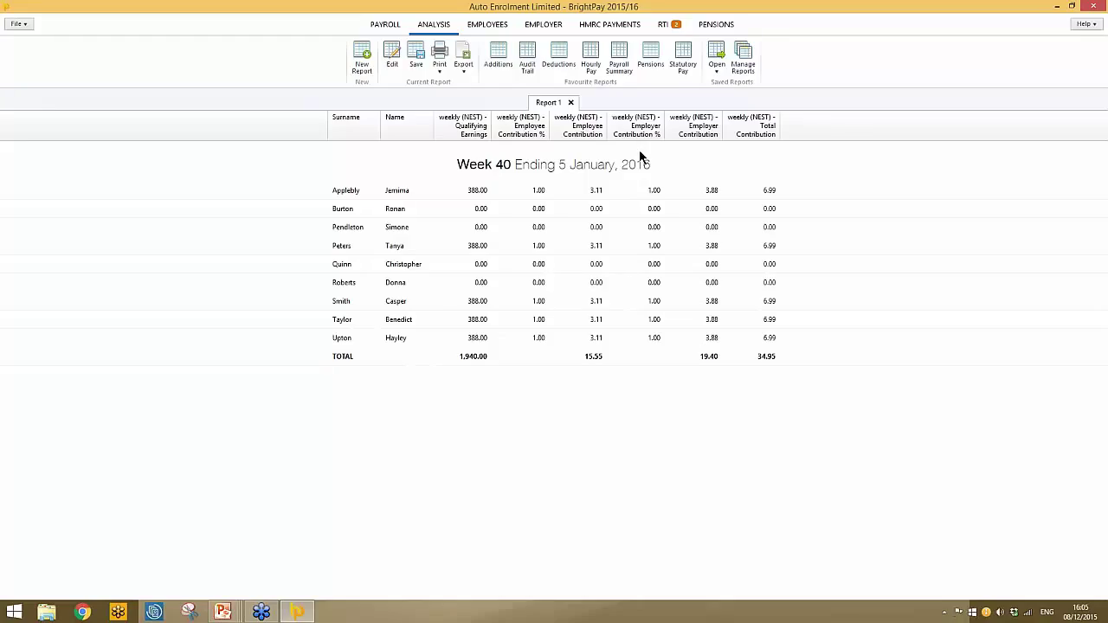
pyautogui.click(416, 57)
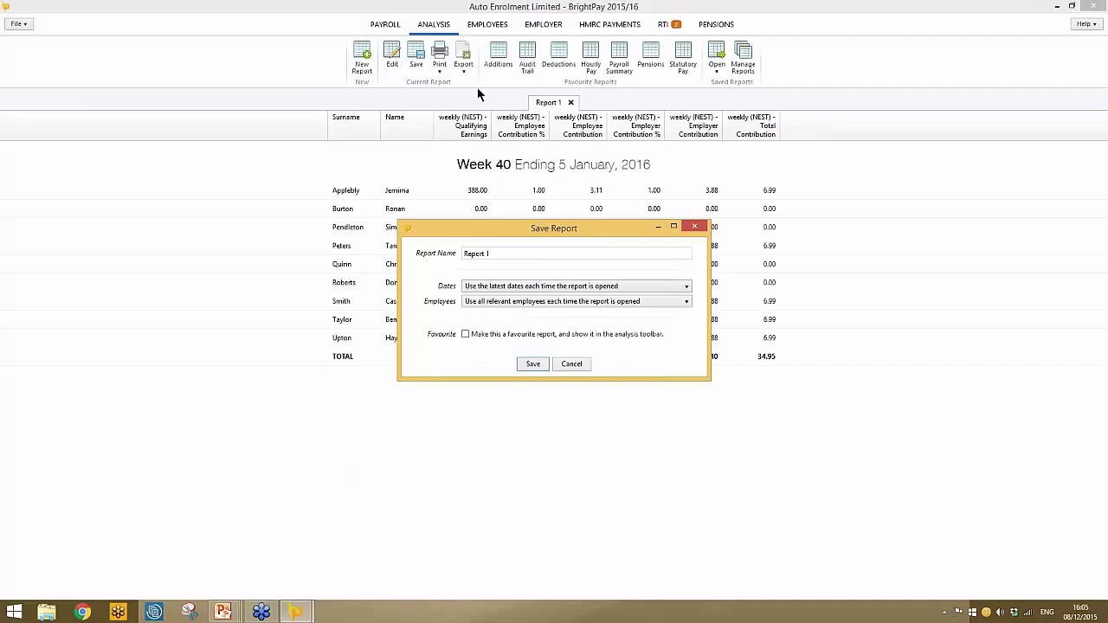
pyautogui.click(572, 363)
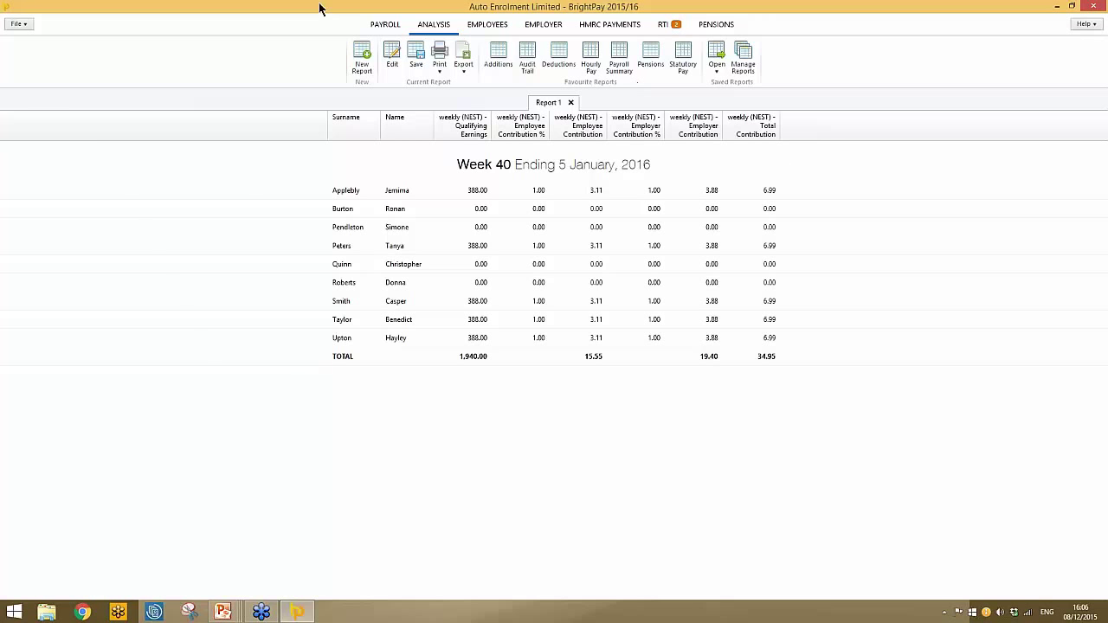
# Set the automatic enrolment declaration of compliance date to 01/04/2016 and save
pyautogui.click(717, 26)
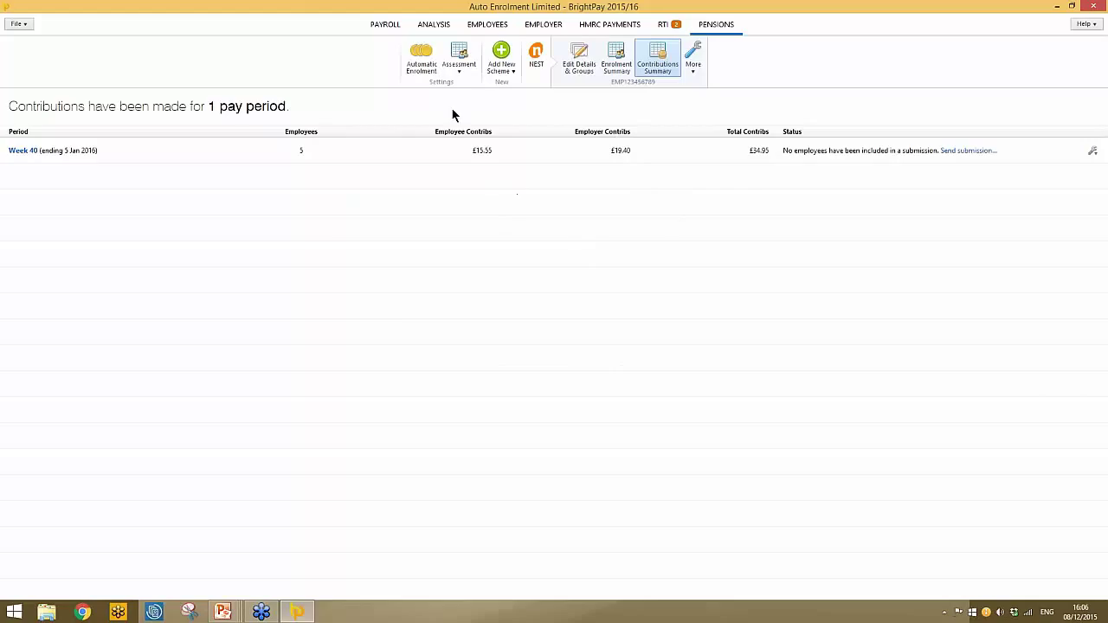
pyautogui.click(414, 54)
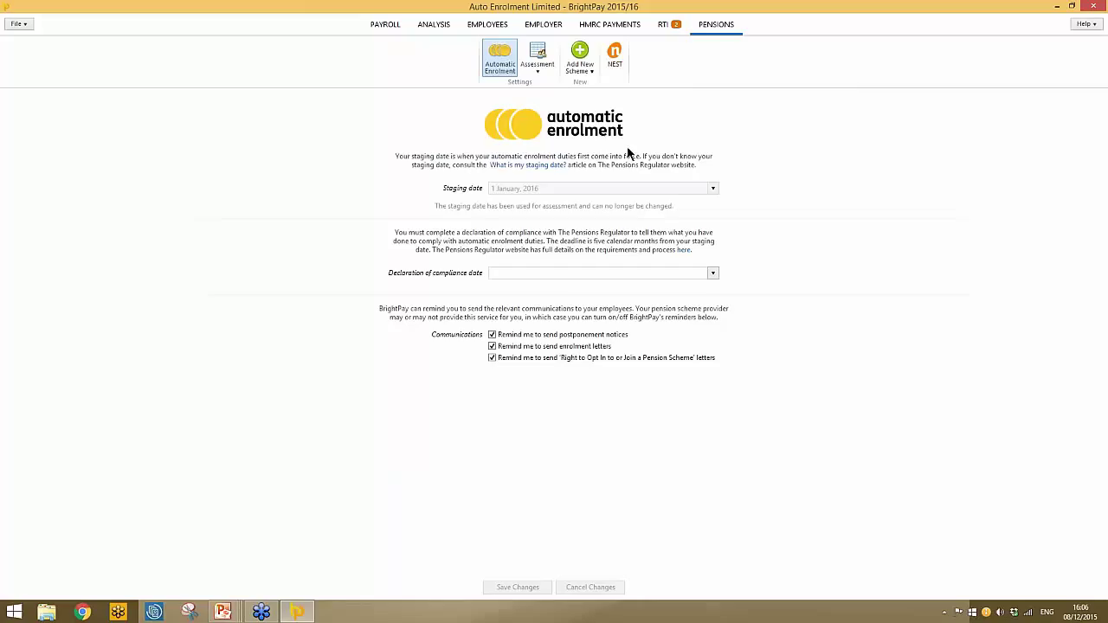
pyautogui.click(541, 273)
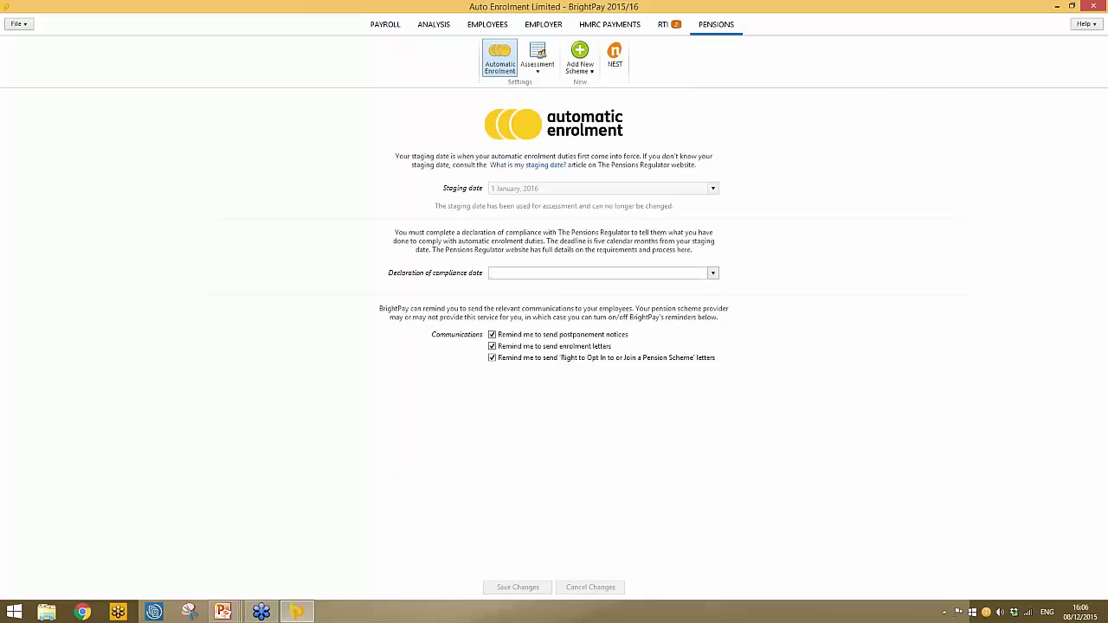
pyautogui.write('01 04 2016')
pyautogui.press('Tab')
pyautogui.click(525, 591)
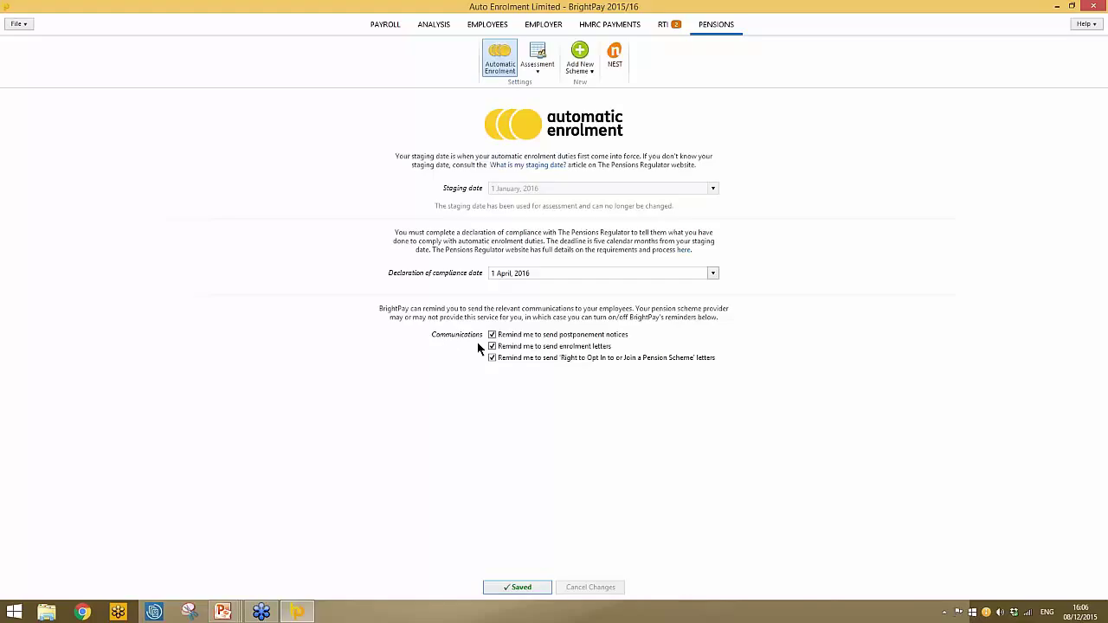
# Switch off the reminder letters, save, and view the Month 10 payroll ending 31 January 2016
pyautogui.click(492, 335)
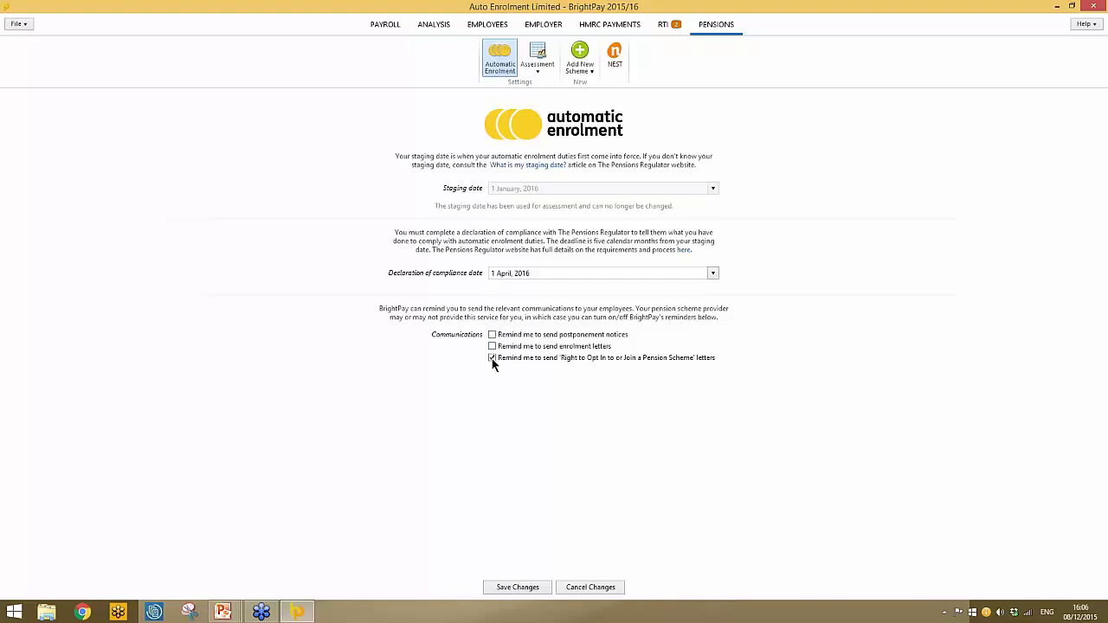
pyautogui.click(493, 358)
pyautogui.click(524, 588)
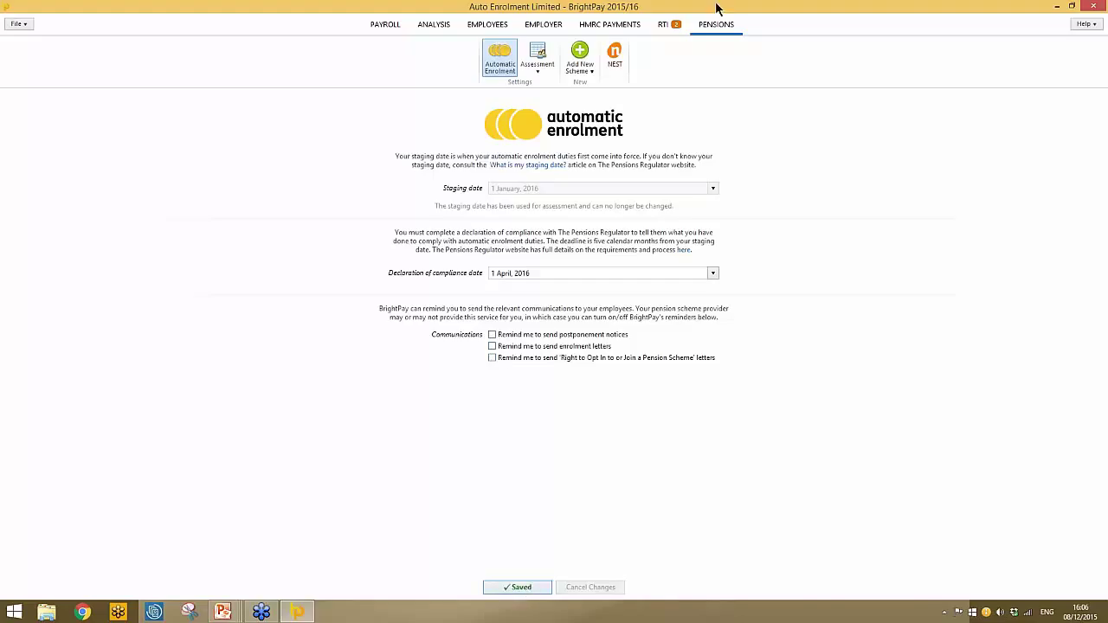
pyautogui.click(385, 26)
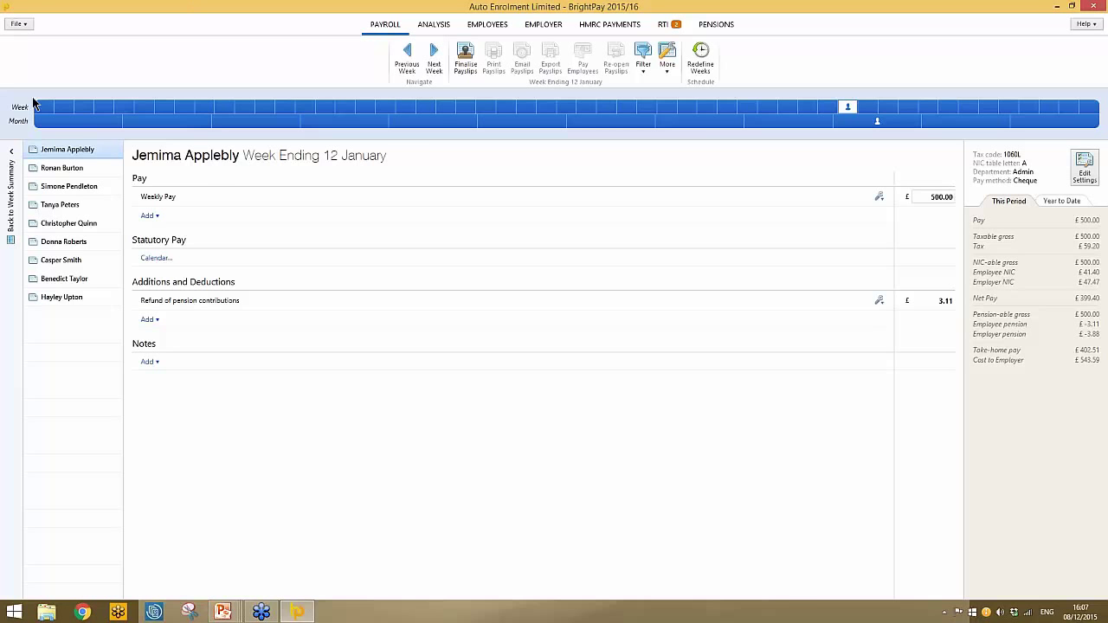
pyautogui.click(877, 121)
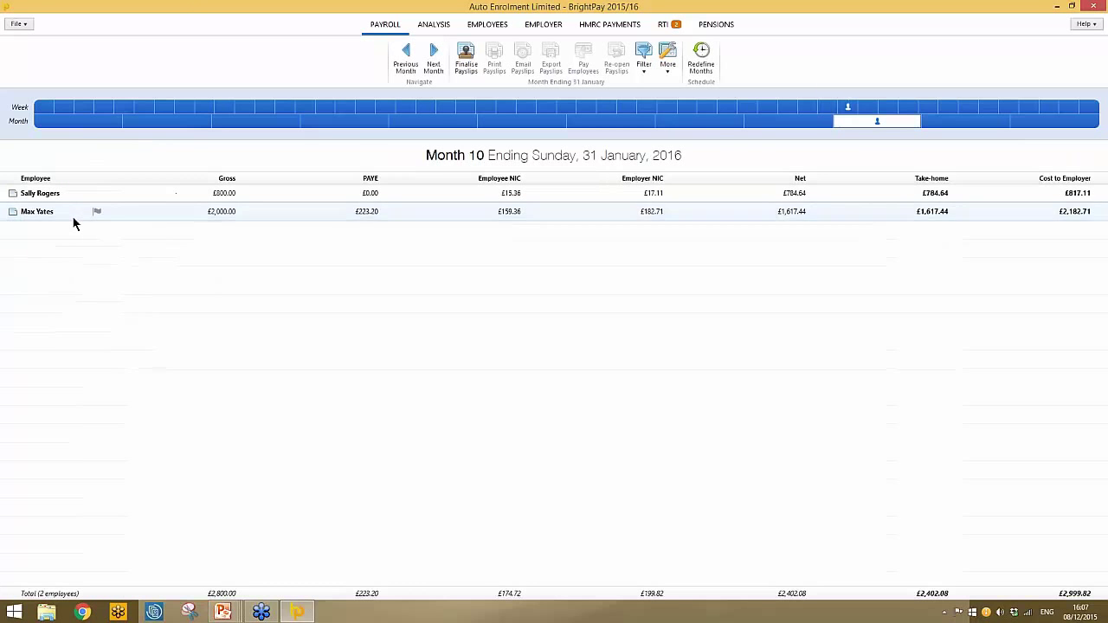
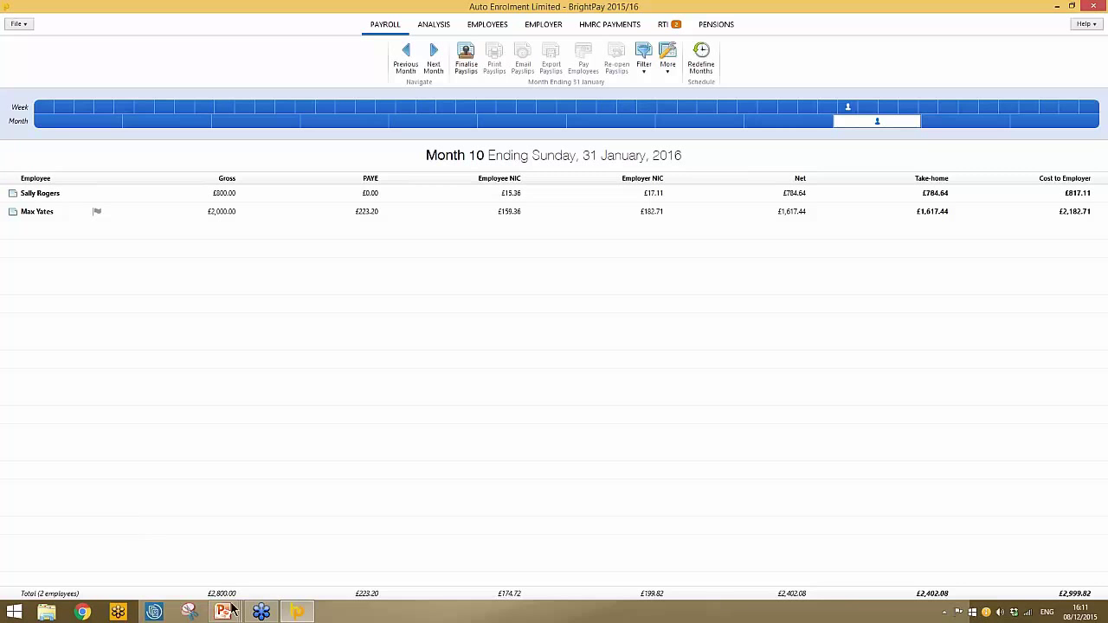
# Bring back the PowerPoint slide show and reveal the Book a BrightPay Demo and Free Auto Enrolment Guides boxes
pyautogui.moveTo(224, 613)
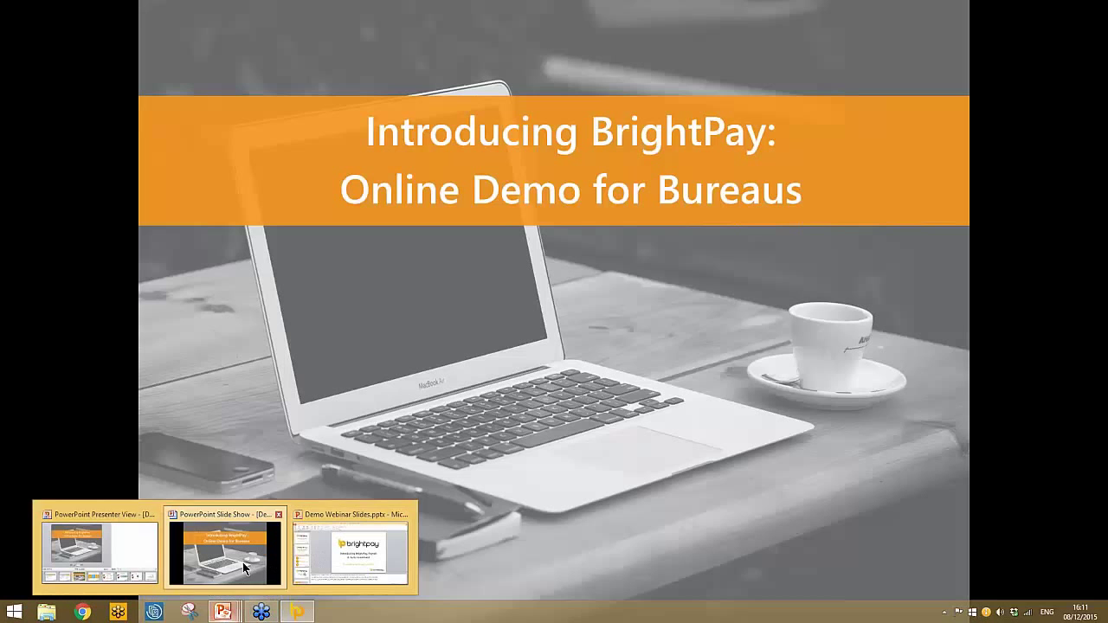
pyautogui.click(242, 562)
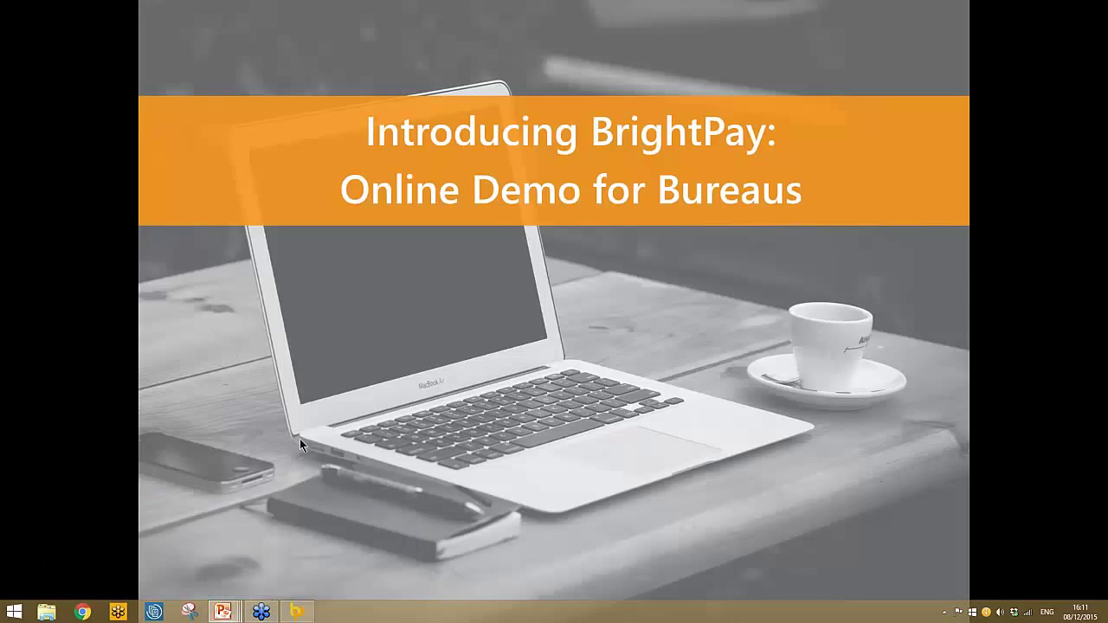
pyautogui.click(300, 439)
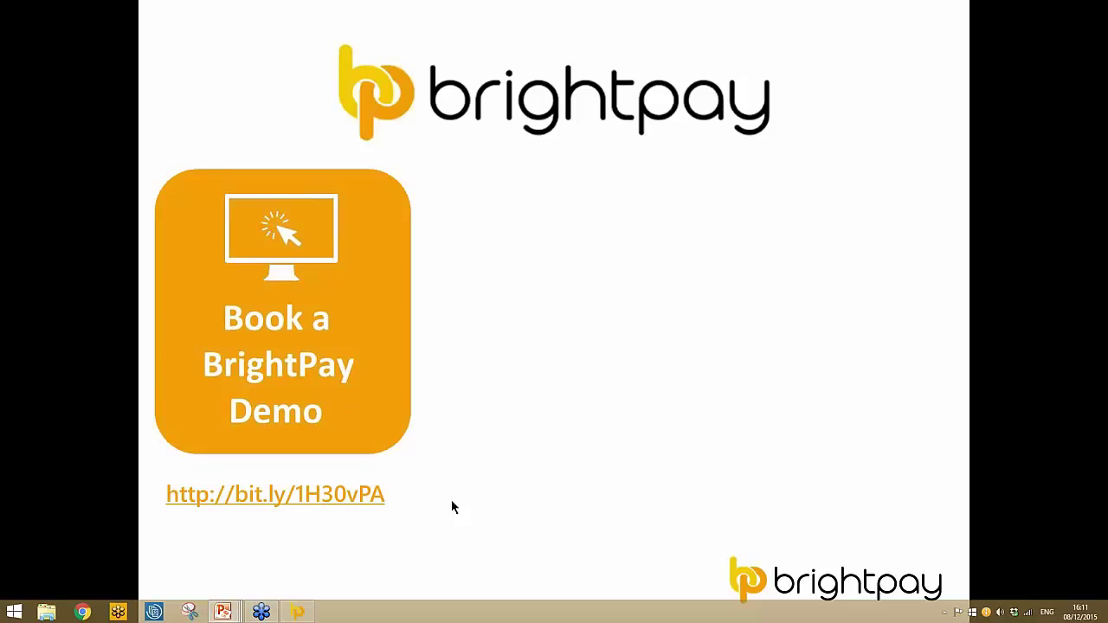
pyautogui.click(451, 508)
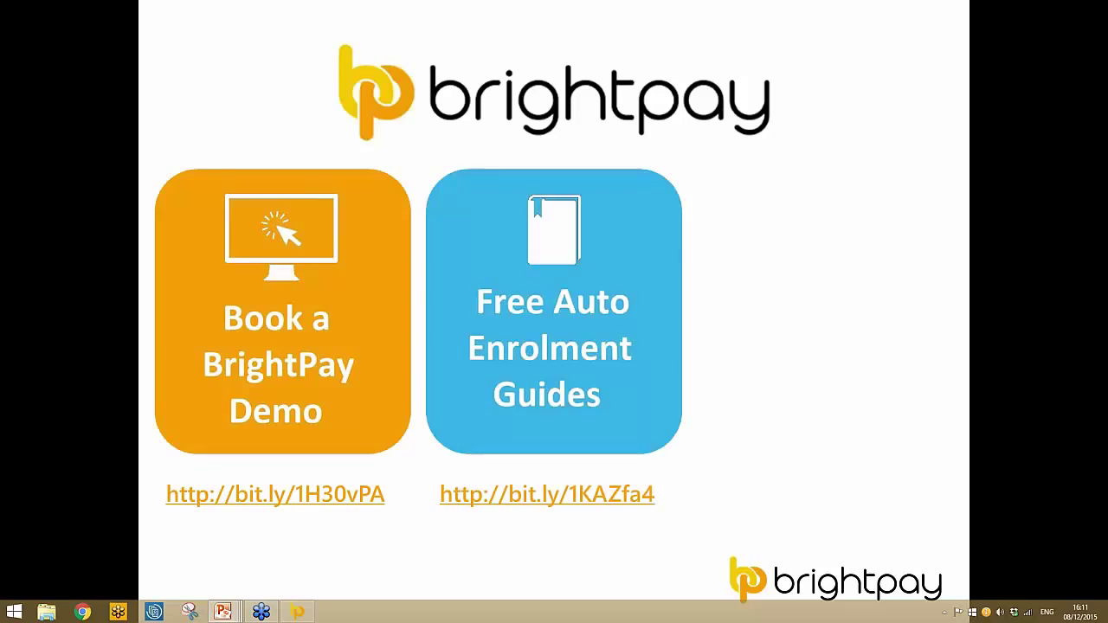